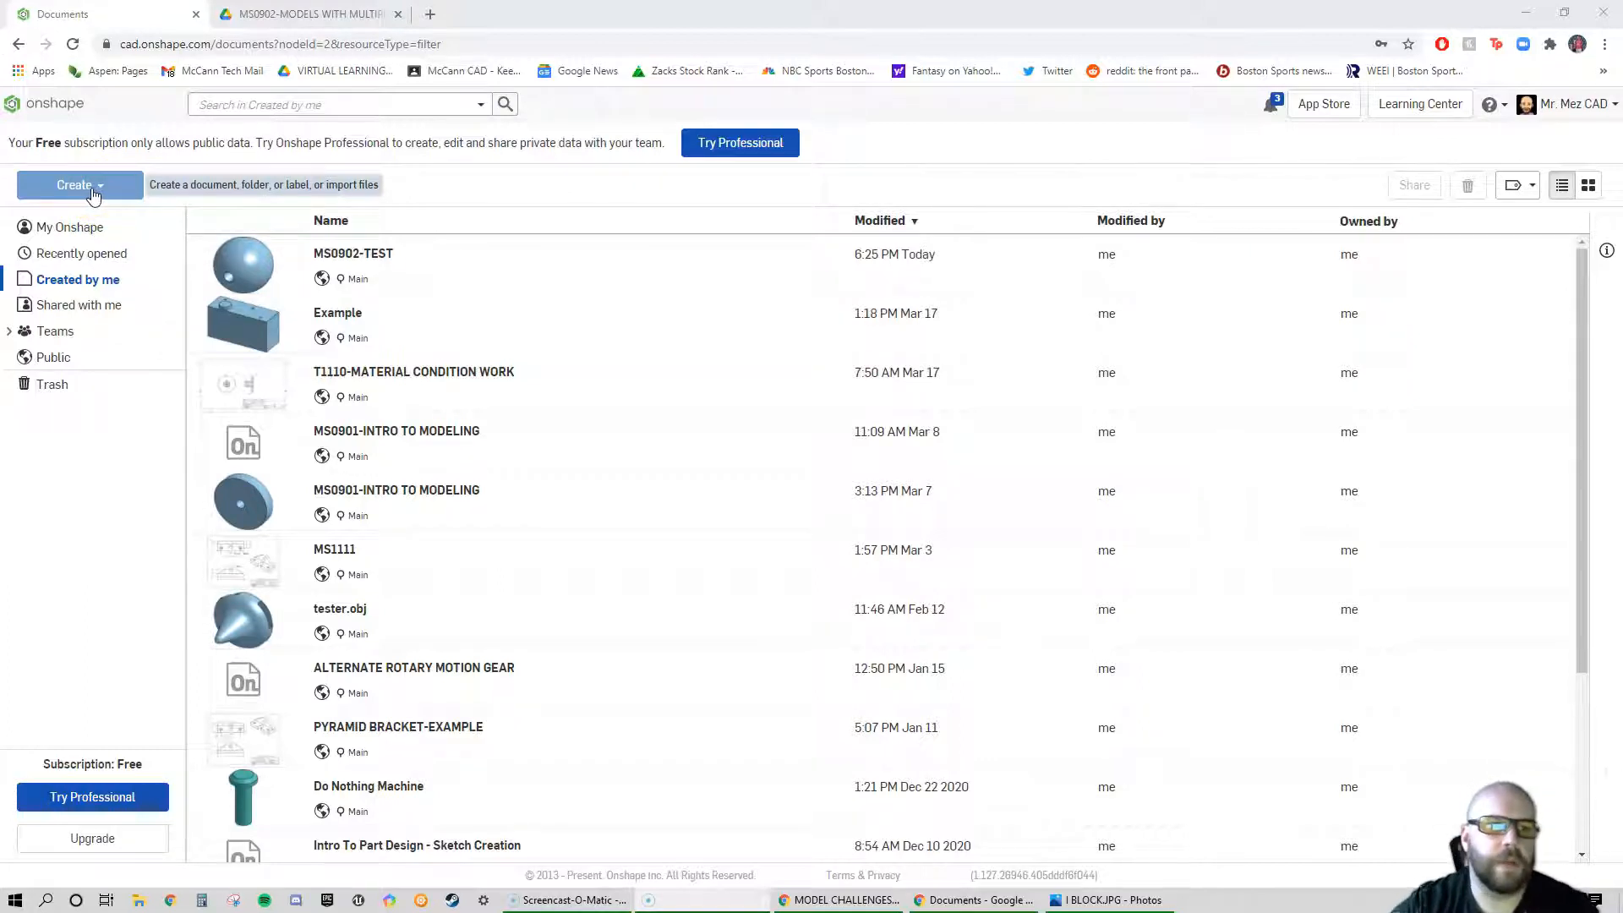
# Create a public document named "MS0902-MODELS WITH MULTIPLE FEATURES"
pyautogui.click(94, 194)
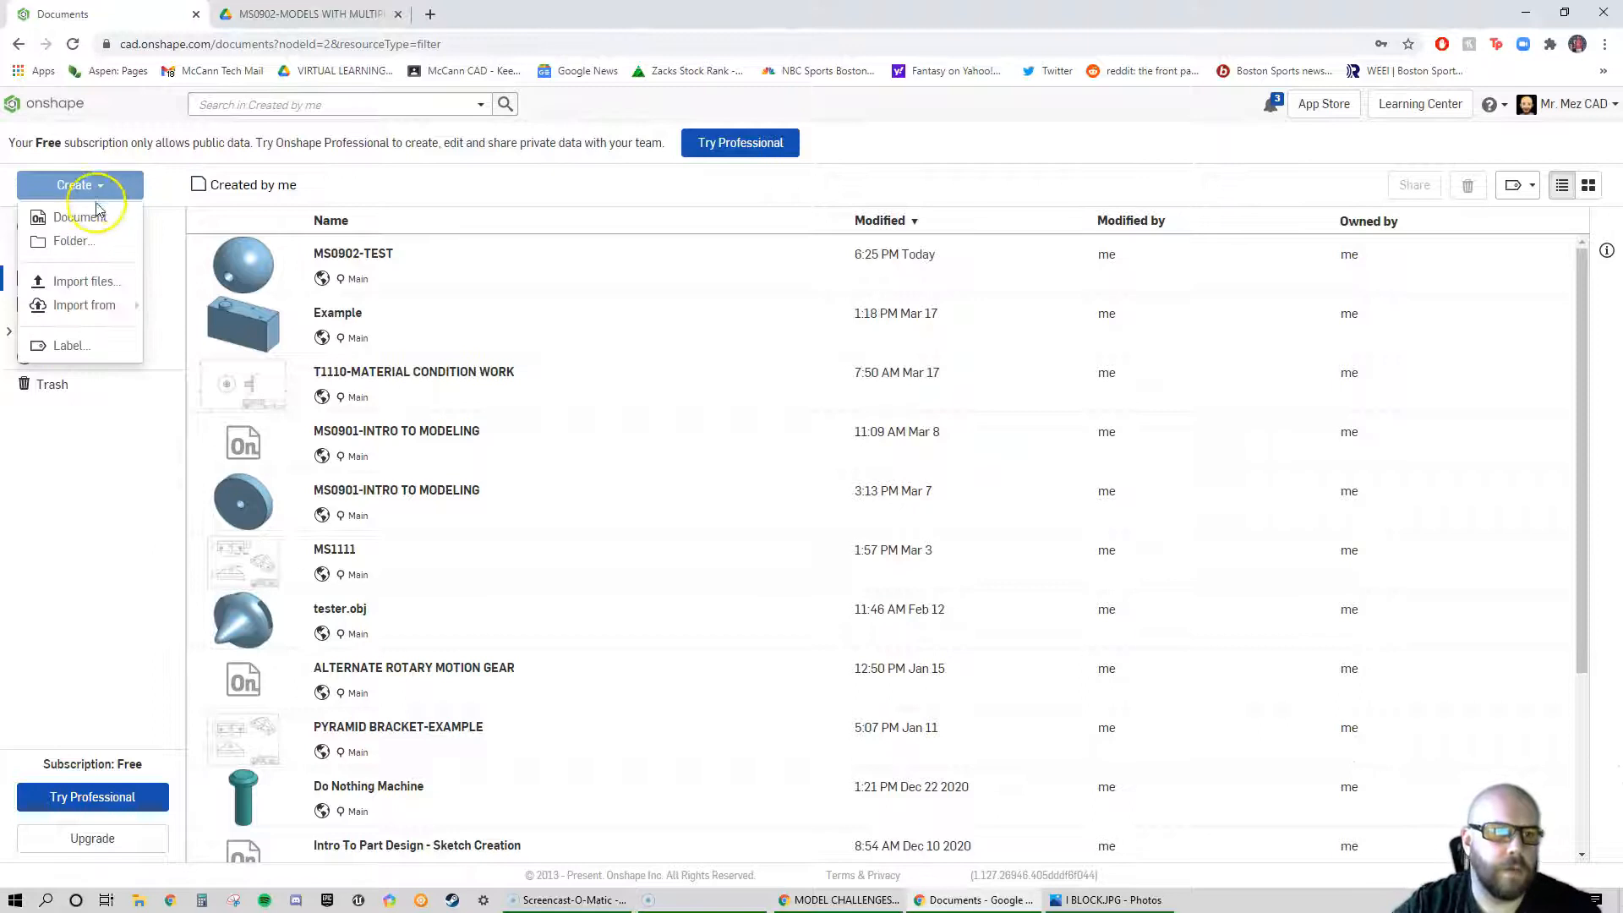
pyautogui.click(80, 218)
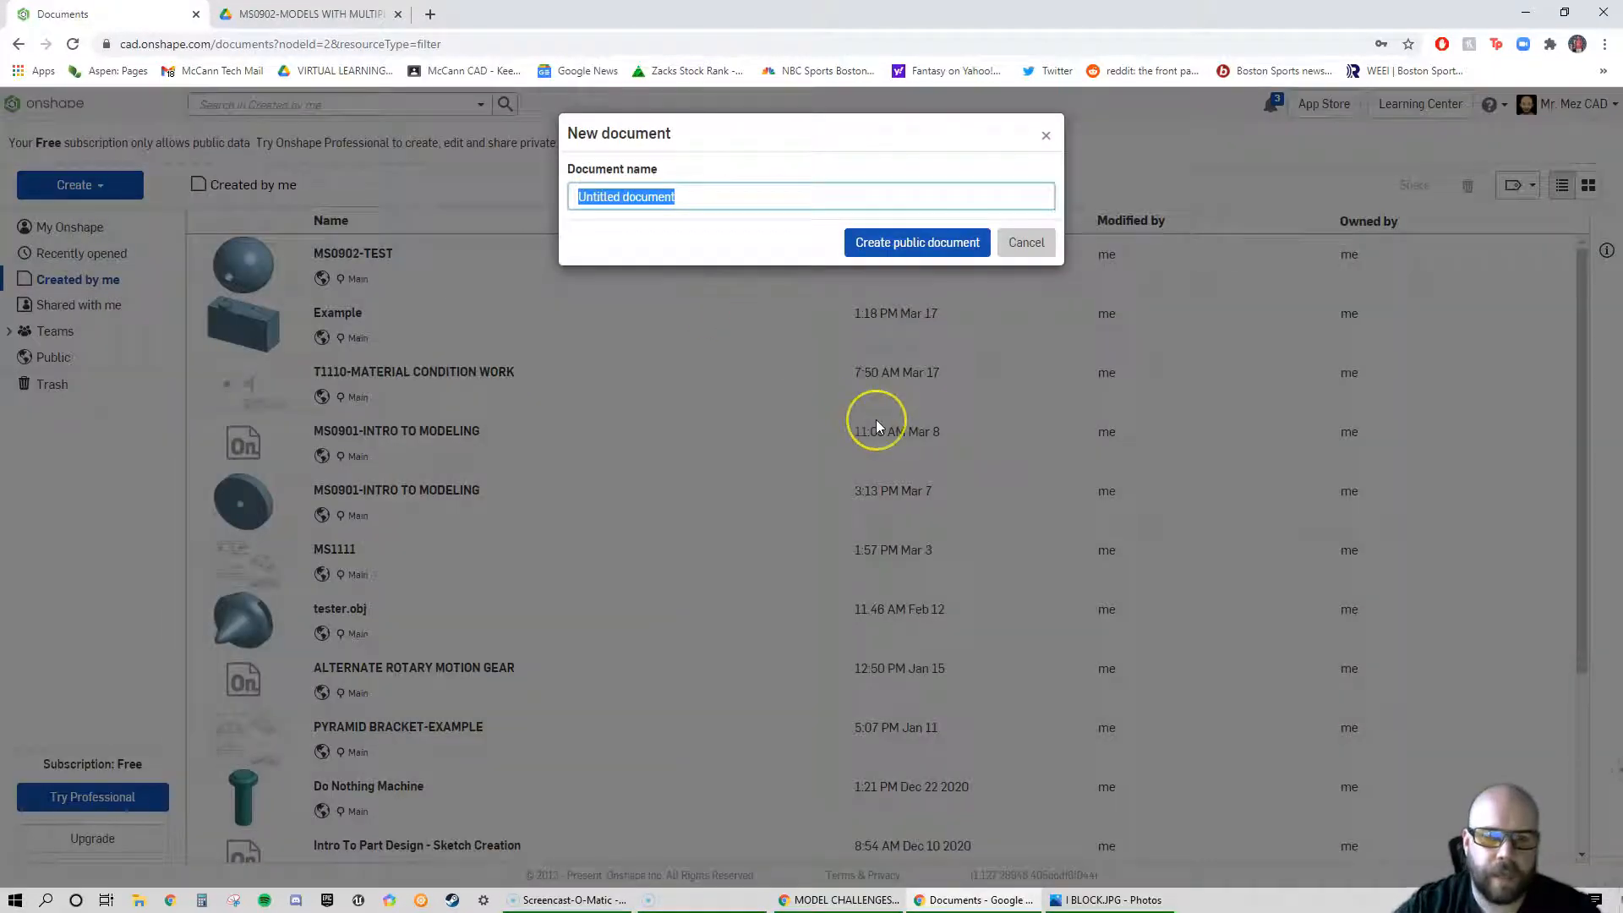
pyautogui.write('MS0902-MODEL')
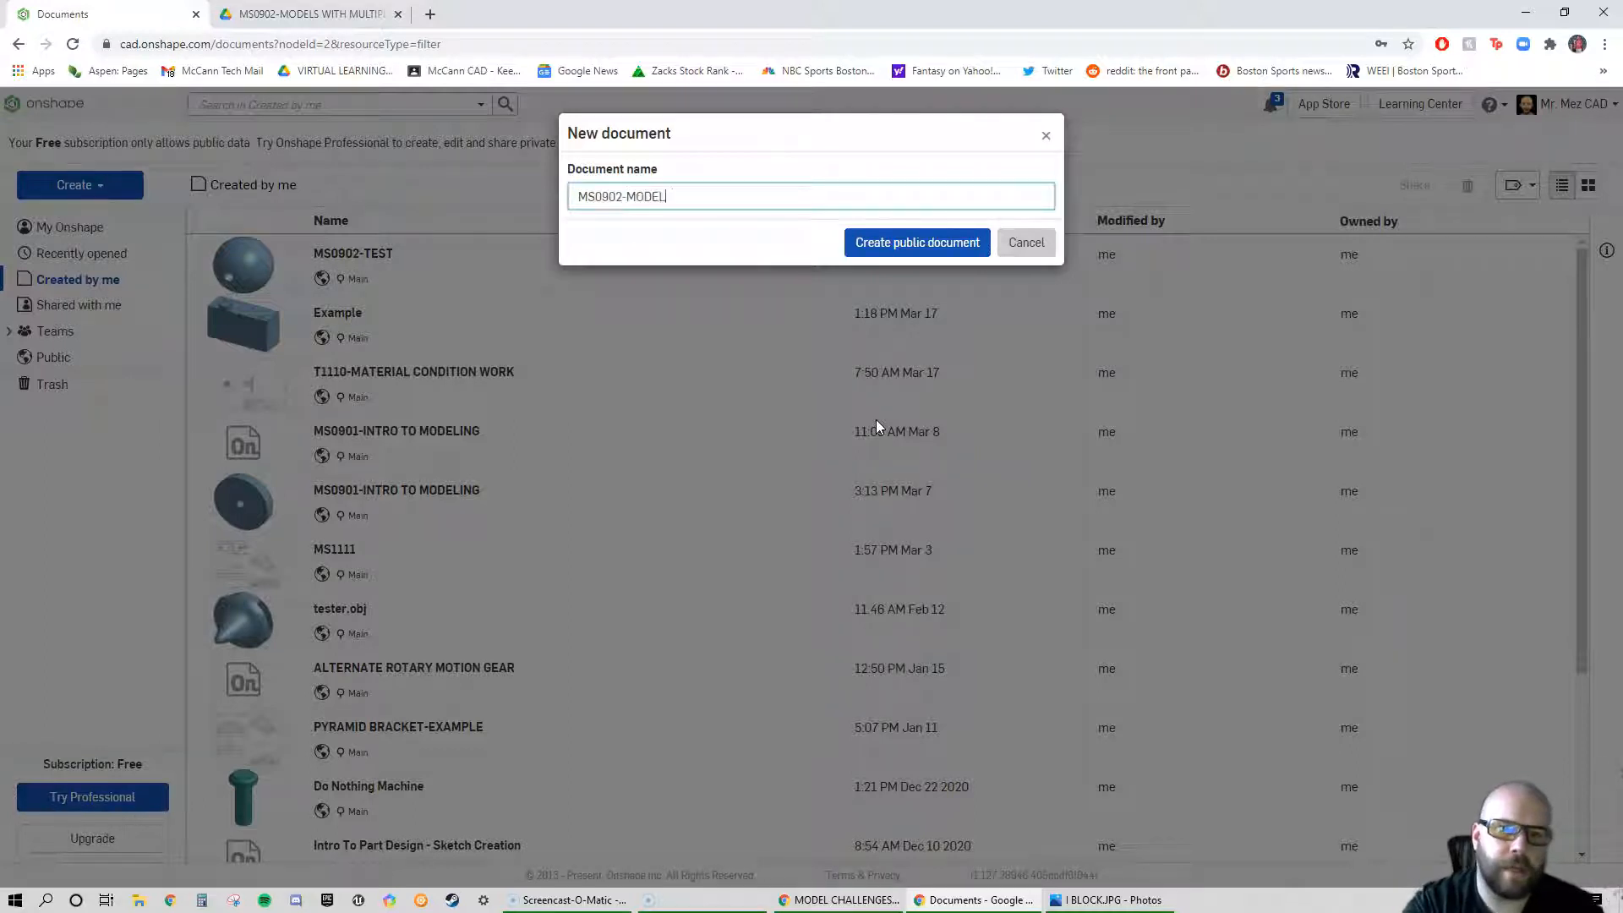
pyautogui.write('S WITH MULTIPL')
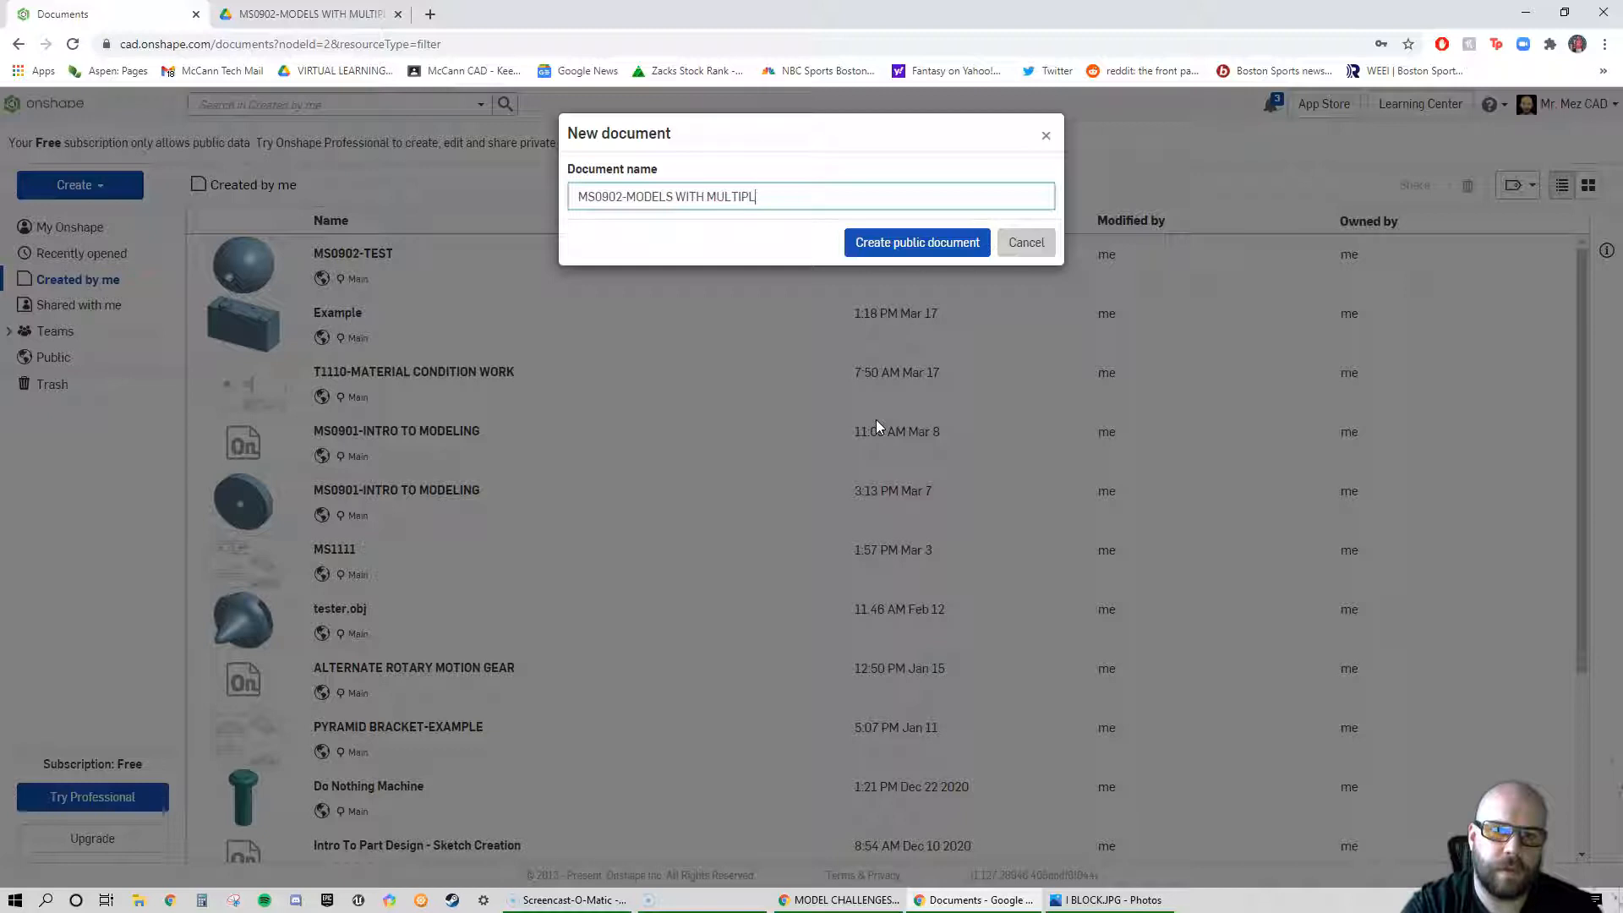
pyautogui.write('E FEATURES')
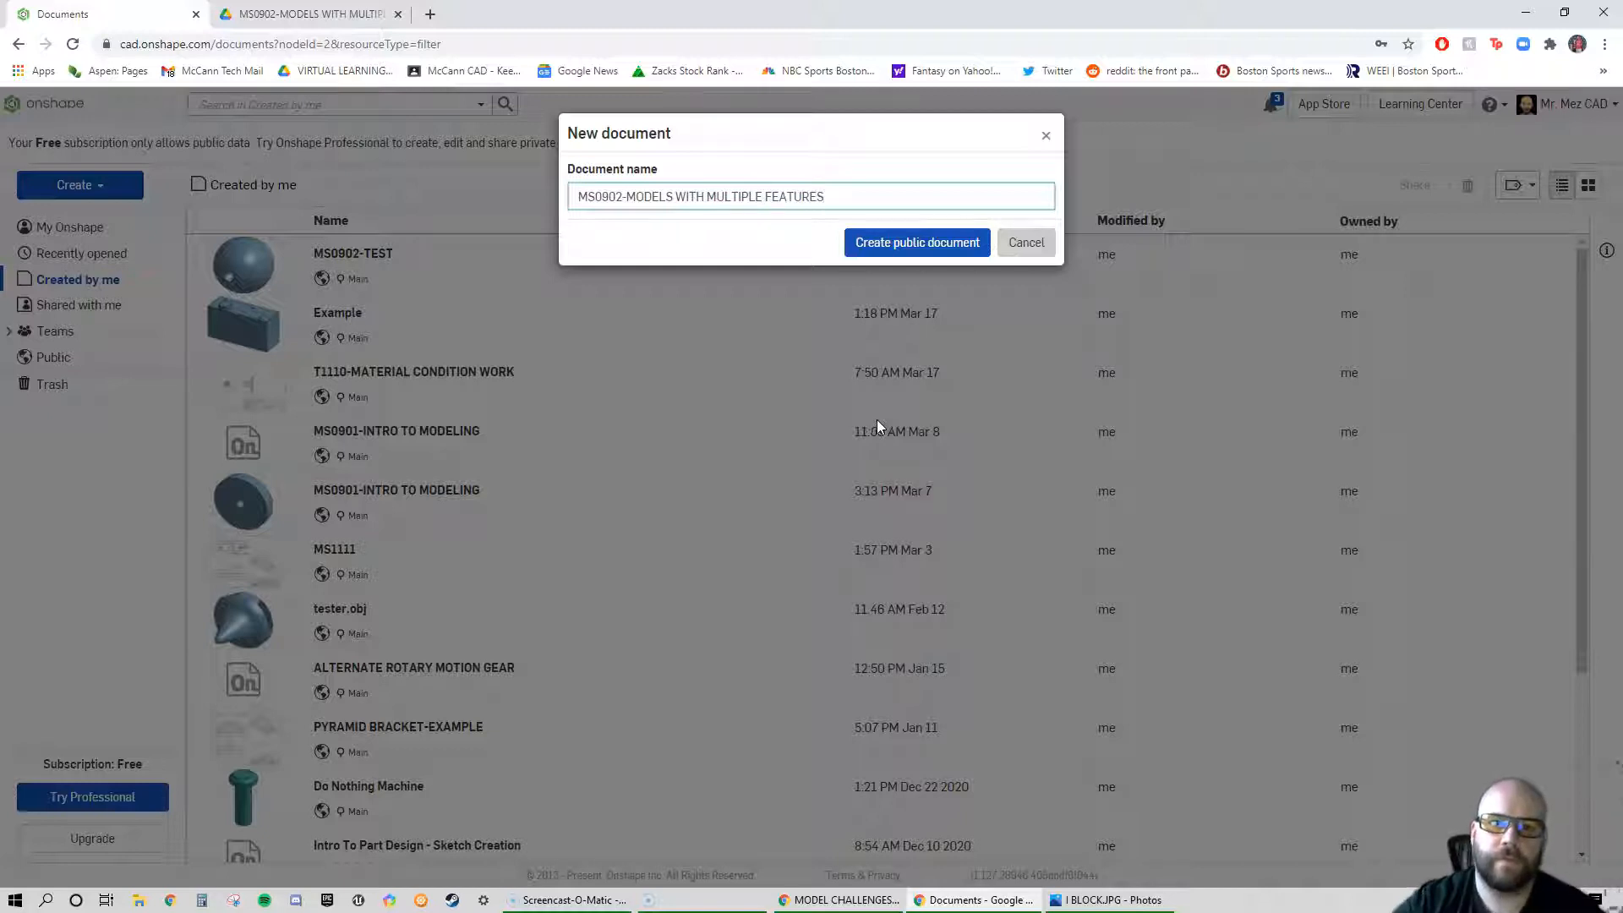
pyautogui.click(926, 246)
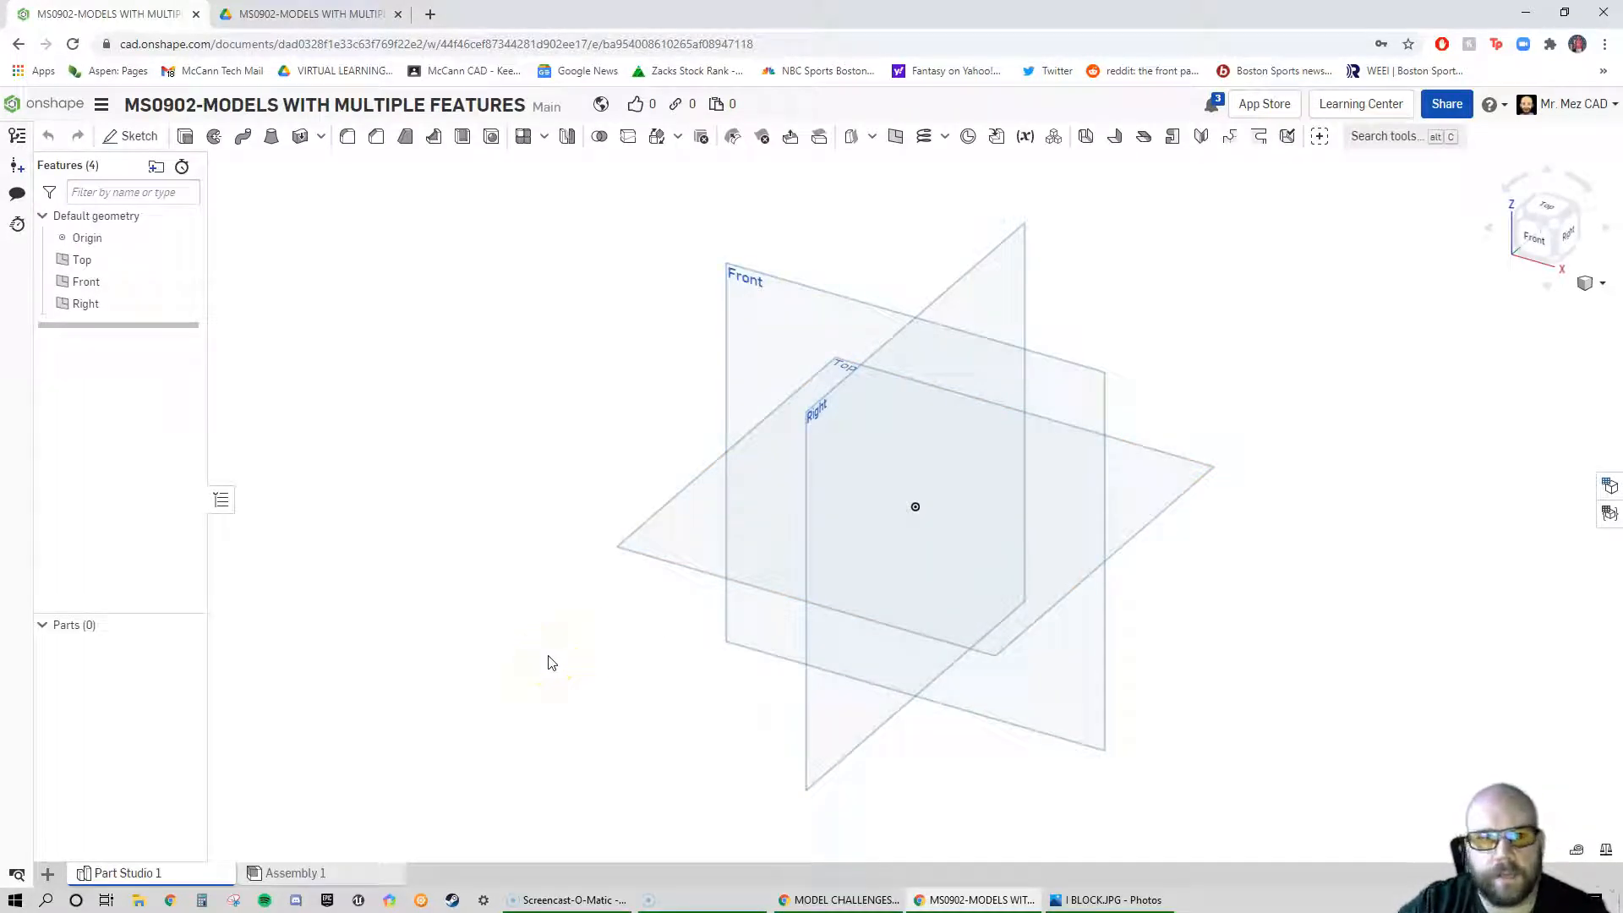
# Delete Assembly 1 from the document
pyautogui.rightClick(329, 881)
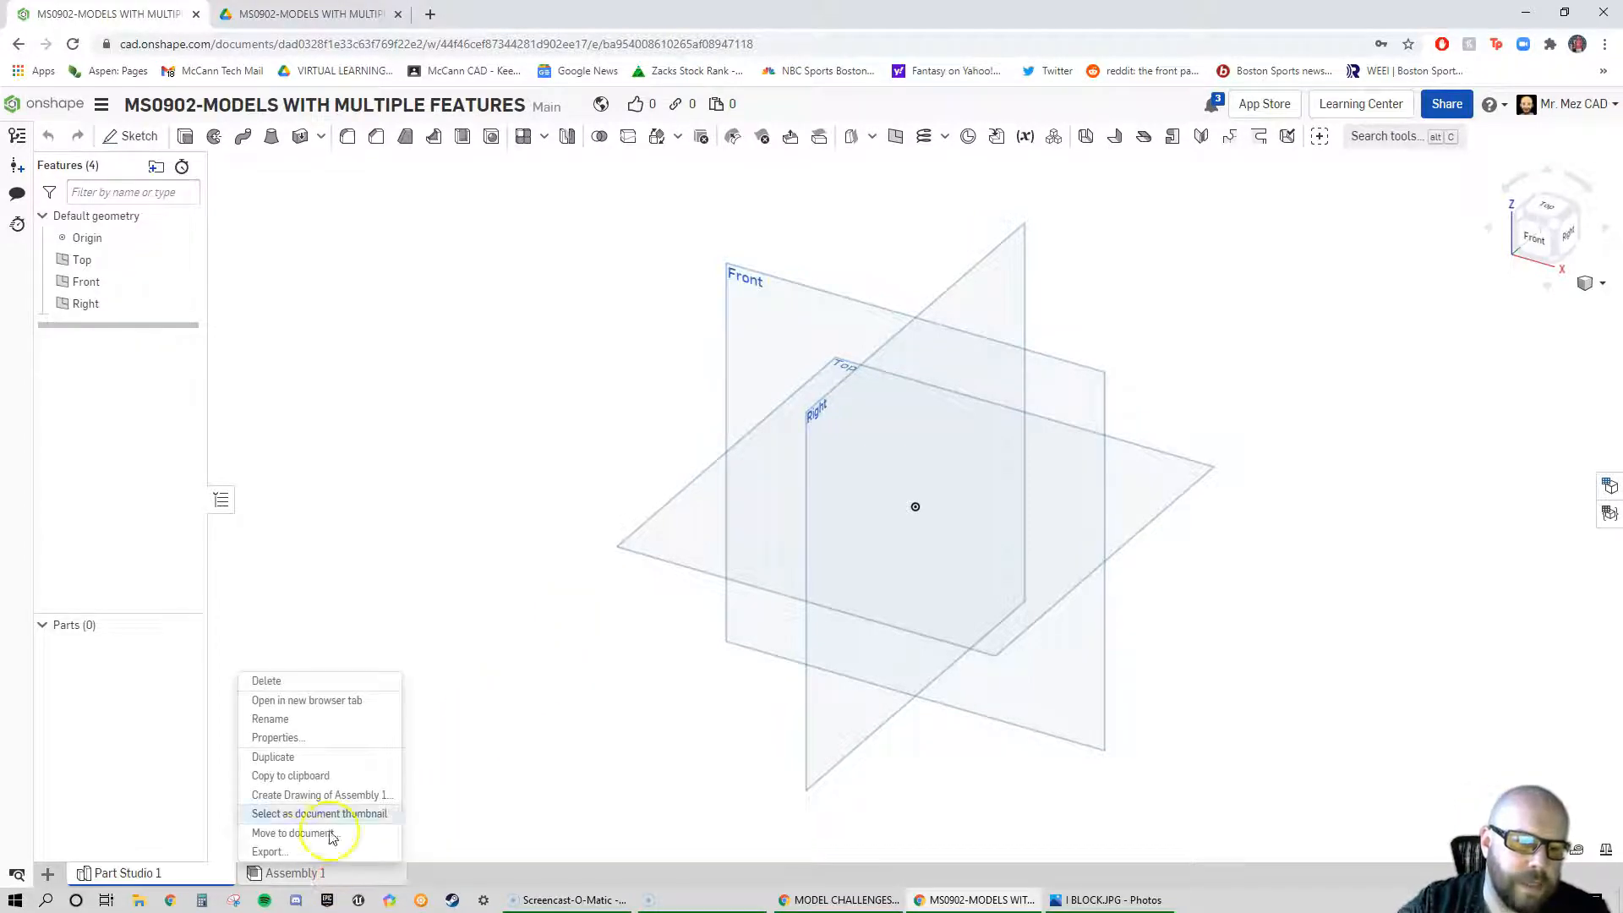
pyautogui.click(267, 681)
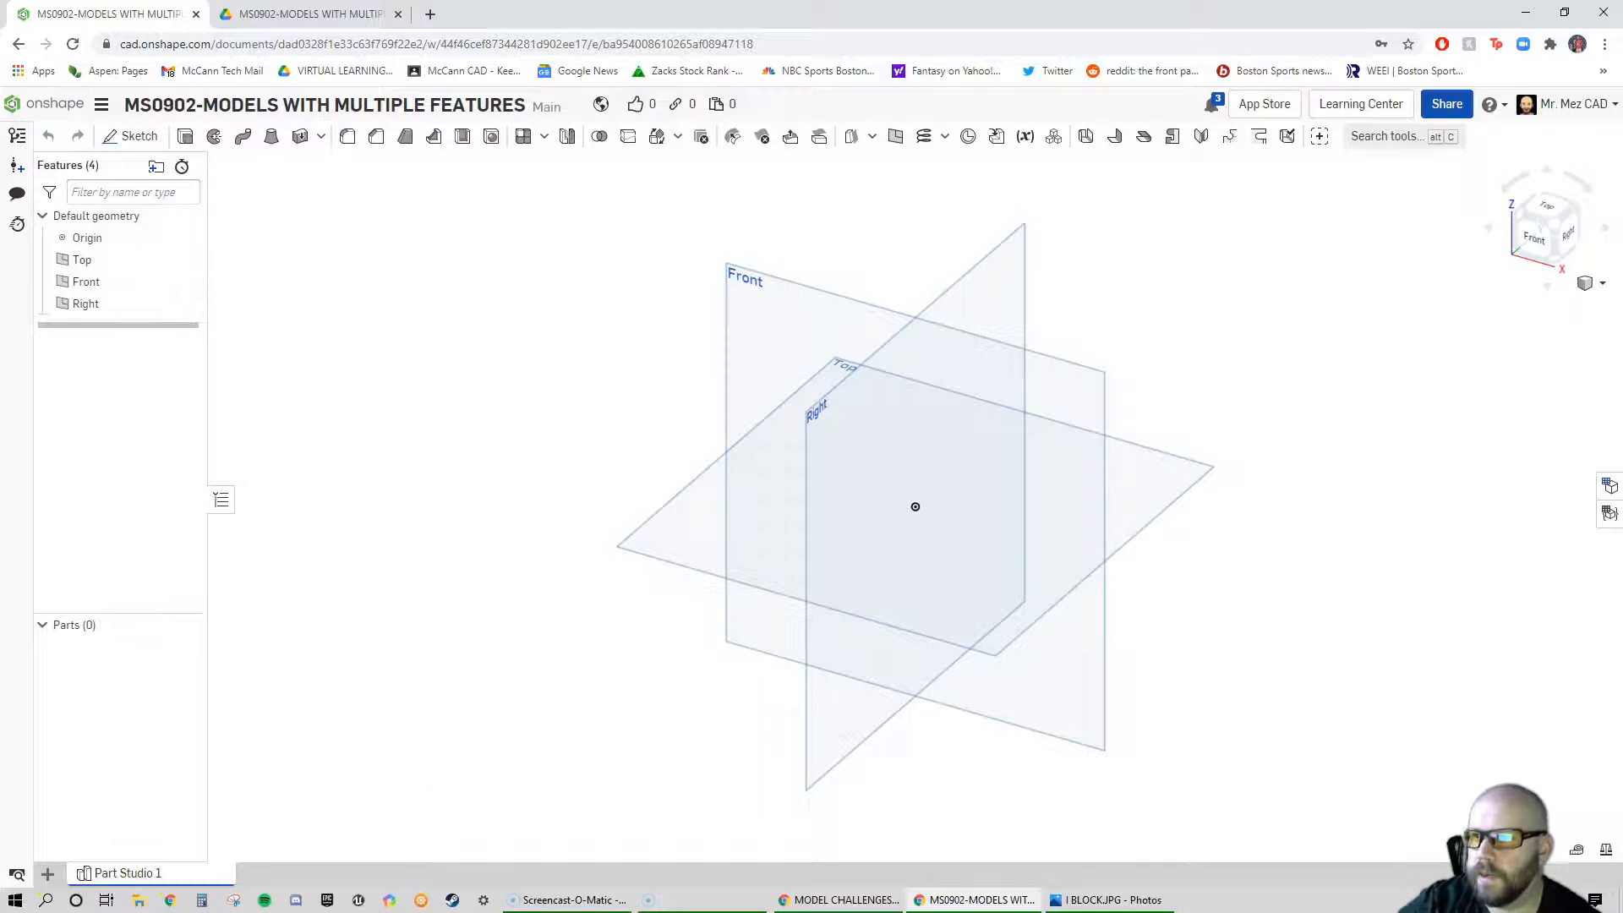
# Examine the dimensioned I BLOCK.JPG drawing and set the Part Studio view to Isometric for comparison
pyautogui.moveTo(1622, 222)
pyautogui.mouseDown()
pyautogui.moveTo(1622, 281)
pyautogui.moveTo(1622, 220)
pyautogui.mouseUp()
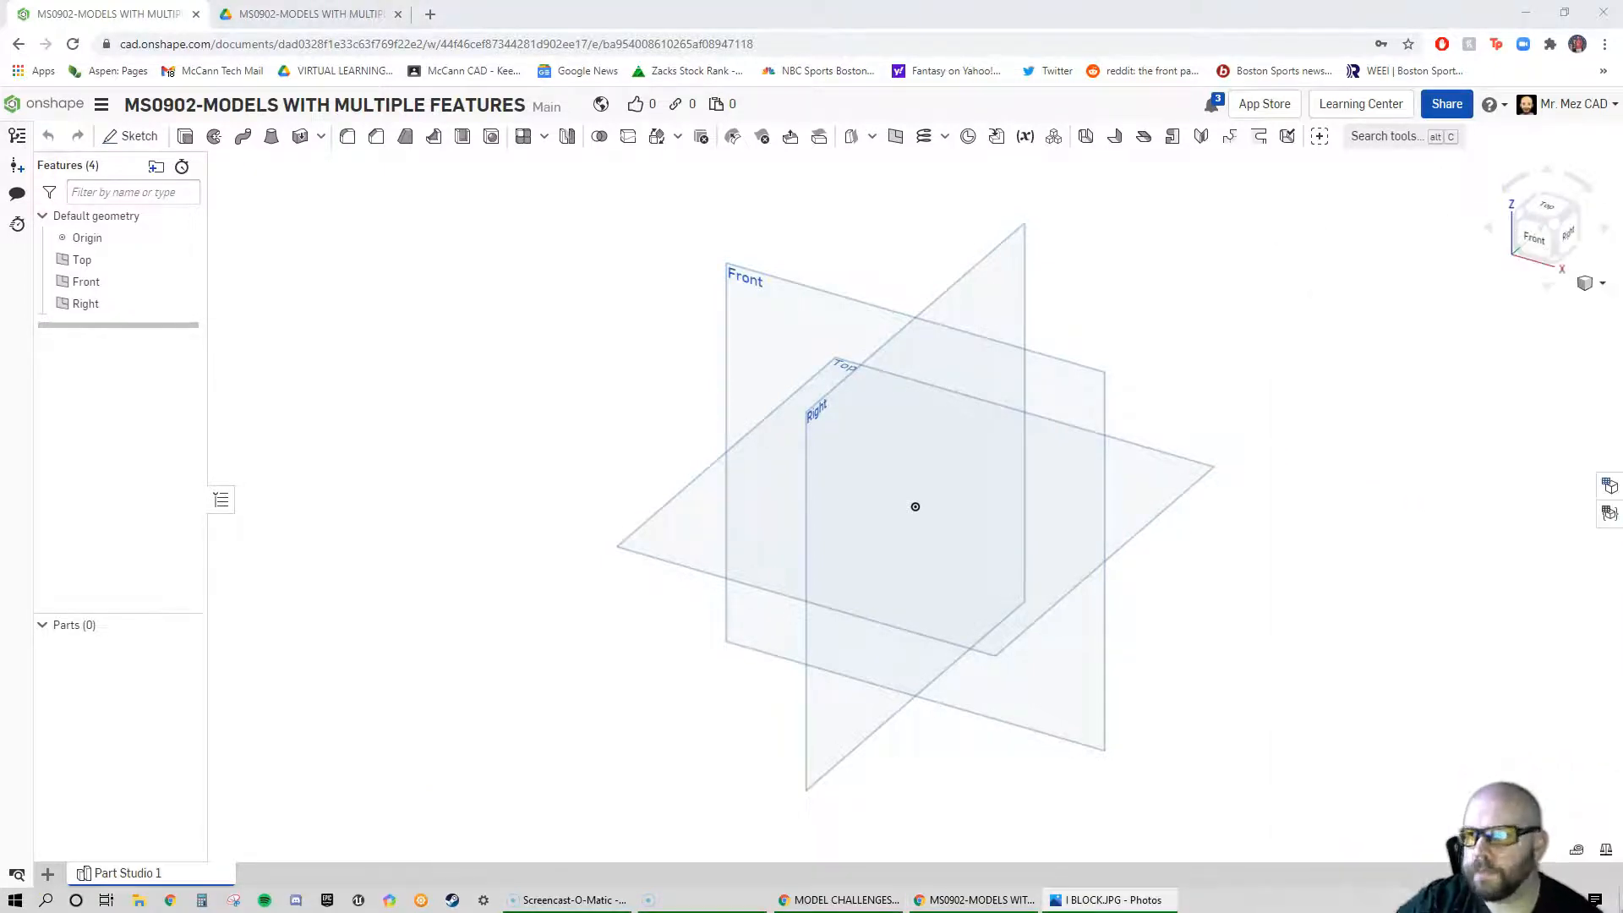
pyautogui.moveTo(1622, 103); pyautogui.dragTo(698, 1)
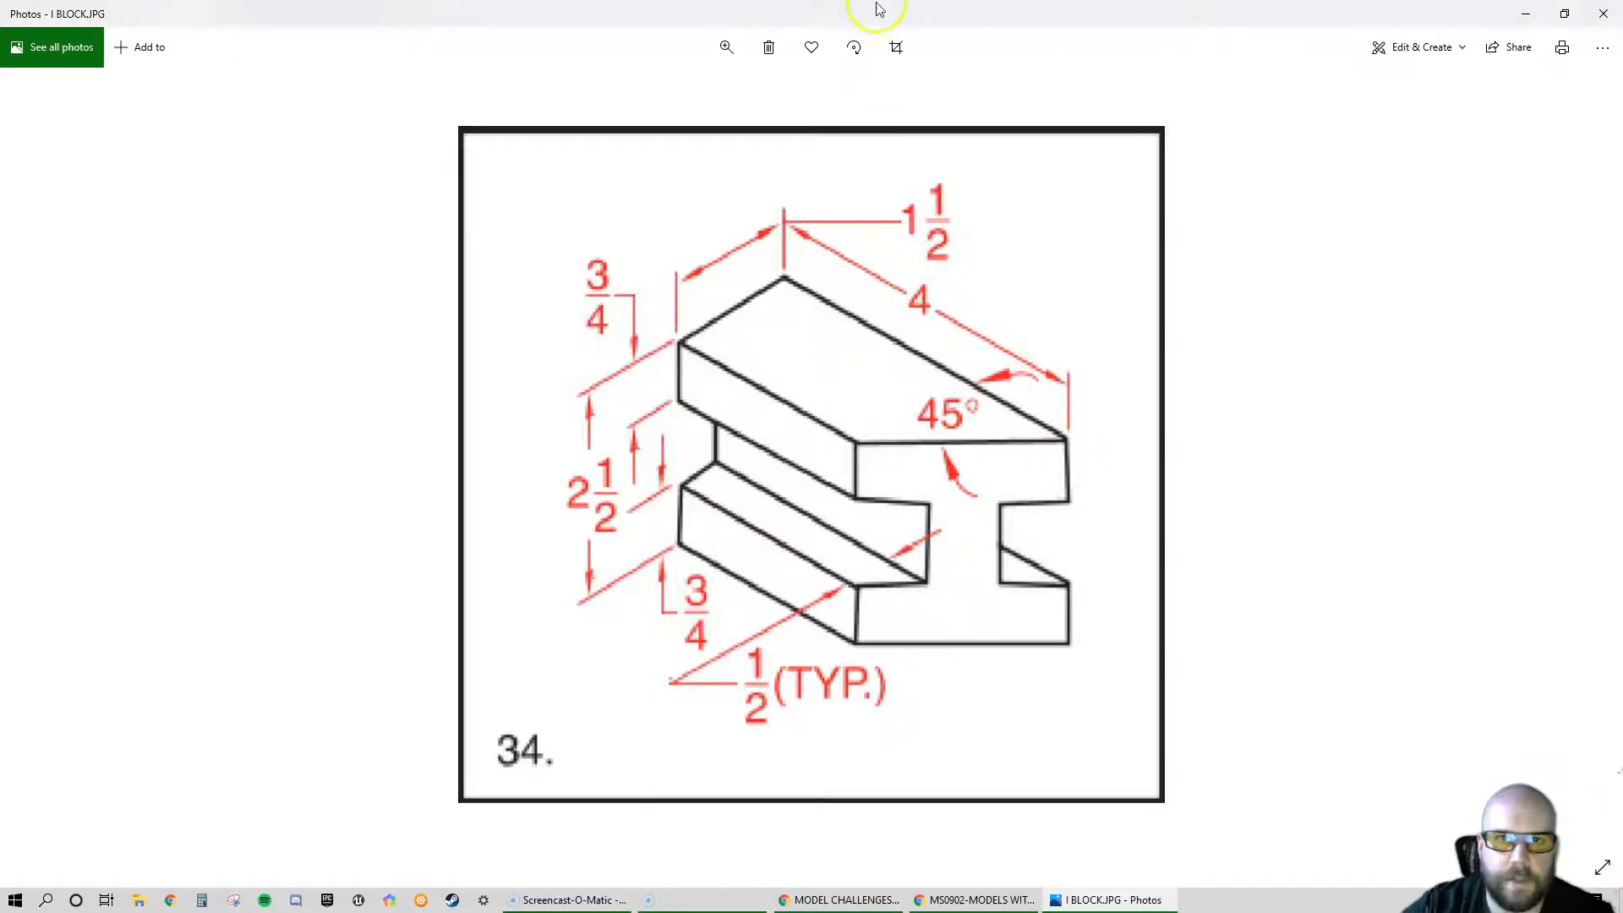
pyautogui.moveTo(805, 12); pyautogui.dragTo(1619, 765)
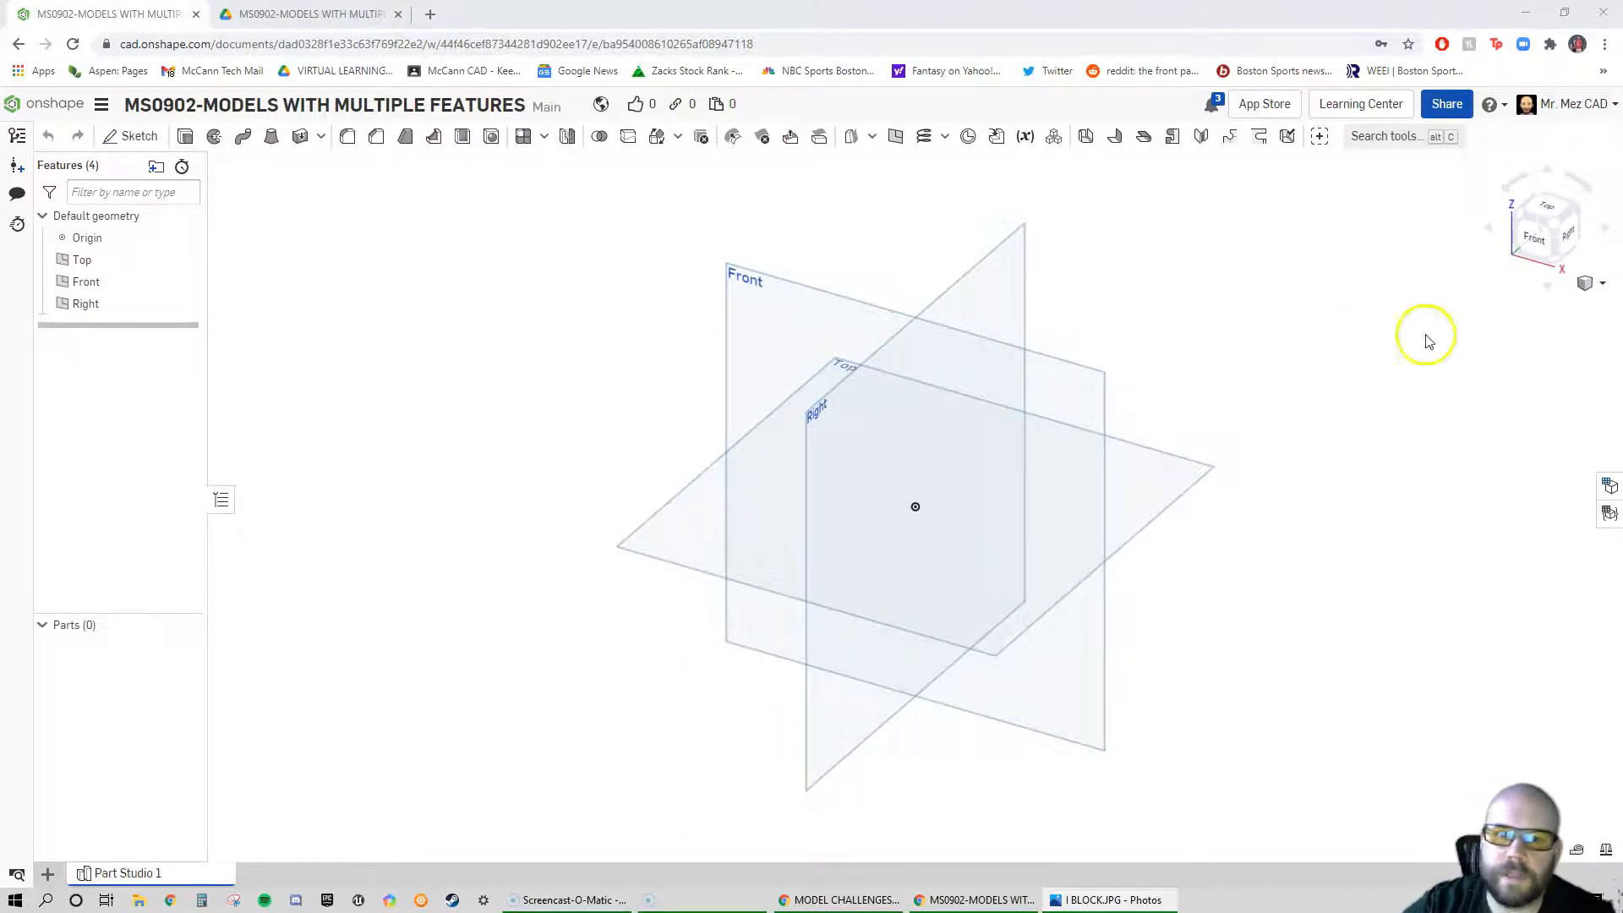
pyautogui.click(1593, 285)
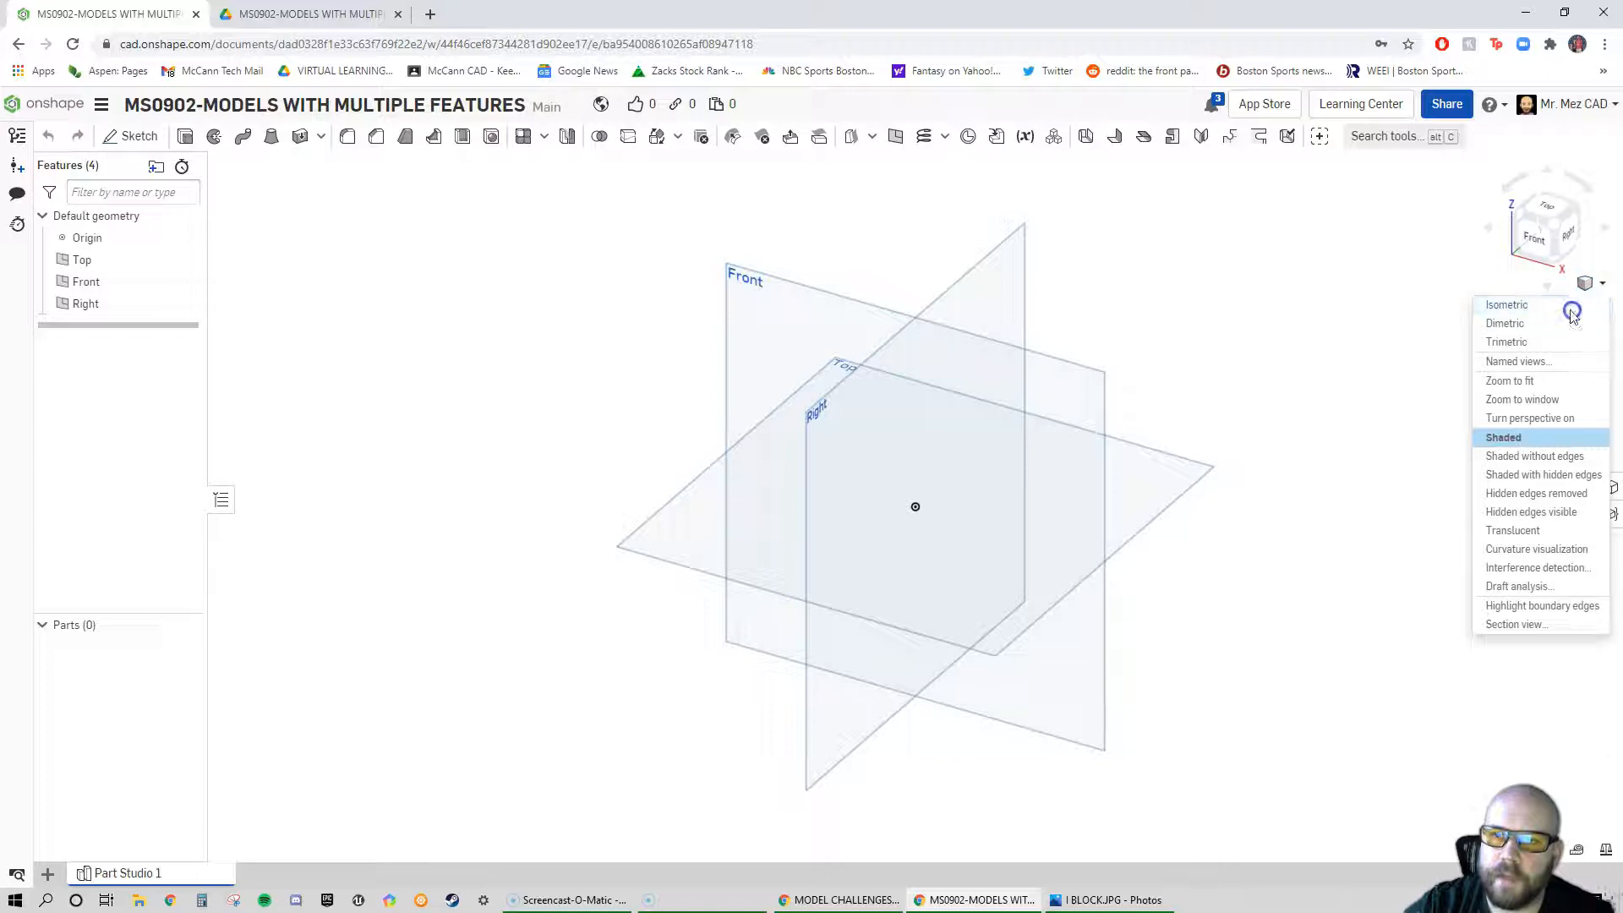
pyautogui.click(1572, 310)
pyautogui.moveTo(1622, 245); pyautogui.dragTo(549, 2)
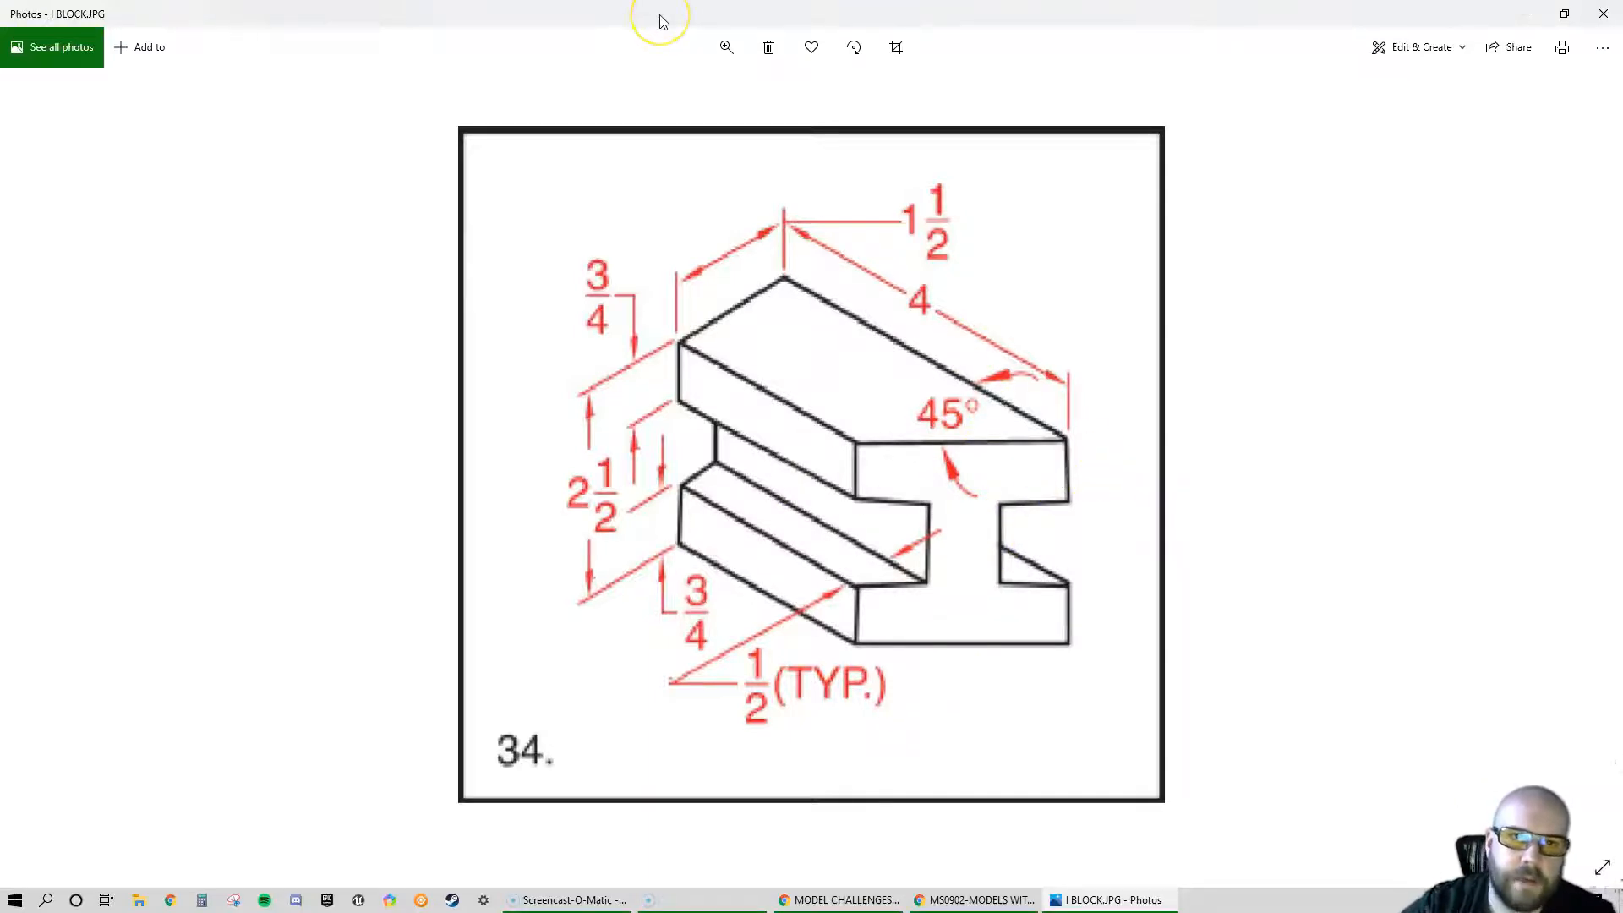
pyautogui.moveTo(660, 15); pyautogui.dragTo(1622, 266)
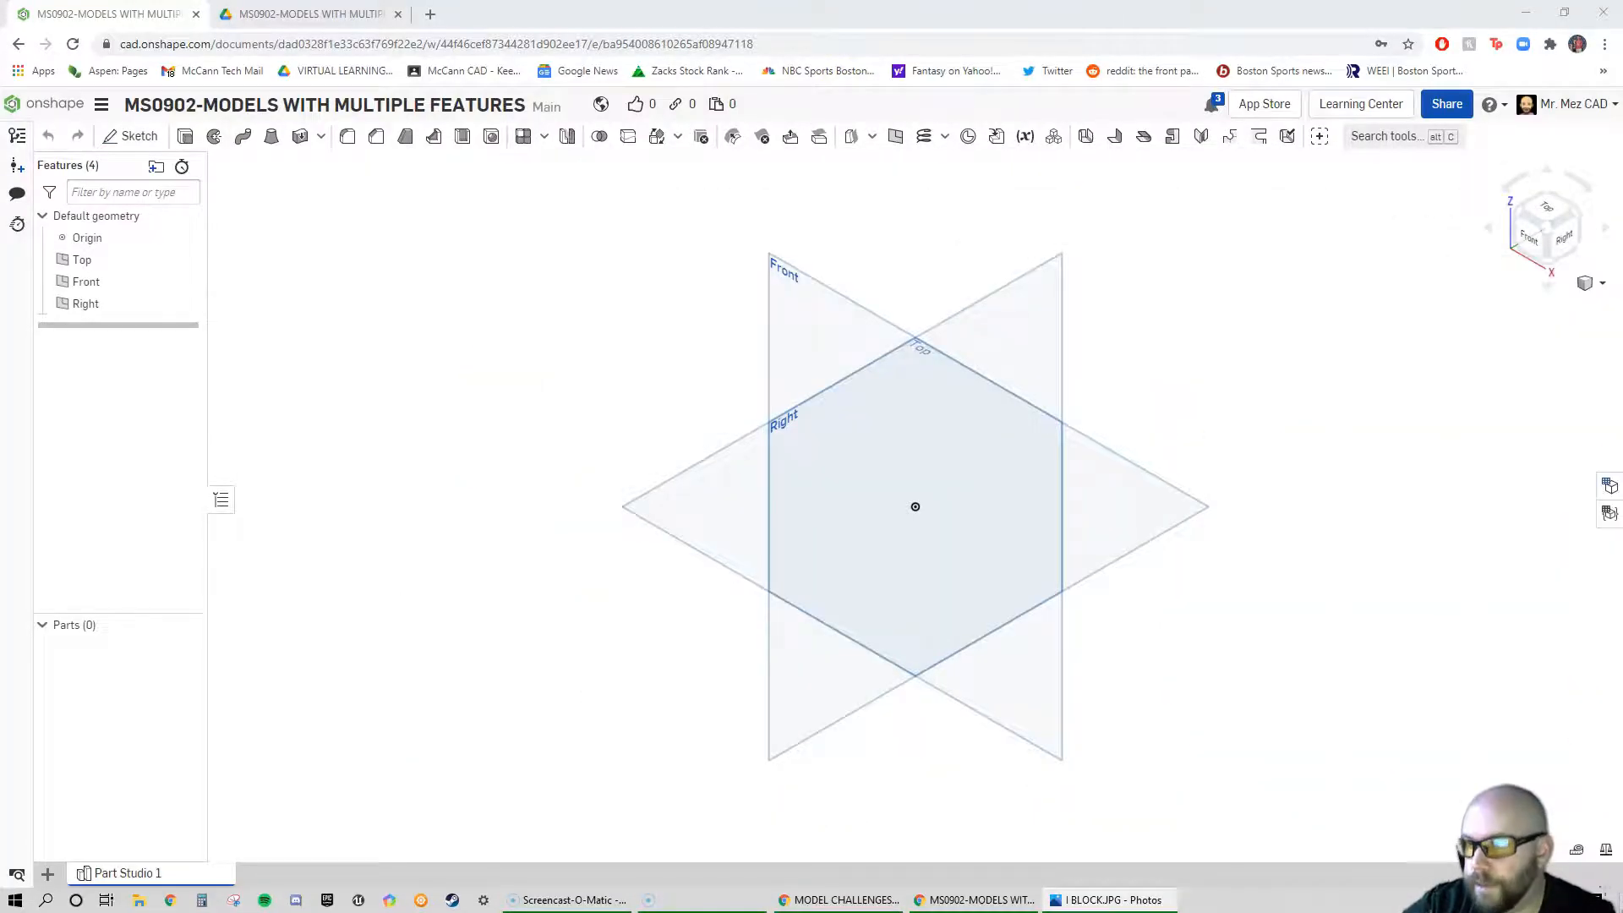
# Start a sketch on the Right plane after checking the I-block drawing, and orient the view normal to the sketch plane
pyautogui.click(474, 348)
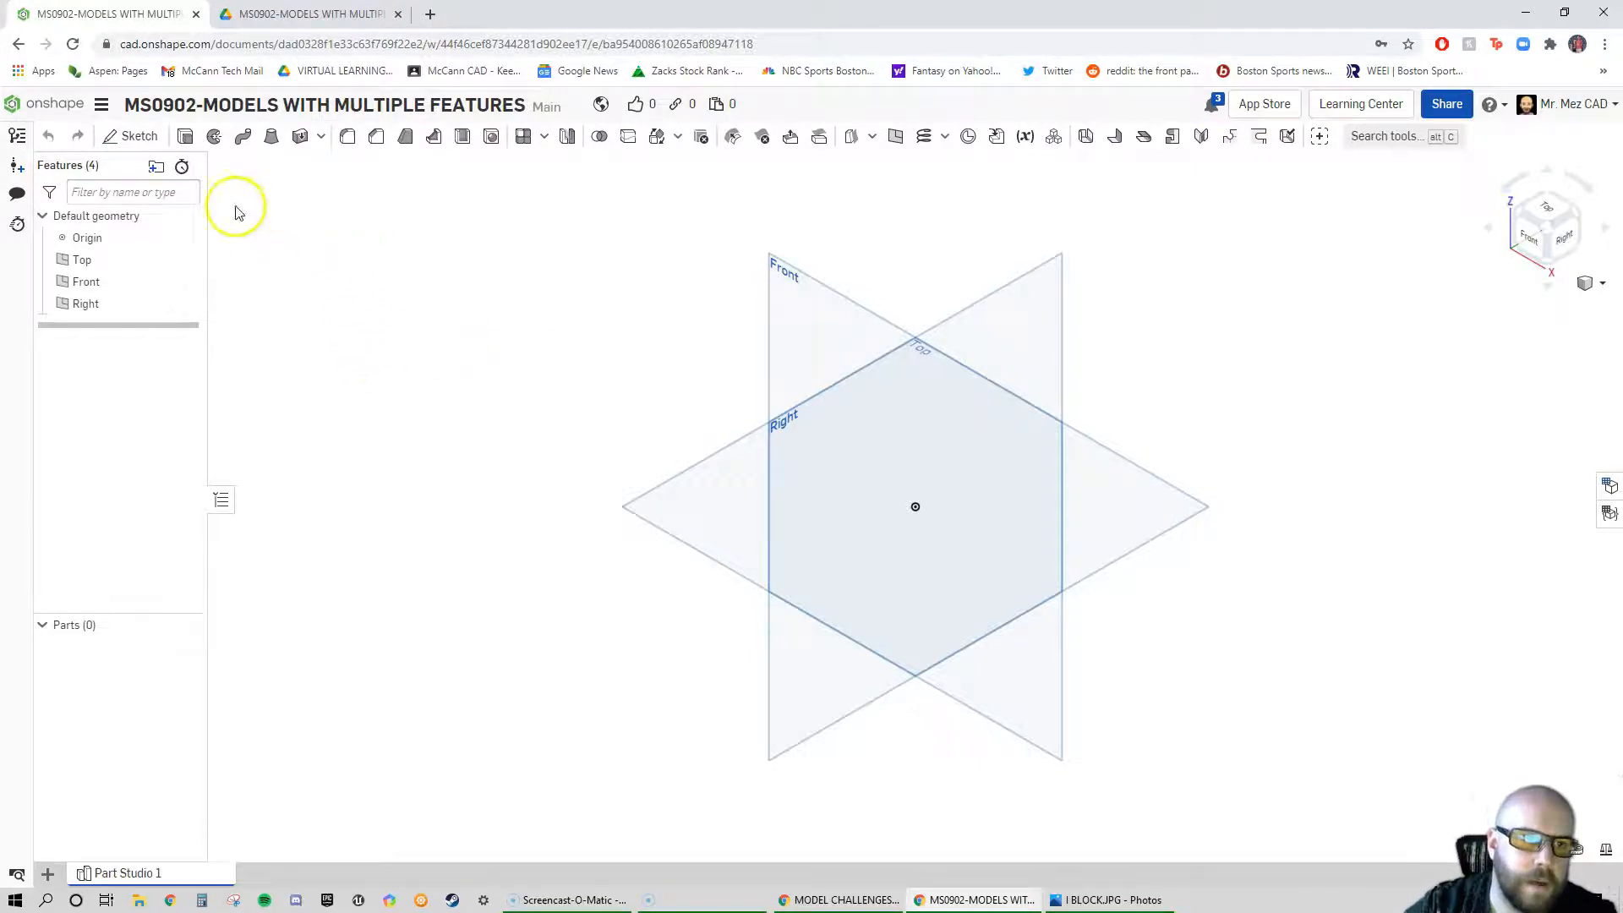
pyautogui.click(124, 140)
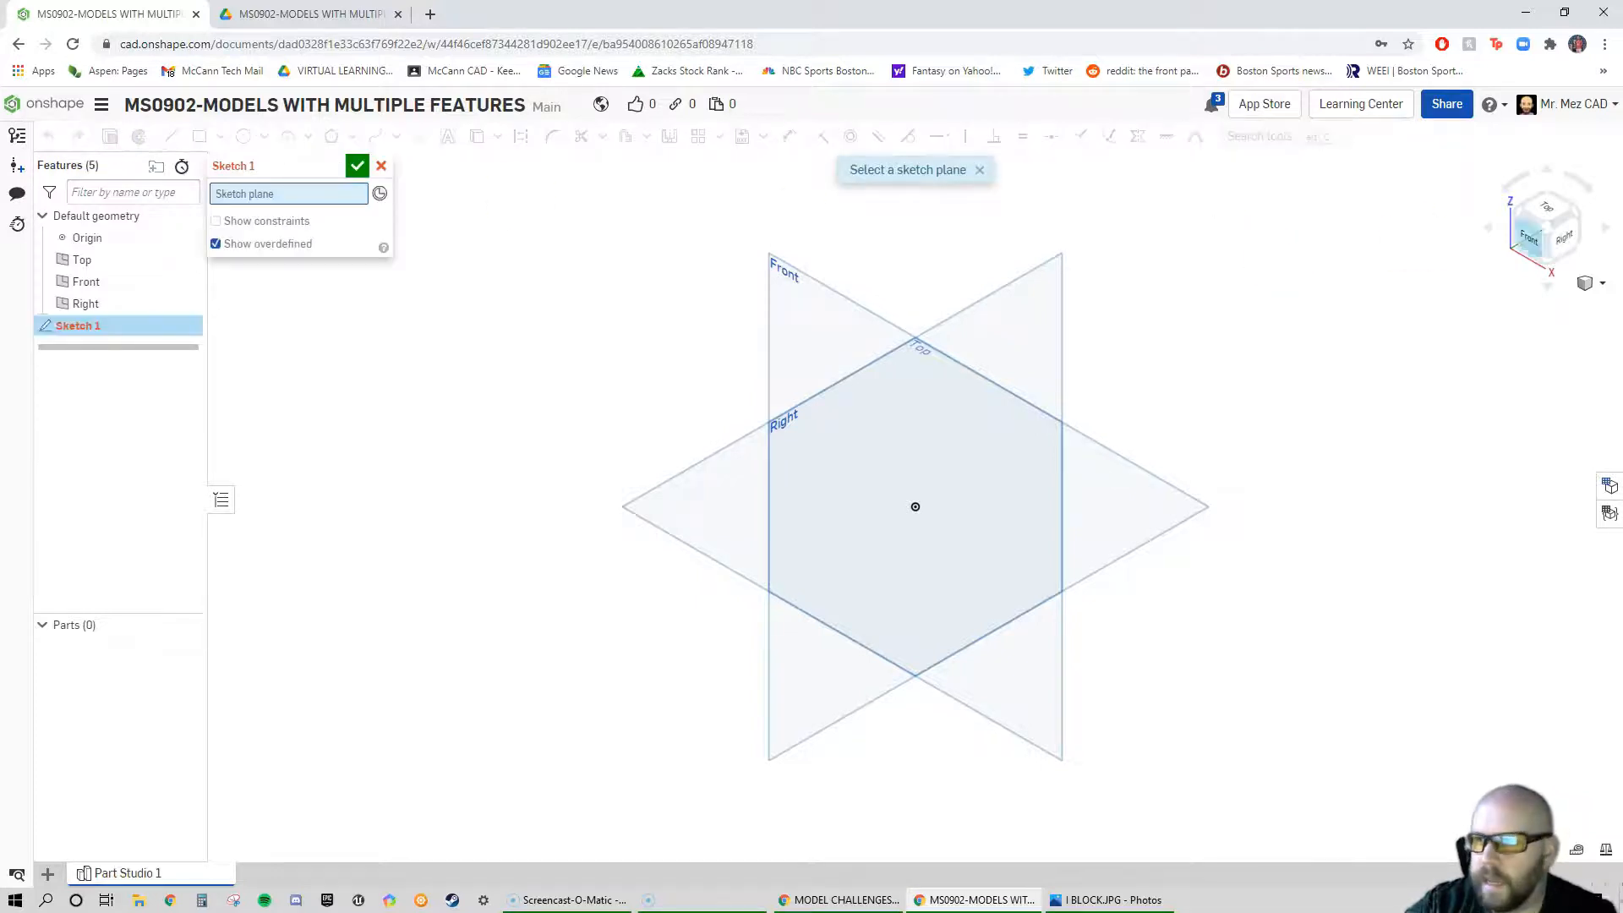
pyautogui.moveTo(1622, 139); pyautogui.dragTo(583, 1)
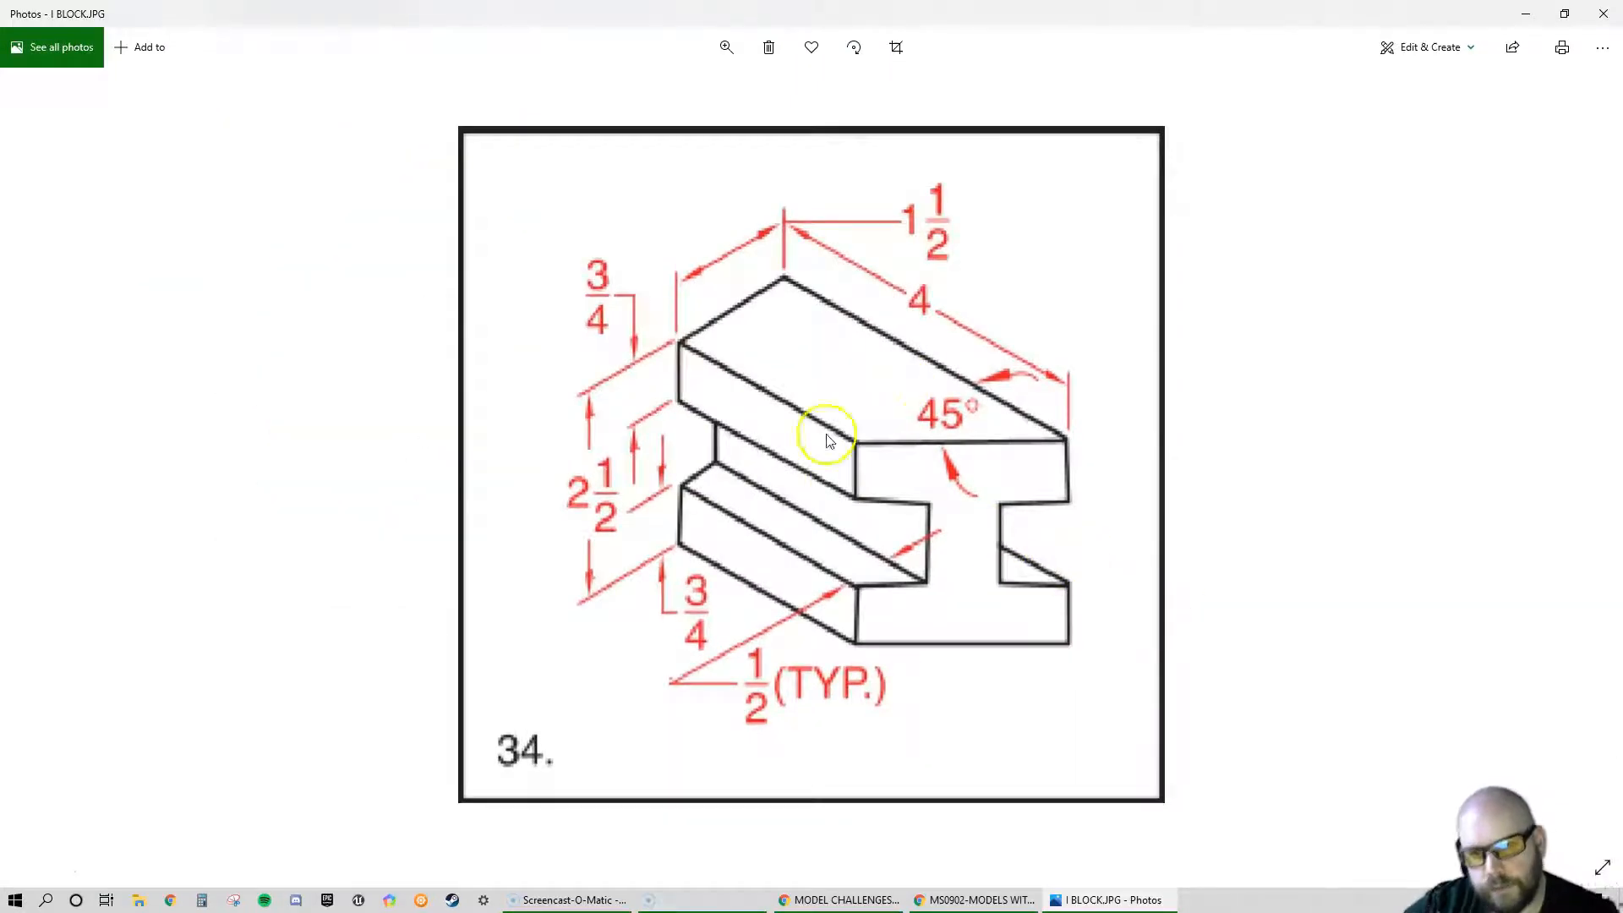
pyautogui.click(1118, 612)
pyautogui.click(689, 351)
pyautogui.click(689, 350)
pyautogui.moveTo(804, 20); pyautogui.dragTo(1622, 274)
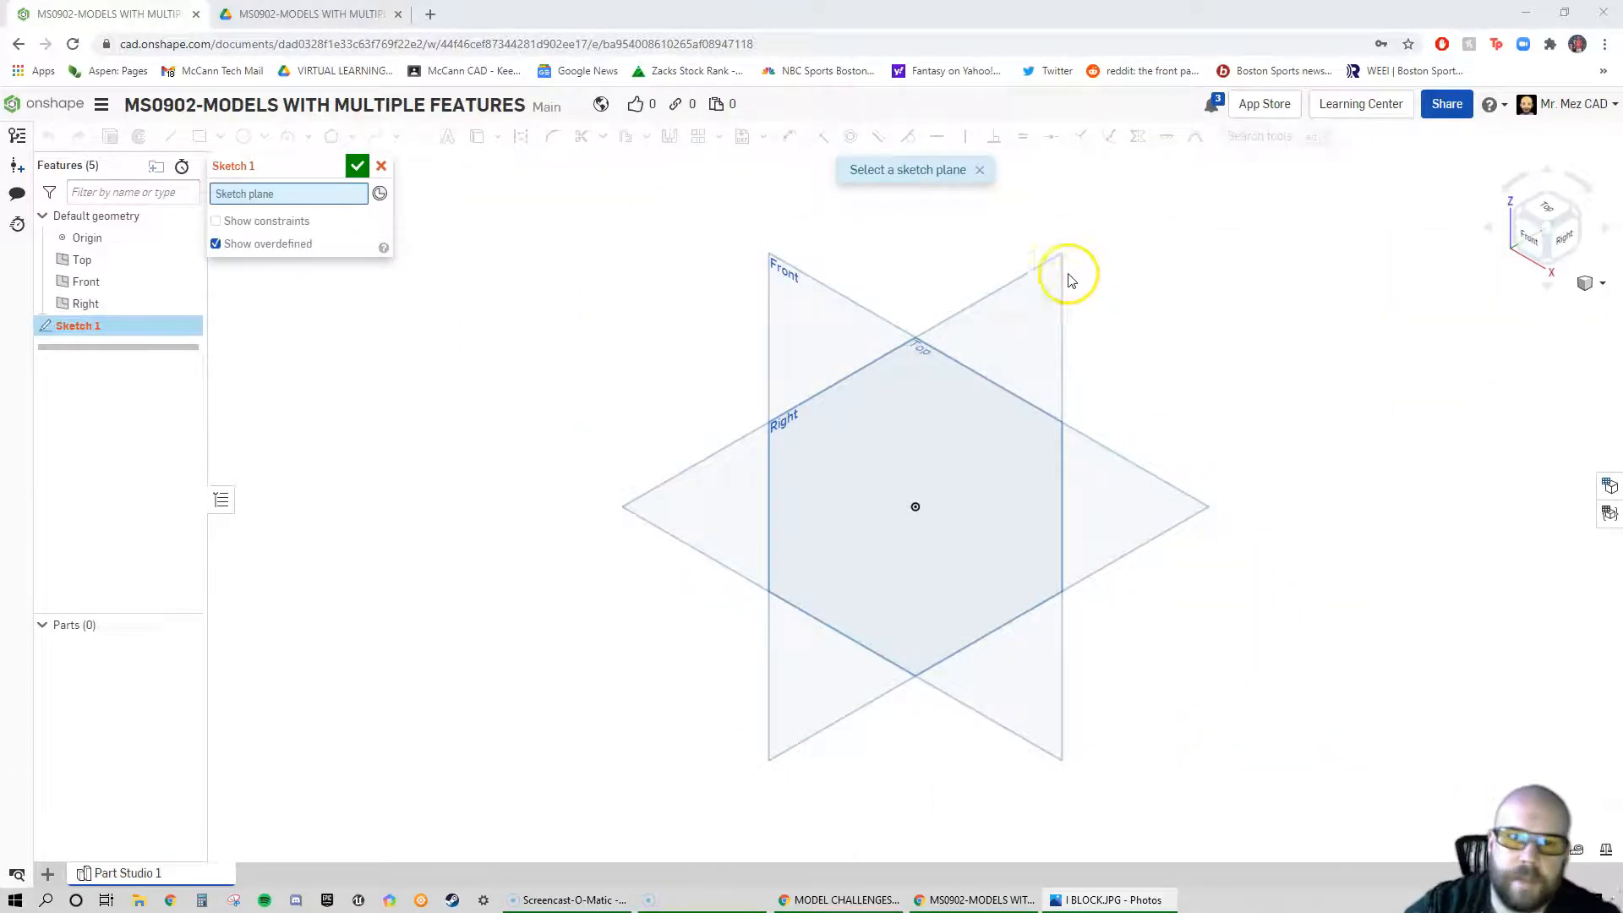
pyautogui.click(994, 299)
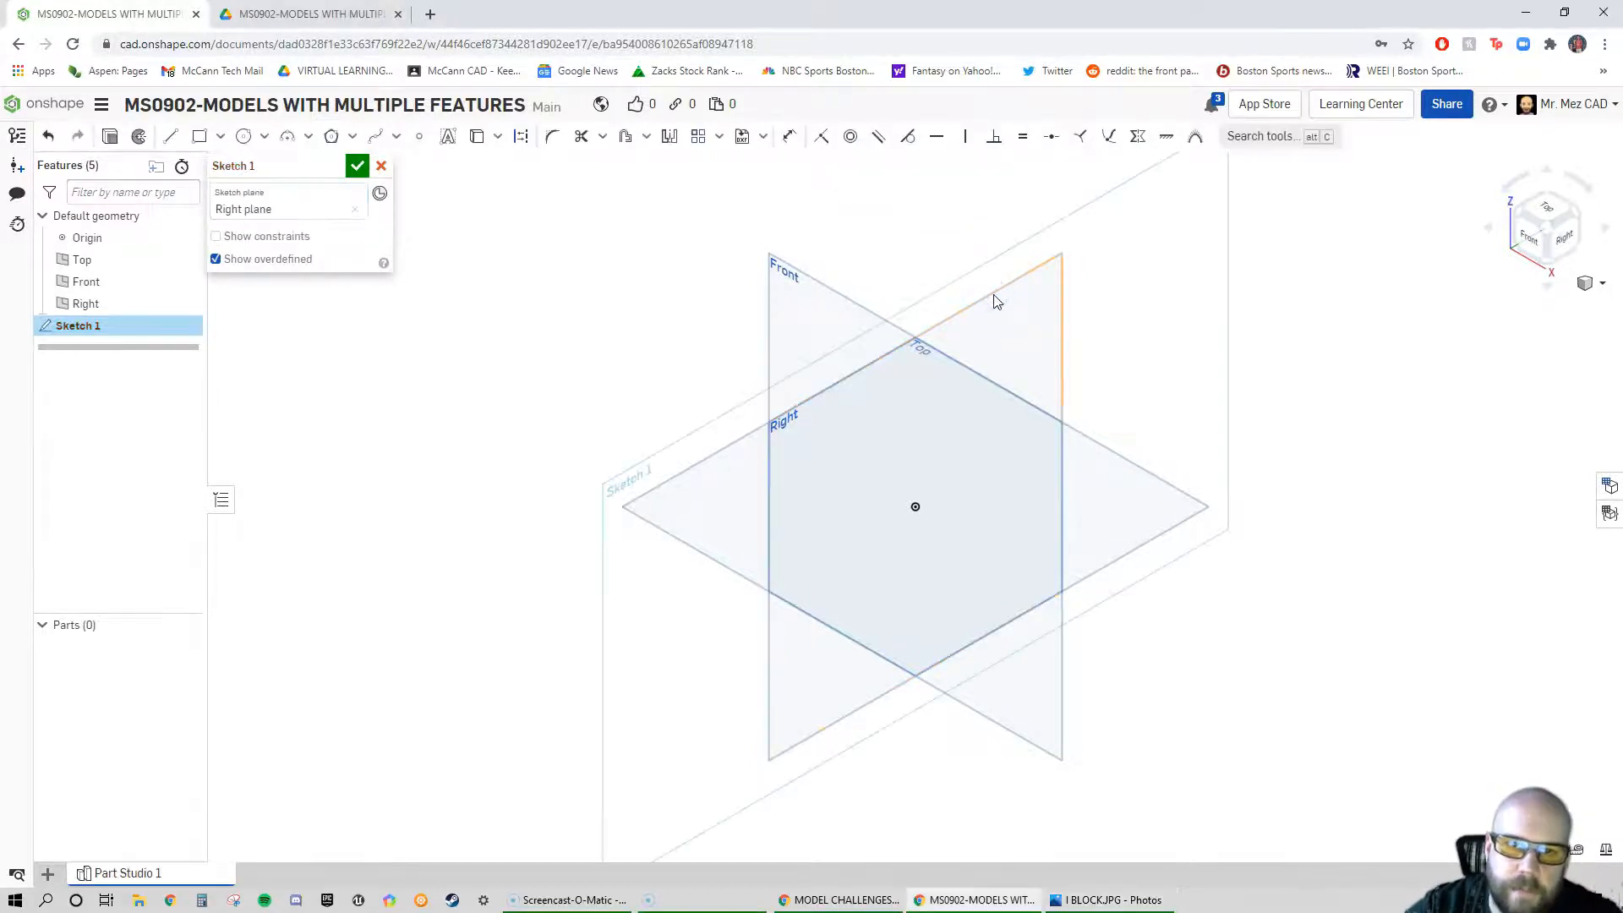
pyautogui.rightClick(1020, 325)
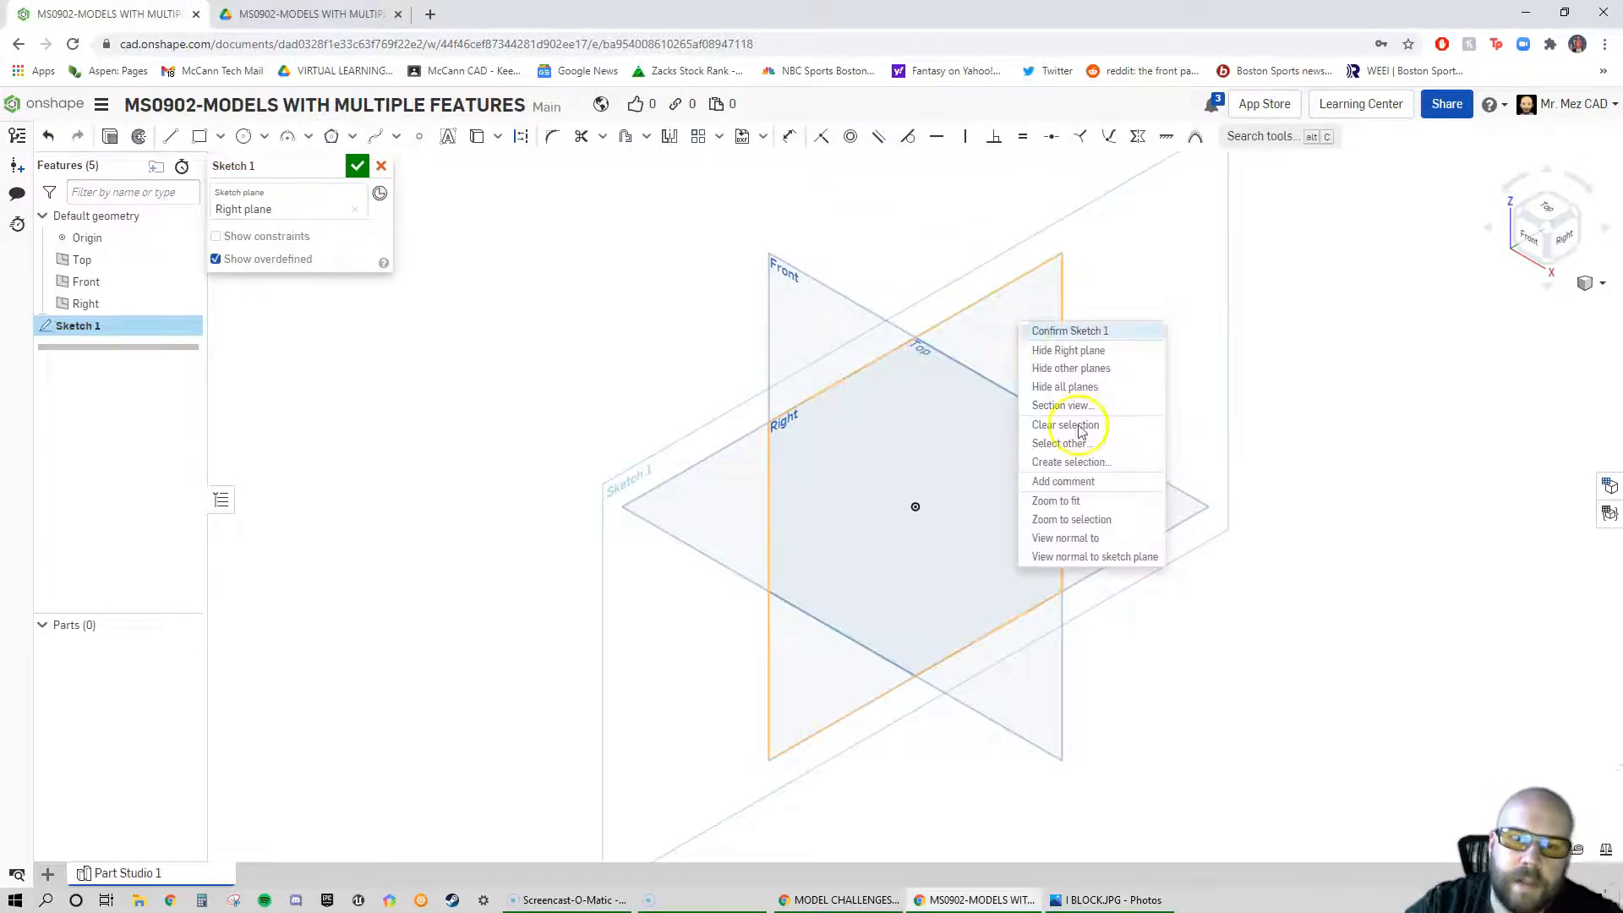
pyautogui.click(1092, 561)
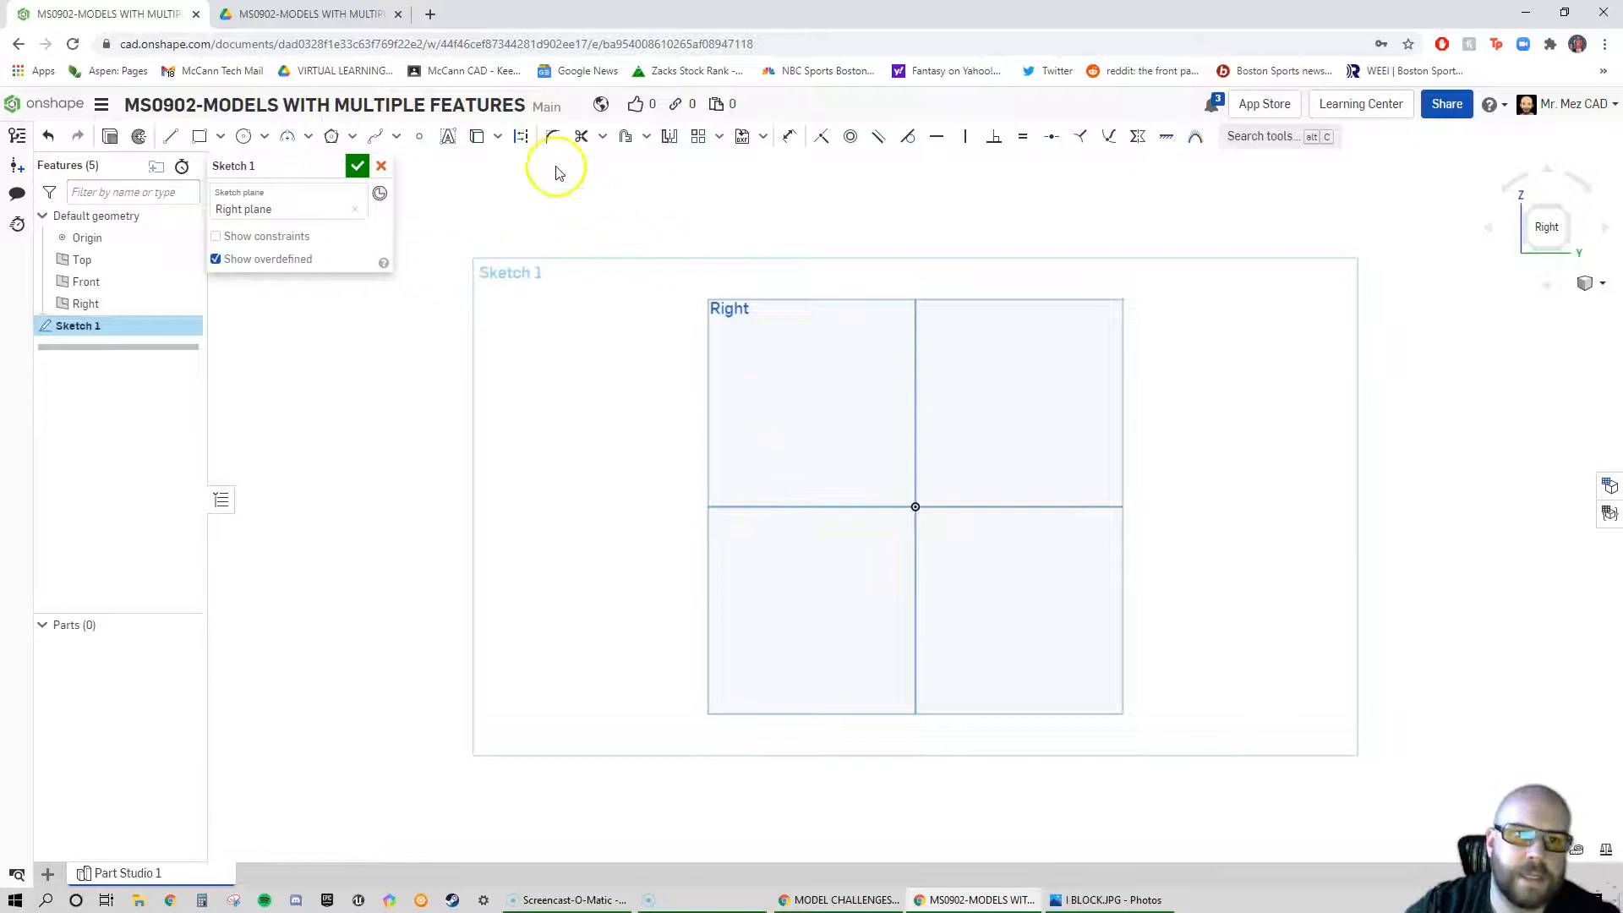
# Sketch a vertical construction line about 4.65 long, running upward from the origin
pyautogui.click(524, 137)
pyautogui.click(521, 137)
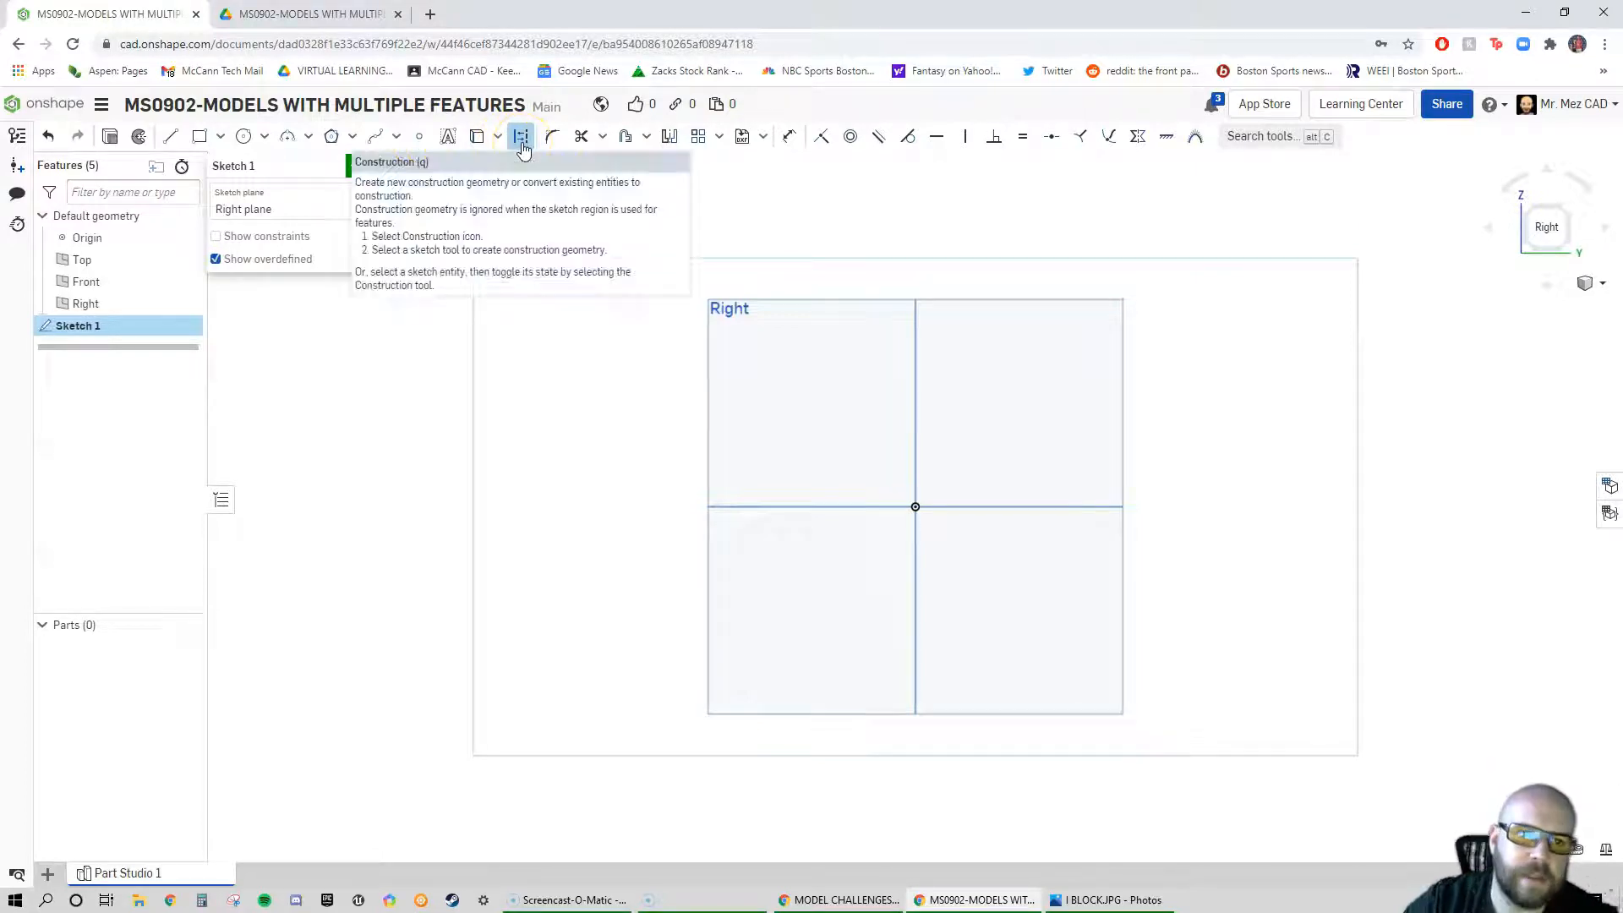
pyautogui.click(178, 140)
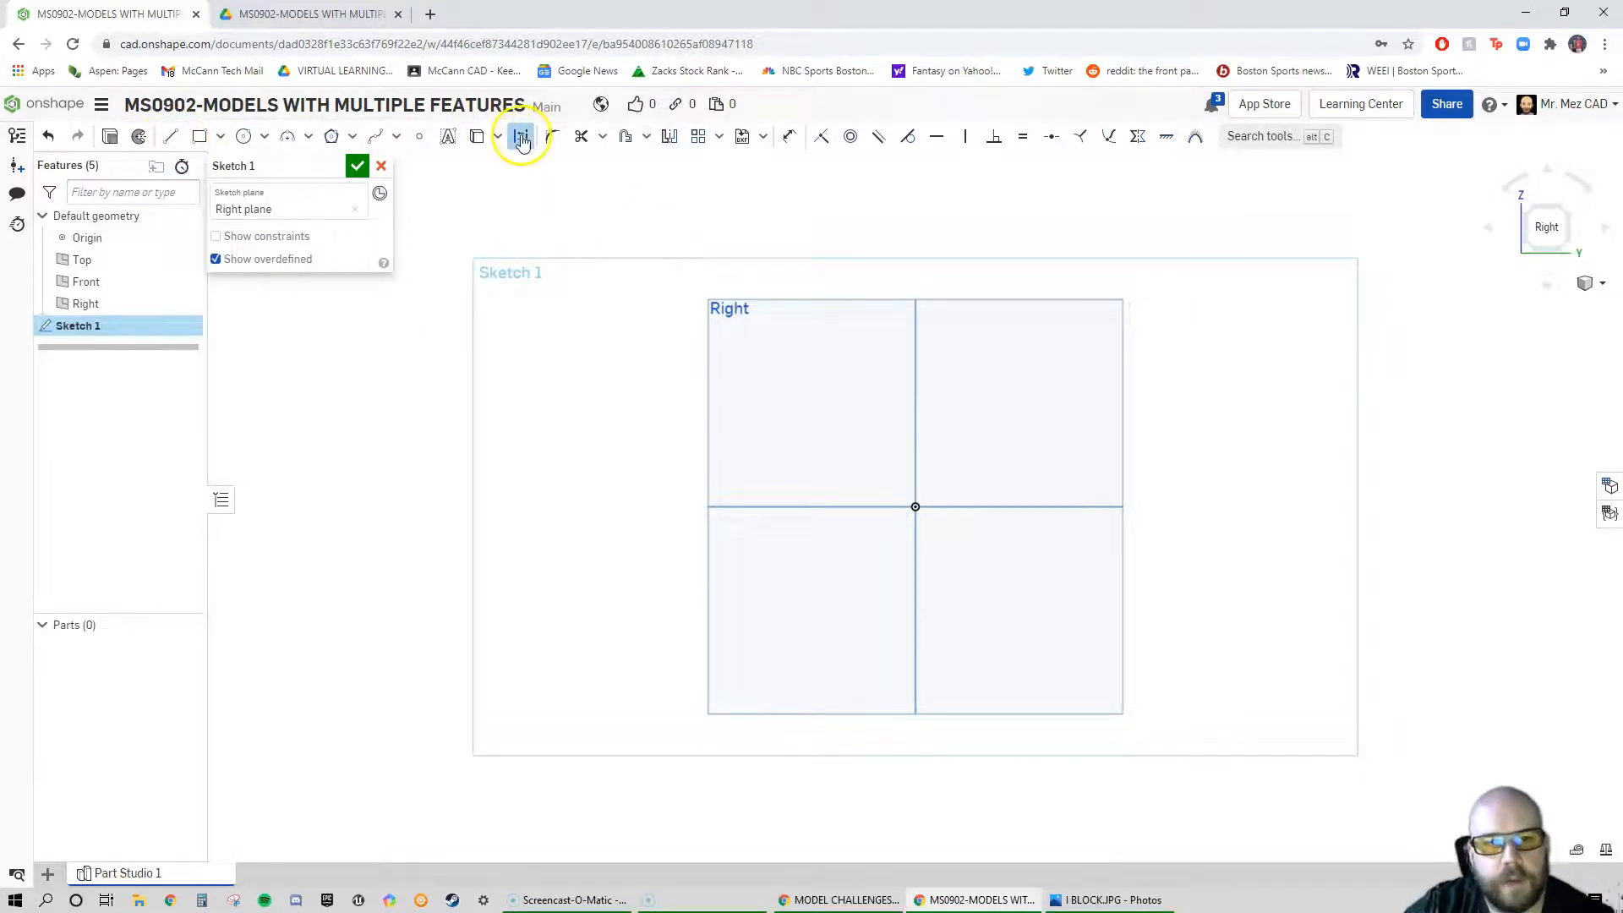
pyautogui.click(437, 153)
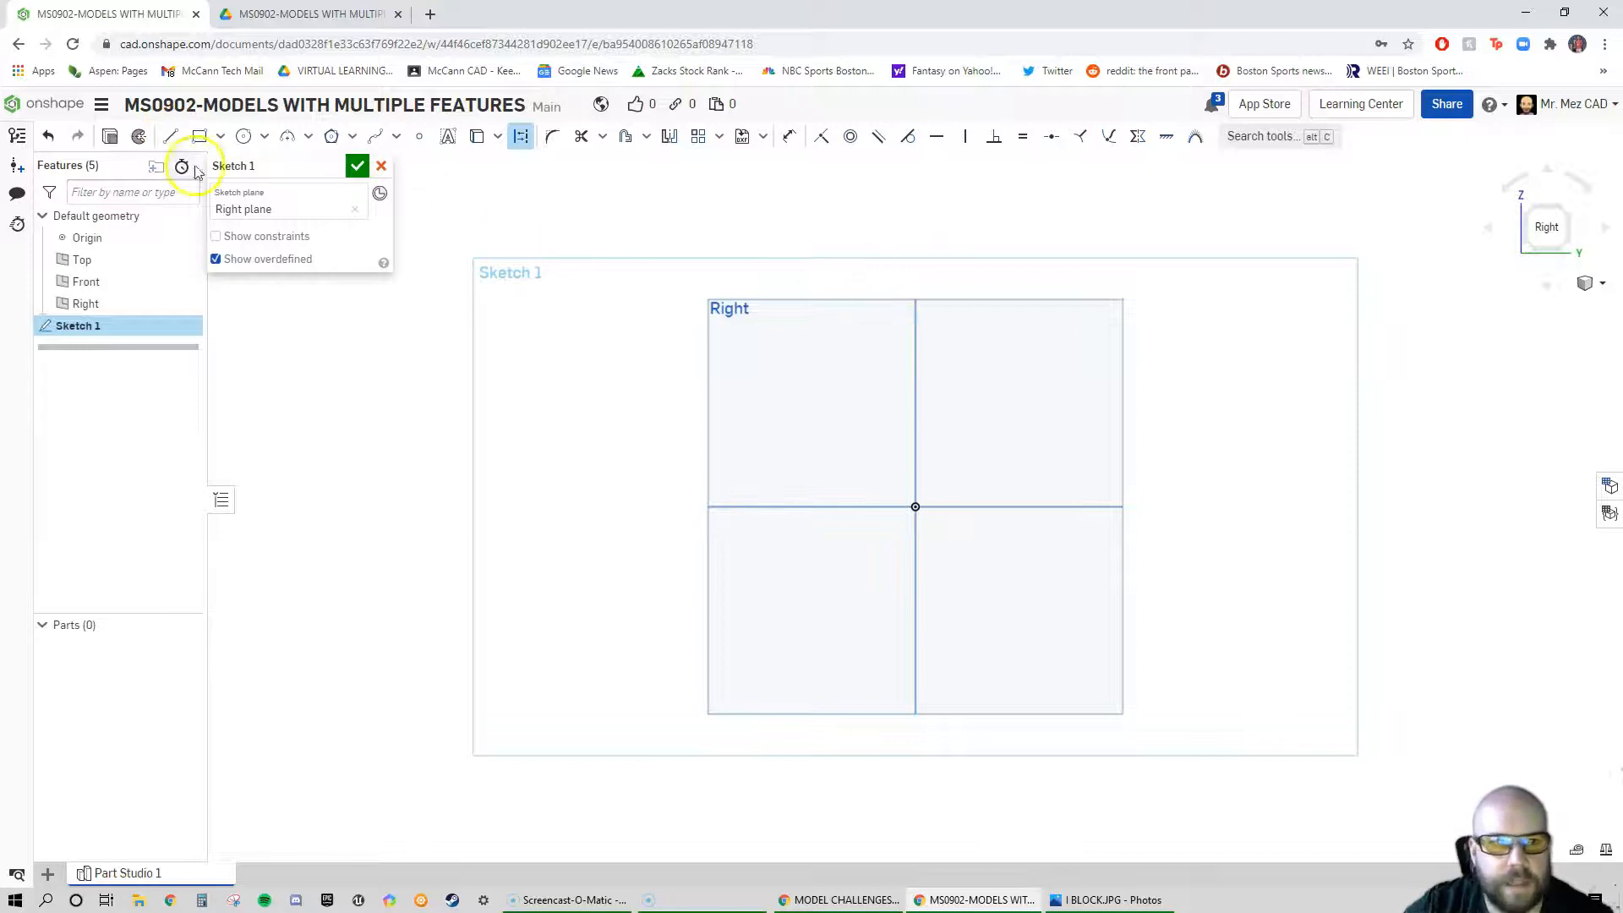
pyautogui.click(169, 142)
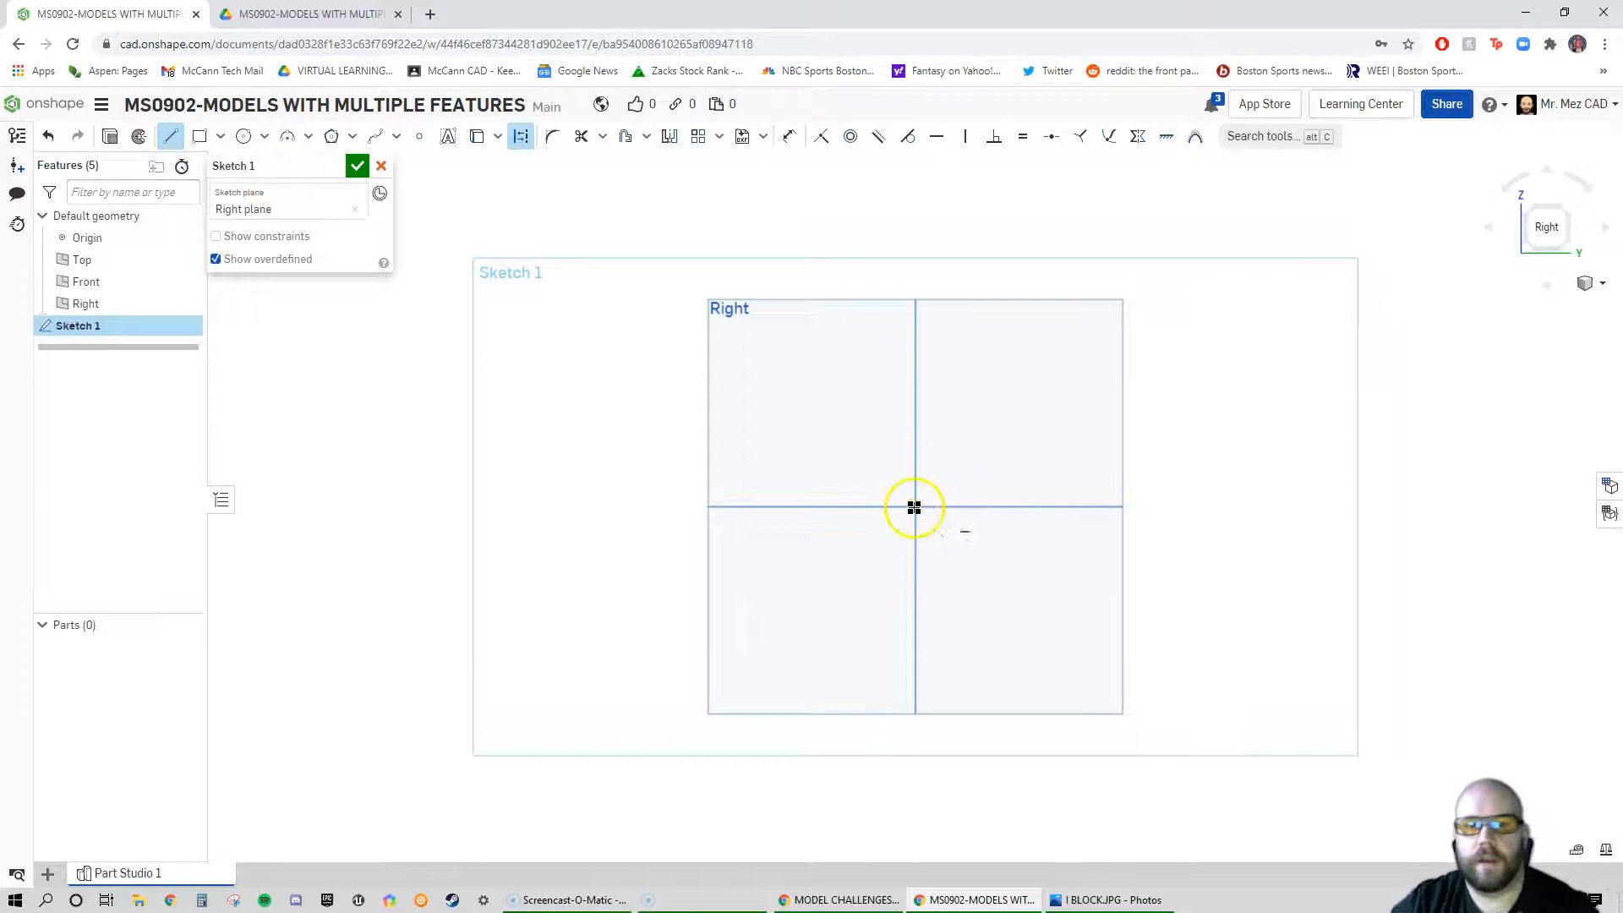
pyautogui.click(915, 508)
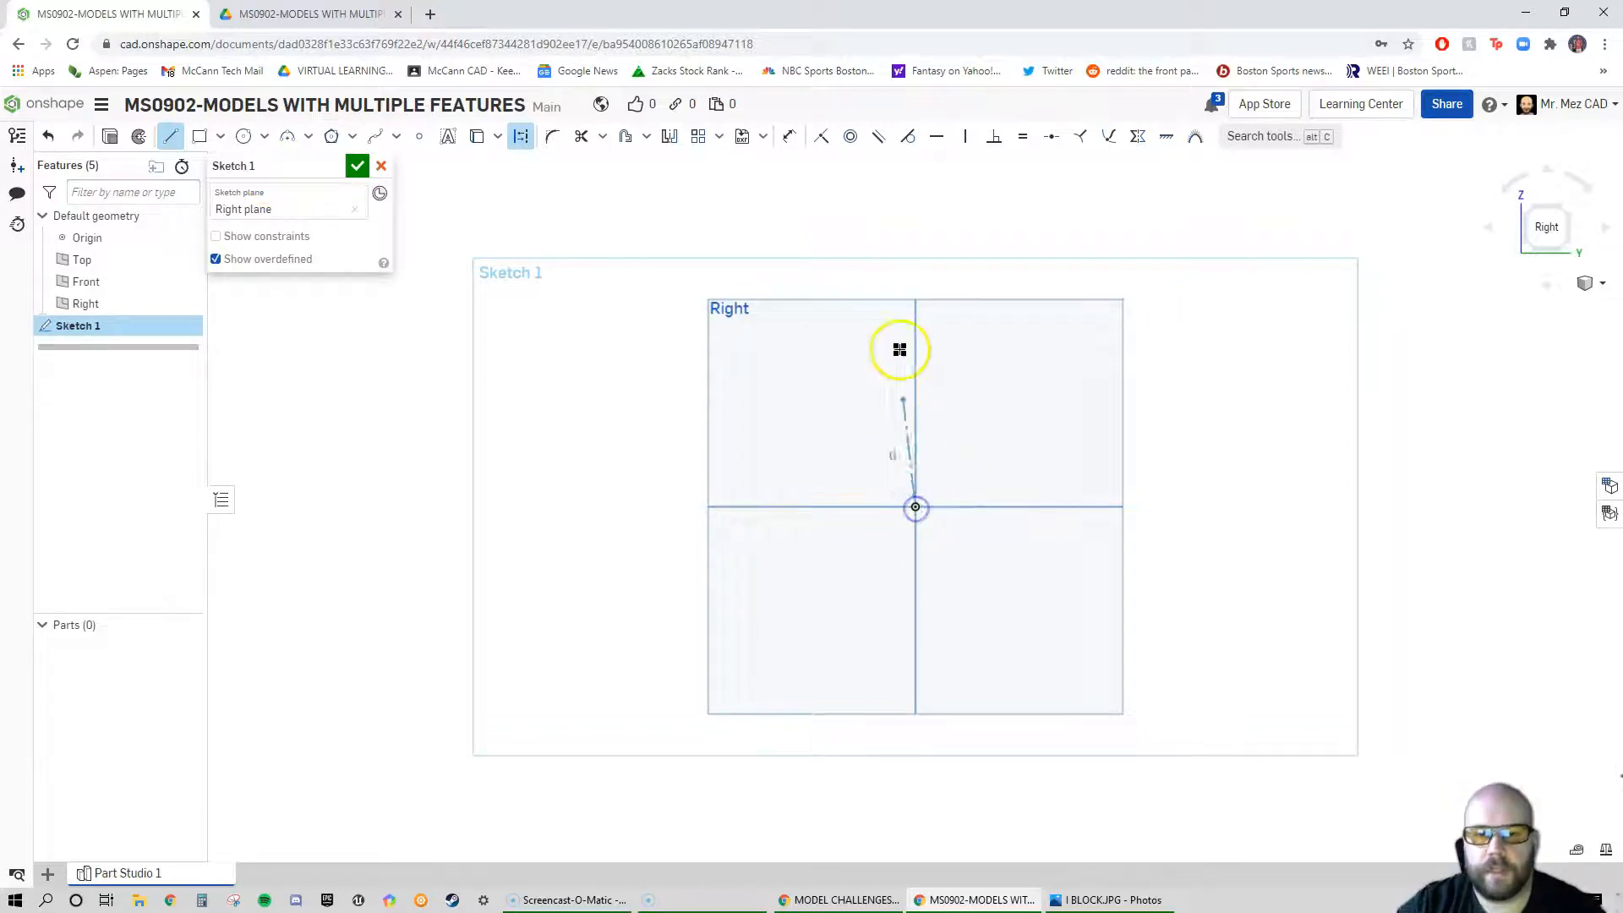
pyautogui.click(918, 186)
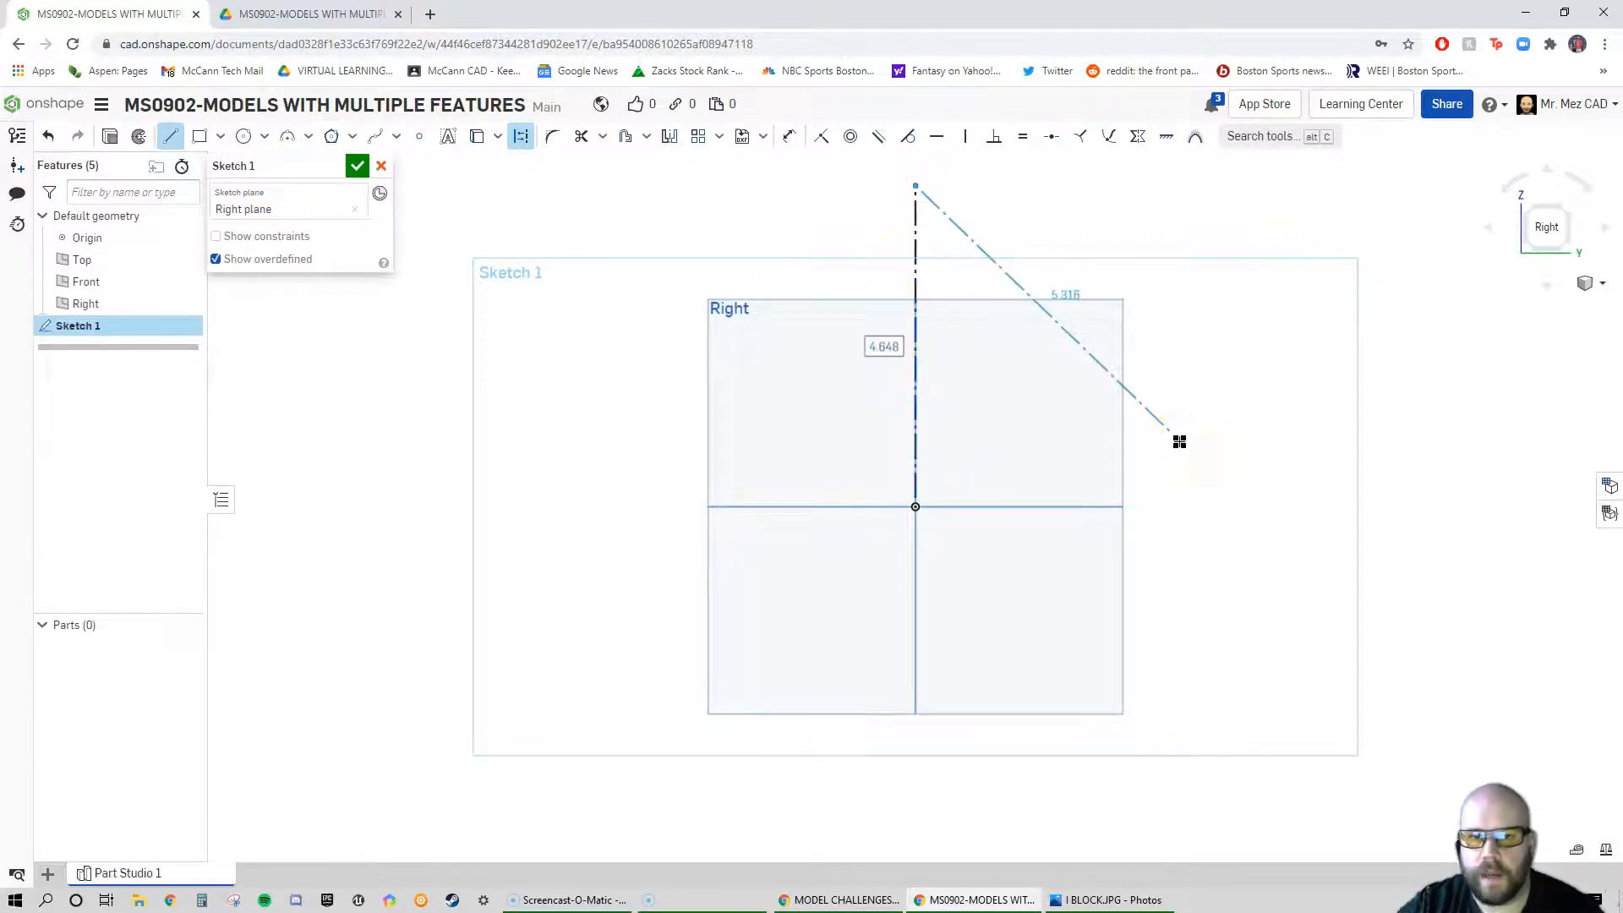
pyautogui.press('Escape')
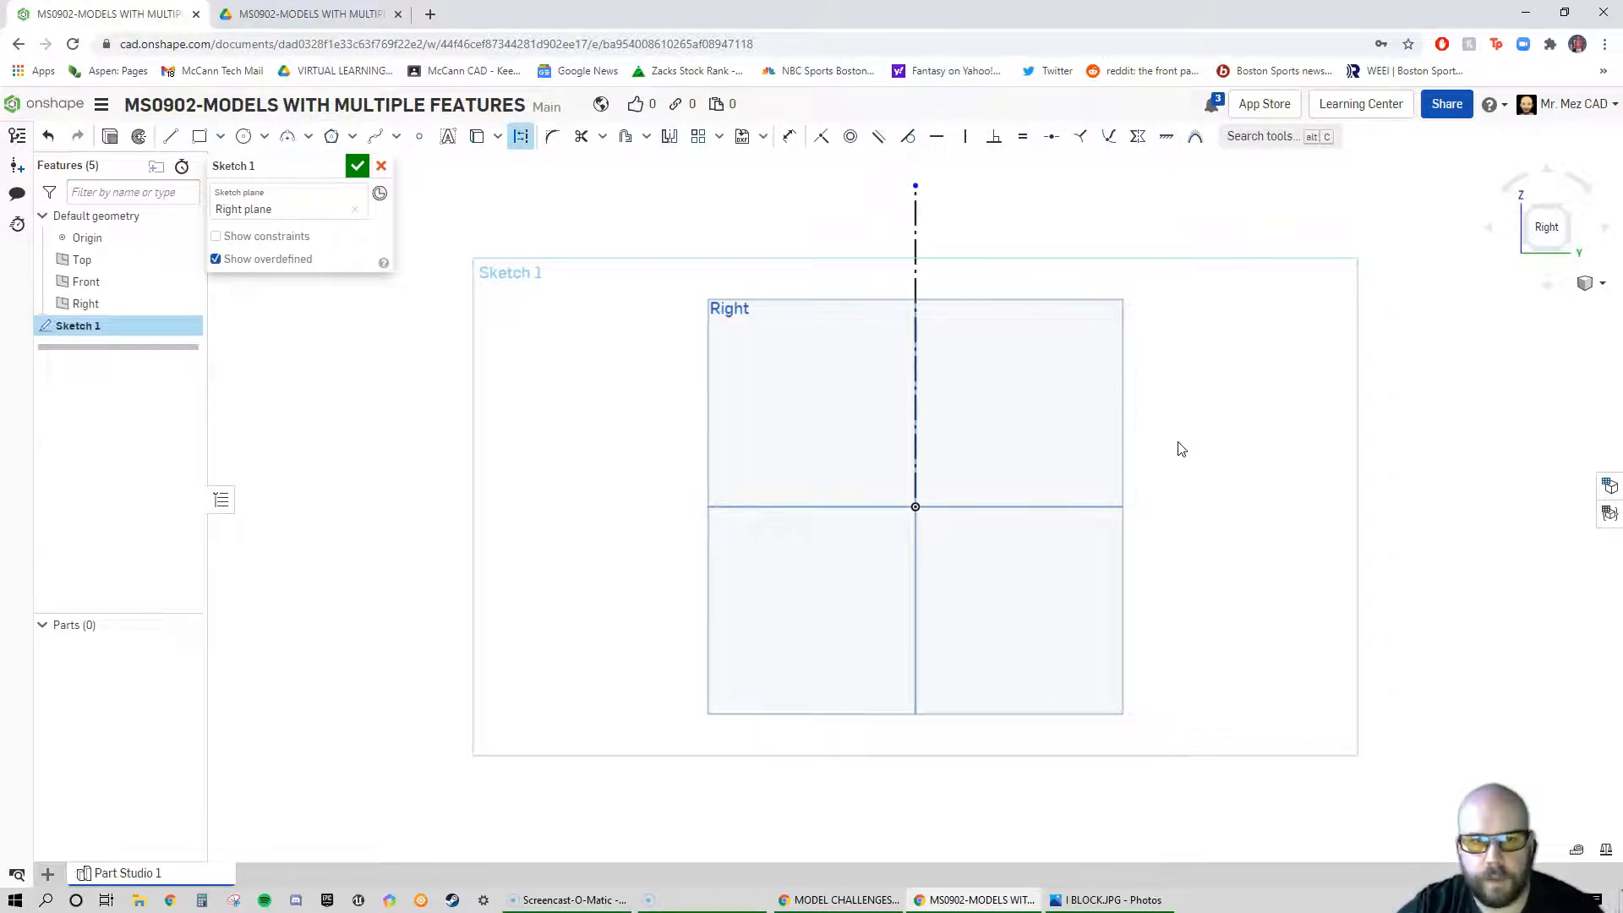
pyautogui.click(1168, 443)
pyautogui.click(1170, 452)
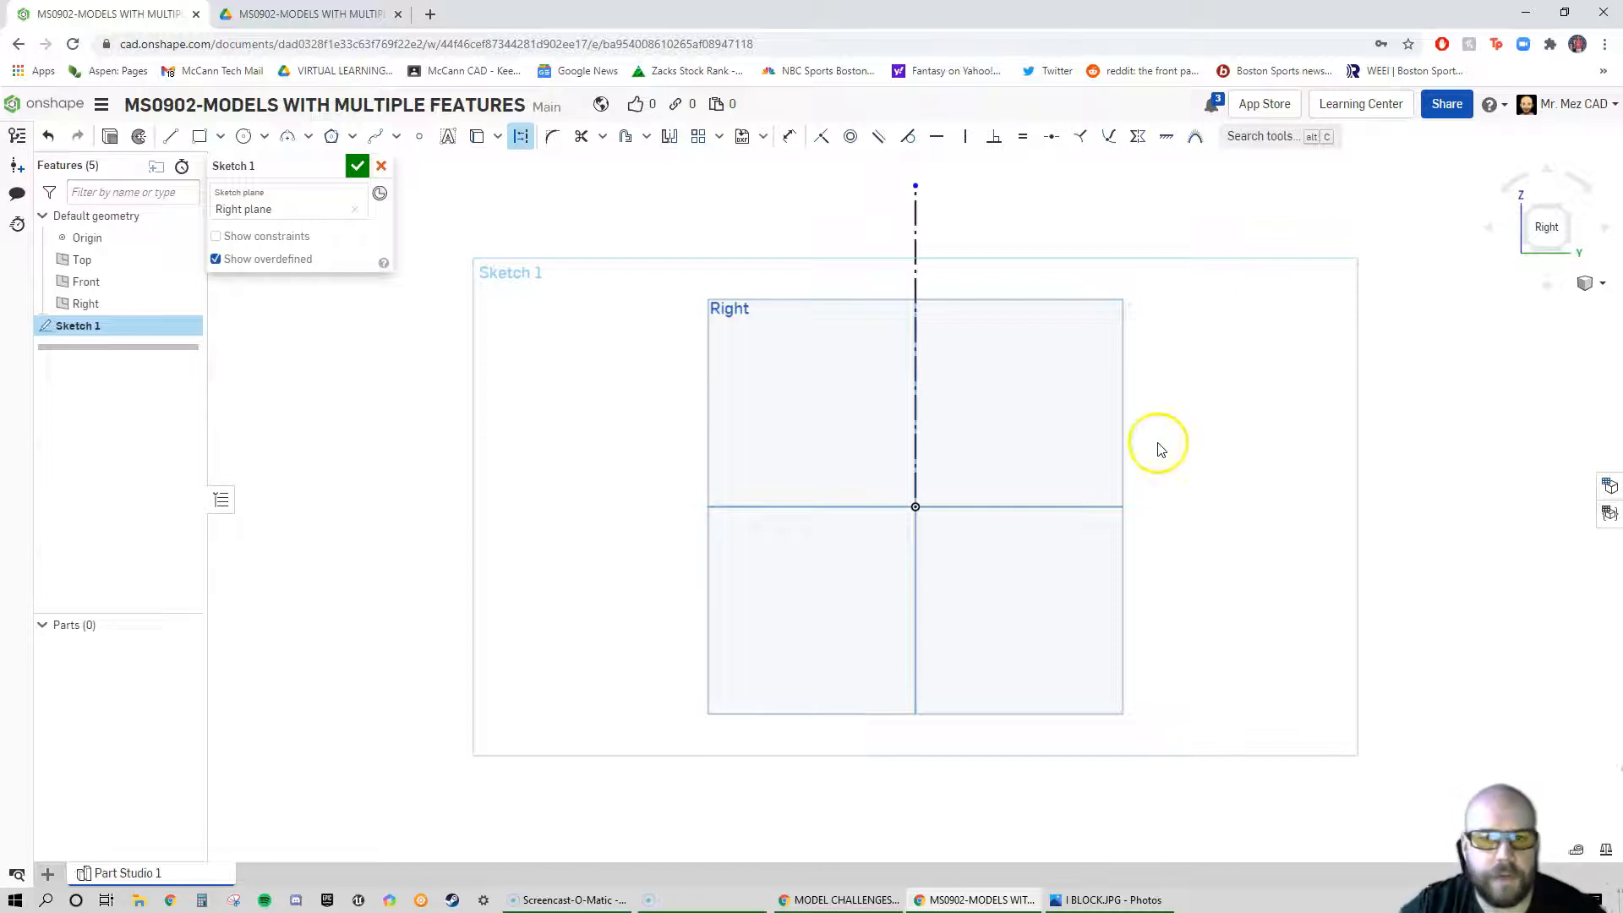
# Sketch a horizontal construction line from the origin in the positive Y direction, extending past the plane's edge
pyautogui.press('l')
pyautogui.click(912, 509)
pyautogui.moveTo(913, 508); pyautogui.dragTo(1346, 504)
pyautogui.press('Escape')
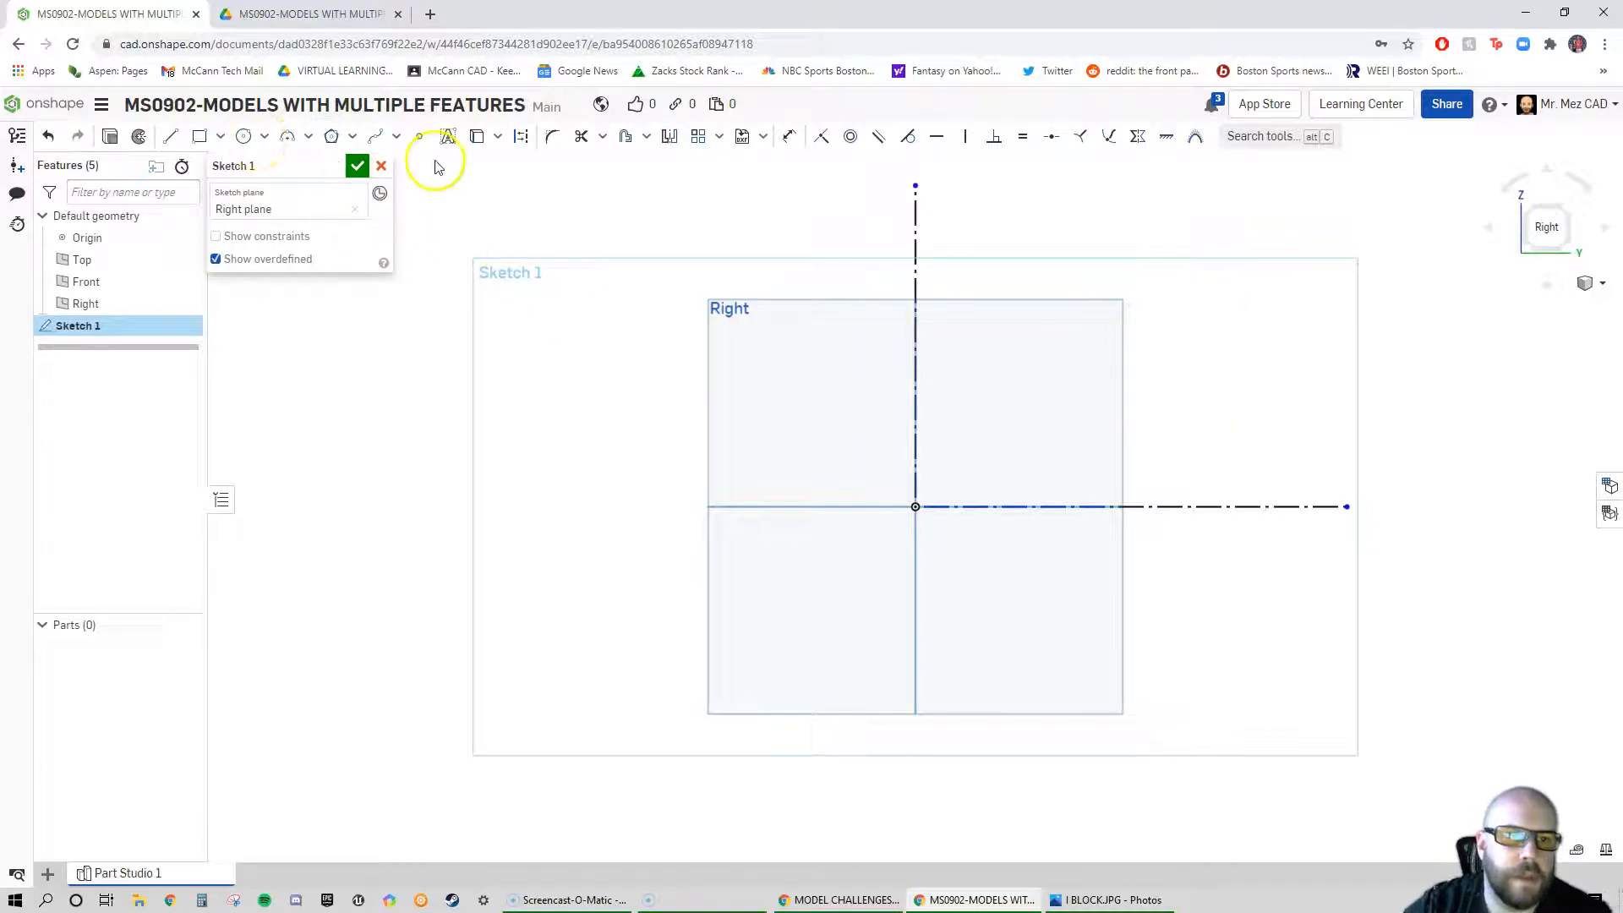
pyautogui.click(523, 144)
pyautogui.click(171, 136)
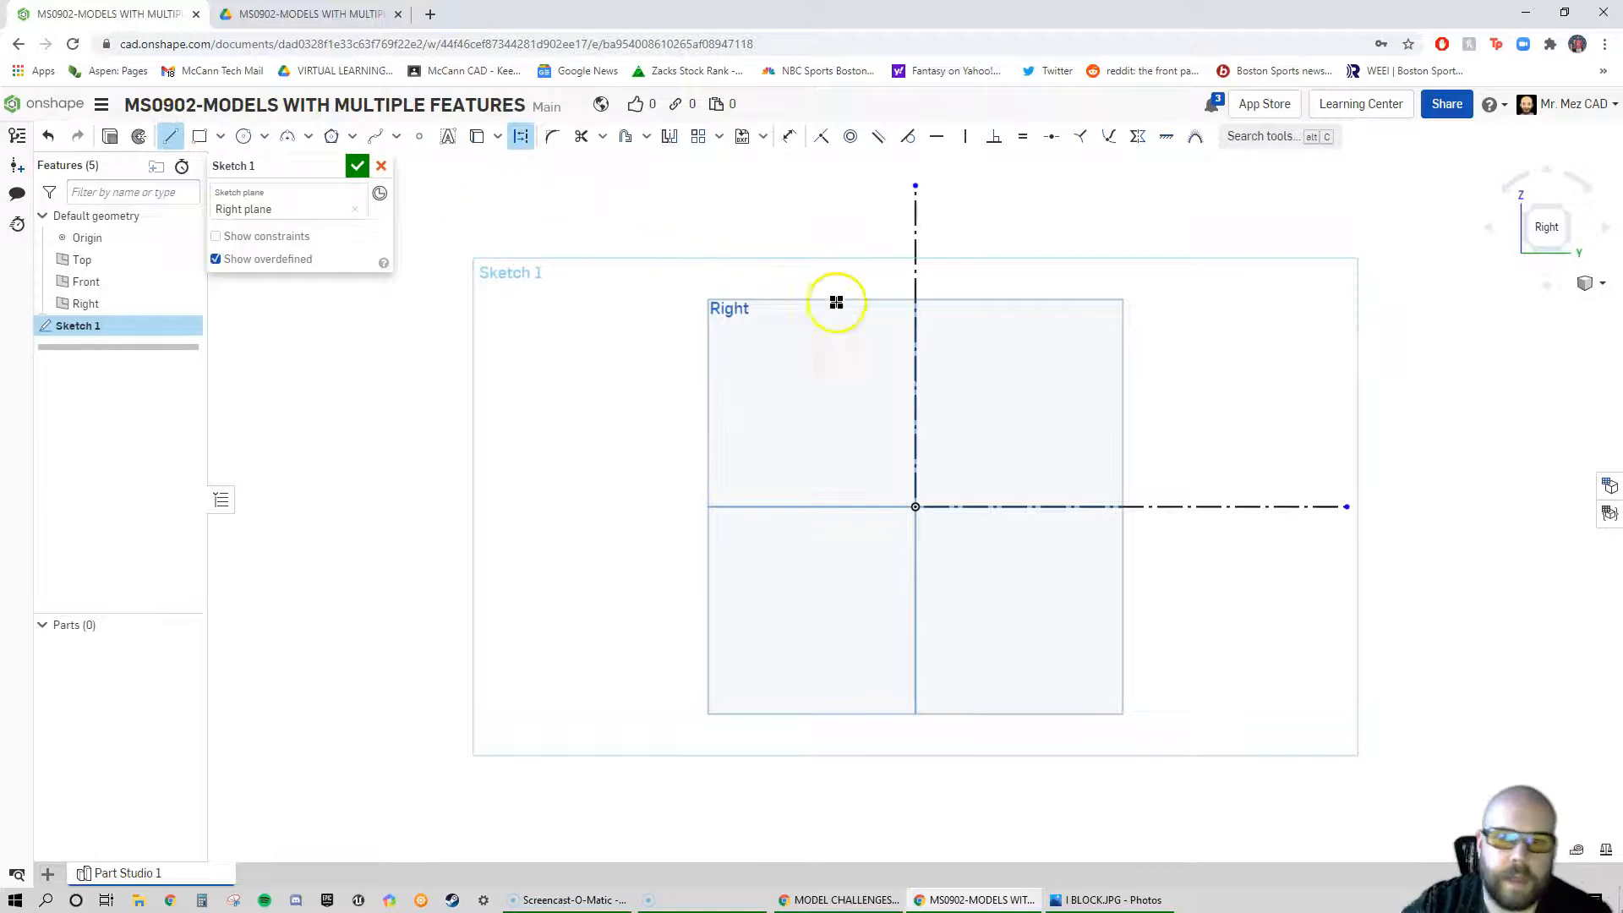
pyautogui.press('Escape')
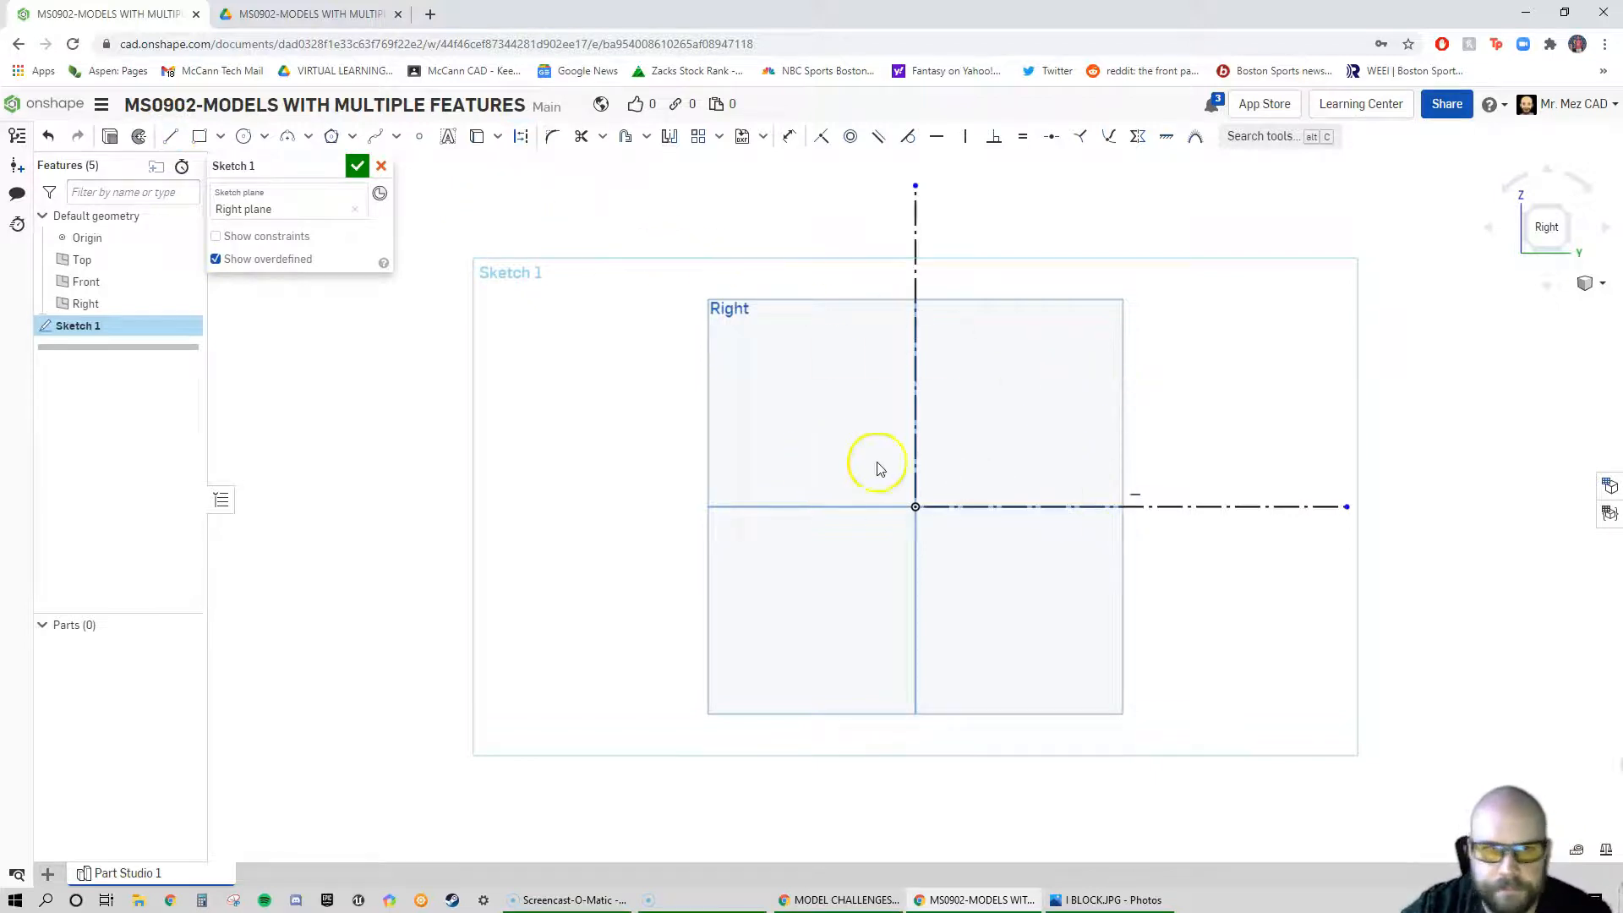
# Sketch a four-line stepped quarter profile between the two construction lines, with a top edge about 2.56 and a web line about 1.57 long
pyautogui.press('l')
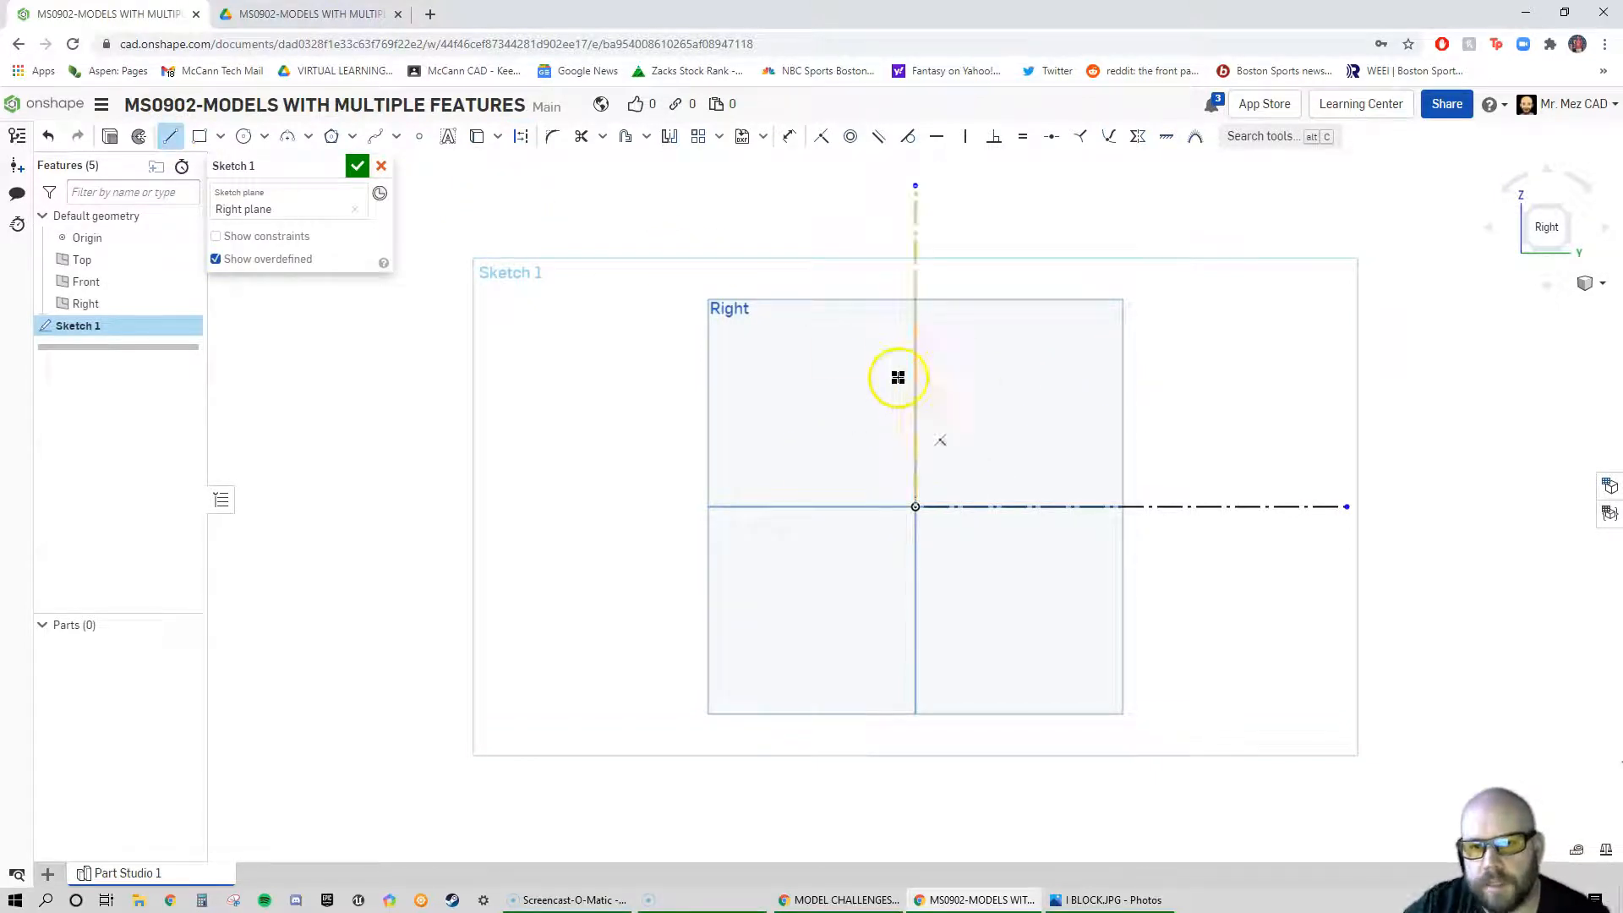
pyautogui.click(913, 311)
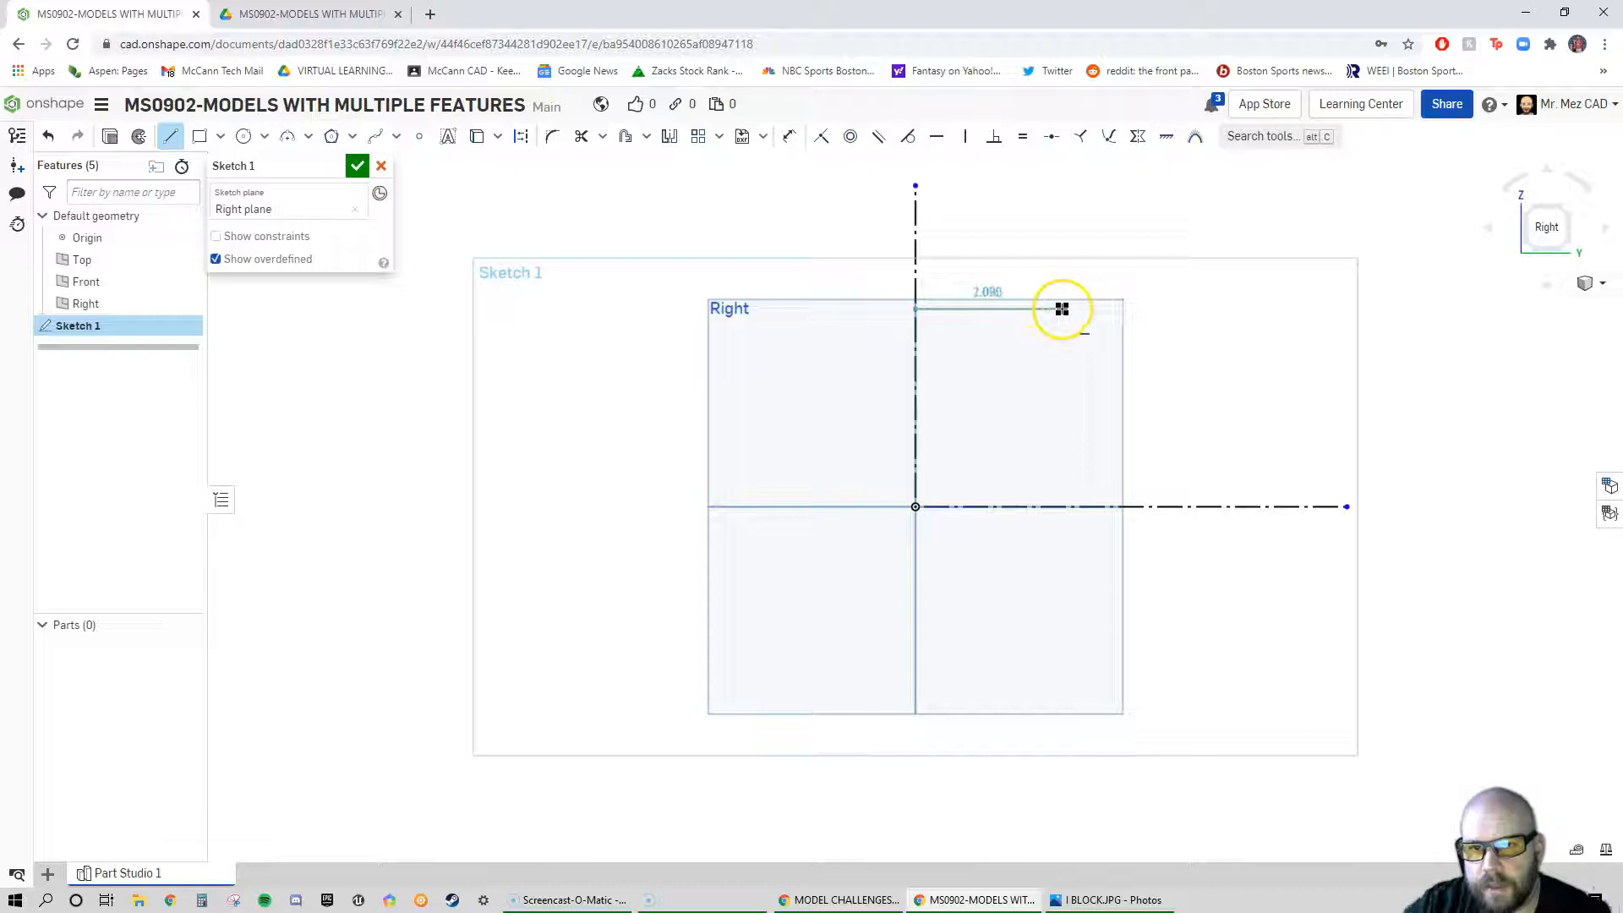
pyautogui.click(1092, 309)
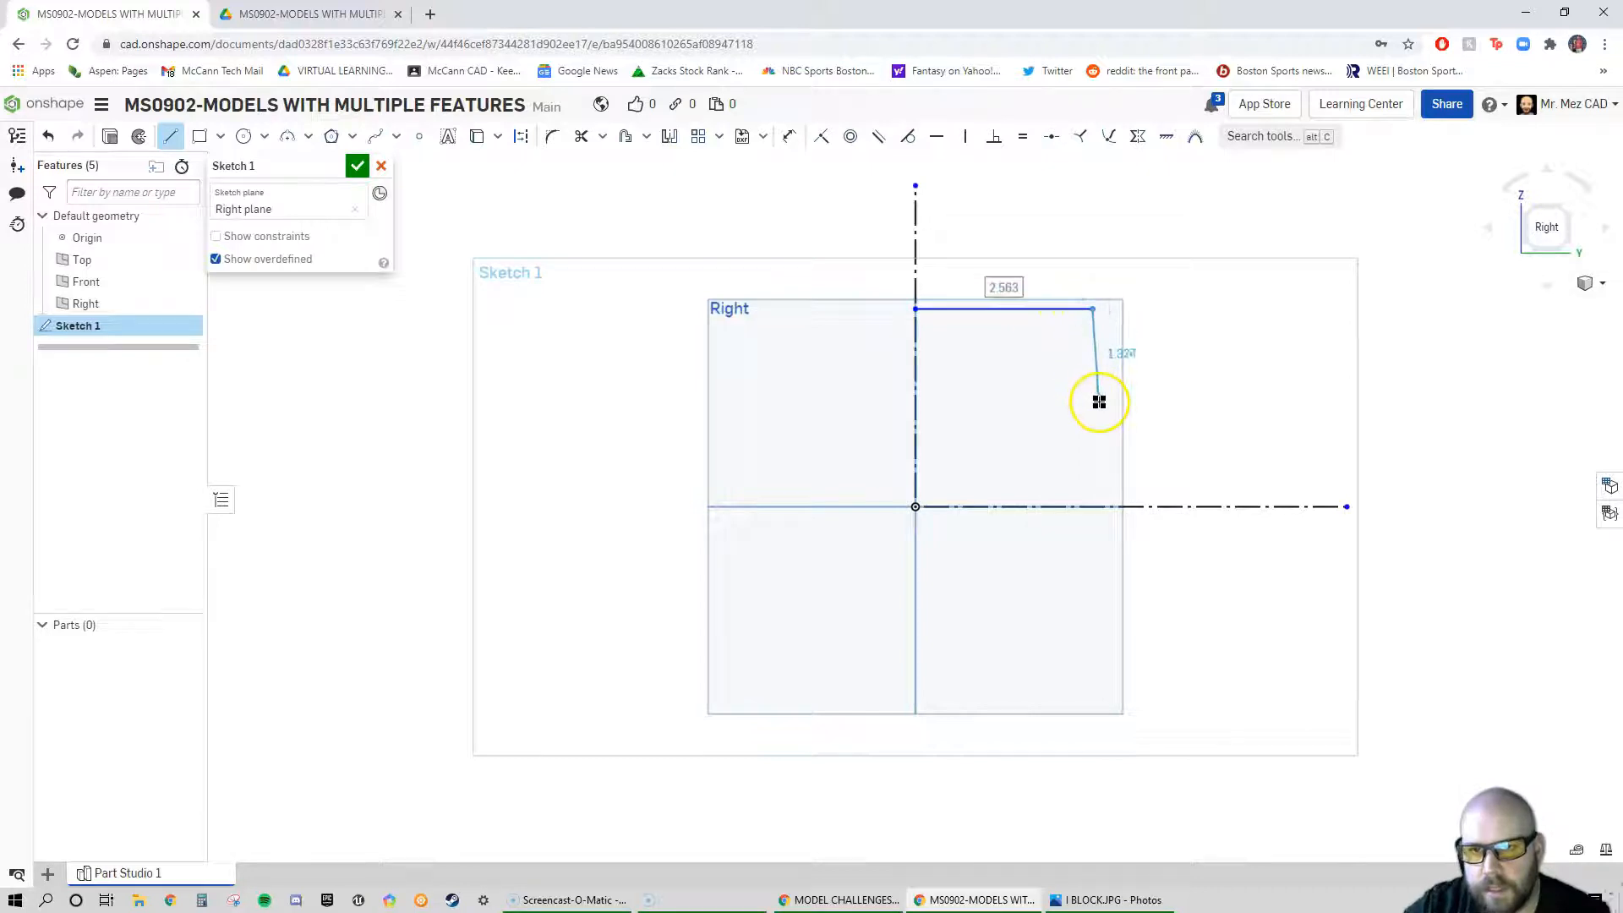
pyautogui.click(1092, 398)
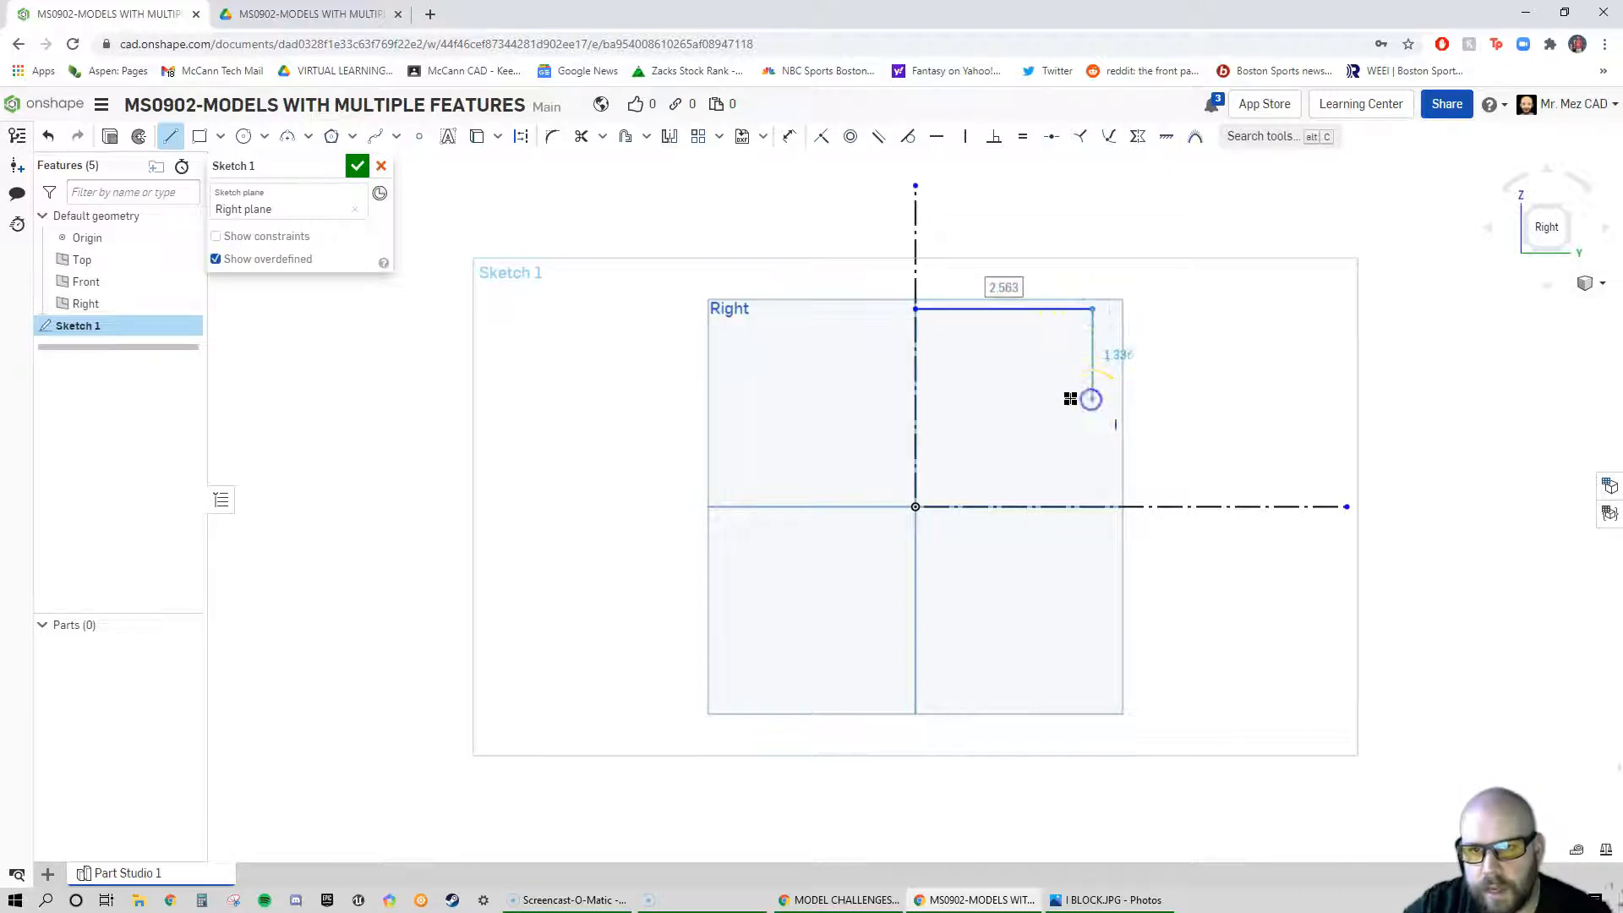
pyautogui.click(992, 398)
pyautogui.click(991, 506)
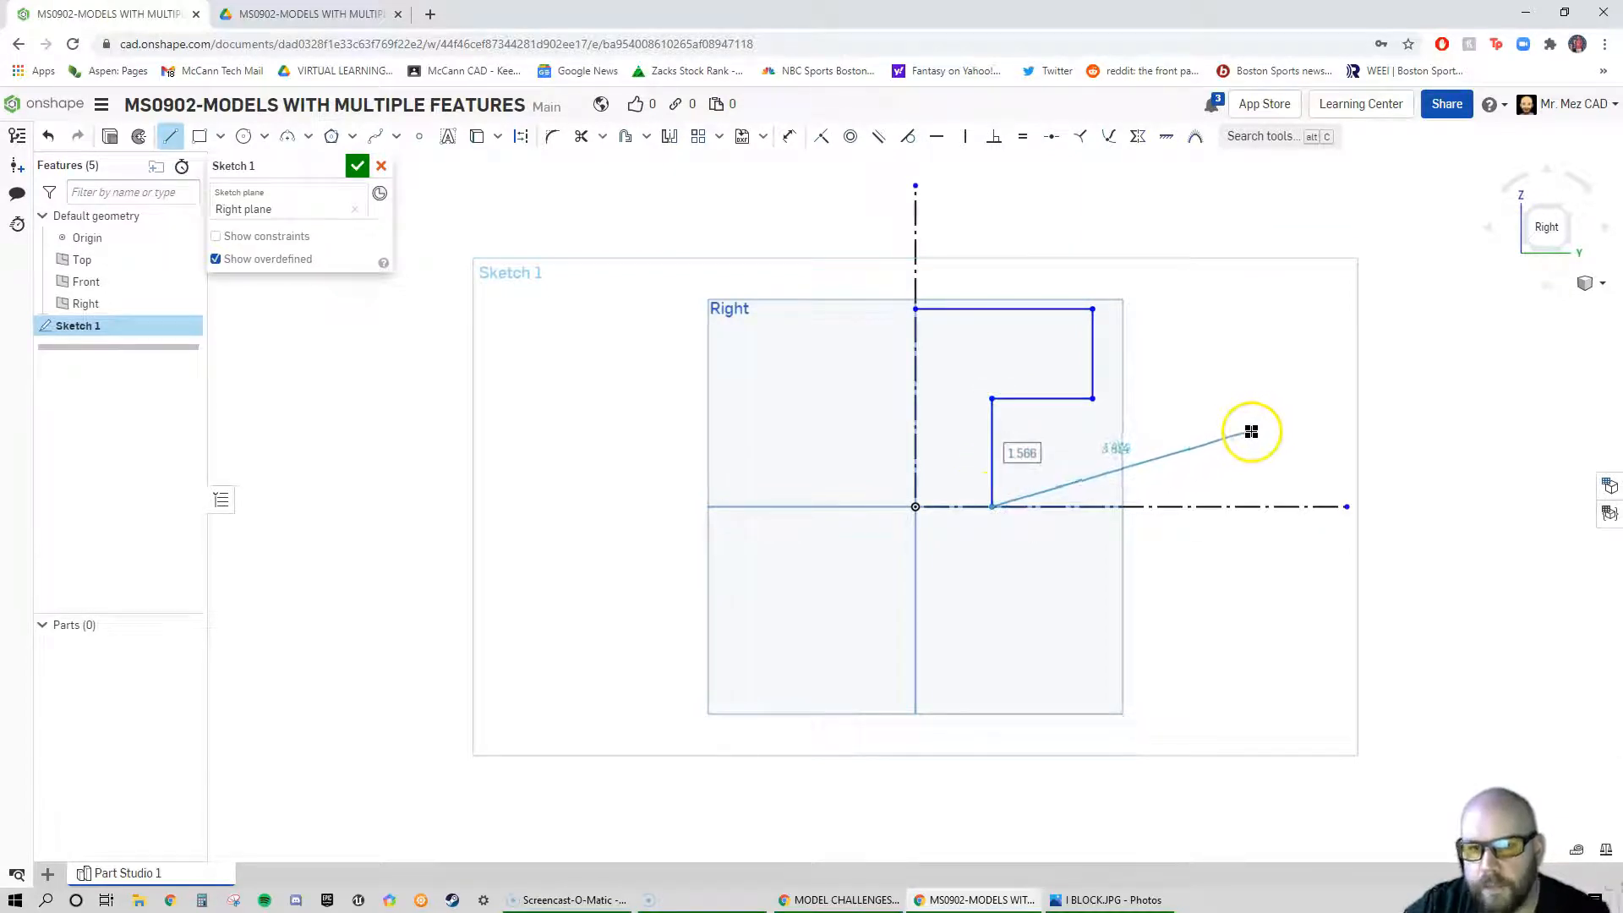
pyautogui.press('Escape')
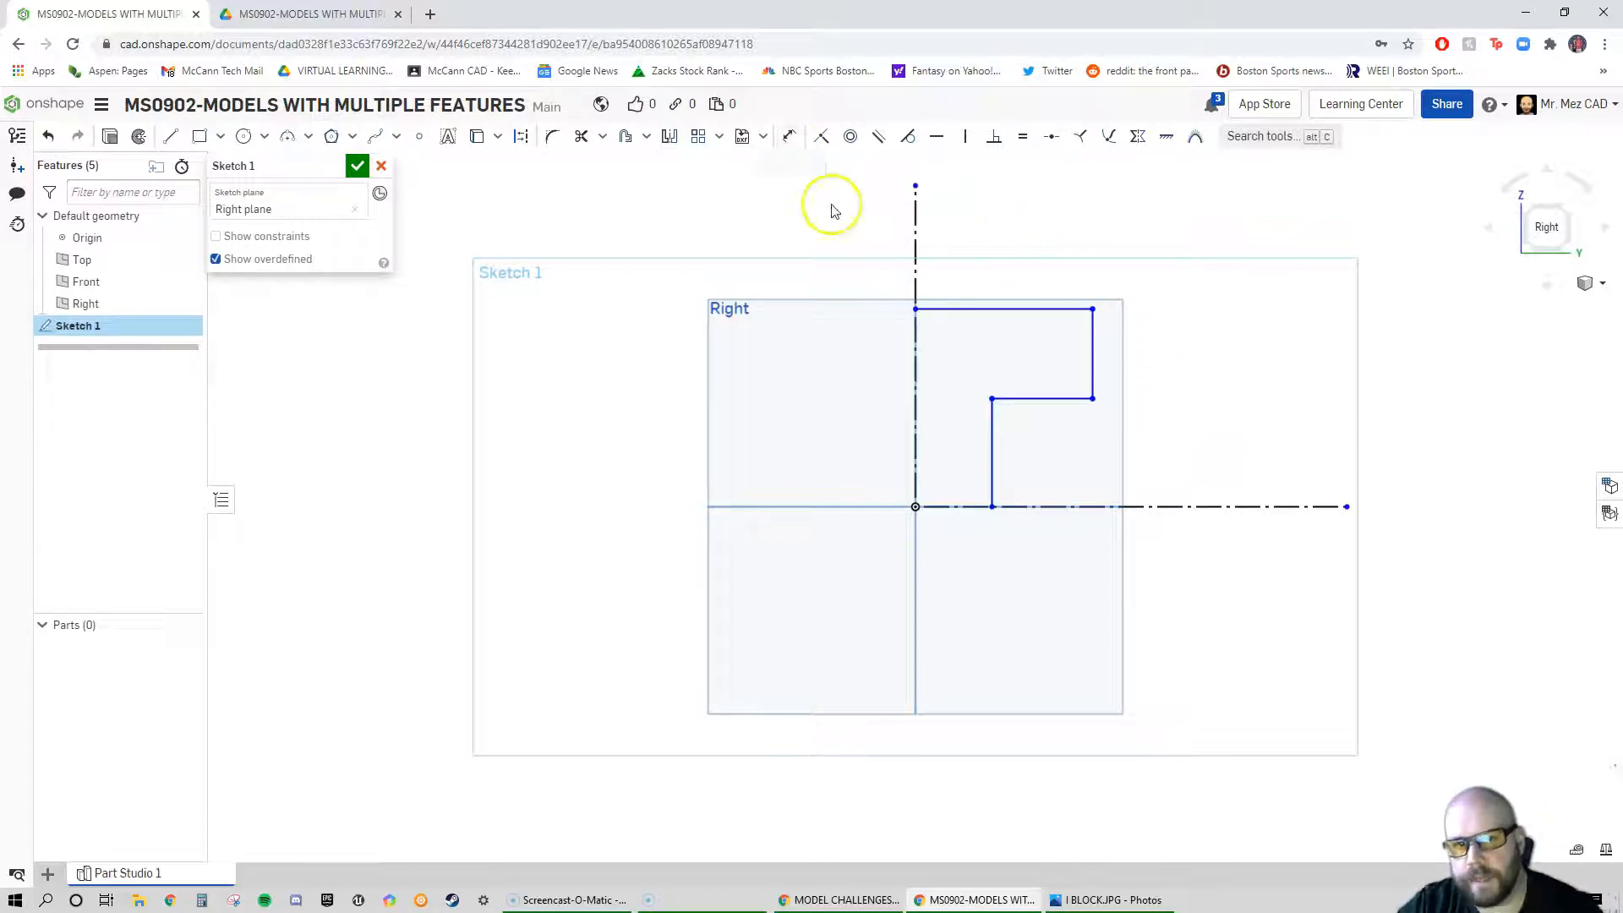
# Dimension the profile's overall width as a diameter about the vertical construction line, set it to 1.5 in, and place it just above the profile
pyautogui.press('u')
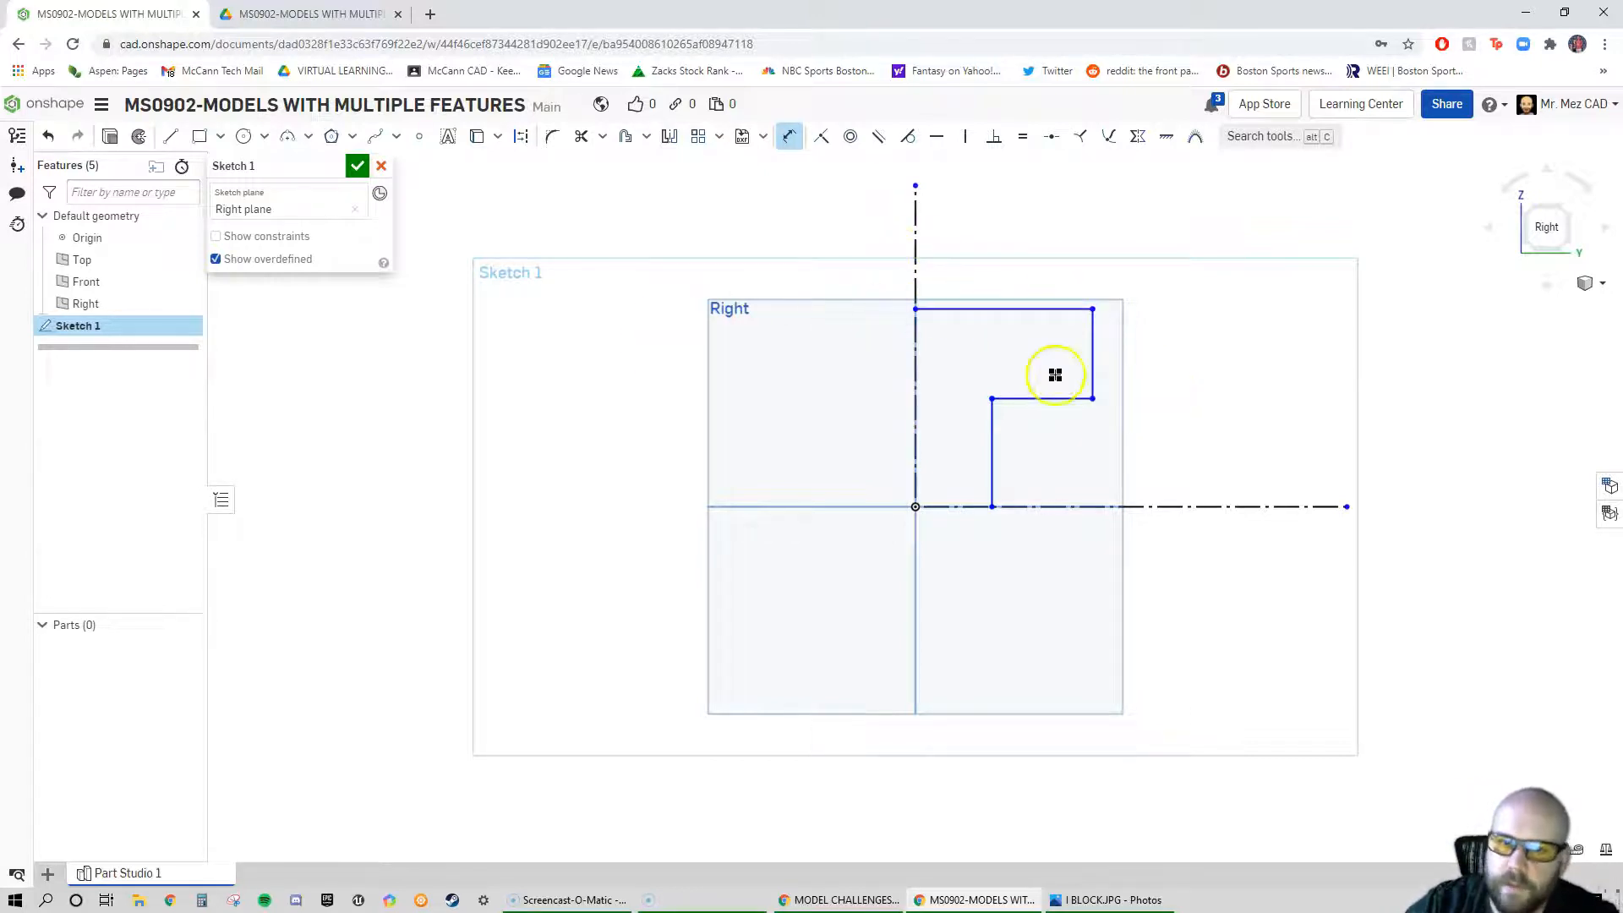
pyautogui.click(1092, 336)
pyautogui.click(919, 237)
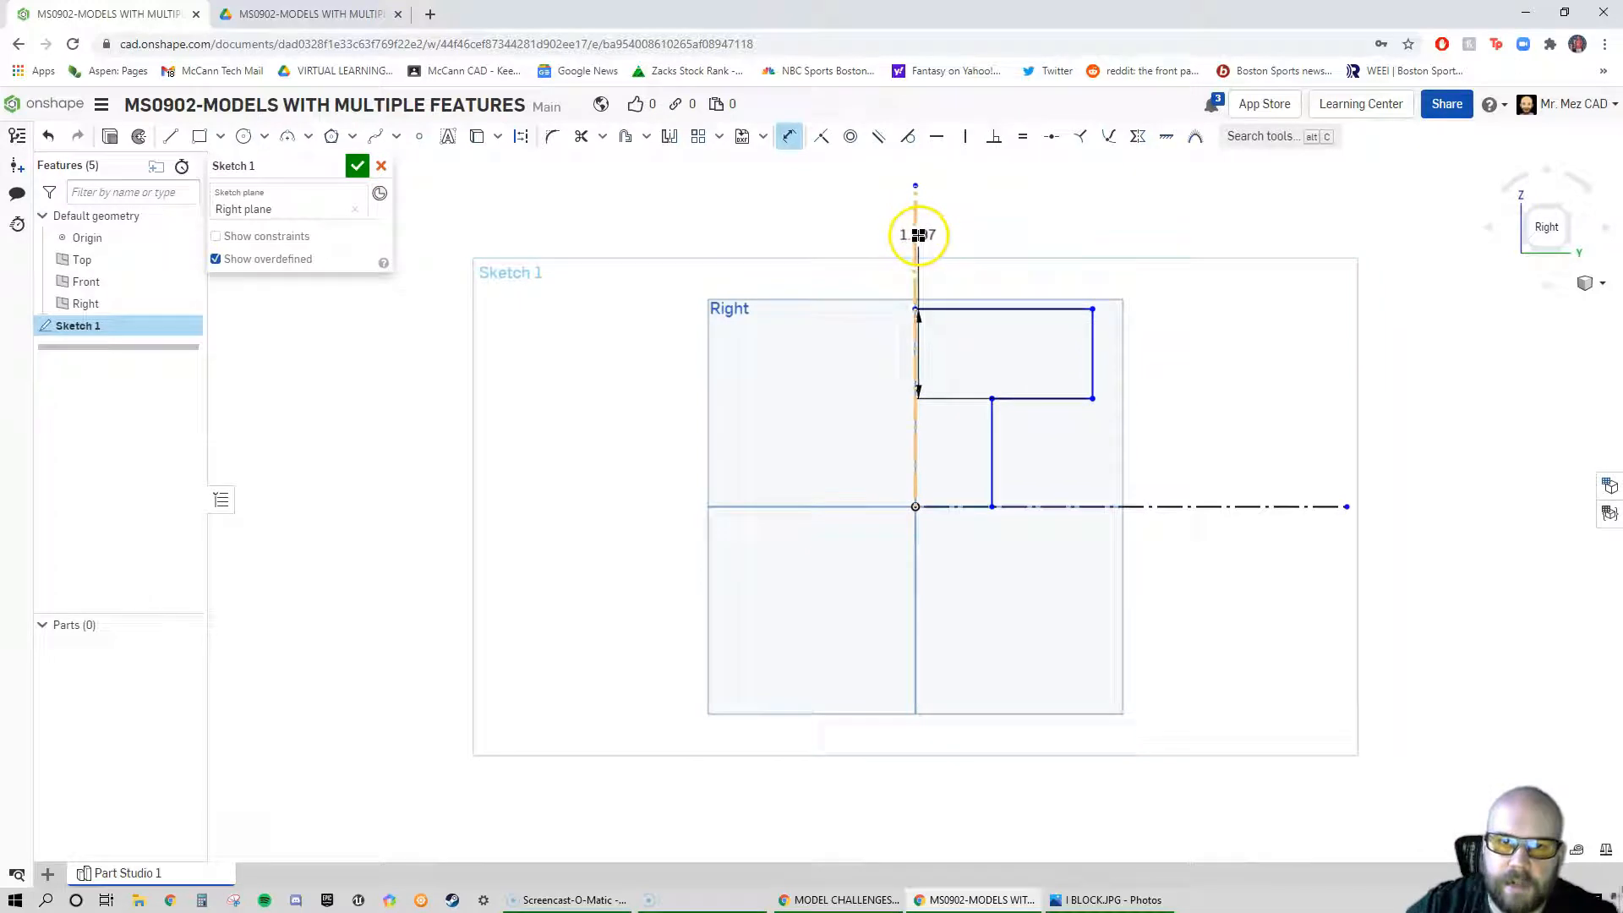
pyautogui.click(812, 239)
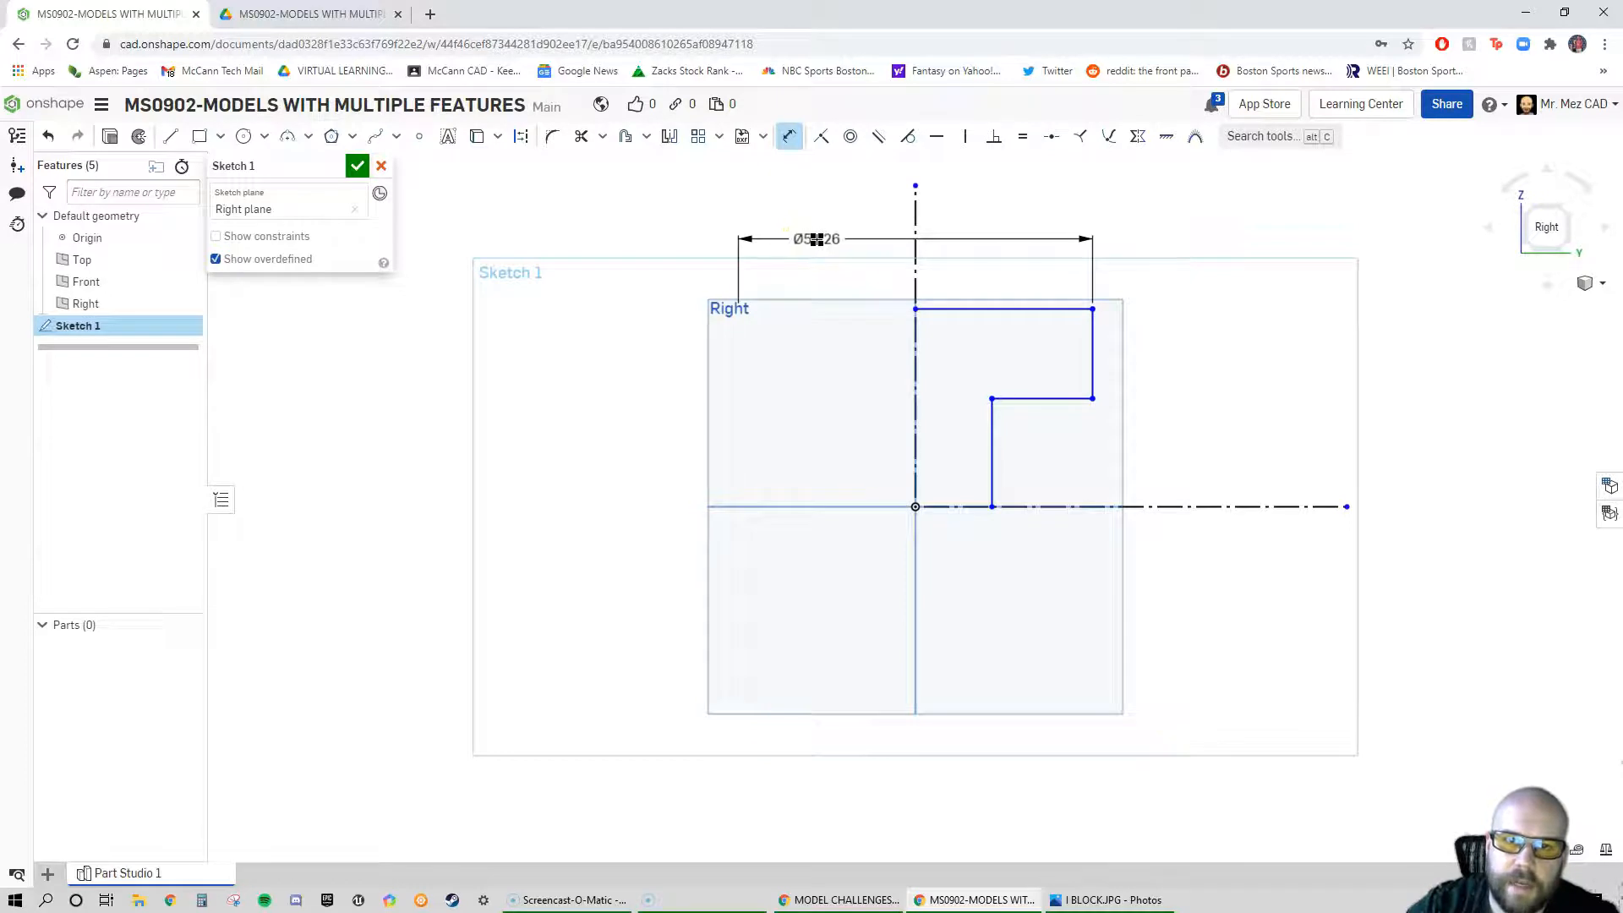
pyautogui.click(823, 241)
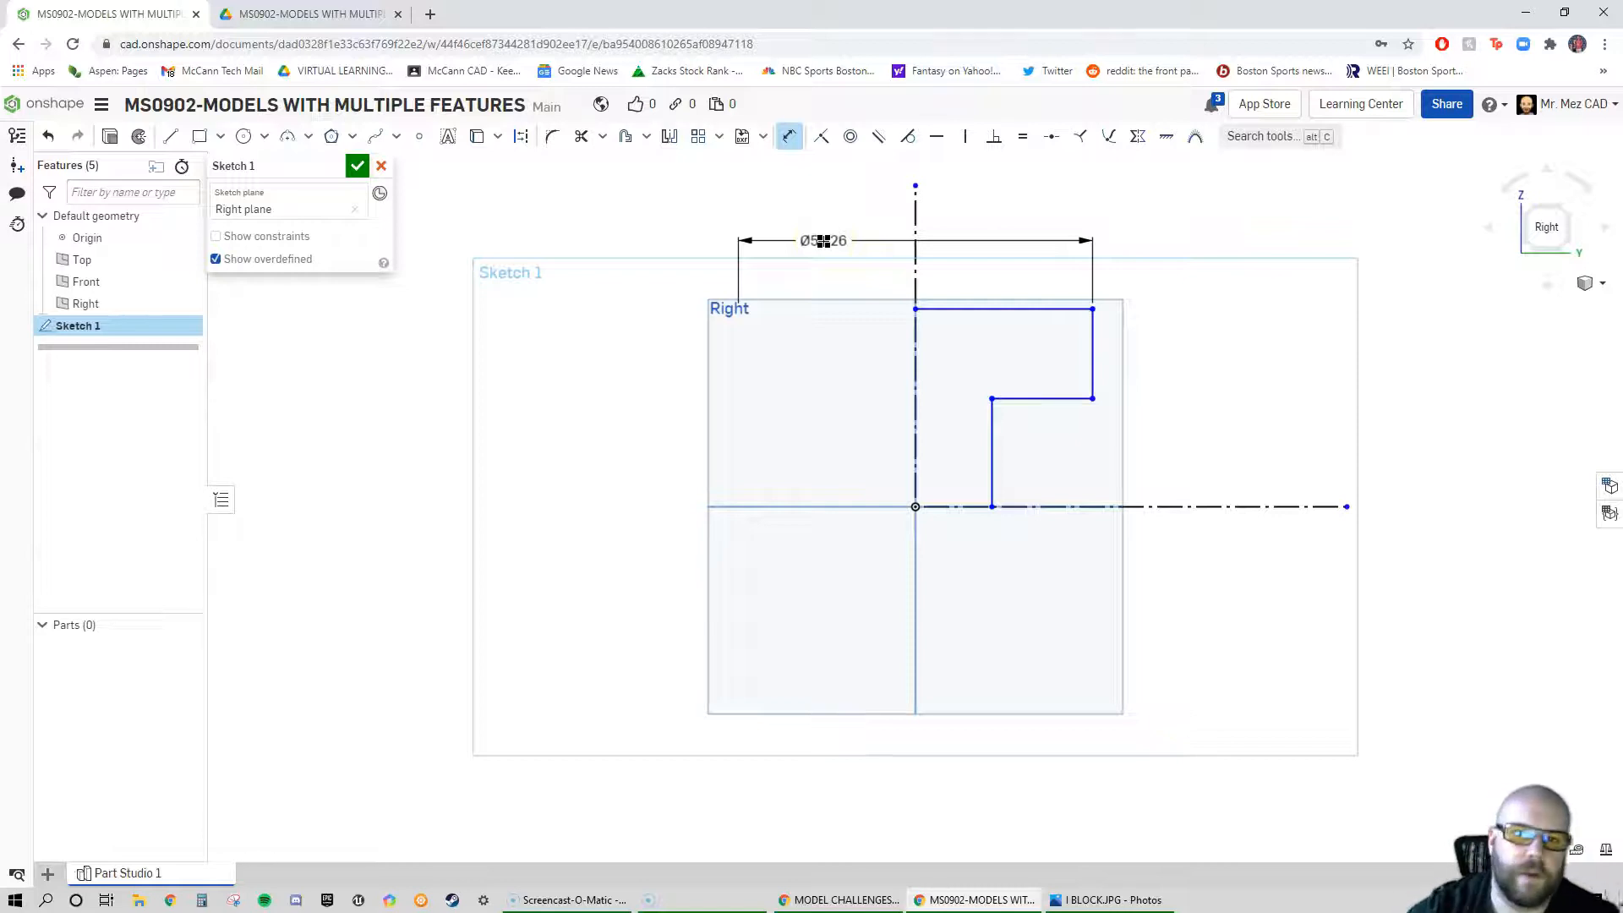
pyautogui.moveTo(823, 241); pyautogui.dragTo(822, 244)
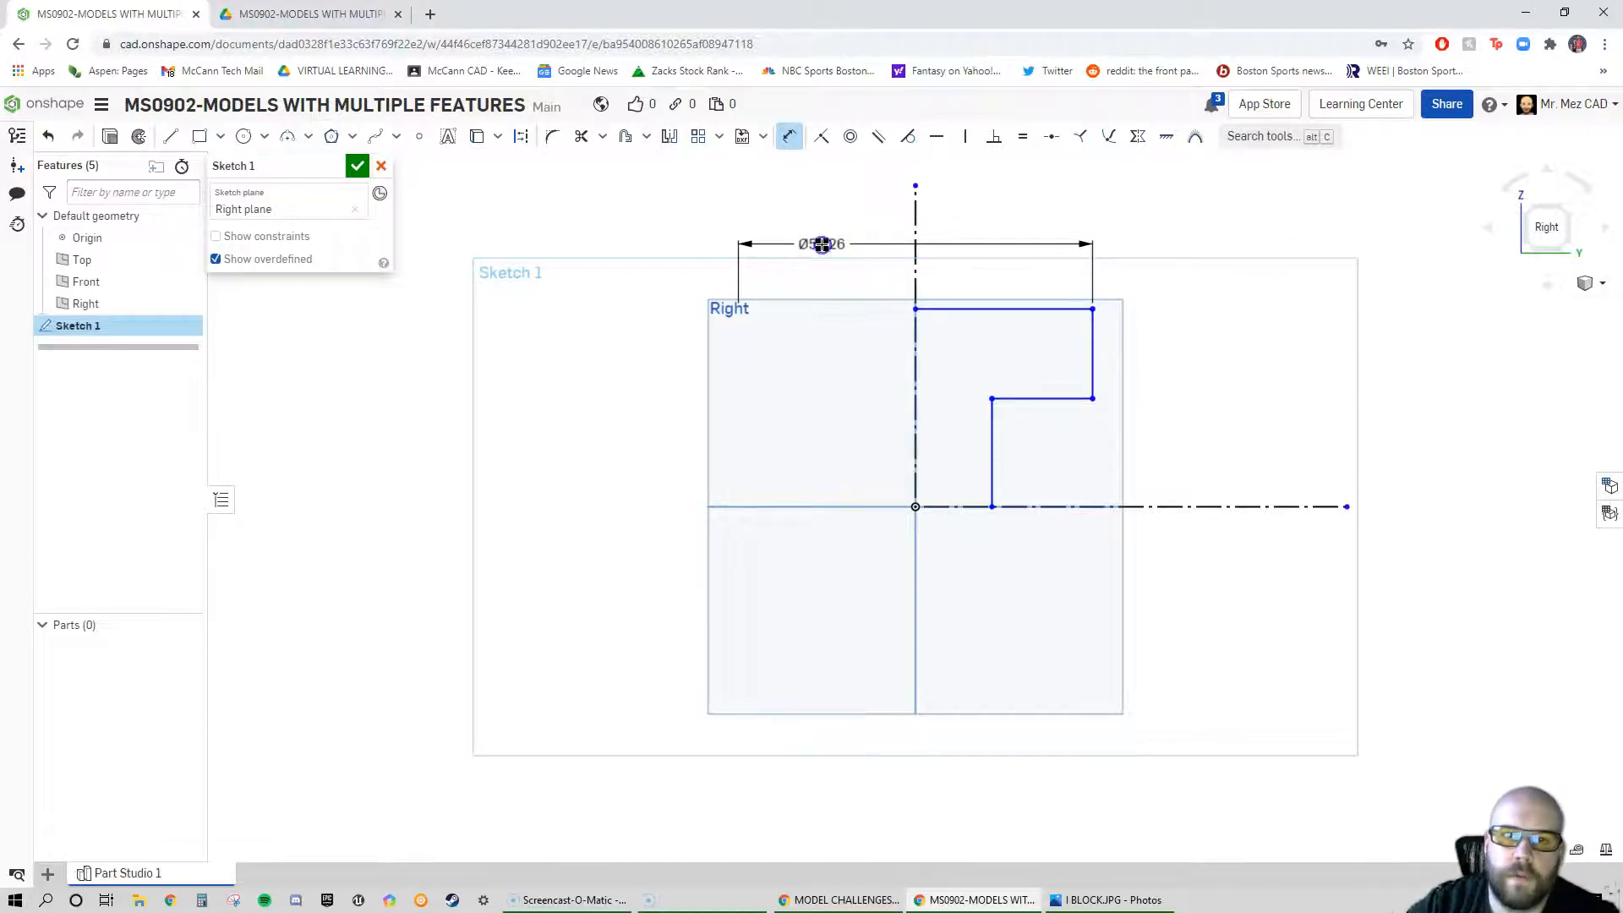
pyautogui.doubleClick(822, 244)
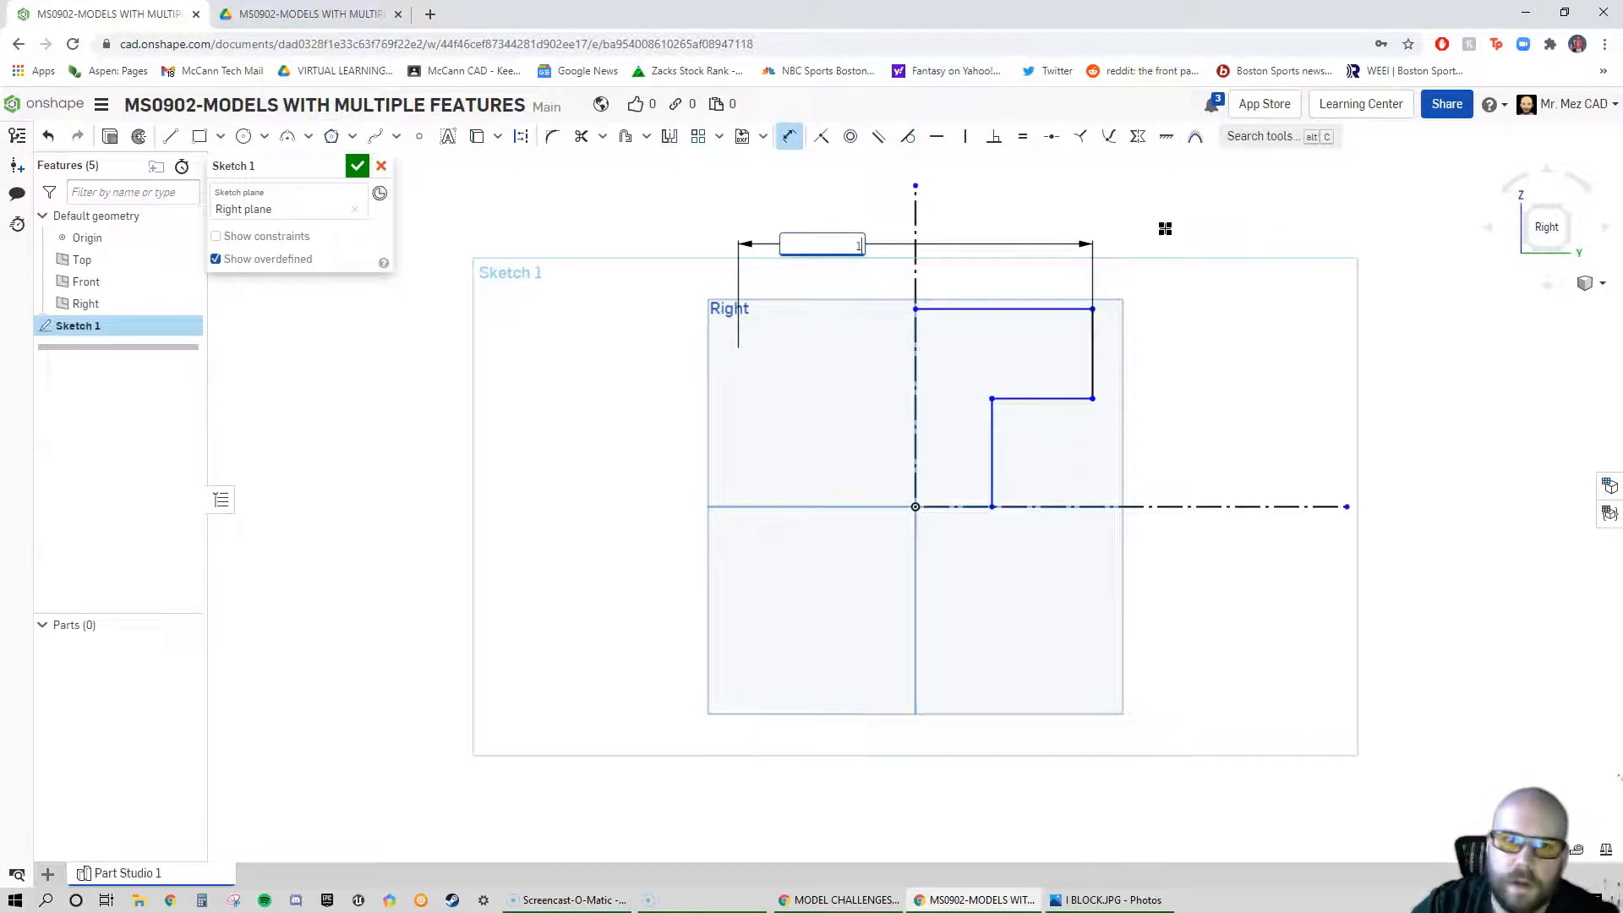
pyautogui.write('1.5')
pyautogui.press('Return')
pyautogui.click(928, 504)
pyautogui.scroll(5, 917, 478)
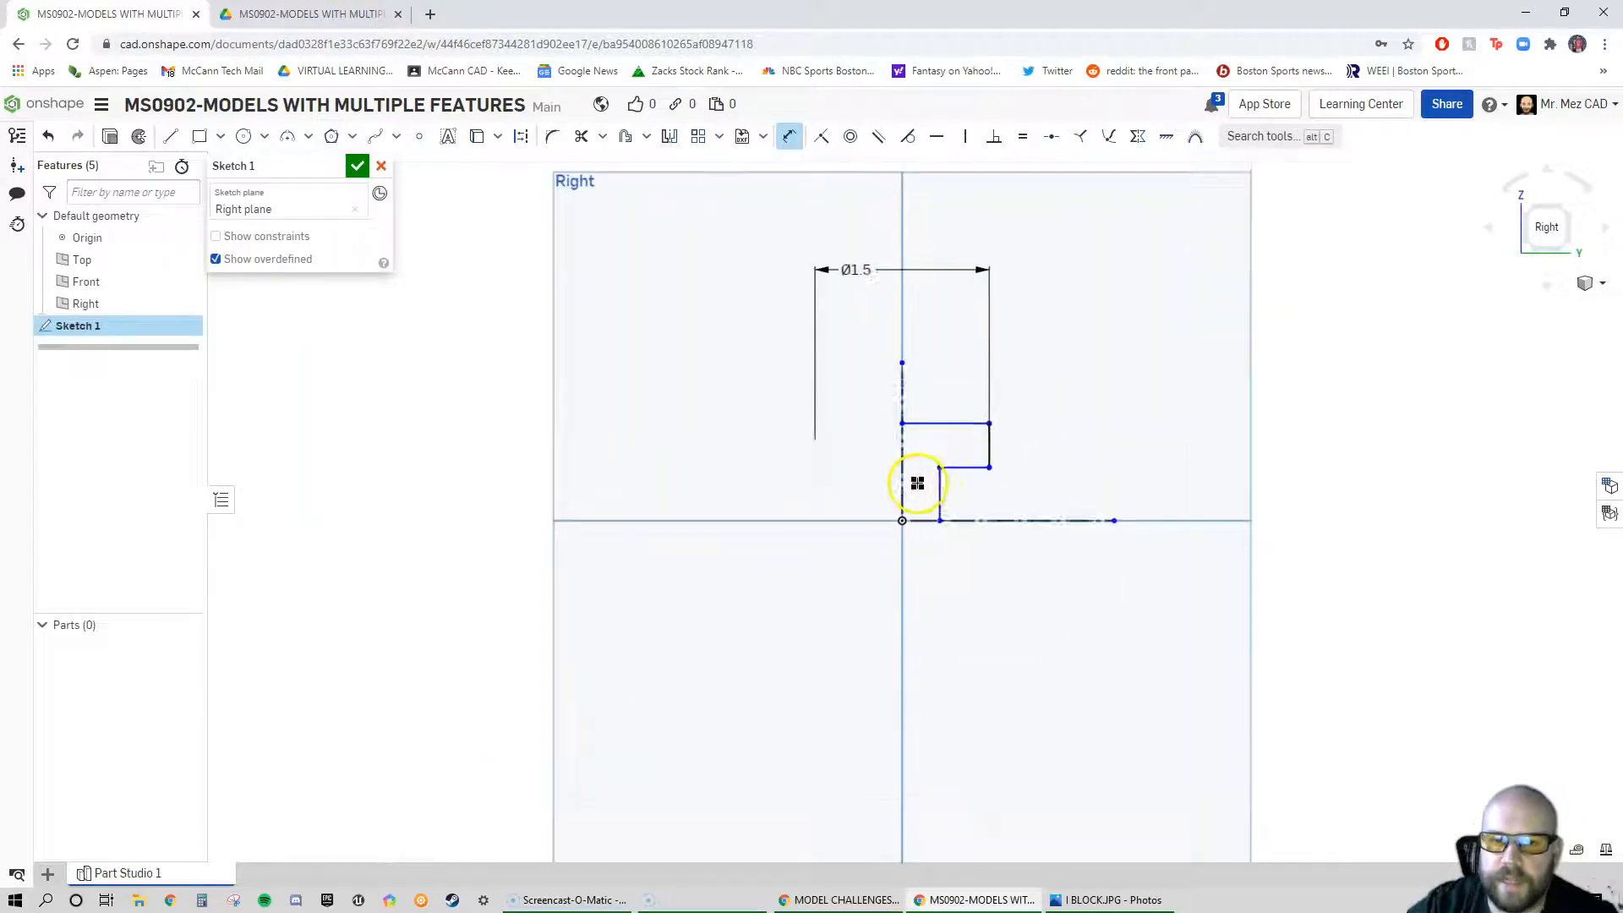
pyautogui.scroll(-4, 907, 476)
pyautogui.moveTo(825, 217); pyautogui.dragTo(843, 344)
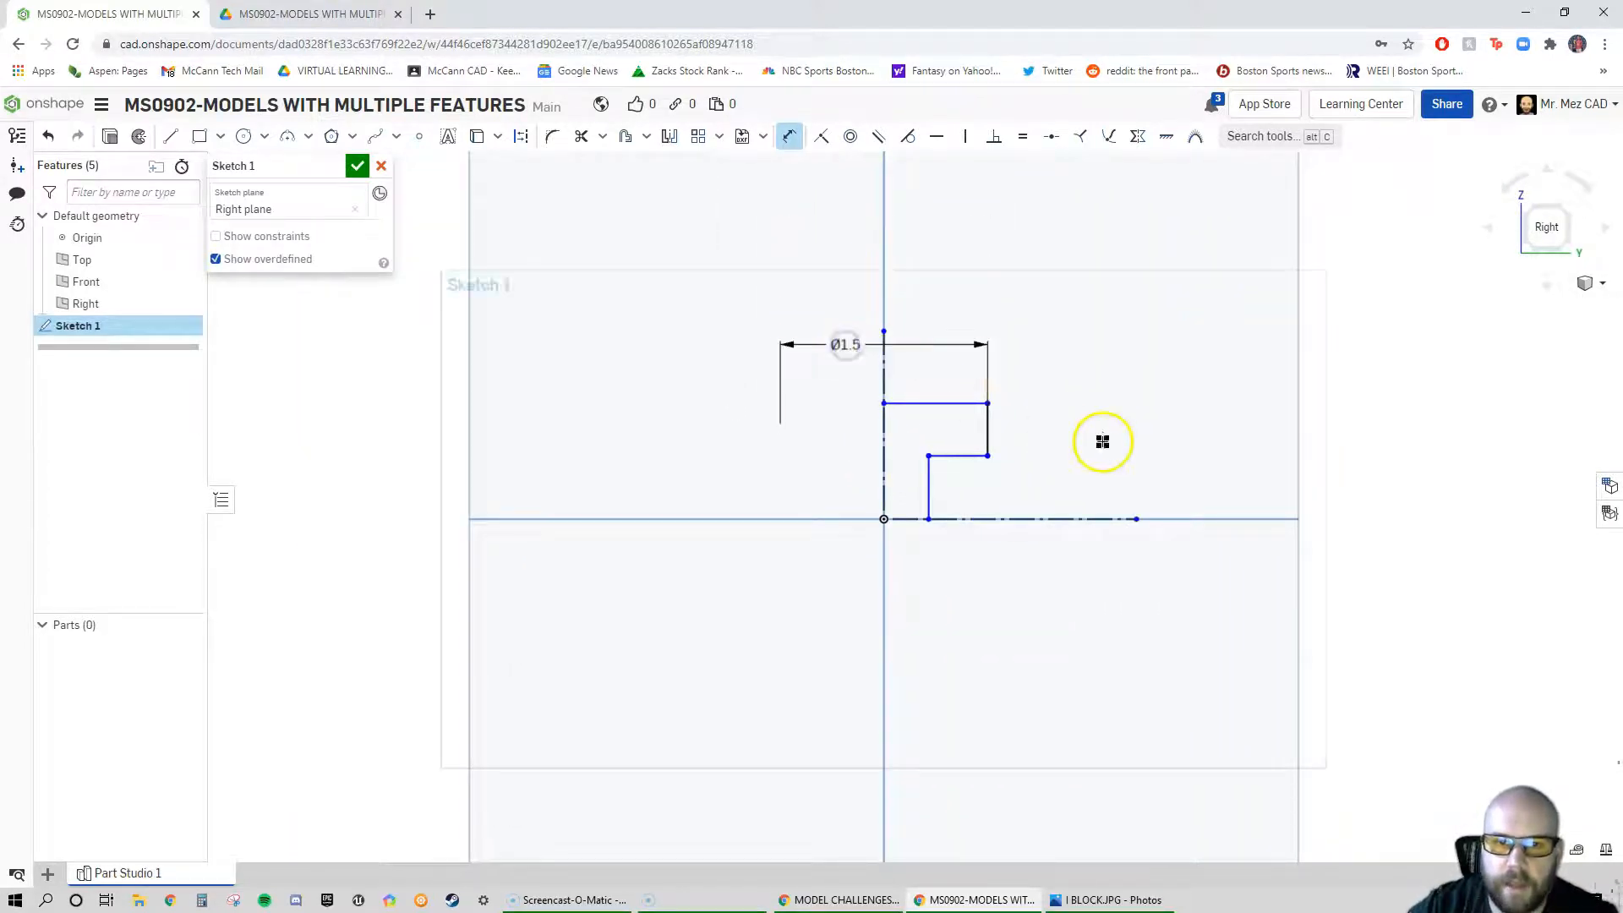
# Dimension the overall height as a 2.5 in diameter about the horizontal construction line, and move the width dimension clear above the profile
pyautogui.scroll(1, 960, 422)
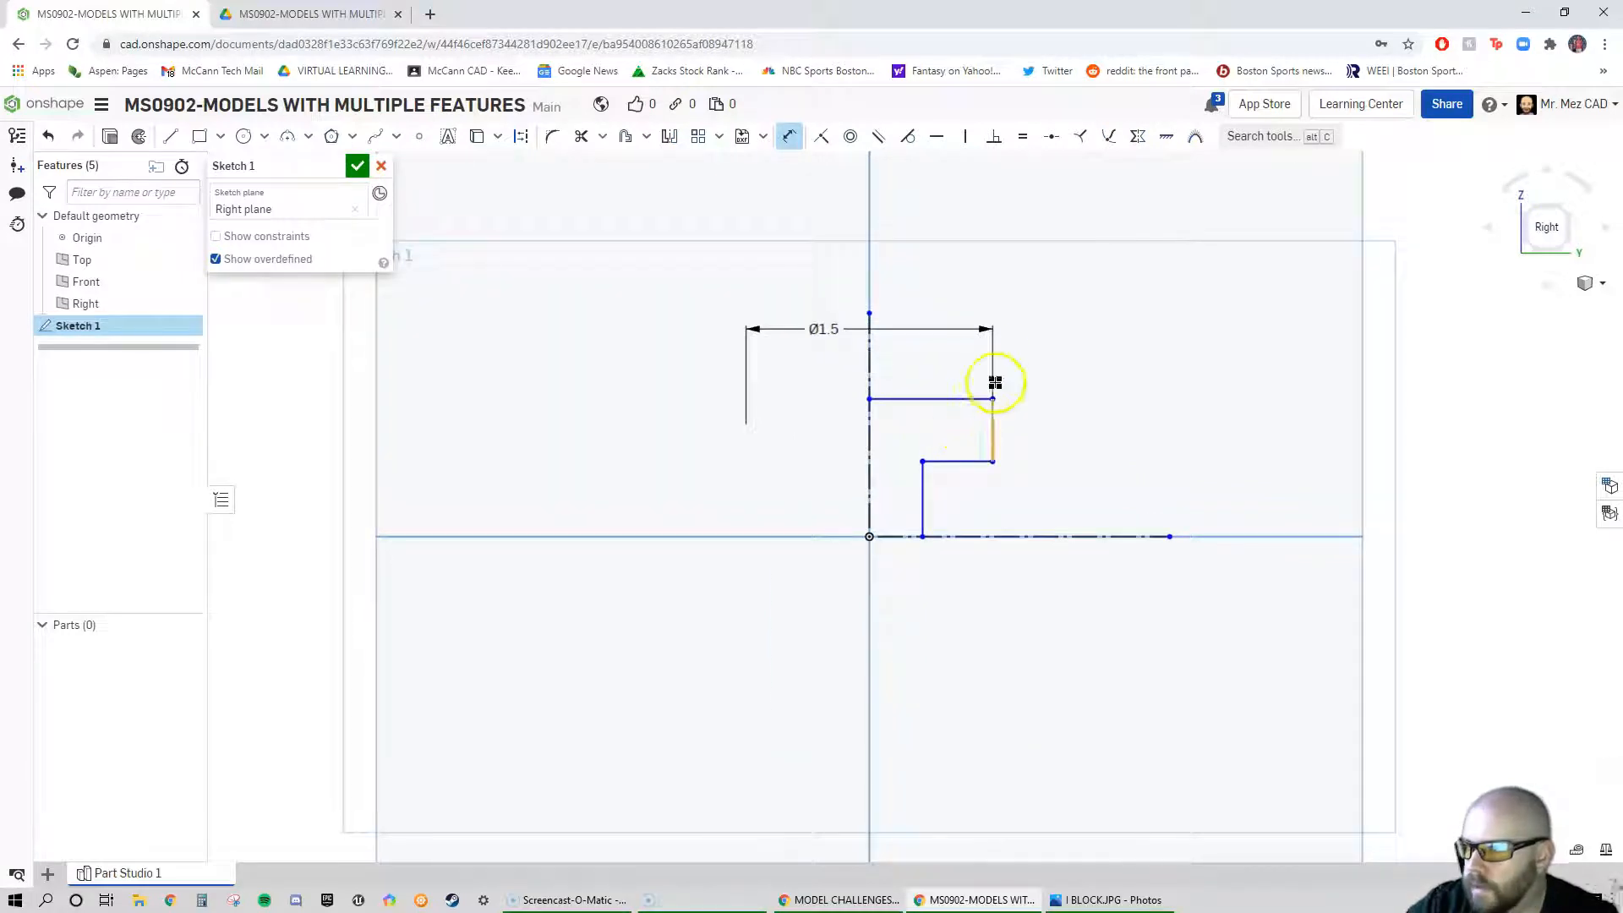
pyautogui.click(953, 398)
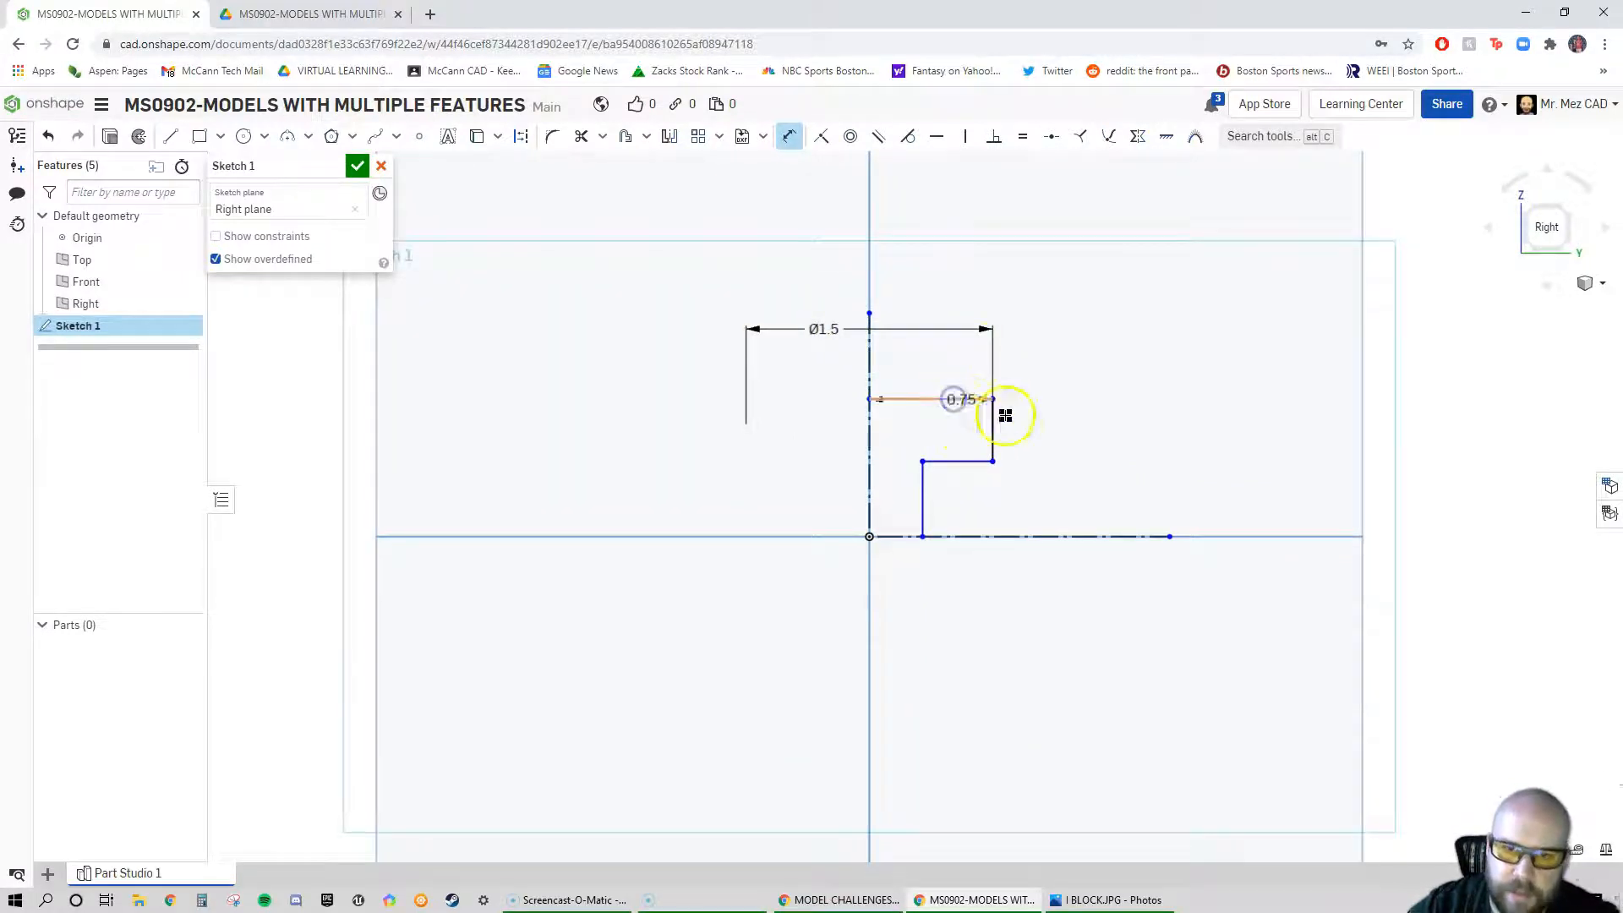
pyautogui.click(1054, 536)
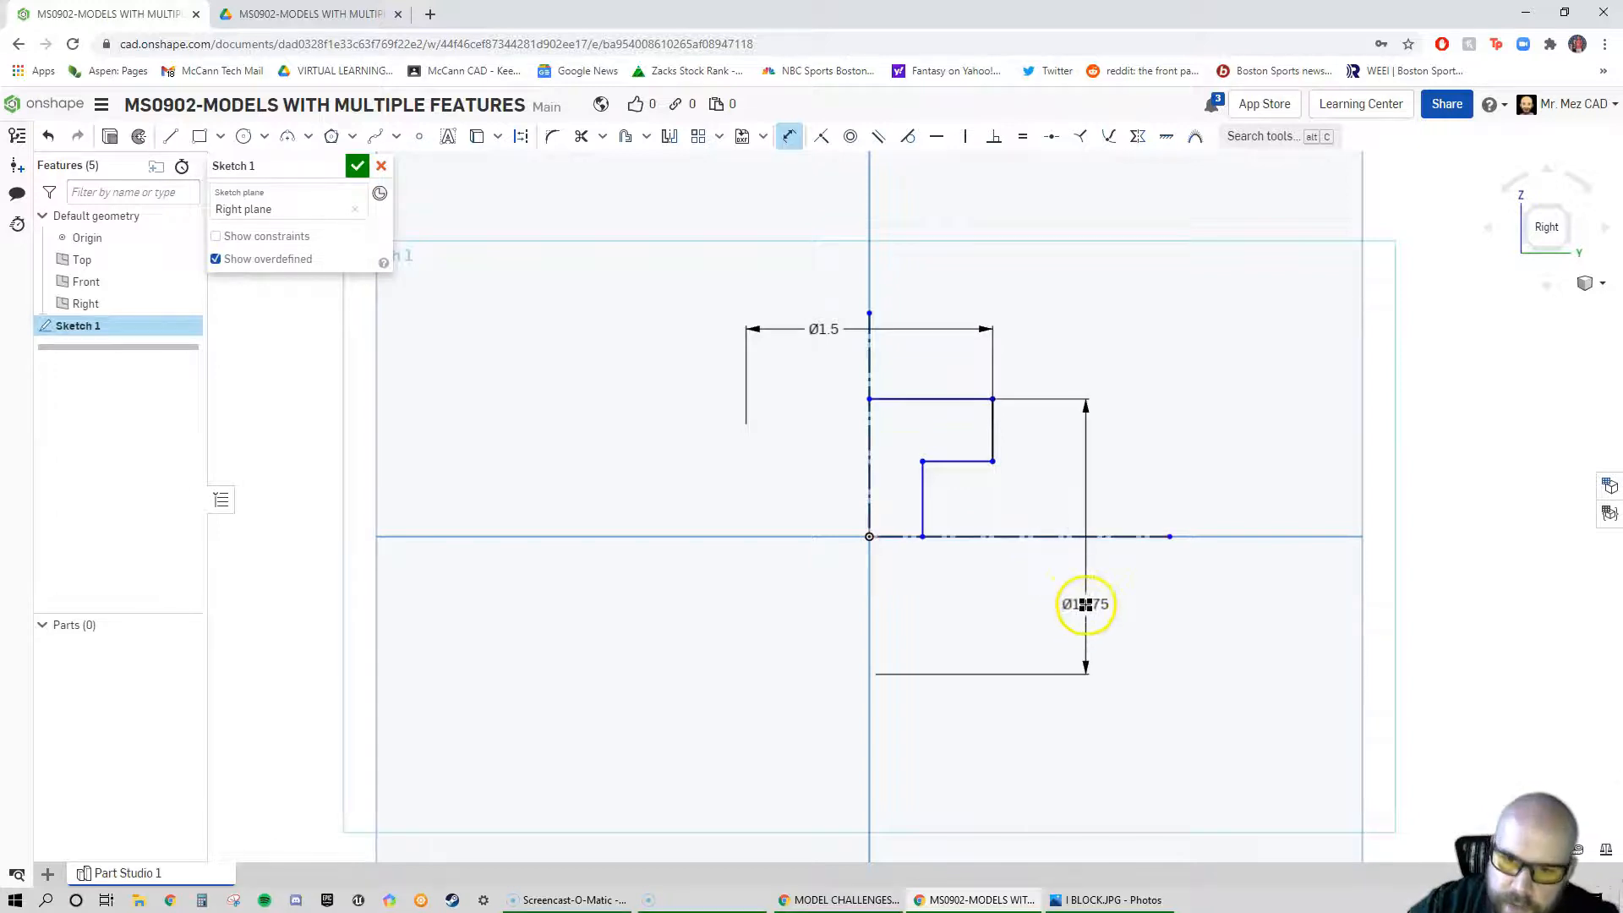
pyautogui.click(1098, 601)
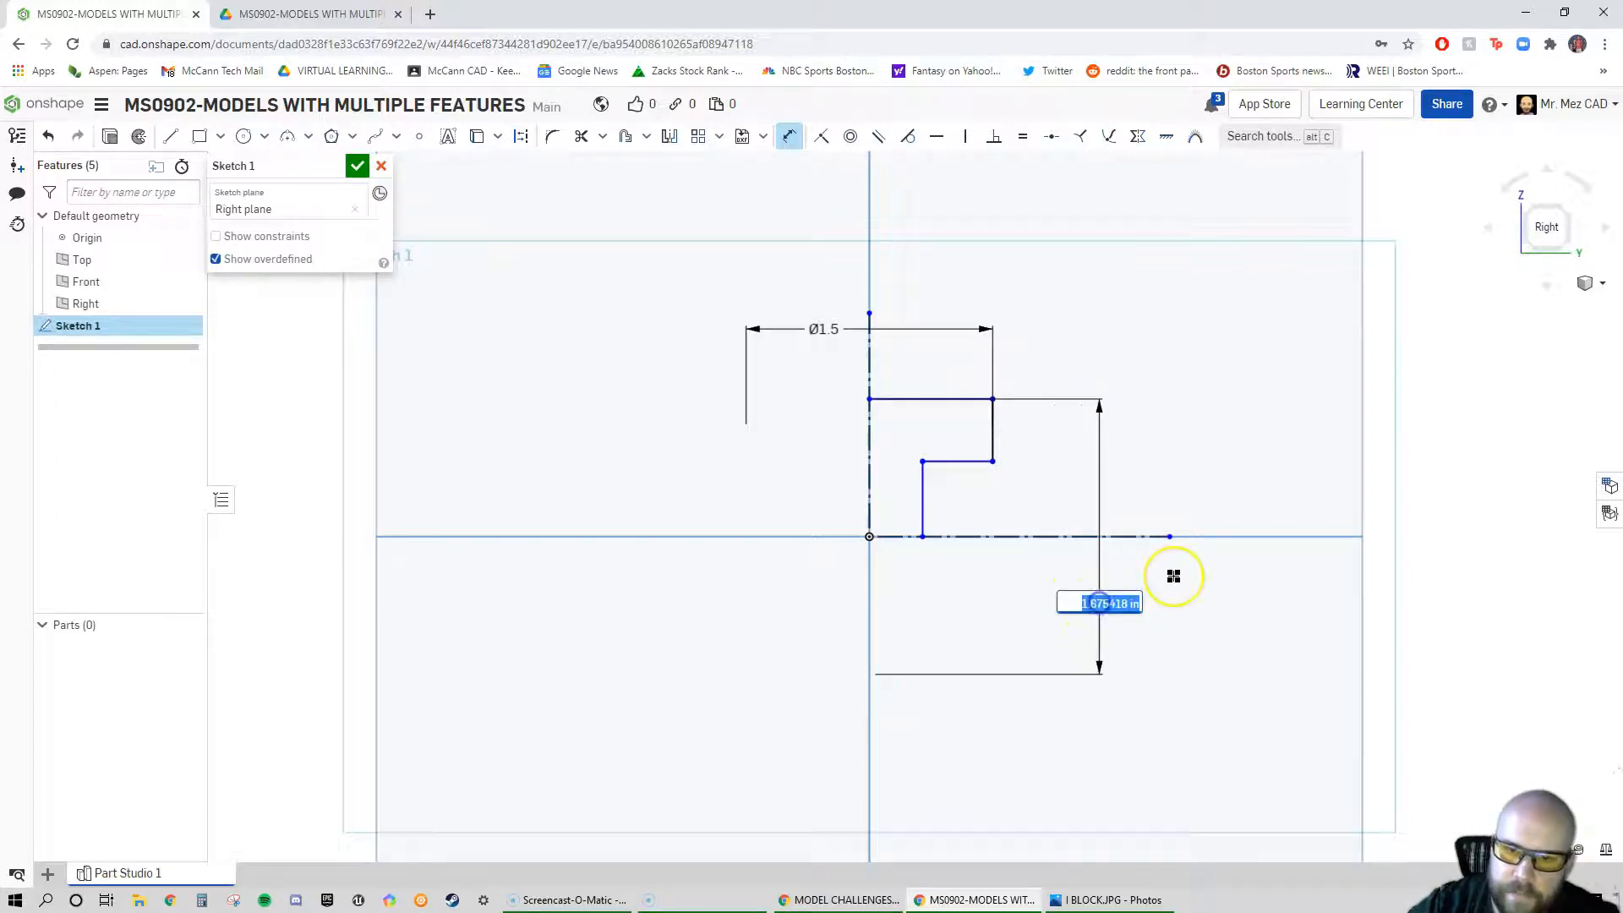
pyautogui.write('2.5')
pyautogui.press('Return')
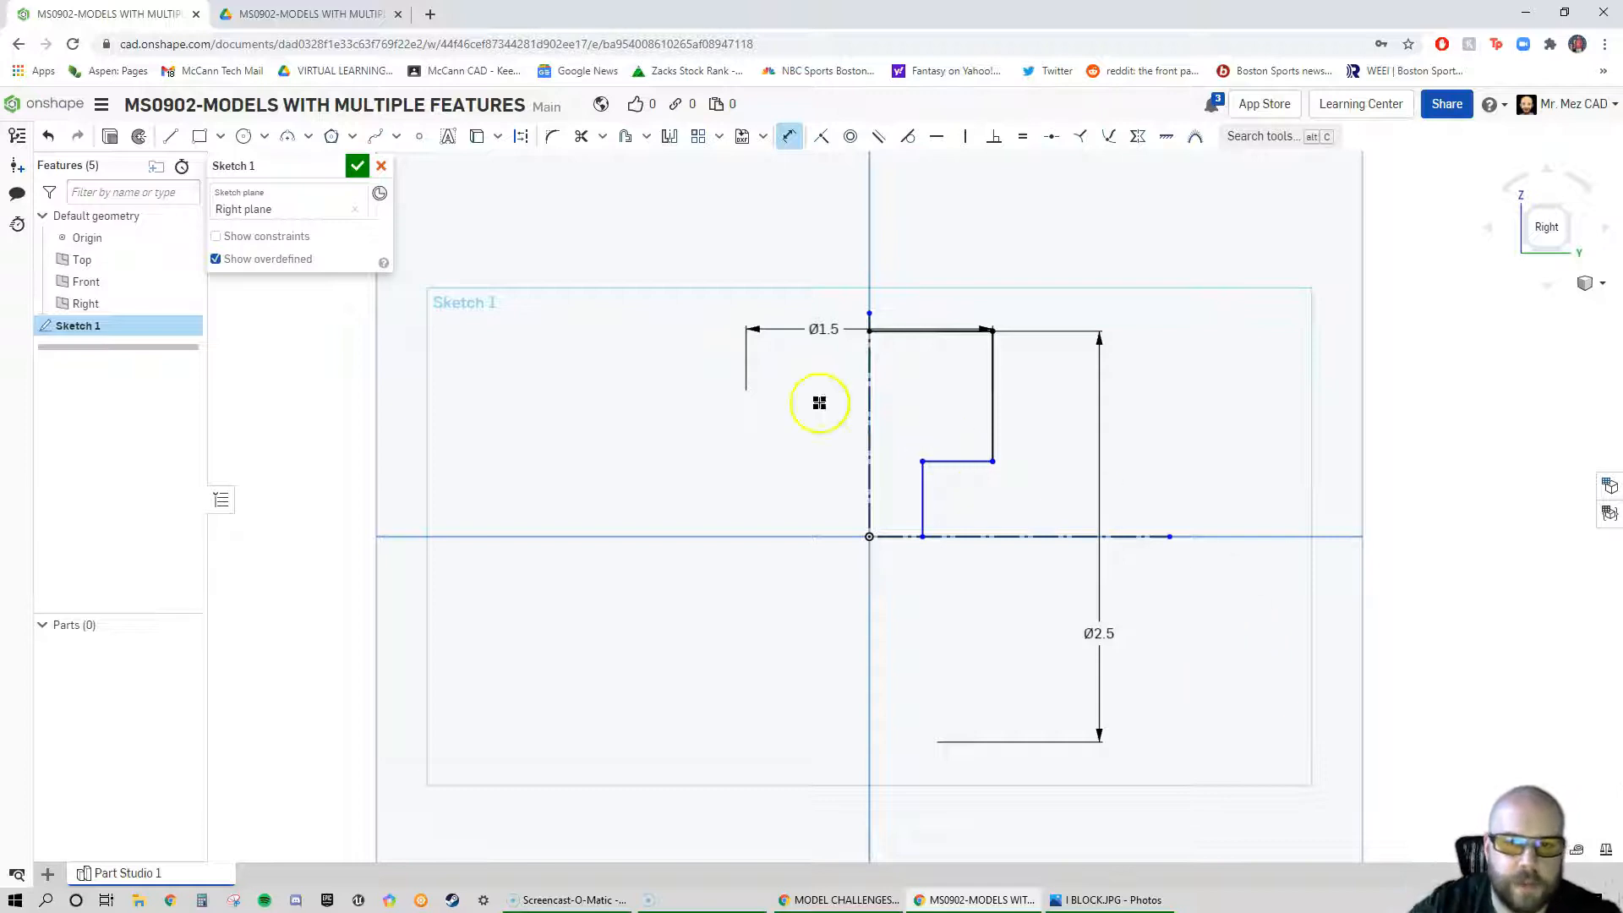
pyautogui.moveTo(822, 328); pyautogui.dragTo(843, 264)
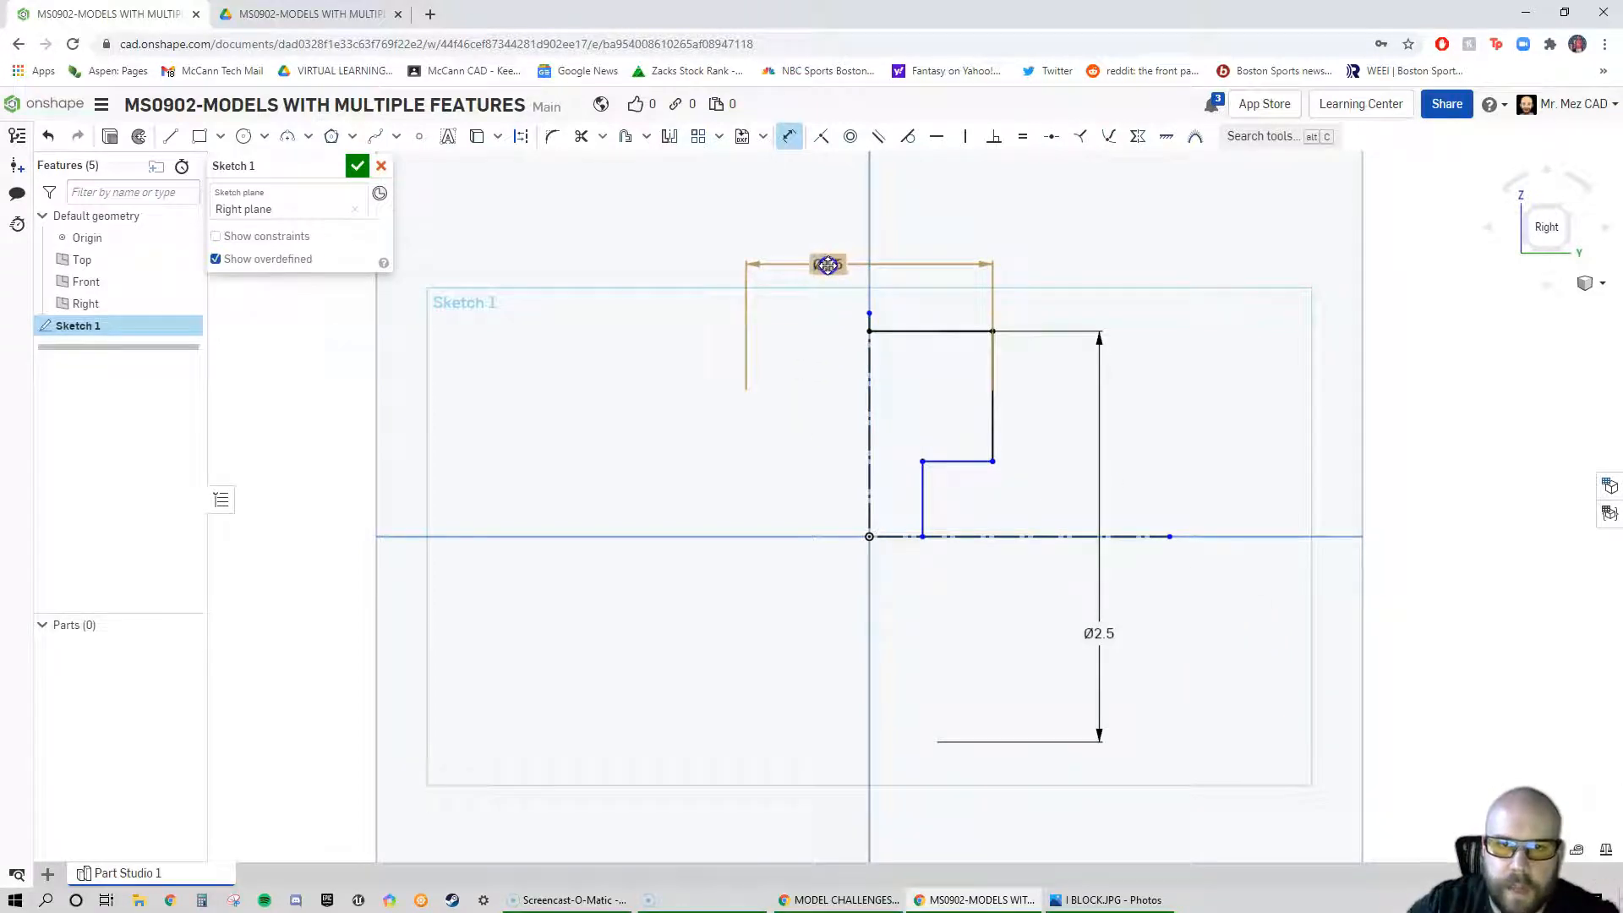
pyautogui.click(1115, 387)
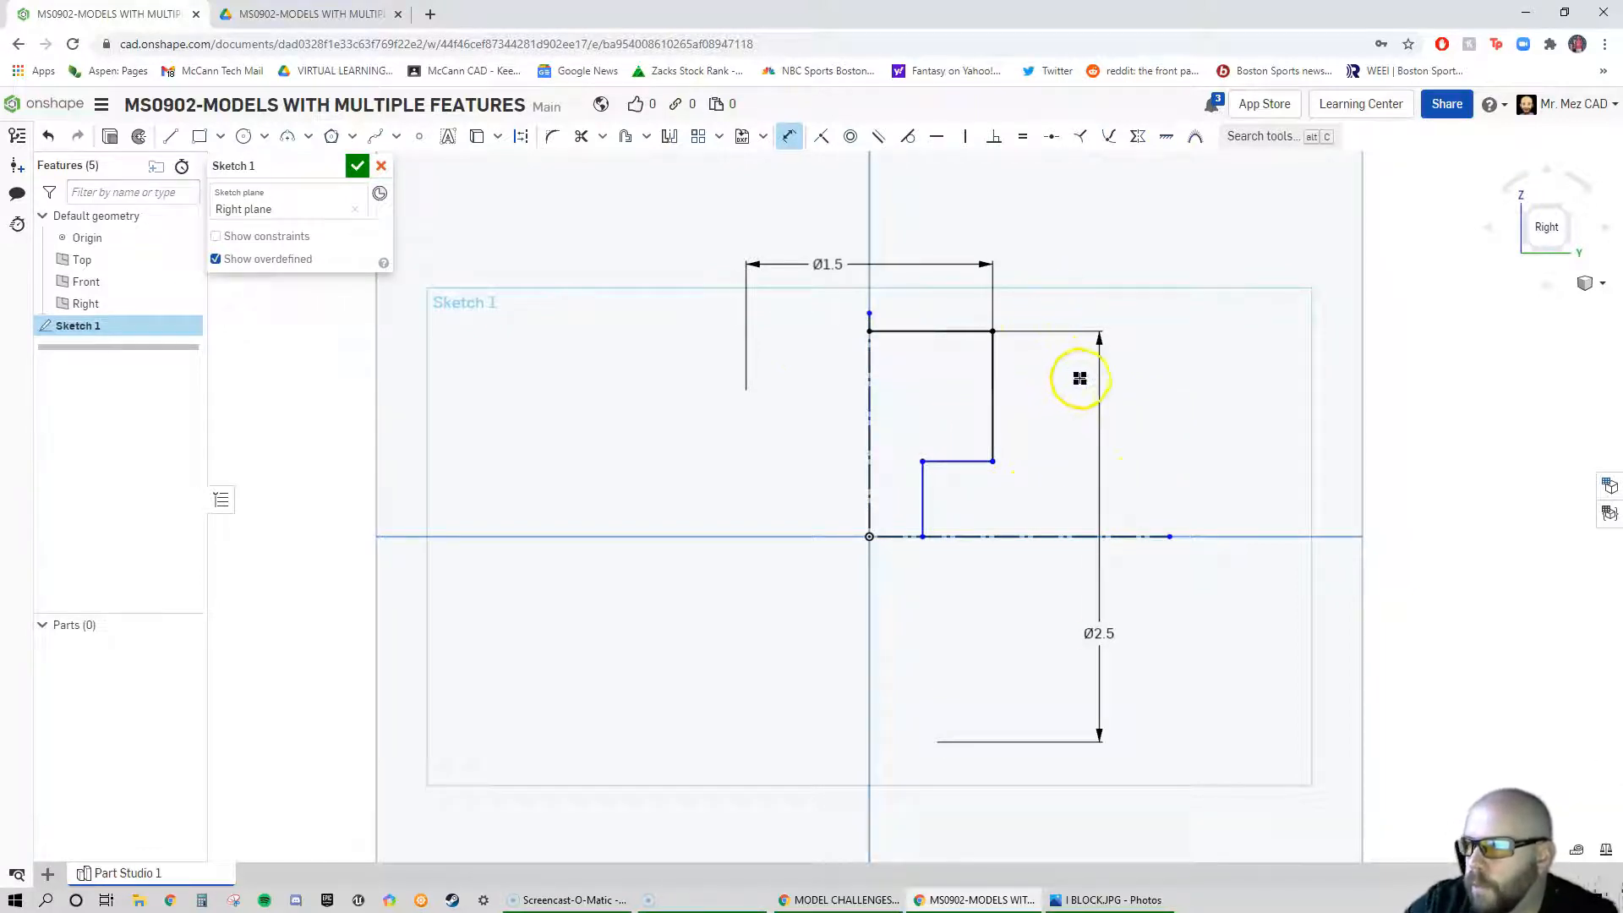
# Dimension the flange's outer vertical edge and set its height to 0.75 in
pyautogui.click(993, 387)
pyautogui.click(1051, 385)
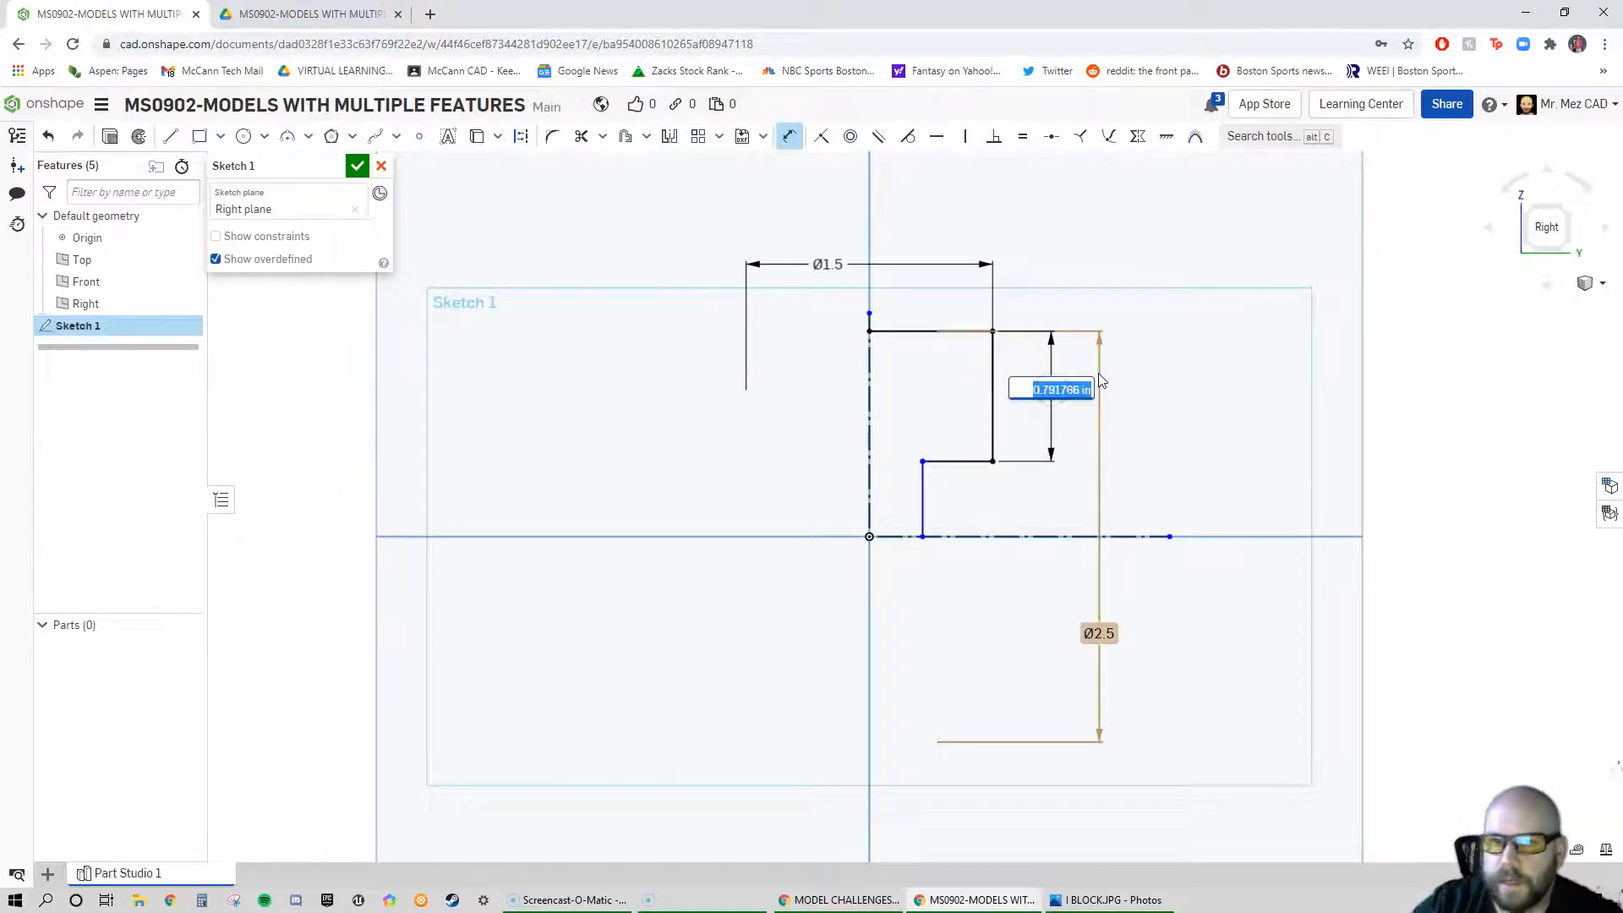
pyautogui.write('.75')
pyautogui.press('Return')
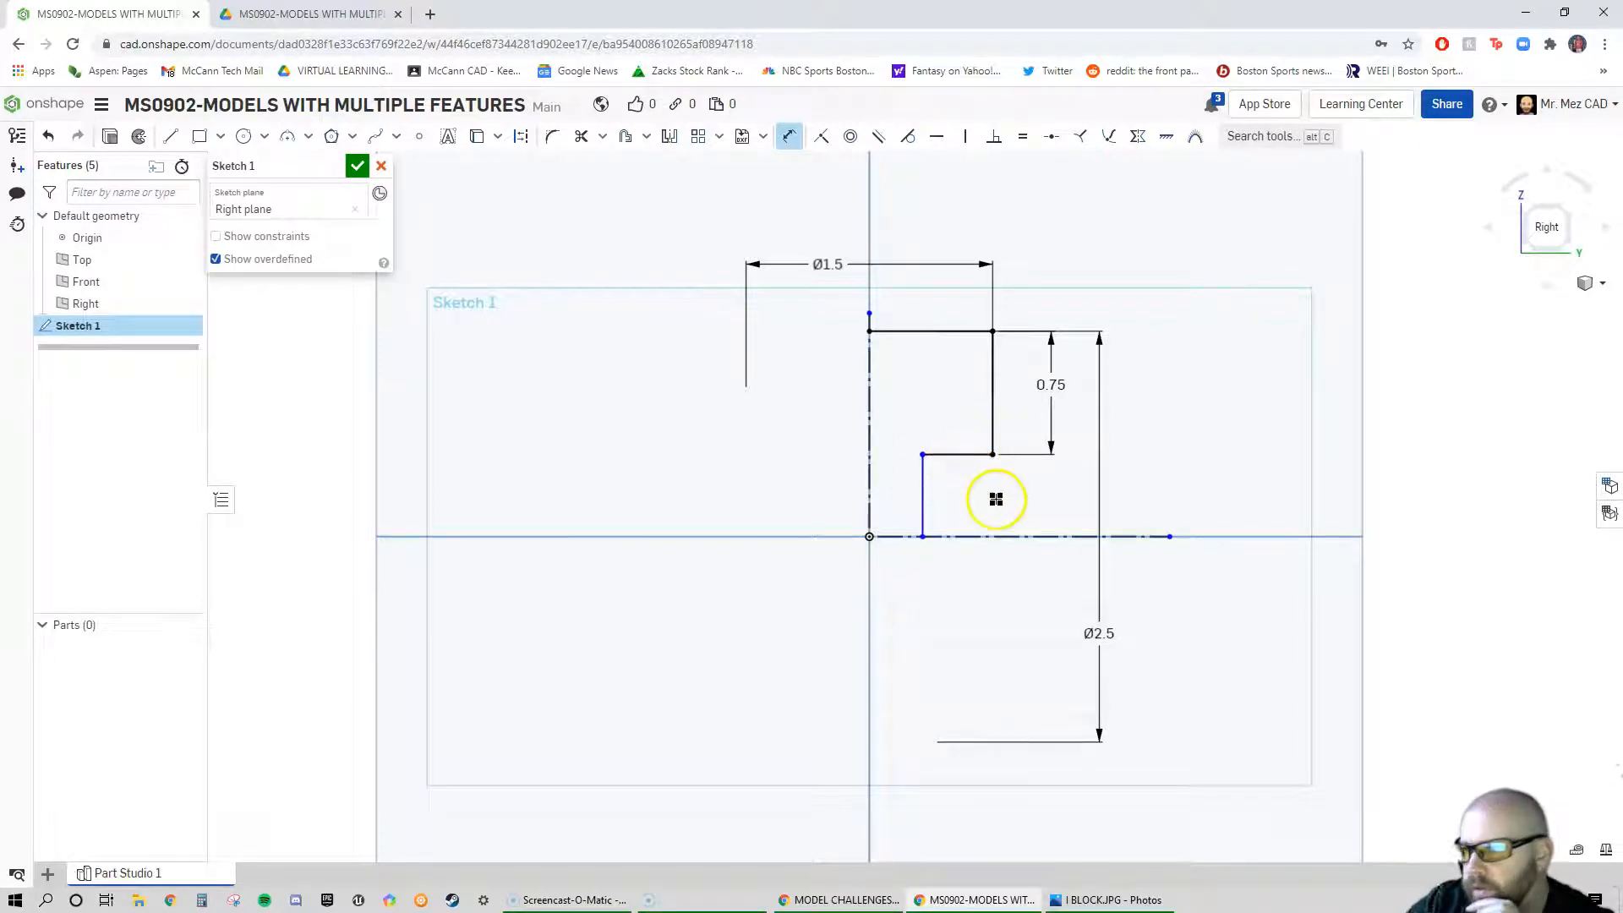
# Dimension the horizontal distance between the web line and the flange's outer edge as 0.5 in, placed above the profile
pyautogui.click(922, 498)
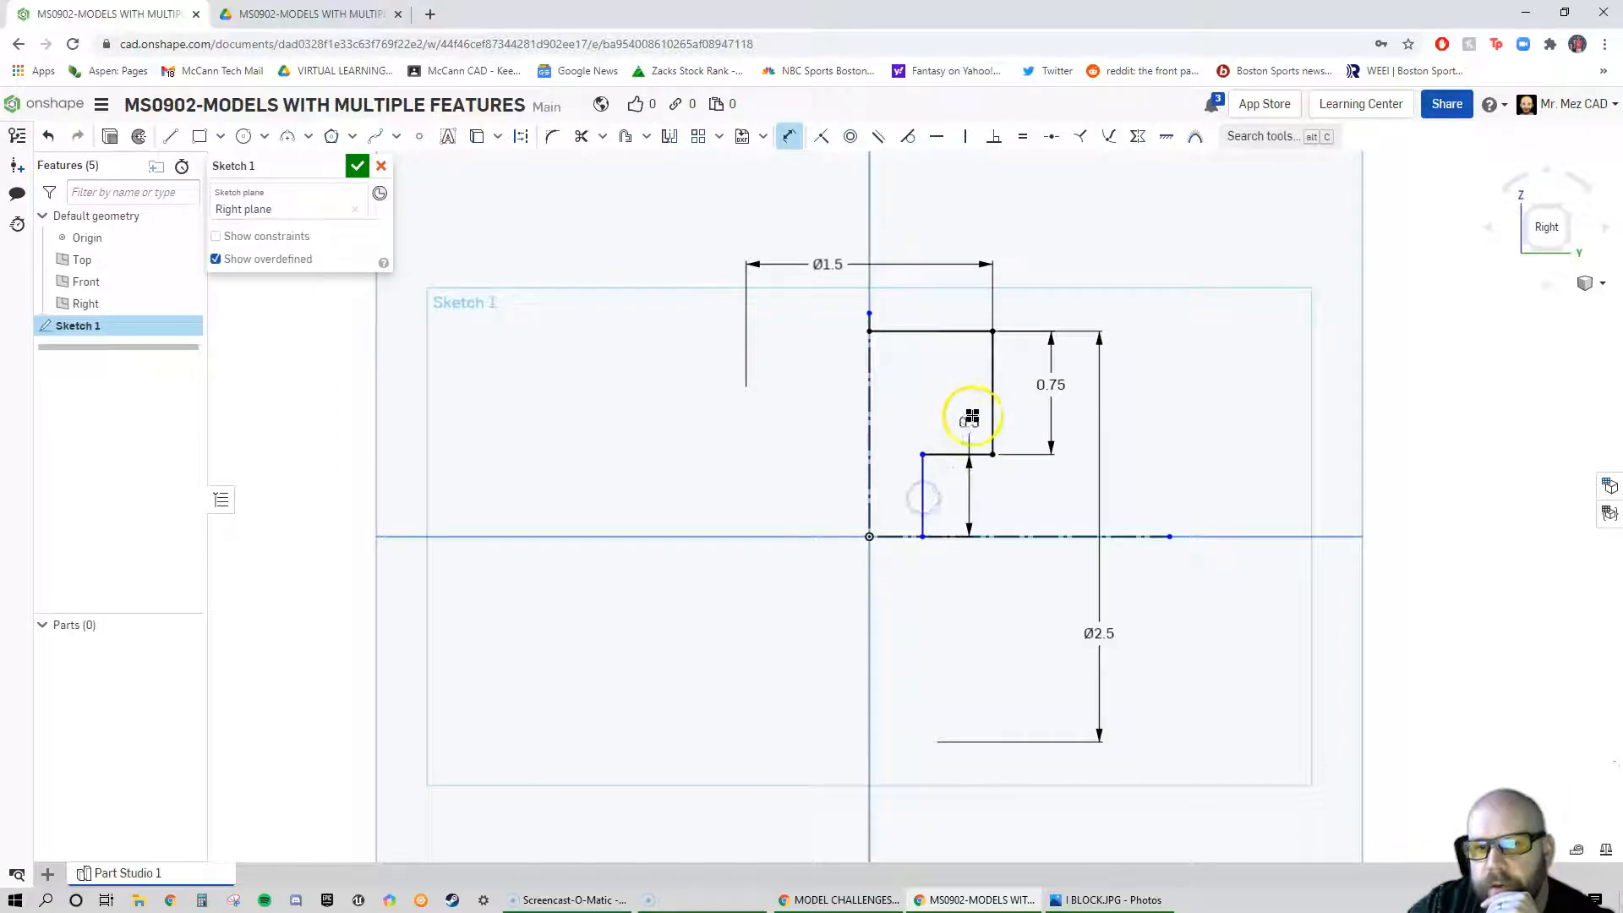
pyautogui.click(991, 380)
pyautogui.click(959, 290)
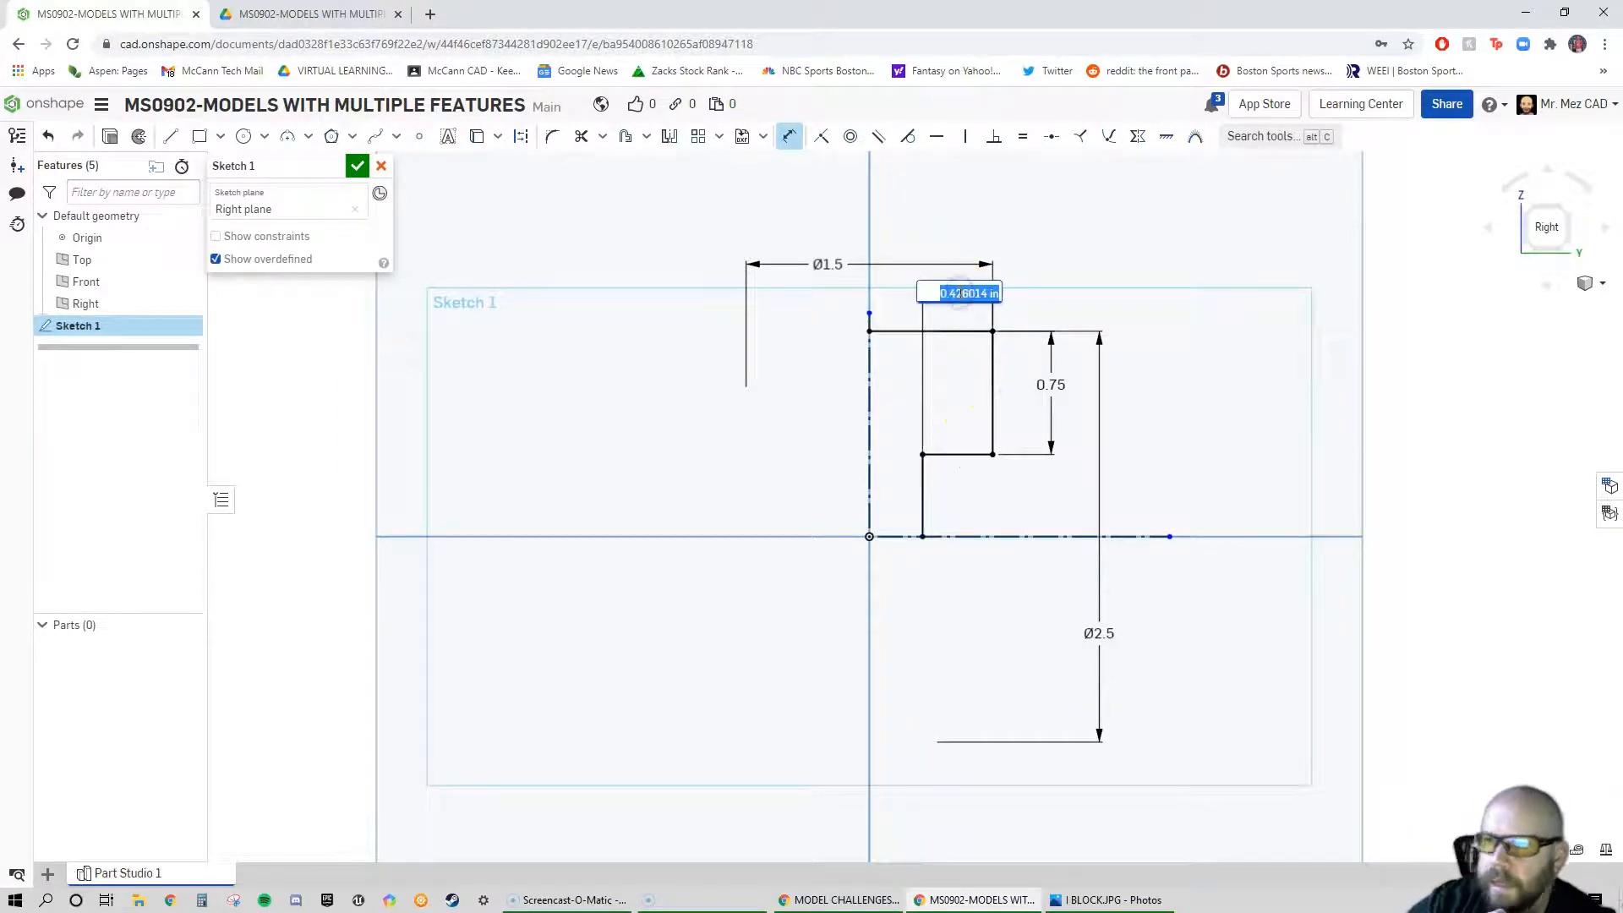
pyautogui.write('.5')
pyautogui.press('Return')
pyautogui.click(1231, 377)
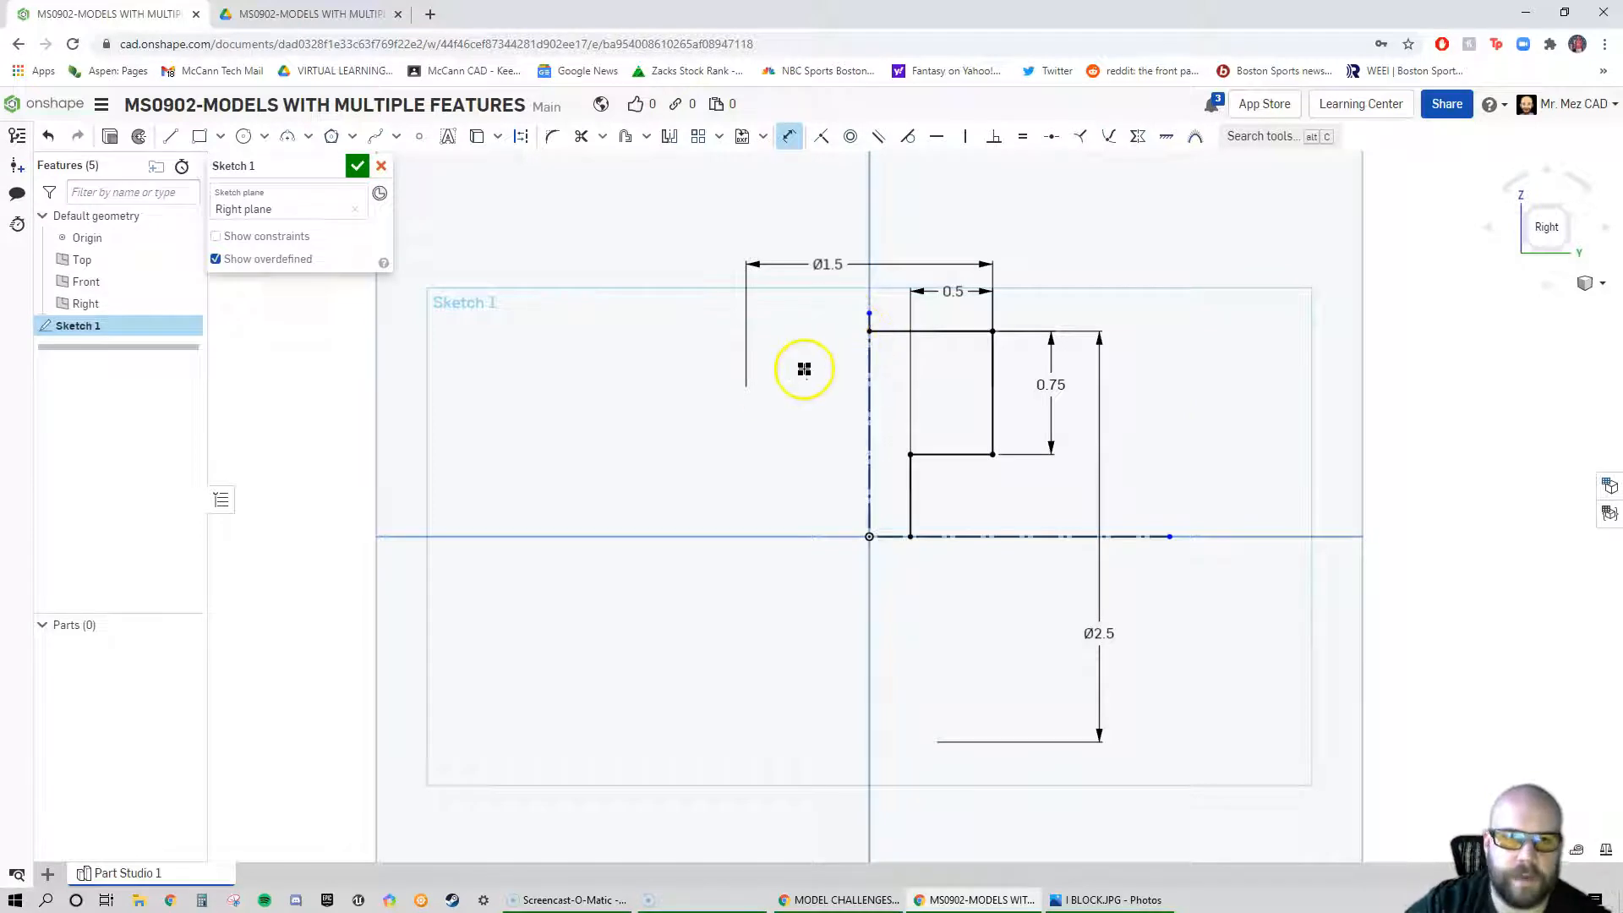
pyautogui.click(789, 137)
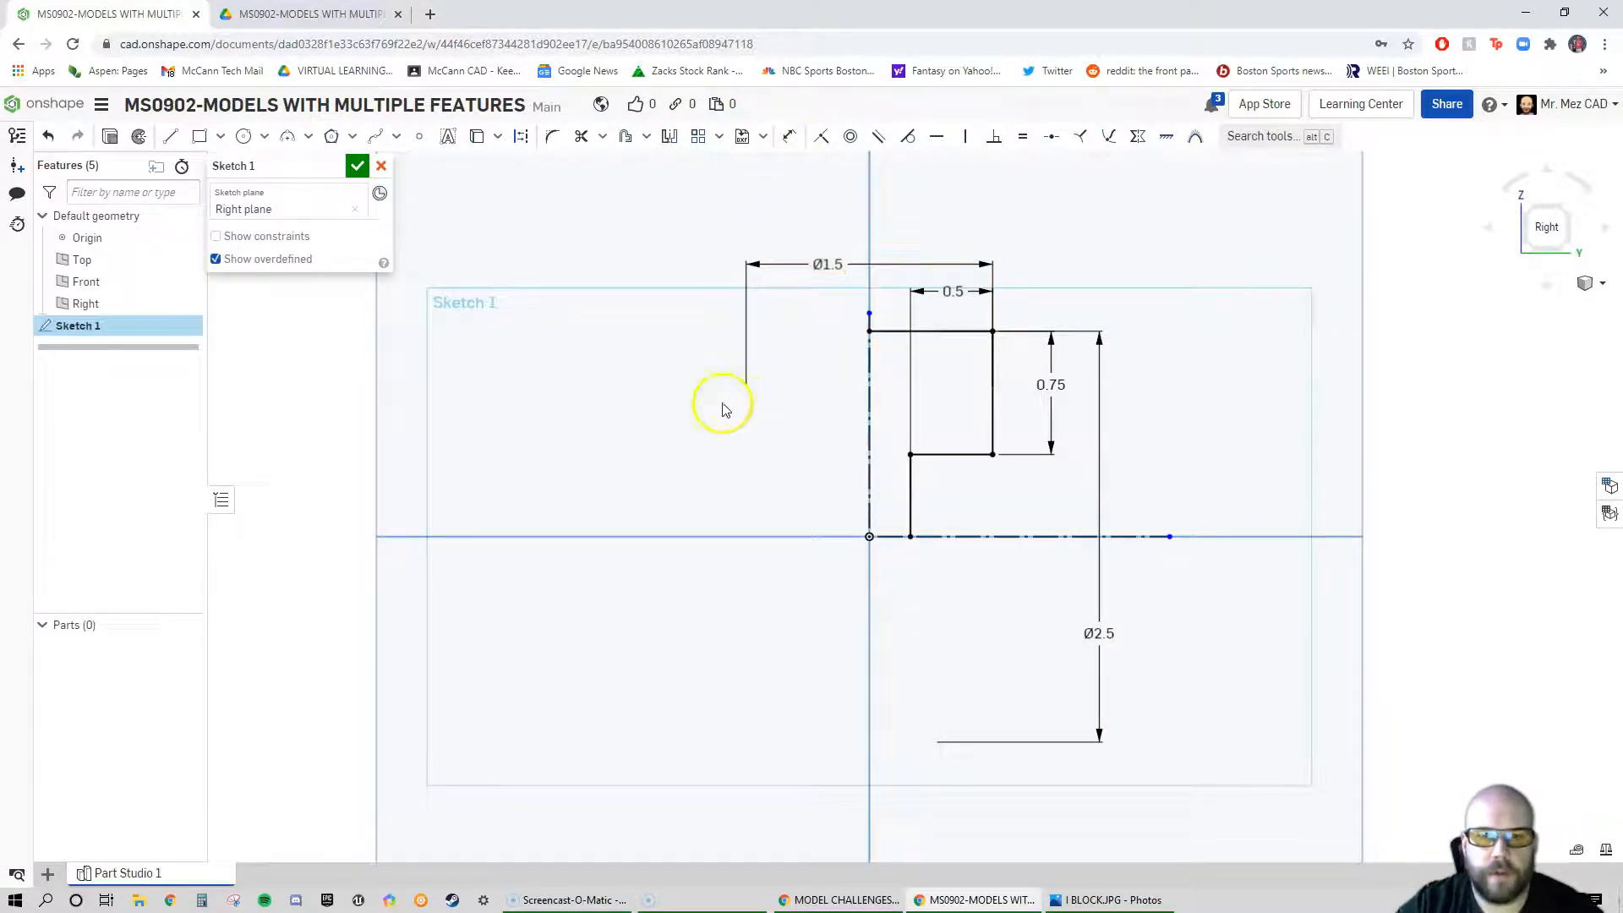
# Mirror the quarter profile's lines about the vertical construction line
pyautogui.moveTo(740, 288)
pyautogui.mouseDown()
pyautogui.moveTo(946, 460)
pyautogui.moveTo(1055, 605)
pyautogui.mouseUp()
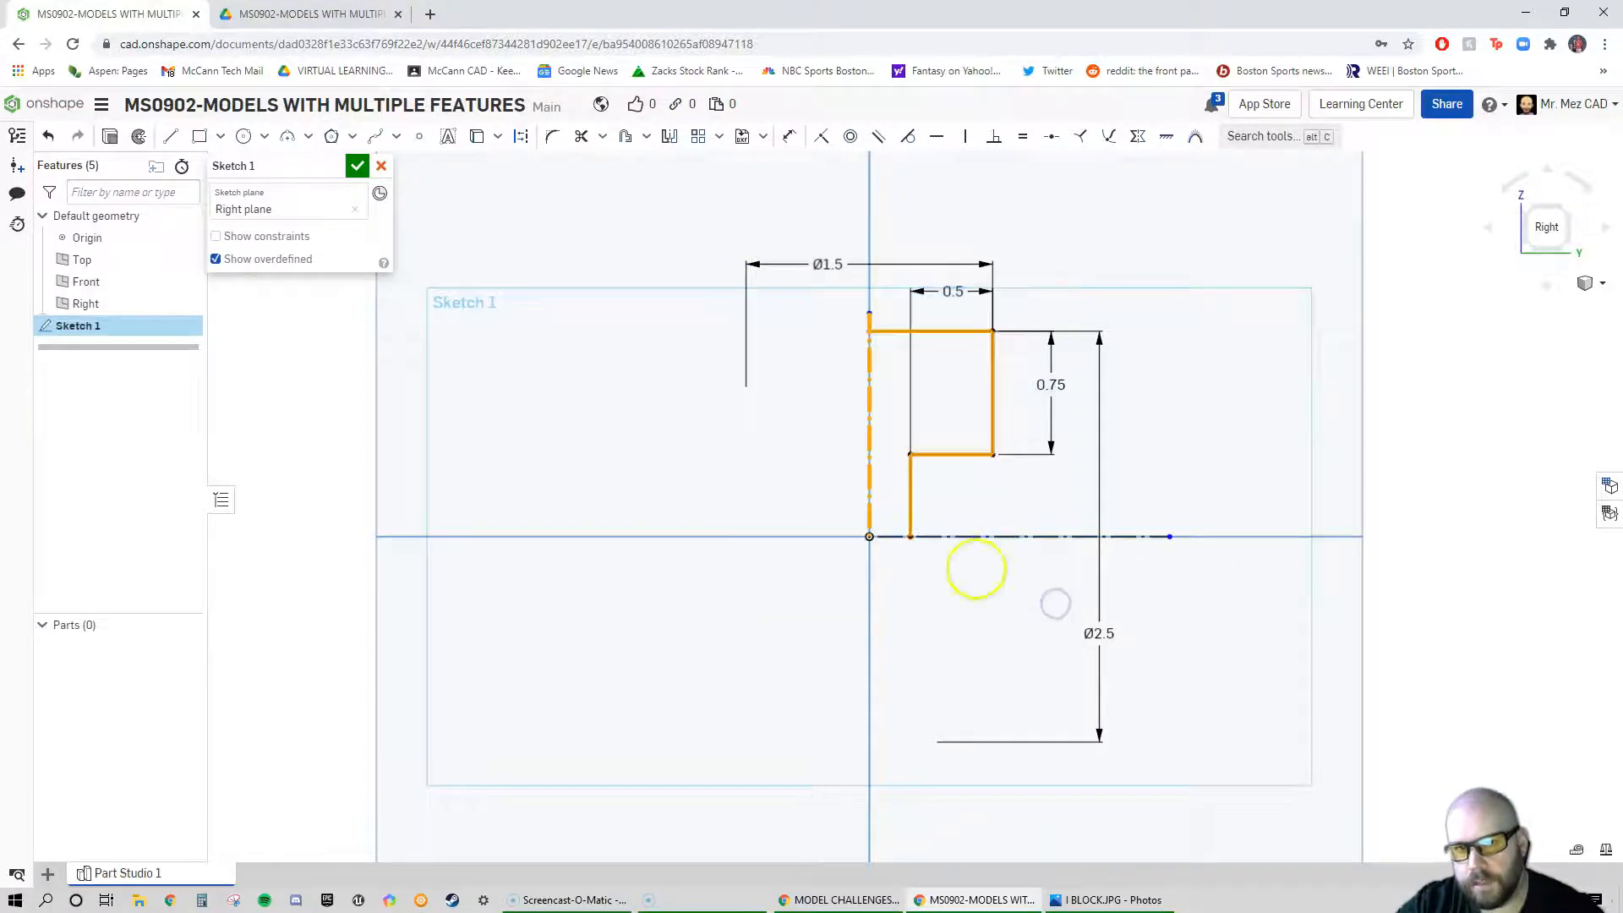
pyautogui.click(669, 138)
pyautogui.click(869, 385)
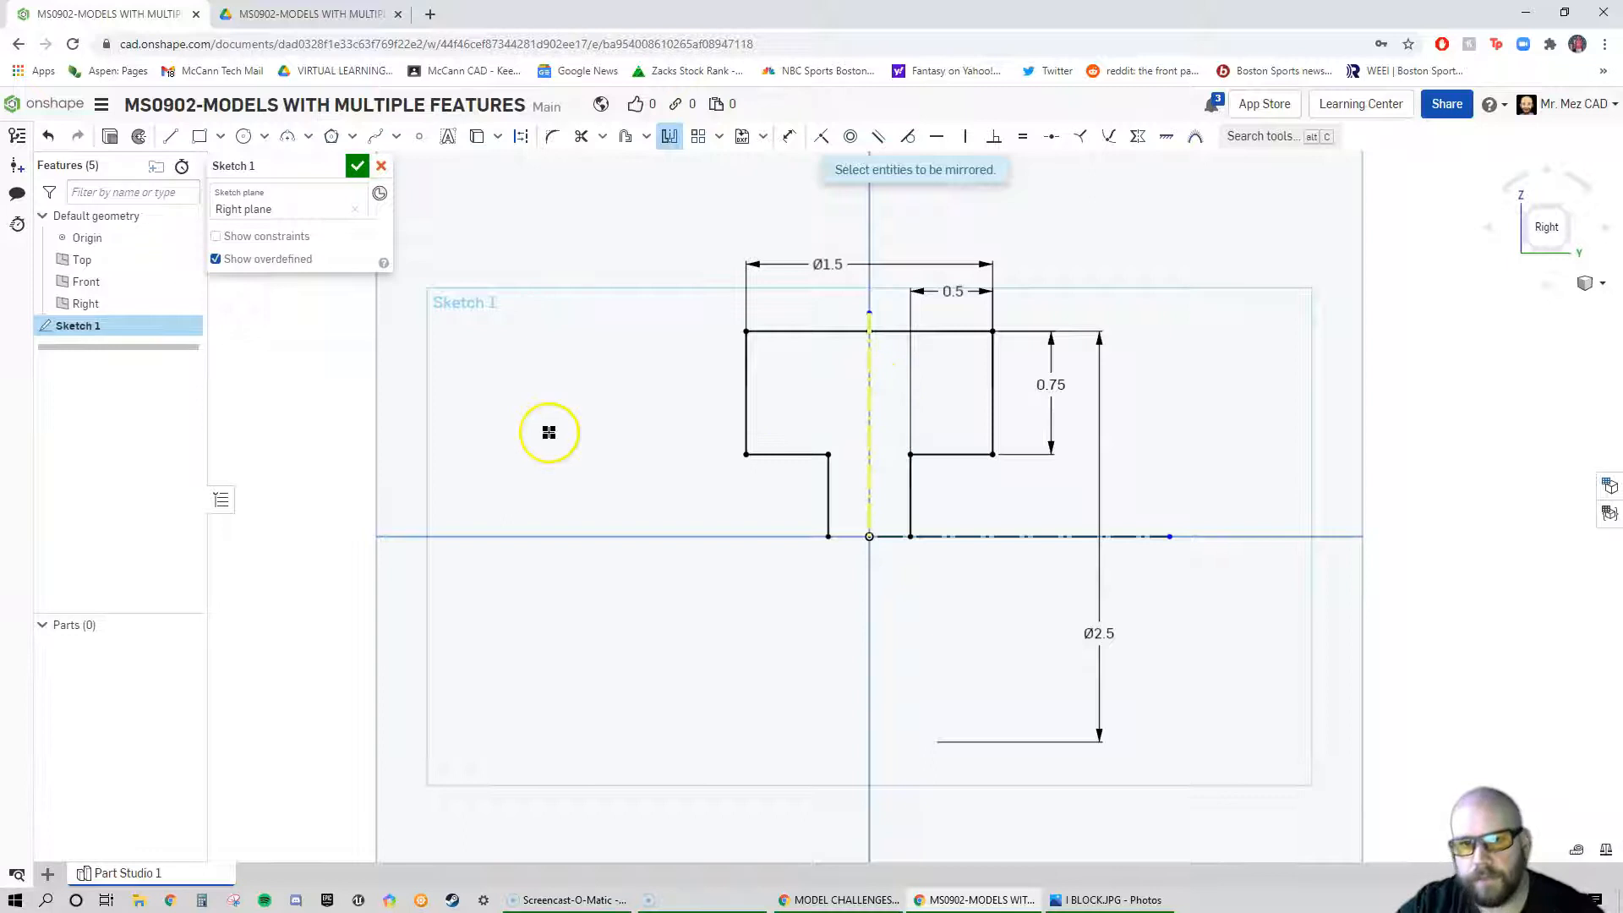
pyautogui.press('Escape')
# Mirror the T-shaped upper half about the horizontal construction line to close the I-shaped profile
pyautogui.moveTo(699, 311)
pyautogui.mouseDown()
pyautogui.moveTo(722, 344)
pyautogui.moveTo(927, 423)
pyautogui.moveTo(708, 347)
pyautogui.mouseUp()
pyautogui.moveTo(833, 385)
pyautogui.mouseDown()
pyautogui.moveTo(956, 453)
pyautogui.moveTo(1018, 515)
pyautogui.moveTo(1024, 556)
pyautogui.mouseUp()
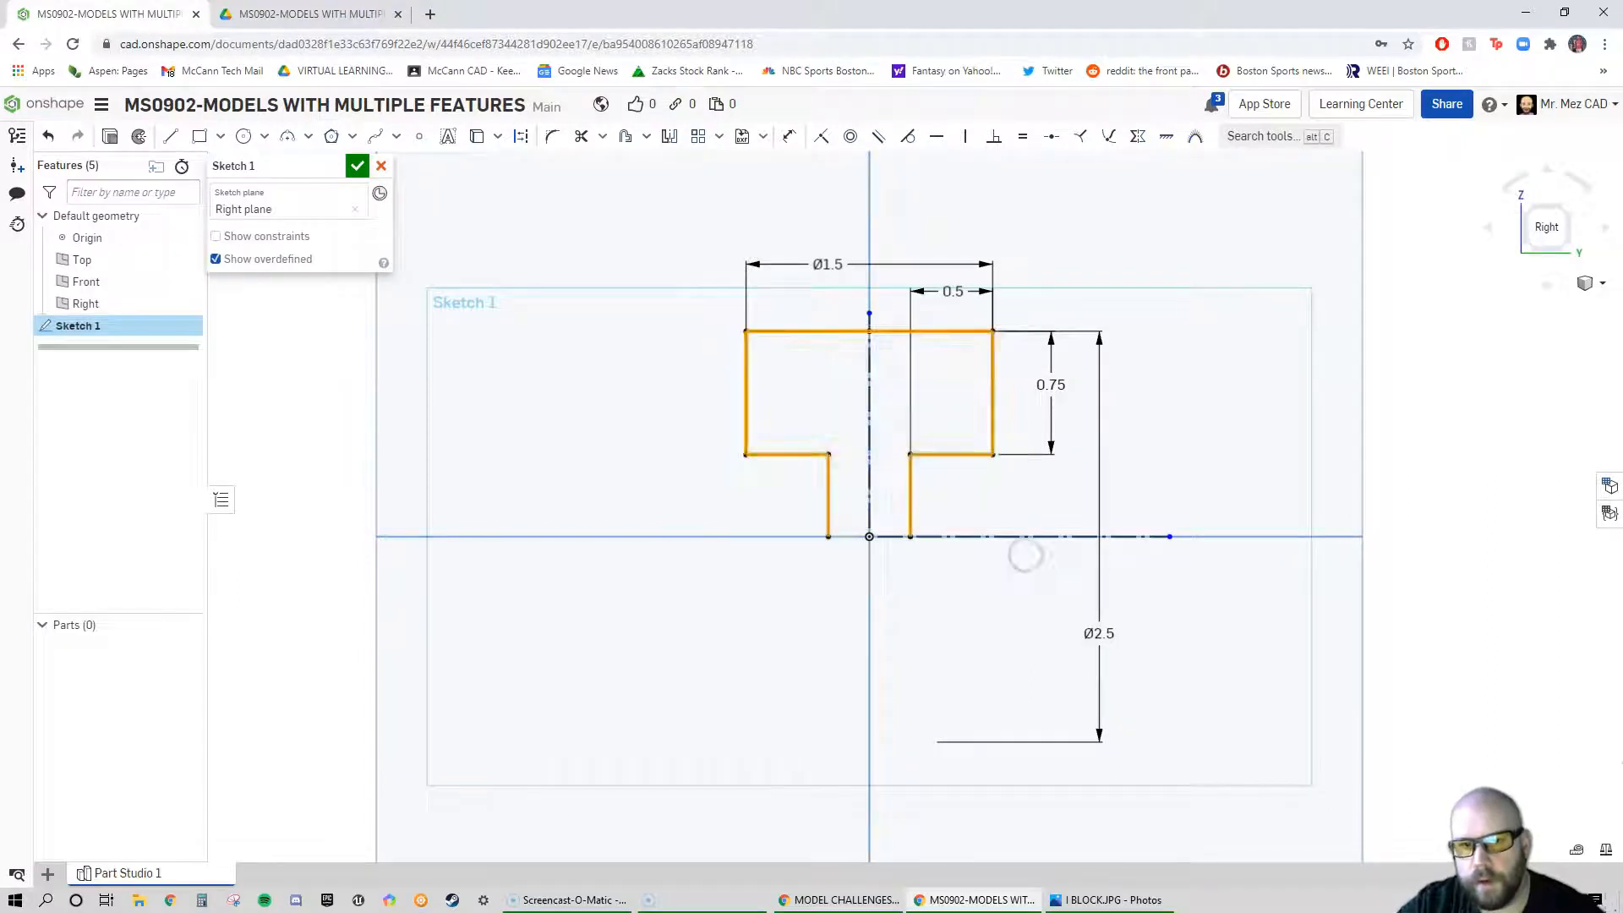
pyautogui.click(669, 139)
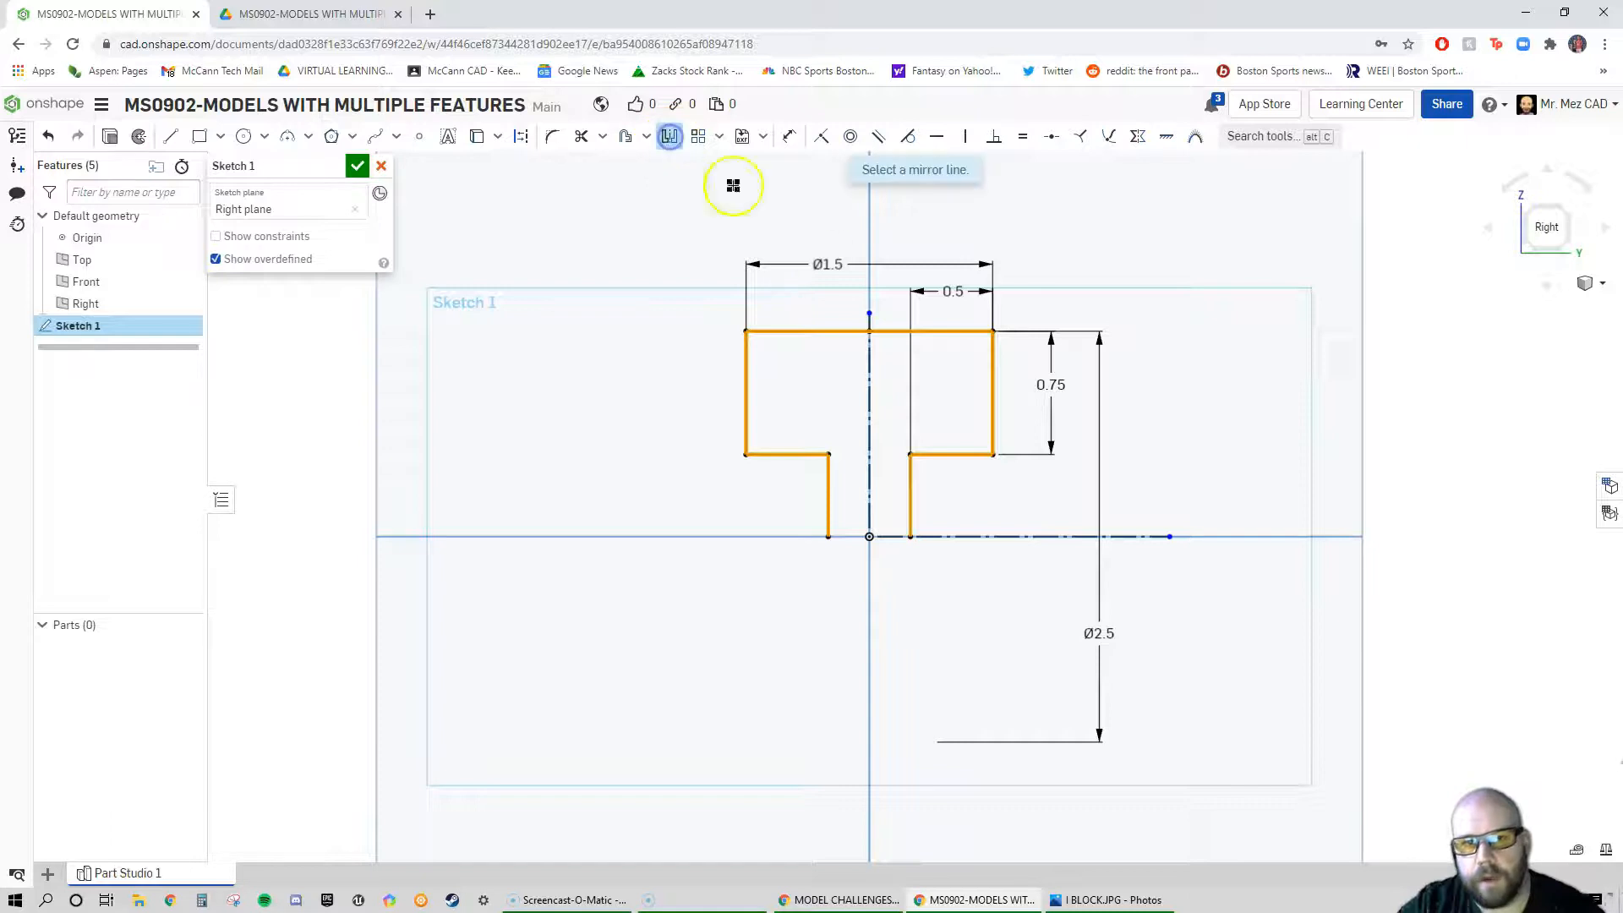
pyautogui.click(1039, 536)
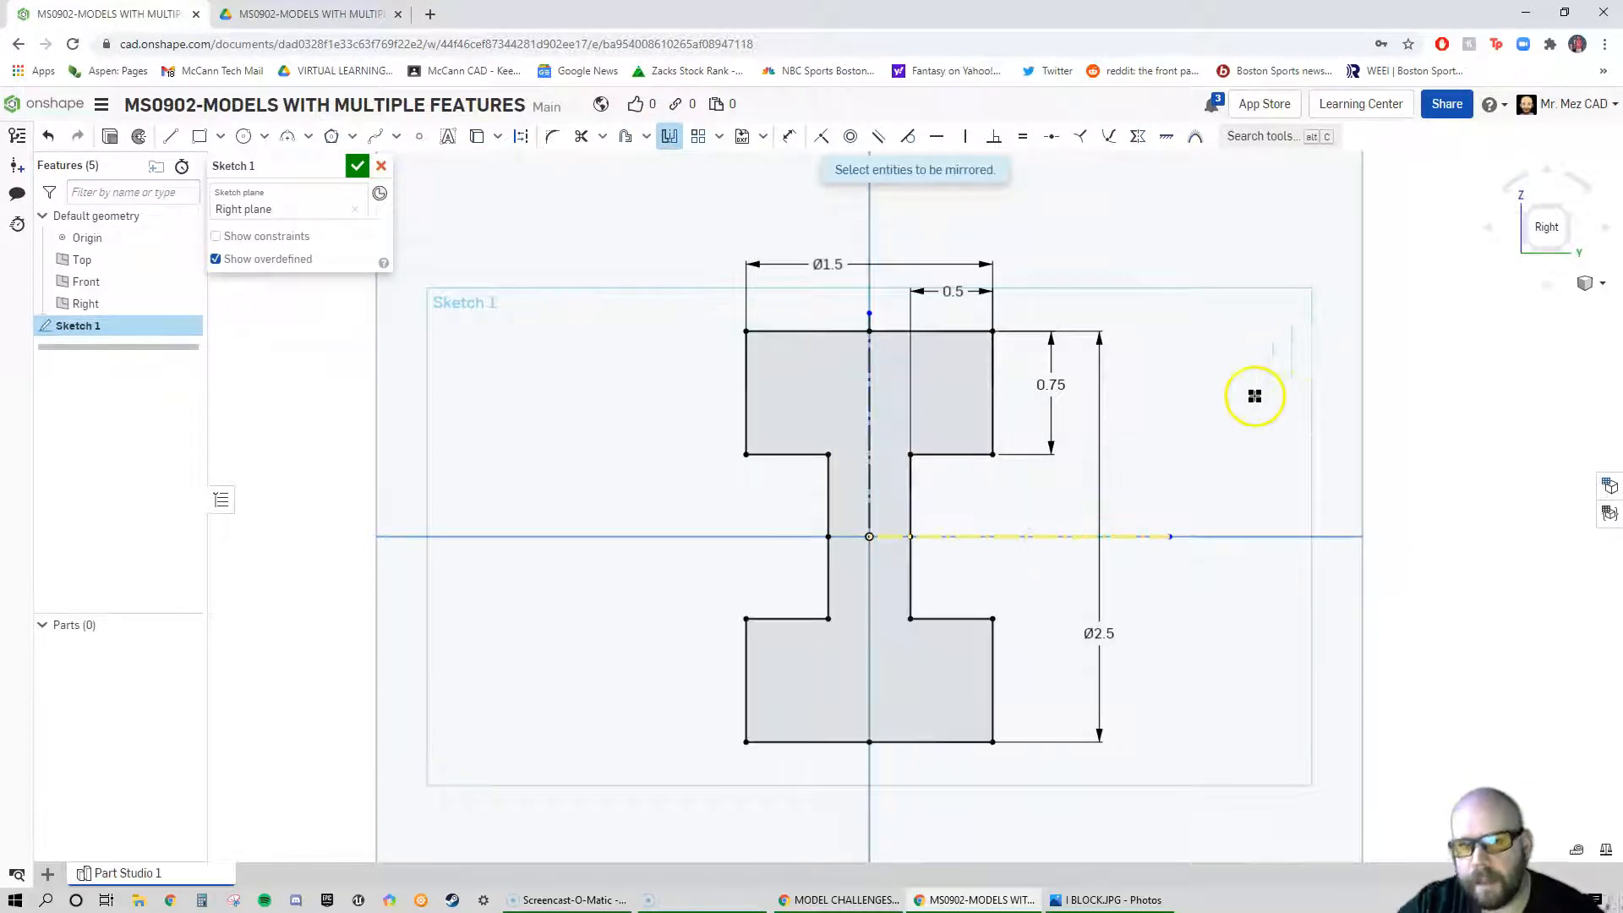
pyautogui.press('Escape')
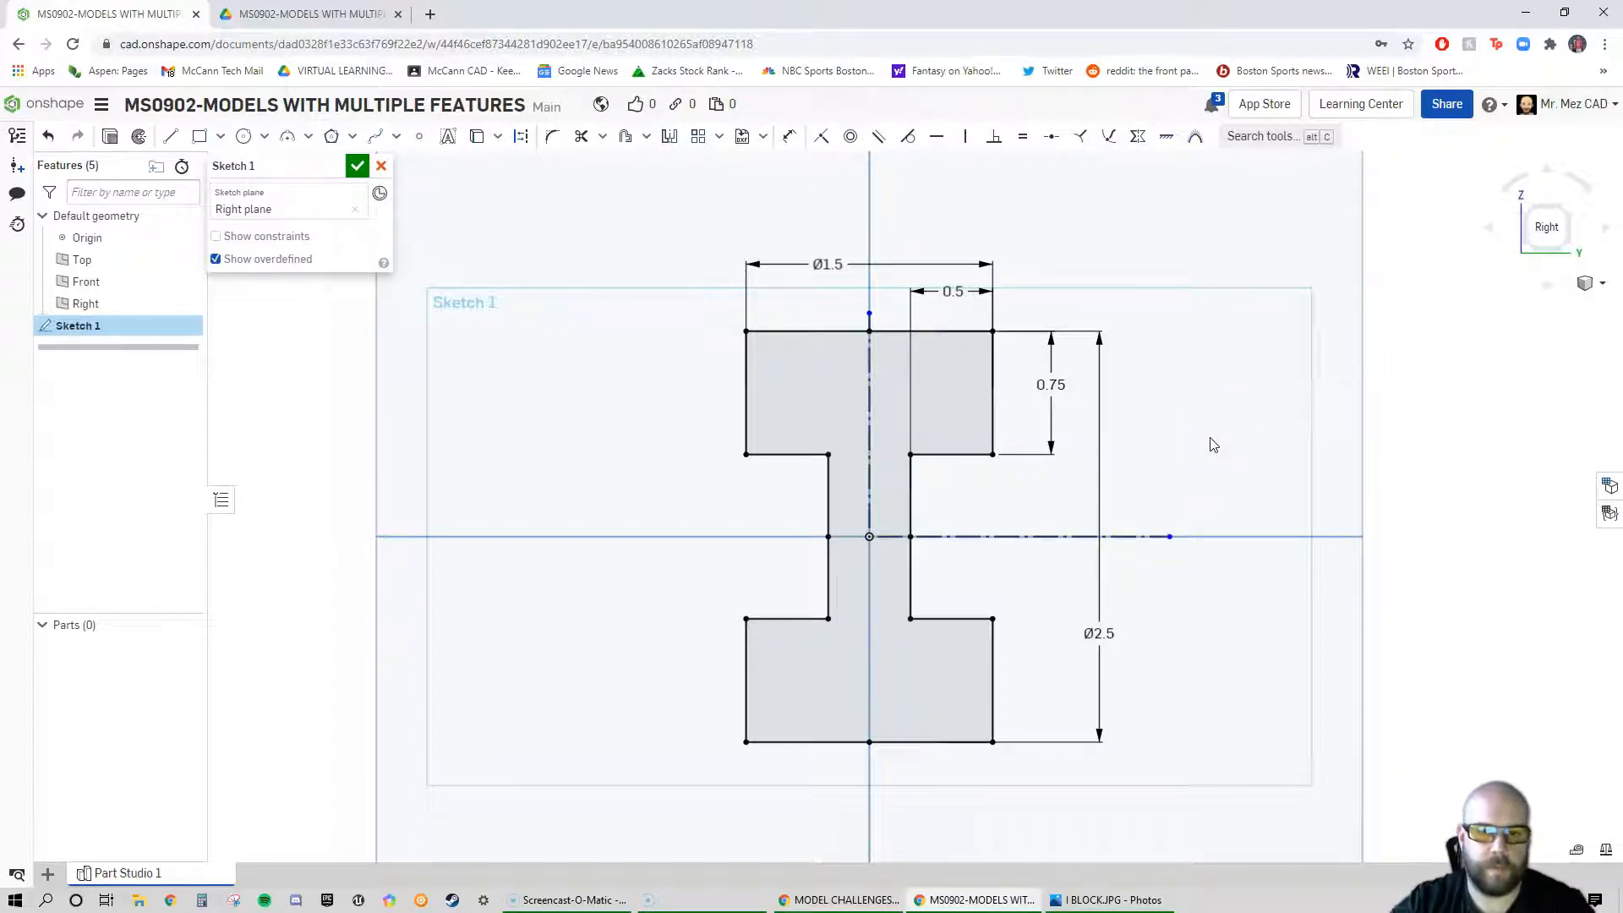
# Undo the mirrors, the dimensions and the quarter profile's lines, back to the two construction lines
pyautogui.hotkey('ctrl', 'z')
pyautogui.hotkey('ctrl', 'z')
pyautogui.hotkey('ctrl', 'z')
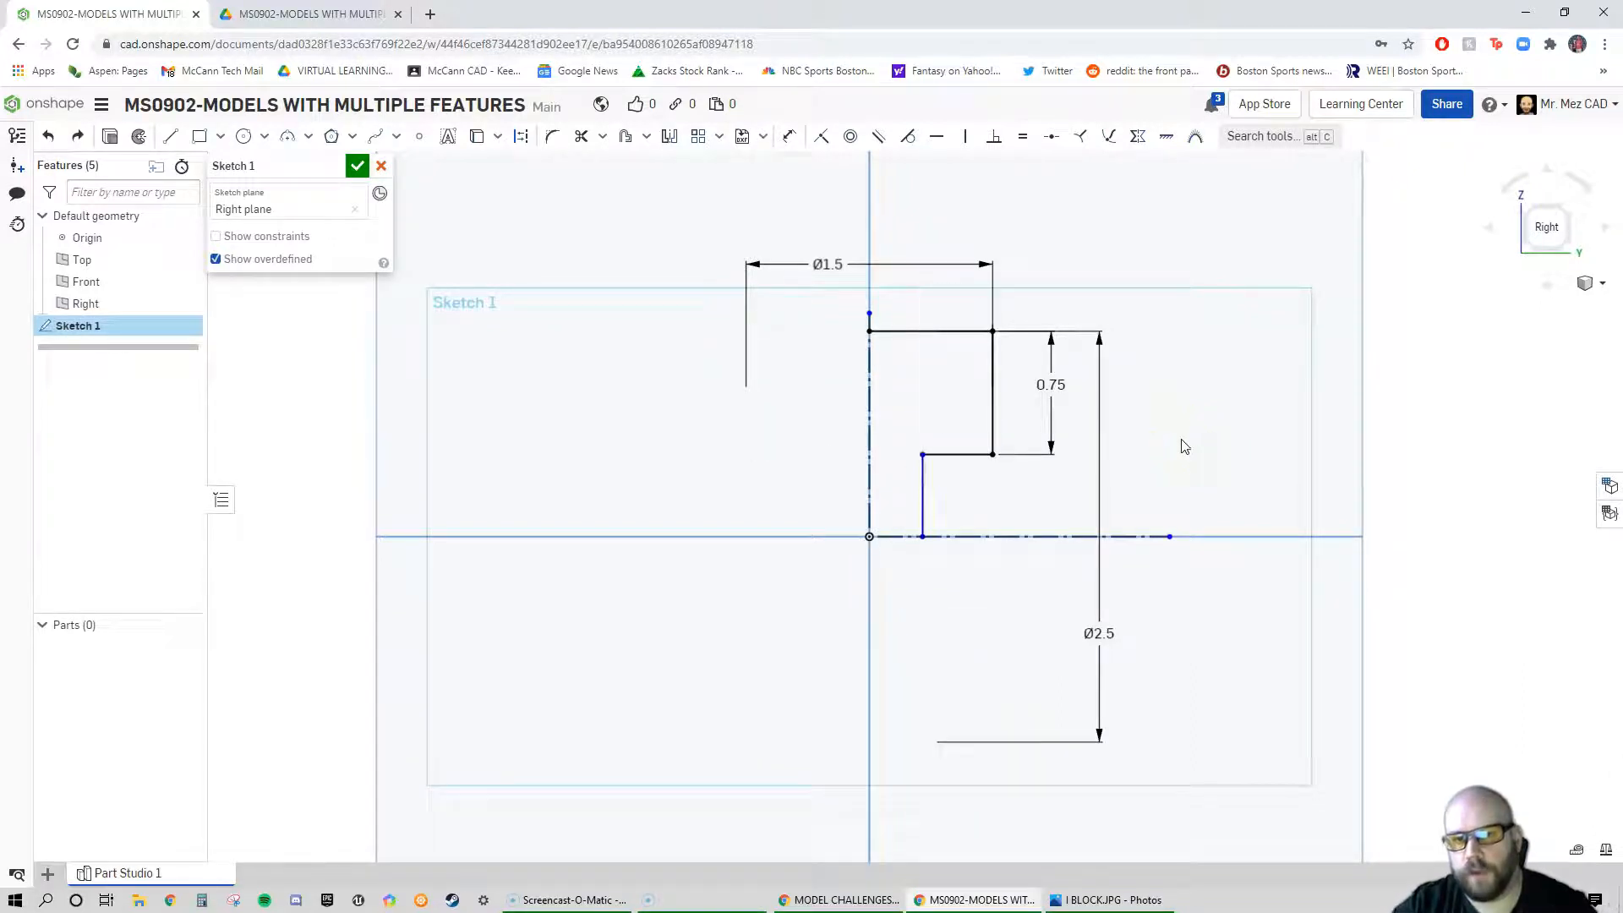
pyautogui.hotkey('ctrl', 'z')
pyautogui.hotkey('ctrl', 'z')
pyautogui.hotkey('ctrl', 'z')
pyautogui.hotkey('ctrl', 'z')
pyautogui.hotkey('ctrl', 'z')
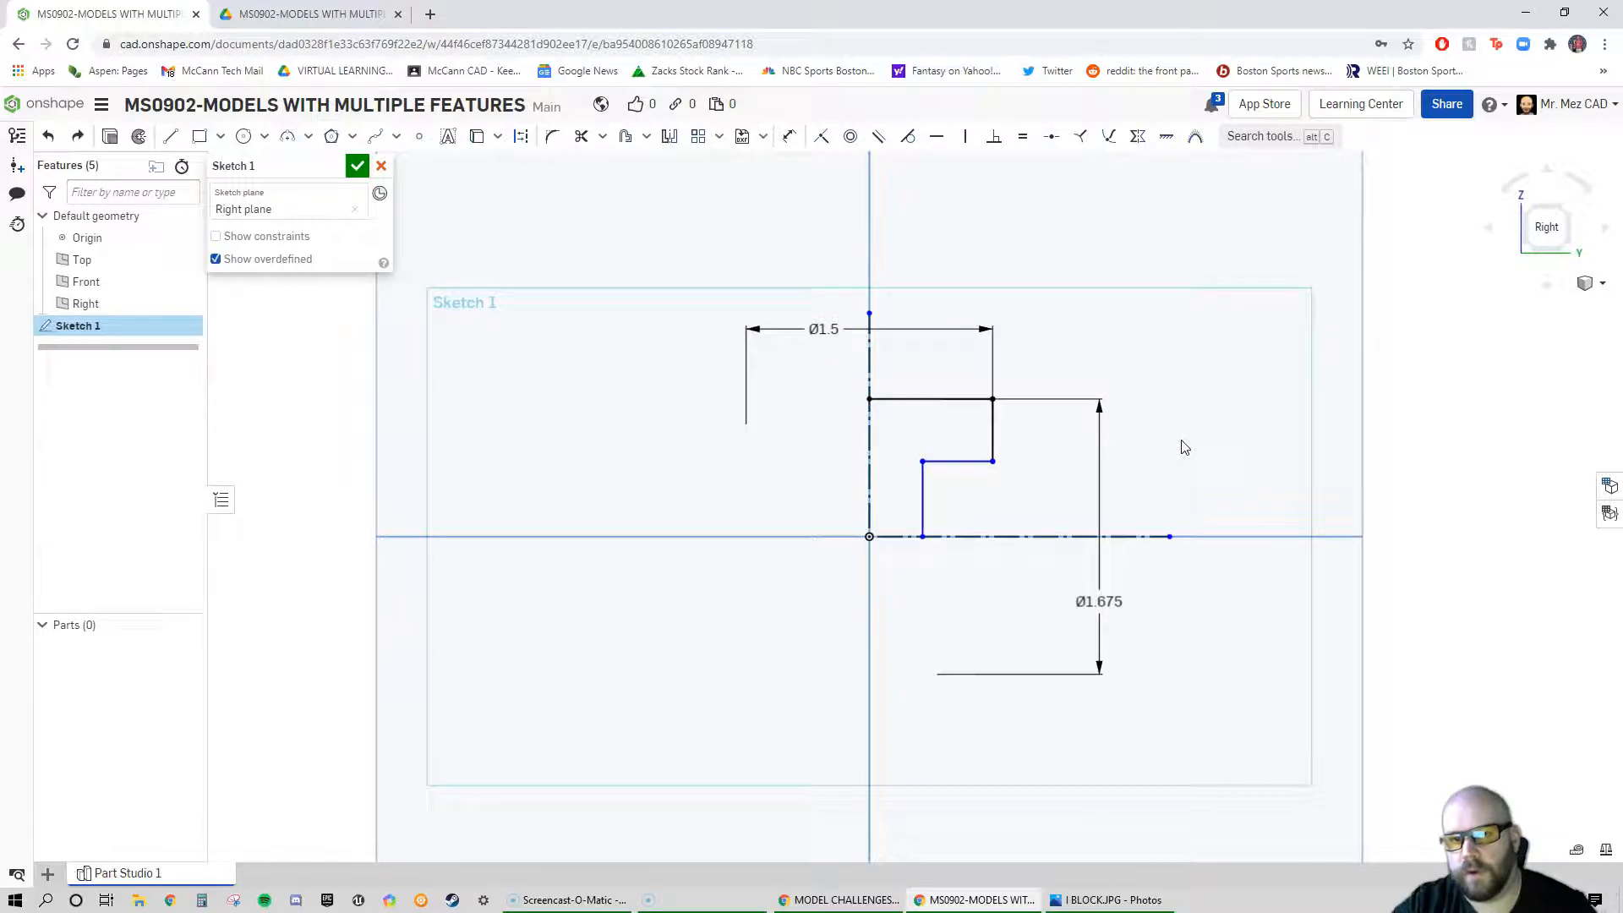
pyautogui.hotkey('ctrl', 'z')
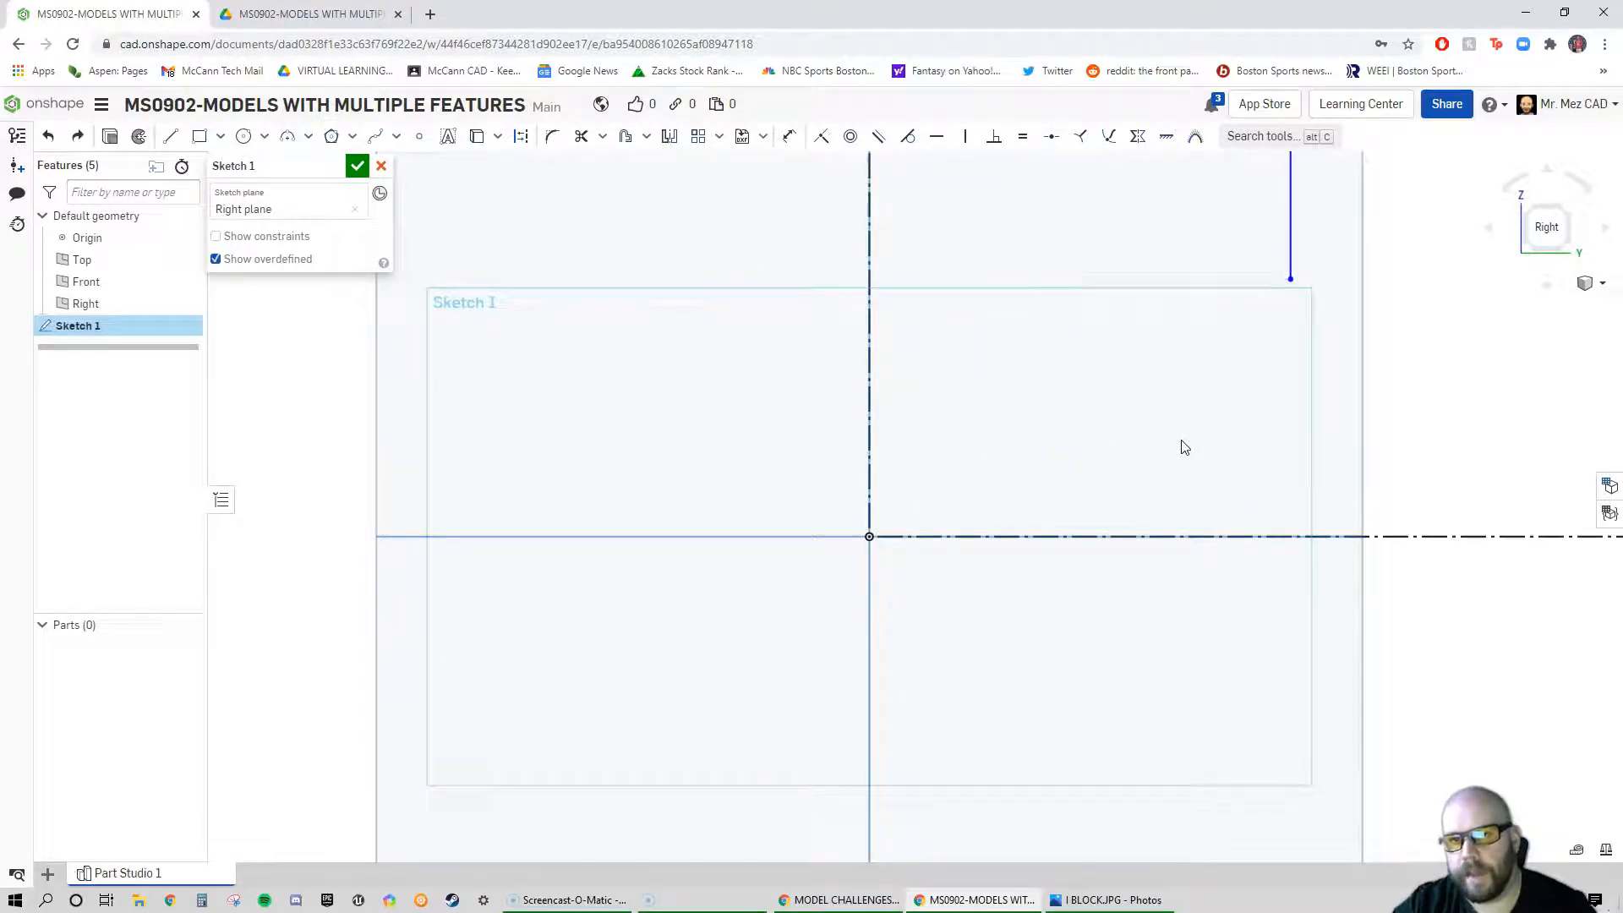
# Sketch a top edge about 5.08 in wide across the vertical construction line, and continue it down the I profile's right side
pyautogui.scroll(3, 1177, 453)
pyautogui.scroll(-3, 1043, 598)
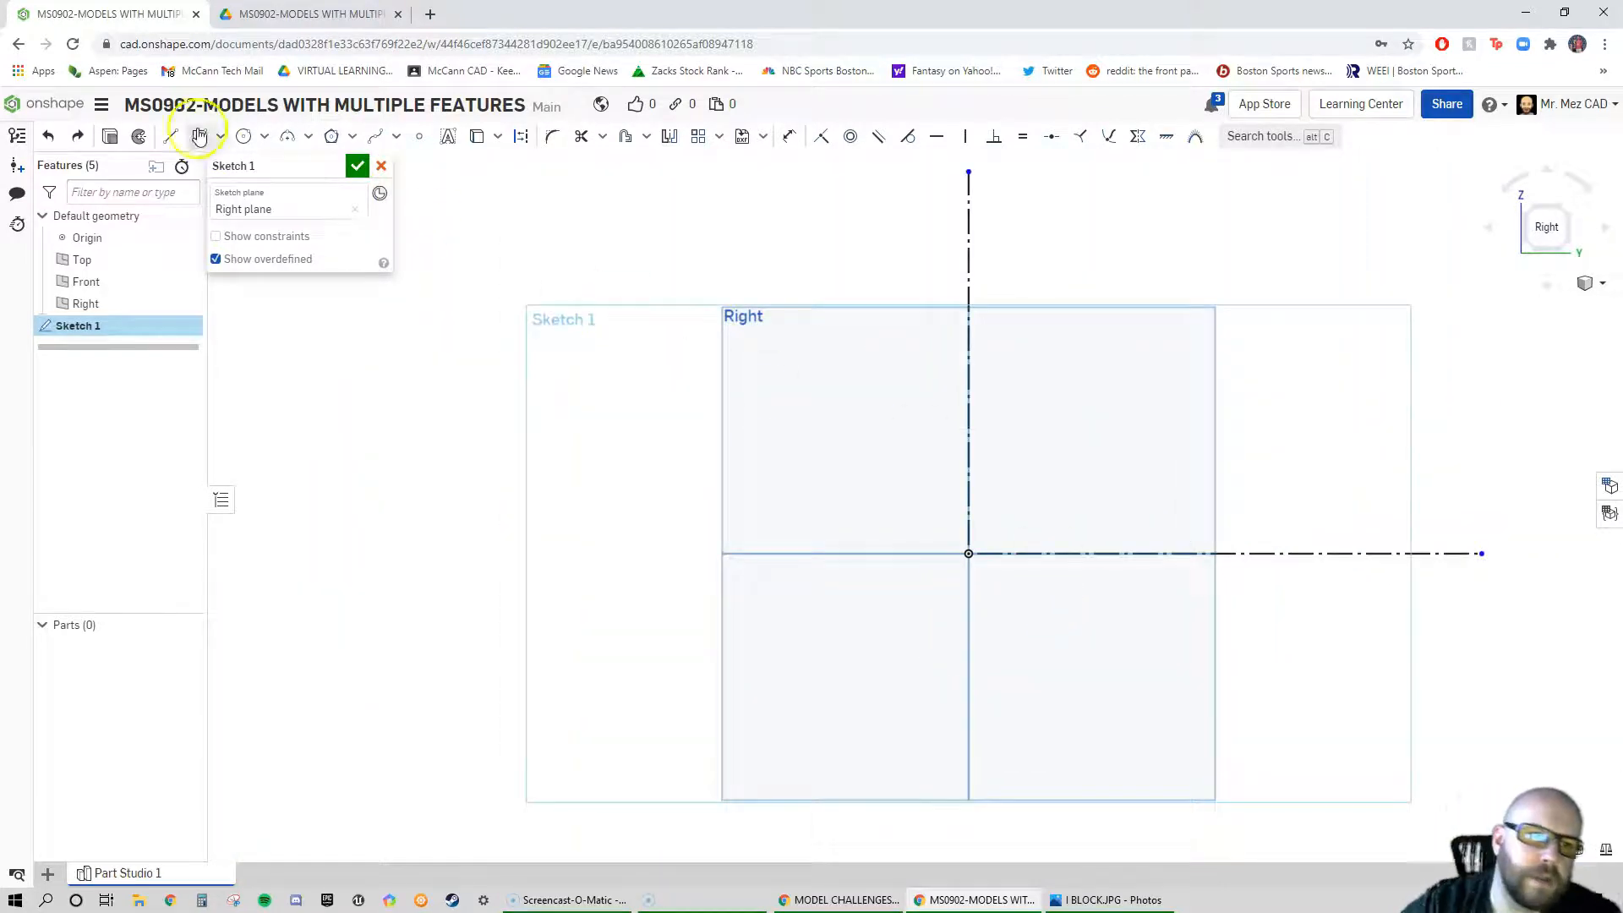
pyautogui.click(747, 289)
pyautogui.click(1165, 289)
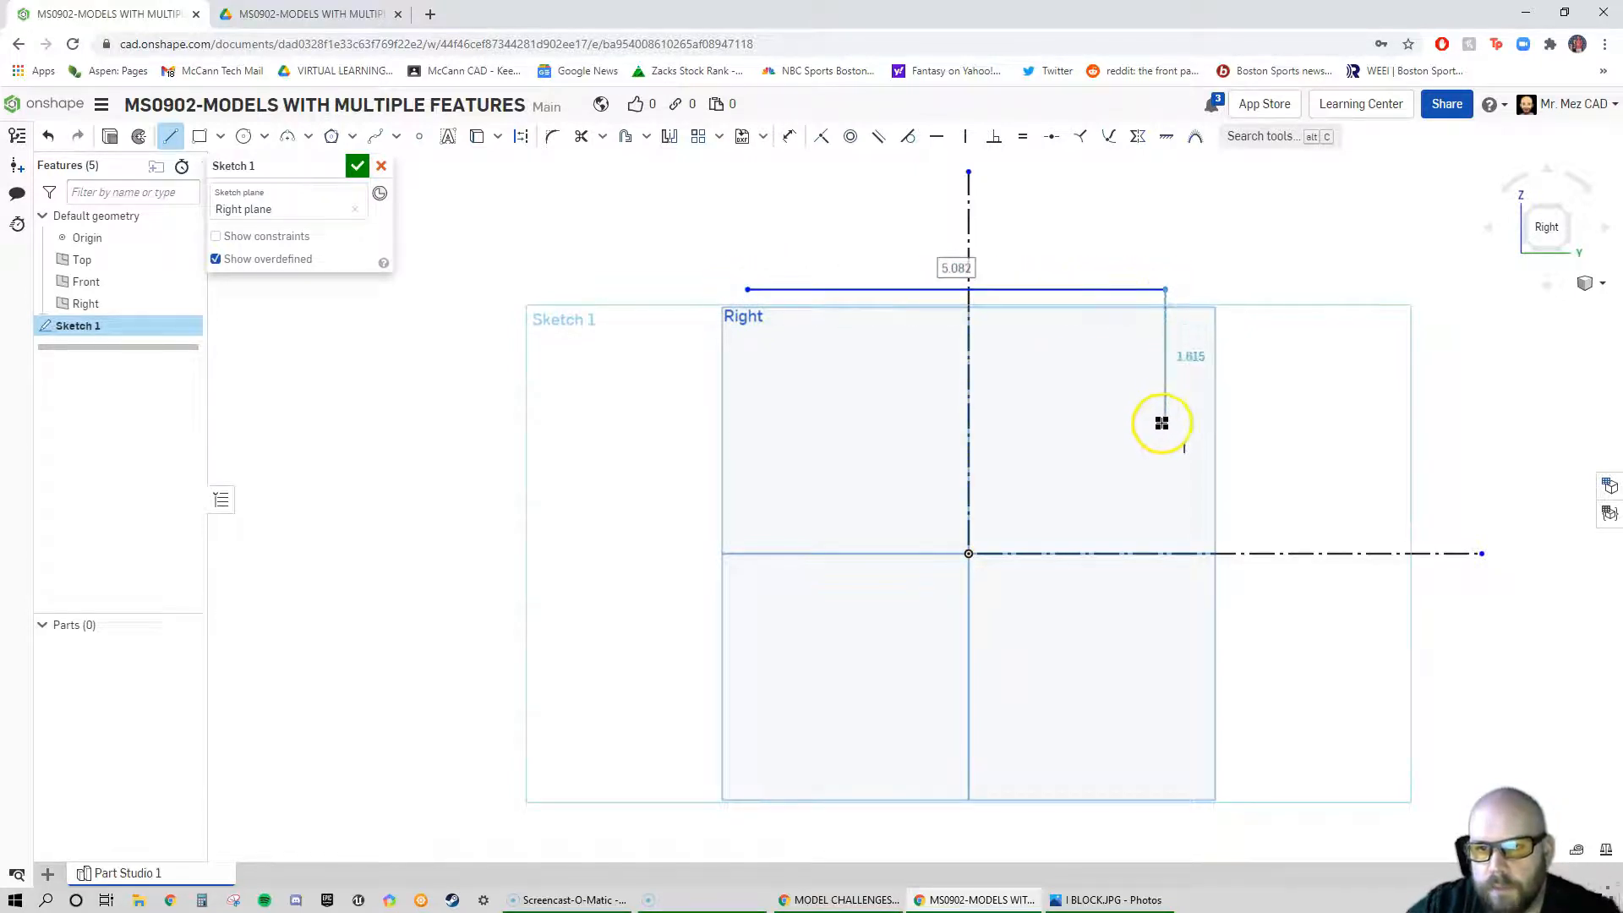
pyautogui.click(1107, 434)
pyautogui.click(1055, 424)
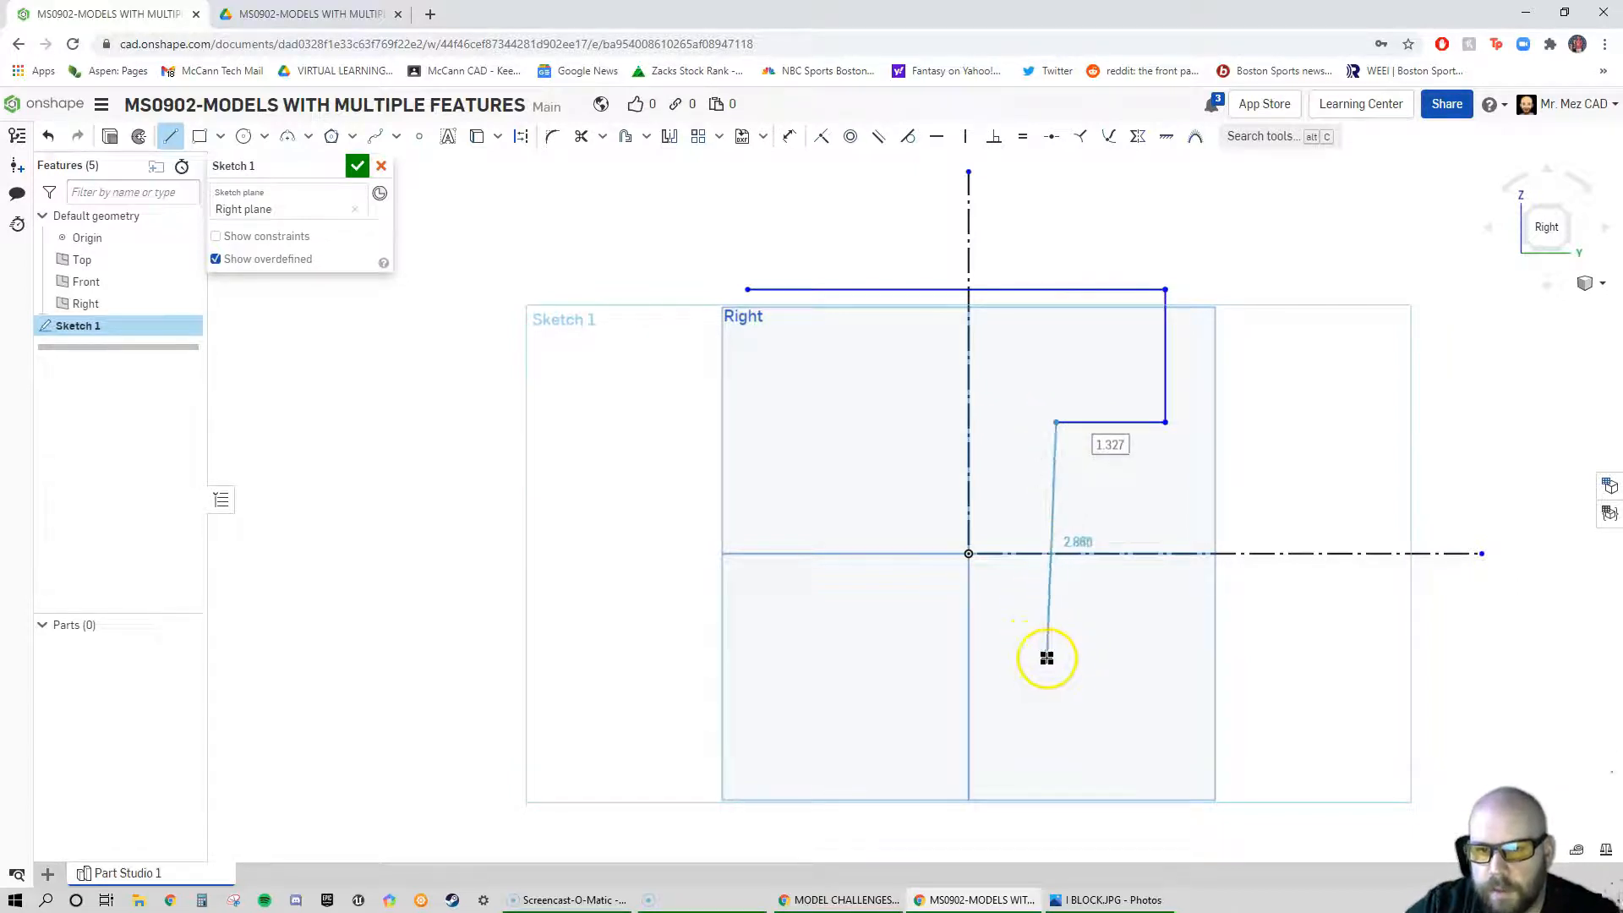
pyautogui.click(1055, 661)
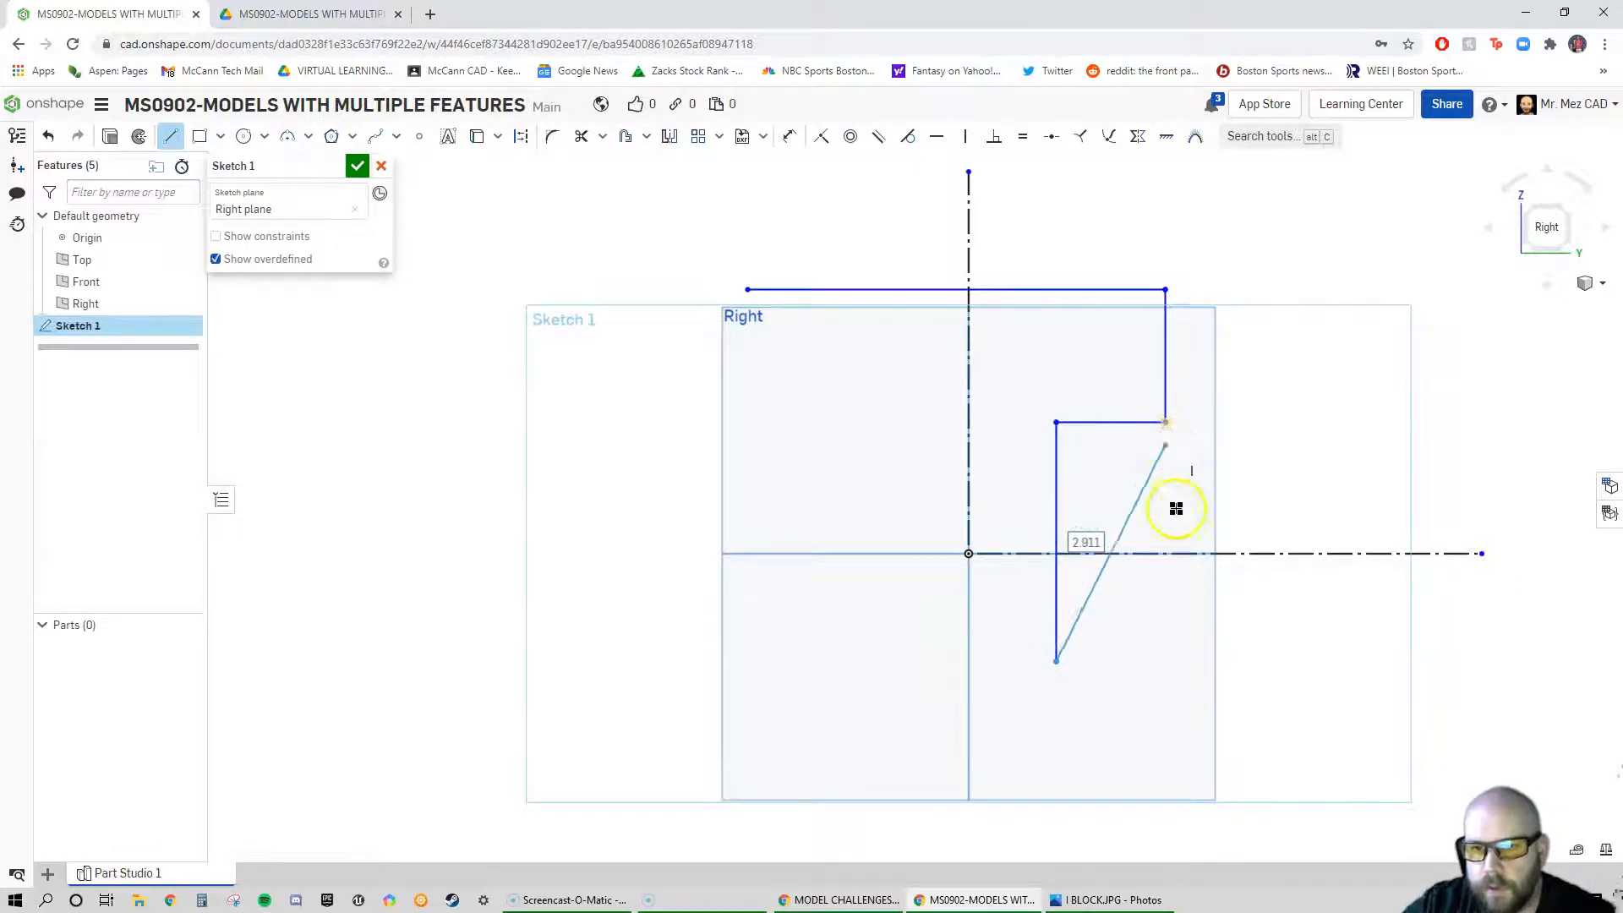
pyautogui.click(1165, 661)
pyautogui.click(1166, 776)
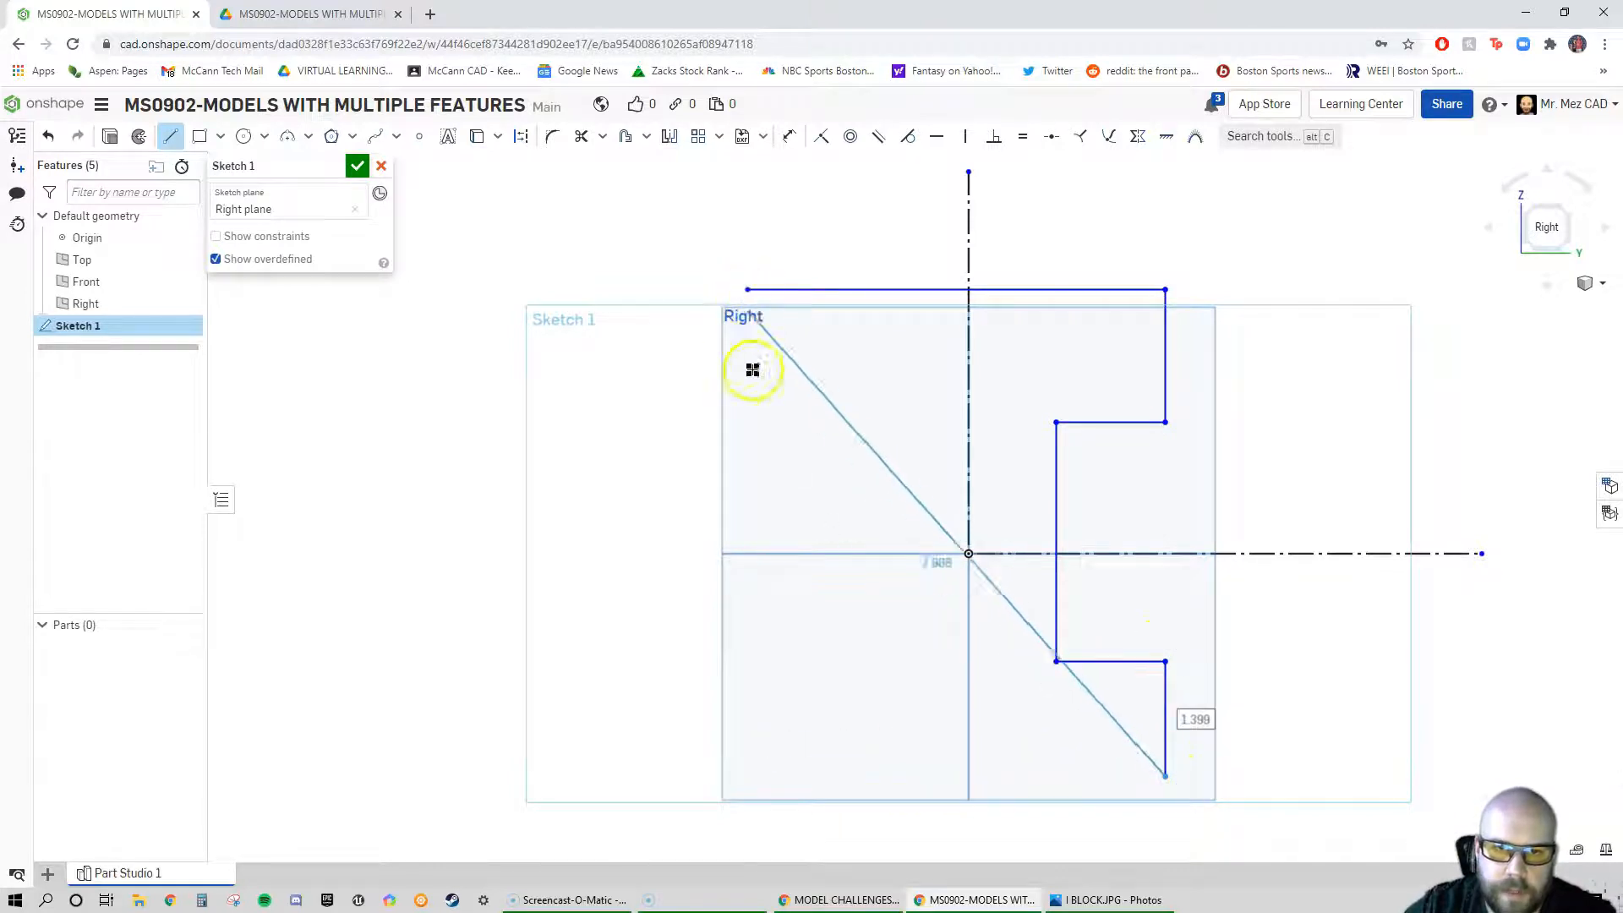
# Close the I outline with a bottom edge about 5.08 in wide and the stepped left side up to the top edge's start
pyautogui.click(748, 776)
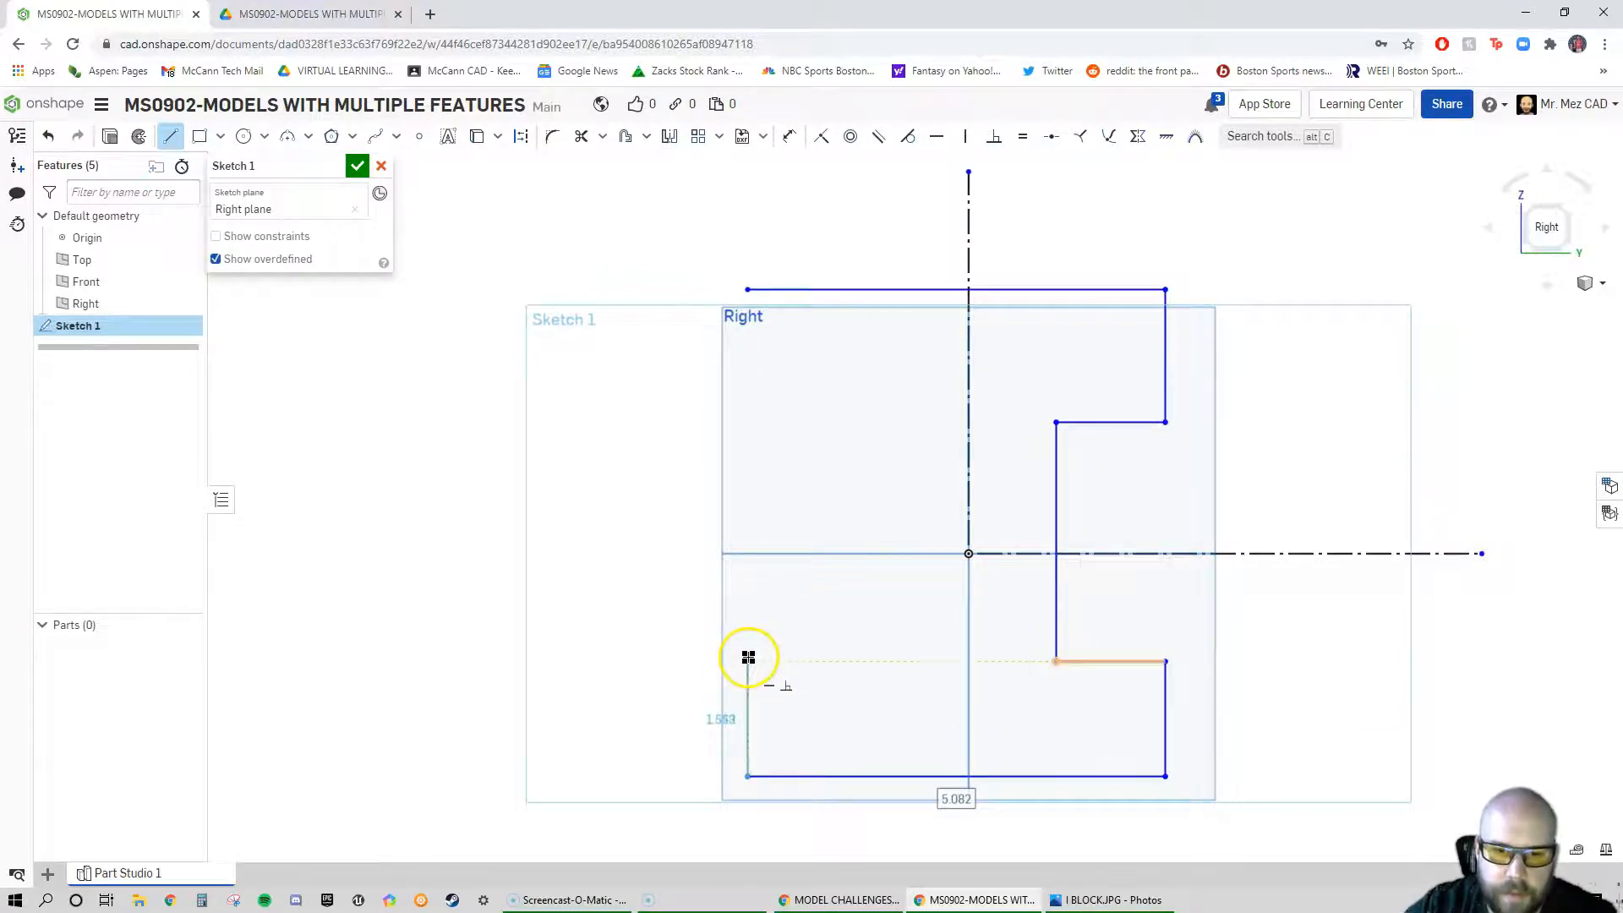
pyautogui.click(748, 659)
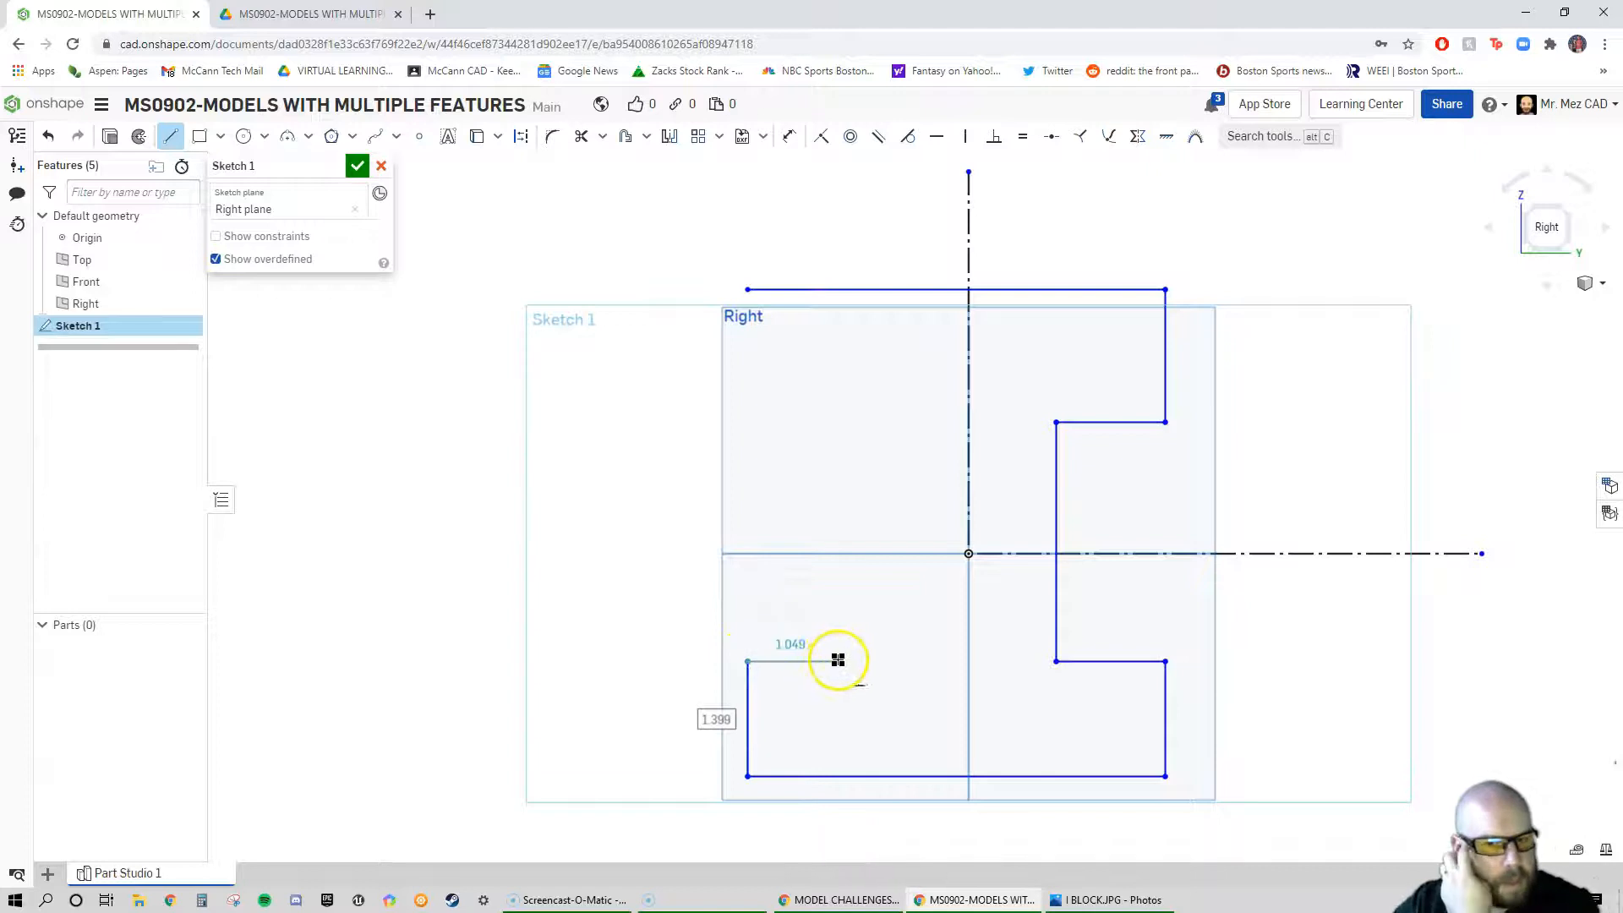
pyautogui.click(845, 660)
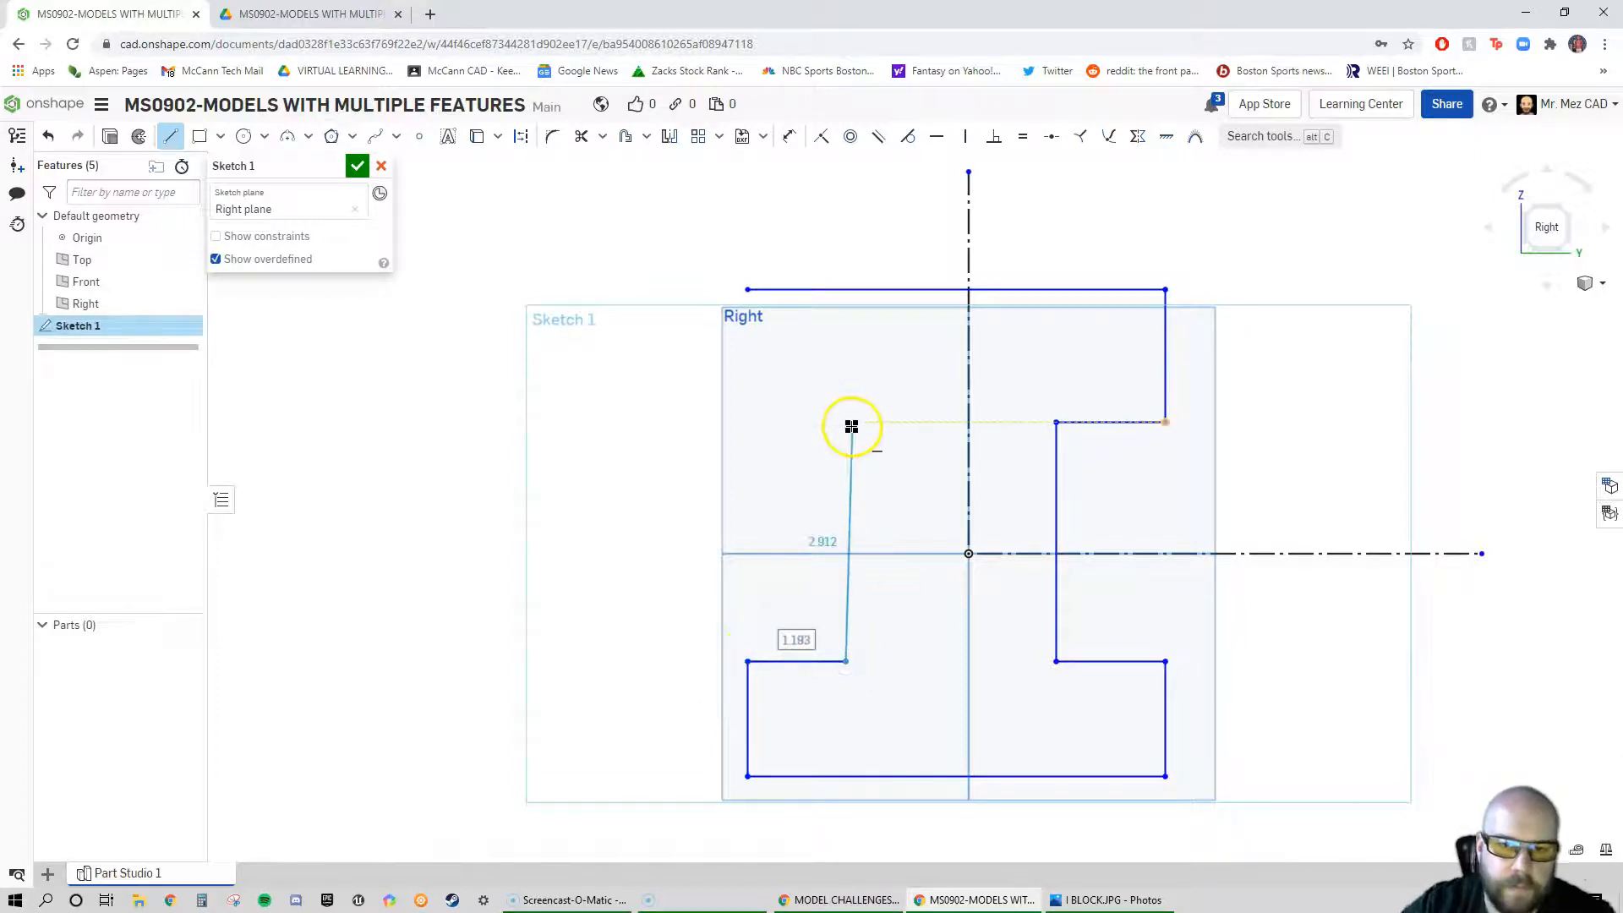
pyautogui.click(846, 423)
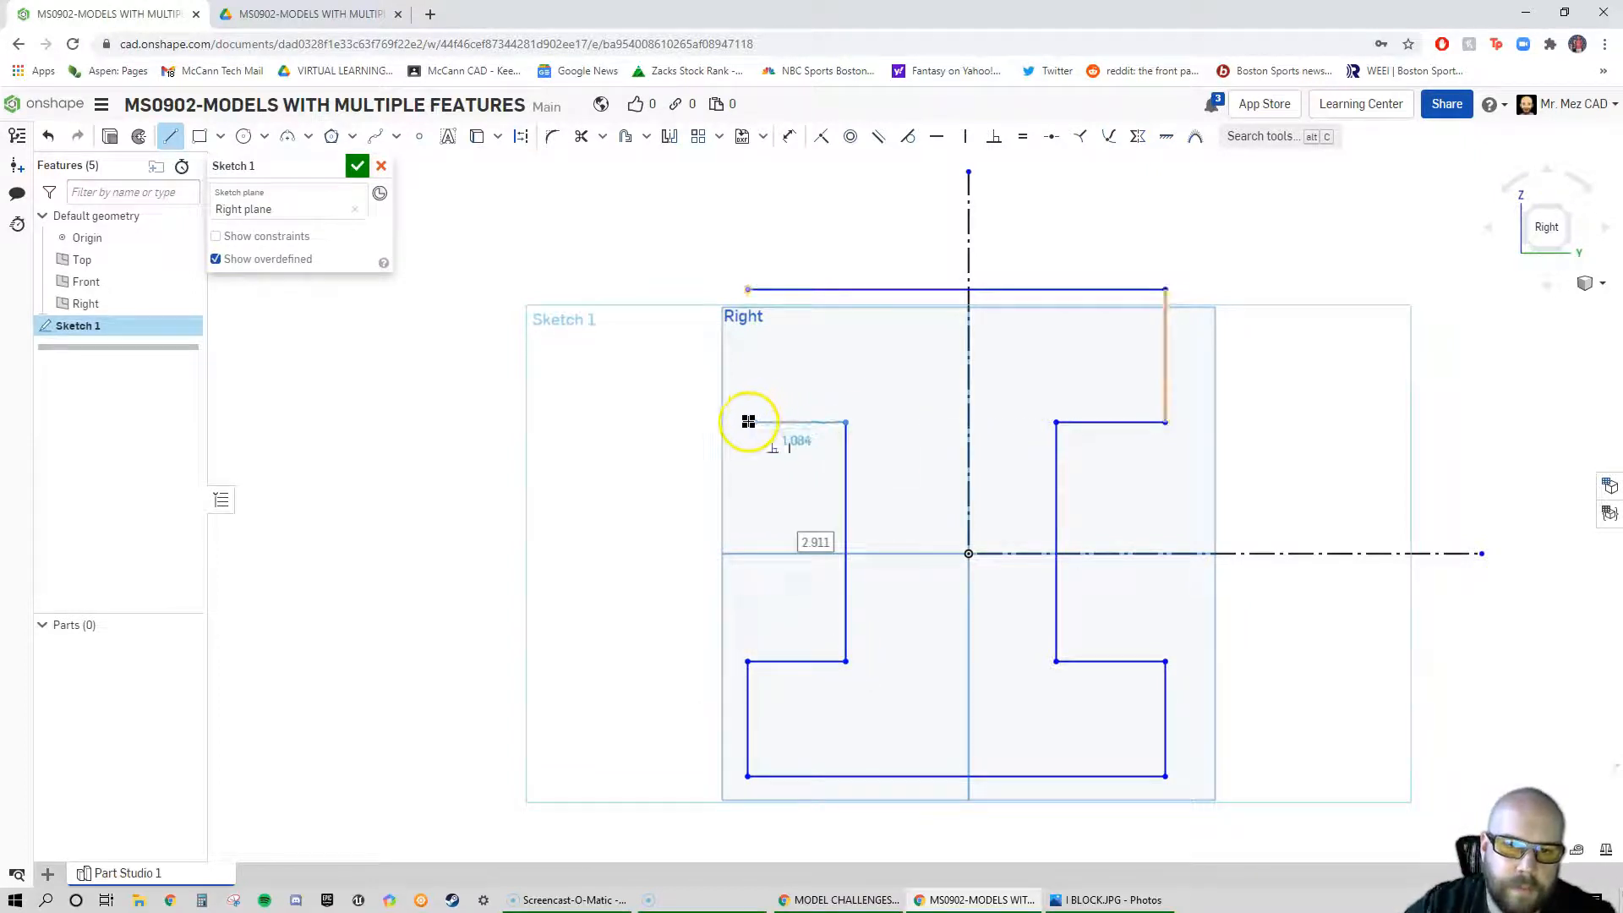
pyautogui.click(747, 421)
pyautogui.click(747, 289)
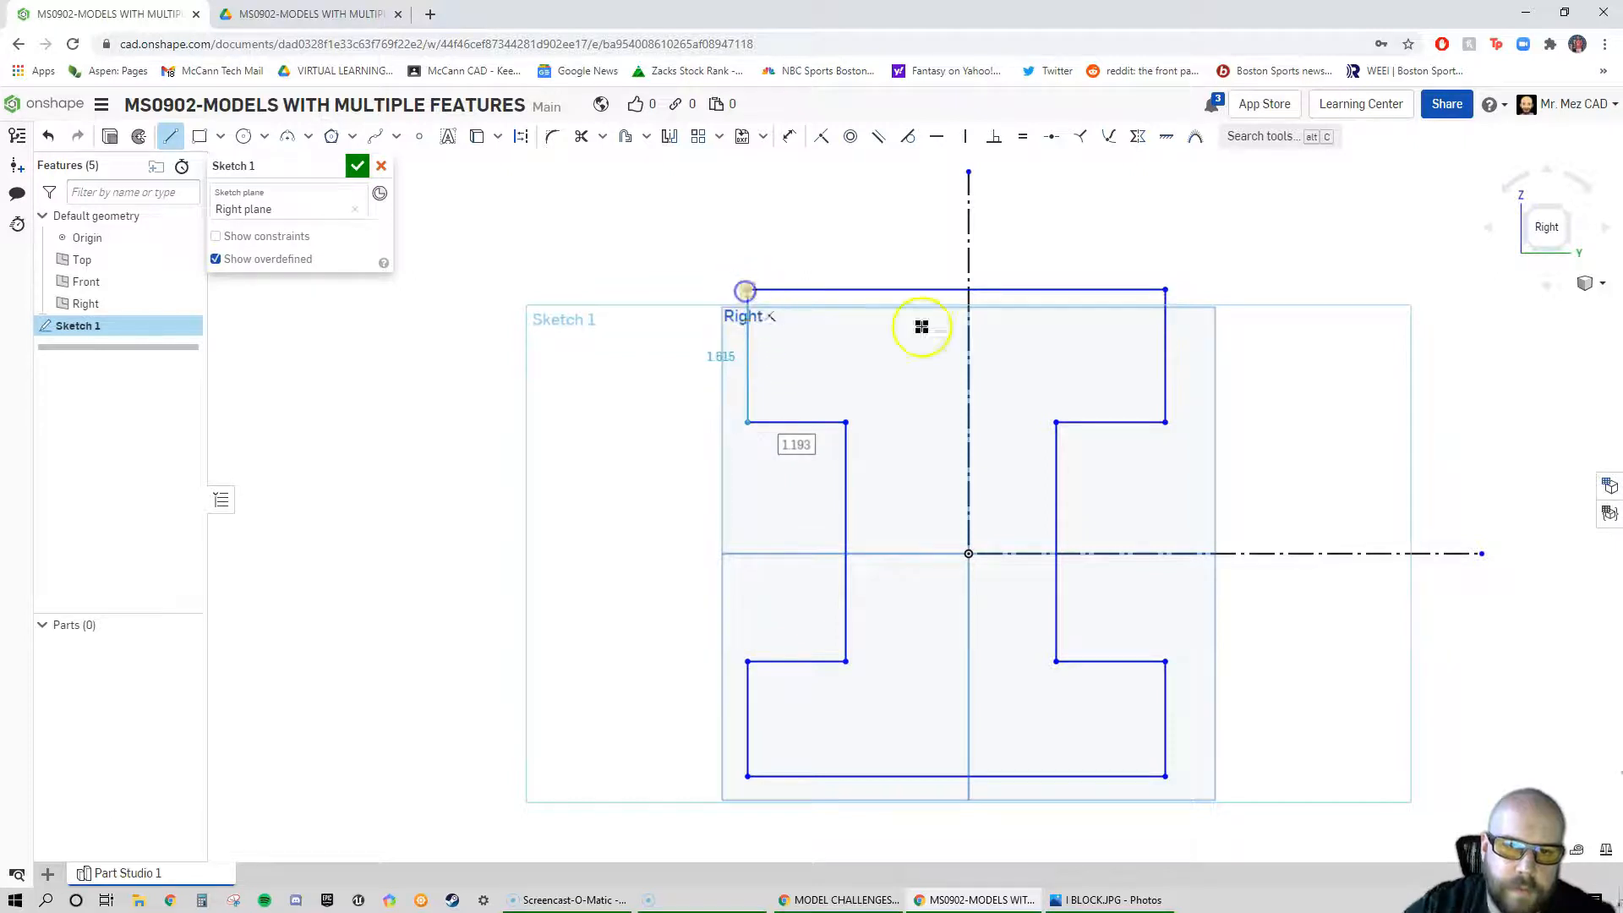
pyautogui.press('Escape')
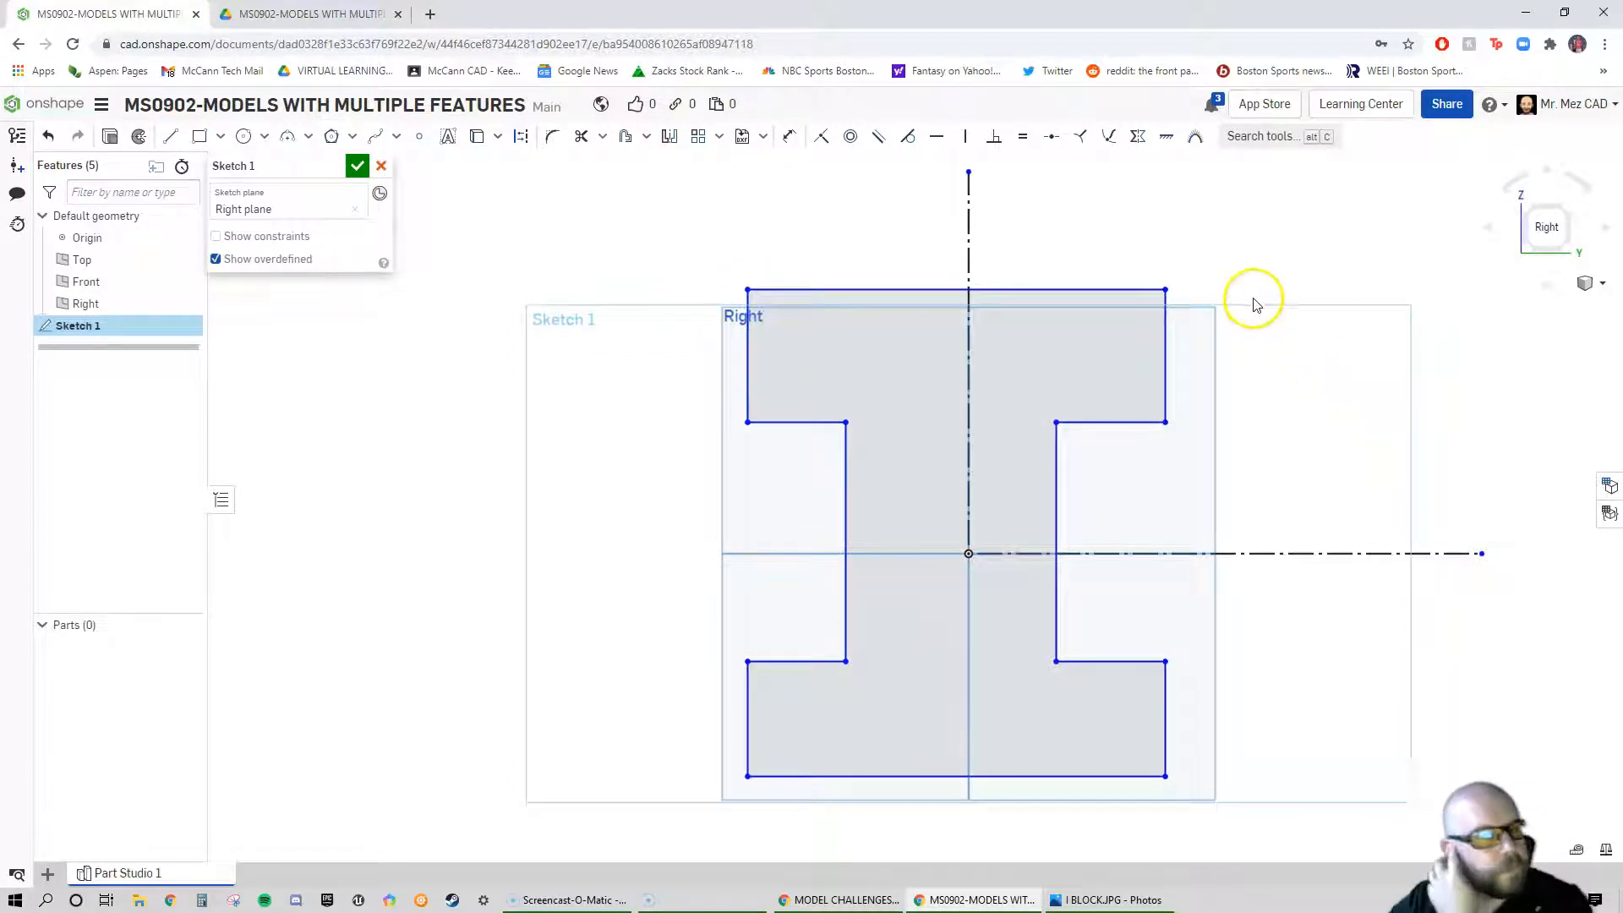
# Make the top flange's outer corners and the web's upper corners symmetric about the vertical construction line
pyautogui.click(1137, 137)
pyautogui.click(1164, 289)
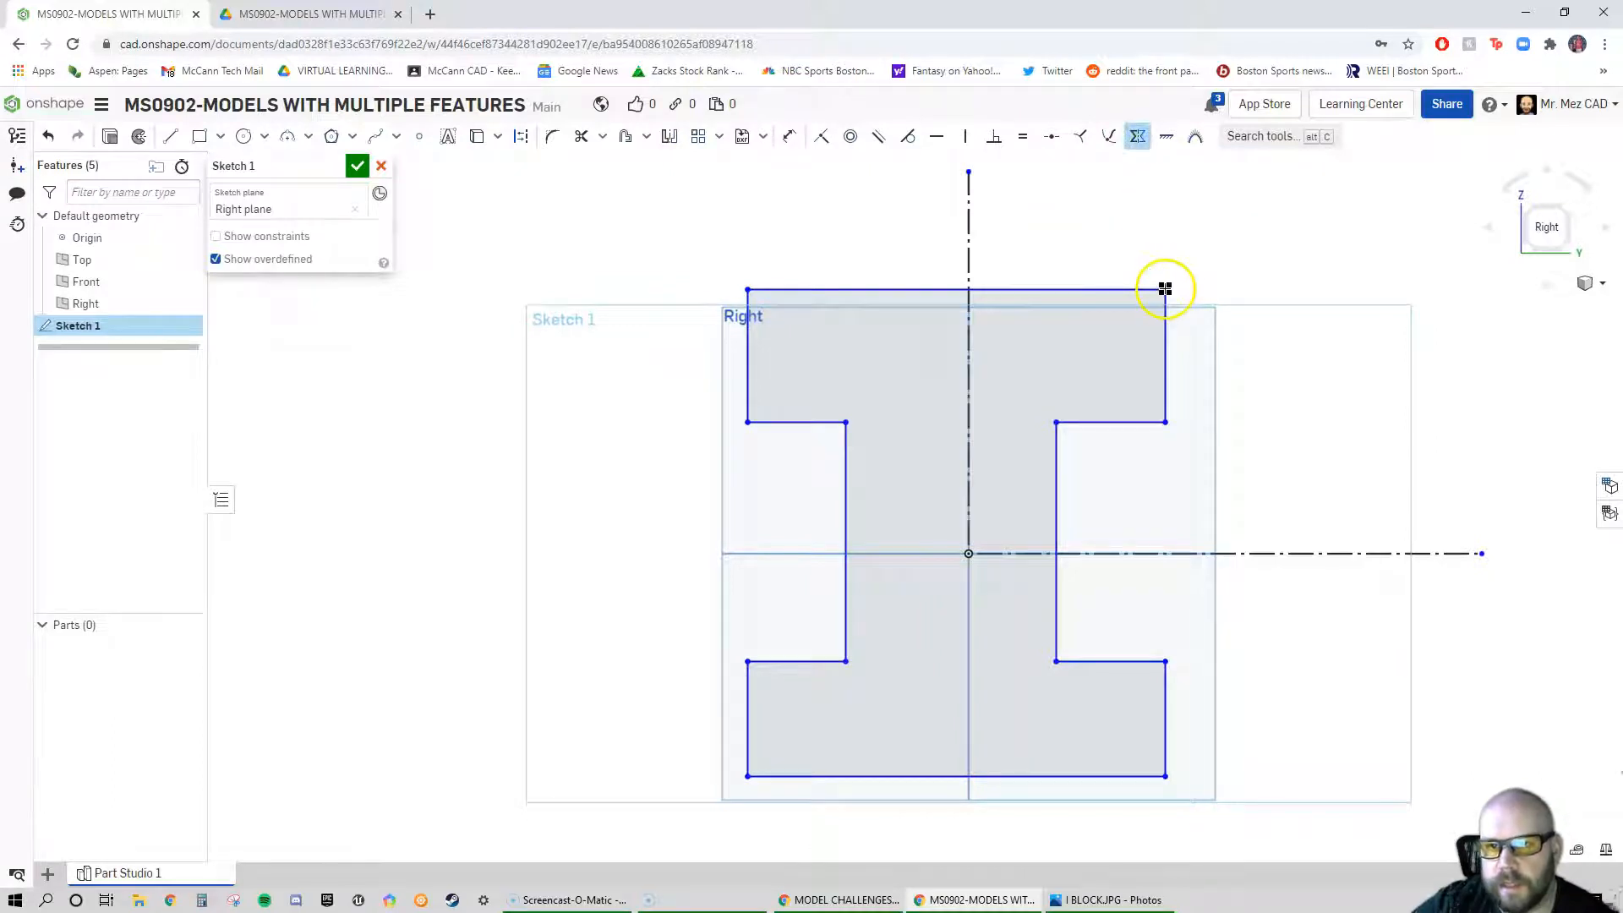
pyautogui.click(969, 209)
pyautogui.click(746, 289)
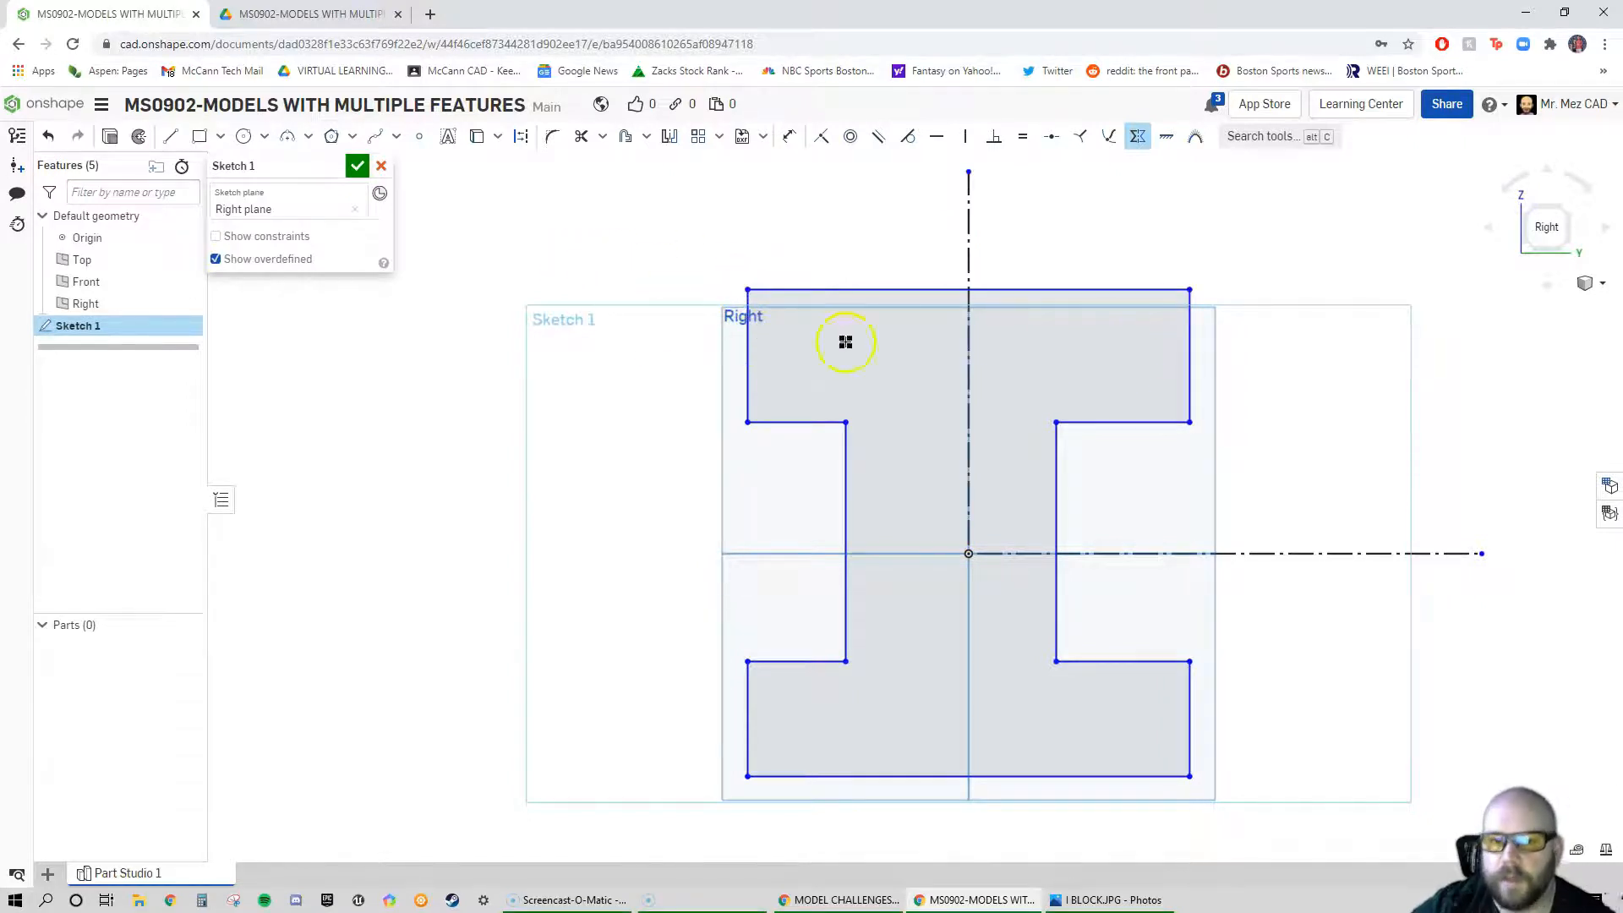
pyautogui.click(1054, 421)
pyautogui.click(964, 411)
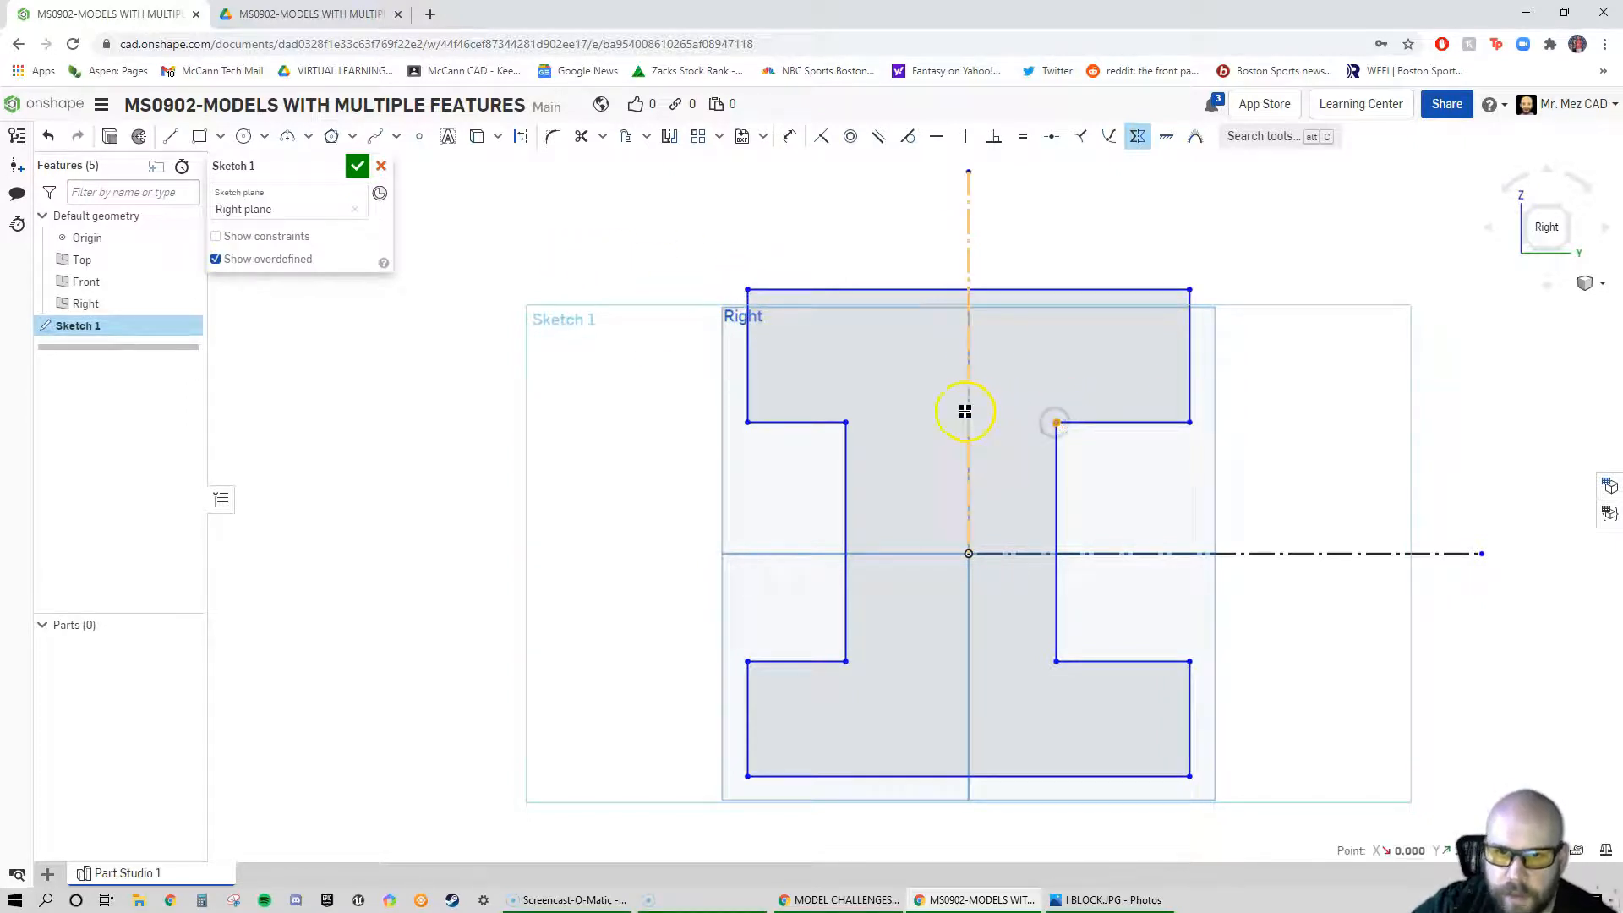
pyautogui.click(844, 421)
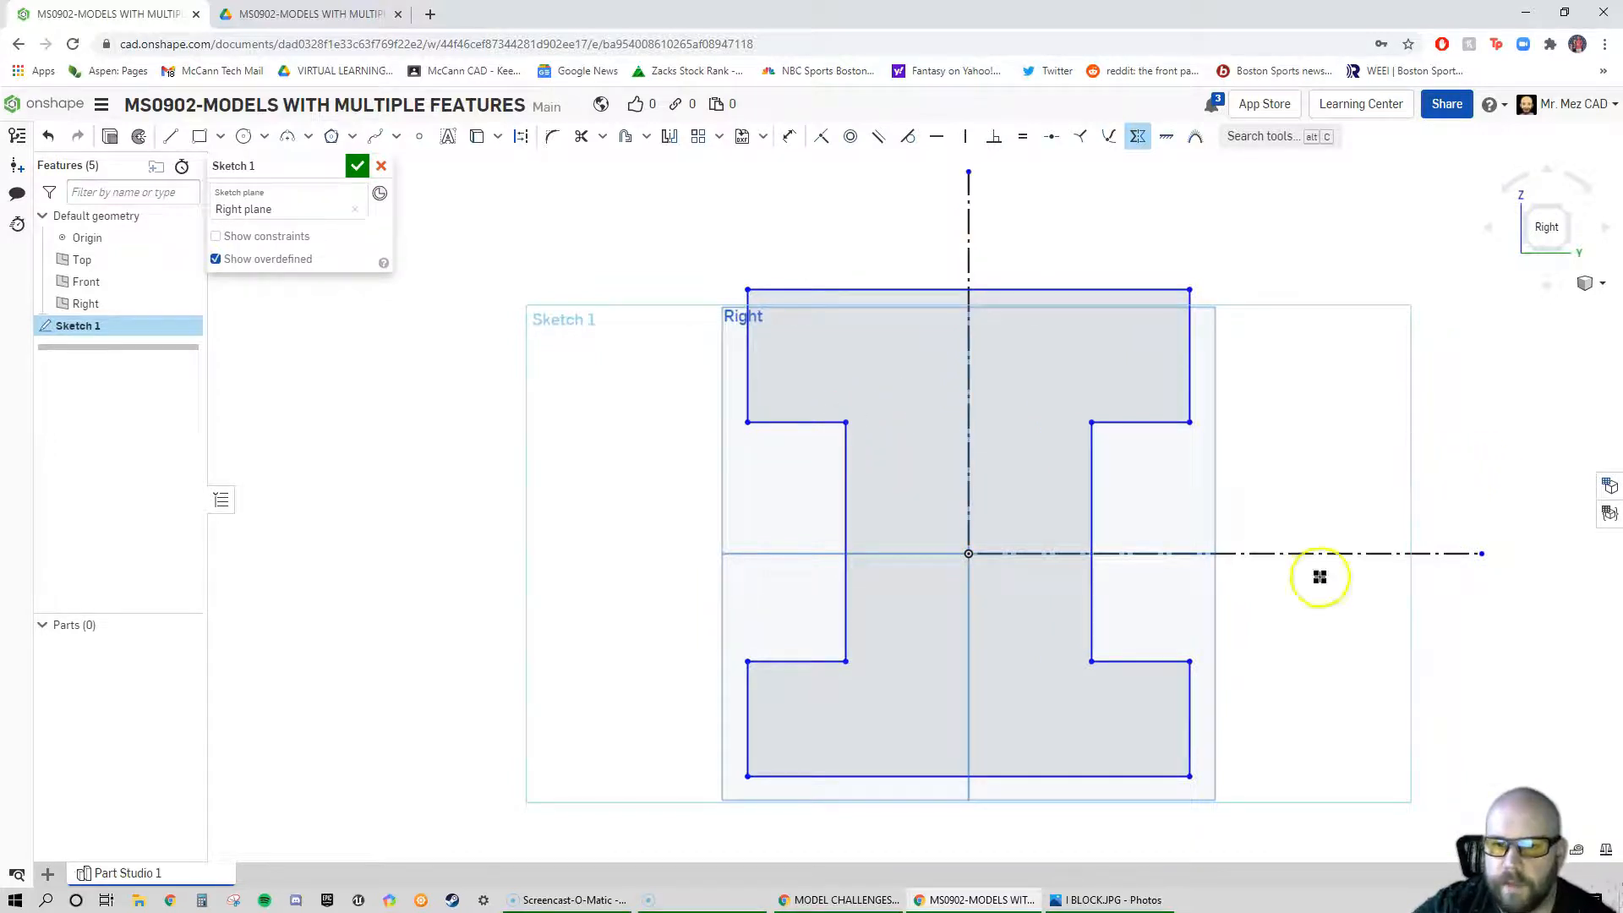
# Make the right-hand outer flange corners and inner web corners symmetric about the horizontal construction line
pyautogui.click(1235, 554)
pyautogui.click(1200, 298)
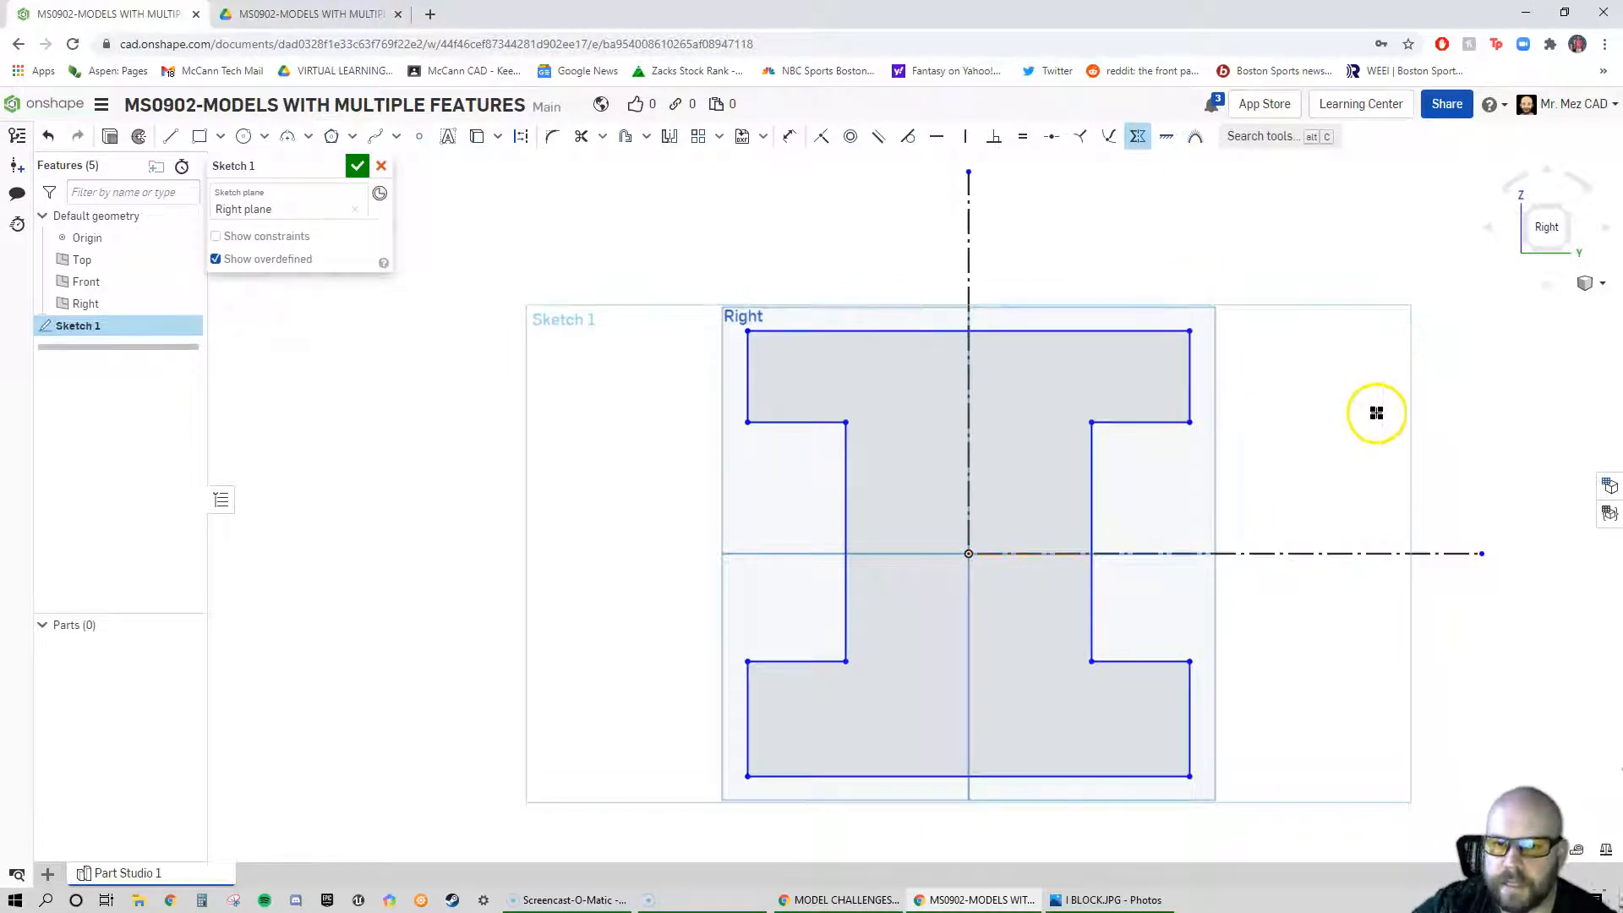
pyautogui.click(1091, 661)
pyautogui.click(1152, 554)
pyautogui.click(1099, 418)
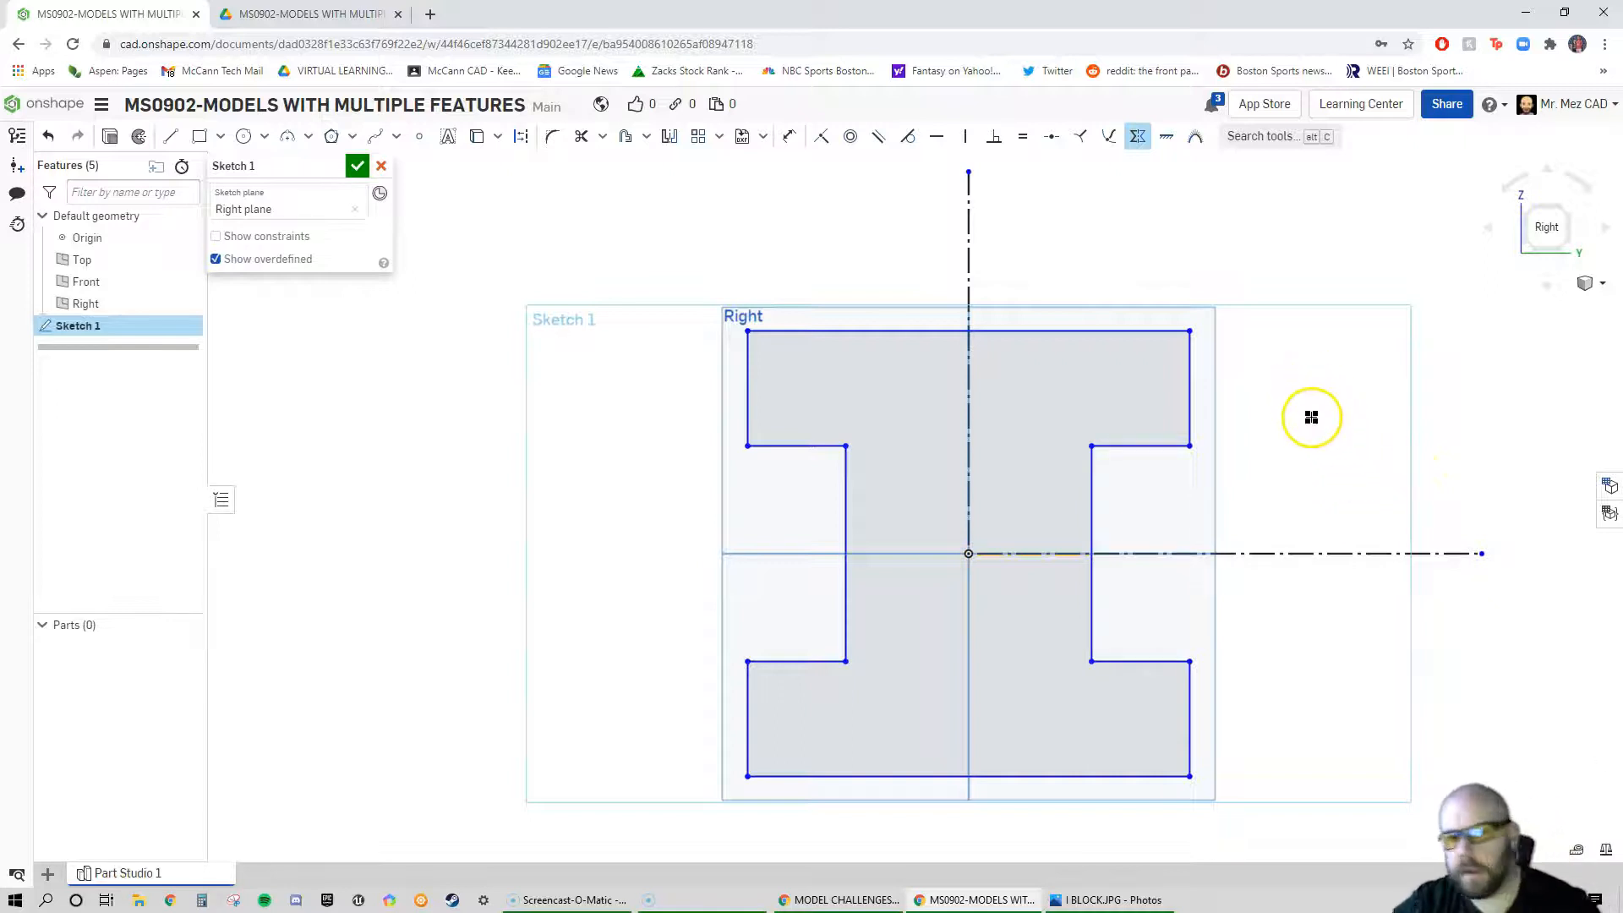
# Dimension the profile's top edge as 1.5 in, placed above the profile
pyautogui.click(1096, 315)
pyautogui.click(1059, 218)
pyautogui.write('1.5')
pyautogui.press('Return')
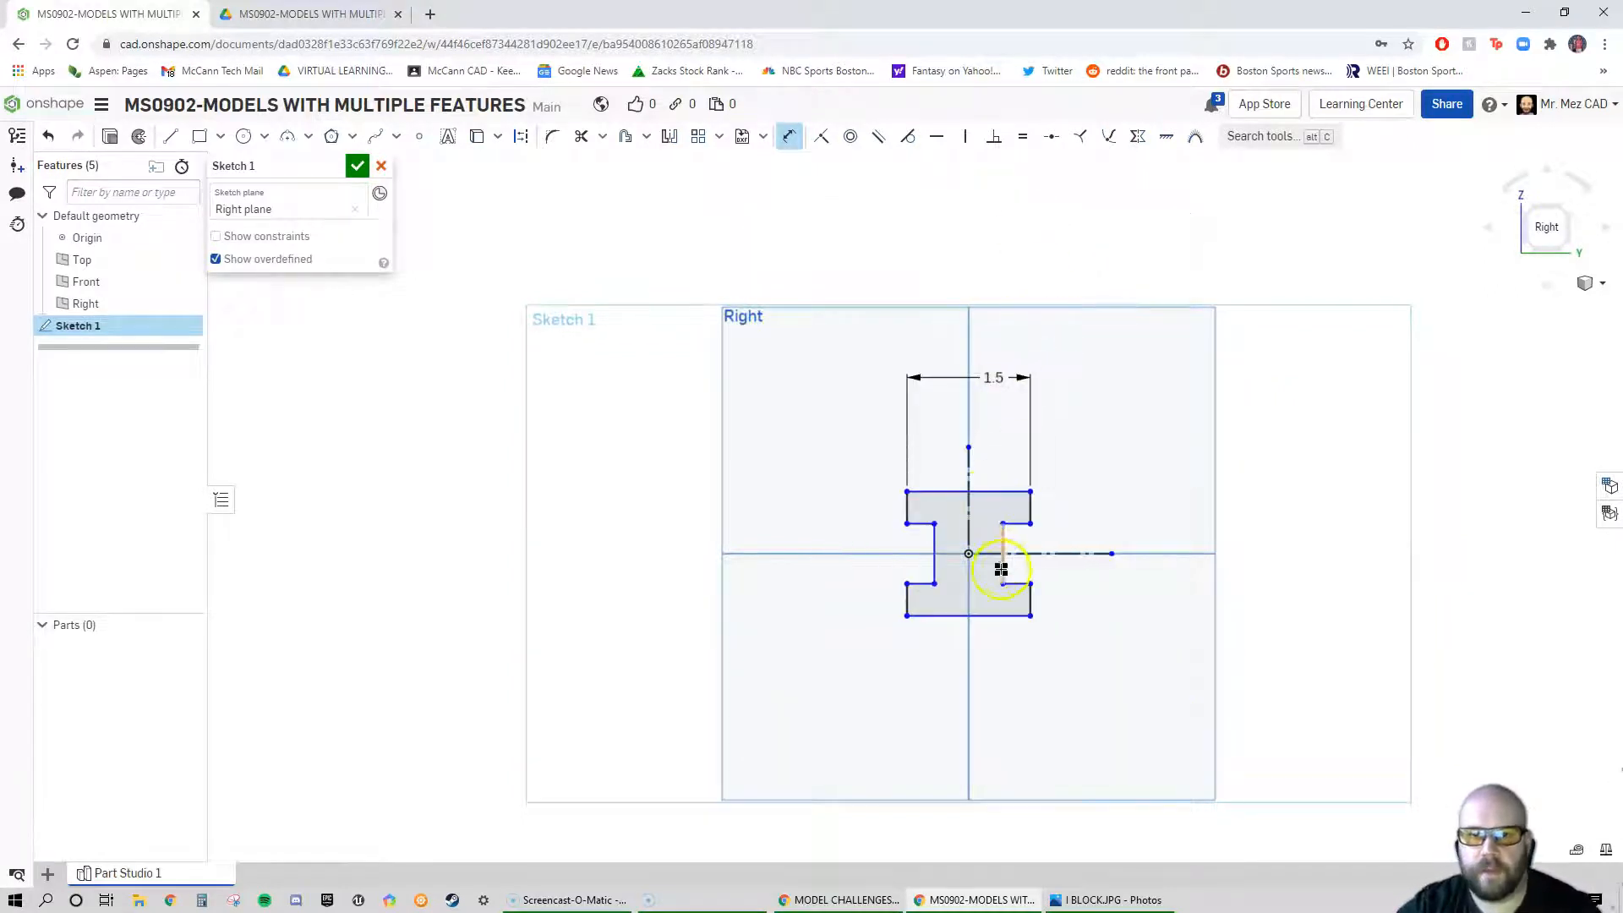
# Dimension the overall height between the profile's top and bottom edges, placed to the right of the profile
pyautogui.scroll(5, 1000, 569)
pyautogui.click(1034, 423)
pyautogui.click(1004, 672)
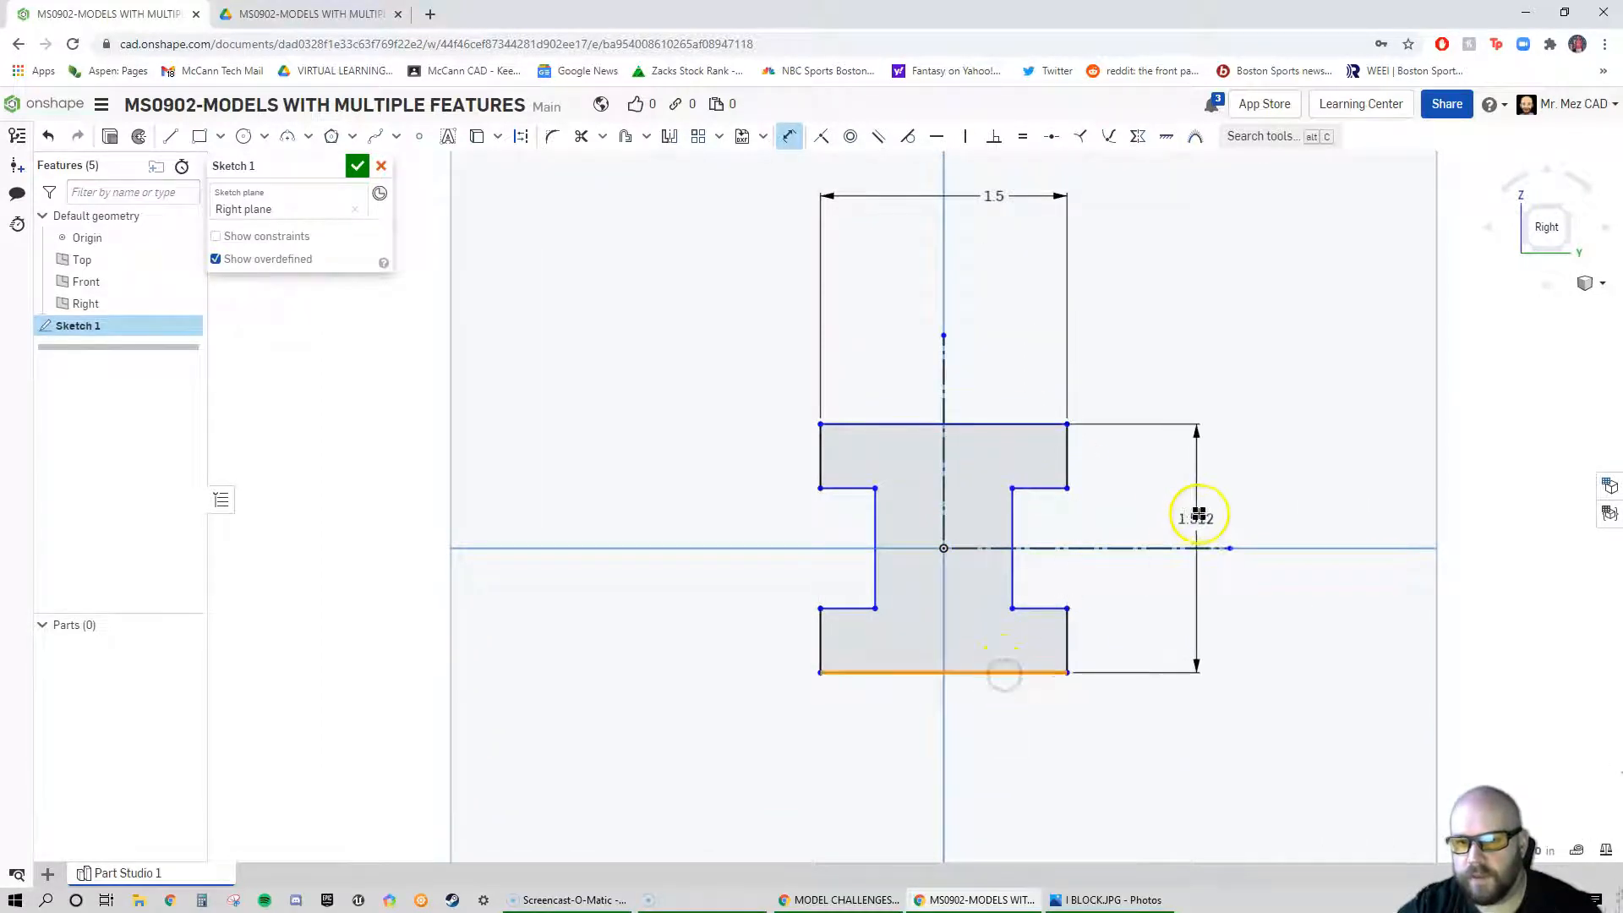
pyautogui.click(1198, 514)
# Try to set the profile's overall height to 2.5 in
pyautogui.write('2.5')
pyautogui.press('Return')
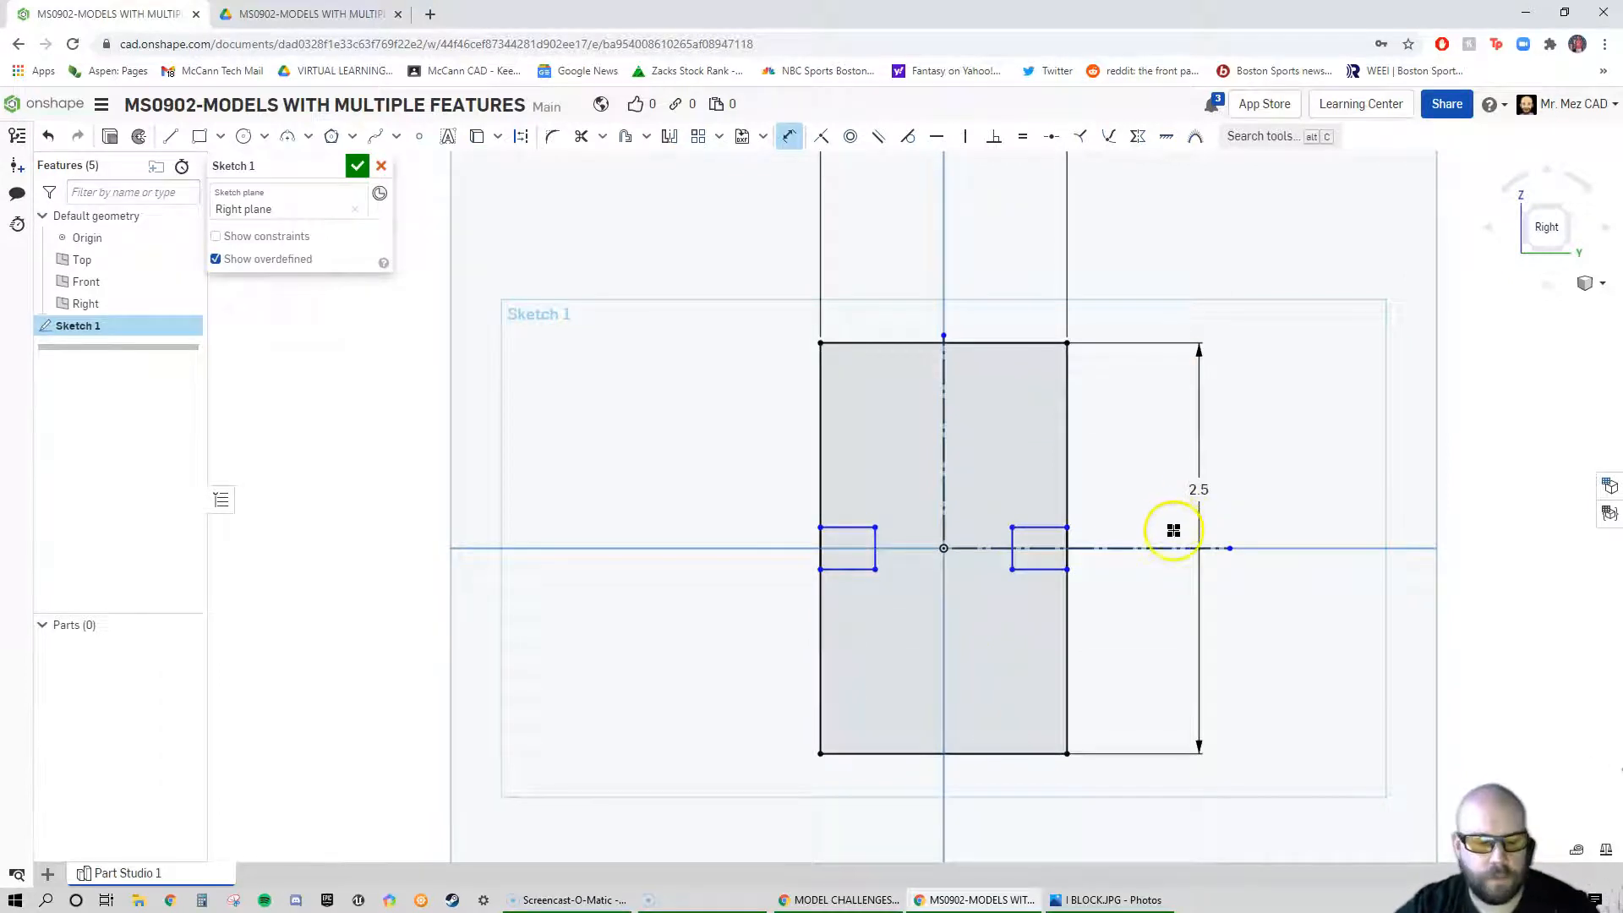
pyautogui.hotkey('ctrl', 'z')
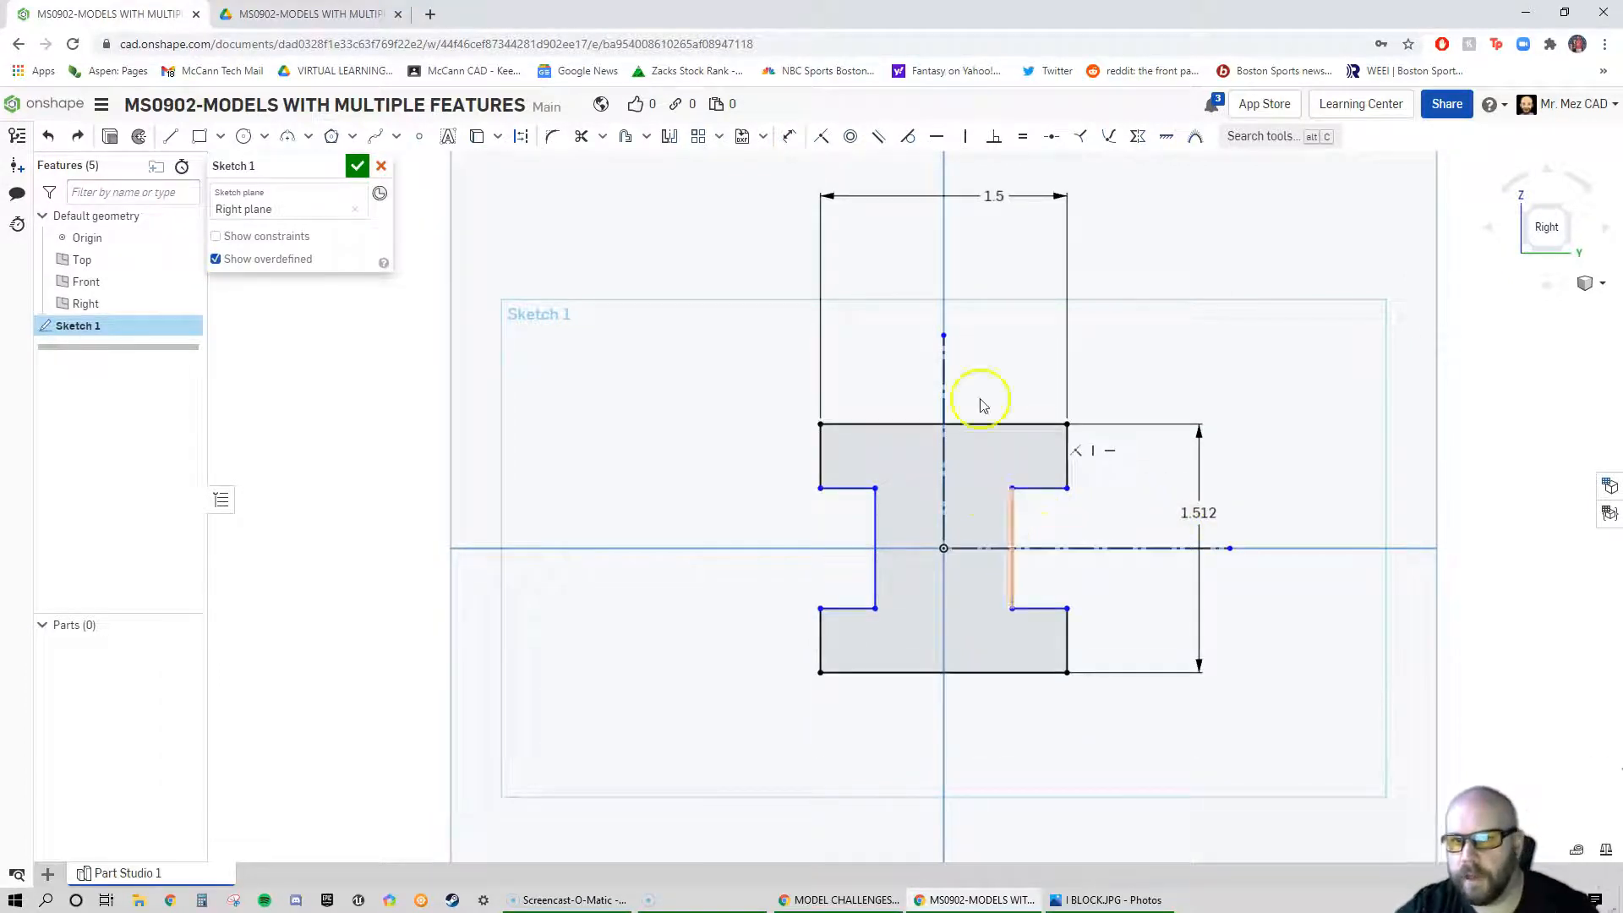
# Dimension the upper flange's right outer edge as 0.75 in
pyautogui.press('d')
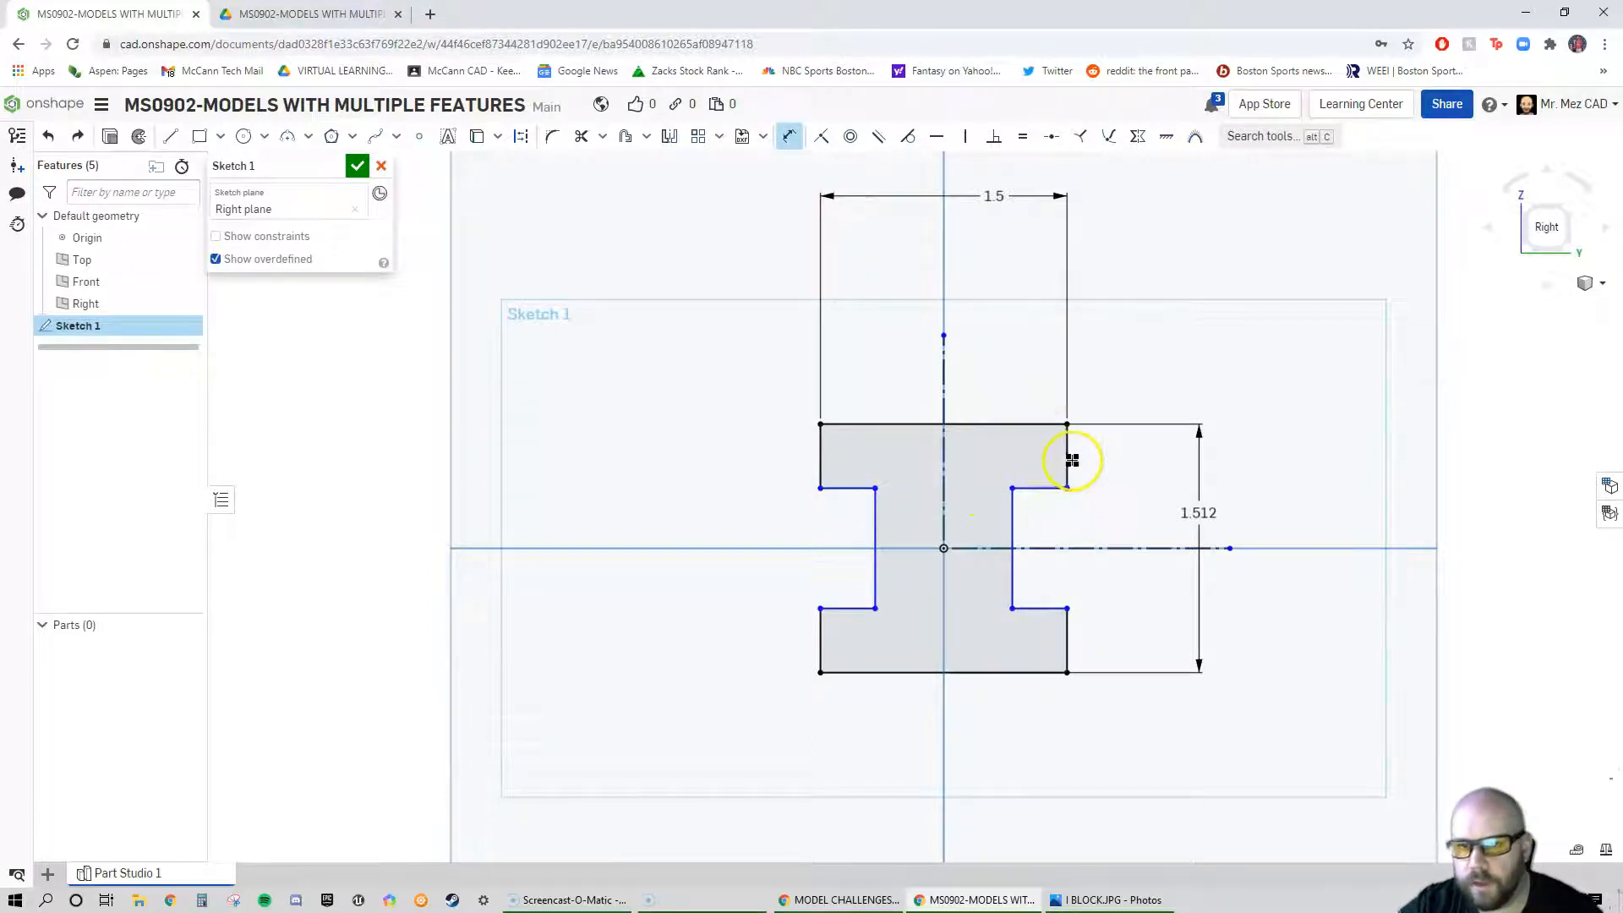
pyautogui.click(1067, 459)
pyautogui.click(1120, 453)
pyautogui.write('.75')
pyautogui.press('Return')
# Set the profile's overall height dimension to 2.5 in
pyautogui.click(1207, 513)
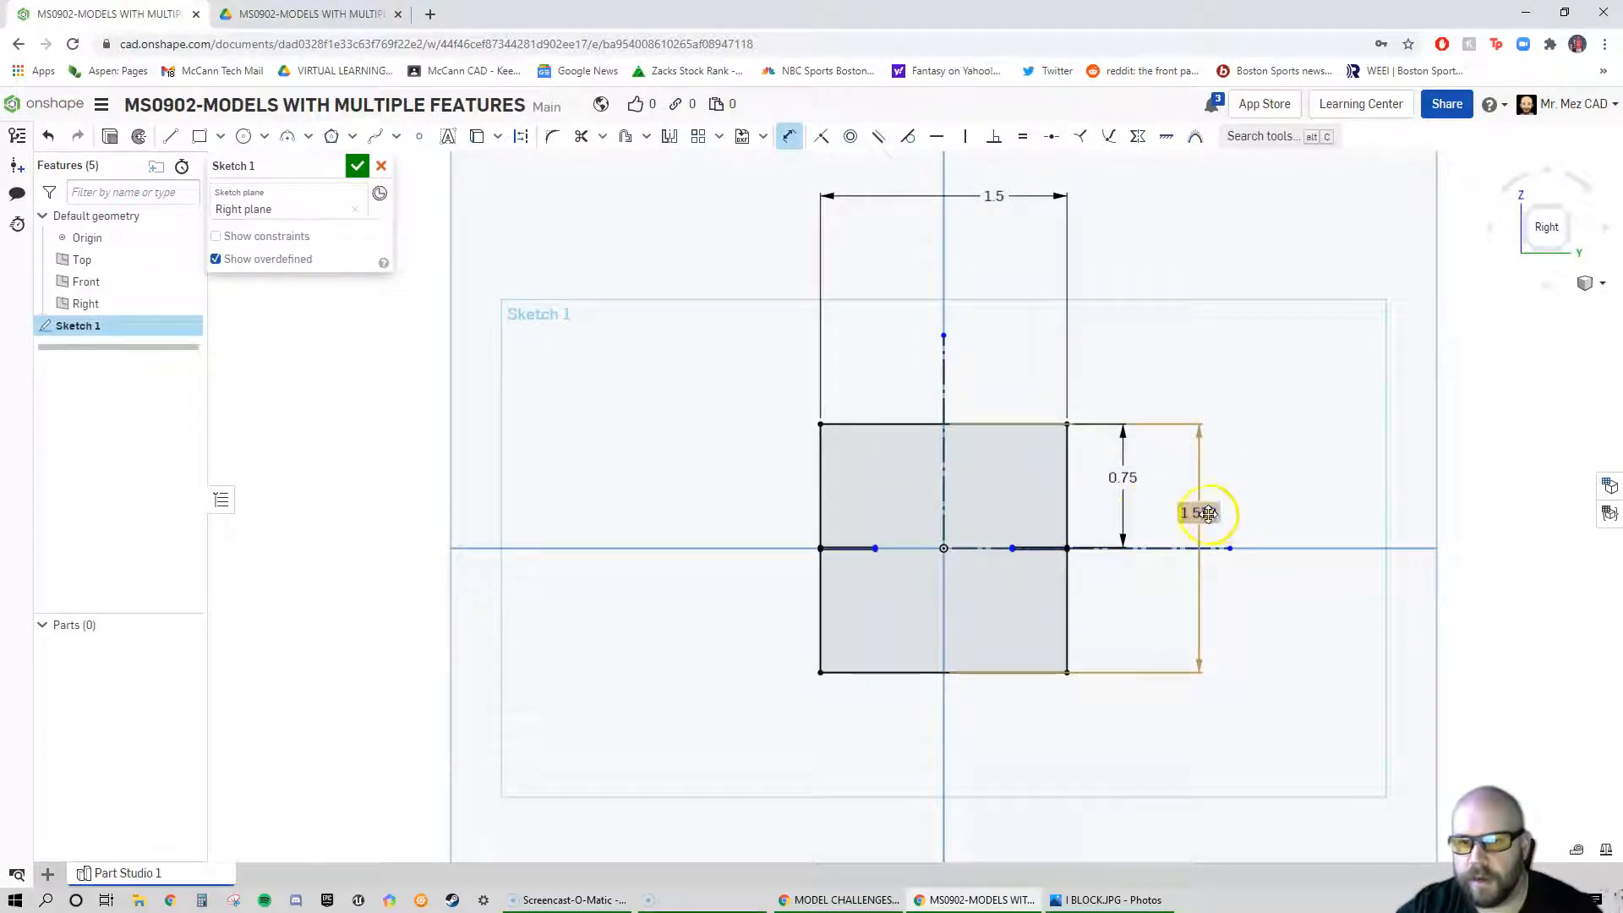
pyautogui.doubleClick(1207, 513)
pyautogui.write('2.5')
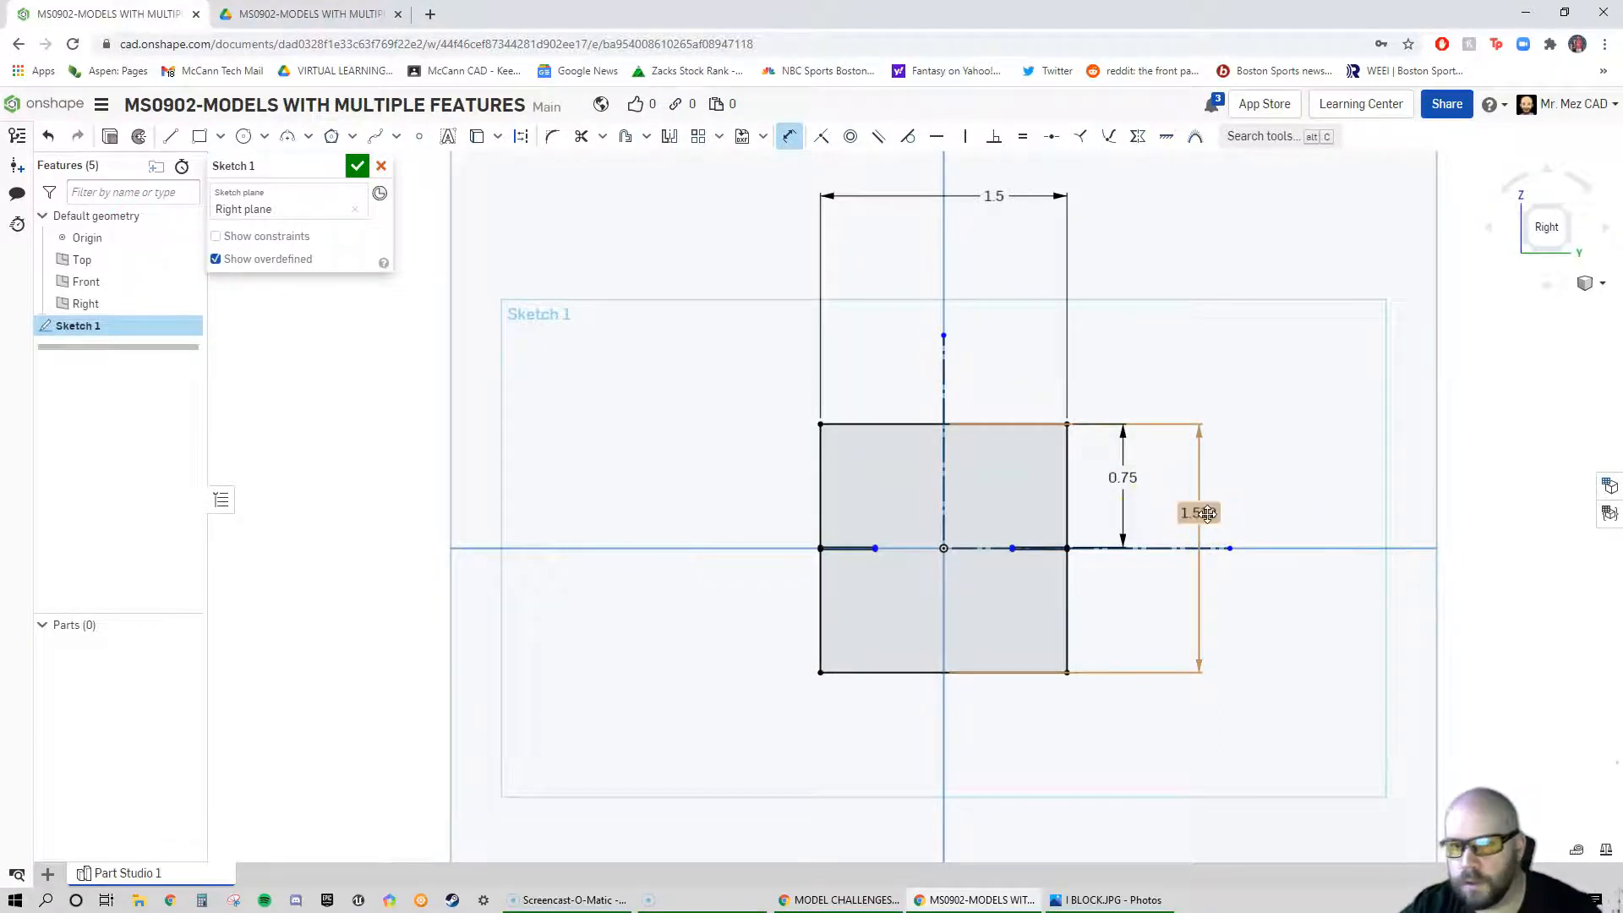
pyautogui.press('Return')
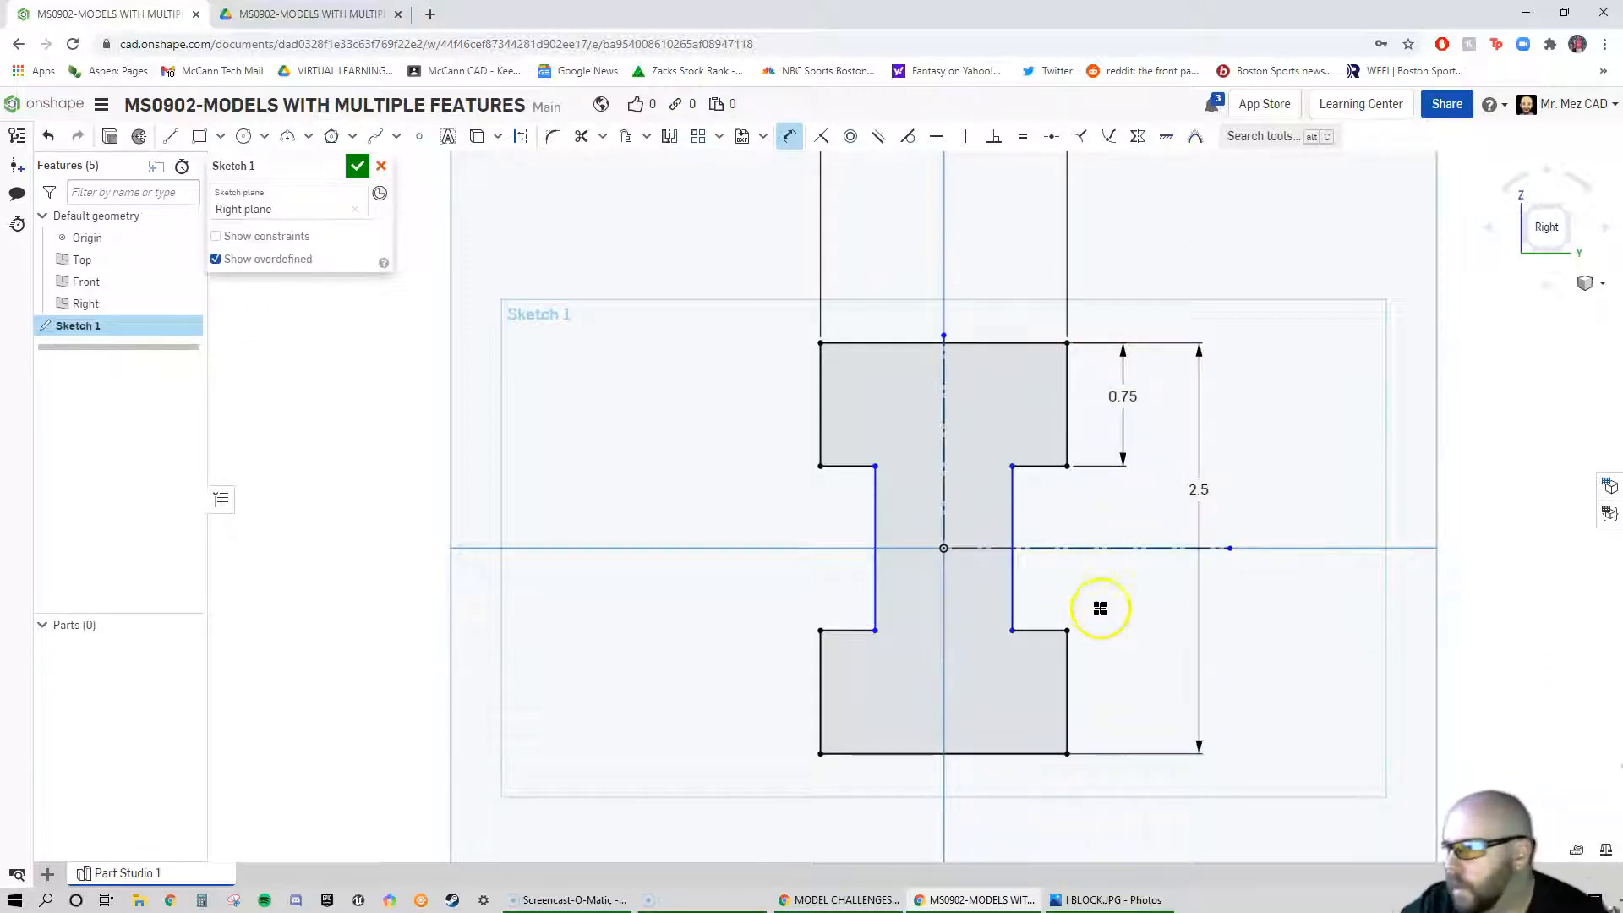
# Dimension the horizontal distance between the right web line and the upper flange's right outer edge as 0.5 in
pyautogui.click(1013, 506)
pyautogui.click(1068, 406)
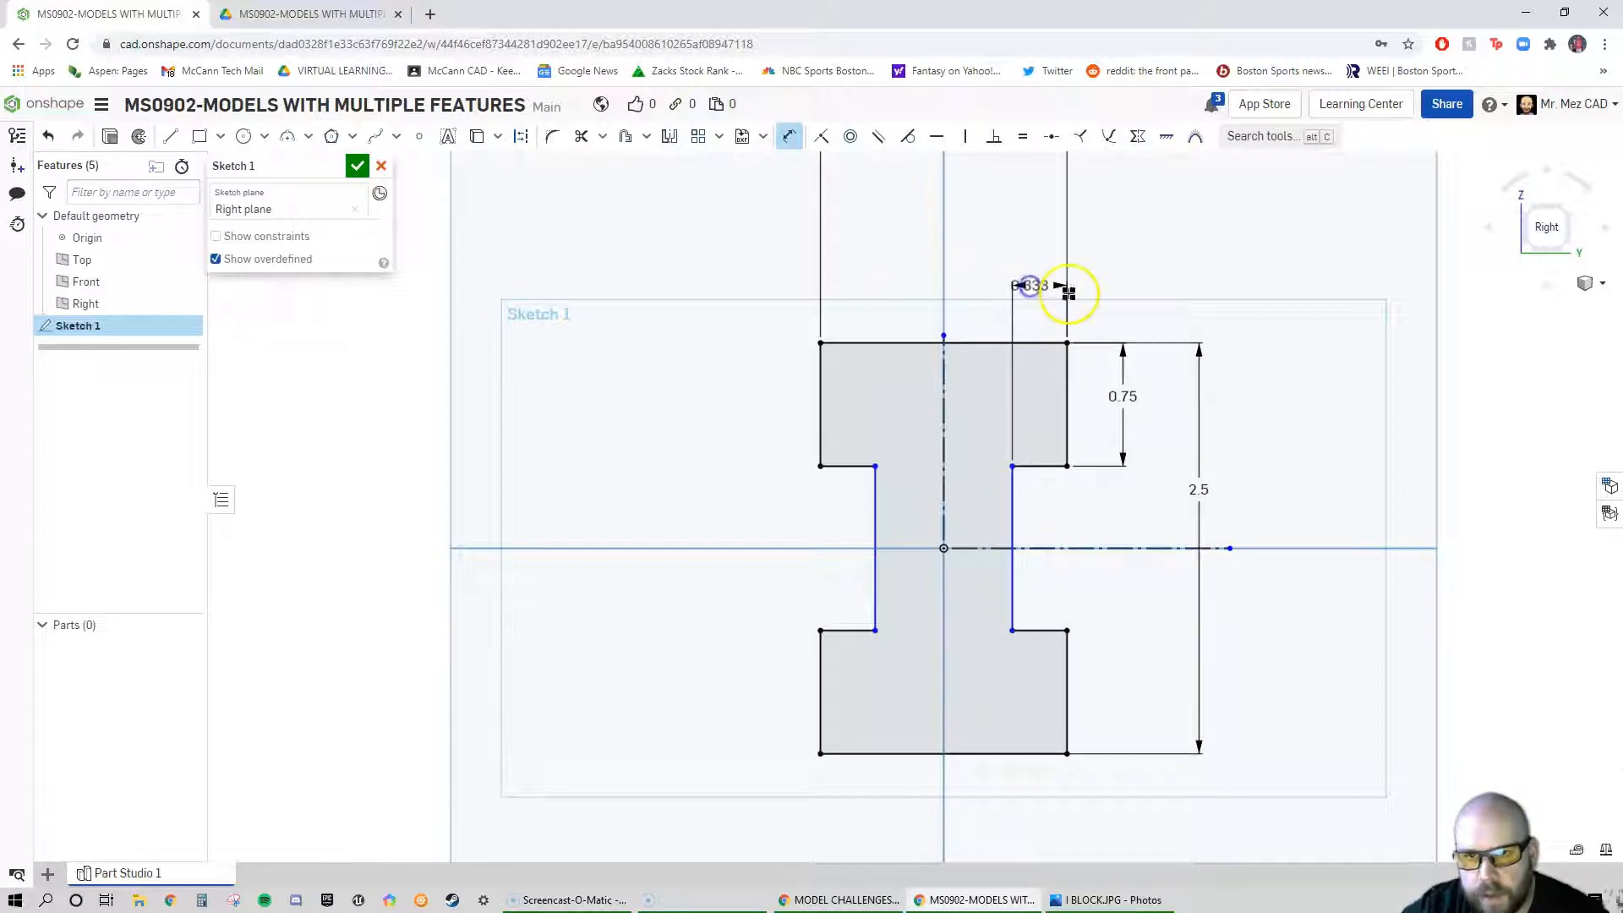
pyautogui.click(1066, 289)
pyautogui.press('Return')
# Rearrange the dimensions around the profile, moving the 0.5 in label outside its extension lines
pyautogui.scroll(-3, 888, 708)
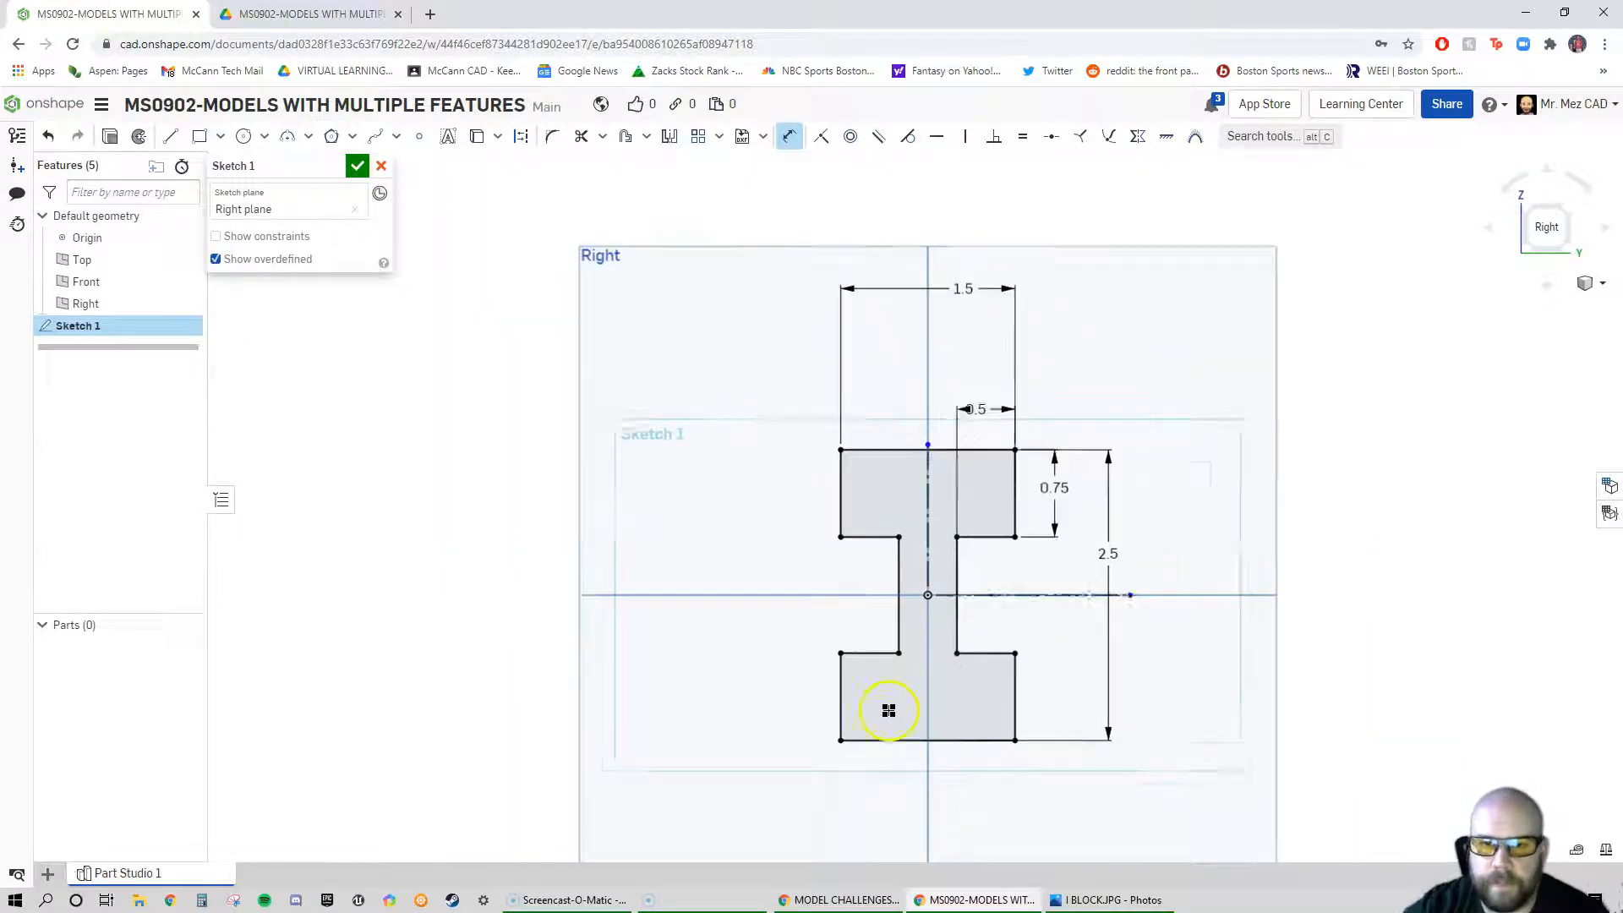
pyautogui.moveTo(949, 354)
pyautogui.mouseDown()
pyautogui.moveTo(928, 414)
pyautogui.moveTo(971, 458)
pyautogui.moveTo(1032, 452)
pyautogui.mouseUp()
pyautogui.click(1180, 490)
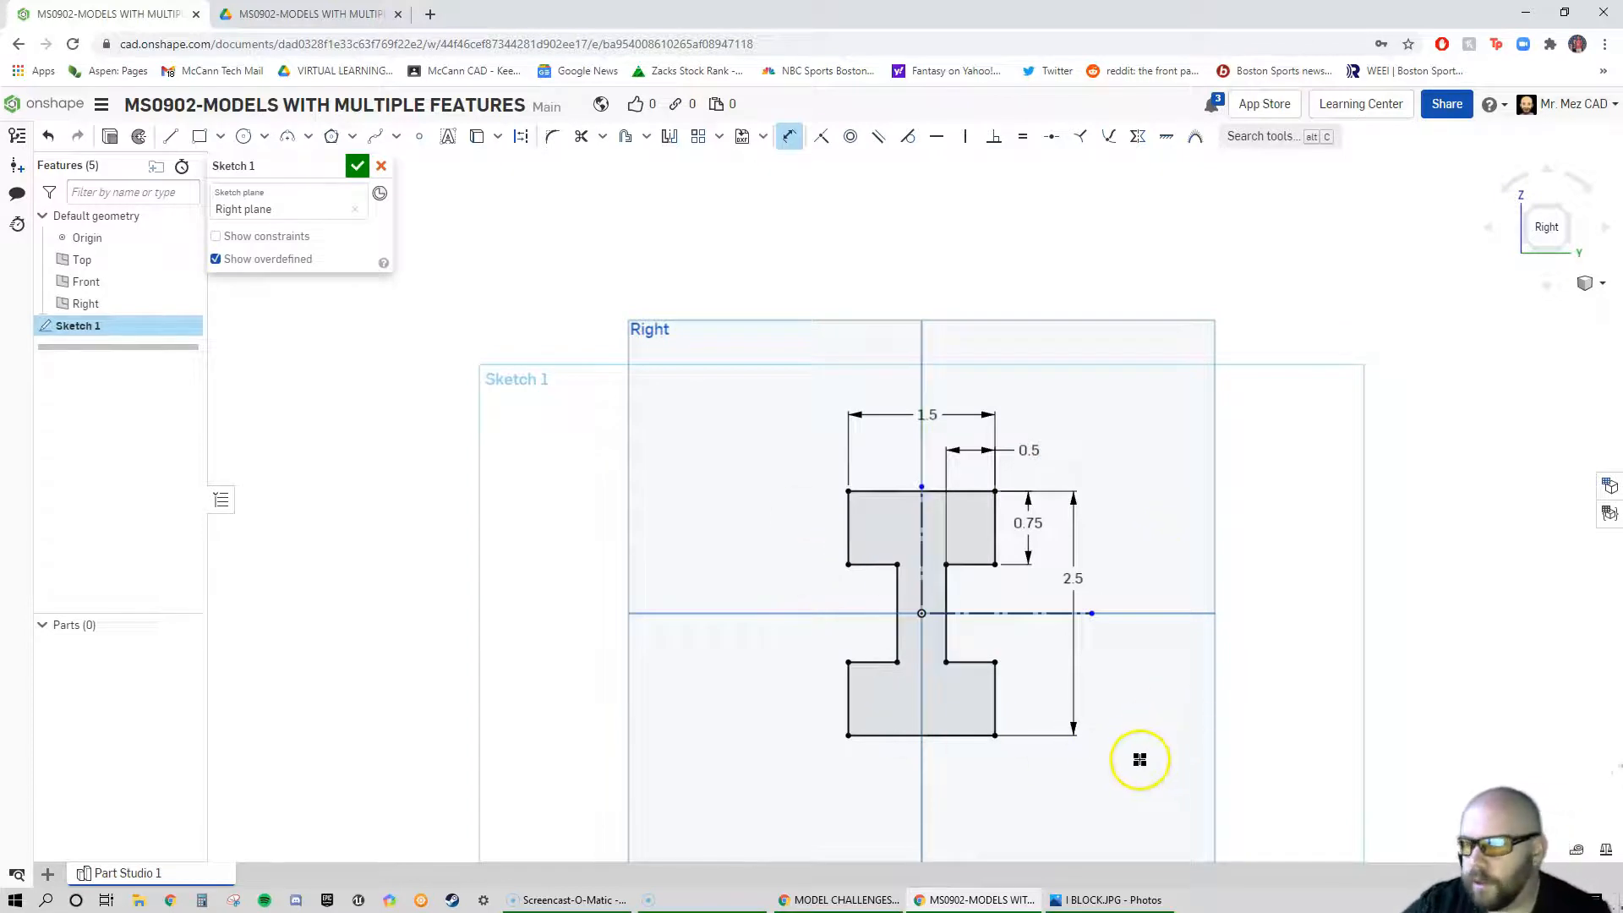
# Show the sketch's constraints to examine them, and hide them again
pyautogui.scroll(-1, 969, 680)
pyautogui.scroll(3, 957, 701)
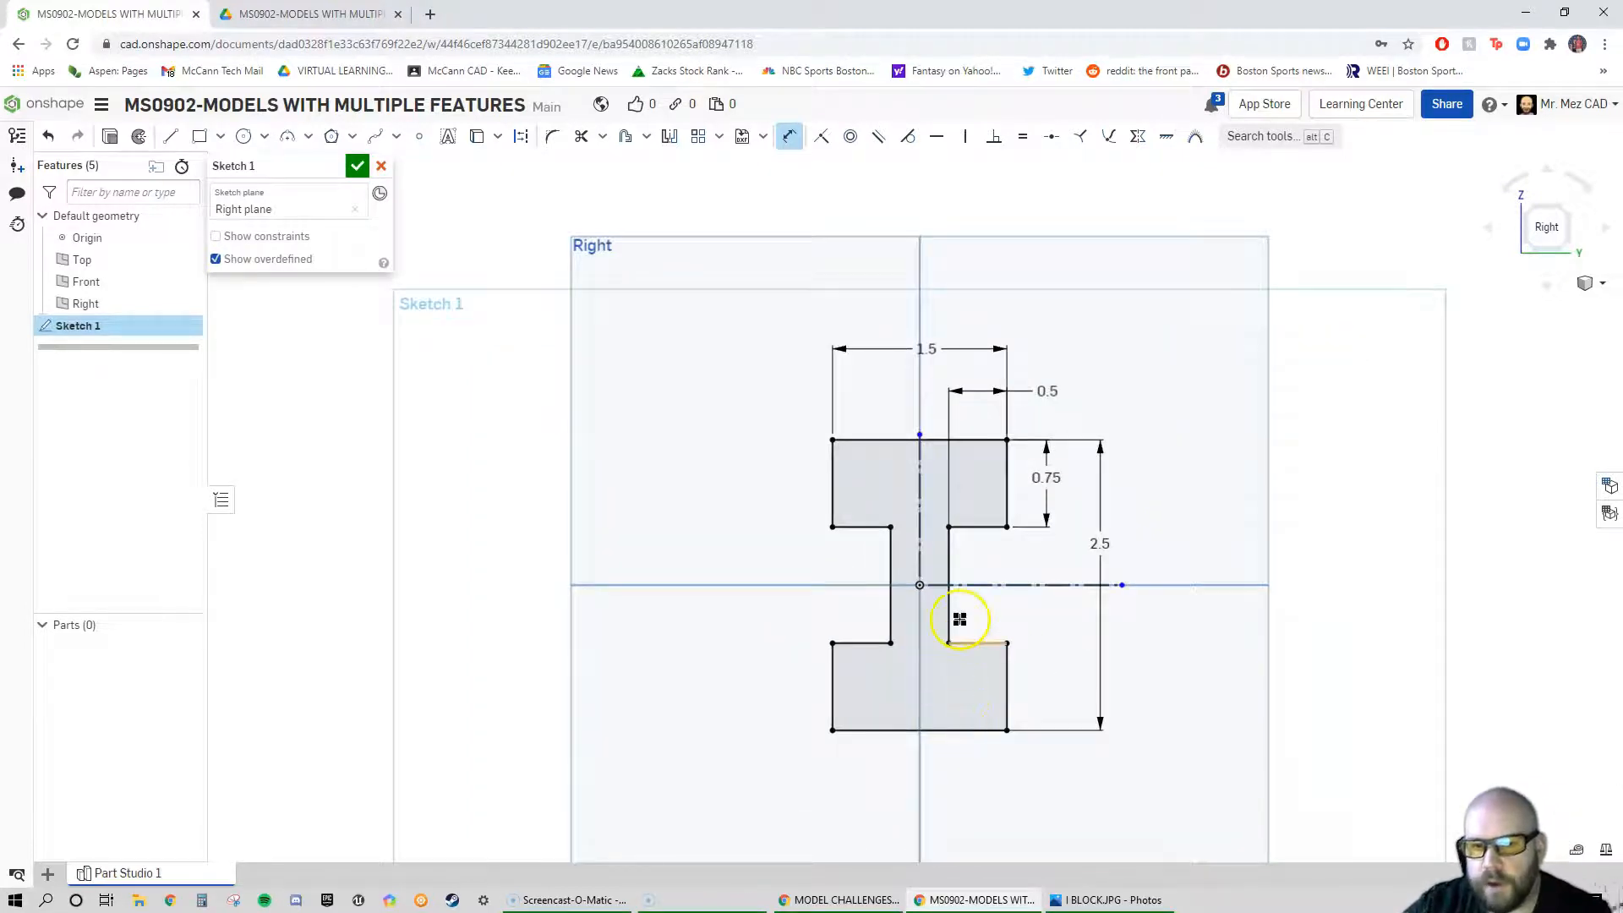
pyautogui.click(216, 237)
pyautogui.click(233, 242)
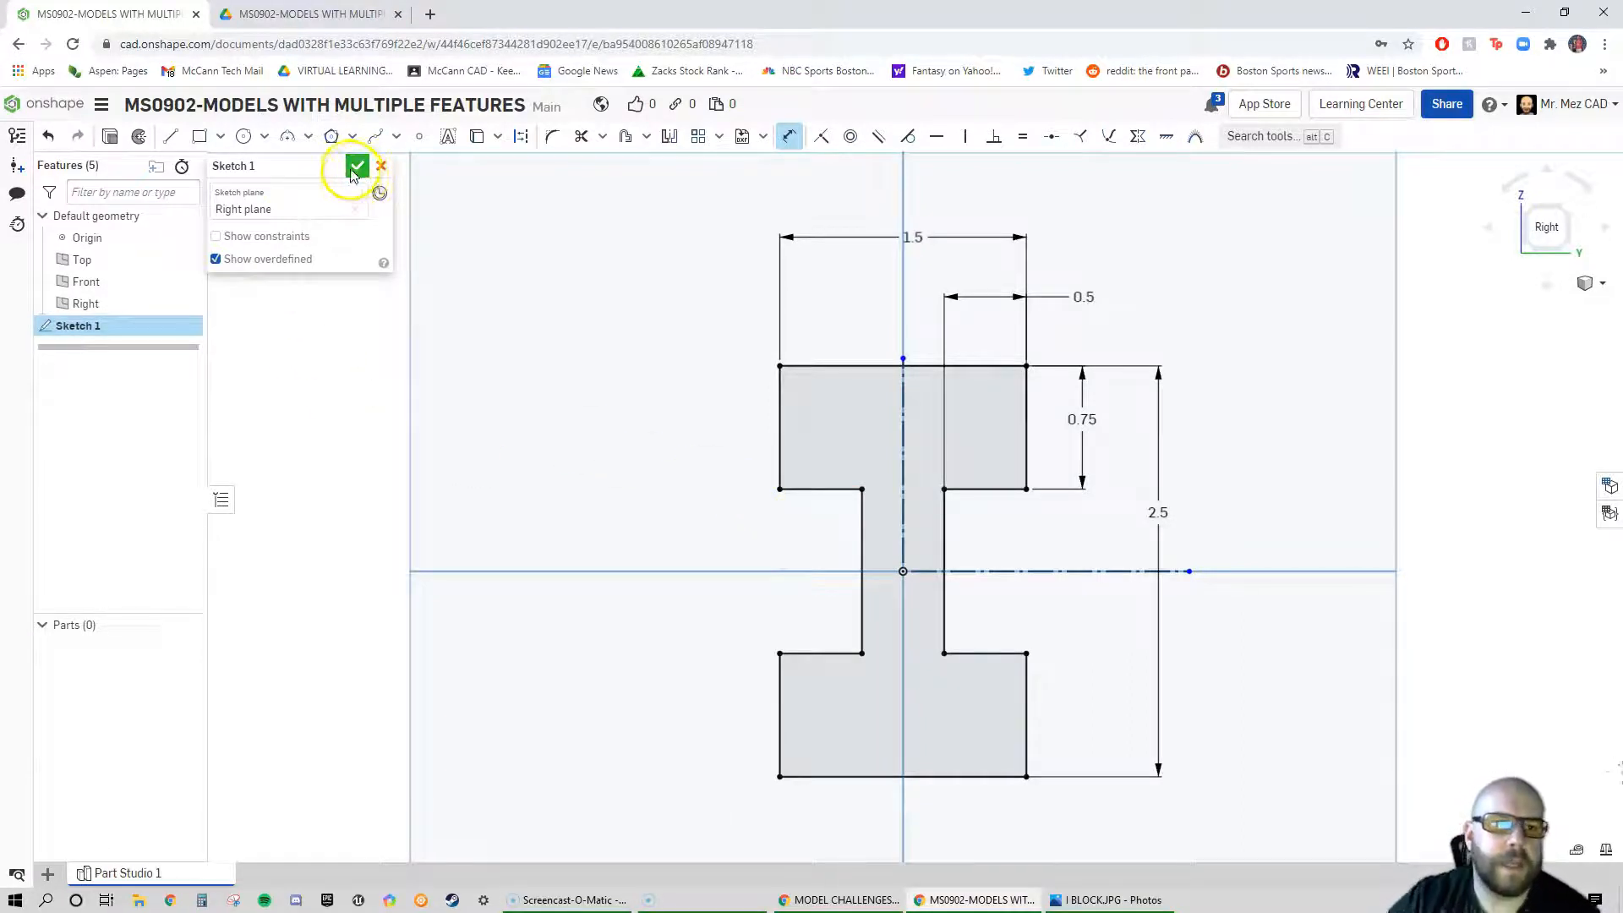
# Close the finished I profile sketch on the Right plane
pyautogui.moveTo(768, 462)
pyautogui.mouseDown(button='right')
pyautogui.moveTo(971, 547)
pyautogui.moveTo(1003, 529)
pyautogui.moveTo(1068, 550)
pyautogui.moveTo(1068, 571)
pyautogui.mouseUp(button='right')
pyautogui.moveTo(889, 458)
pyautogui.mouseDown(button='right')
pyautogui.moveTo(834, 438)
pyautogui.moveTo(814, 496)
pyautogui.moveTo(778, 502)
pyautogui.moveTo(854, 493)
pyautogui.moveTo(832, 499)
pyautogui.mouseUp(button='right')
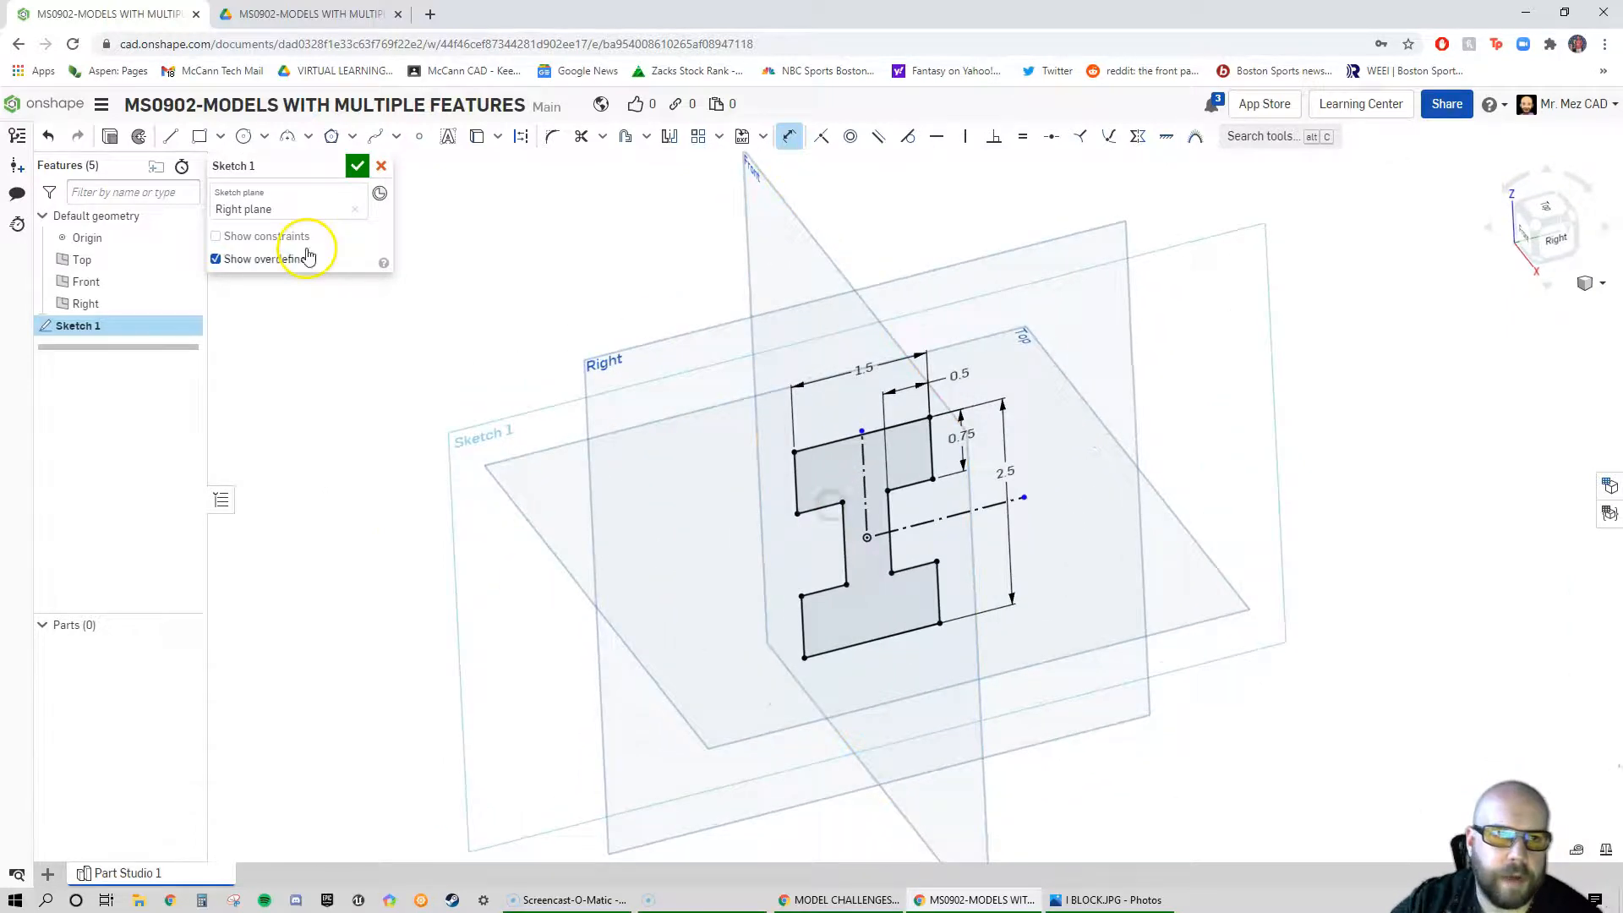
pyautogui.click(109, 138)
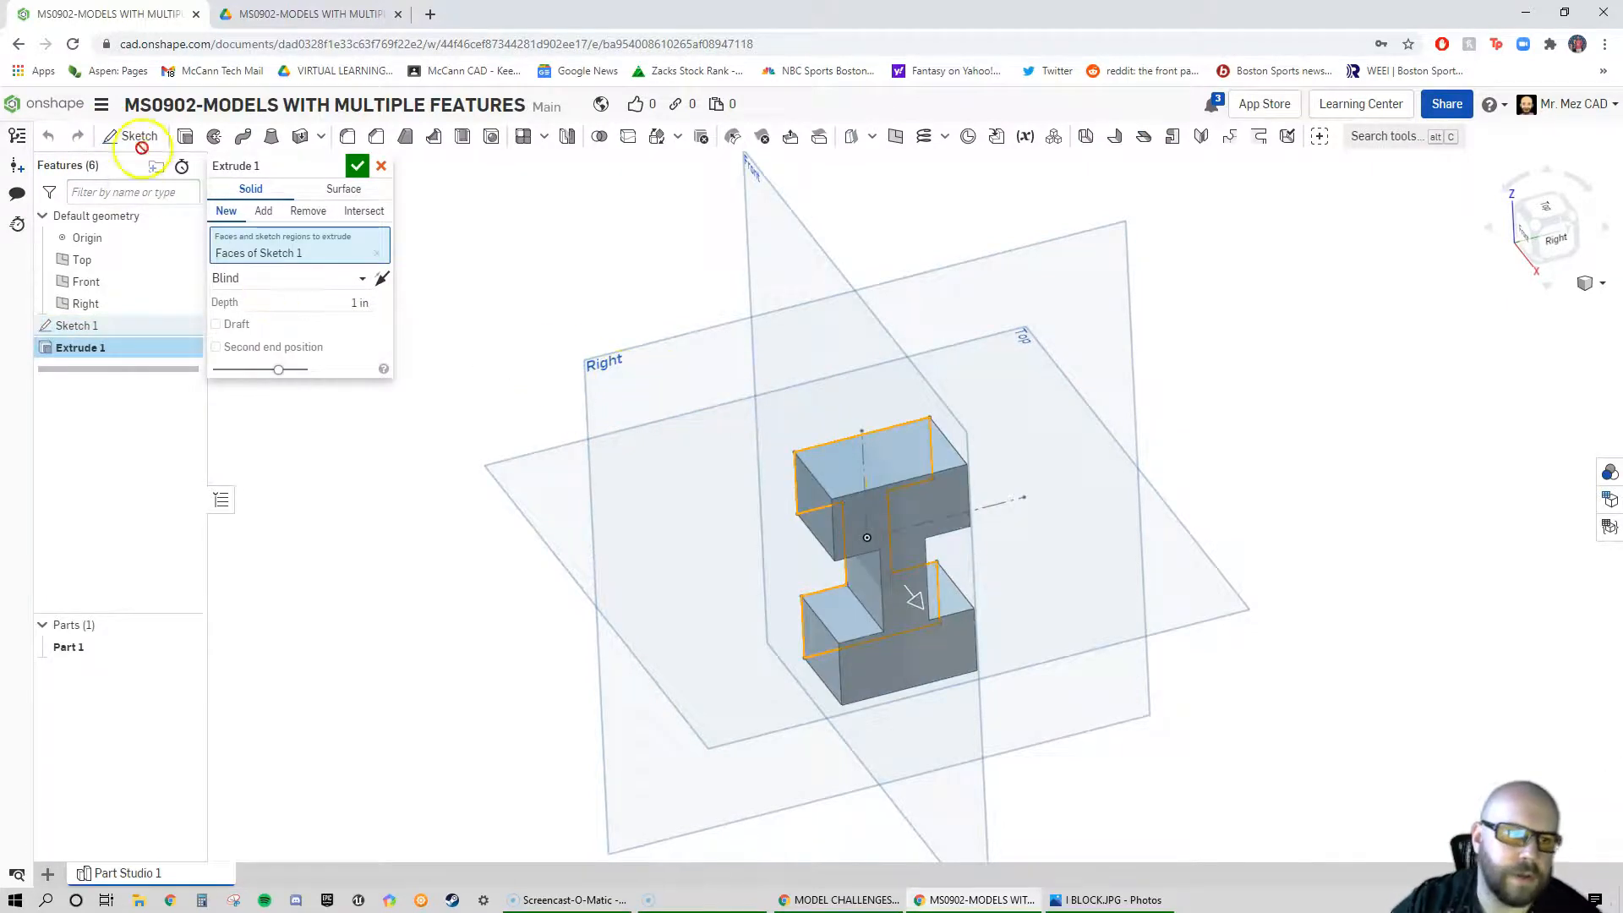
pyautogui.click(381, 166)
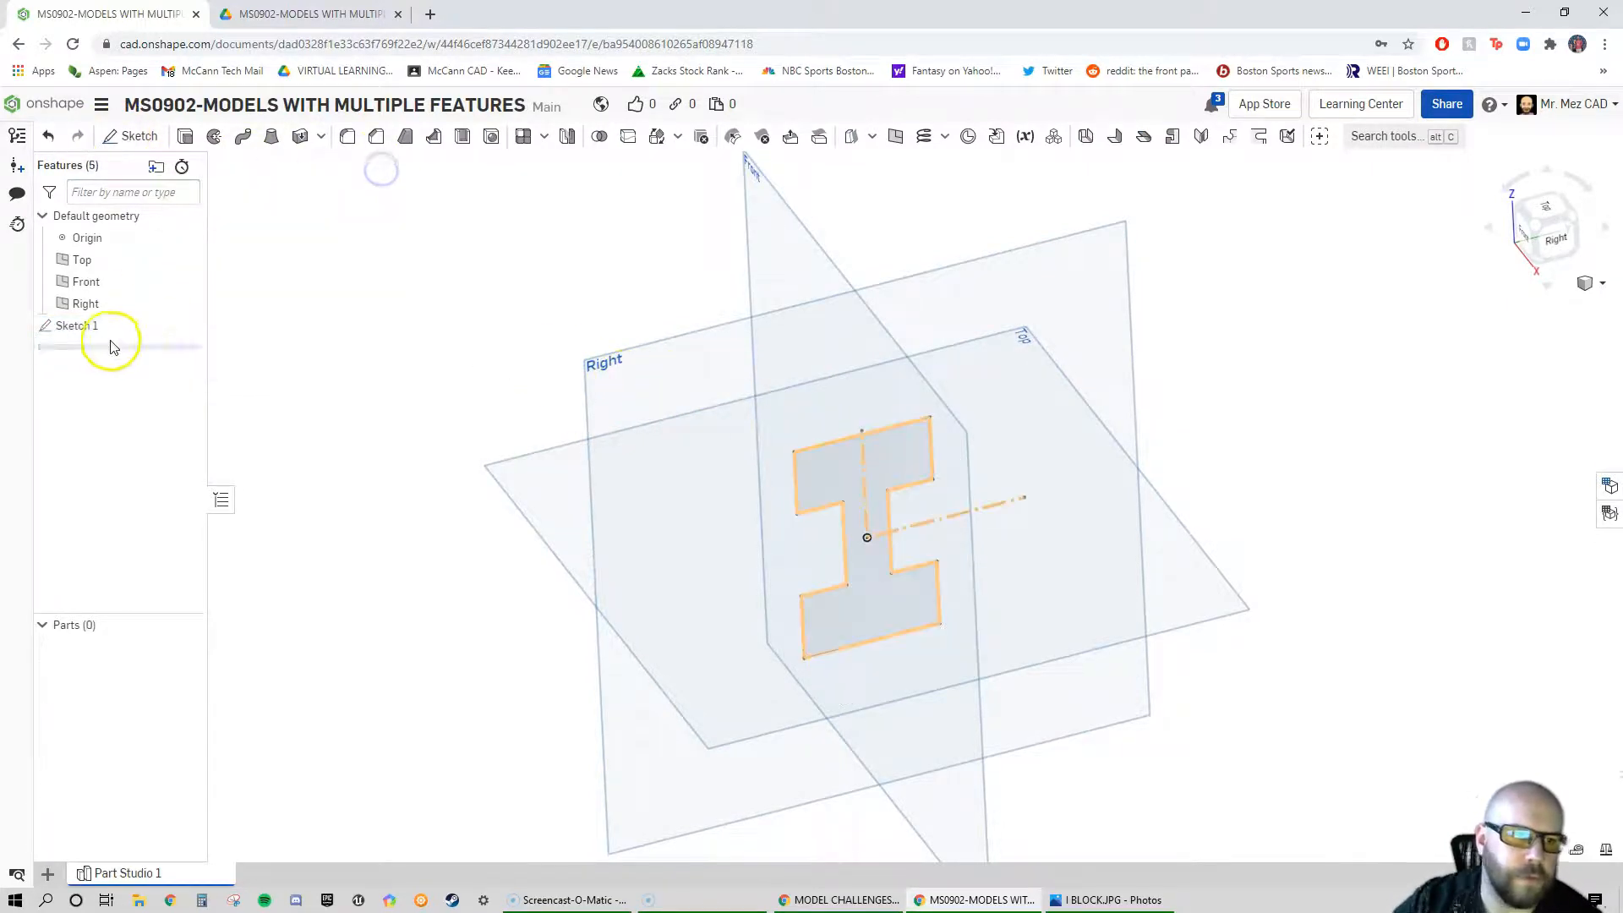
# Extrude the I profile as a new solid, symmetric about the Right plane, with a depth of 4 in
pyautogui.click(185, 136)
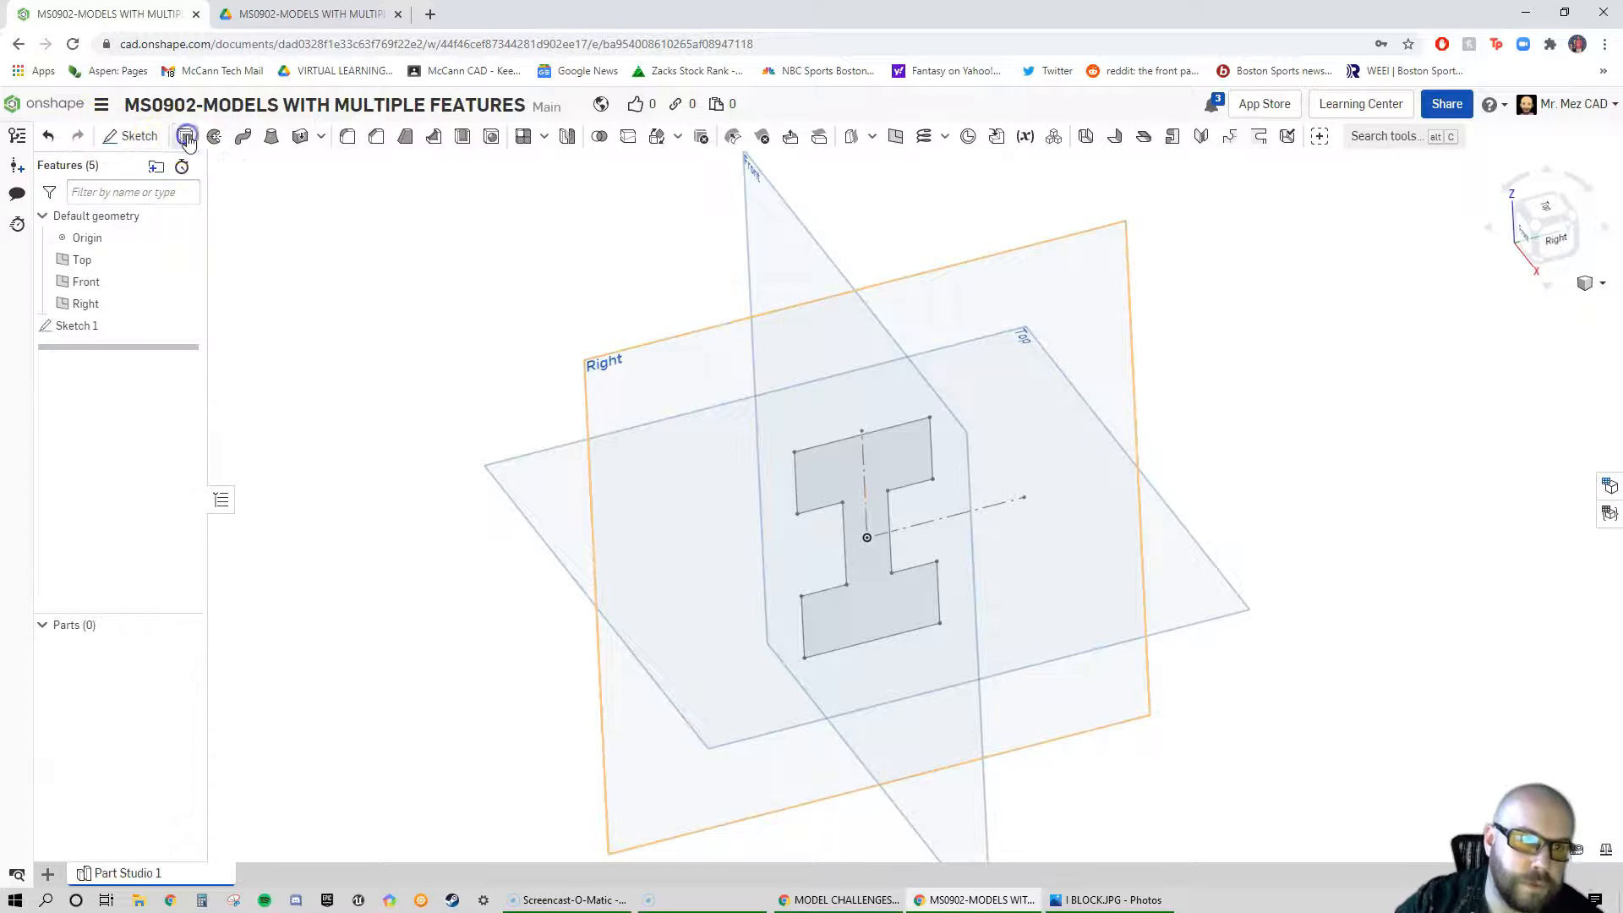
pyautogui.click(78, 325)
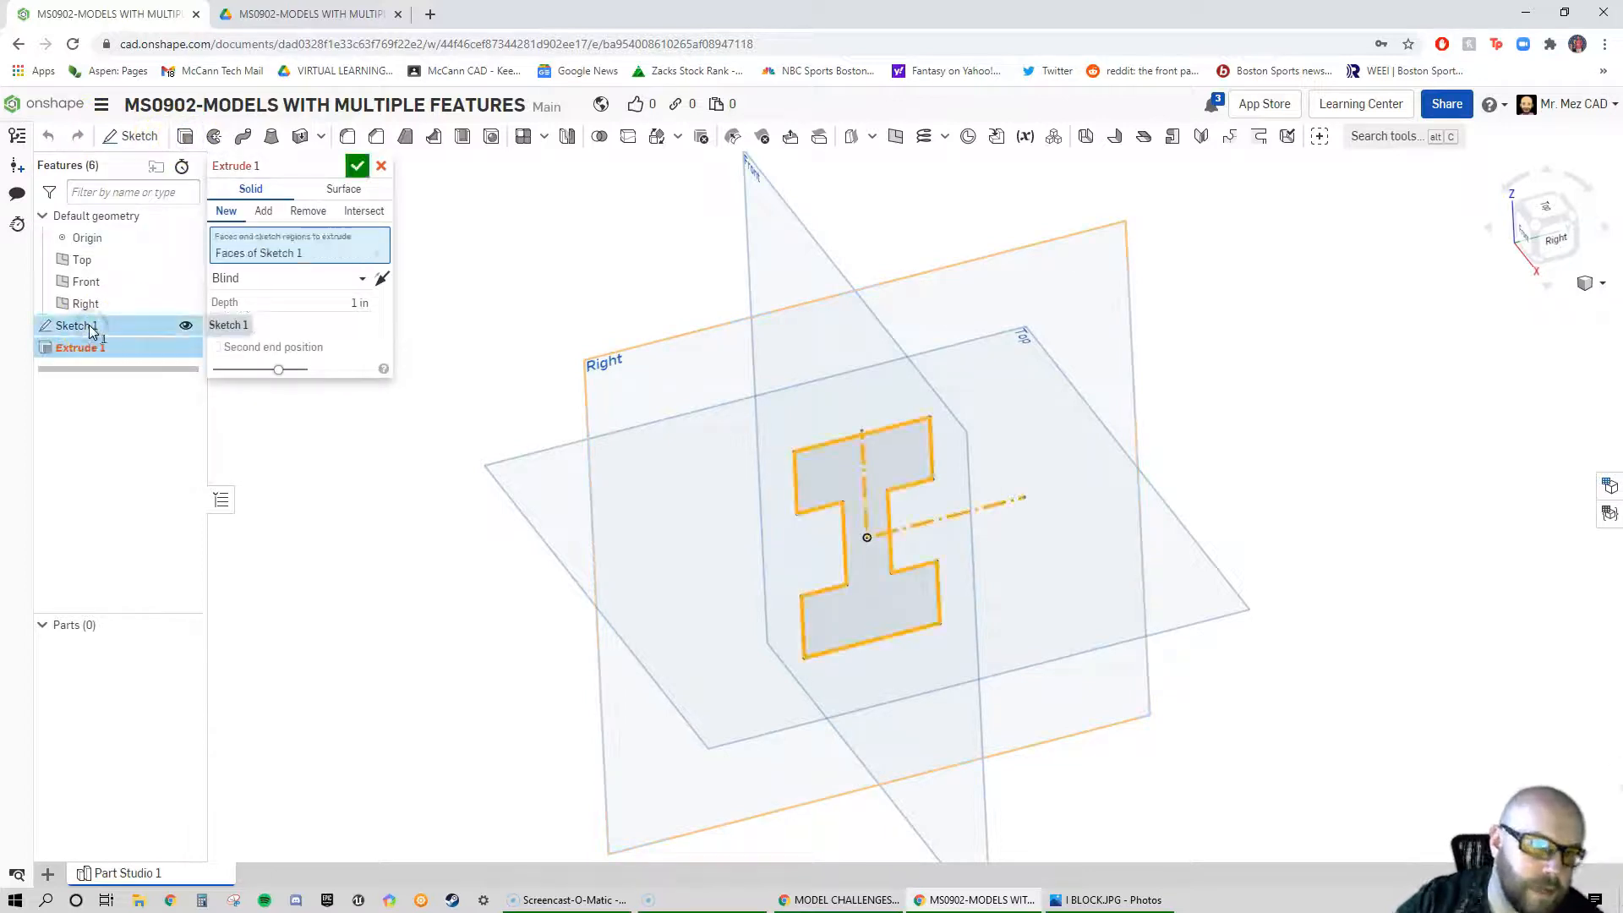
pyautogui.scroll(-1, 955, 523)
pyautogui.moveTo(955, 523)
pyautogui.mouseDown(button='right')
pyautogui.moveTo(981, 497)
pyautogui.moveTo(956, 522)
pyautogui.mouseUp(button='right')
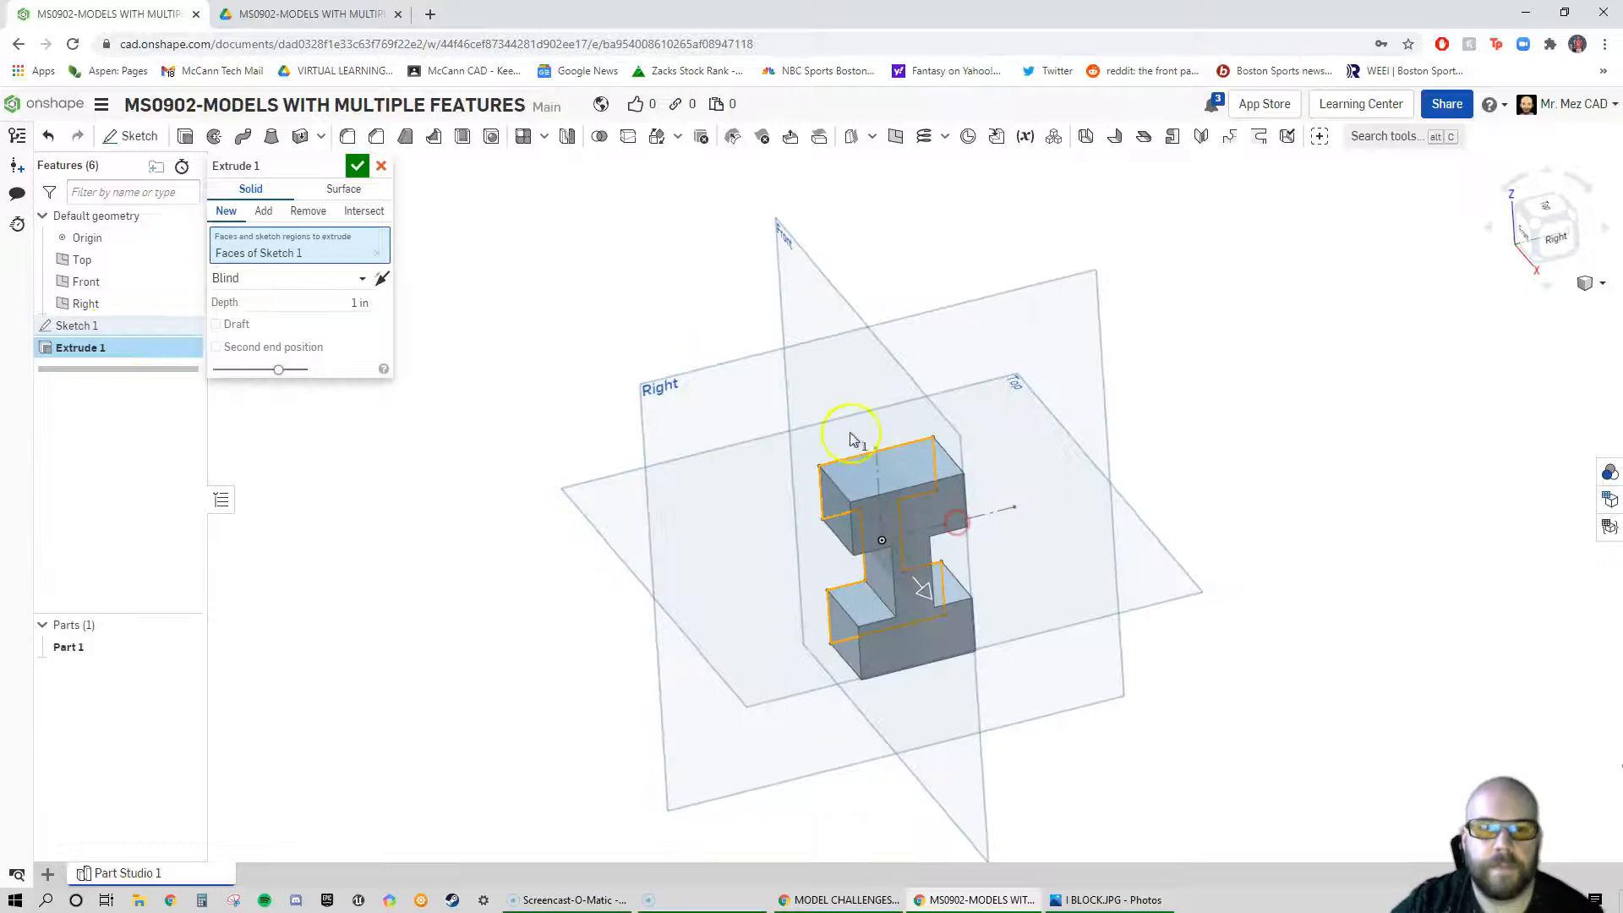
pyautogui.click(265, 289)
pyautogui.click(261, 322)
pyautogui.click(358, 301)
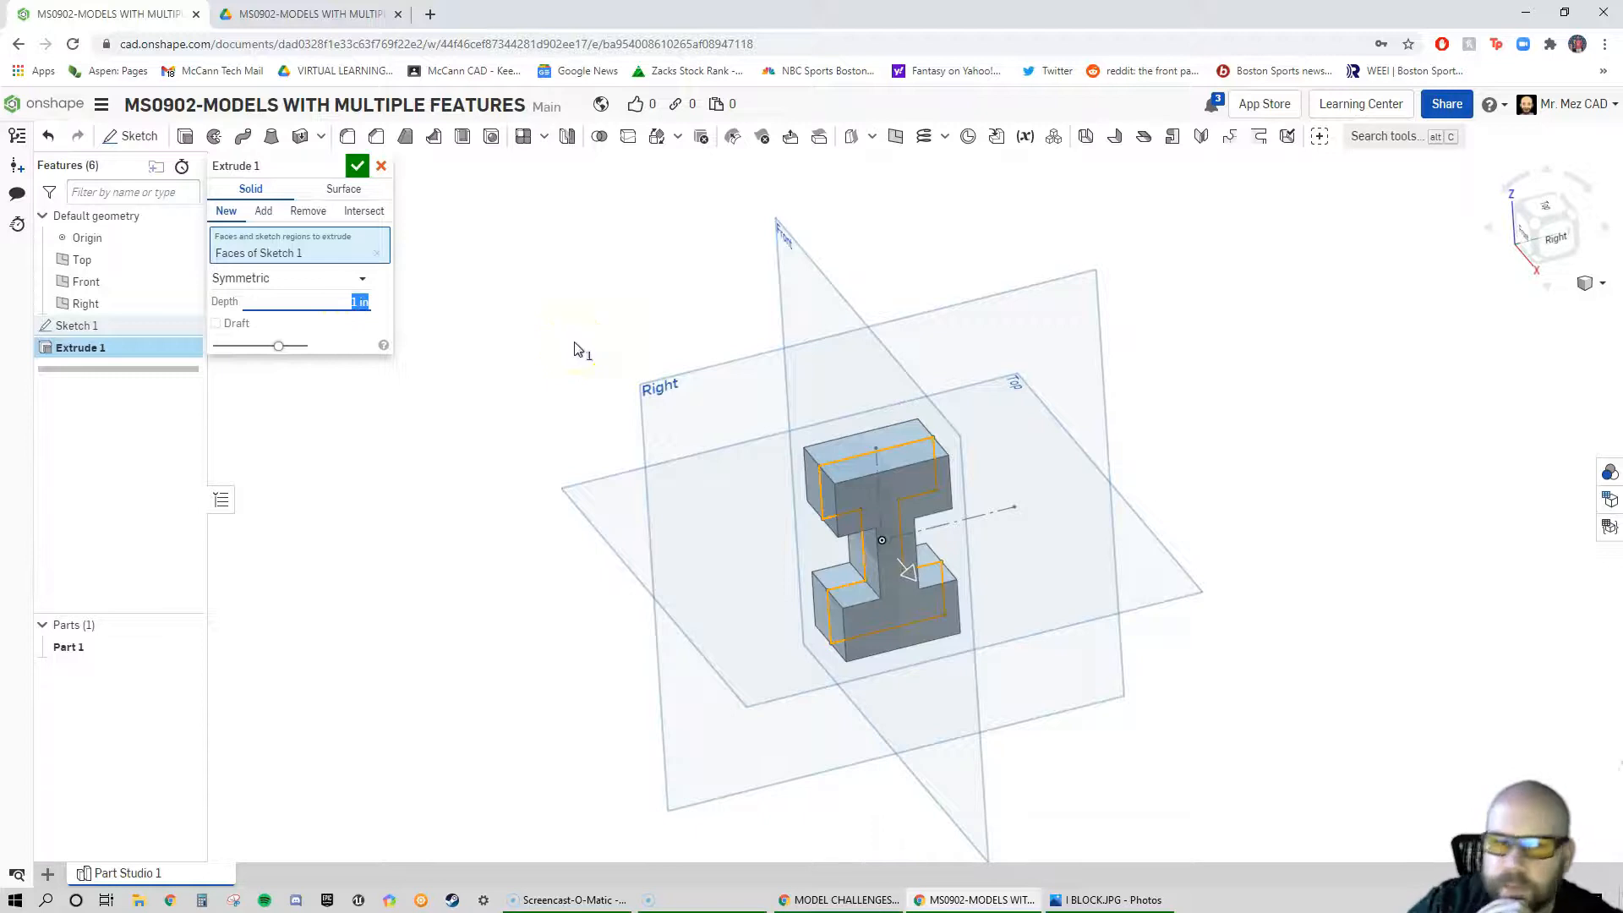
pyautogui.moveTo(971, 392); pyautogui.dragTo(1022, 393, button='right')
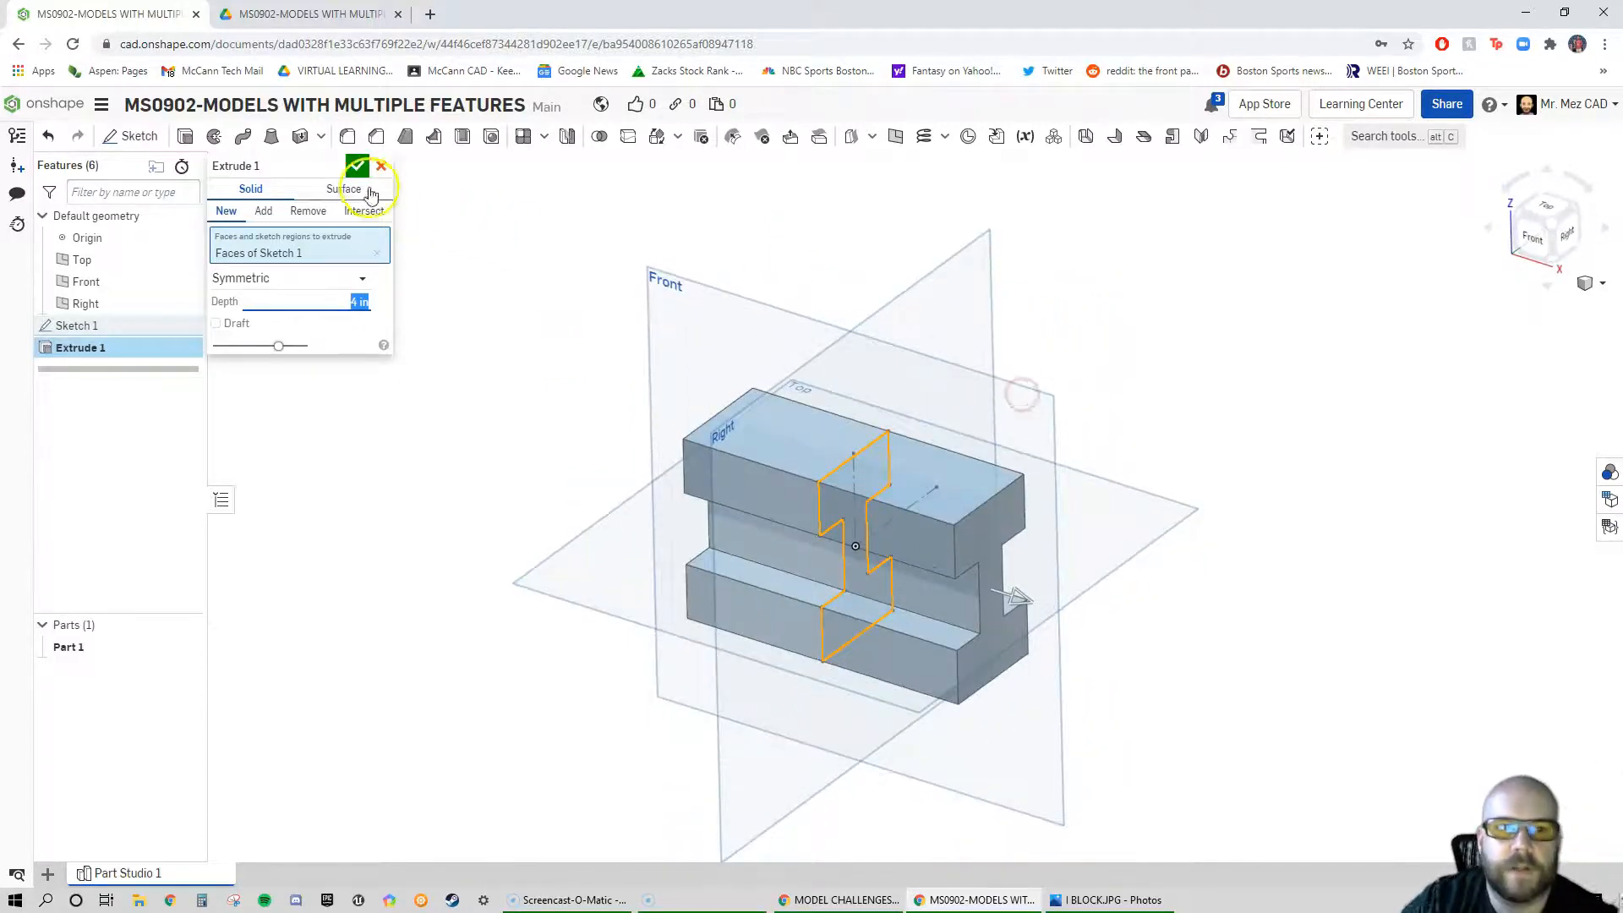
pyautogui.click(358, 167)
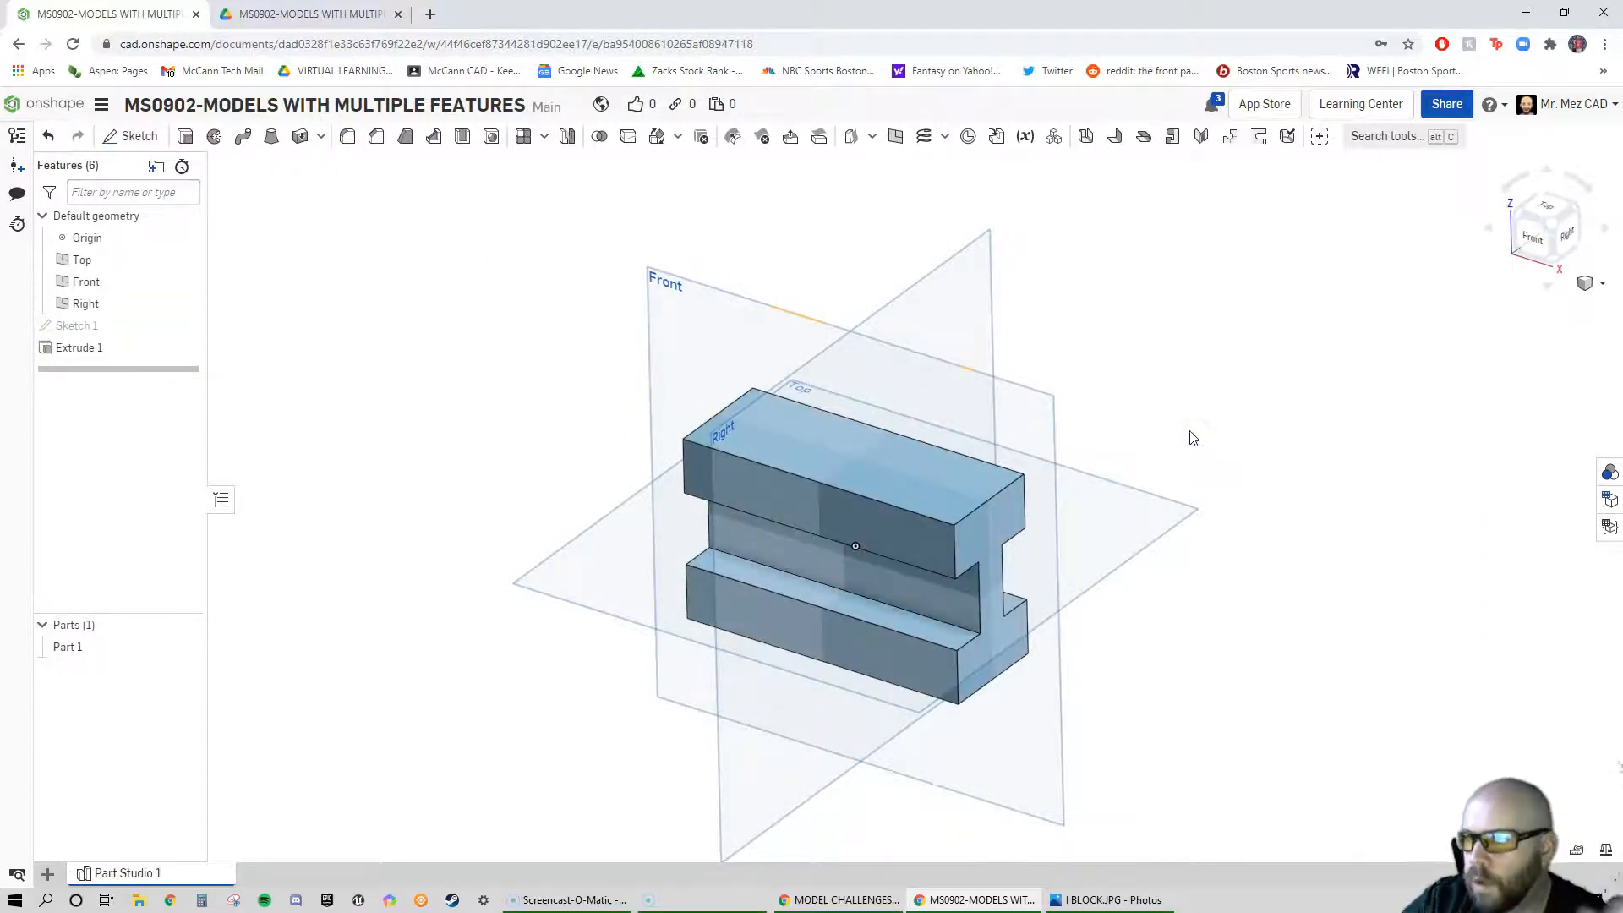
# Start a sketch on the block's upper flange top face, consulting the I BLOCK.JPG drawing for the angled end
pyautogui.click(136, 138)
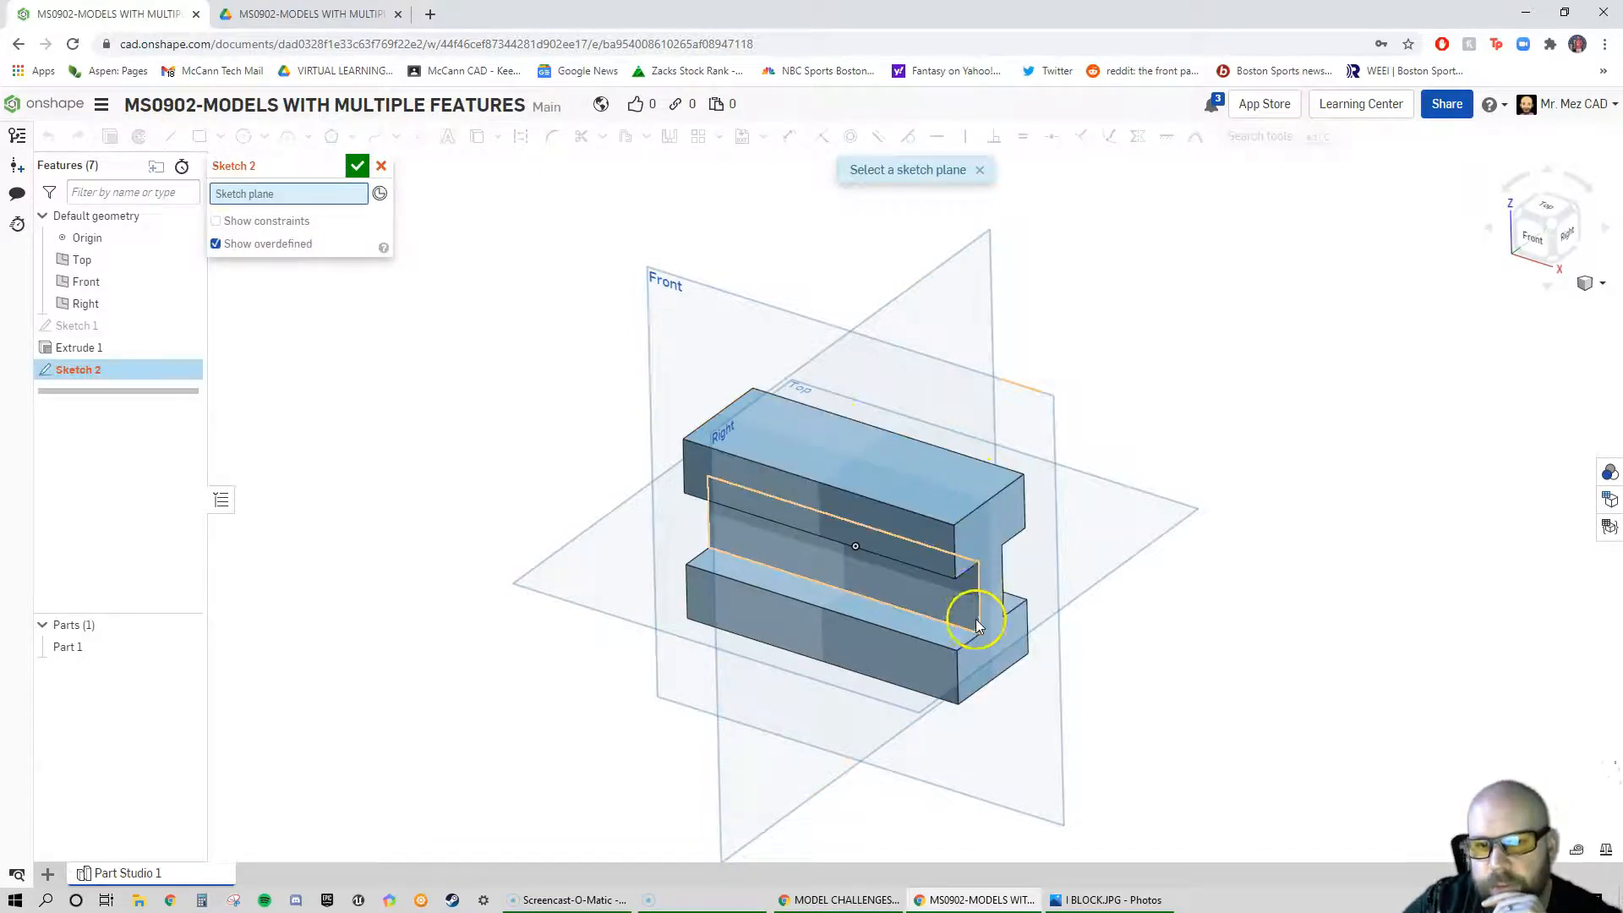
pyautogui.moveTo(1622, 161); pyautogui.dragTo(696, 50)
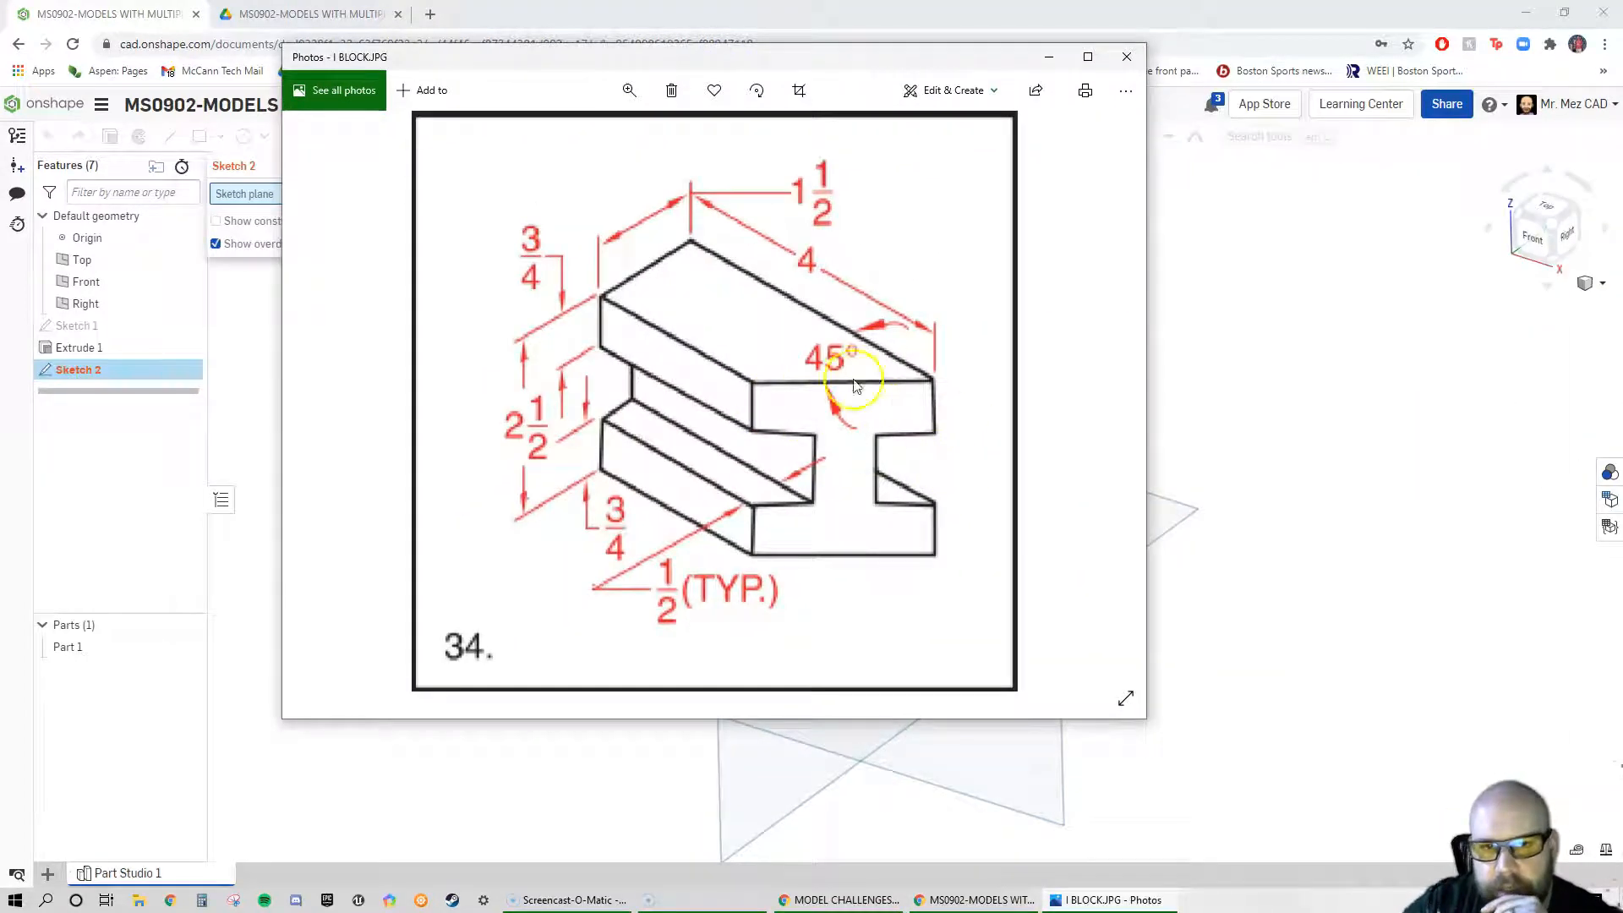
pyautogui.moveTo(778, 47)
pyautogui.mouseDown()
pyautogui.moveTo(1210, 166)
pyautogui.moveTo(1622, 224)
pyautogui.moveTo(1621, 279)
pyautogui.mouseUp()
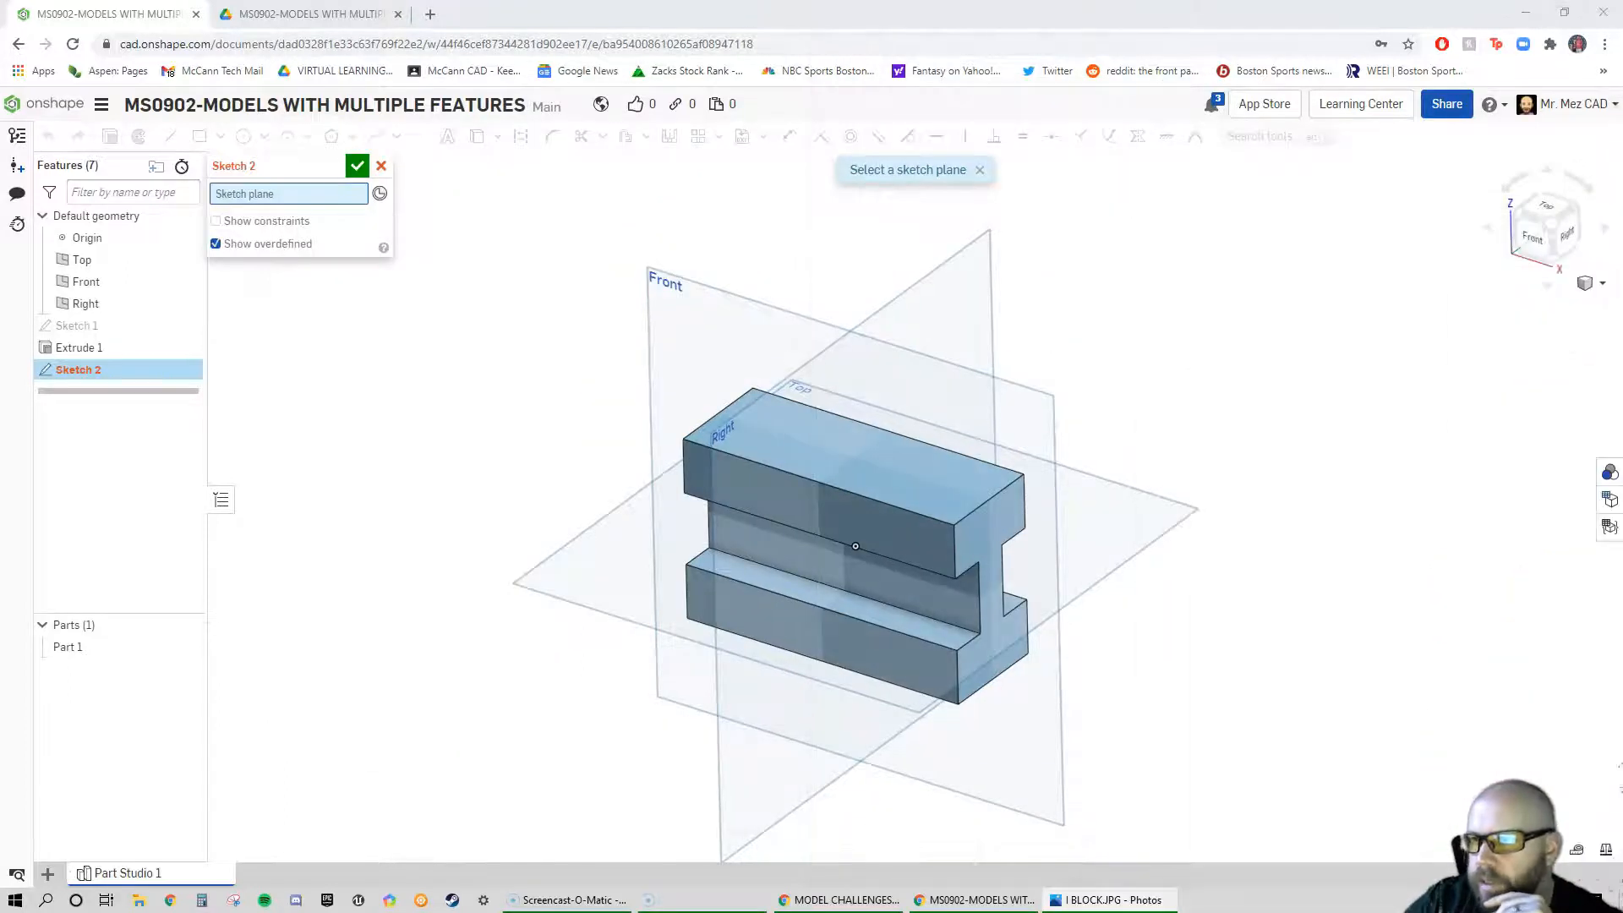
pyautogui.click(954, 487)
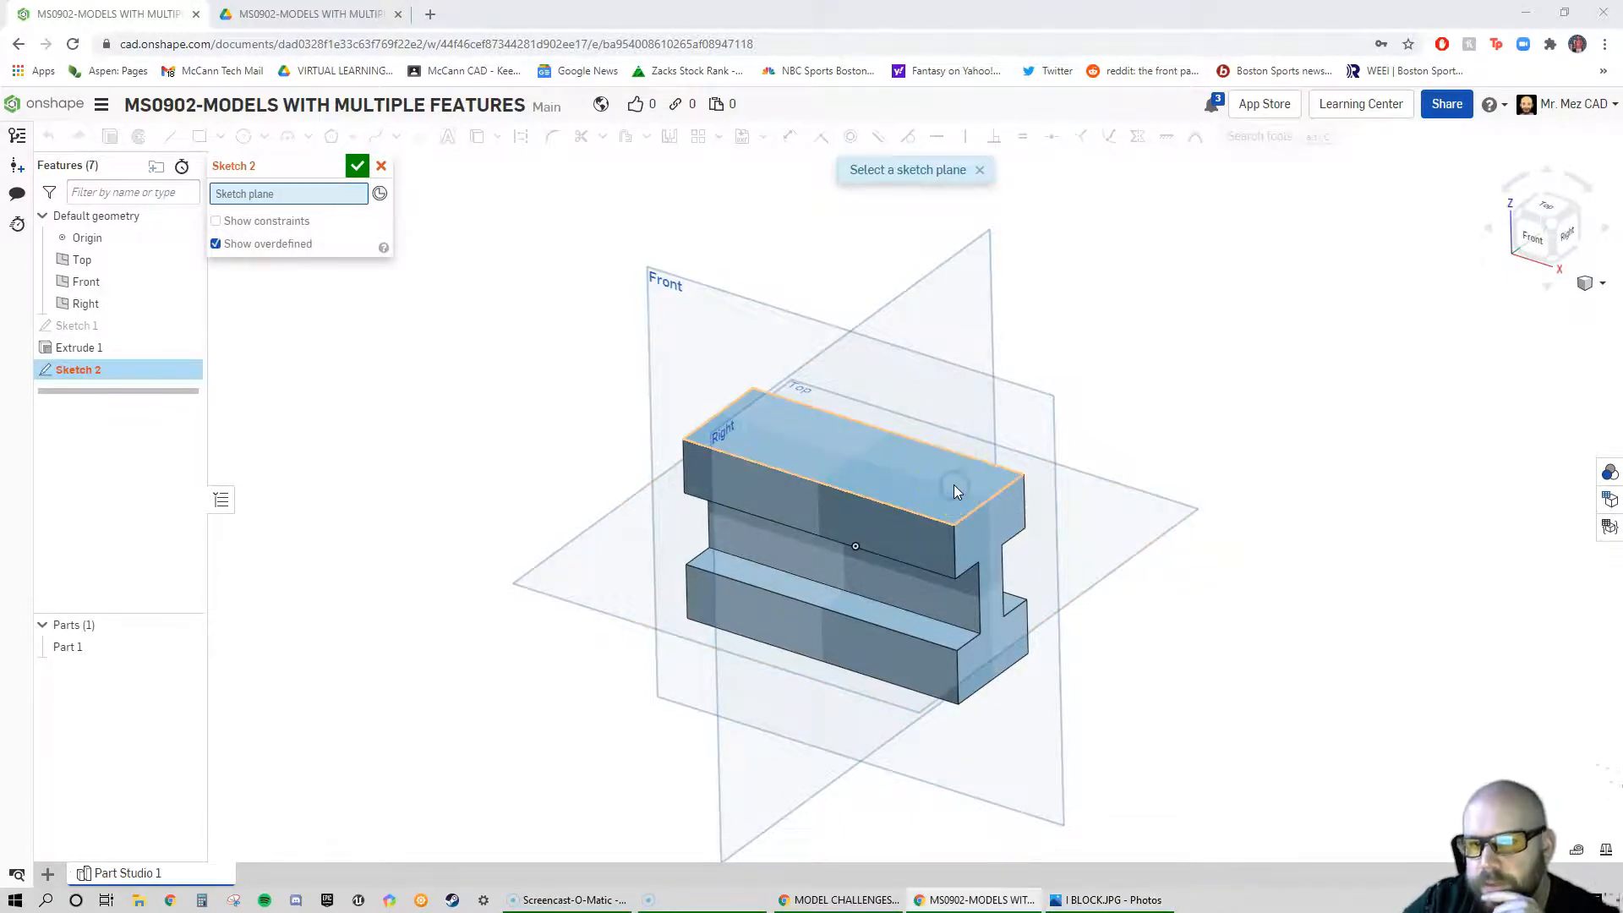
pyautogui.rightClick(1195, 479)
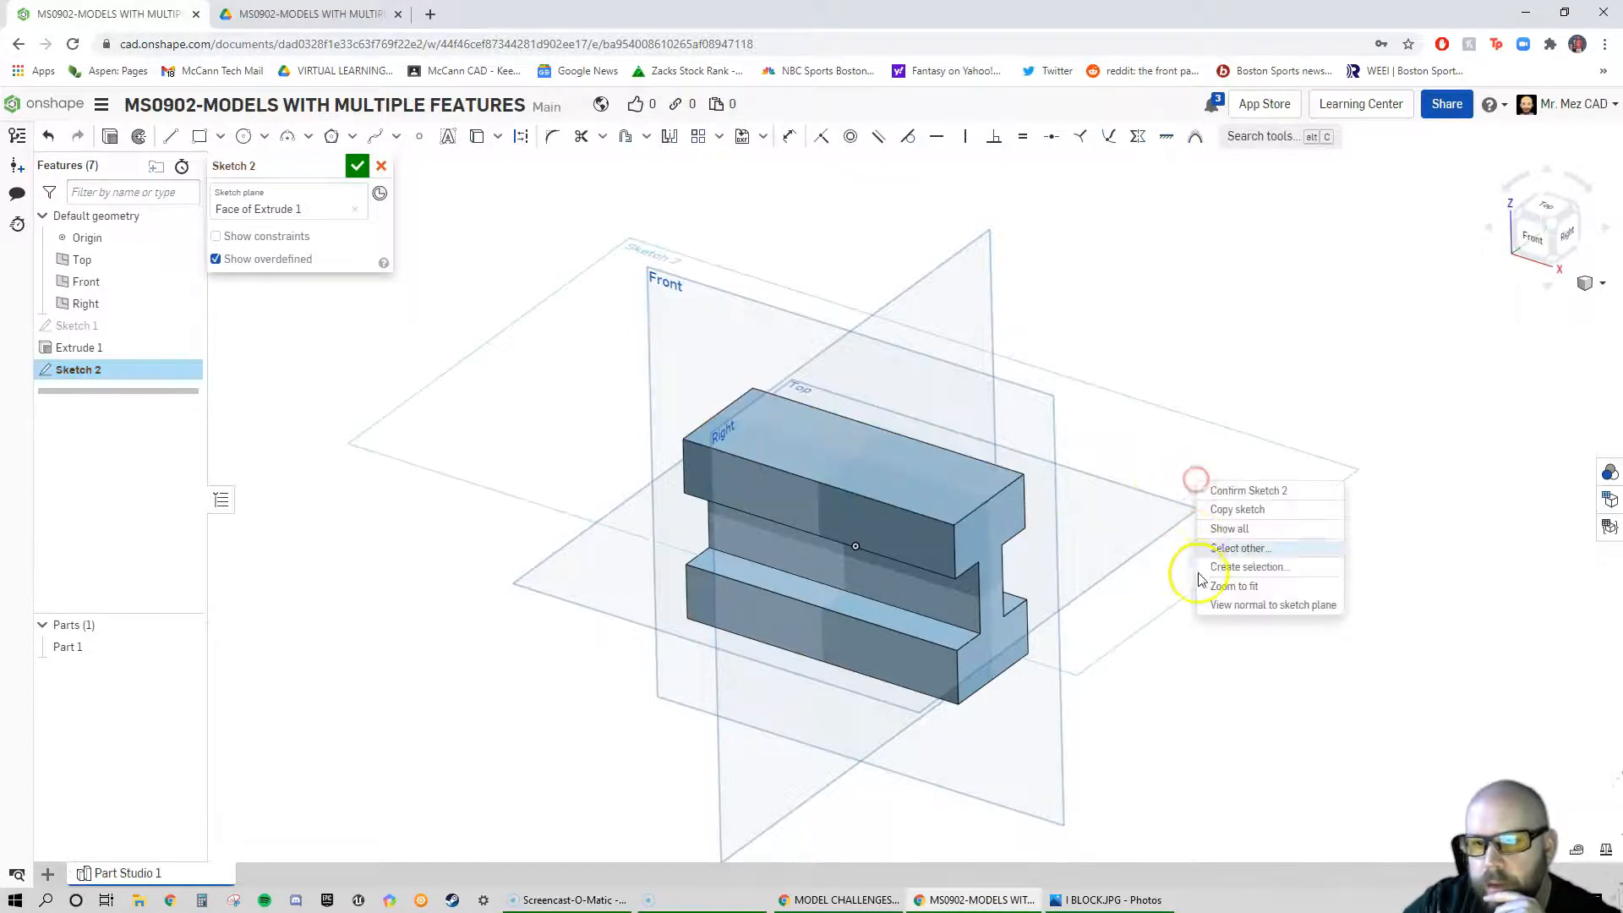
pyautogui.click(1235, 604)
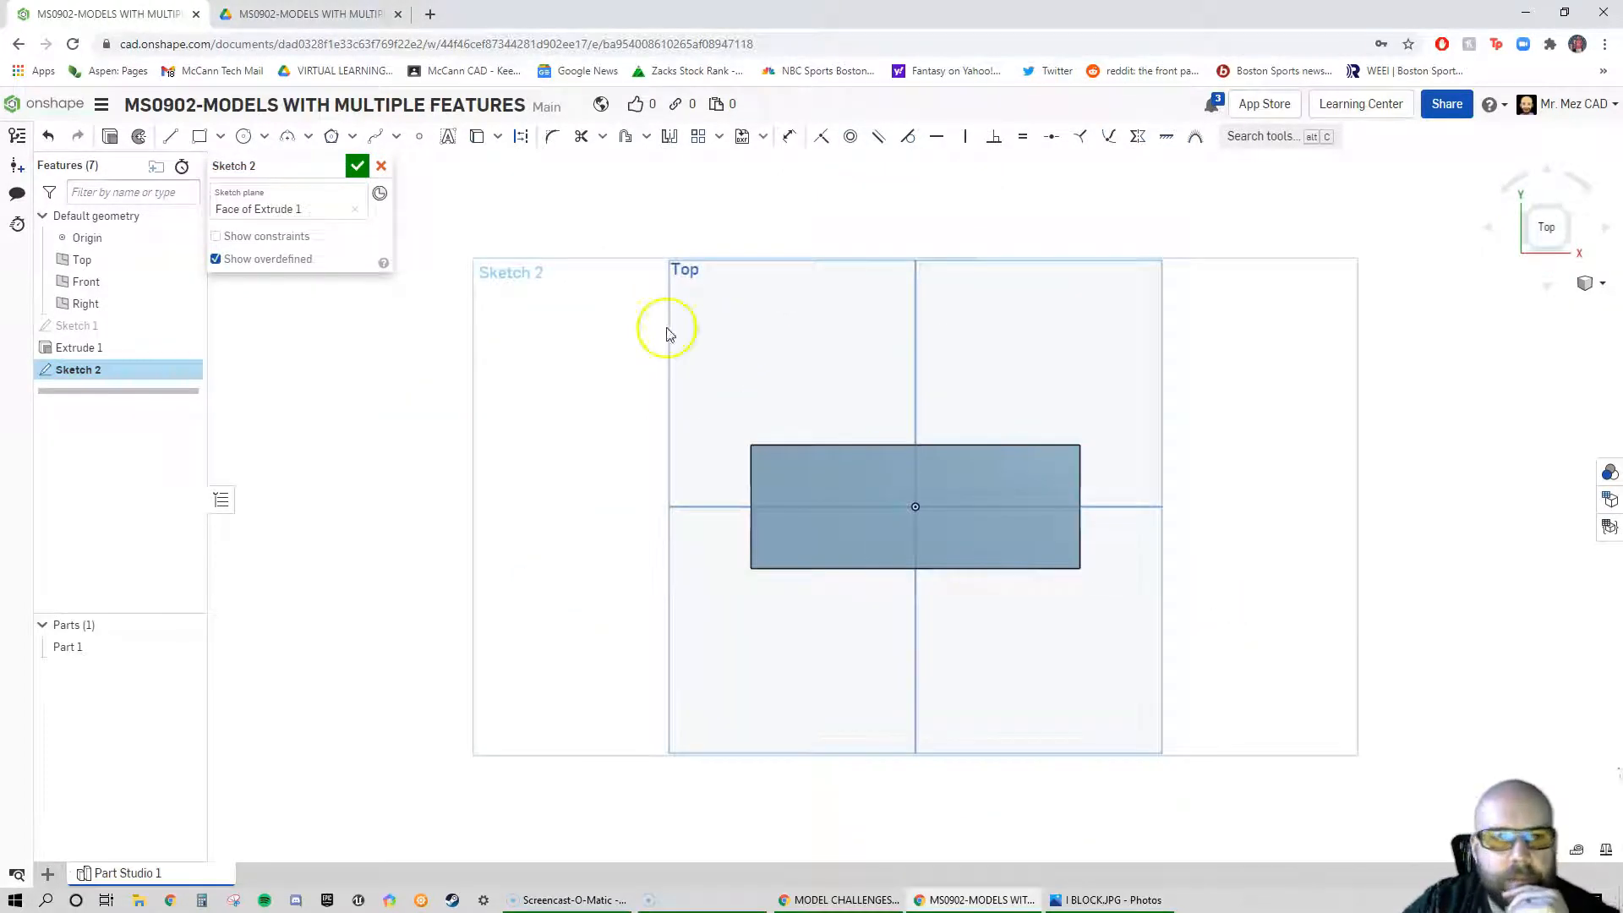
# Draw a closed triangle of lines on the top face, with one side along the full right end edge and a slanted line to the front edge
pyautogui.click(170, 137)
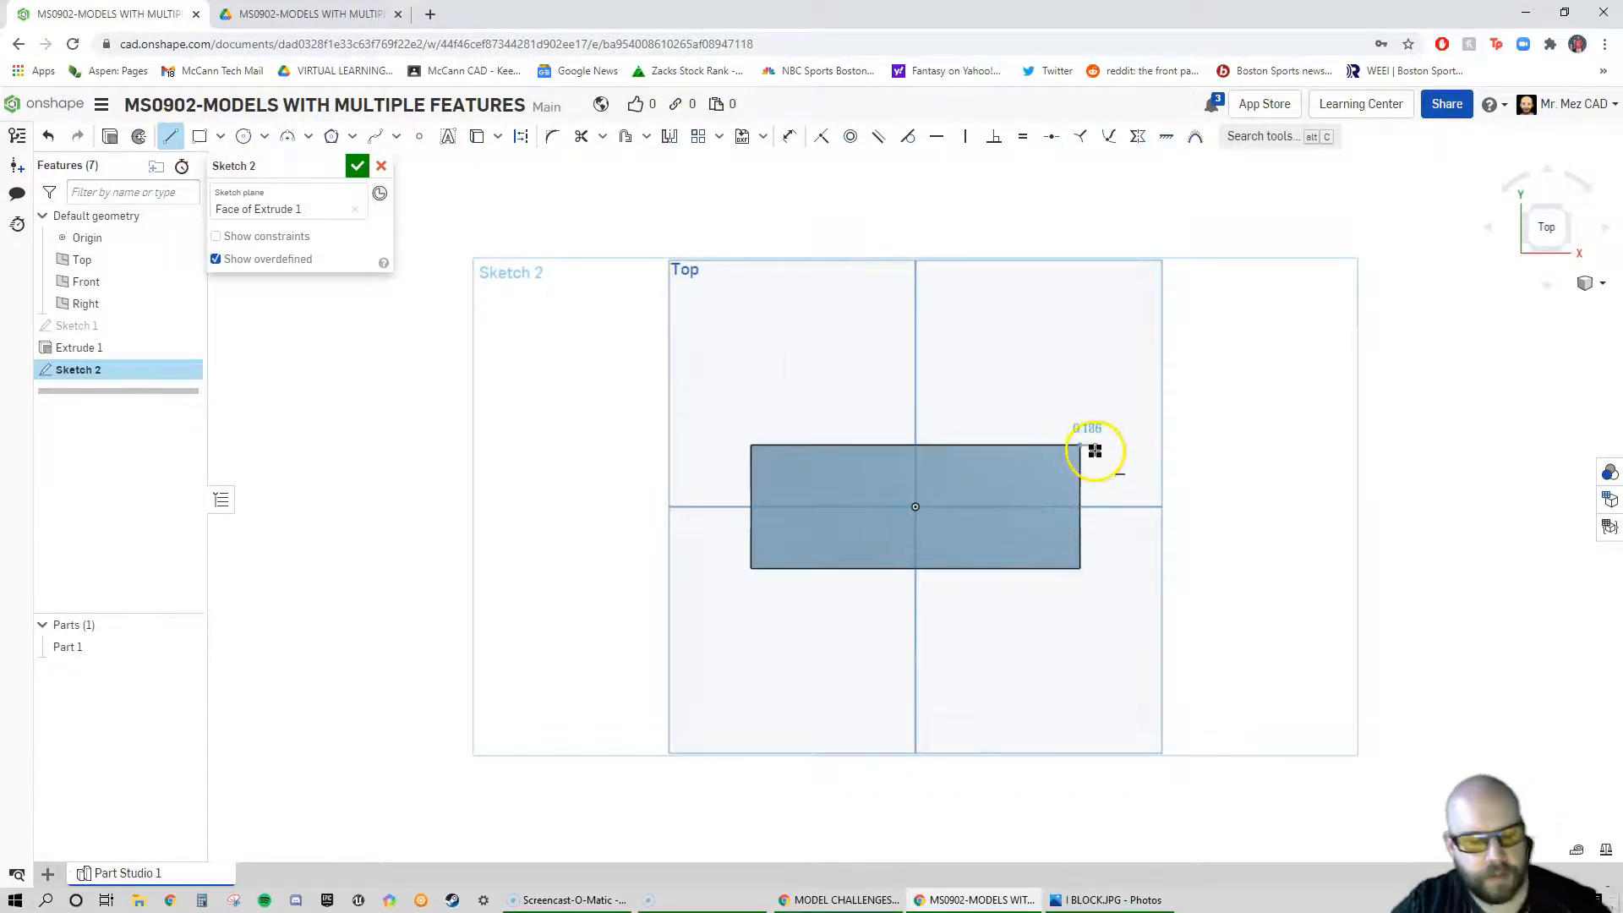
pyautogui.press('Escape')
pyautogui.press('l')
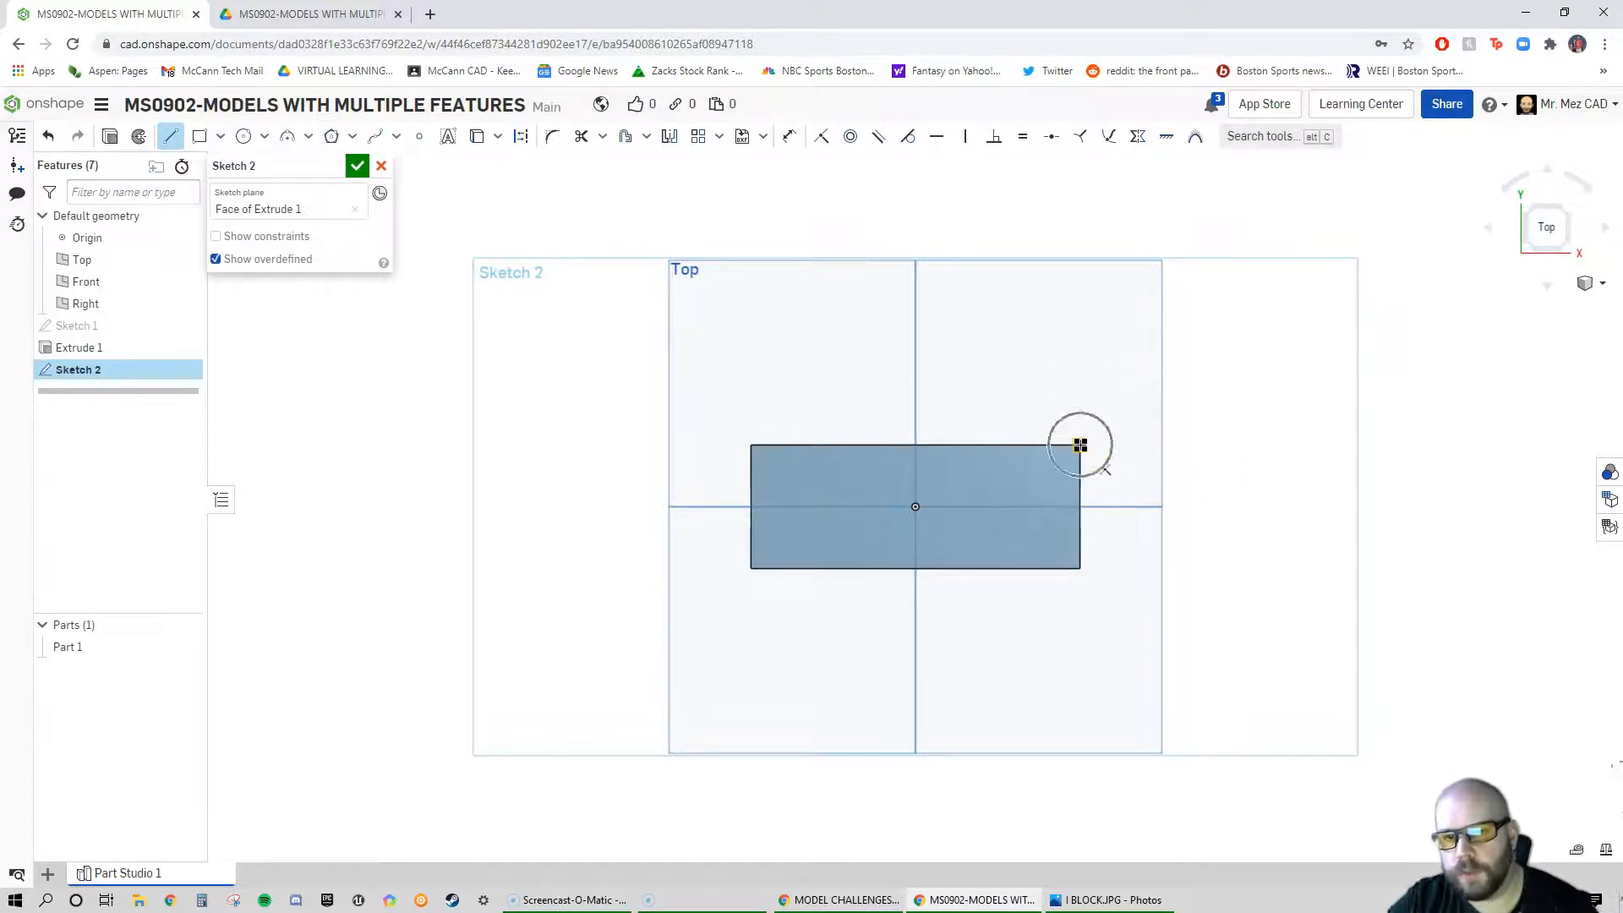
pyautogui.moveTo(1079, 445)
pyautogui.mouseDown()
pyautogui.moveTo(990, 571)
pyautogui.moveTo(1077, 567)
pyautogui.moveTo(1080, 443)
pyautogui.mouseUp()
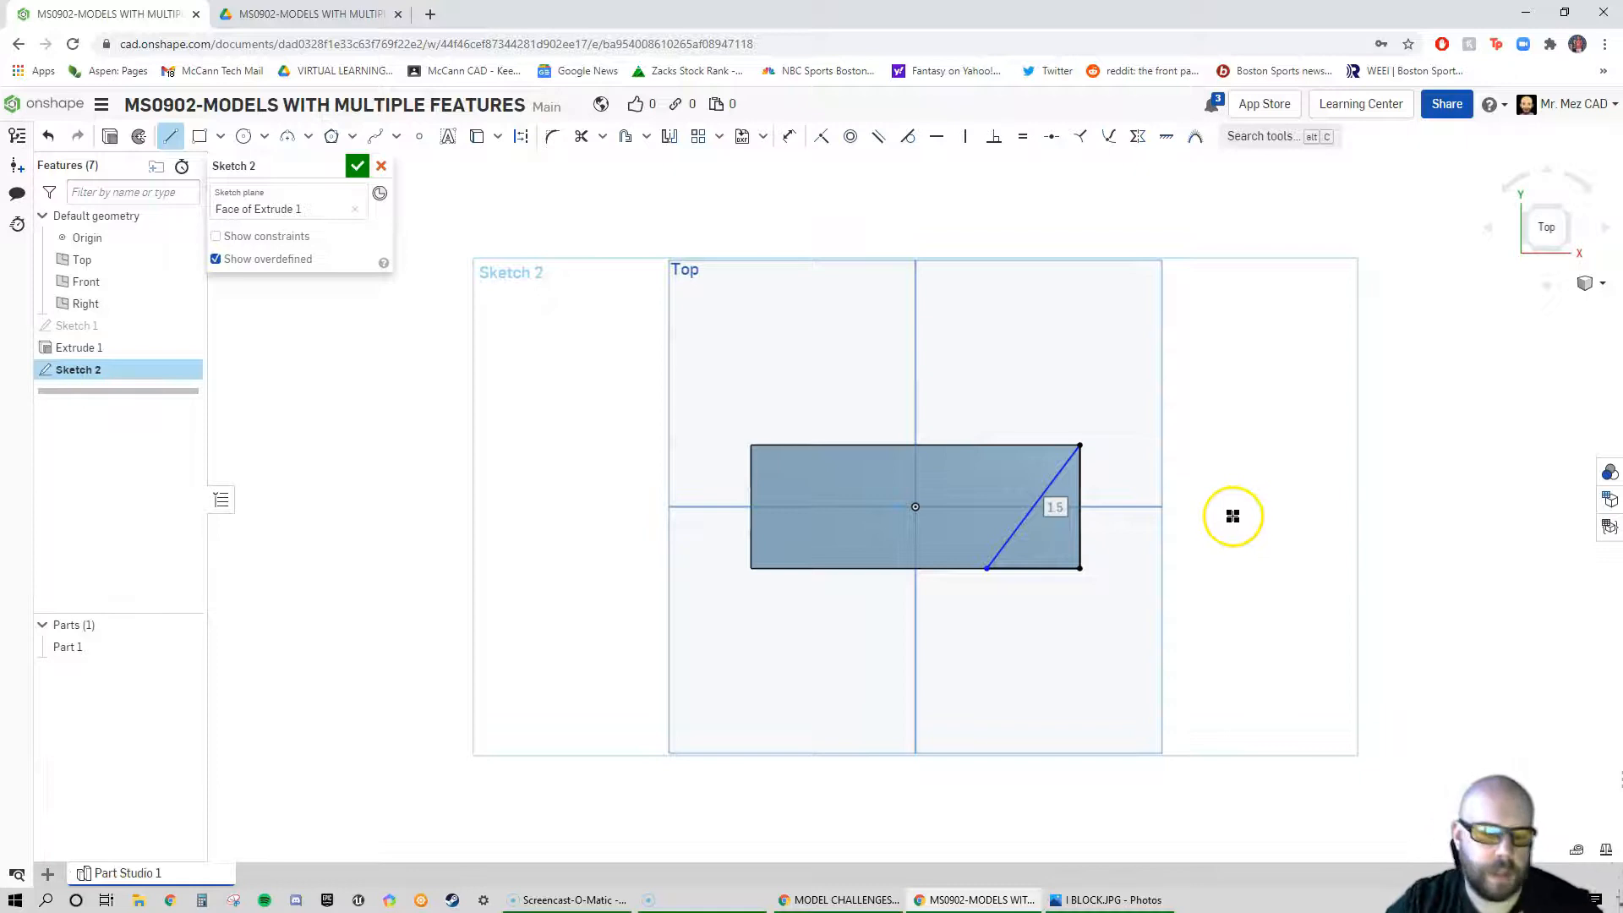
# Dimension the angle between the slanted line and the top face's back edge as 45°
pyautogui.press('d')
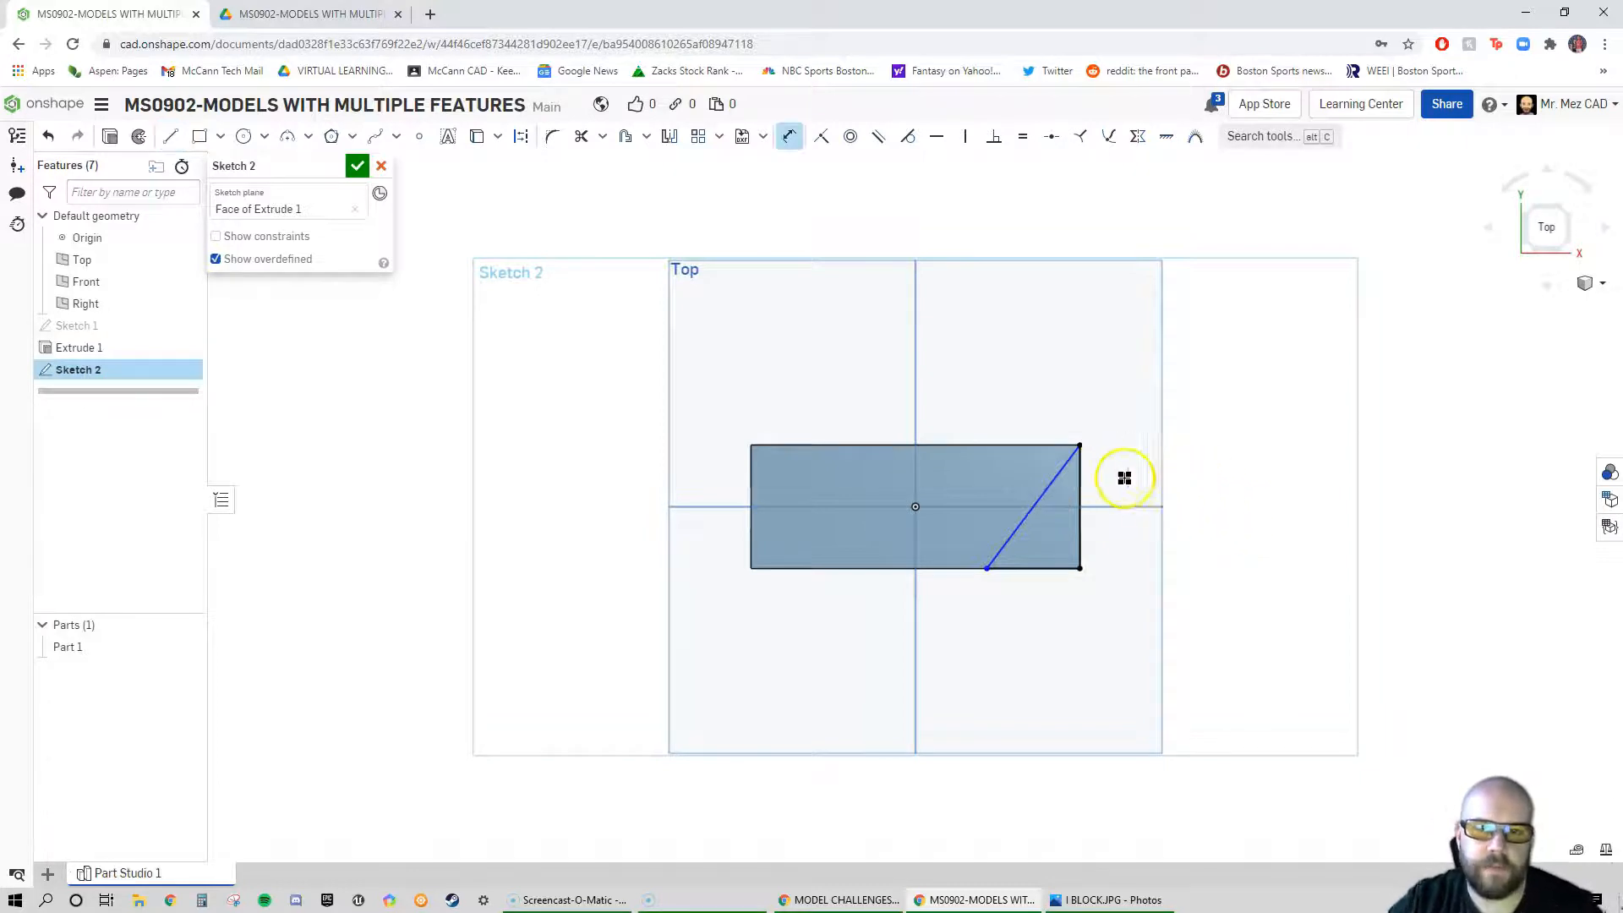
pyautogui.click(1045, 493)
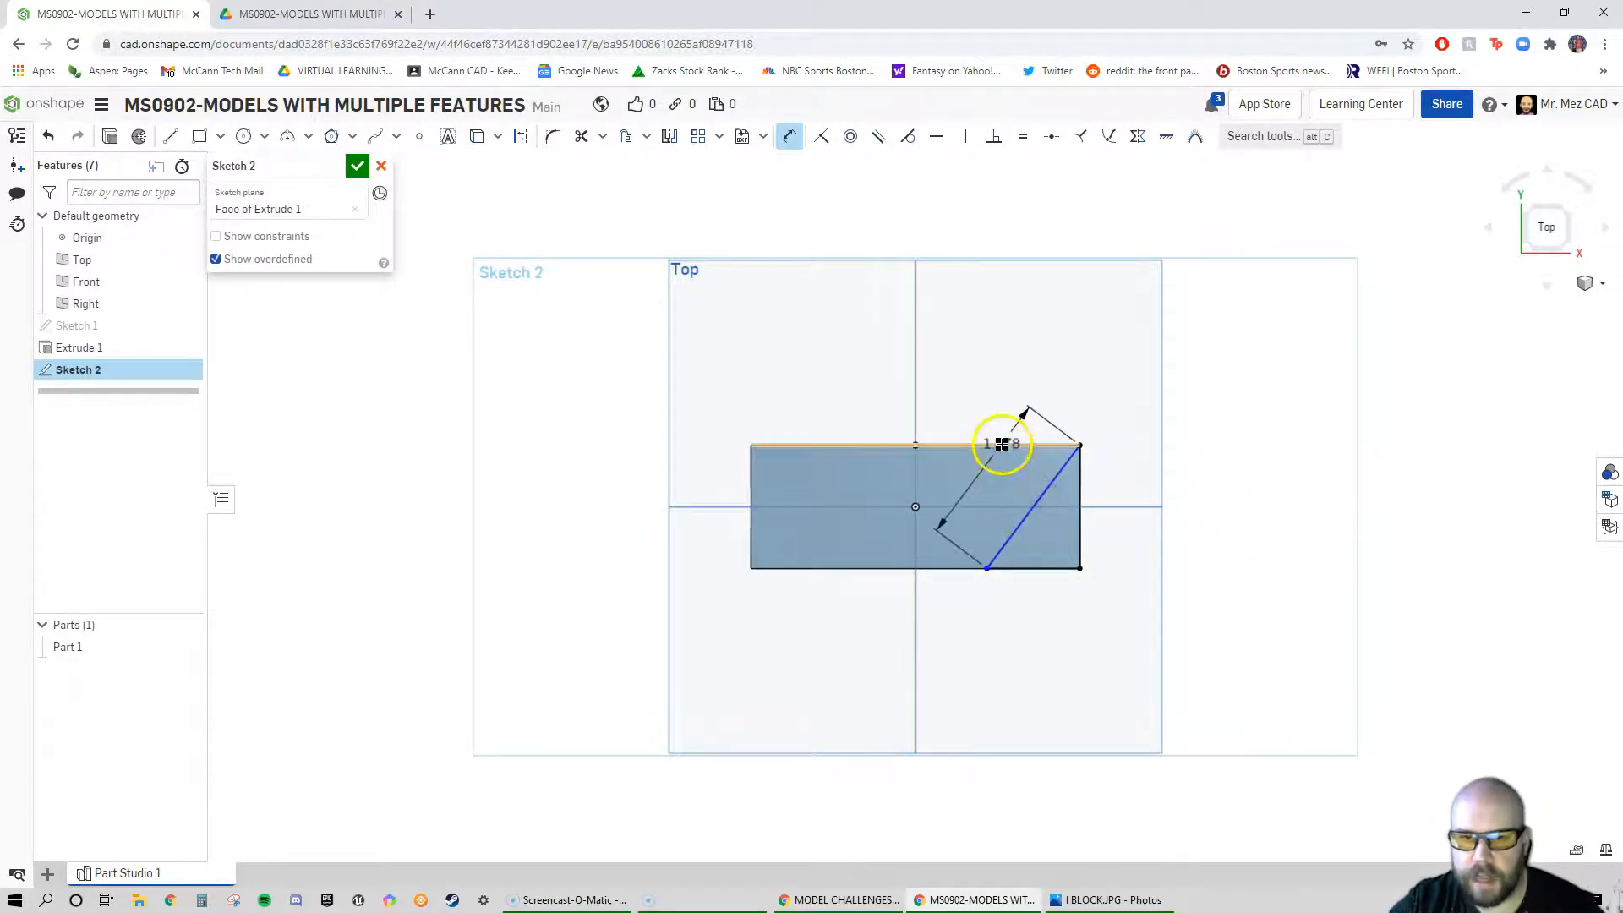
pyautogui.click(1001, 444)
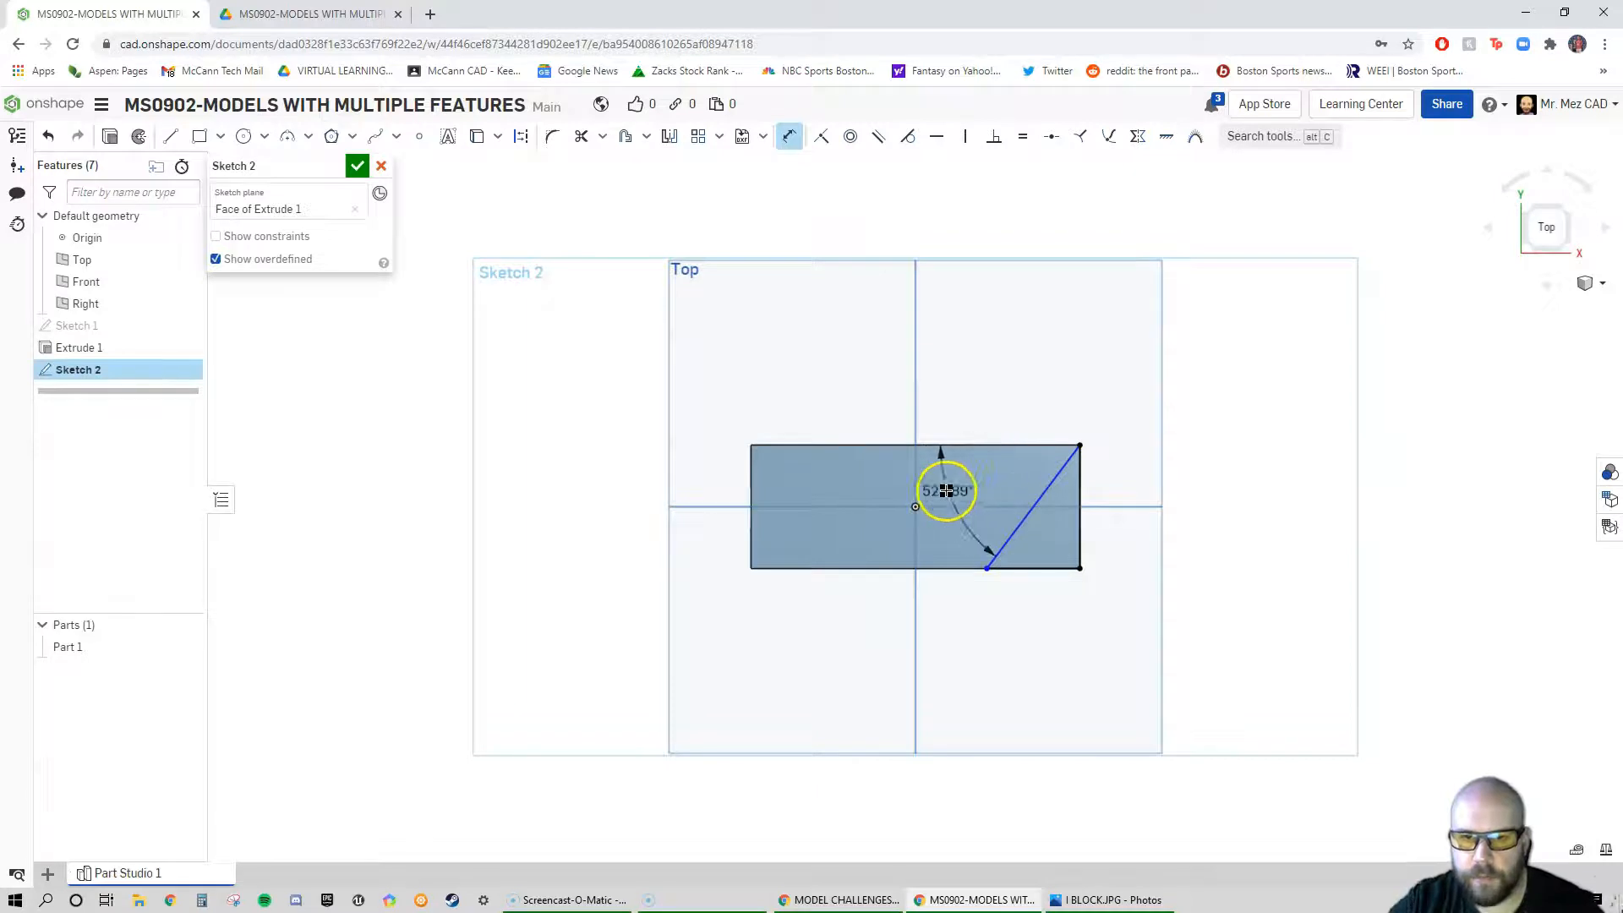
pyautogui.click(1008, 490)
pyautogui.press('Return')
pyautogui.moveTo(1148, 535)
pyautogui.mouseDown(button='right')
pyautogui.moveTo(1141, 485)
pyautogui.moveTo(1052, 467)
pyautogui.moveTo(1057, 496)
pyautogui.moveTo(1112, 489)
pyautogui.mouseUp(button='right')
pyautogui.click(1038, 563)
pyautogui.click(1005, 532)
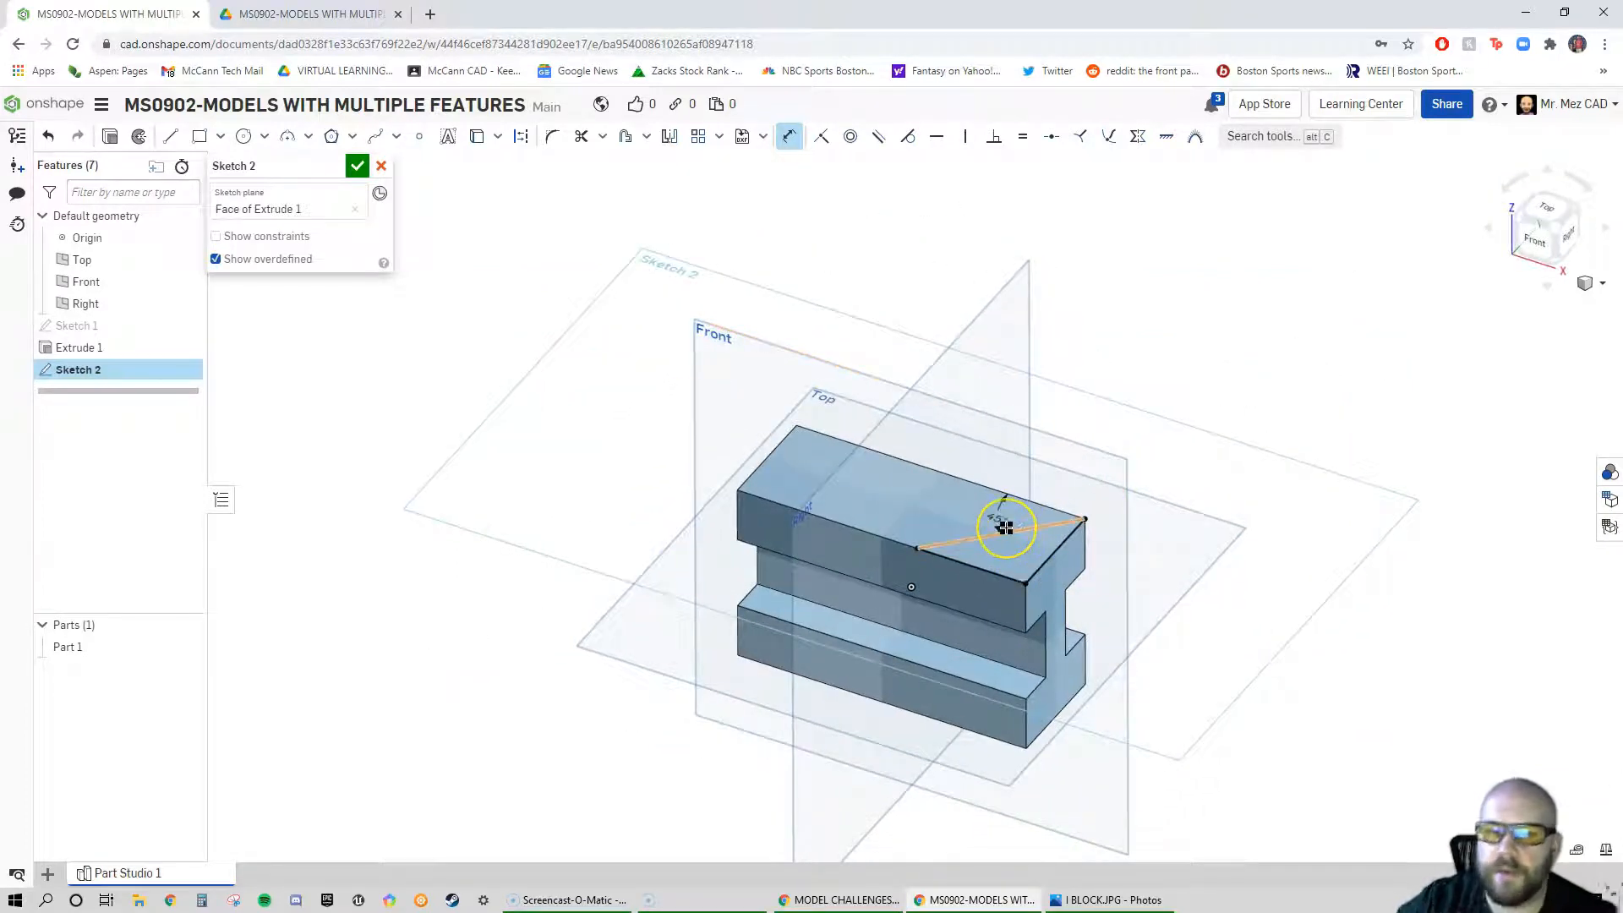
# Cut the triangular region out of the block with a Remove extrude set to Through all
pyautogui.click(110, 140)
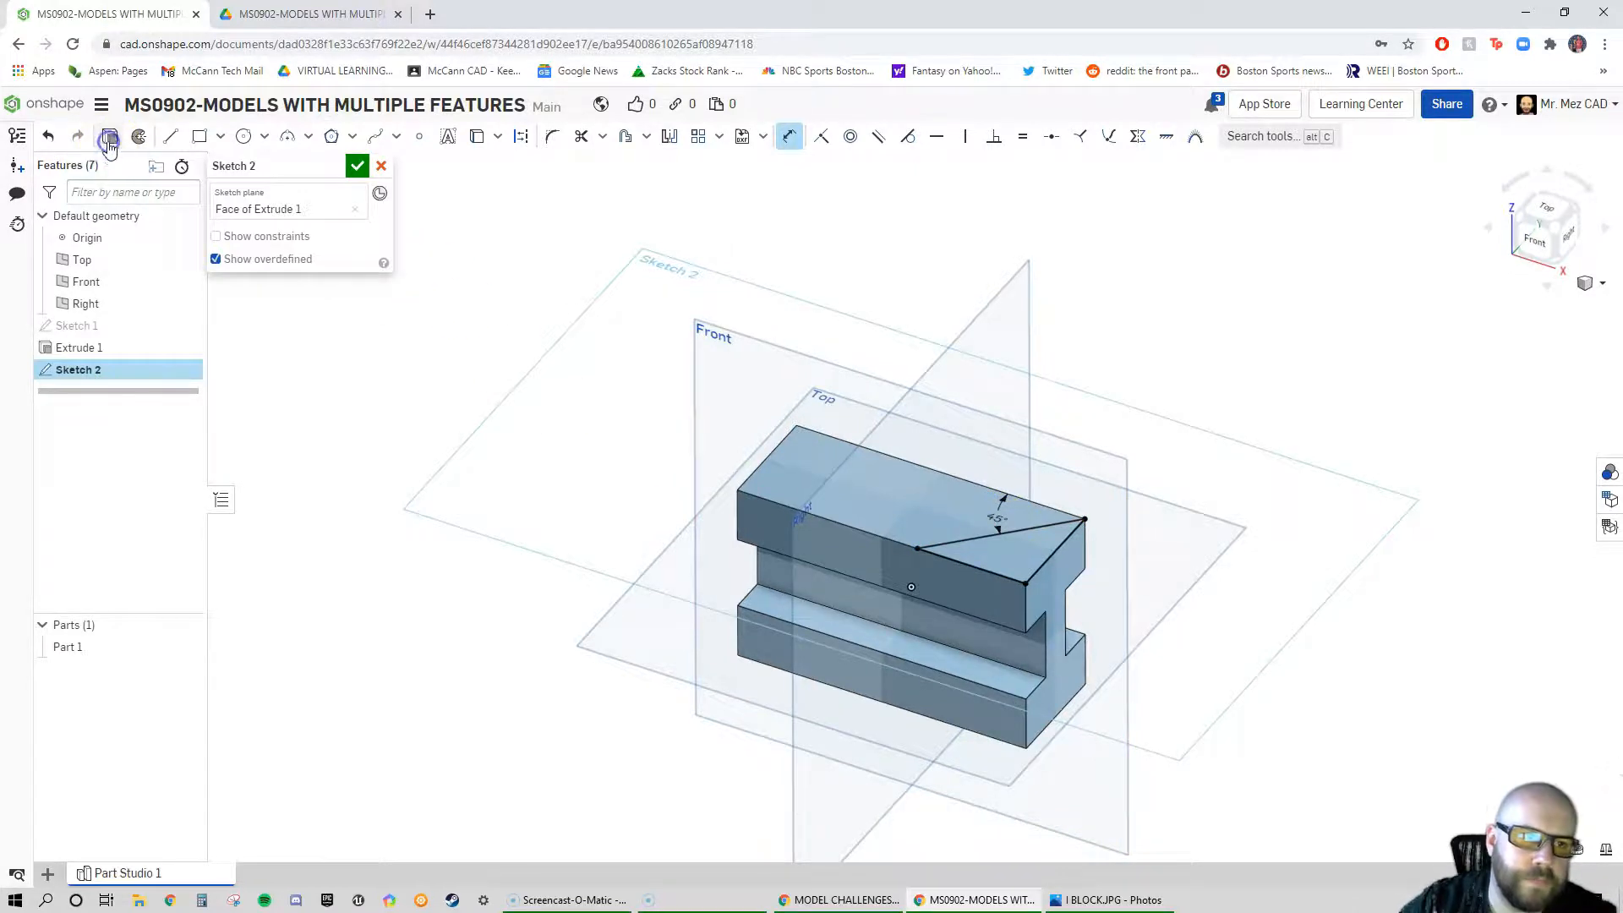
pyautogui.click(301, 217)
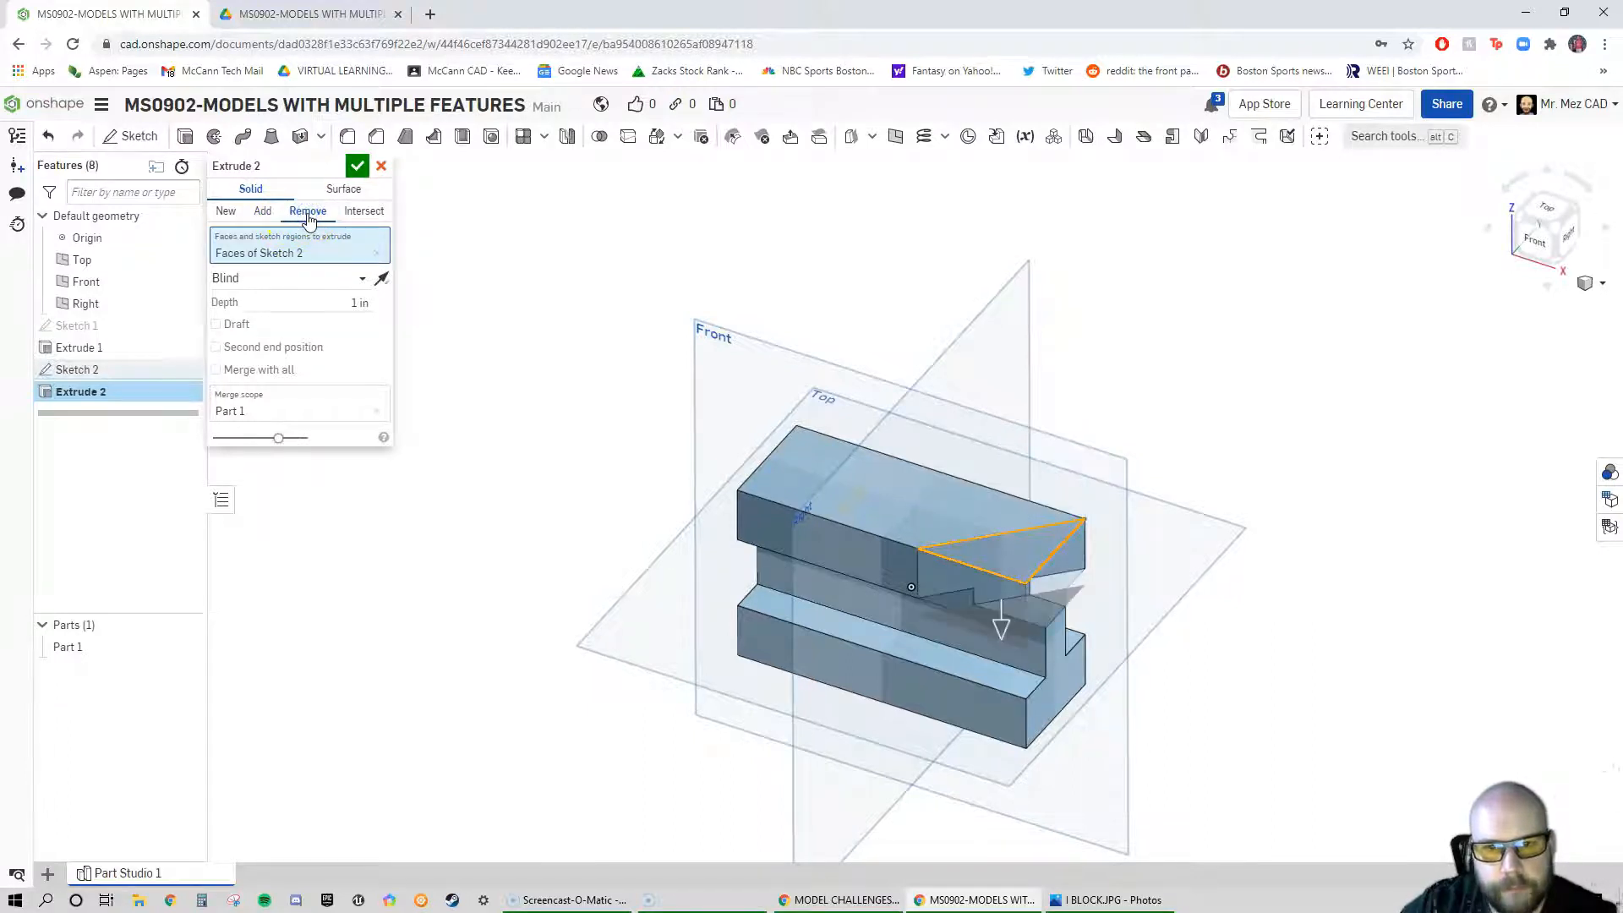
pyautogui.scroll(-1, 663, 362)
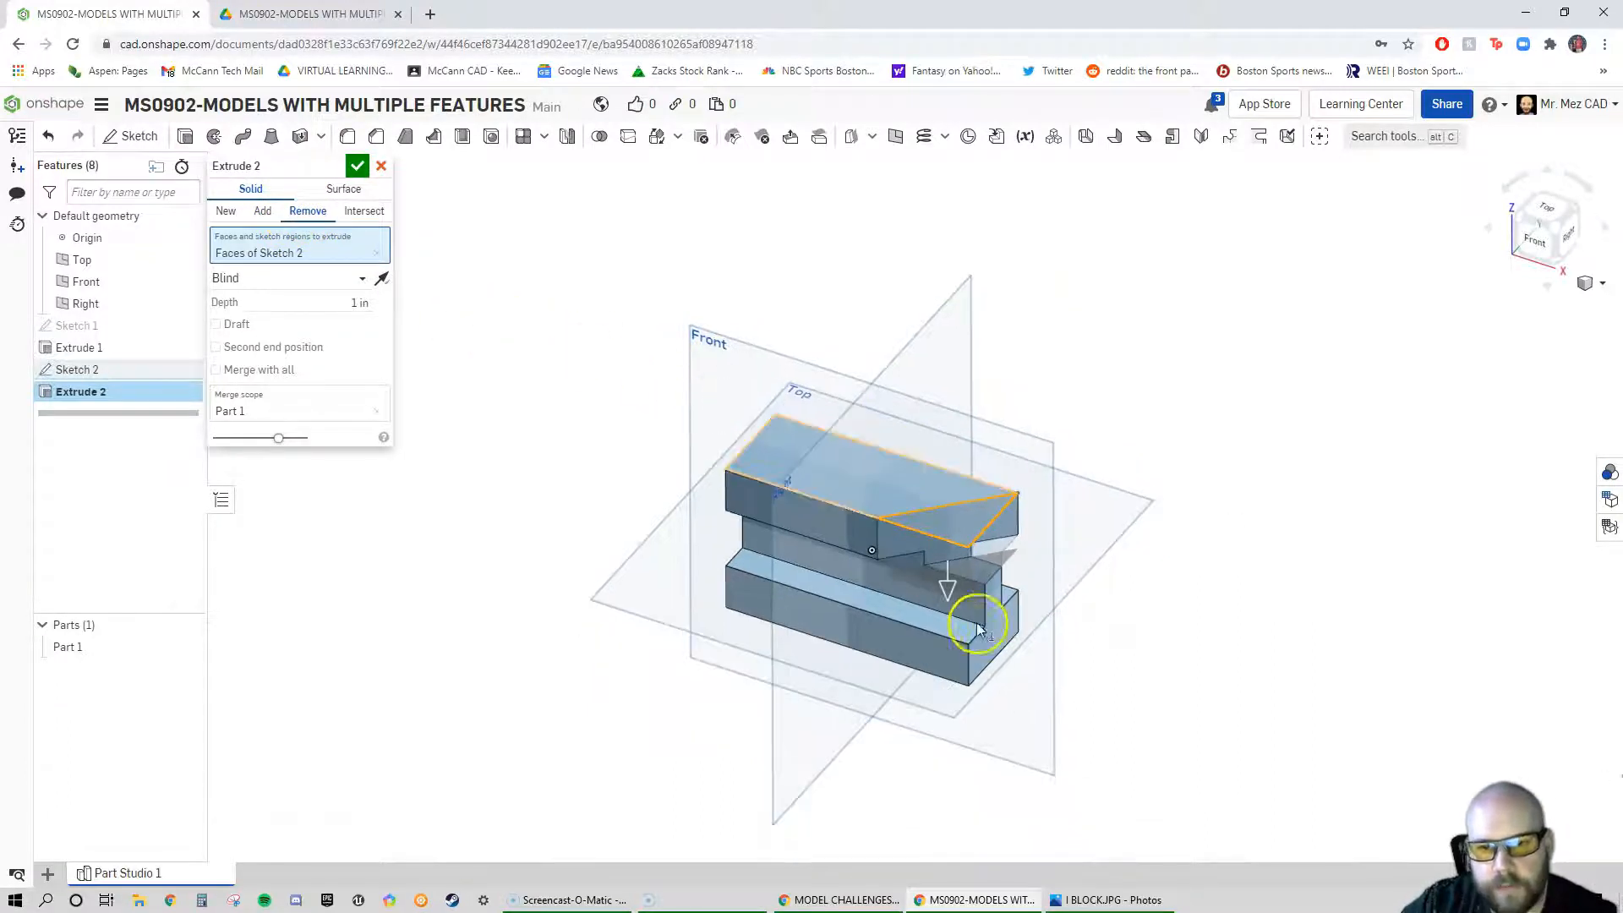
pyautogui.moveTo(948, 606); pyautogui.dragTo(979, 799)
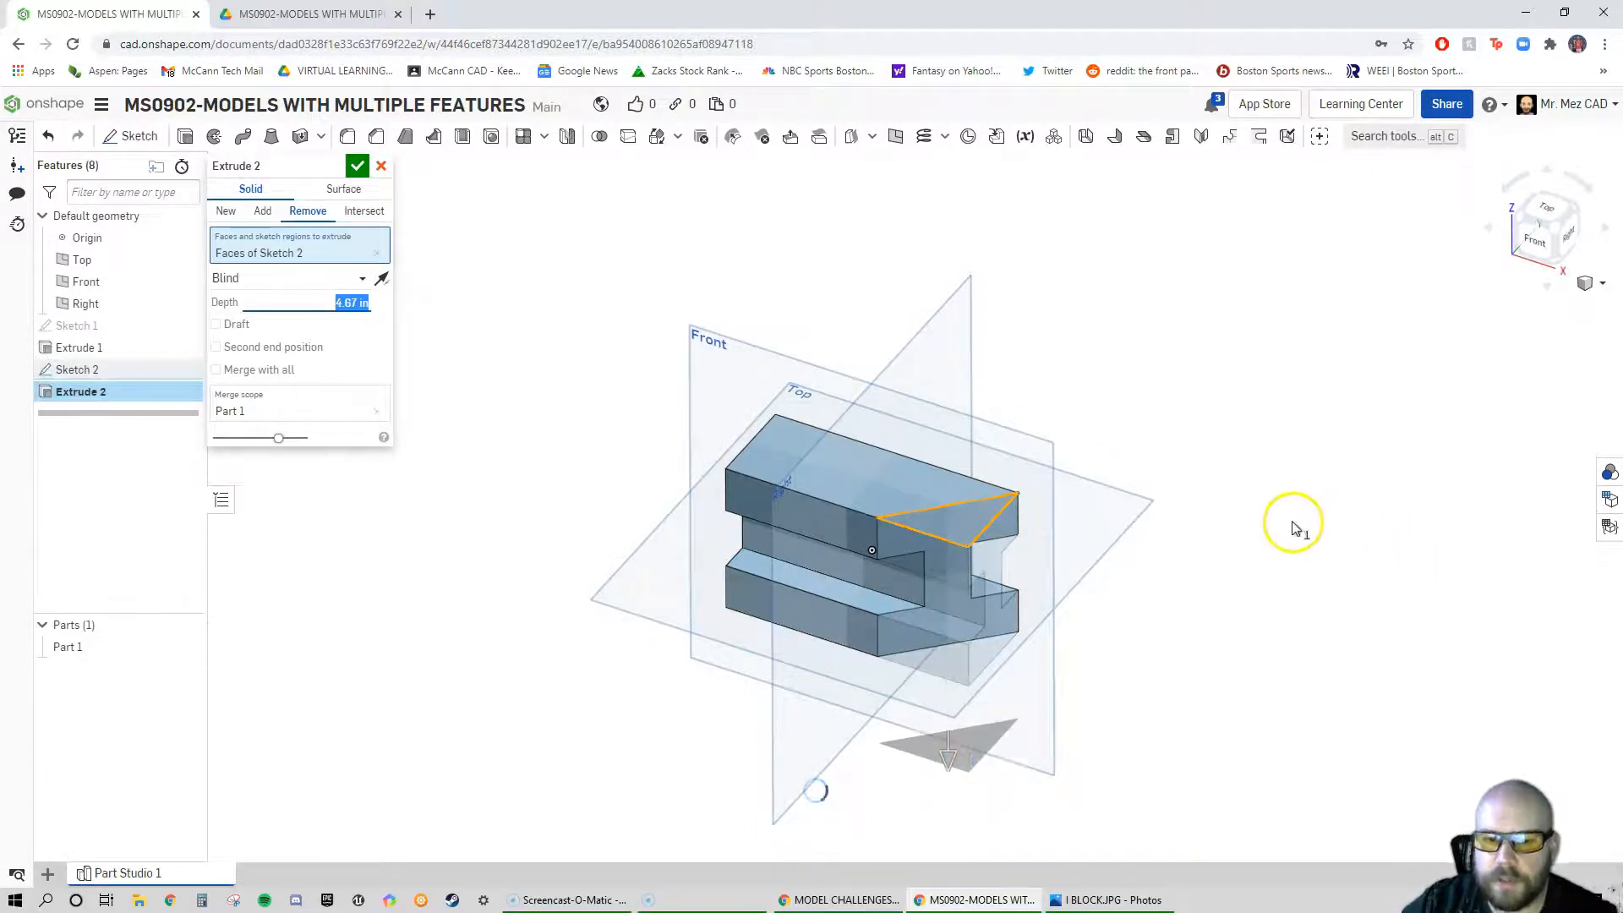
pyautogui.scroll(-1, 1051, 568)
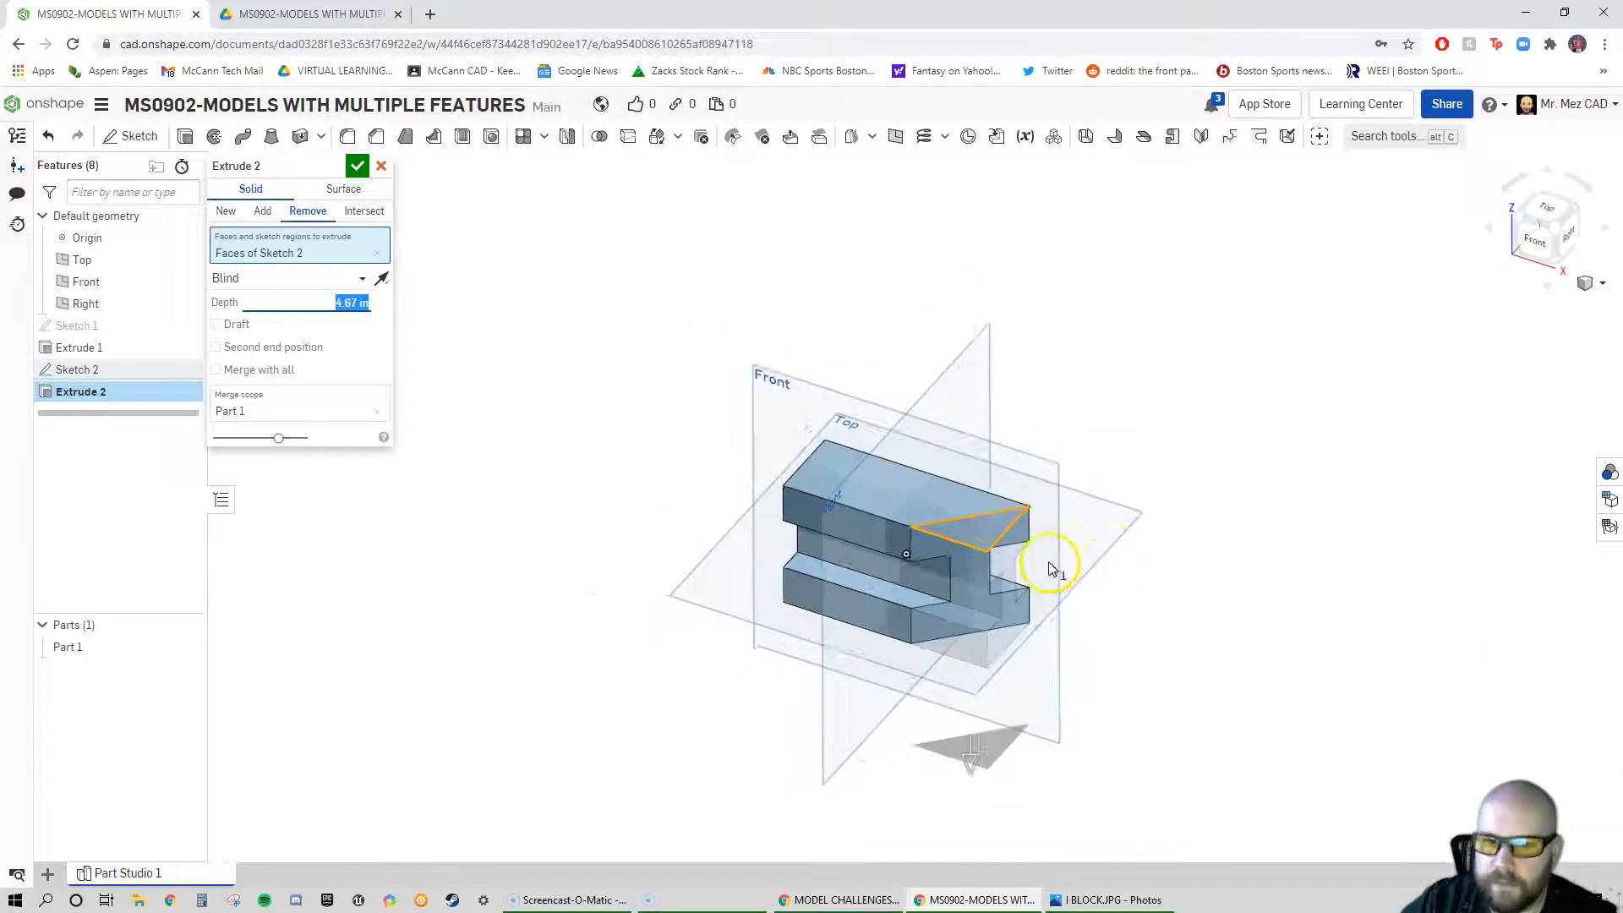
pyautogui.scroll(-1, 1051, 568)
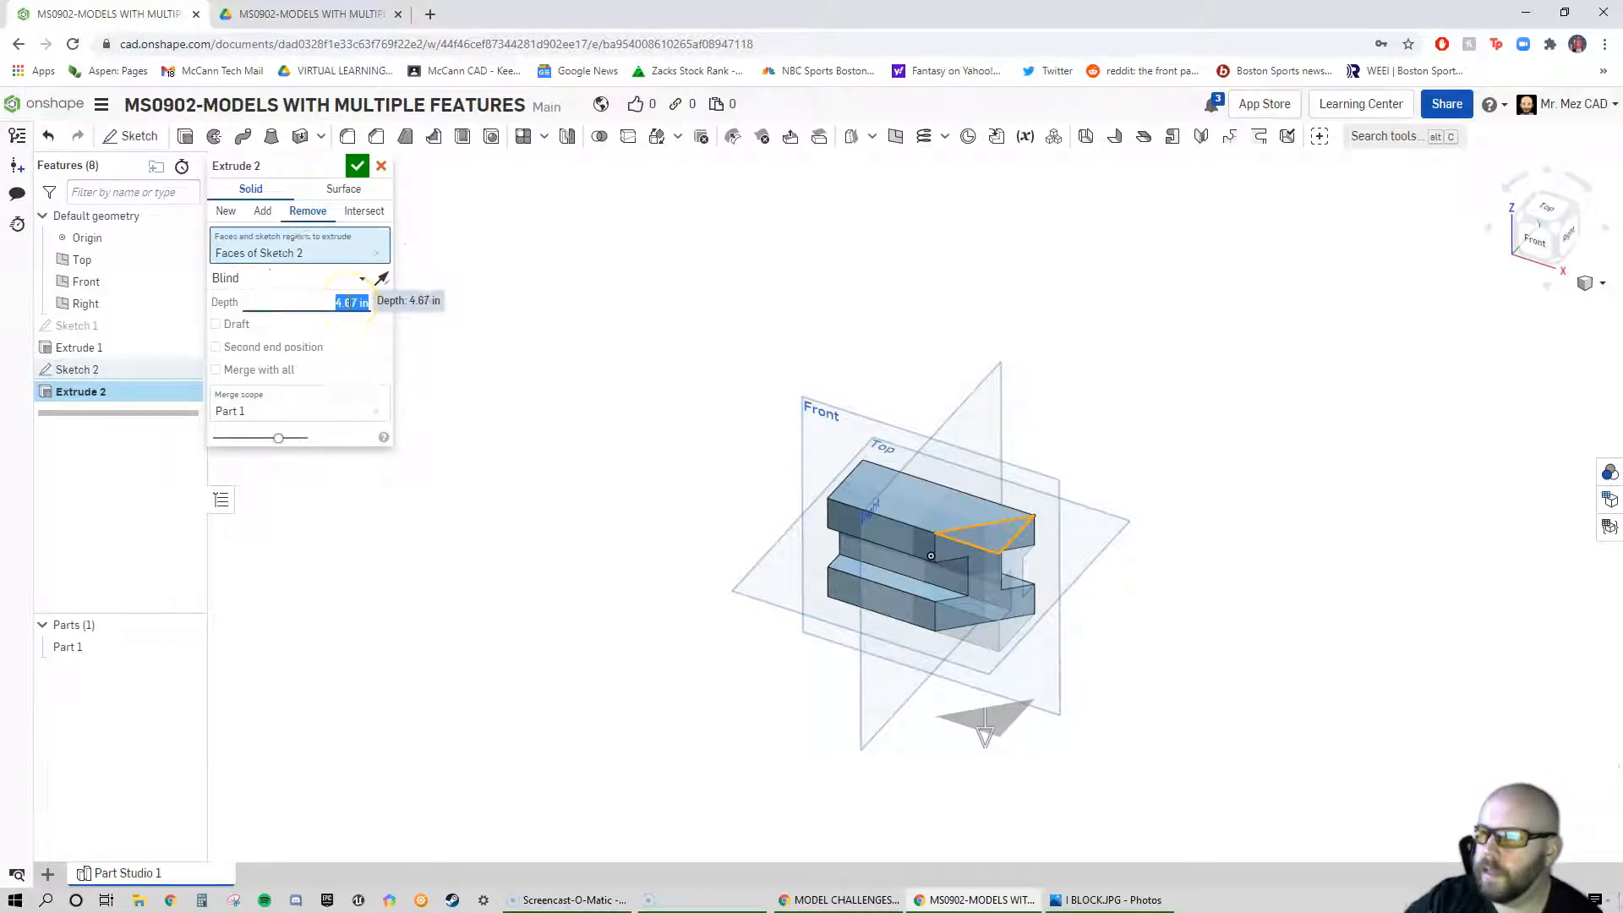
pyautogui.click(342, 280)
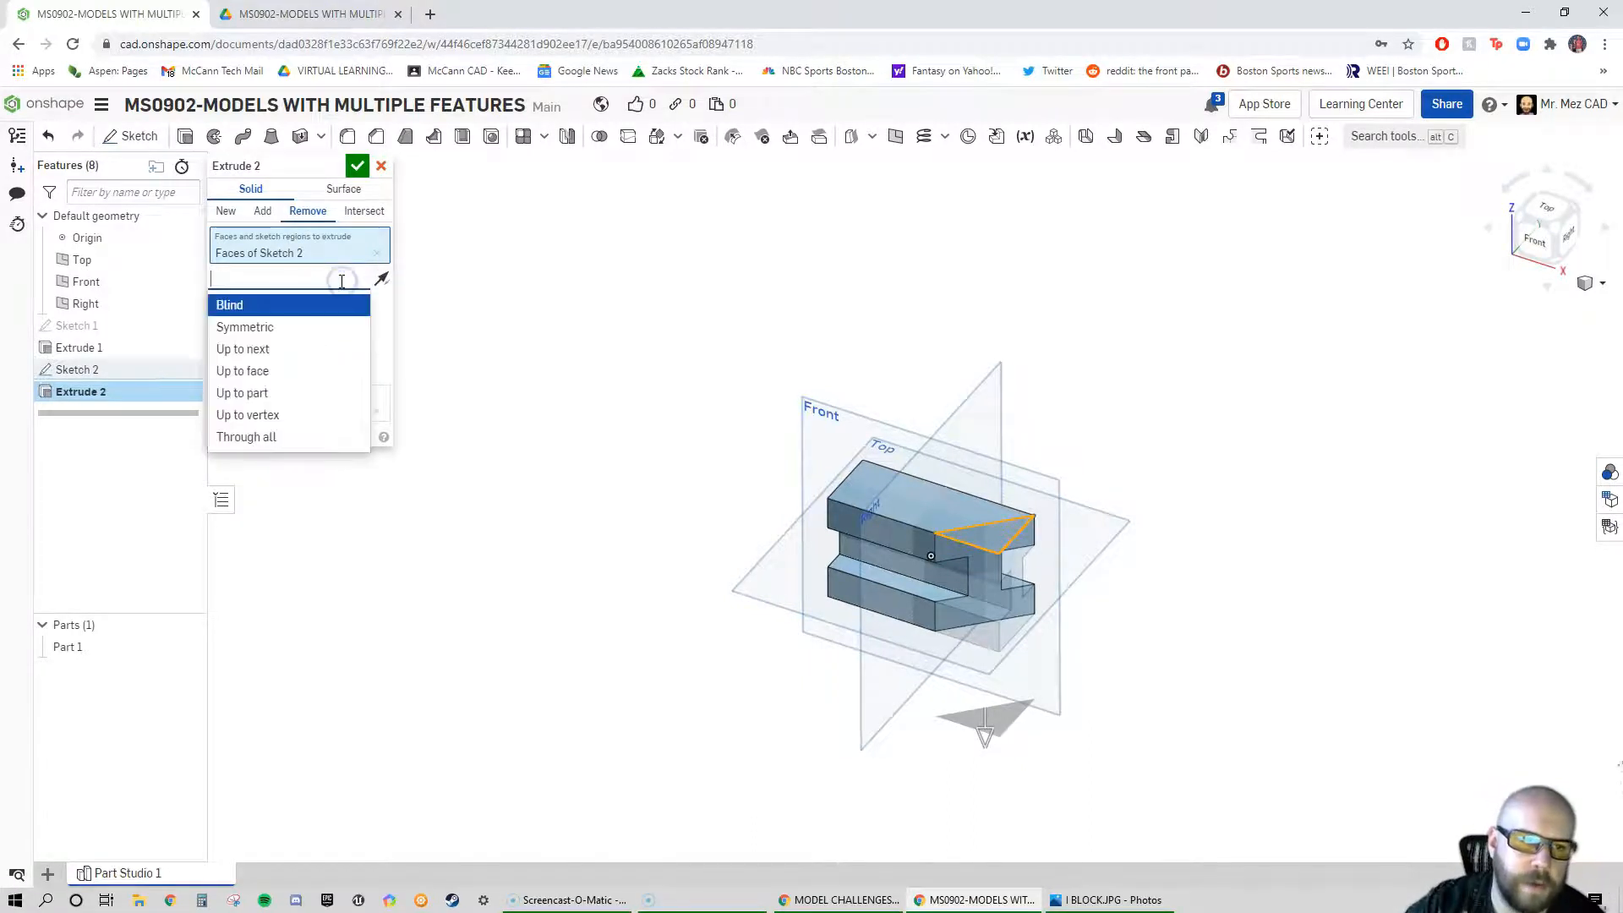
pyautogui.click(274, 438)
pyautogui.scroll(1, 271, 442)
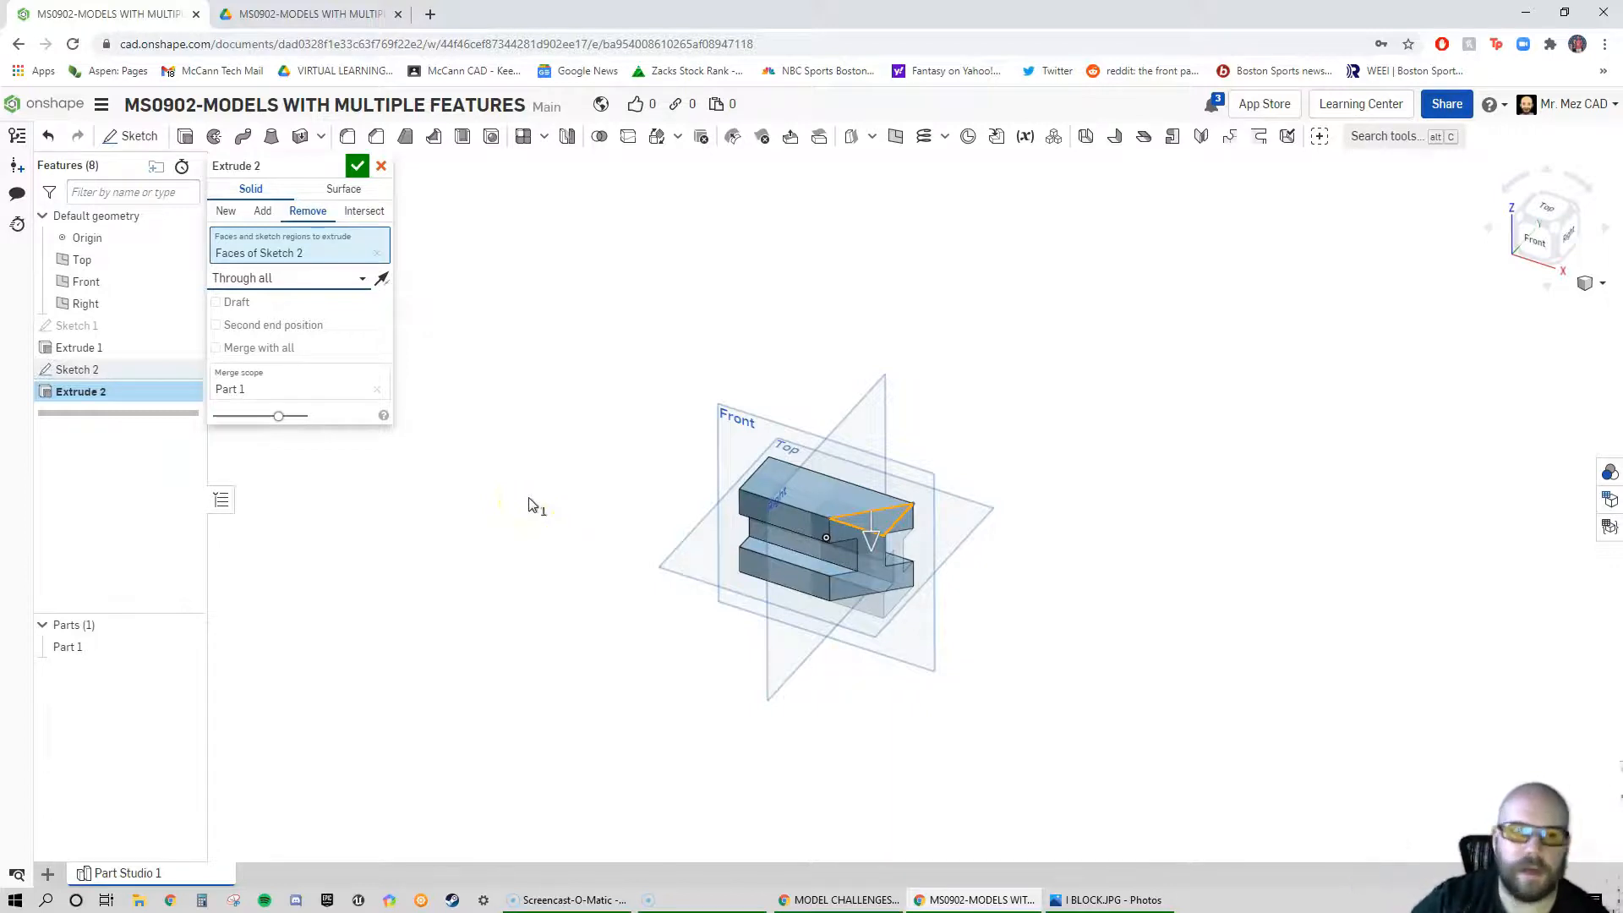
pyautogui.click(356, 169)
# Rename the Part Studio as I BLOCK
pyautogui.moveTo(856, 685); pyautogui.dragTo(786, 689, button='right')
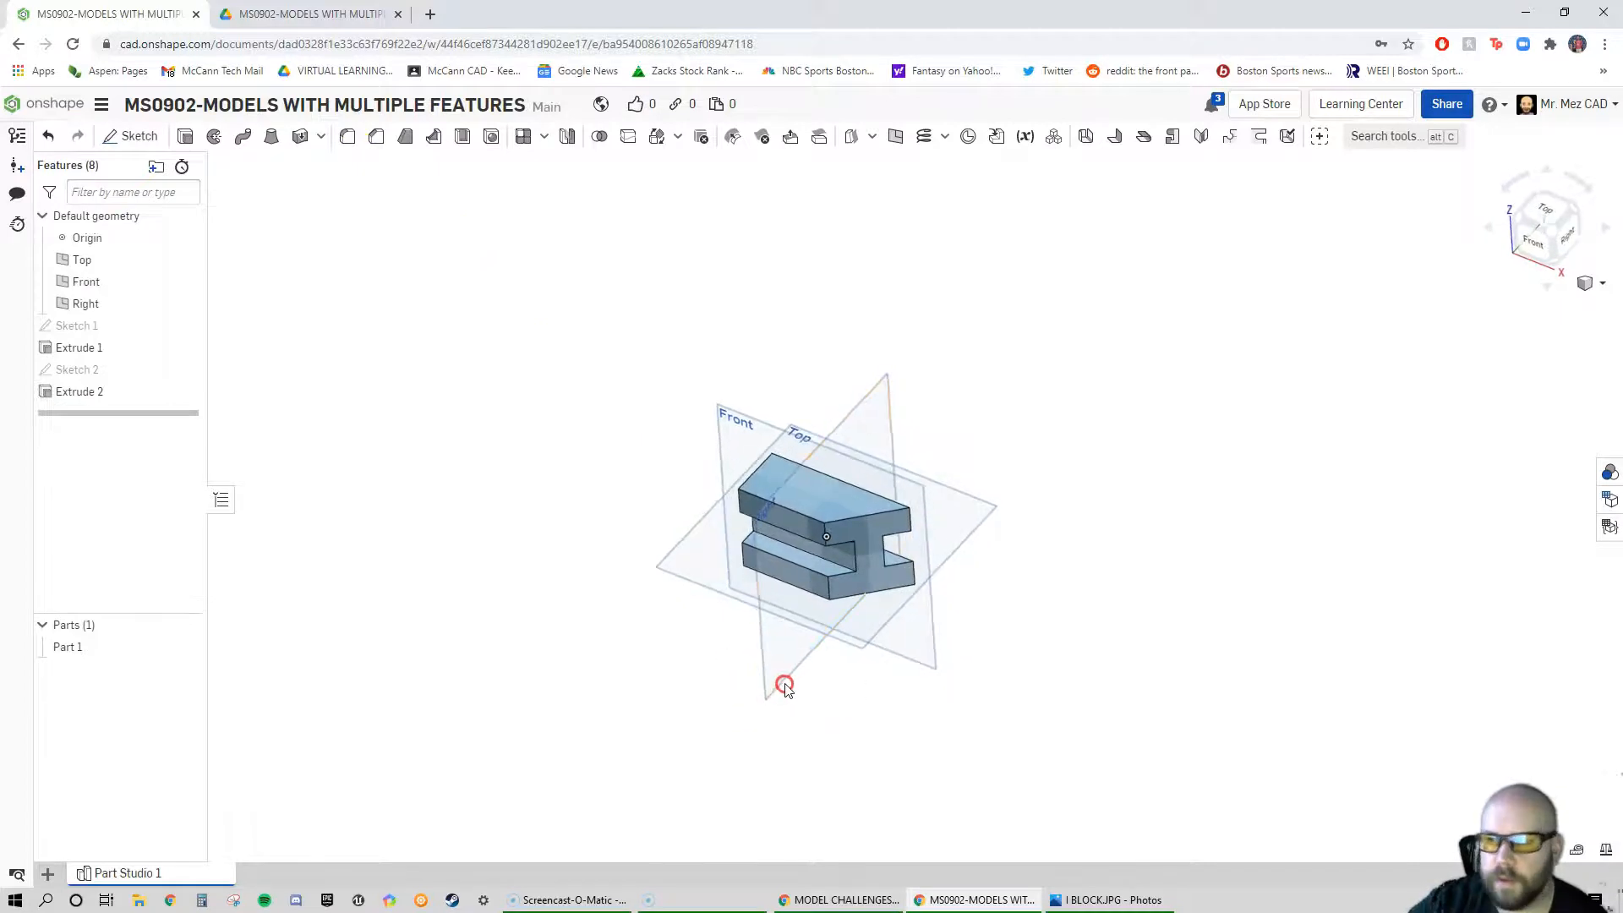
pyautogui.rightClick(193, 875)
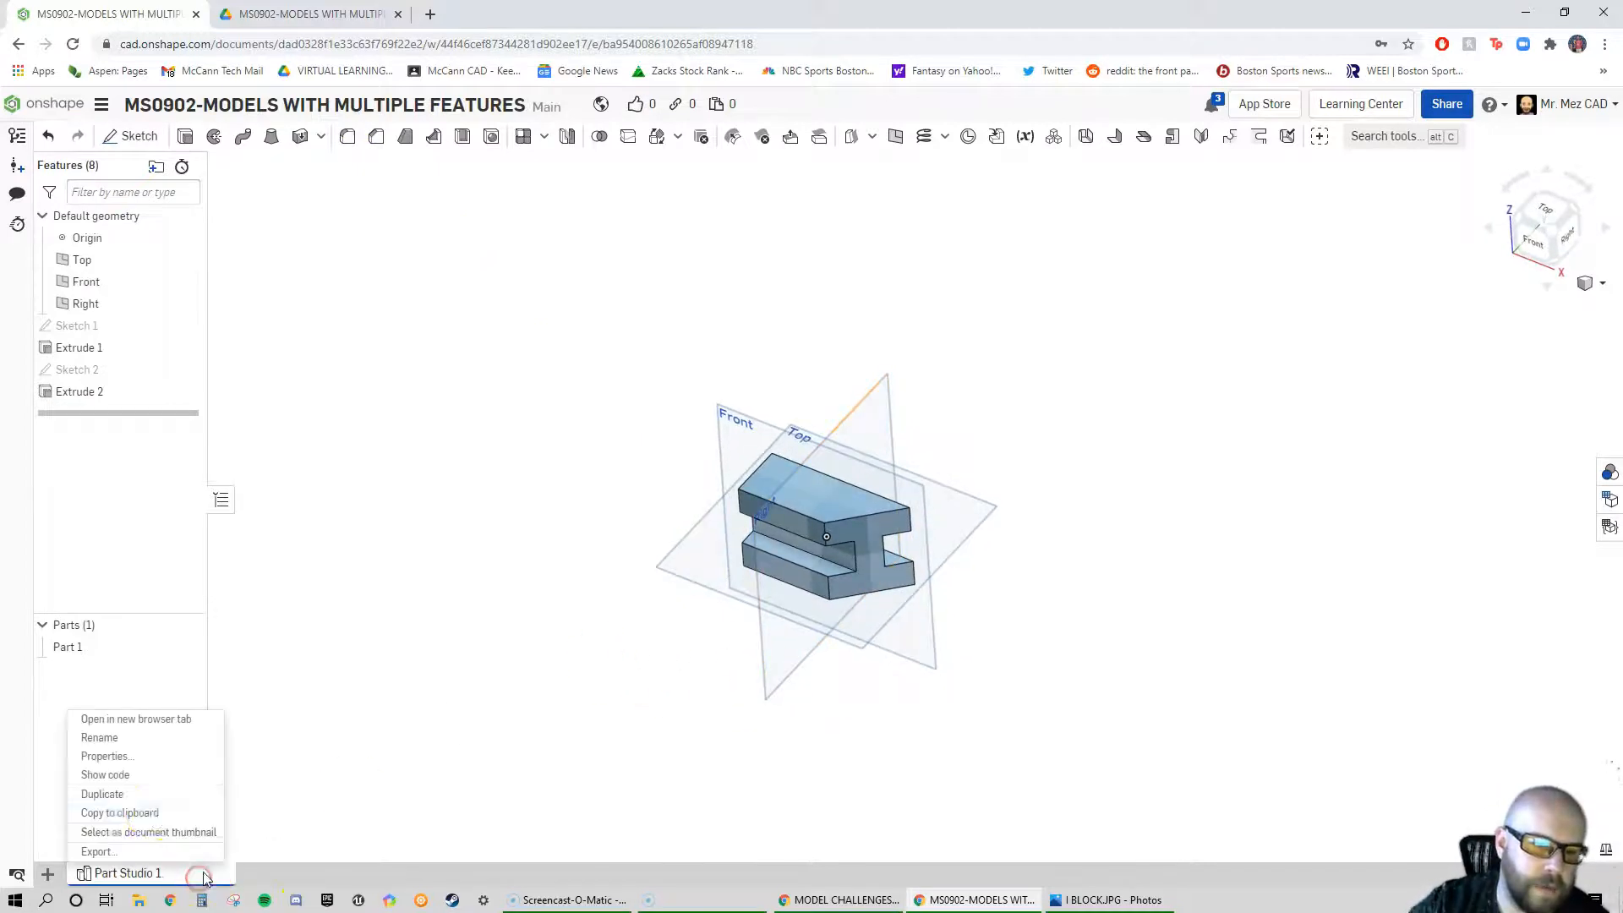
pyautogui.click(123, 740)
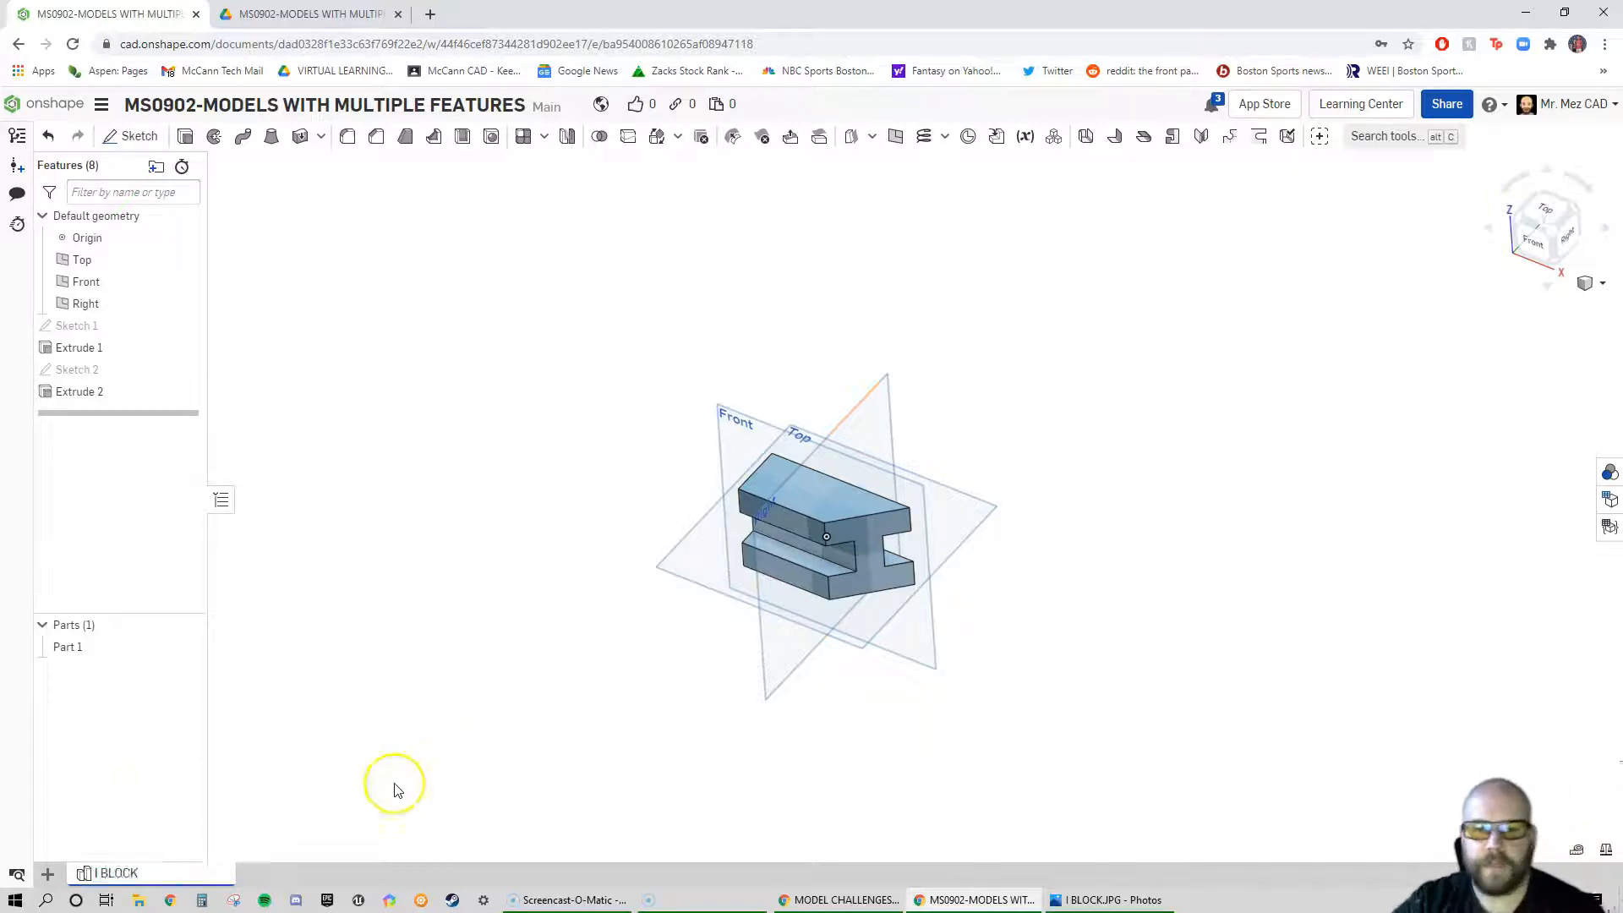
# Switch to Photos and bring up the L BLOCK.JPG drawing full screen to examine the next part's dimensions
pyautogui.moveTo(683, 711)
pyautogui.mouseDown(button='right')
pyautogui.moveTo(705, 702)
pyautogui.moveTo(665, 697)
pyautogui.moveTo(695, 710)
pyautogui.mouseUp(button='right')
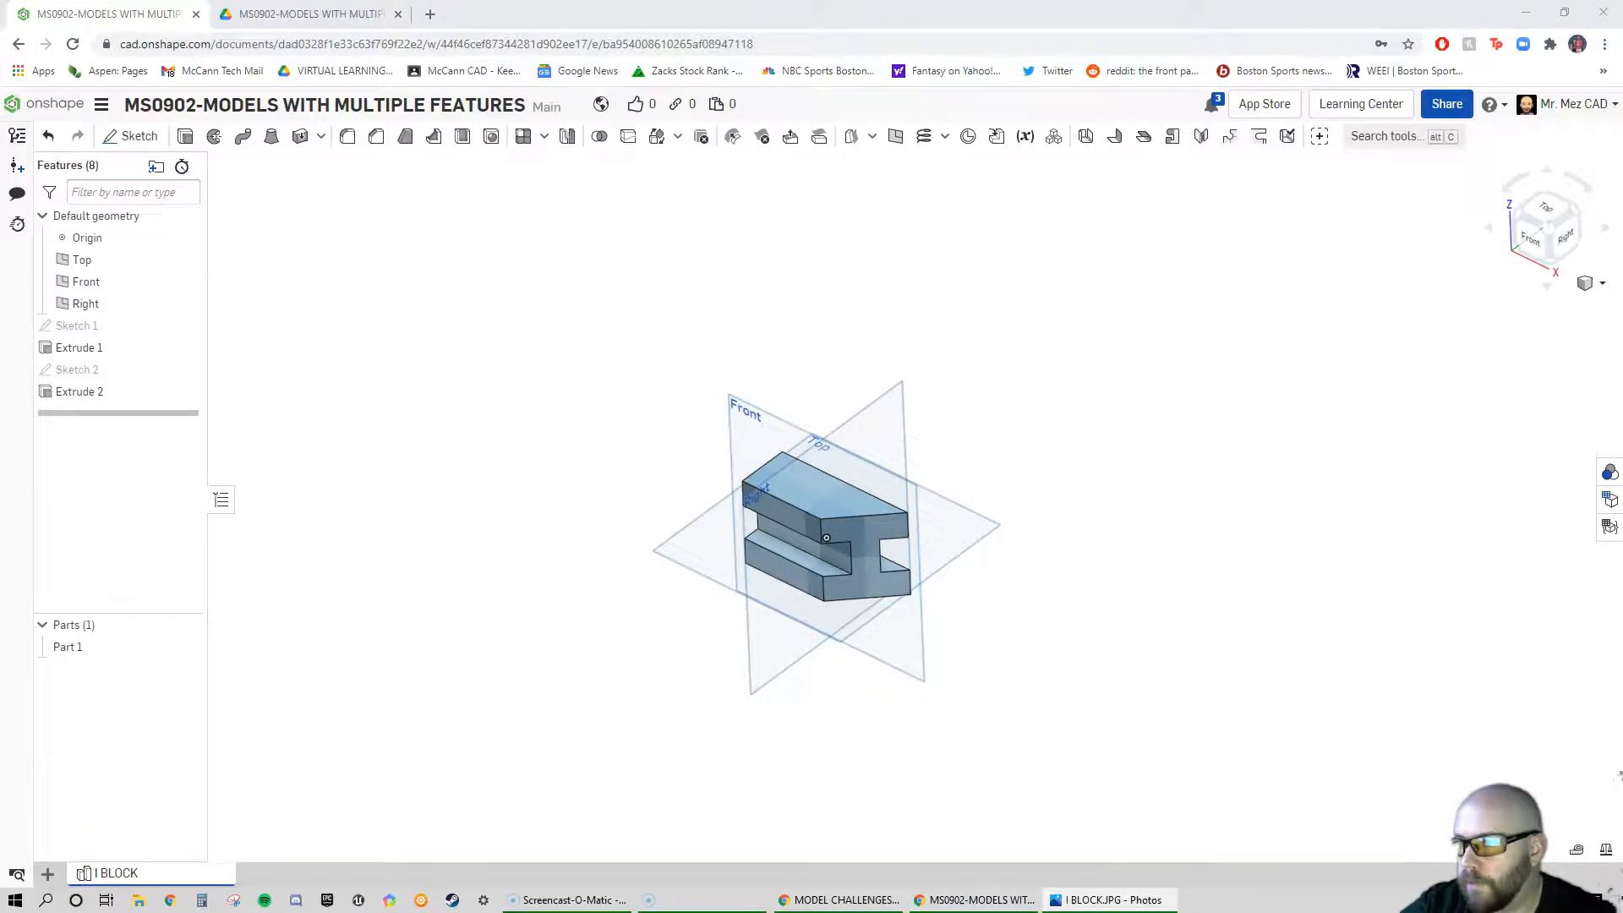
pyautogui.moveTo(1622, 211); pyautogui.dragTo(687, 0)
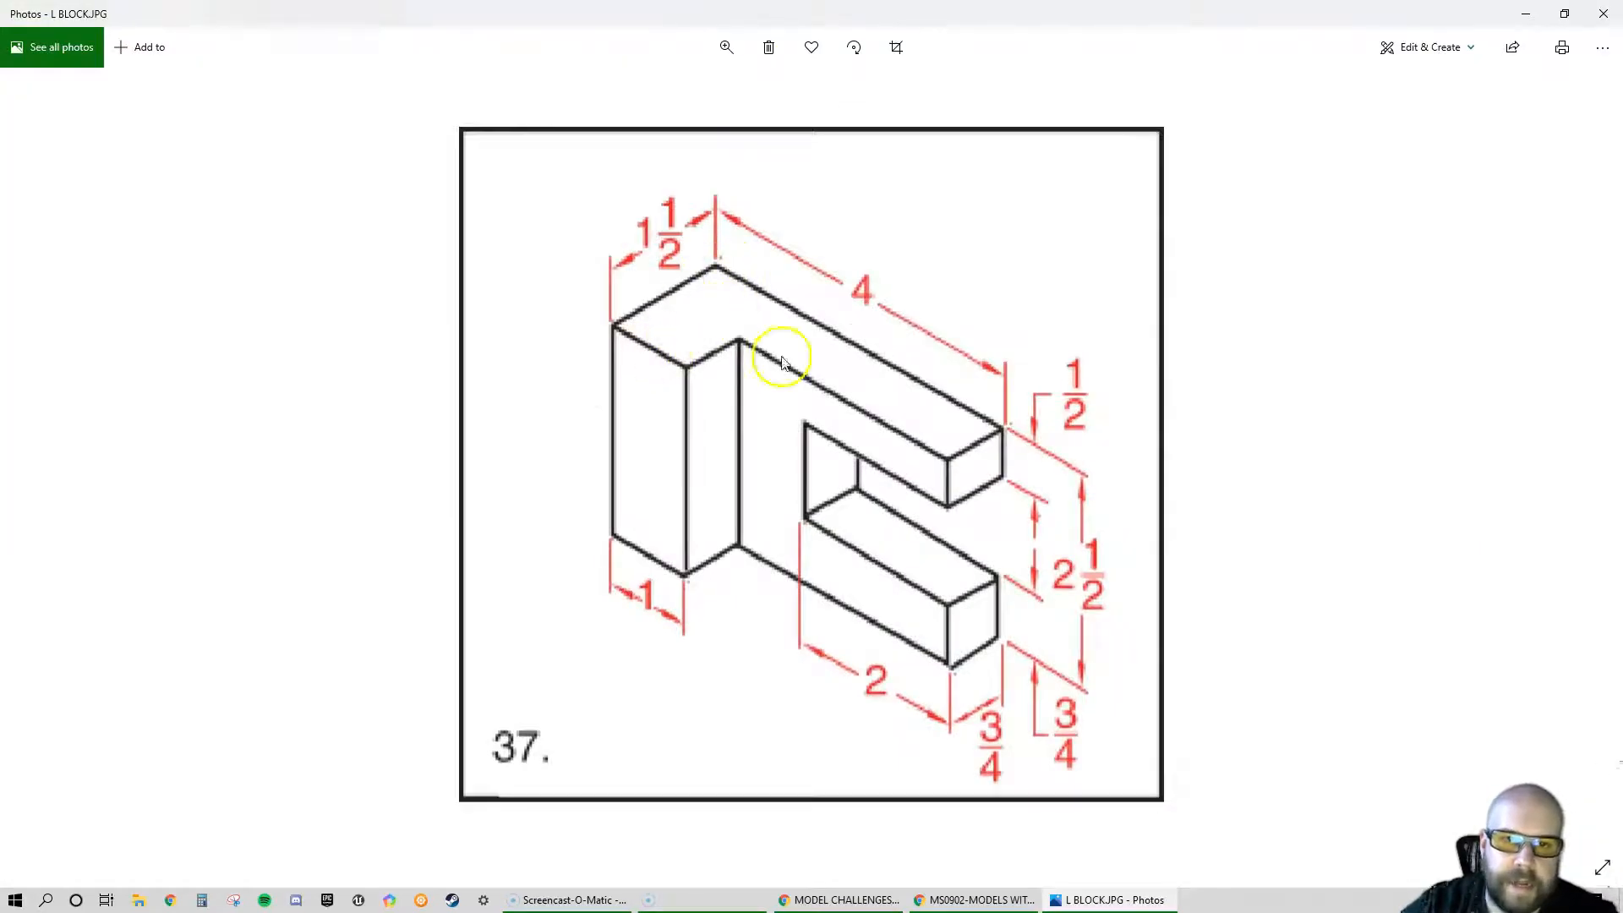
# Switch back to Onshape, create a new Part Studio in the document and rename it L BLOCK
pyautogui.moveTo(913, 12); pyautogui.dragTo(1622, 289)
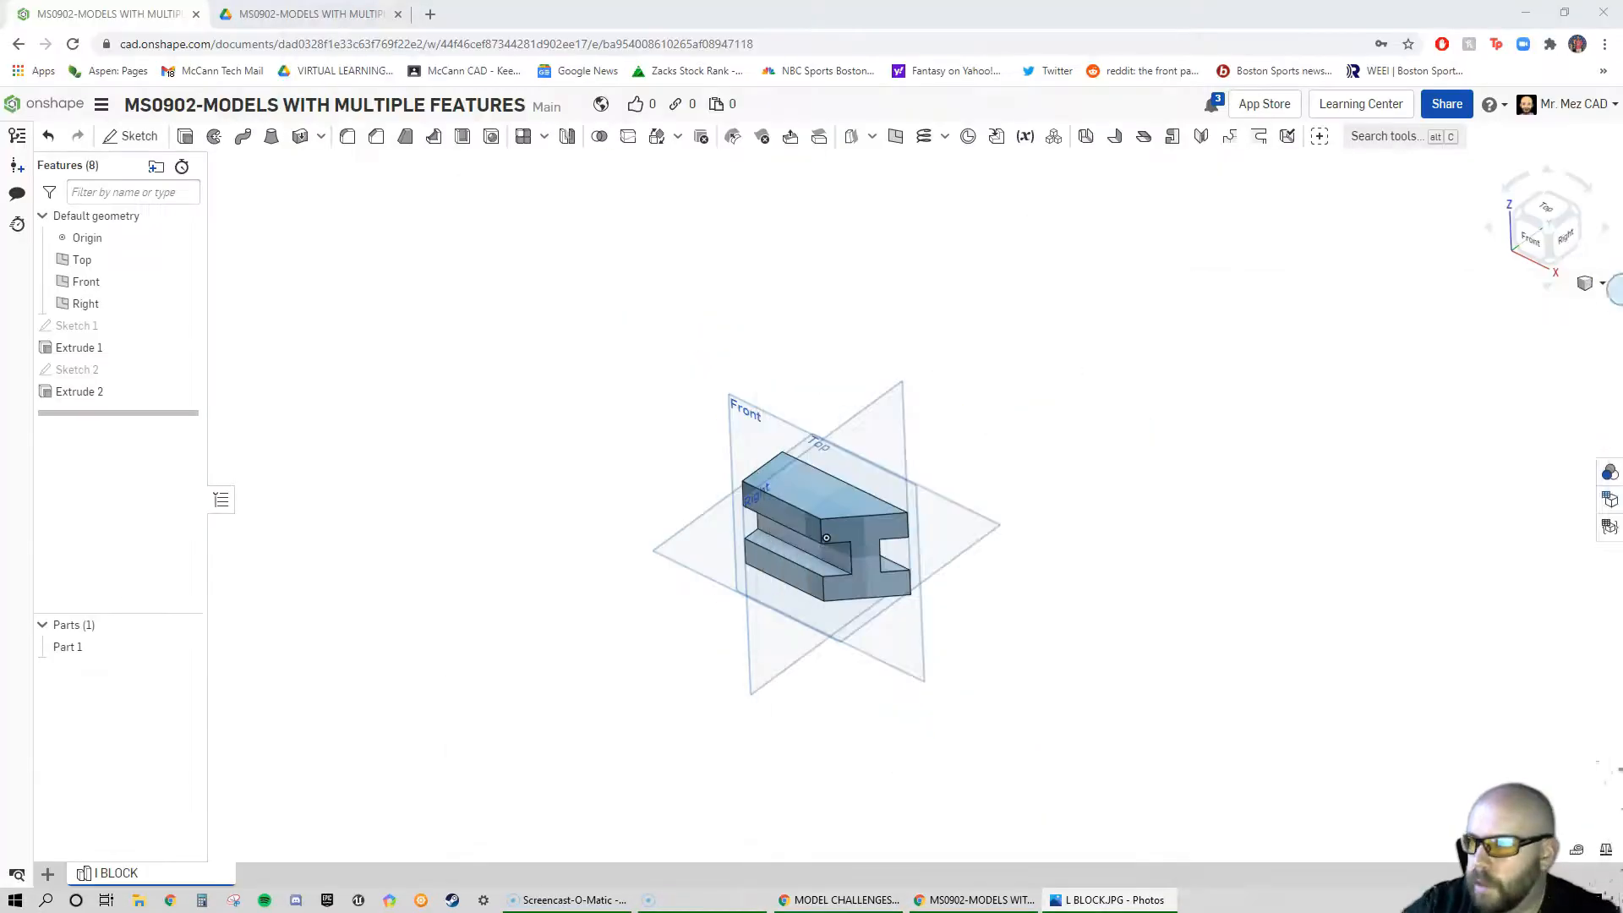
pyautogui.click(49, 873)
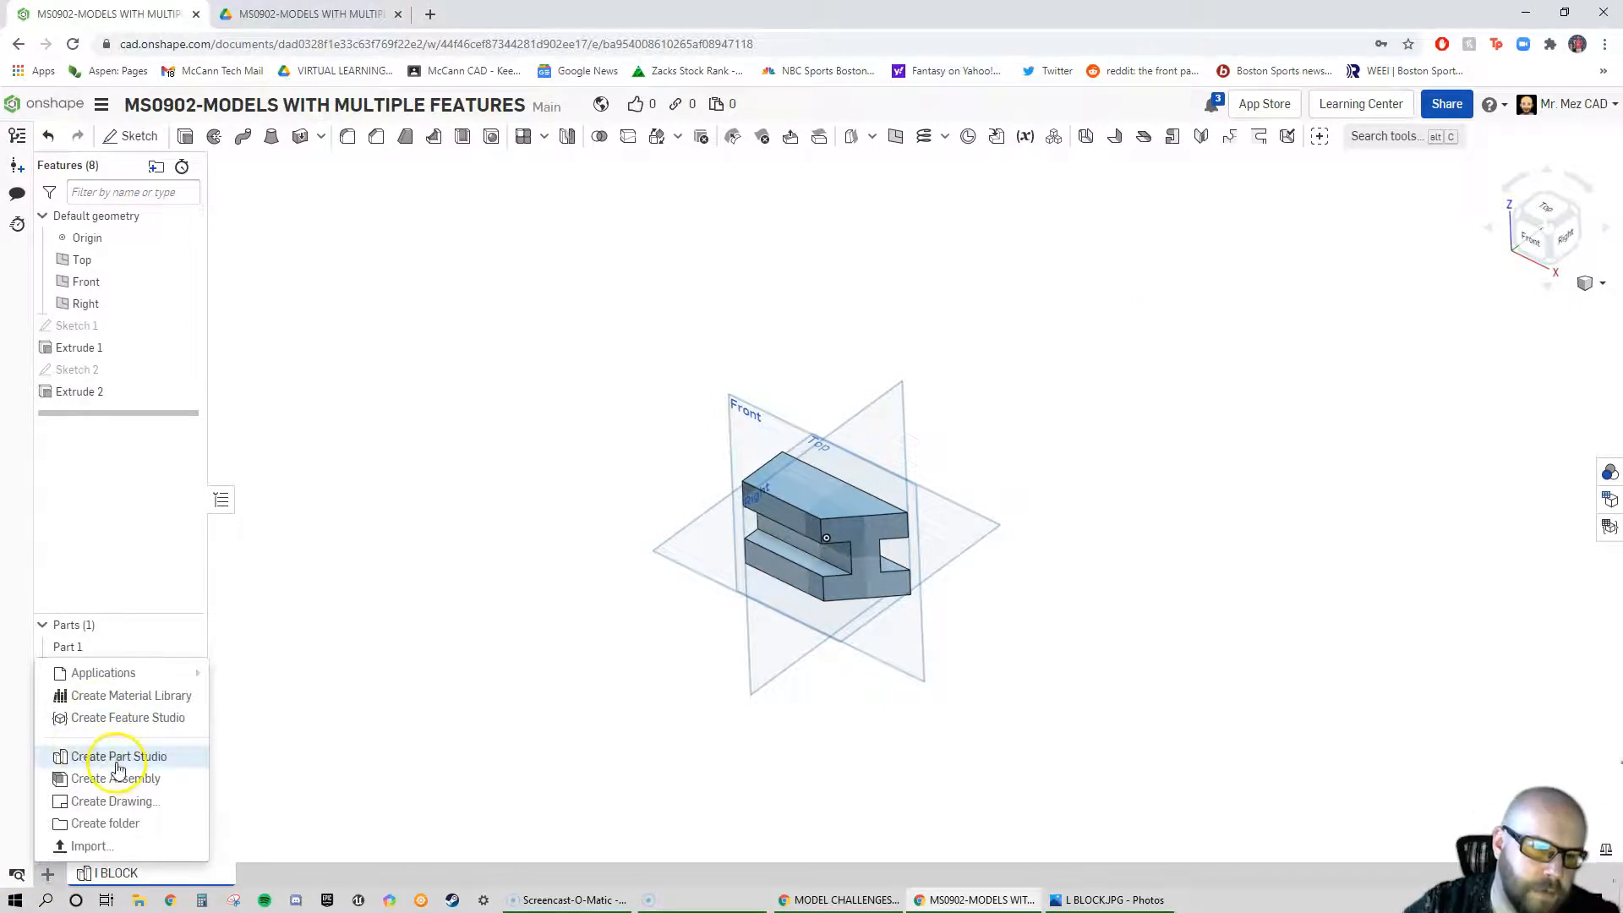
pyautogui.click(119, 757)
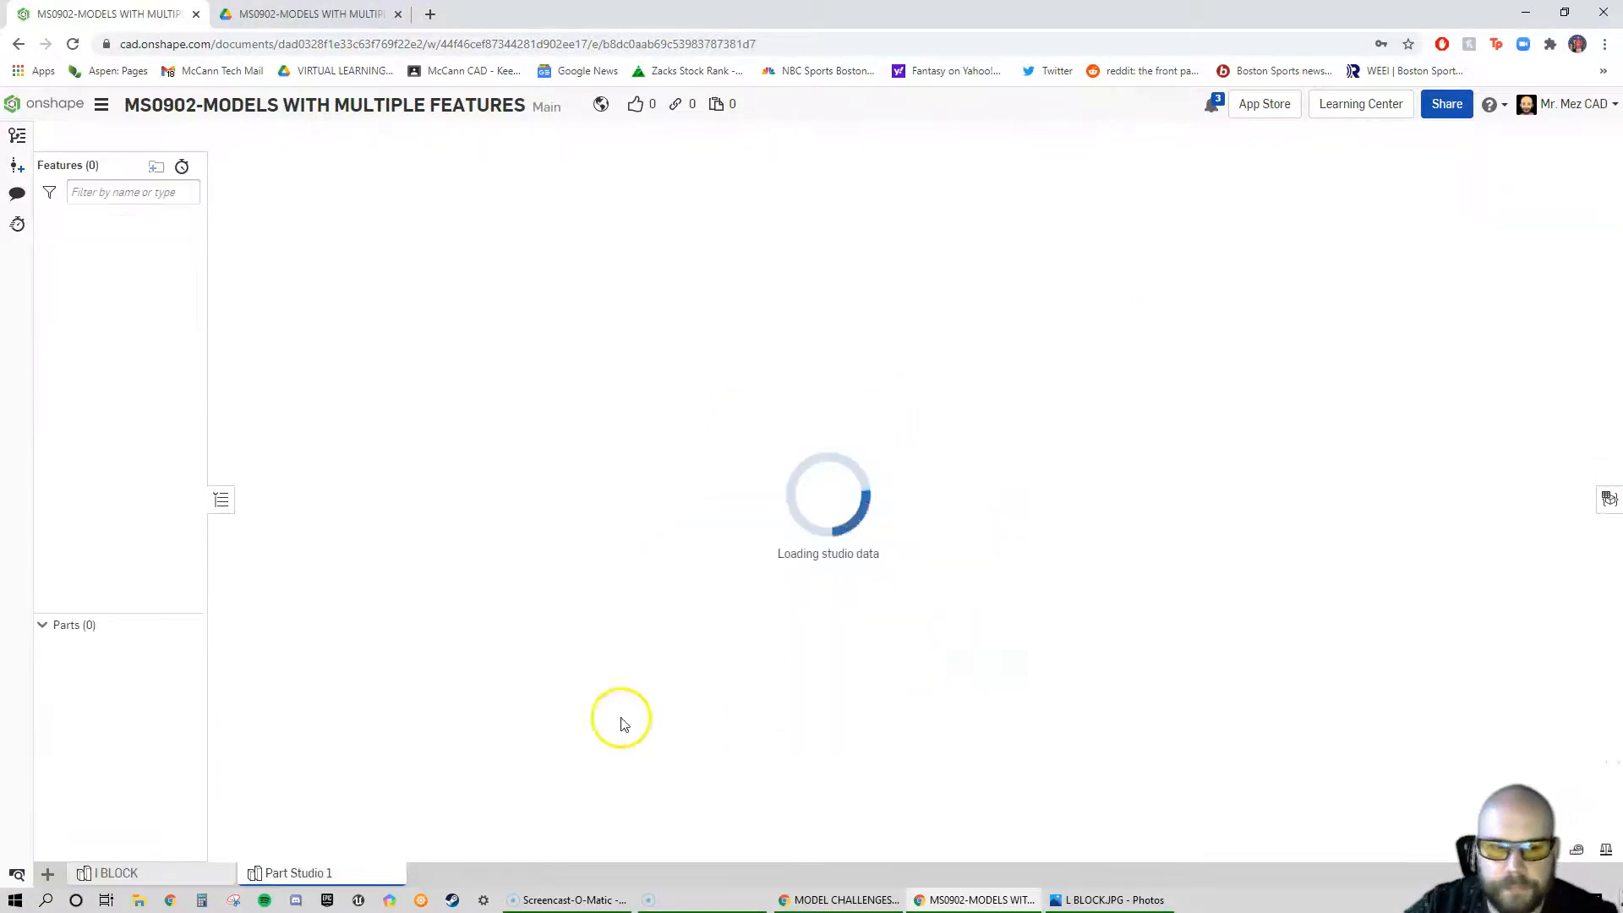
pyautogui.rightClick(285, 876)
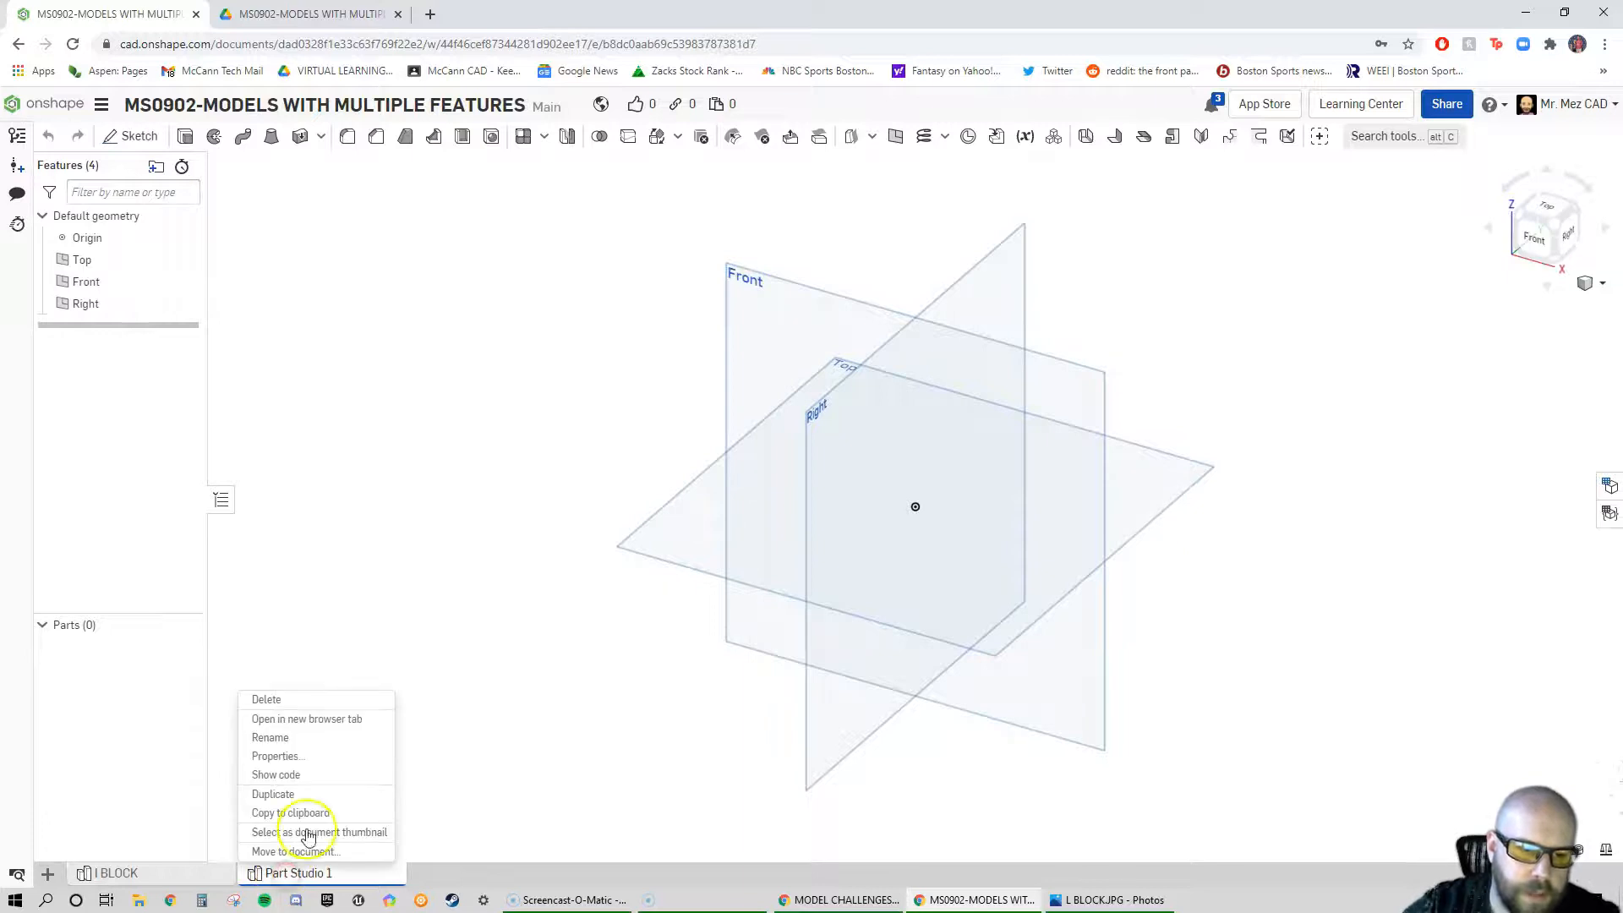
pyautogui.click(302, 739)
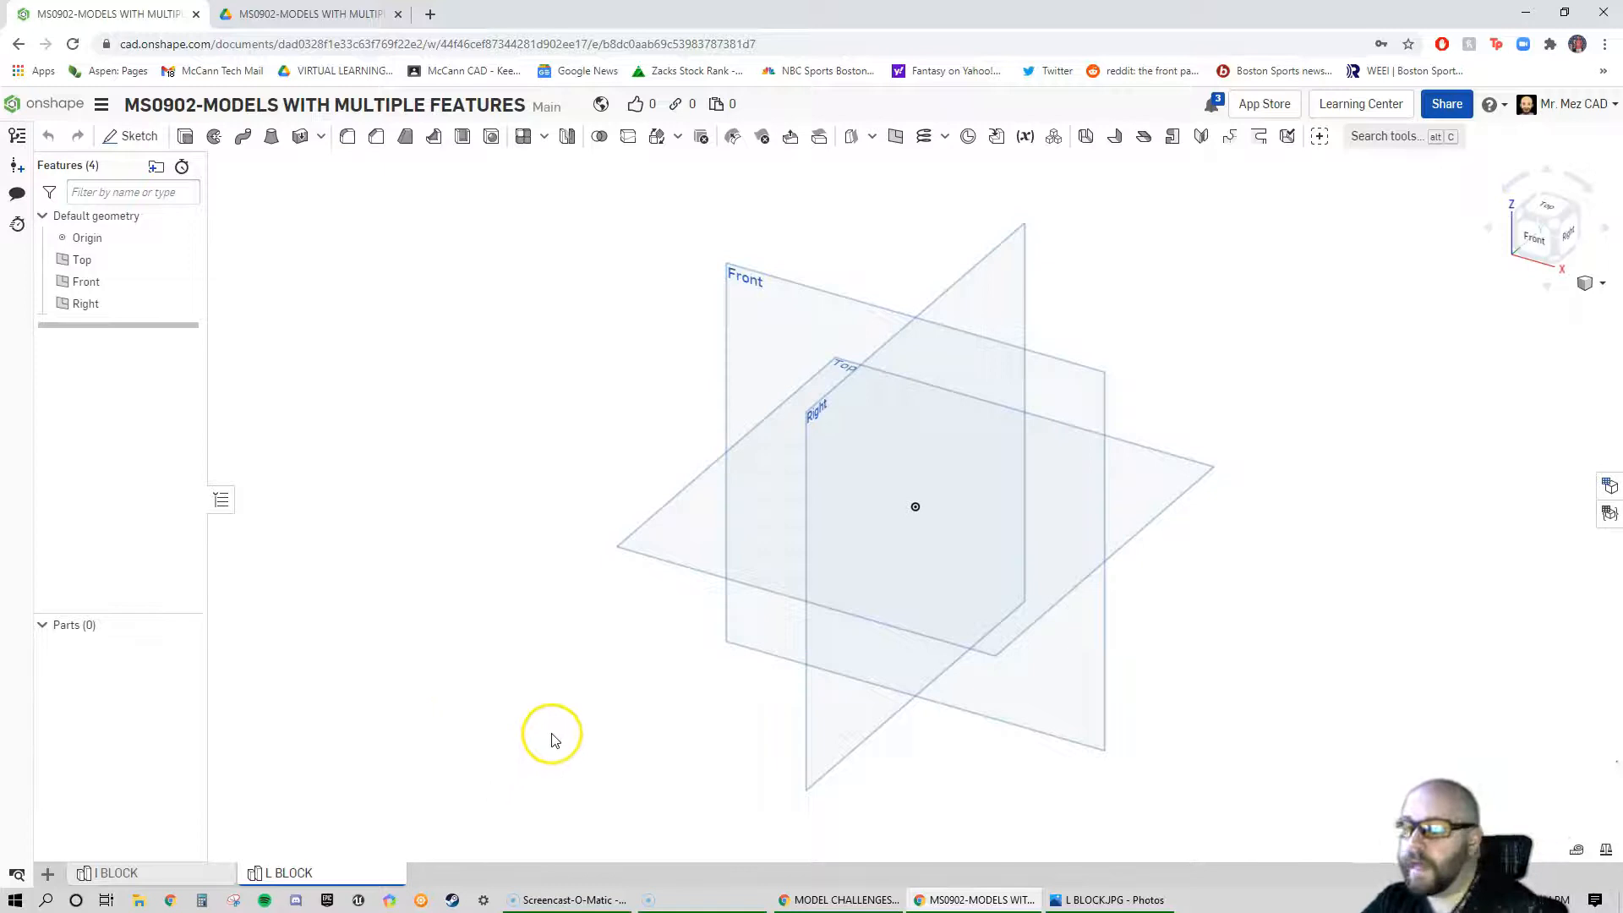
# Start a sketch on the Top plane, checking the L BLOCK.JPG drawing in Photos, and view the sketch plane straight on
pyautogui.click(710, 579)
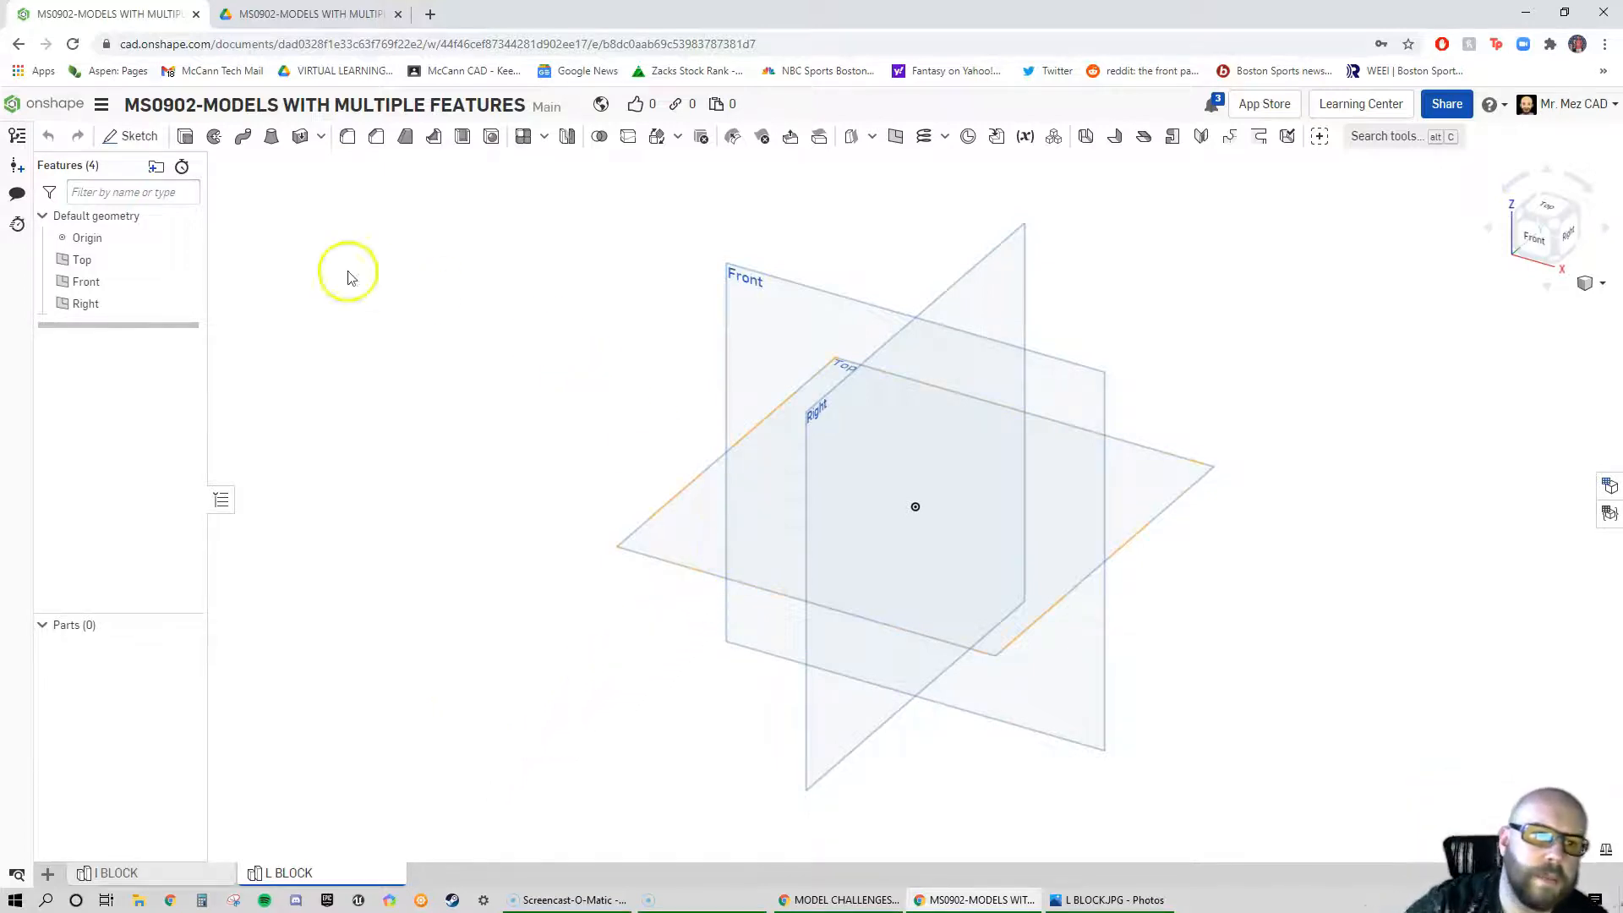
pyautogui.click(139, 140)
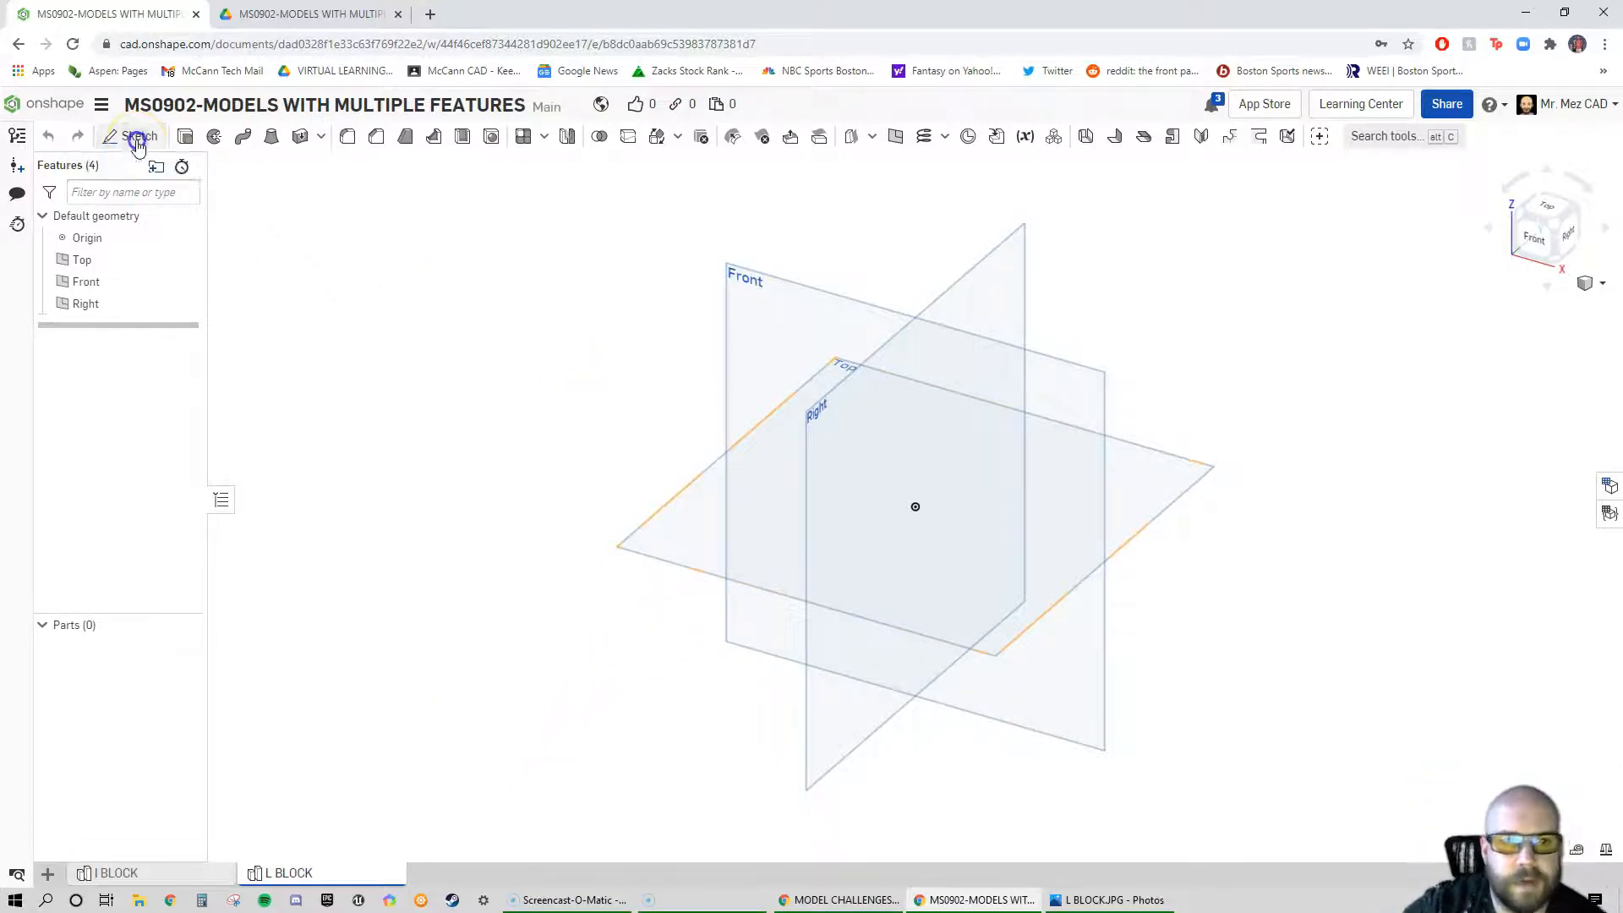
pyautogui.moveTo(1622, 181); pyautogui.dragTo(743, 7)
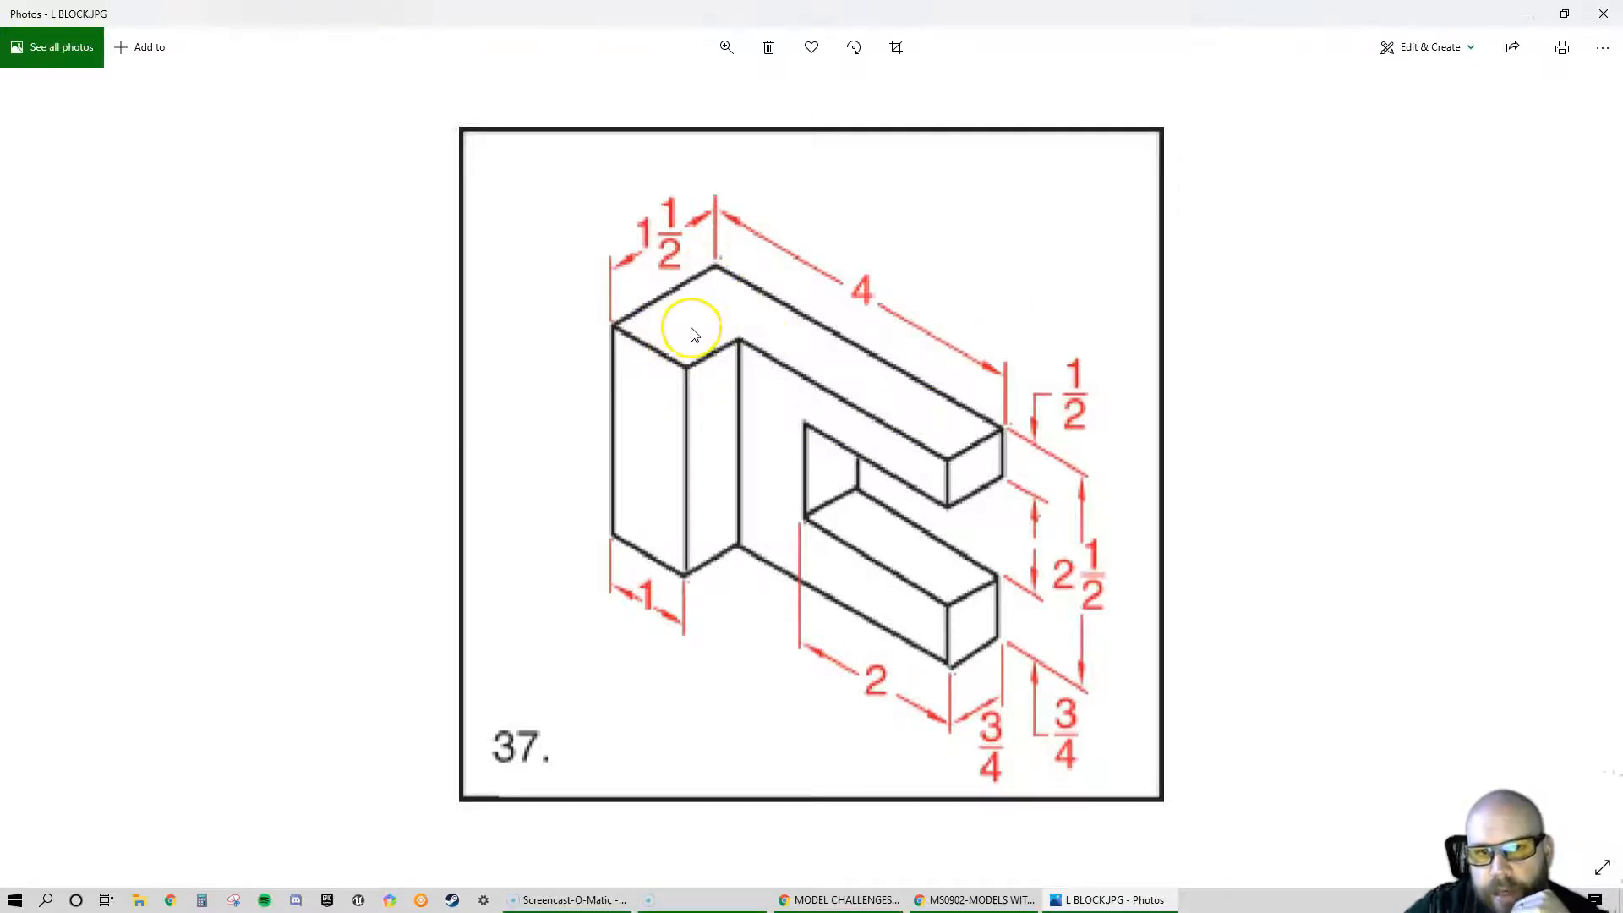
pyautogui.moveTo(533, 9); pyautogui.dragTo(1622, 397)
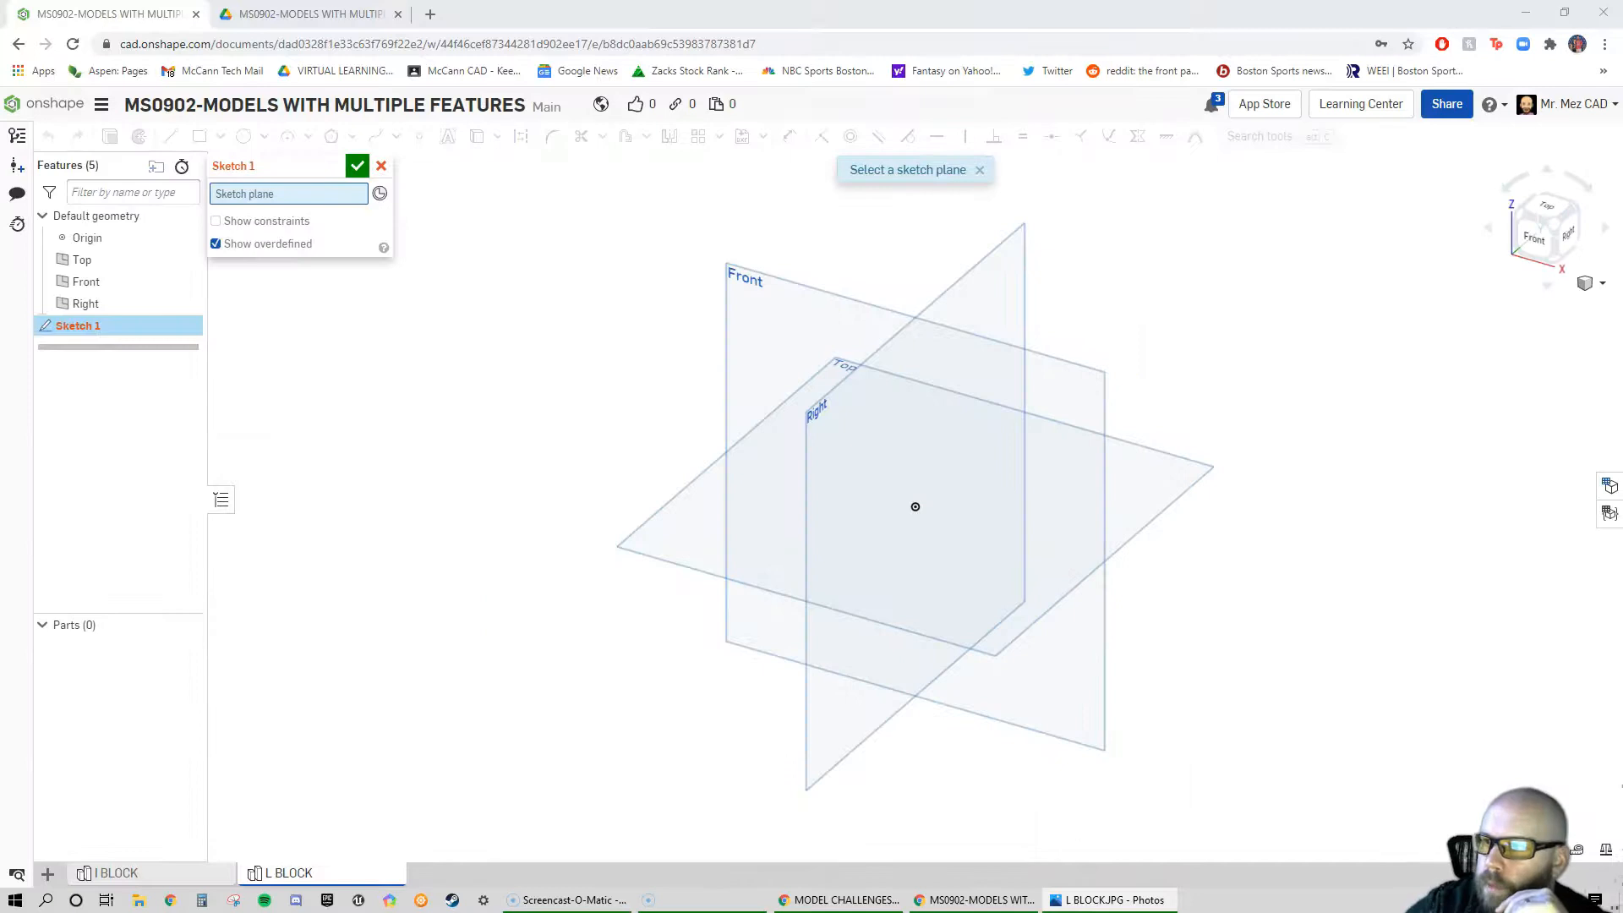
pyautogui.click(659, 561)
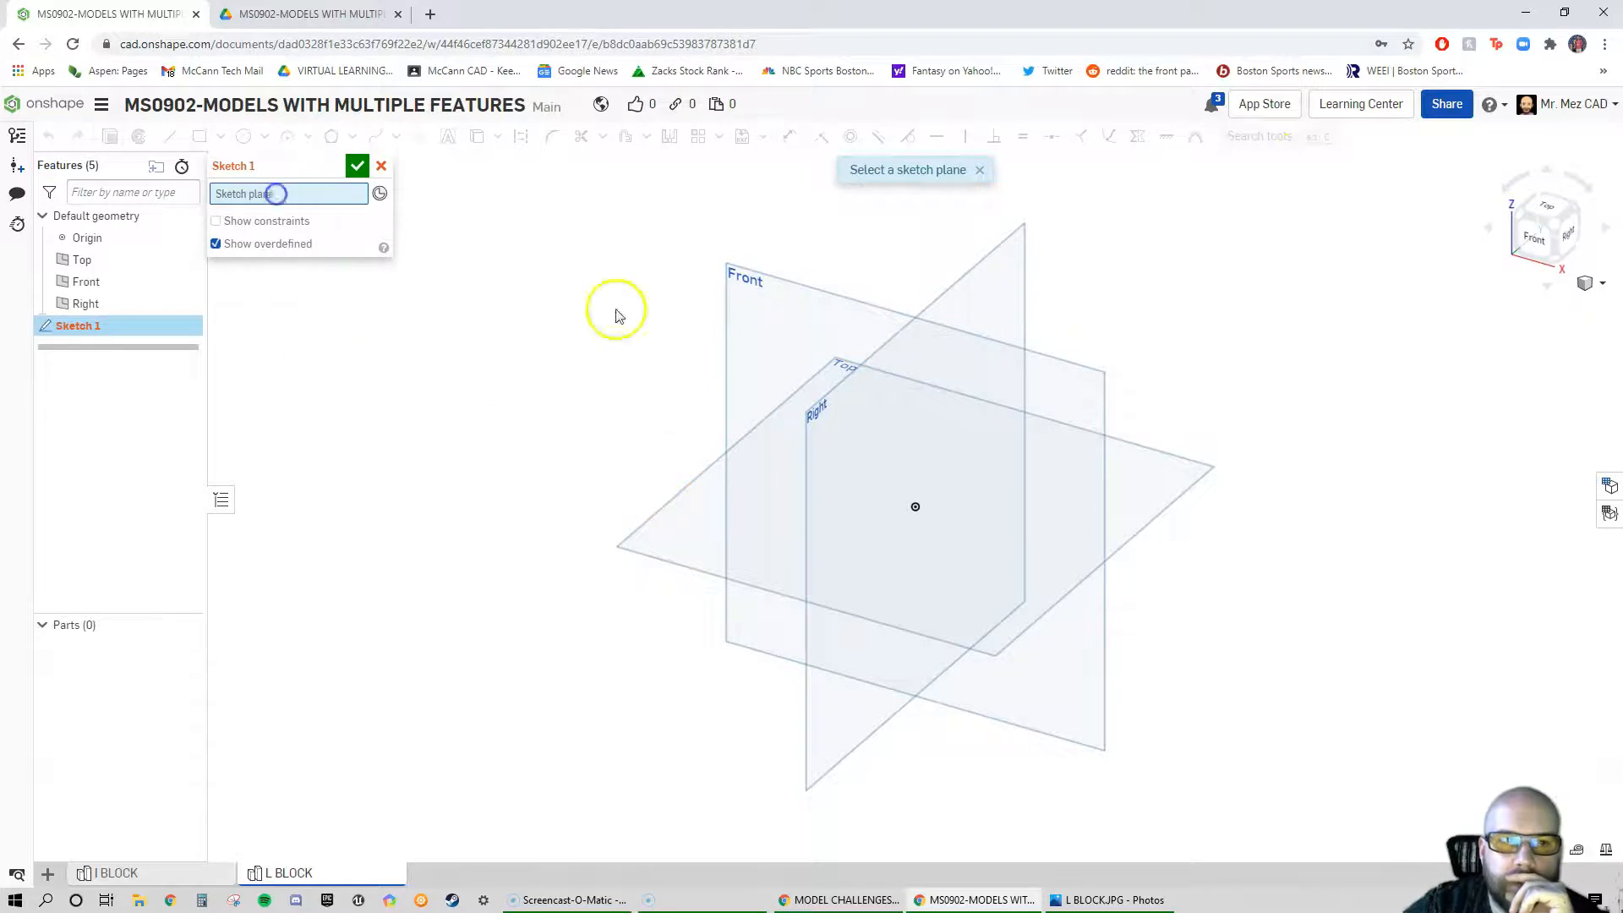
pyautogui.click(673, 548)
pyautogui.rightClick(670, 533)
pyautogui.click(765, 771)
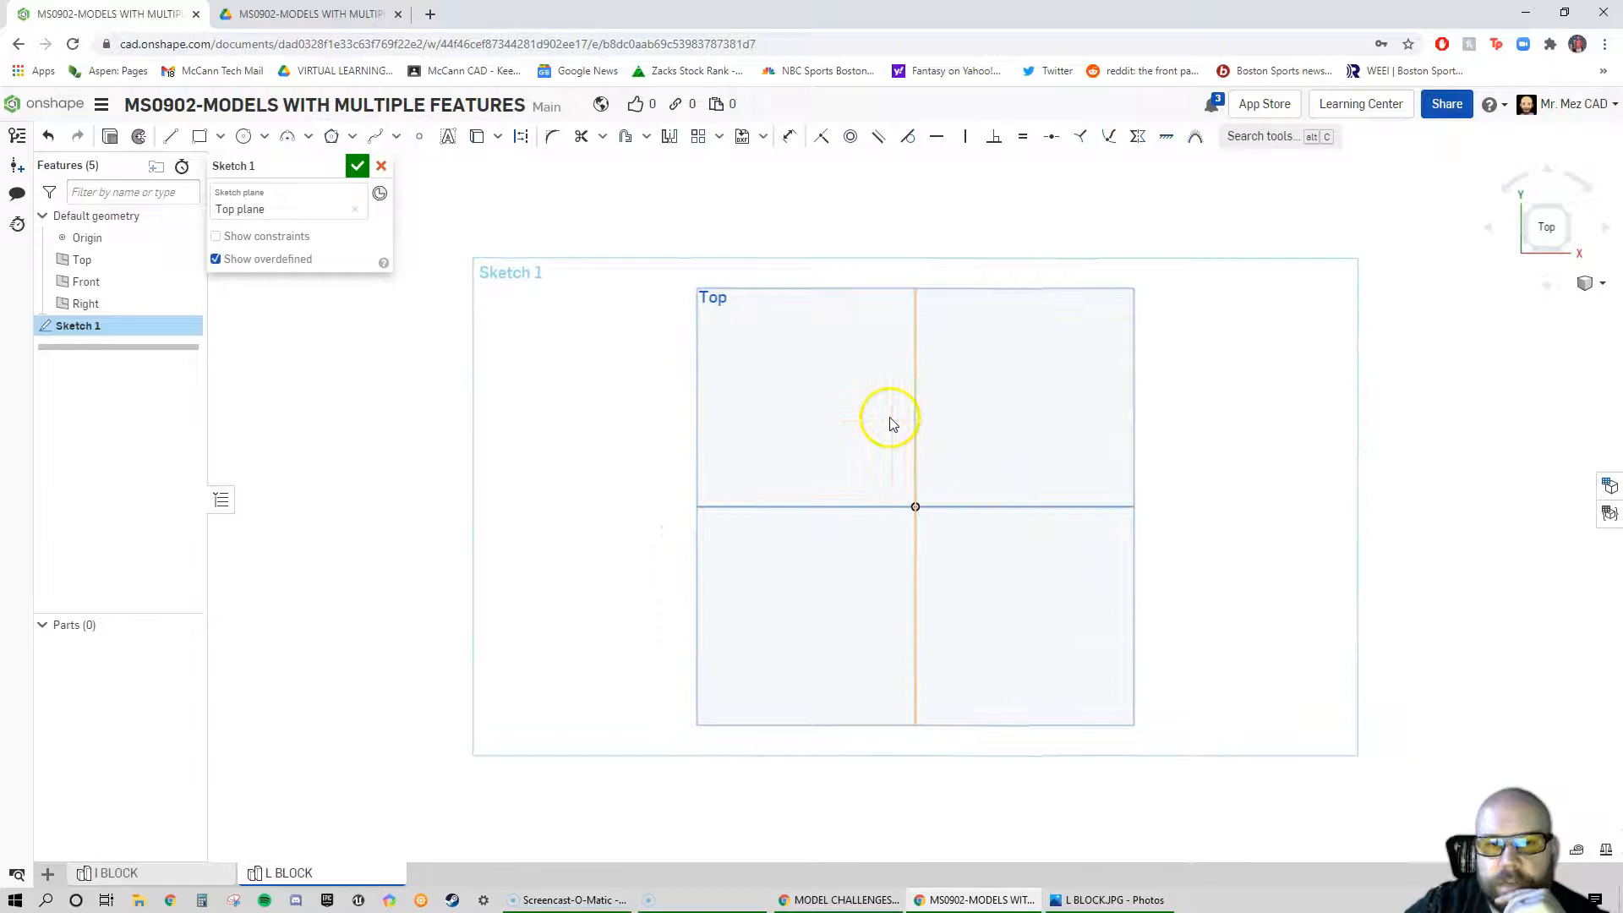
# Sketch a closed L-shaped line profile from the origin, about 2.59 in wide and 1.81 in deep, its long arm along the horizontal axis
pyautogui.click(168, 138)
pyautogui.click(912, 597)
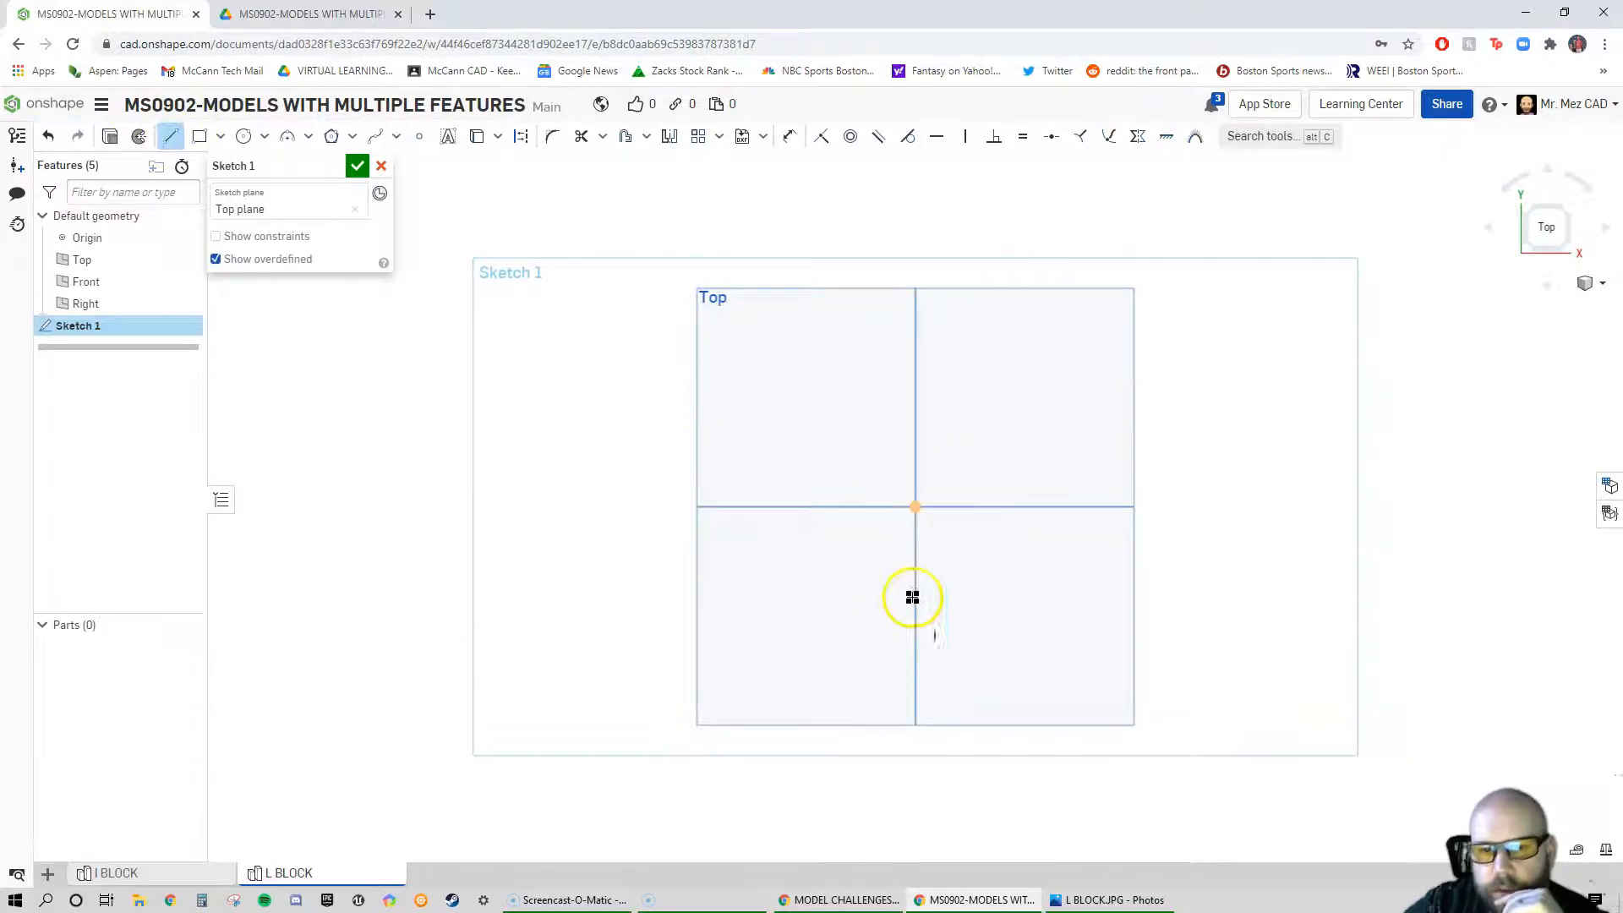
pyautogui.click(917, 508)
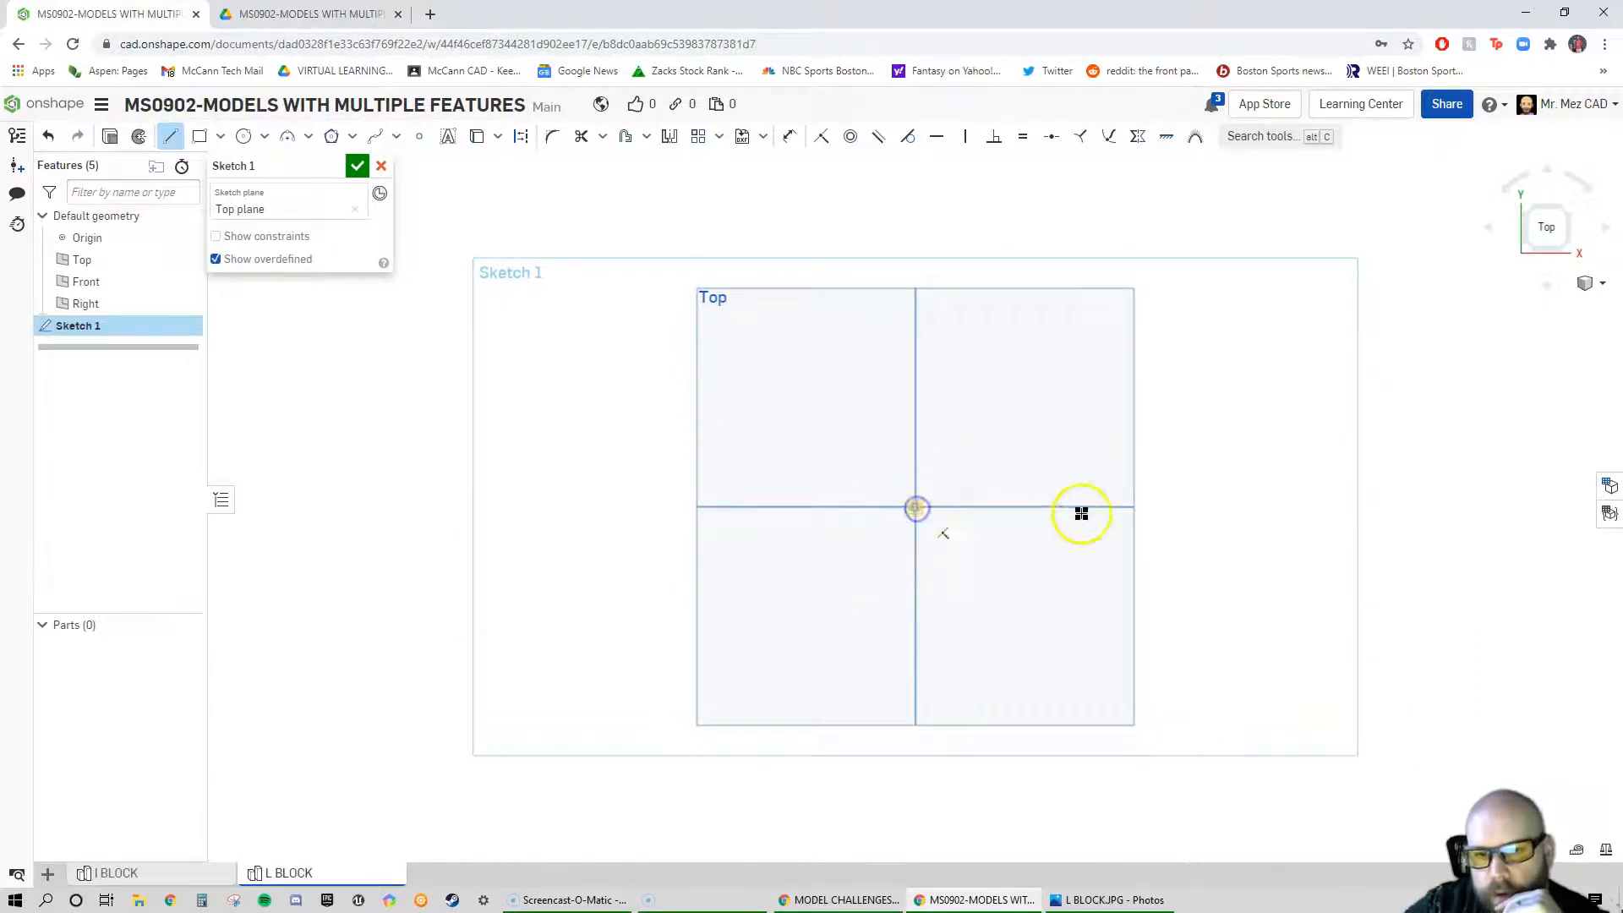
pyautogui.click(1104, 506)
pyautogui.click(1104, 568)
pyautogui.click(975, 569)
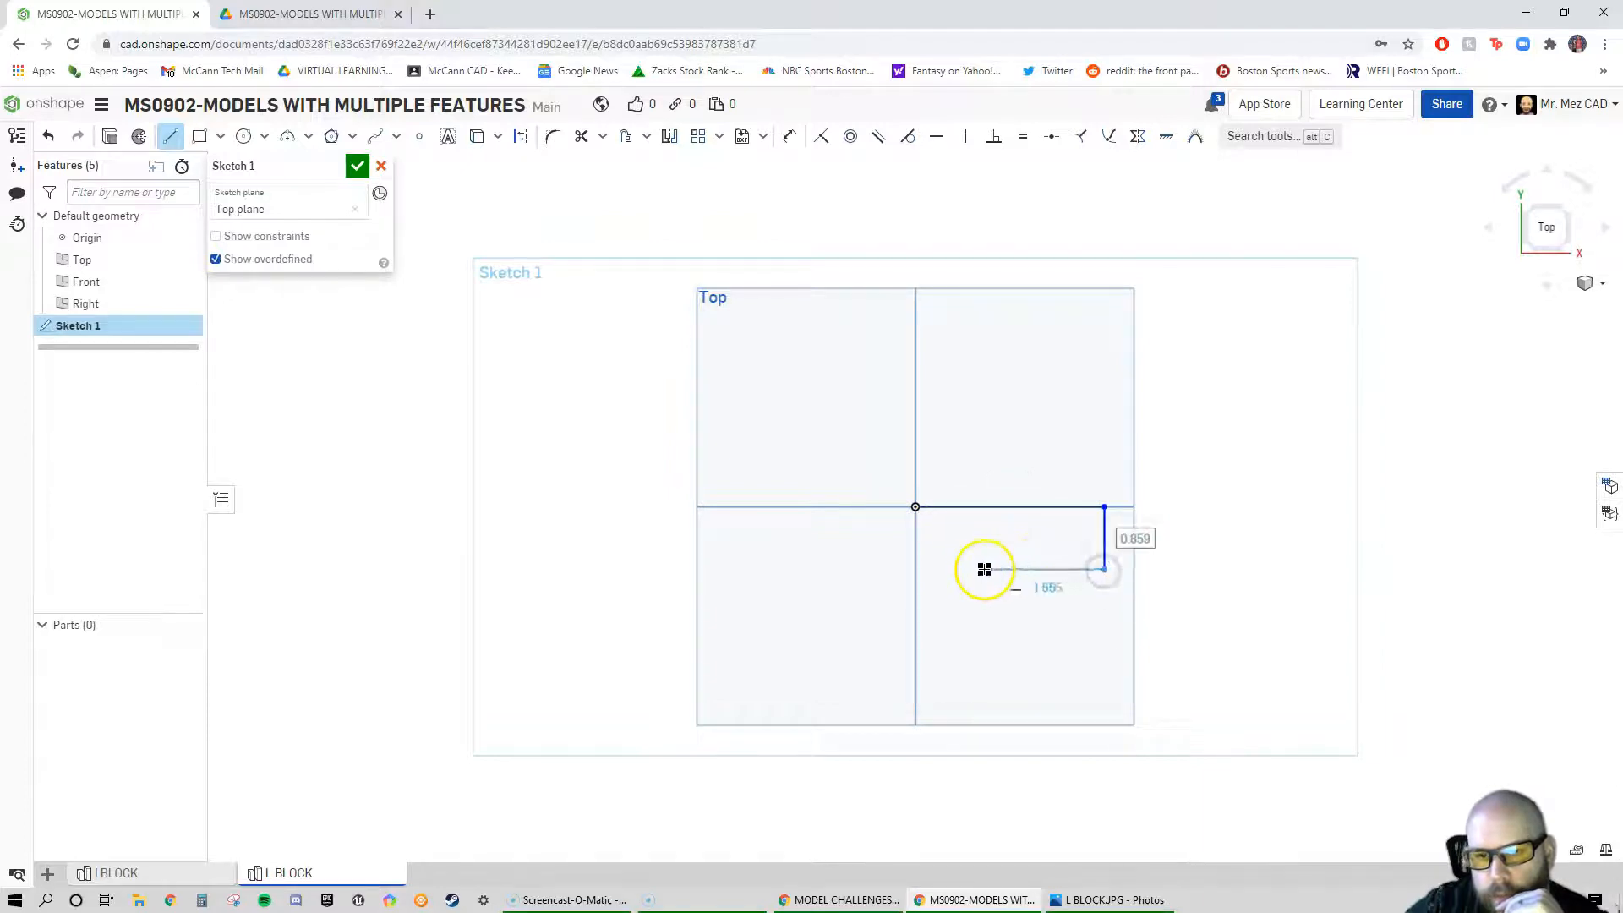
pyautogui.click(973, 639)
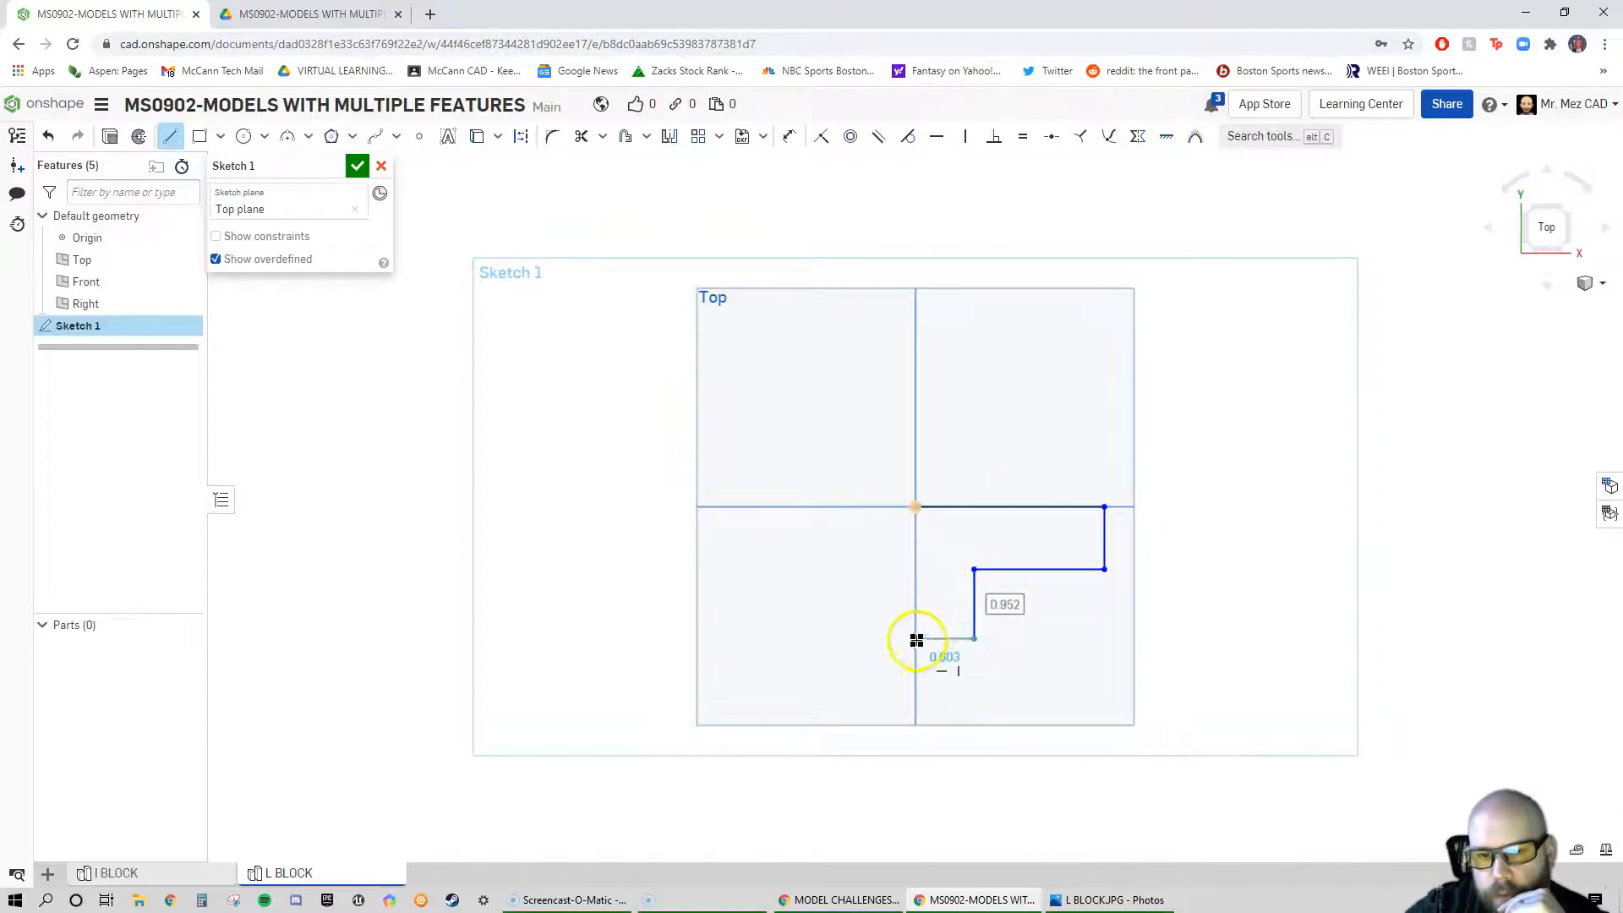
pyautogui.click(915, 640)
pyautogui.click(916, 507)
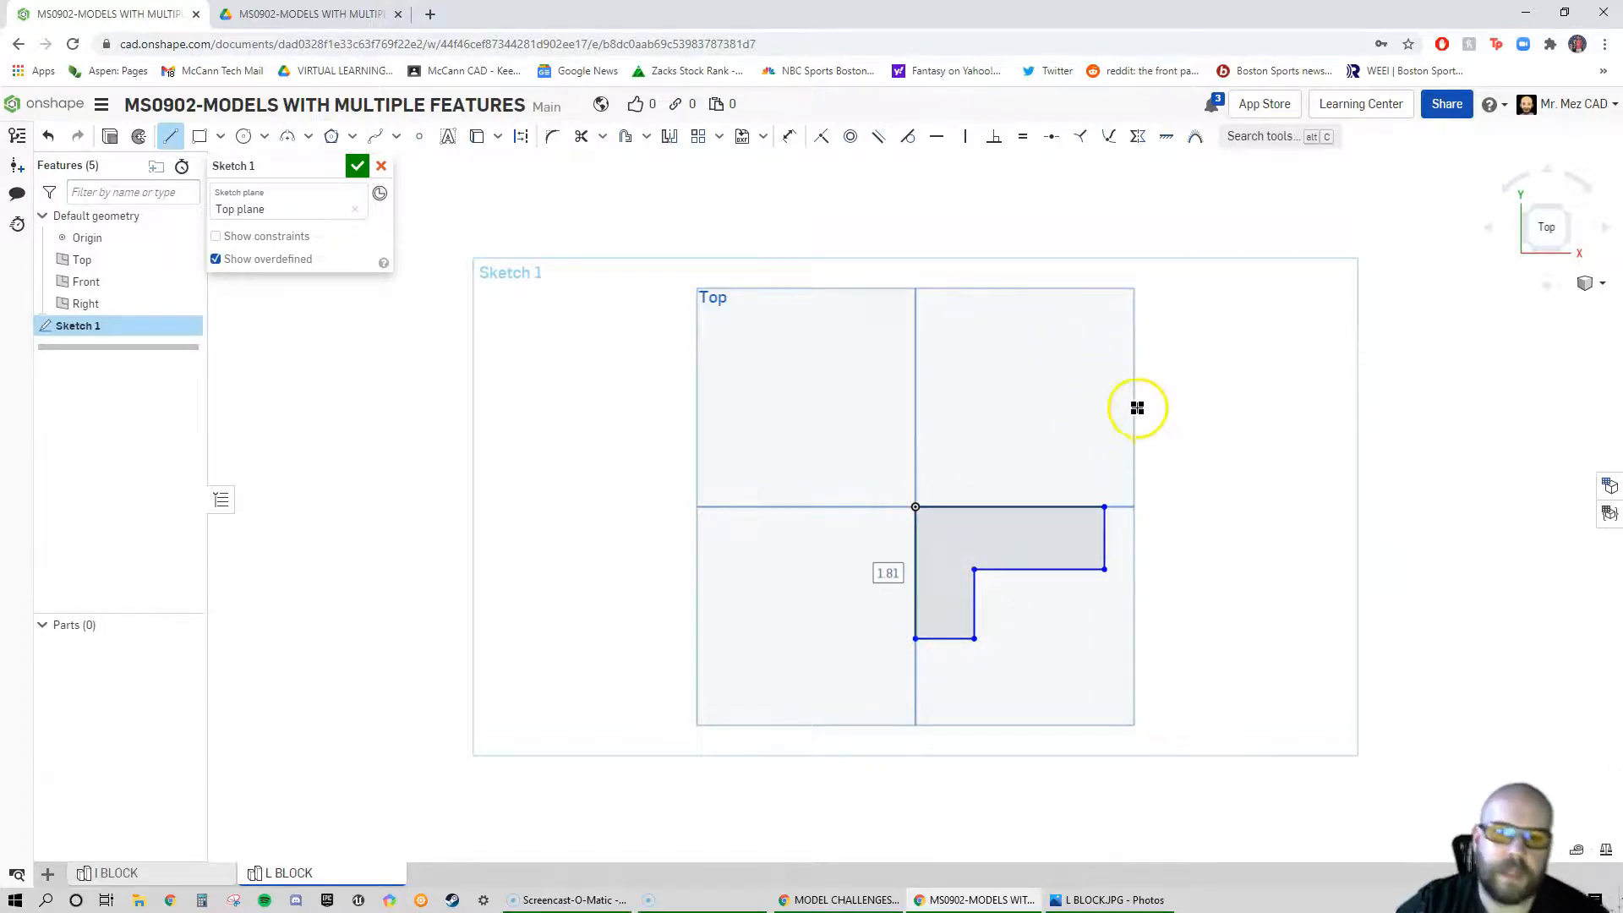
# Dimension the L profile's long horizontal edge from the origin as 4 in
pyautogui.press('d')
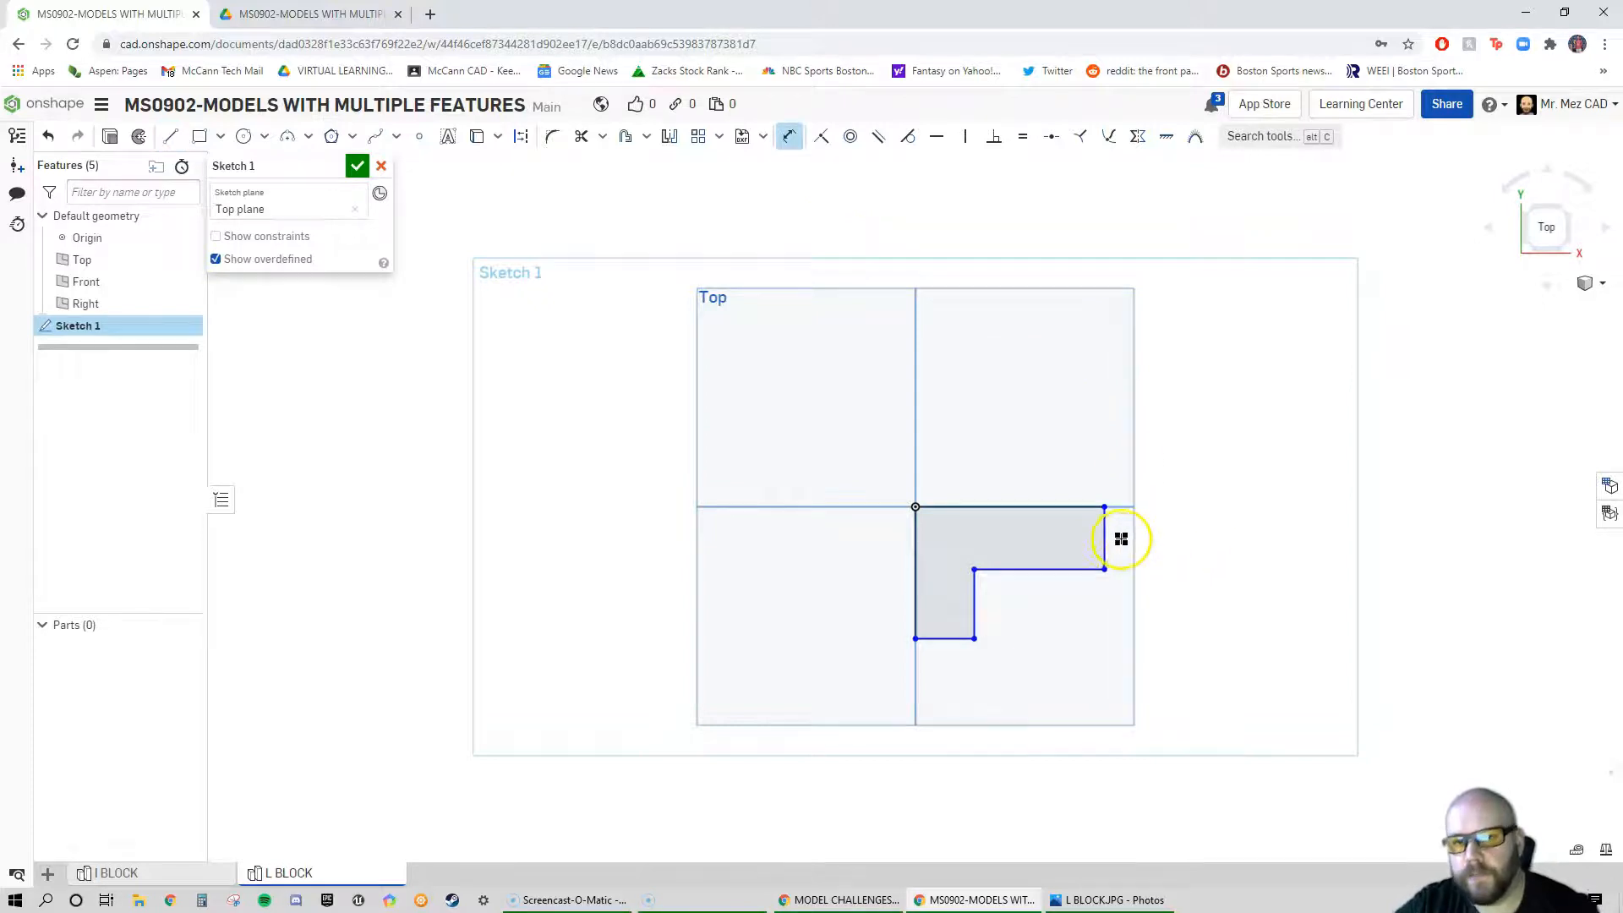
pyautogui.click(989, 506)
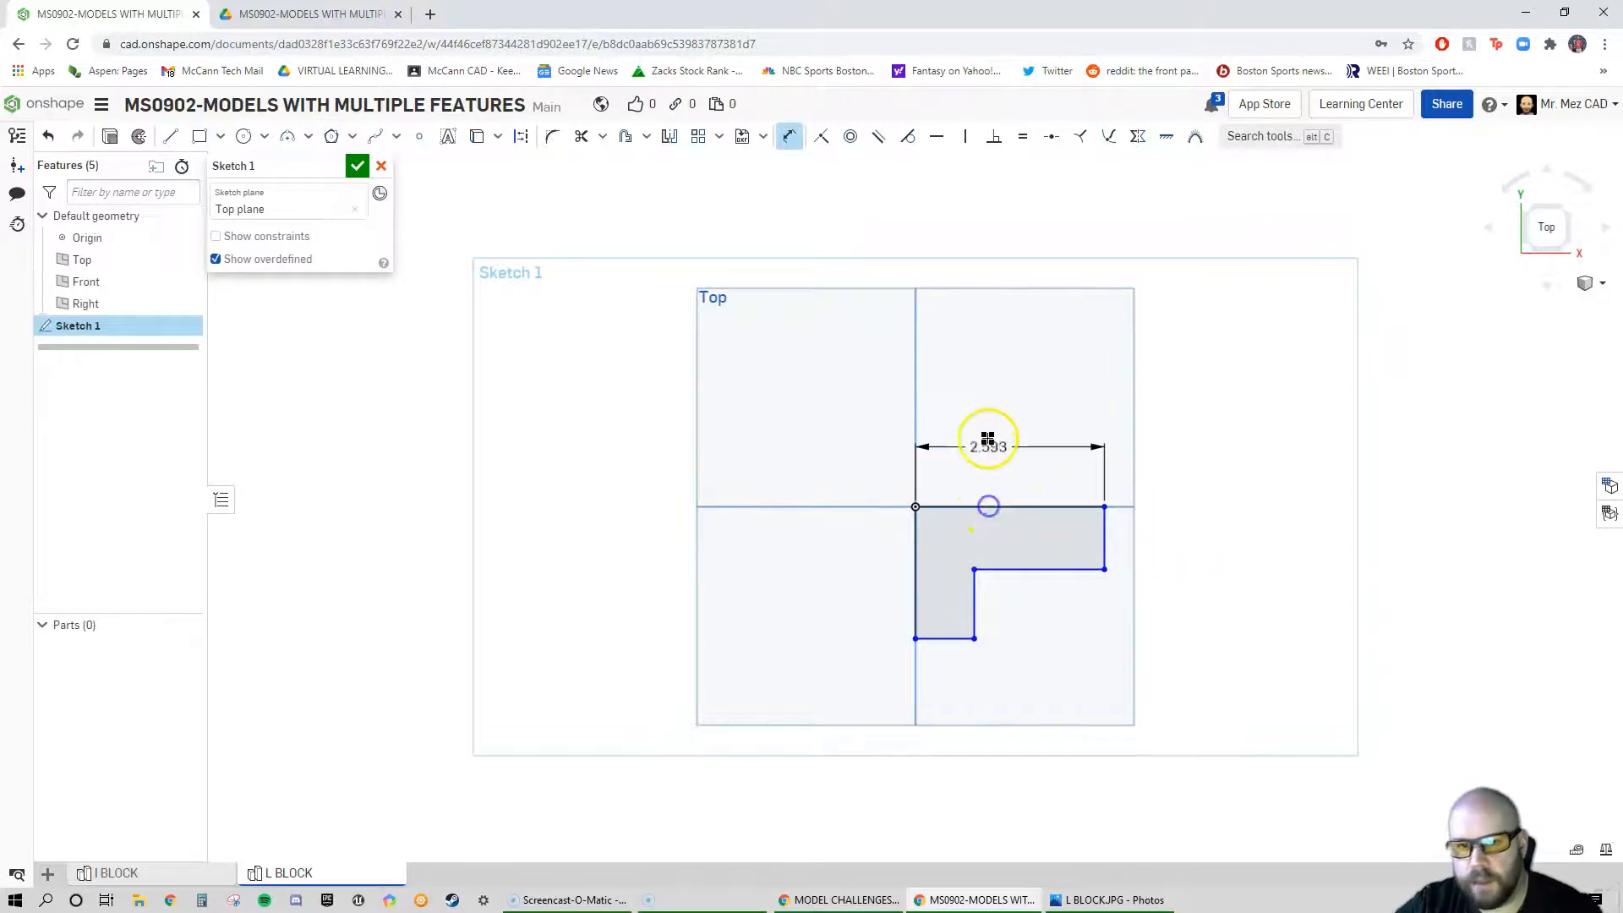
pyautogui.click(1002, 434)
pyautogui.write('4')
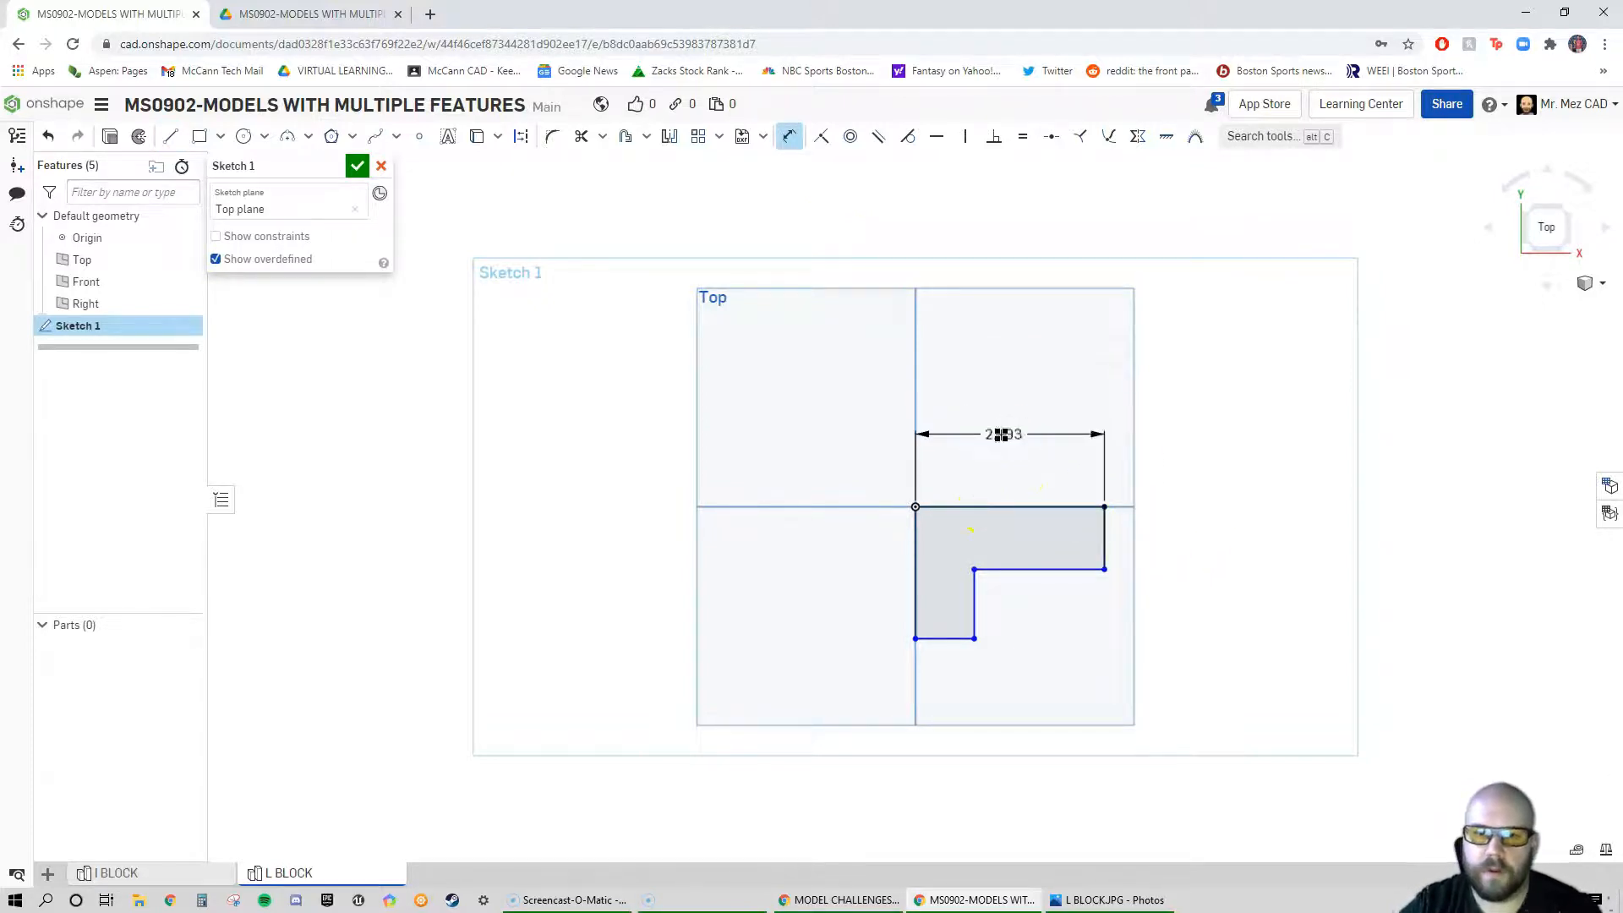
pyautogui.press('Return')
# Add a length dimension to the profile's left vertical edge, try 1.5 in, and undo that value
pyautogui.click(910, 590)
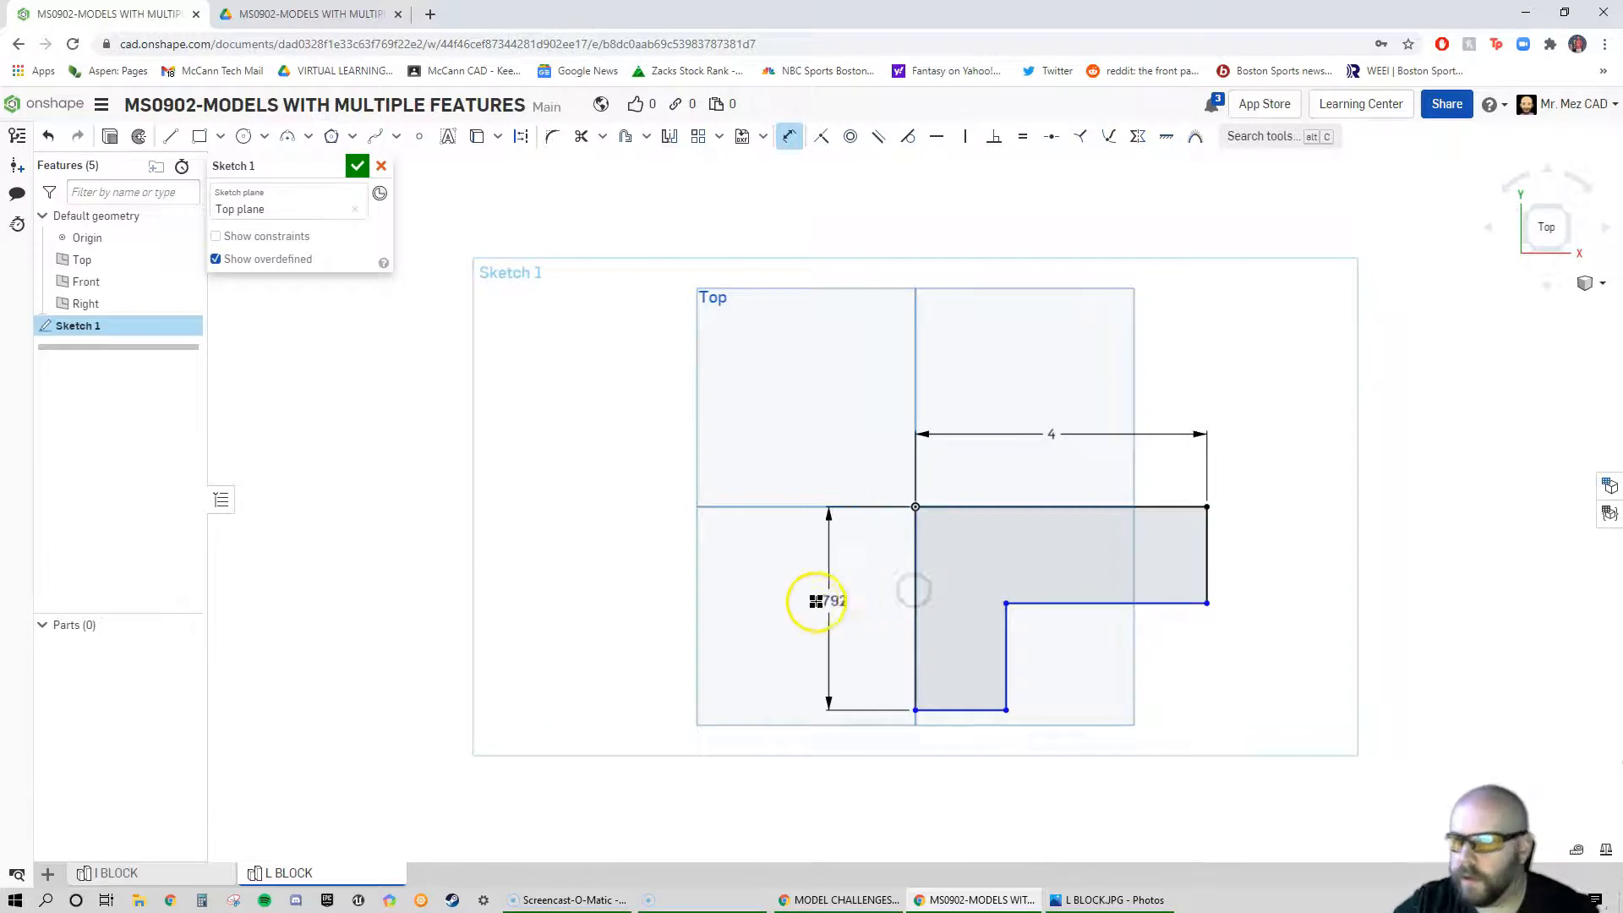
pyautogui.click(772, 597)
pyautogui.write('1.5')
pyautogui.press('Return')
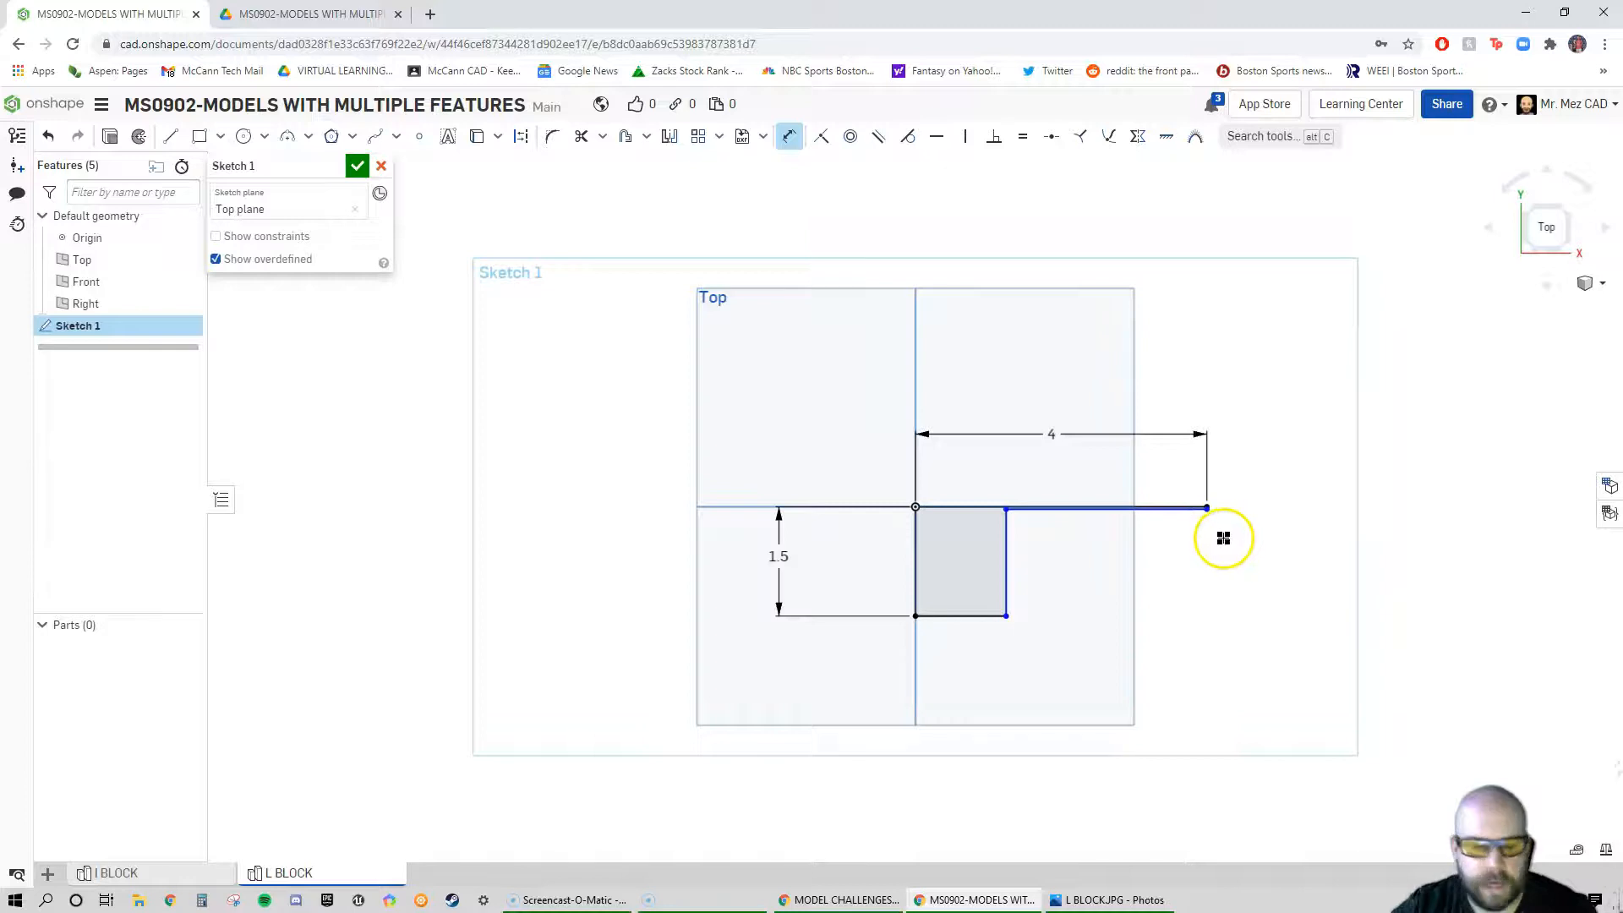
pyautogui.click(1225, 583)
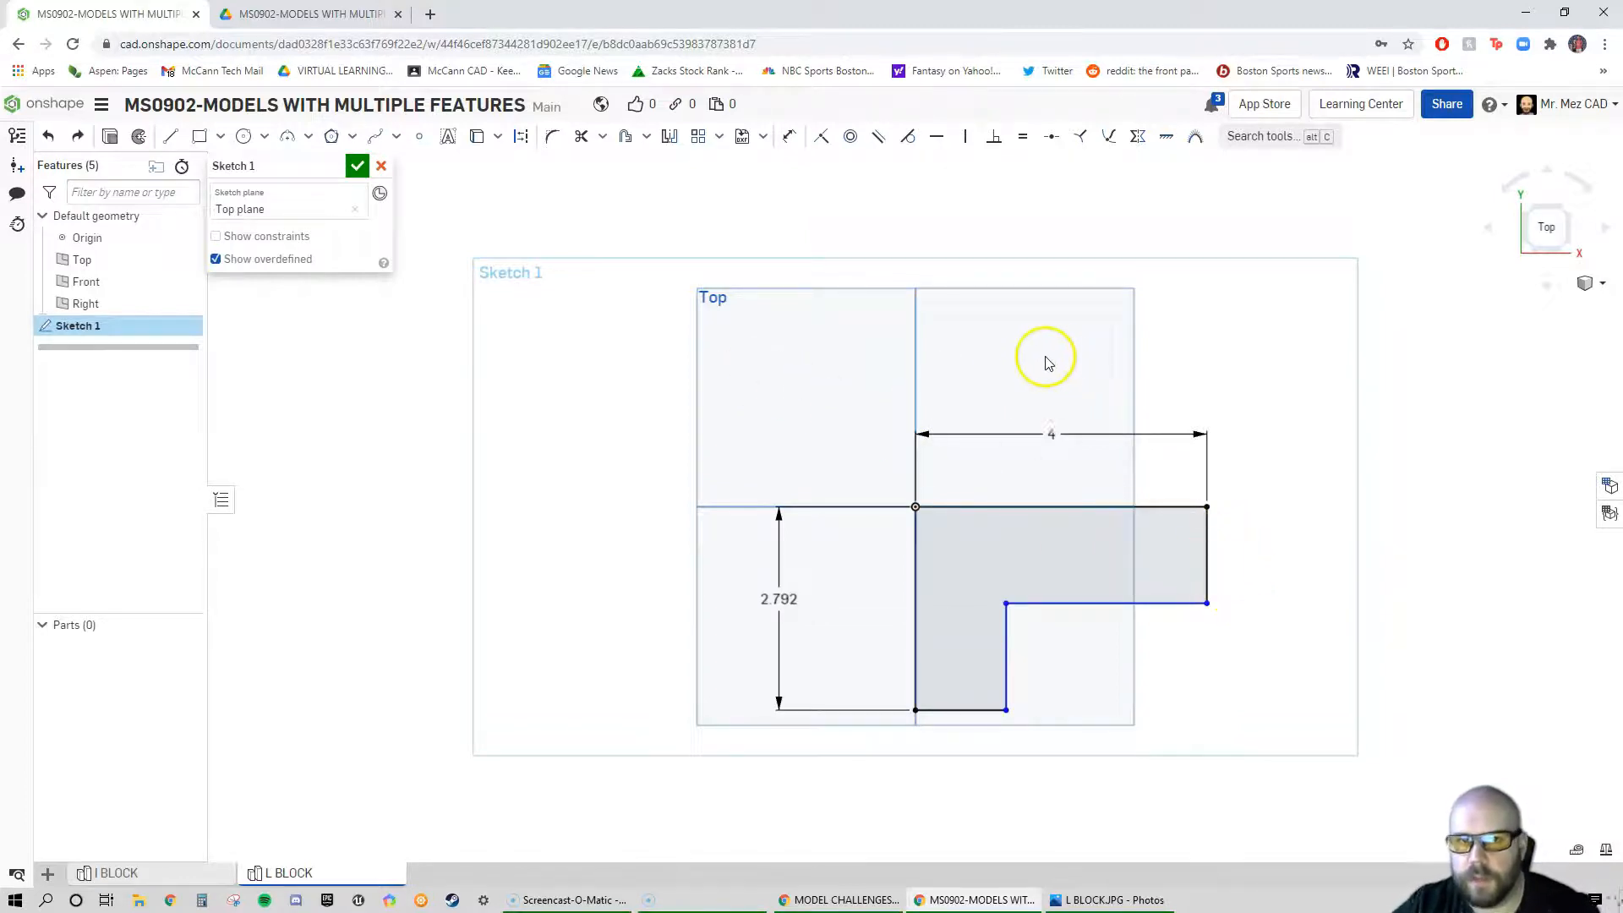
# Dimension the long arm's end edge as 0.75 in and the short leg's bottom edge as 1 in
pyautogui.press('d')
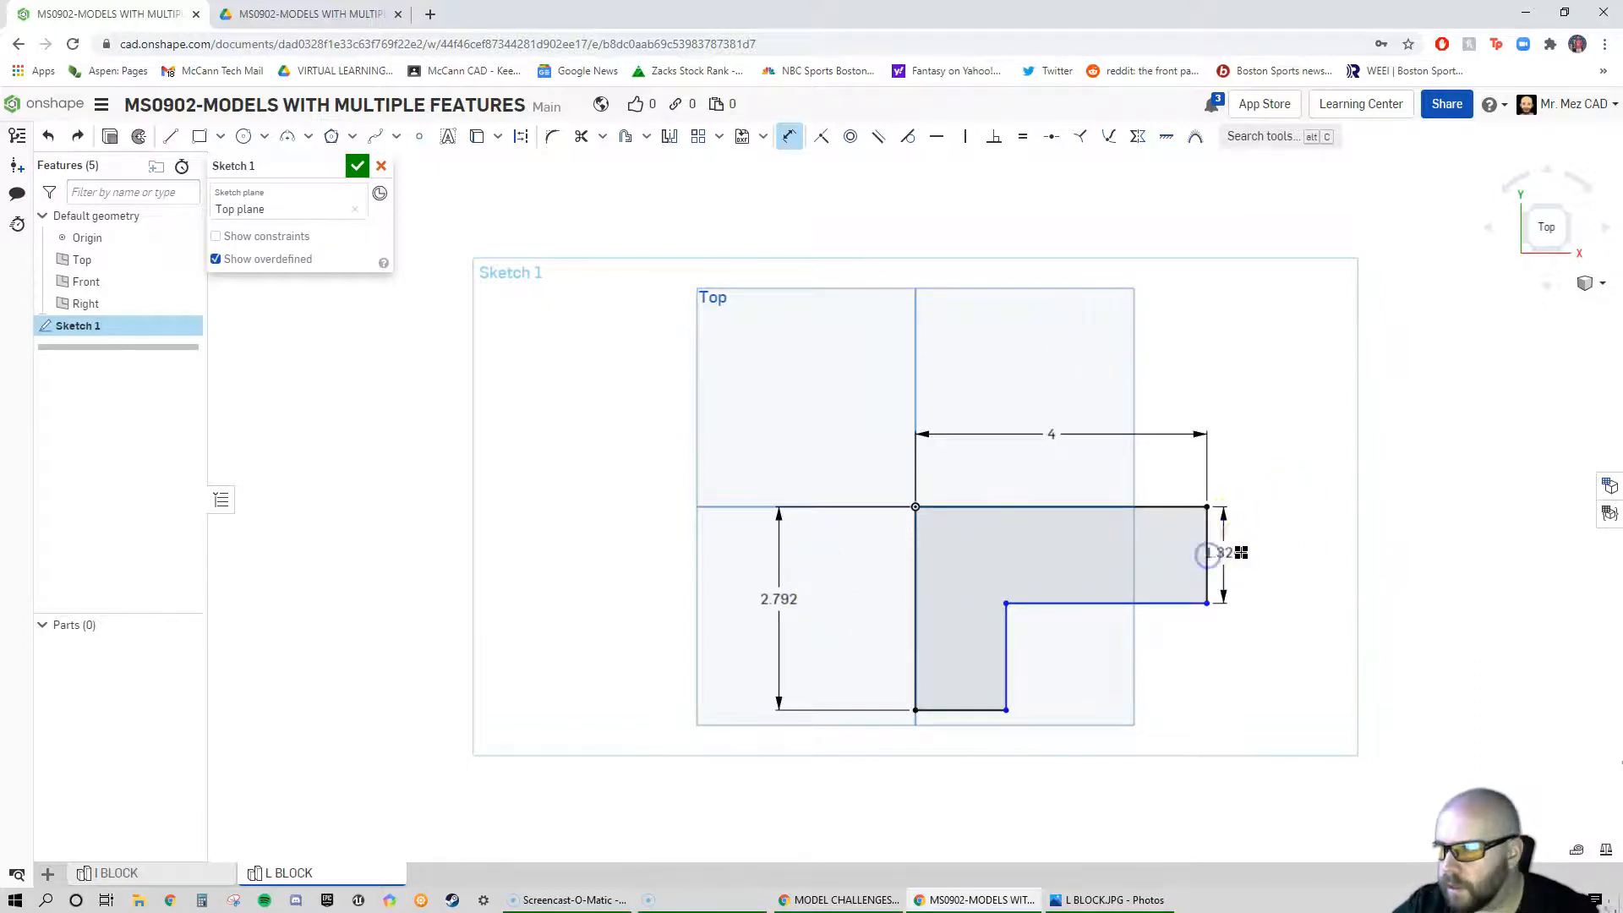
pyautogui.click(1277, 551)
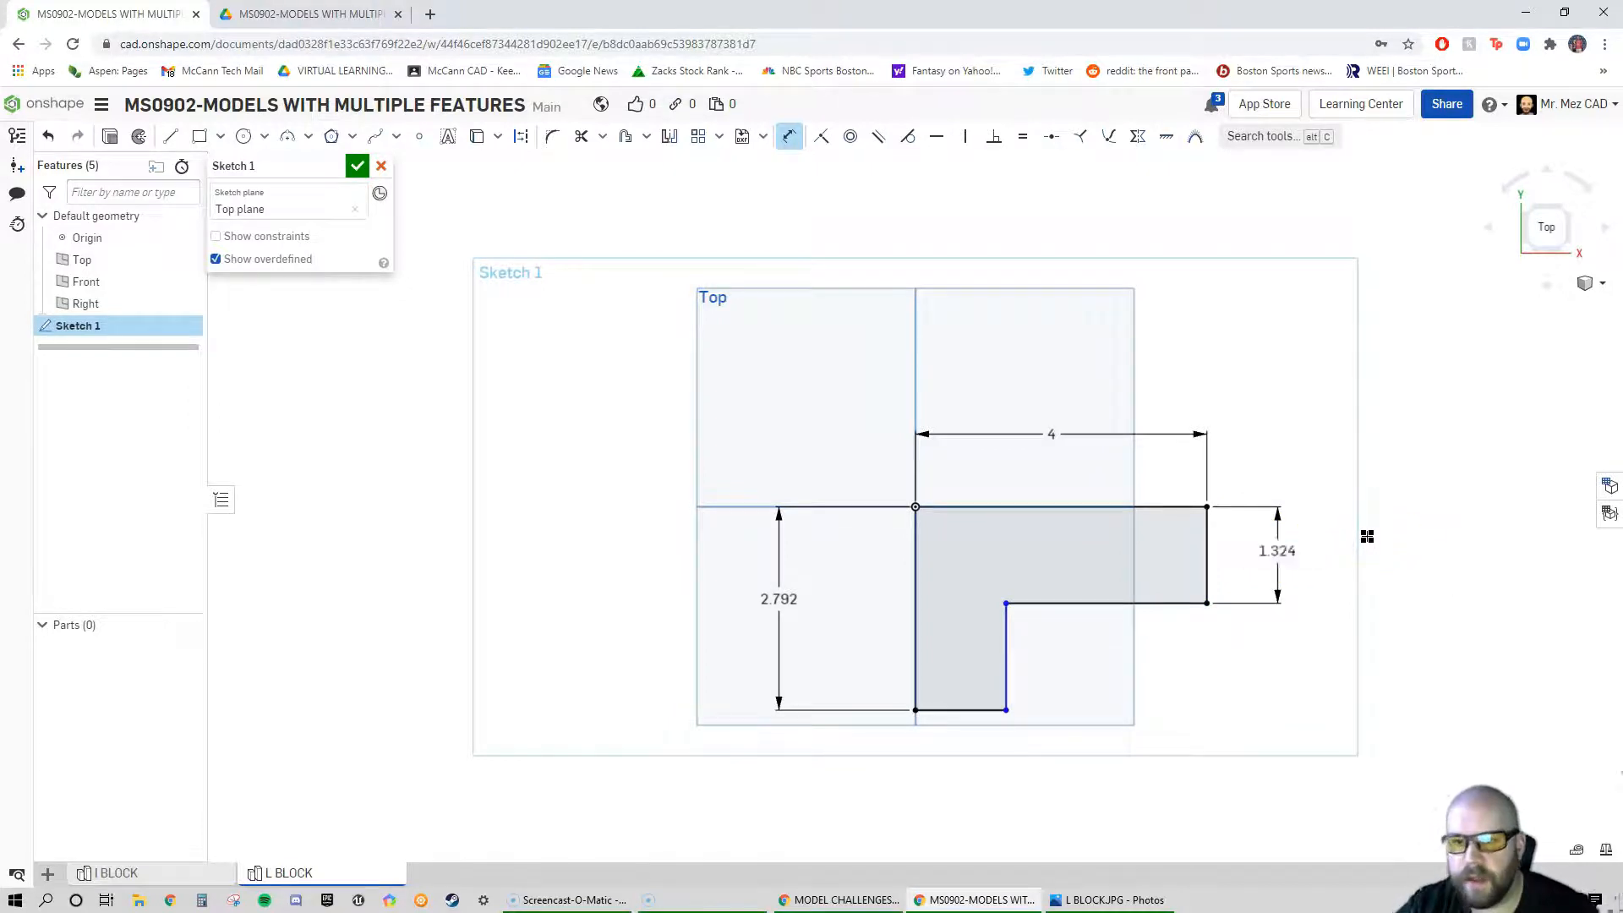
pyautogui.click(931, 727)
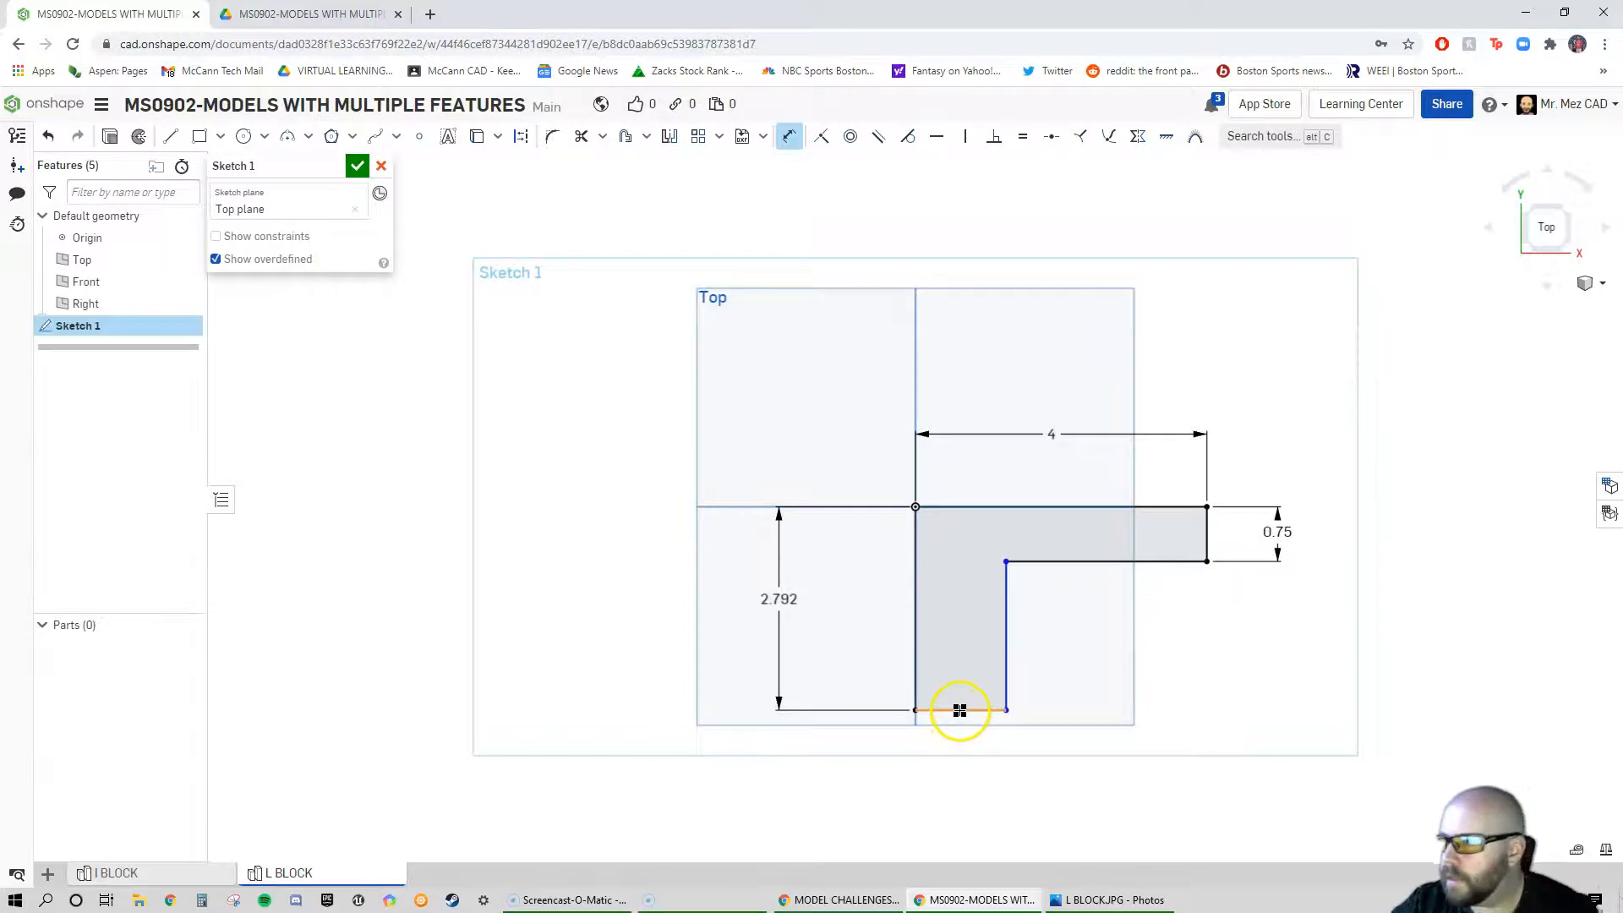
pyautogui.click(953, 763)
pyautogui.write('1')
pyautogui.press('Return')
# Set the left vertical edge's dimension to 1.5 in
pyautogui.doubleClick(779, 598)
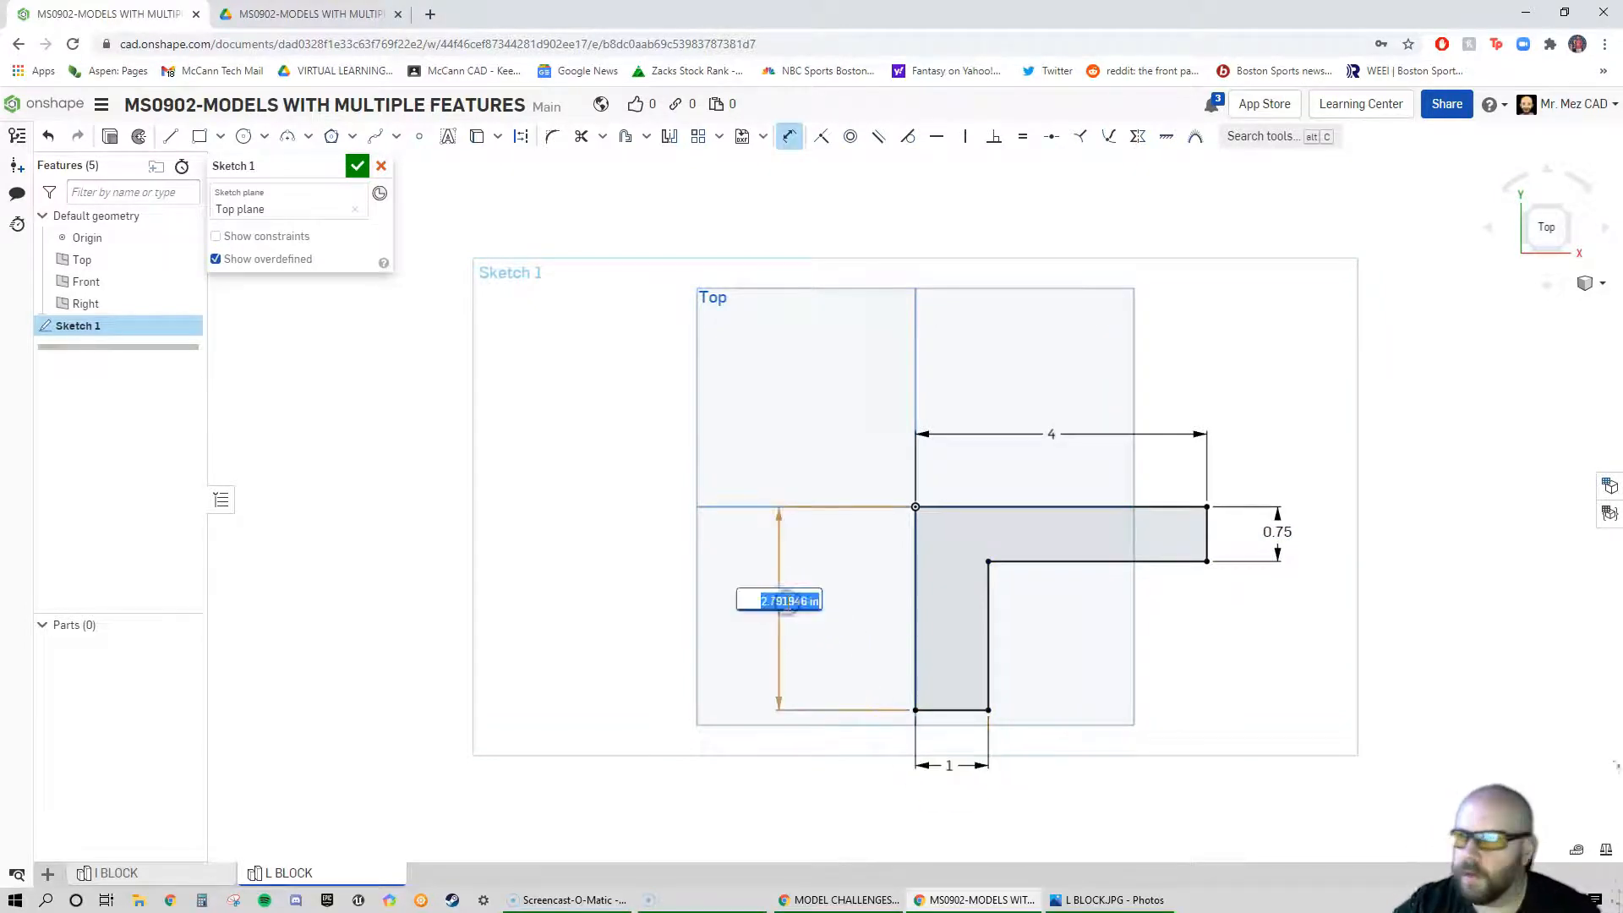
pyautogui.press('Return')
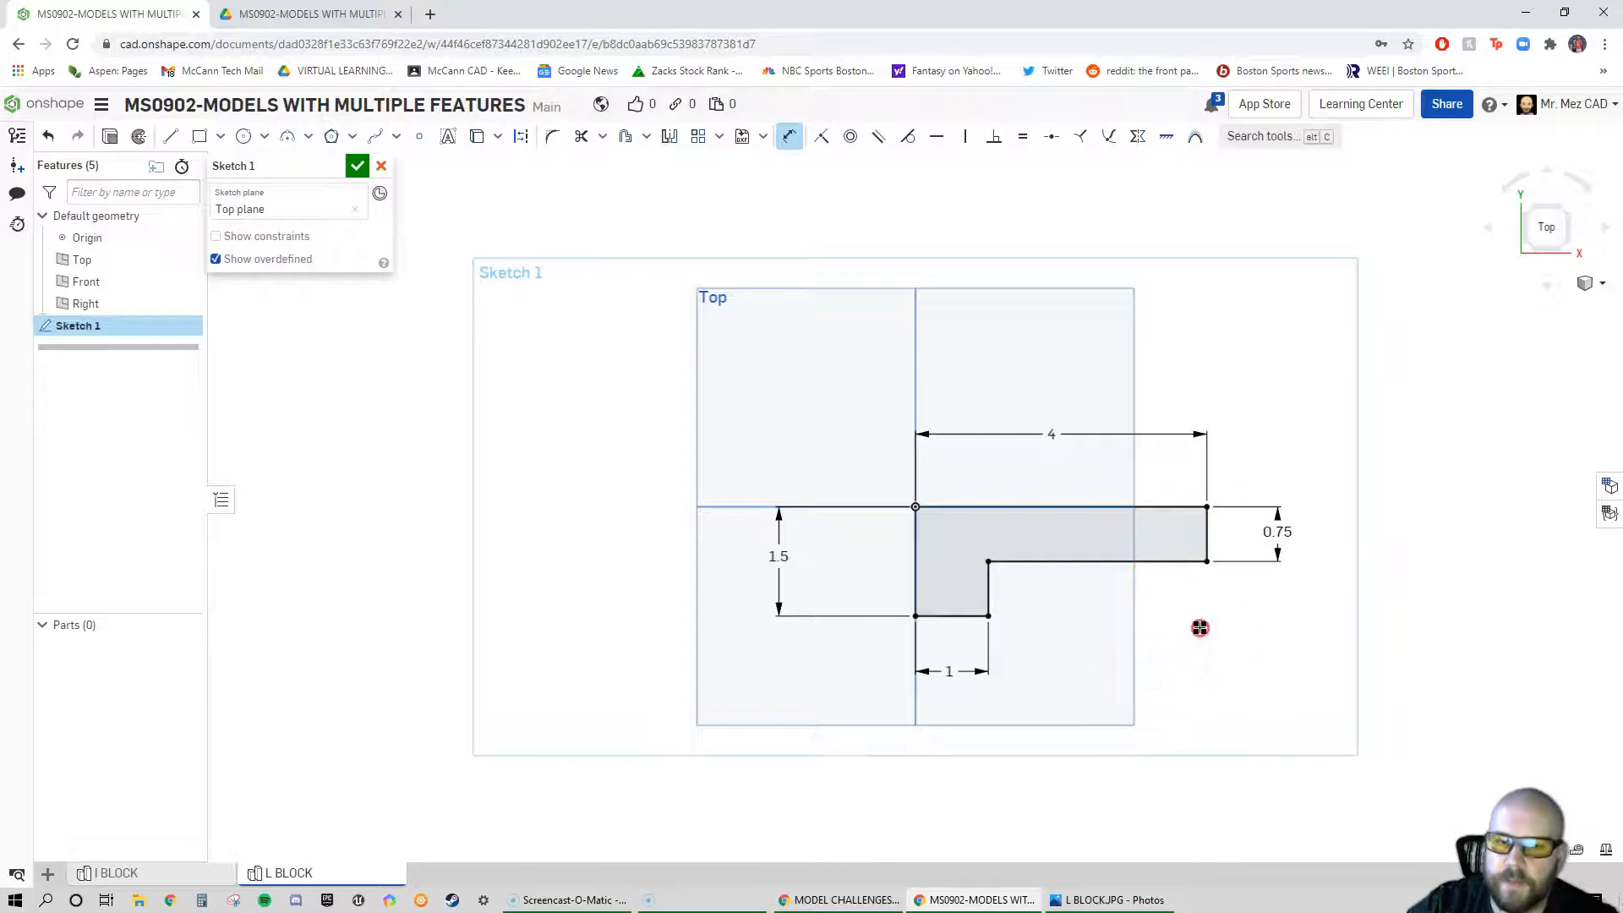
# Extrude the L-shaped profile upward as a new solid with a Blind depth of 2.5 in
pyautogui.hotkey('shift', '7')
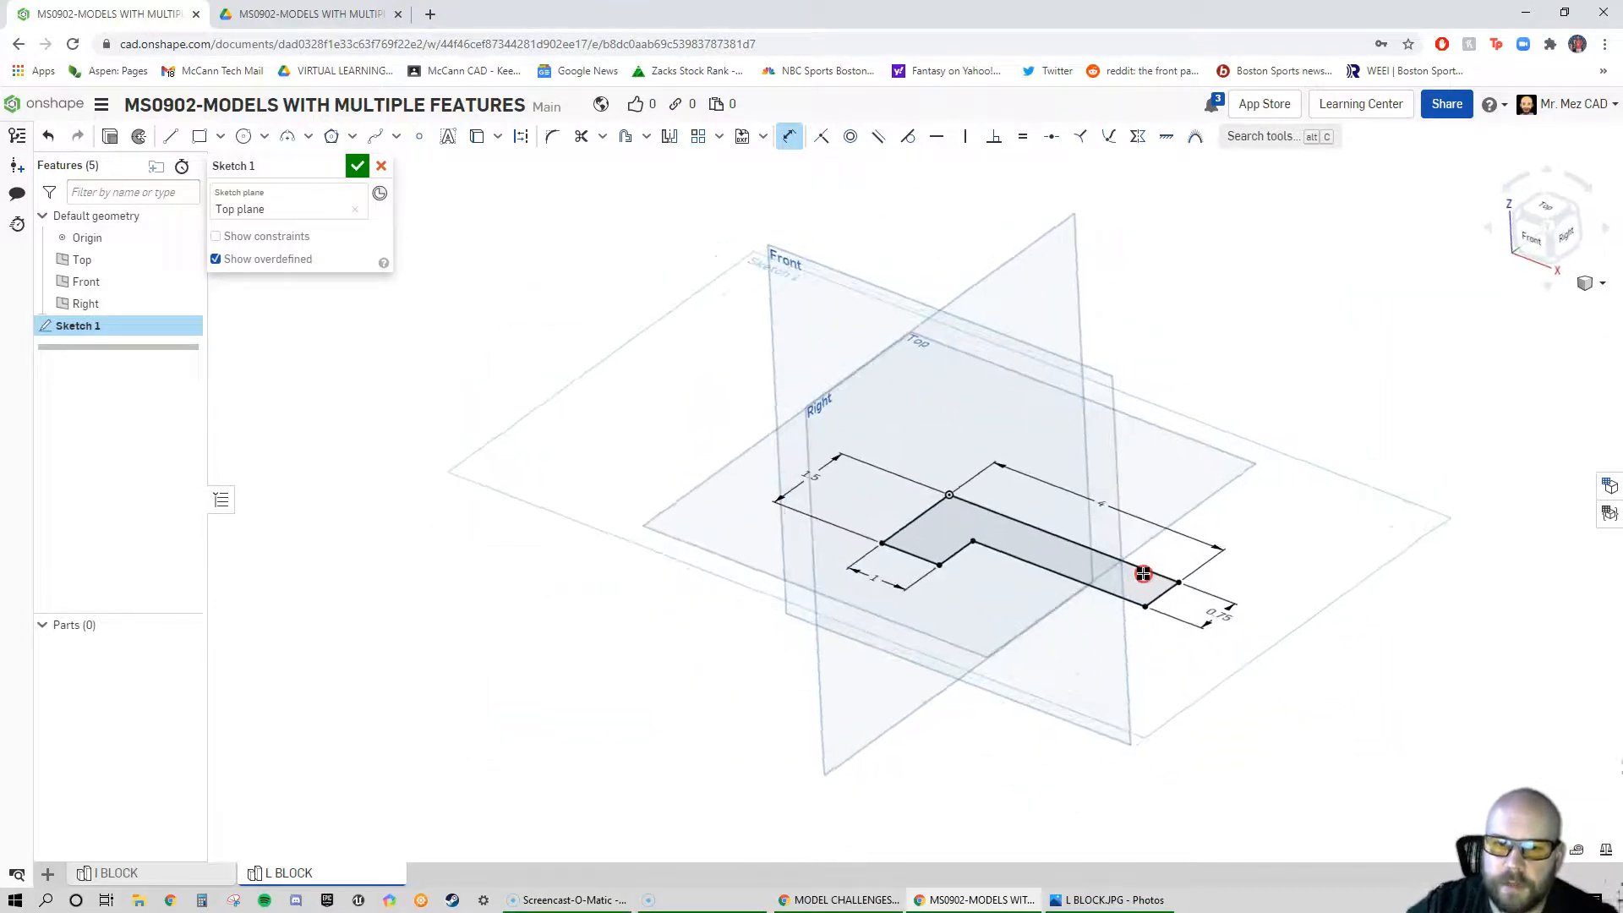
pyautogui.click(111, 136)
pyautogui.hotkey('shift', 'e')
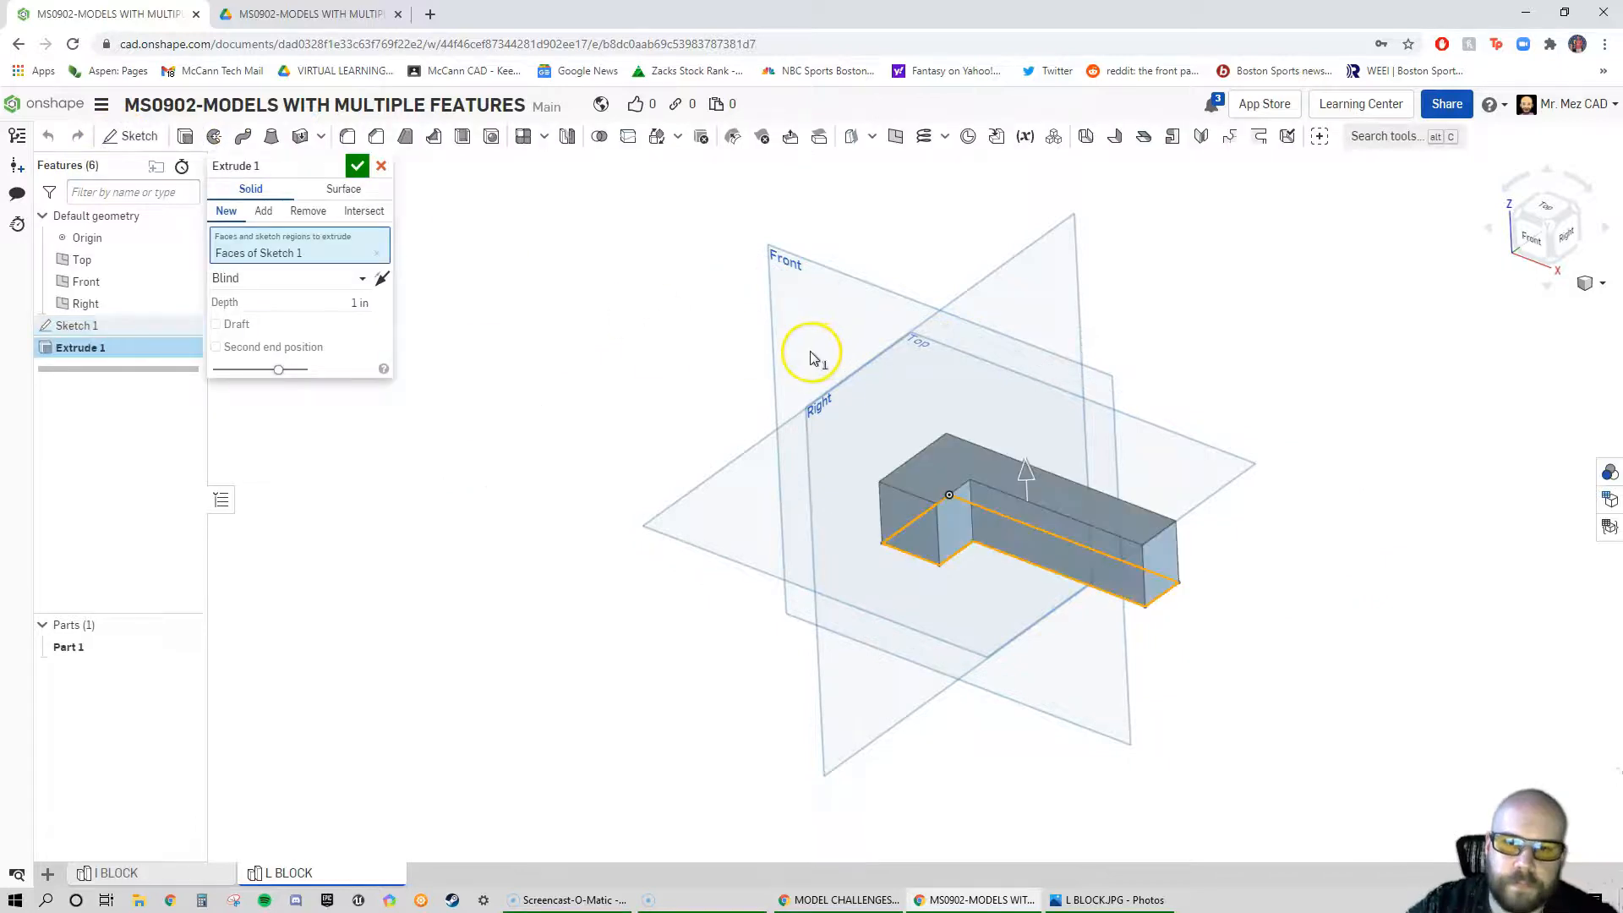
pyautogui.click(349, 303)
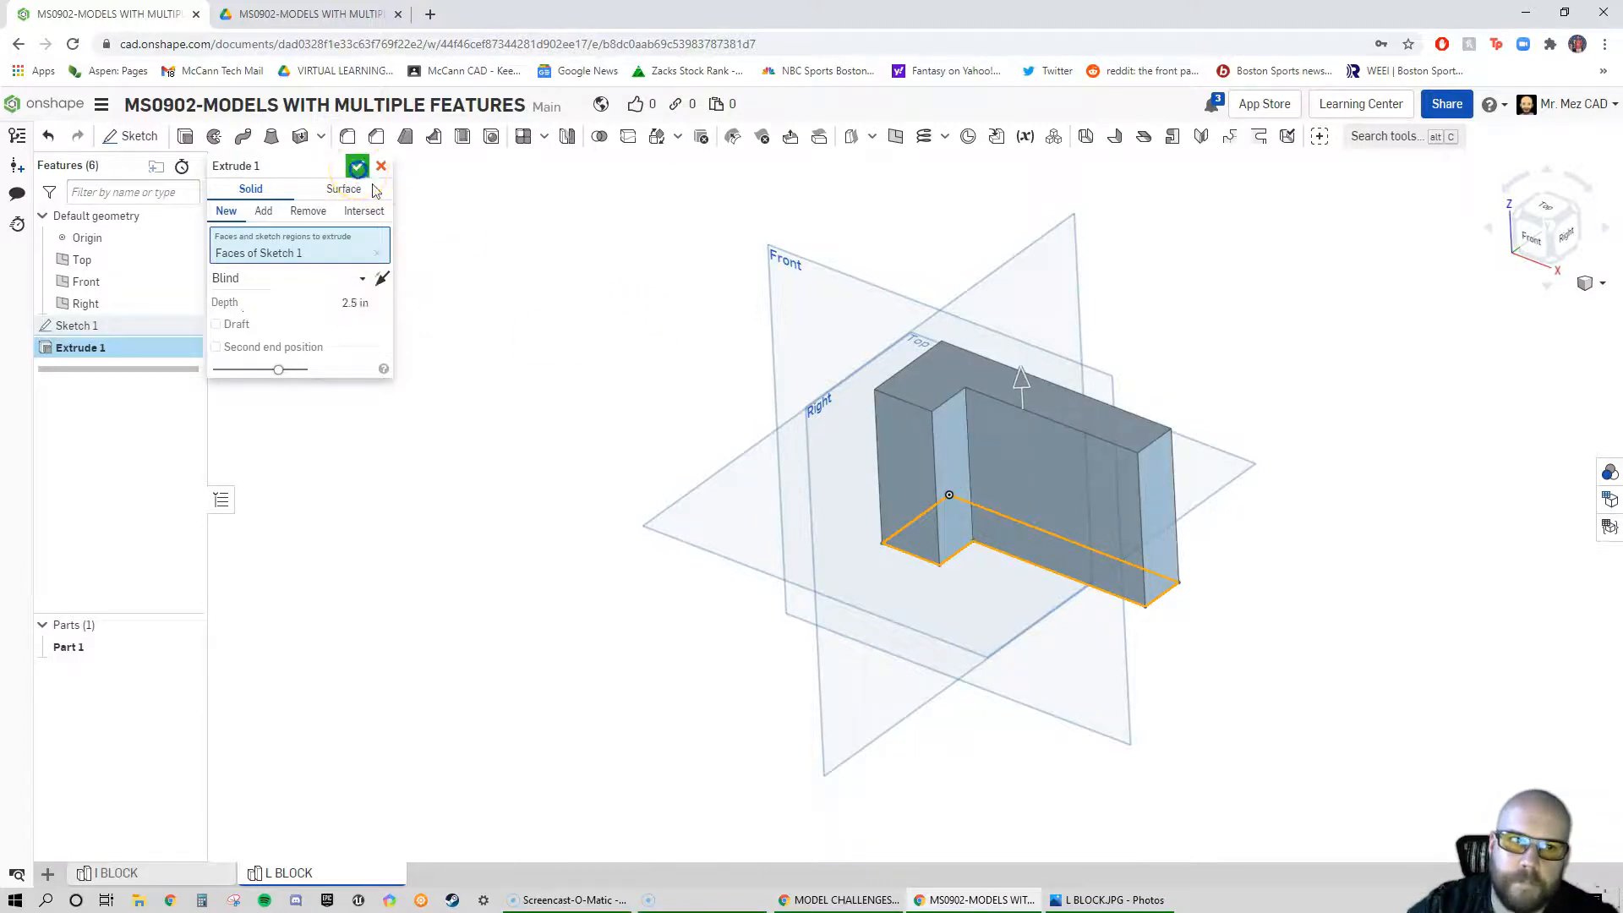
pyautogui.click(357, 167)
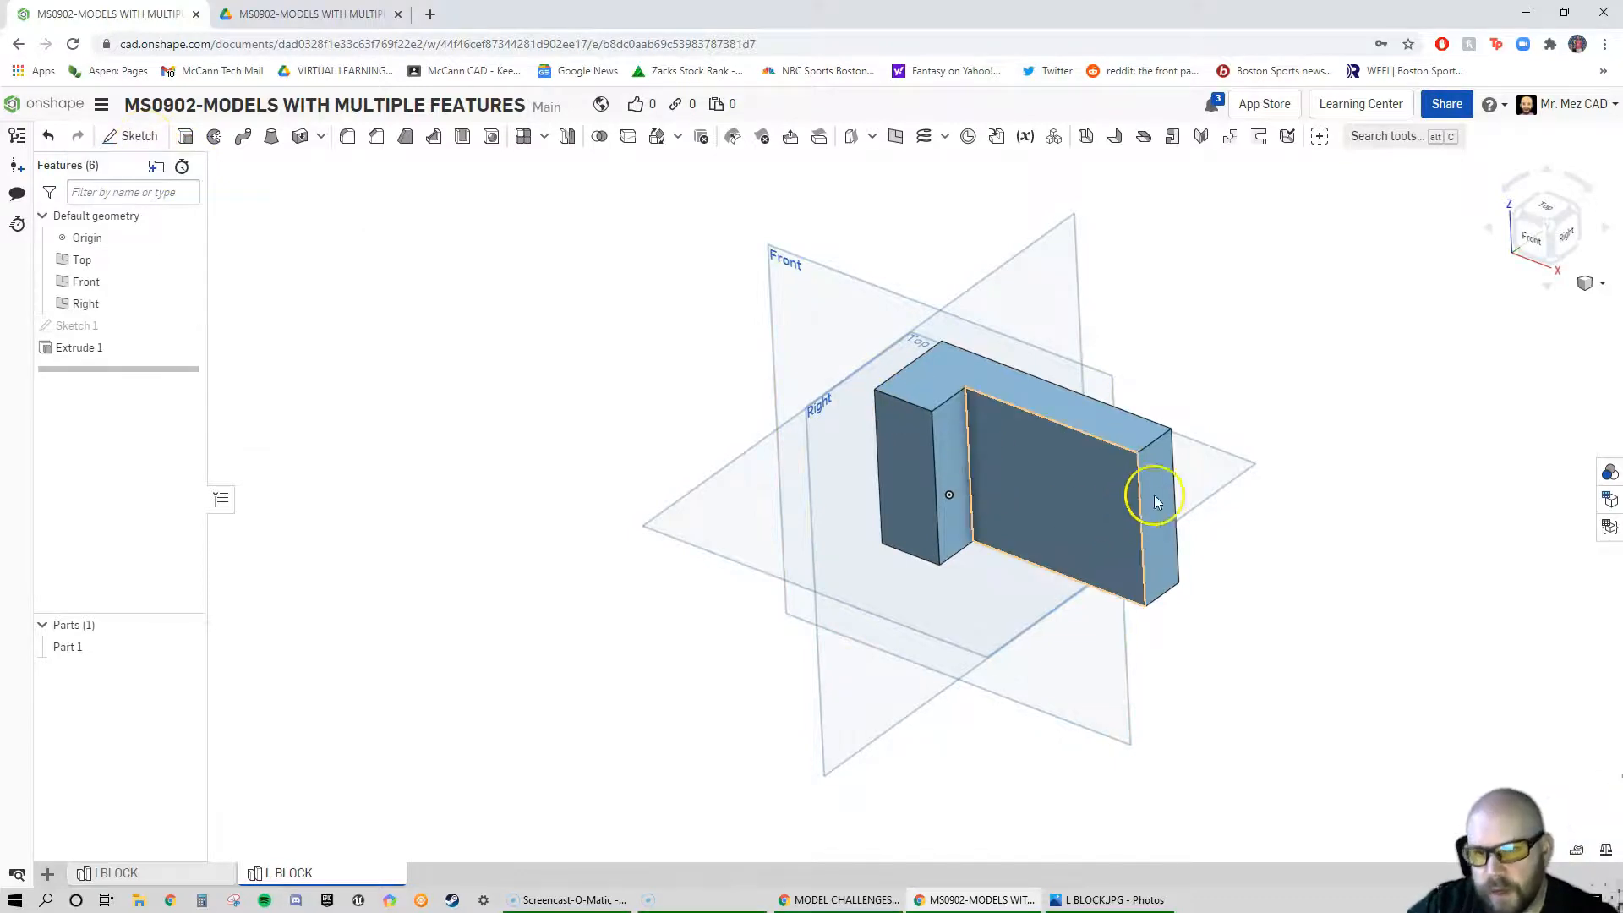
# Start a sketch on the long arm's inner front face, viewed normal, and draw a rectangle about 1.16 in high inward from its free end edge
pyautogui.click(135, 136)
pyautogui.click(1061, 504)
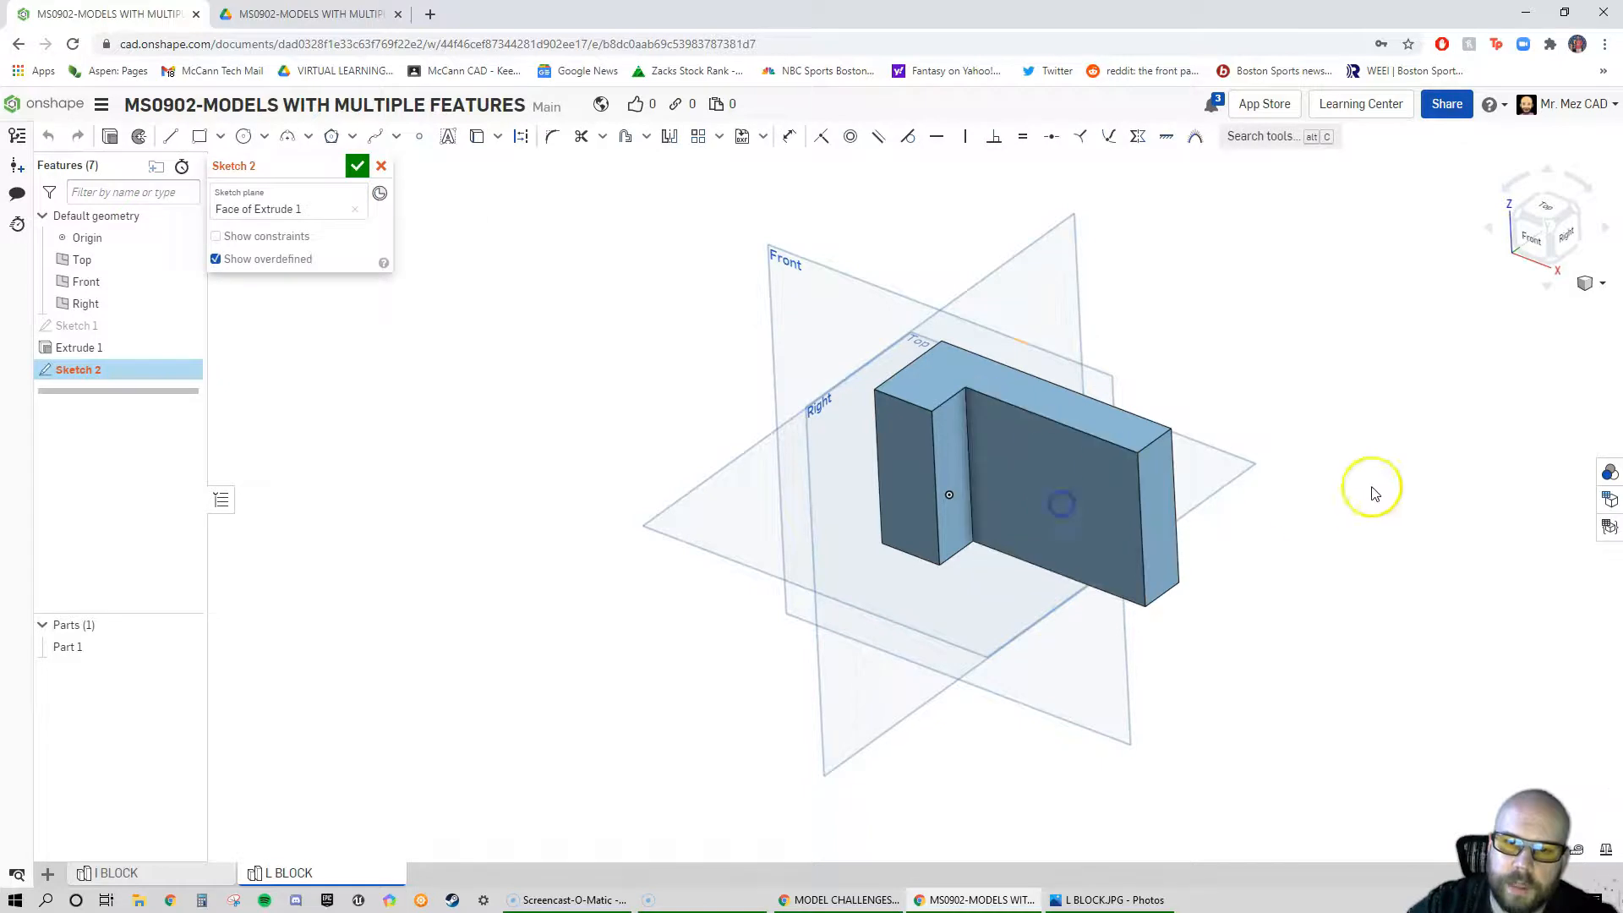
pyautogui.click(1079, 516)
pyautogui.rightClick(1080, 516)
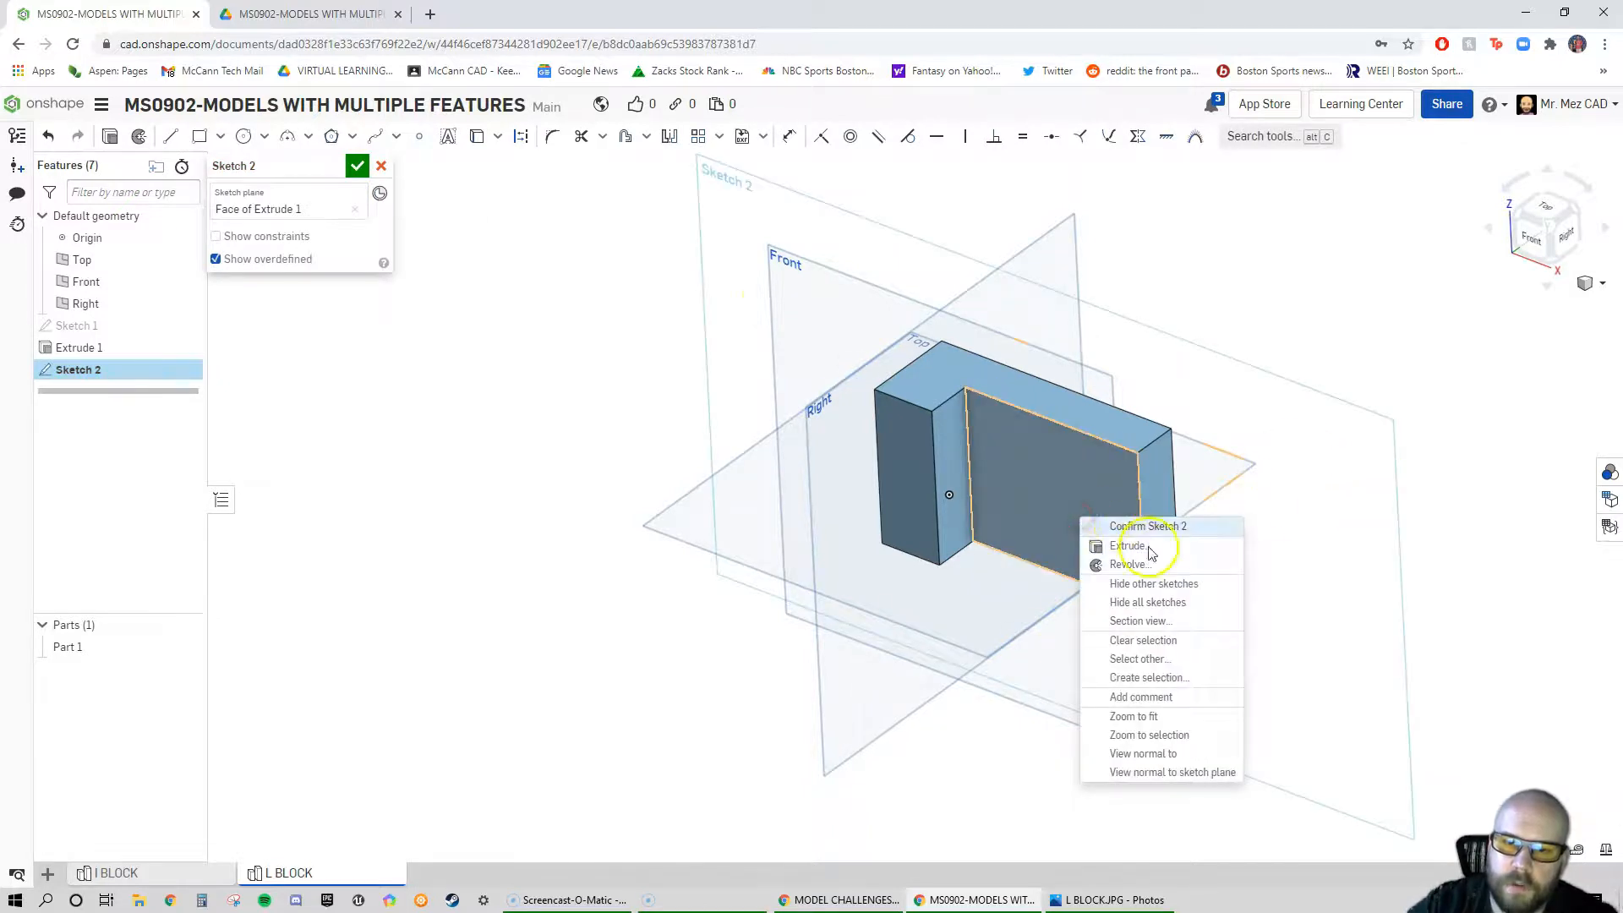
pyautogui.click(1188, 772)
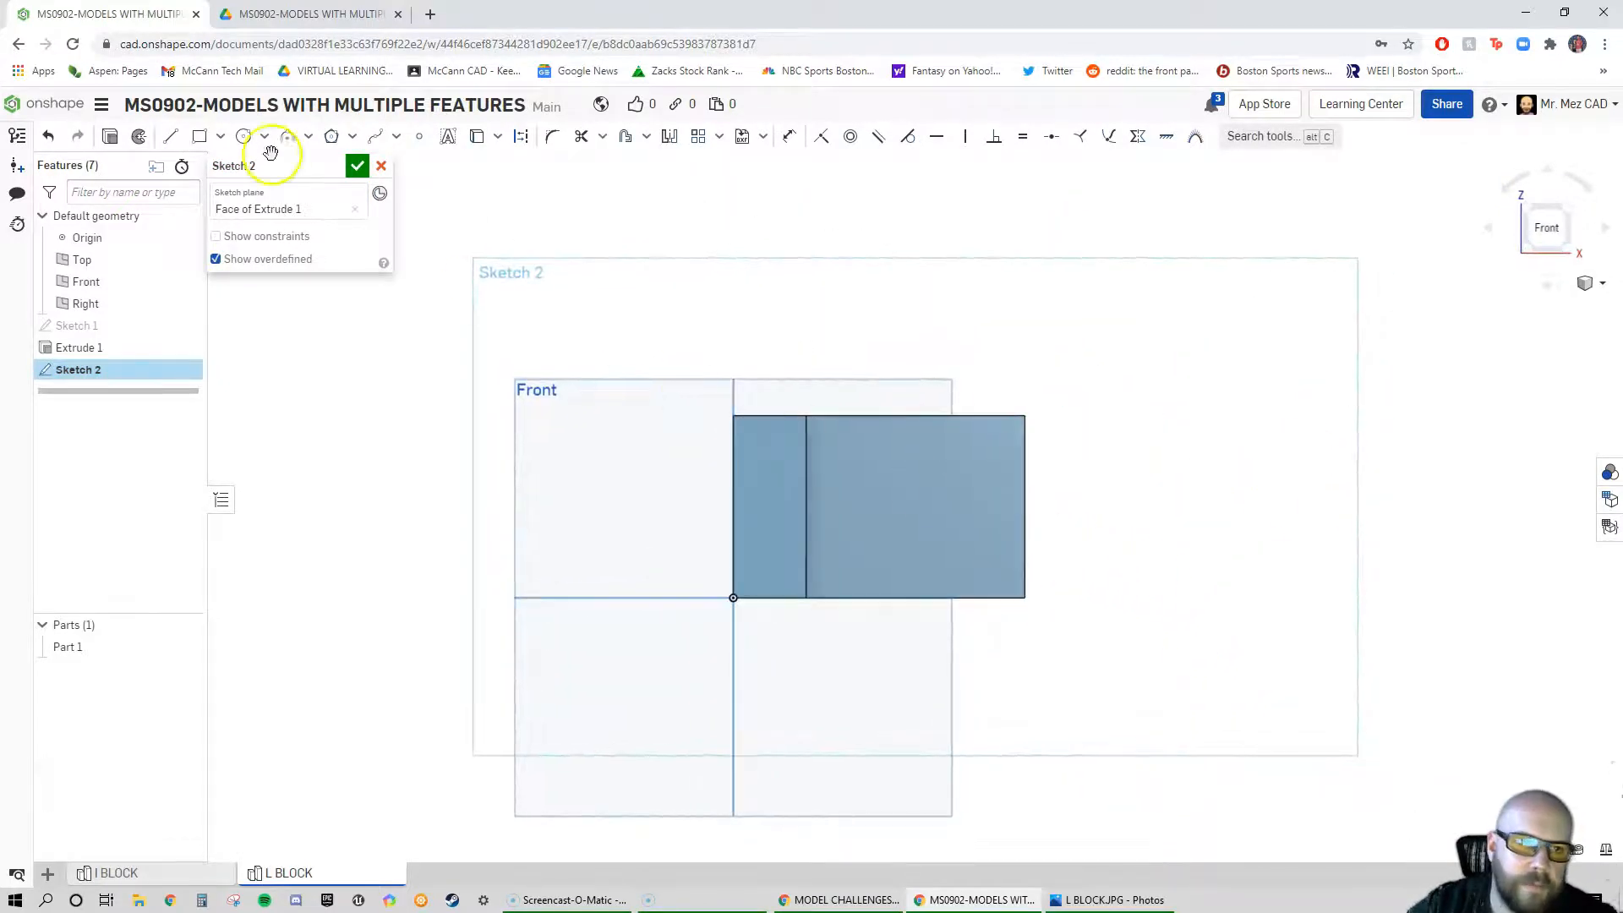
pyautogui.click(201, 140)
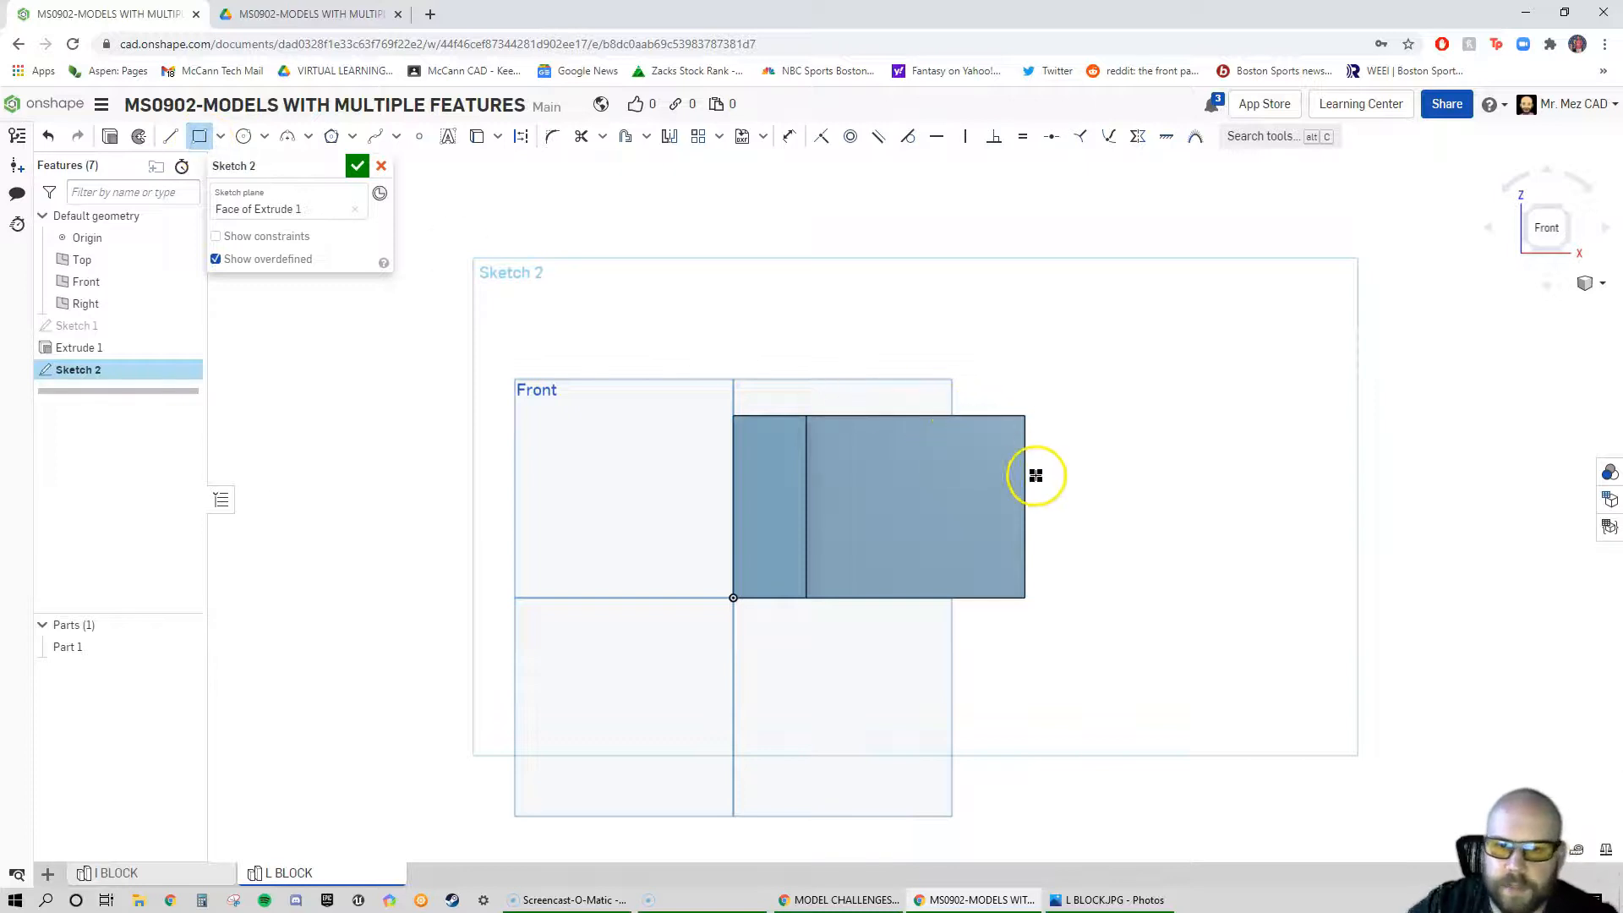
pyautogui.click(1026, 464)
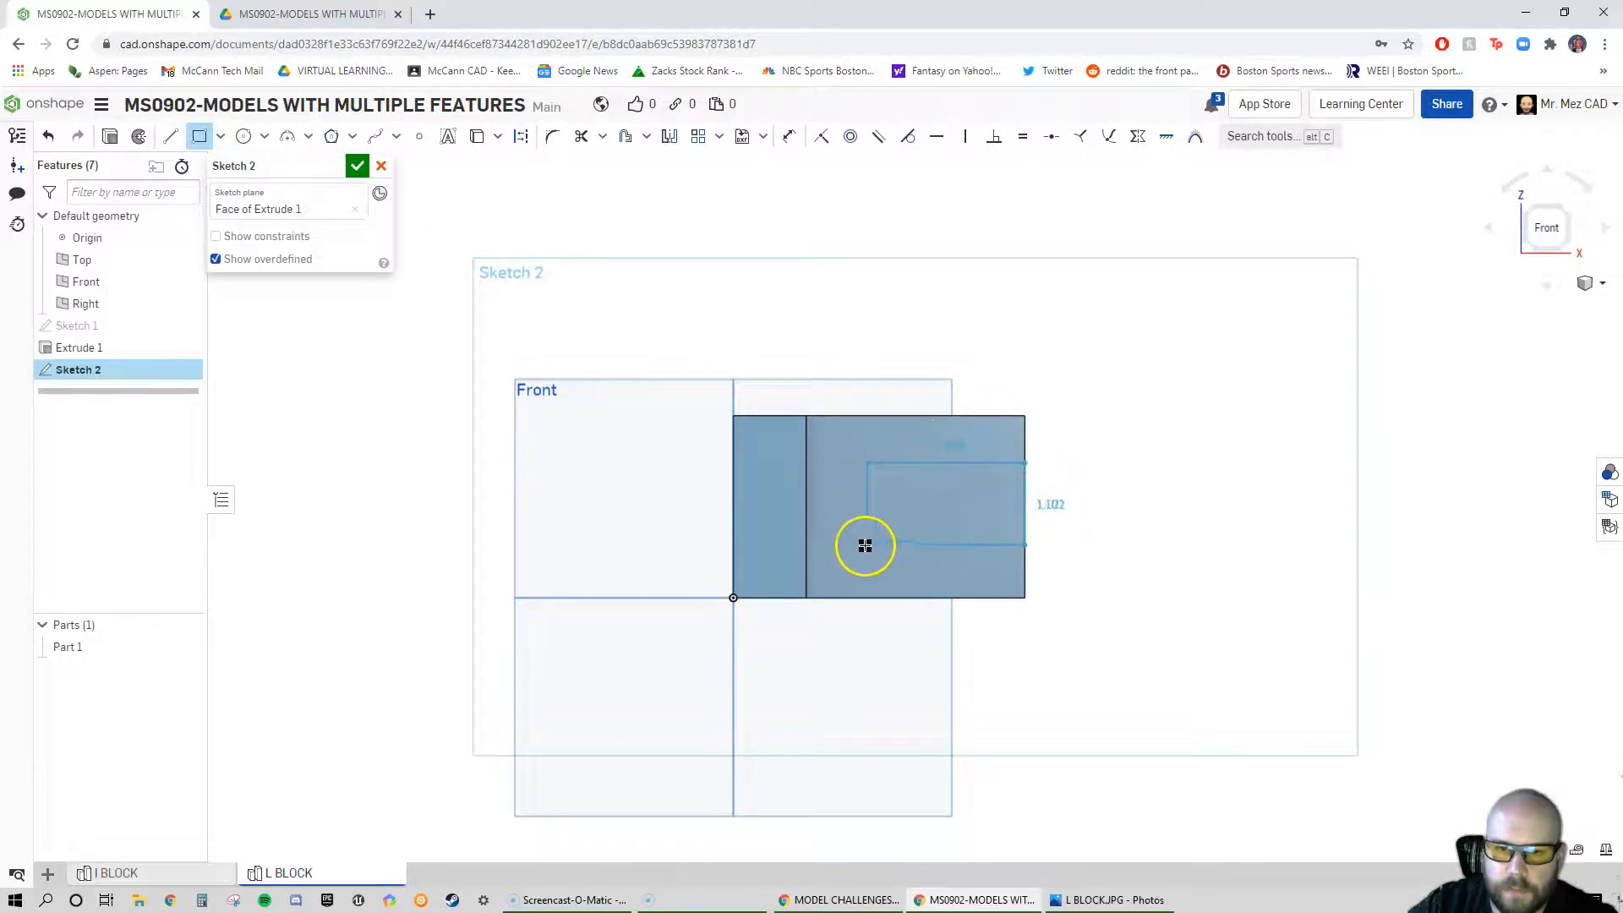
pyautogui.click(877, 548)
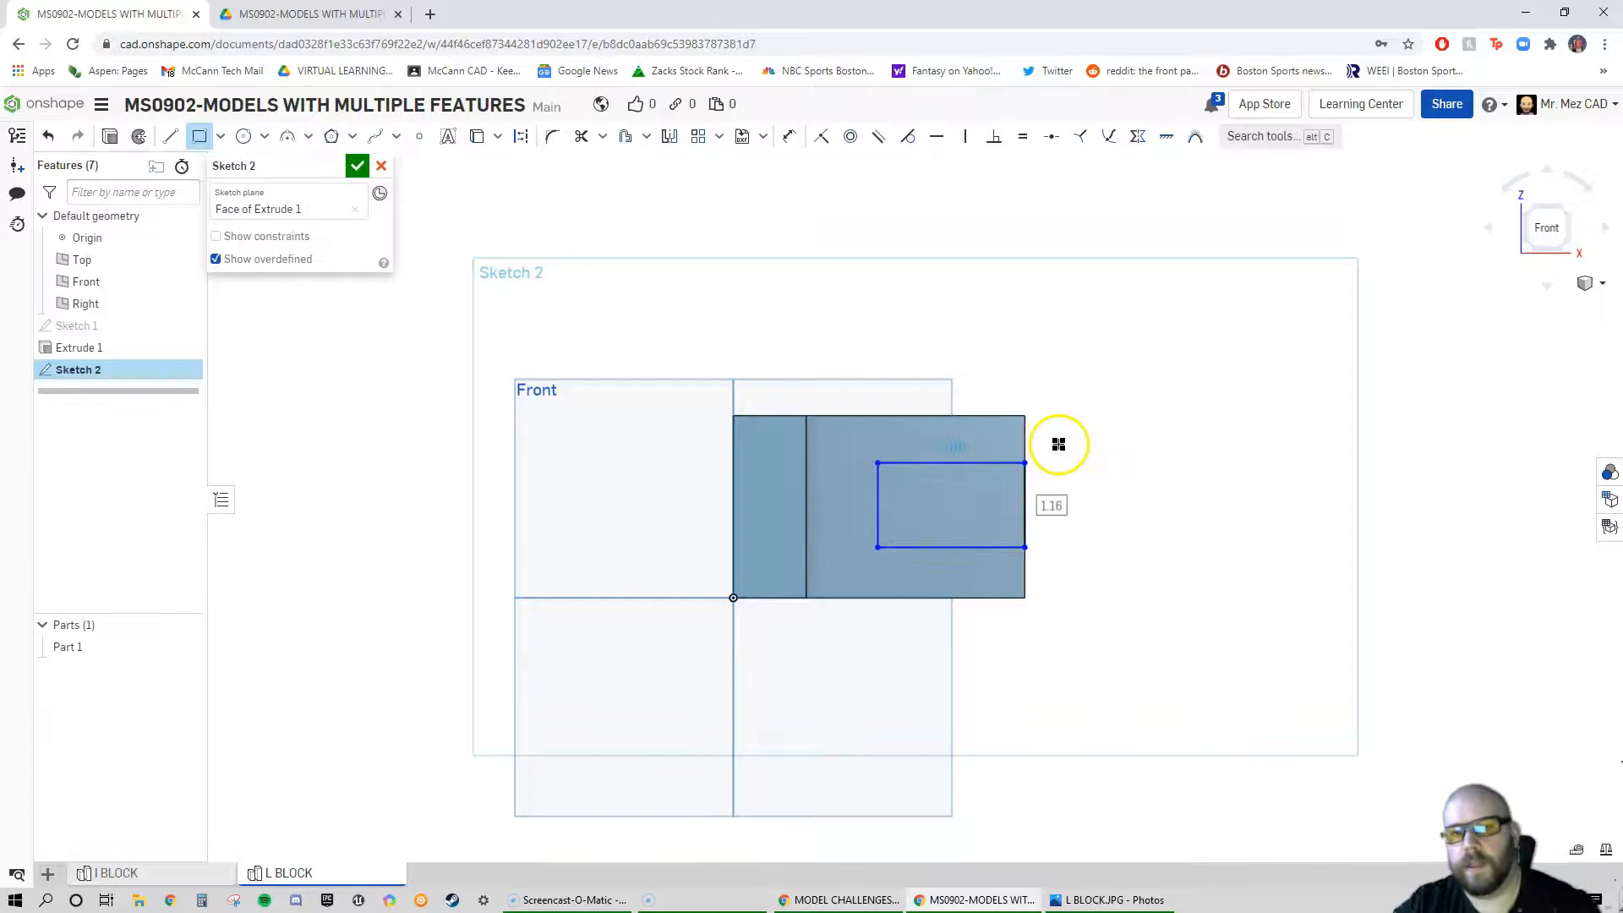
# Dimension the gap between the rectangle's top edge and the block's top edge as 0.5 in
pyautogui.press('u')
pyautogui.click(993, 460)
pyautogui.click(986, 415)
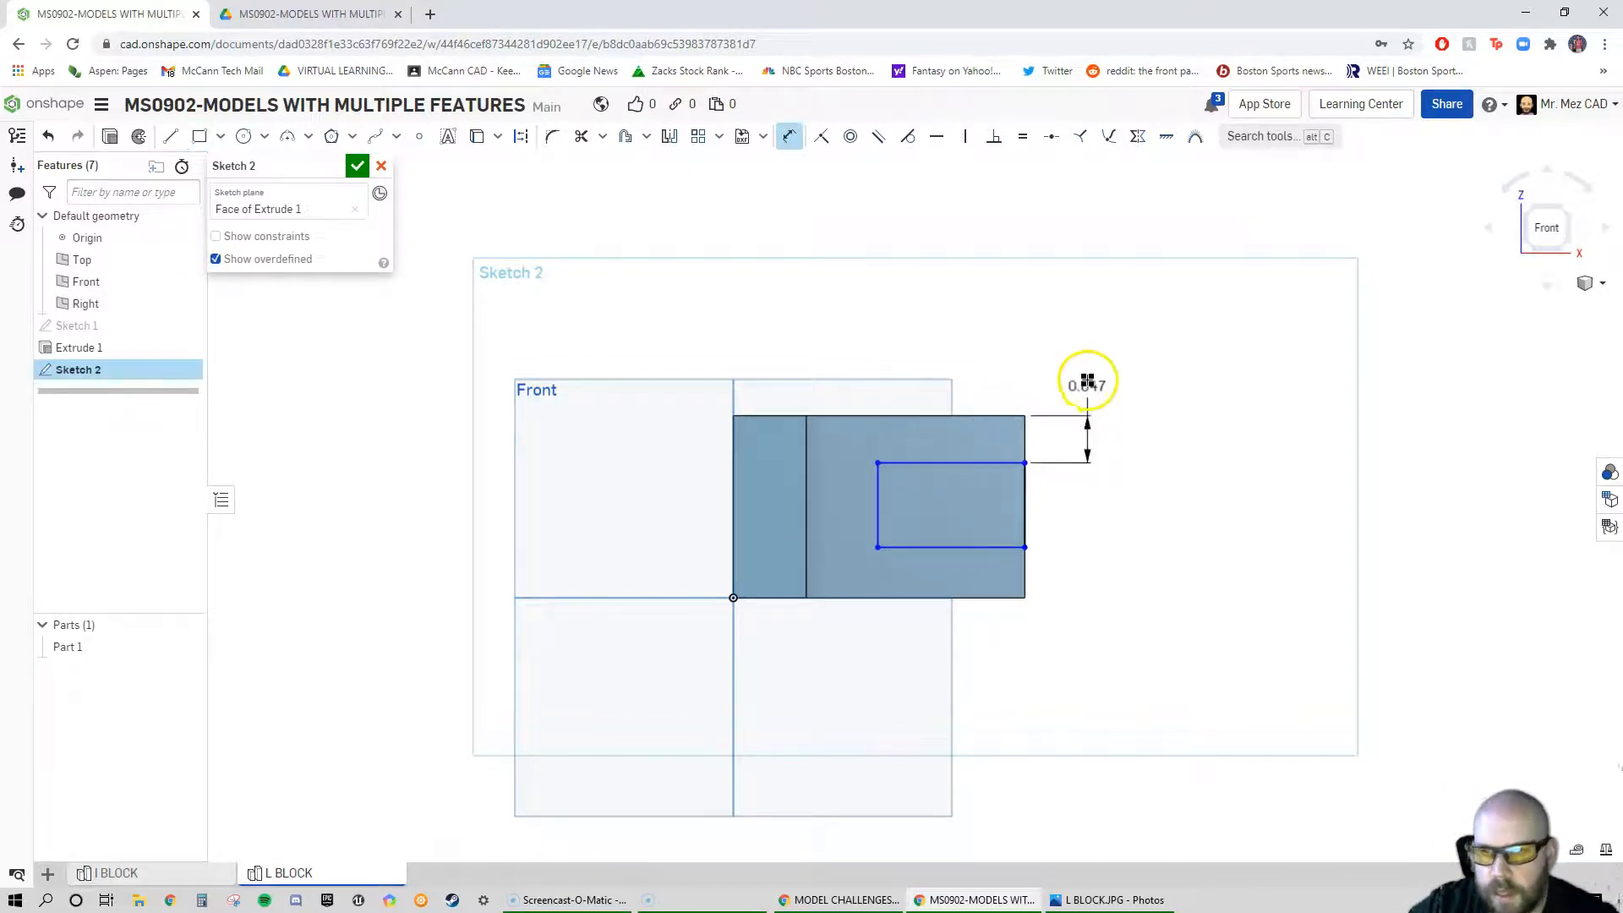
pyautogui.click(1087, 383)
pyautogui.write('0.5')
pyautogui.press('Return')
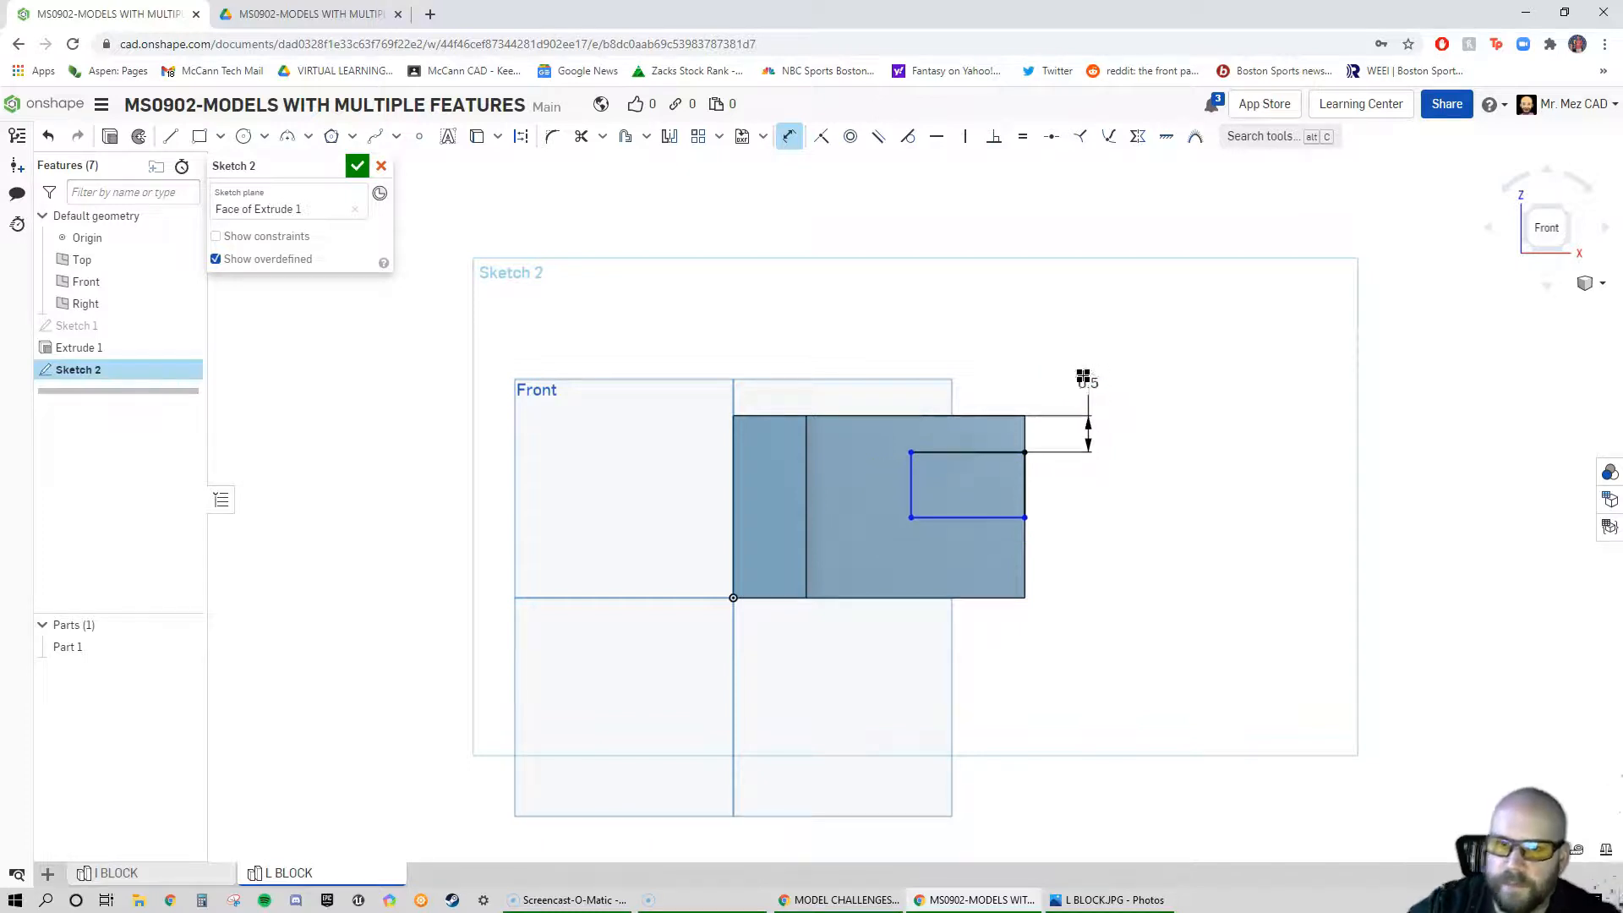
# Dimension the gap between the rectangle's bottom edge and the block's bottom edge as 0.75 in
pyautogui.click(994, 520)
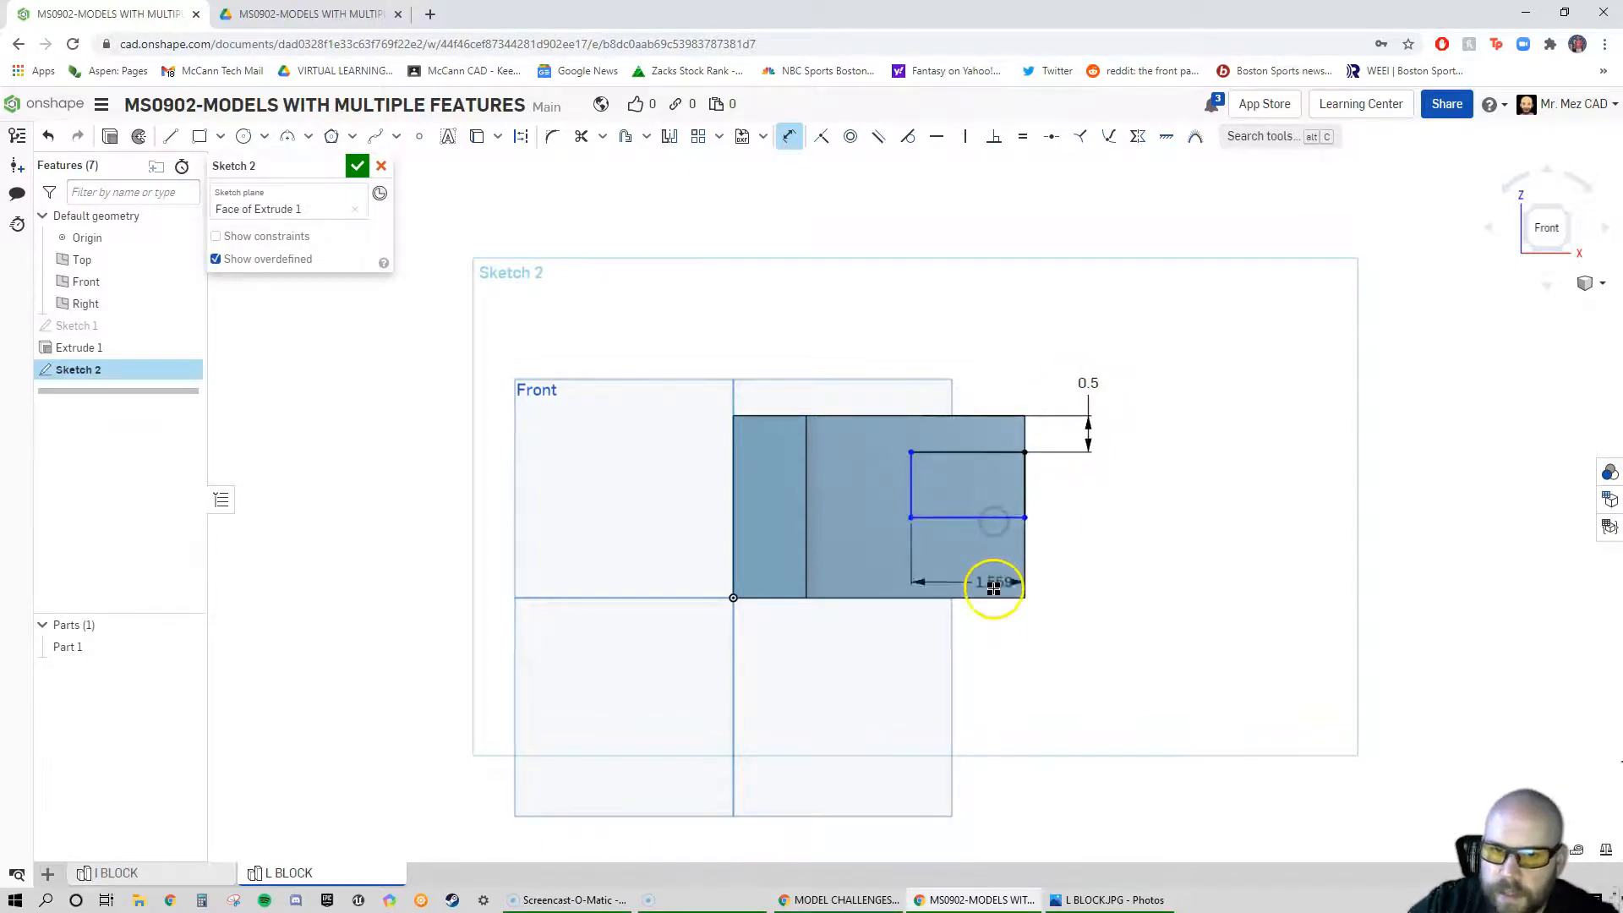
pyautogui.click(988, 596)
pyautogui.click(1084, 560)
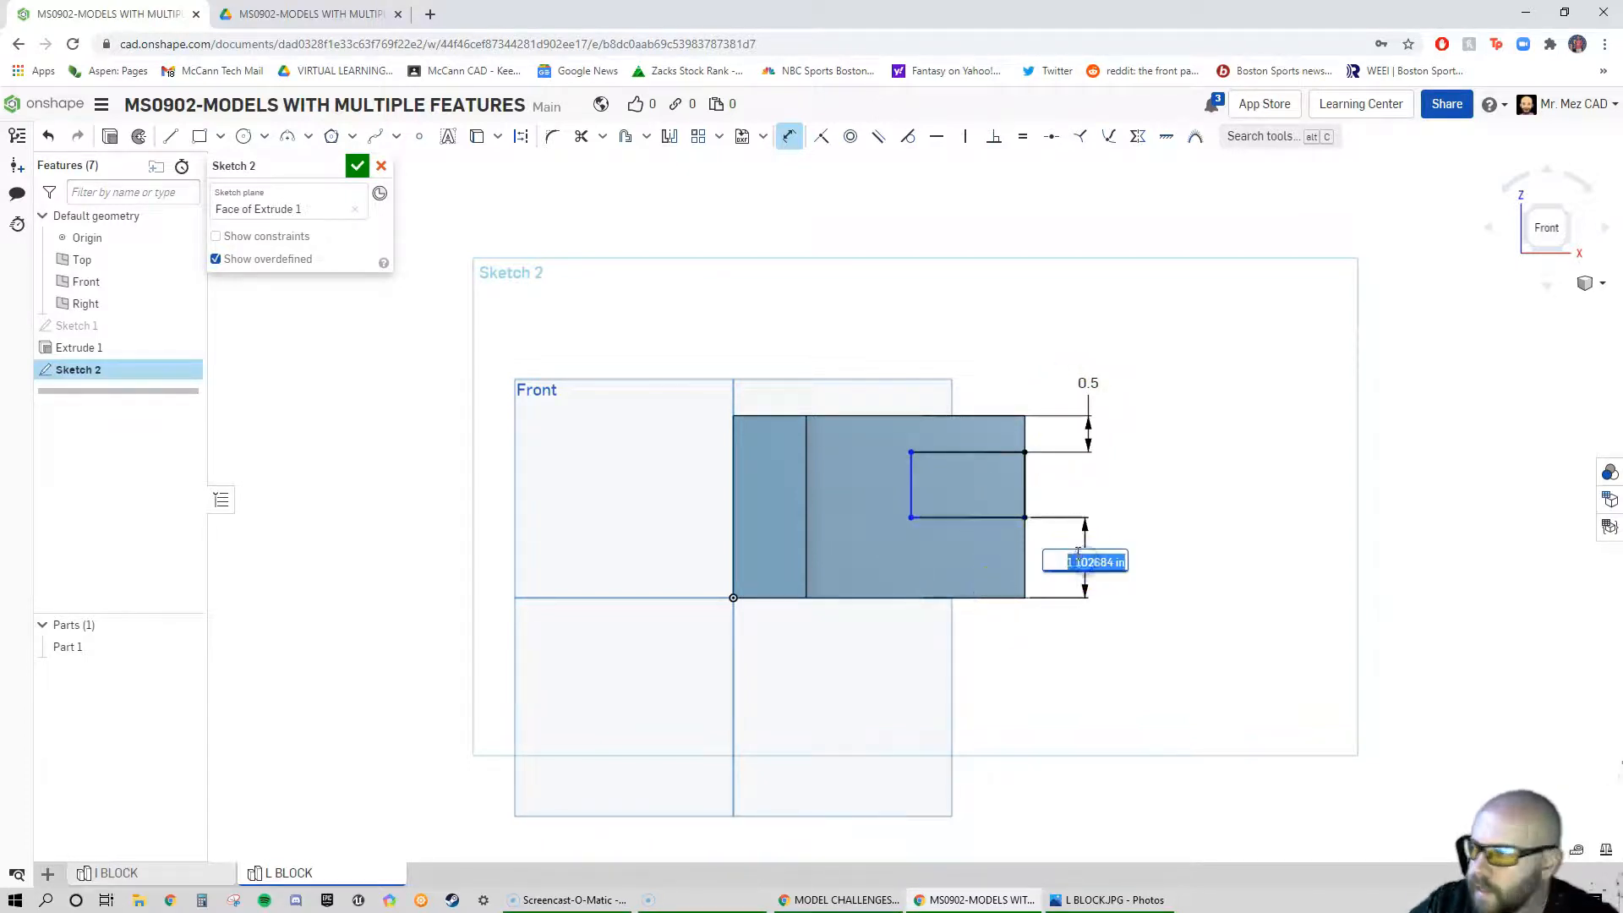
pyautogui.write('.75')
pyautogui.press('Return')
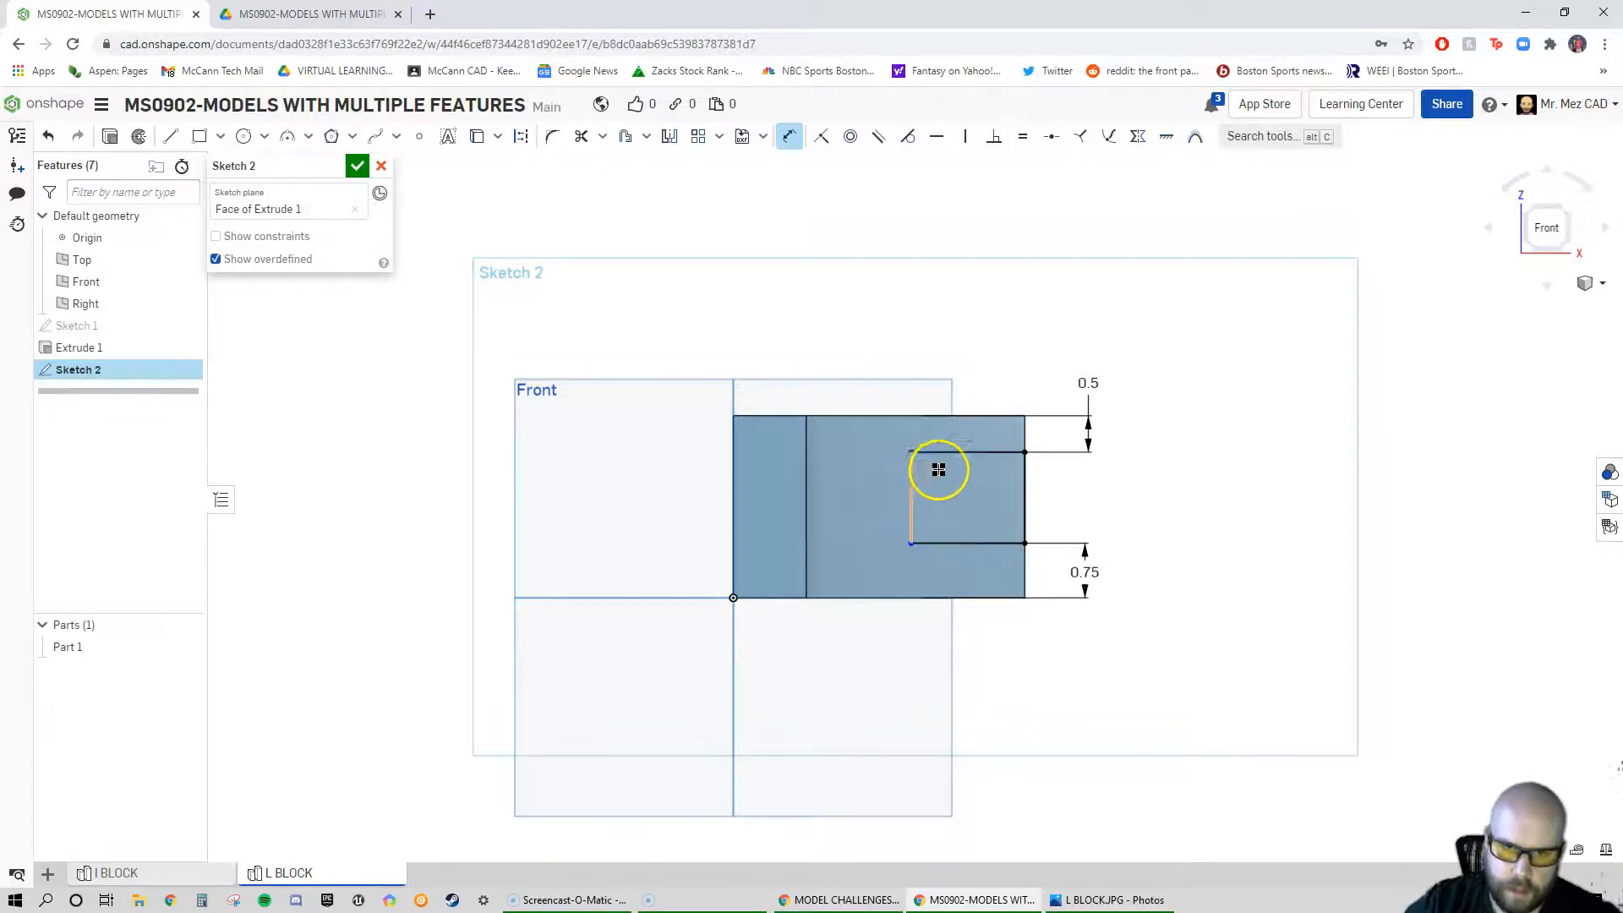
# Dimension the slot rectangle's horizontal length as 2 in
pyautogui.click(964, 454)
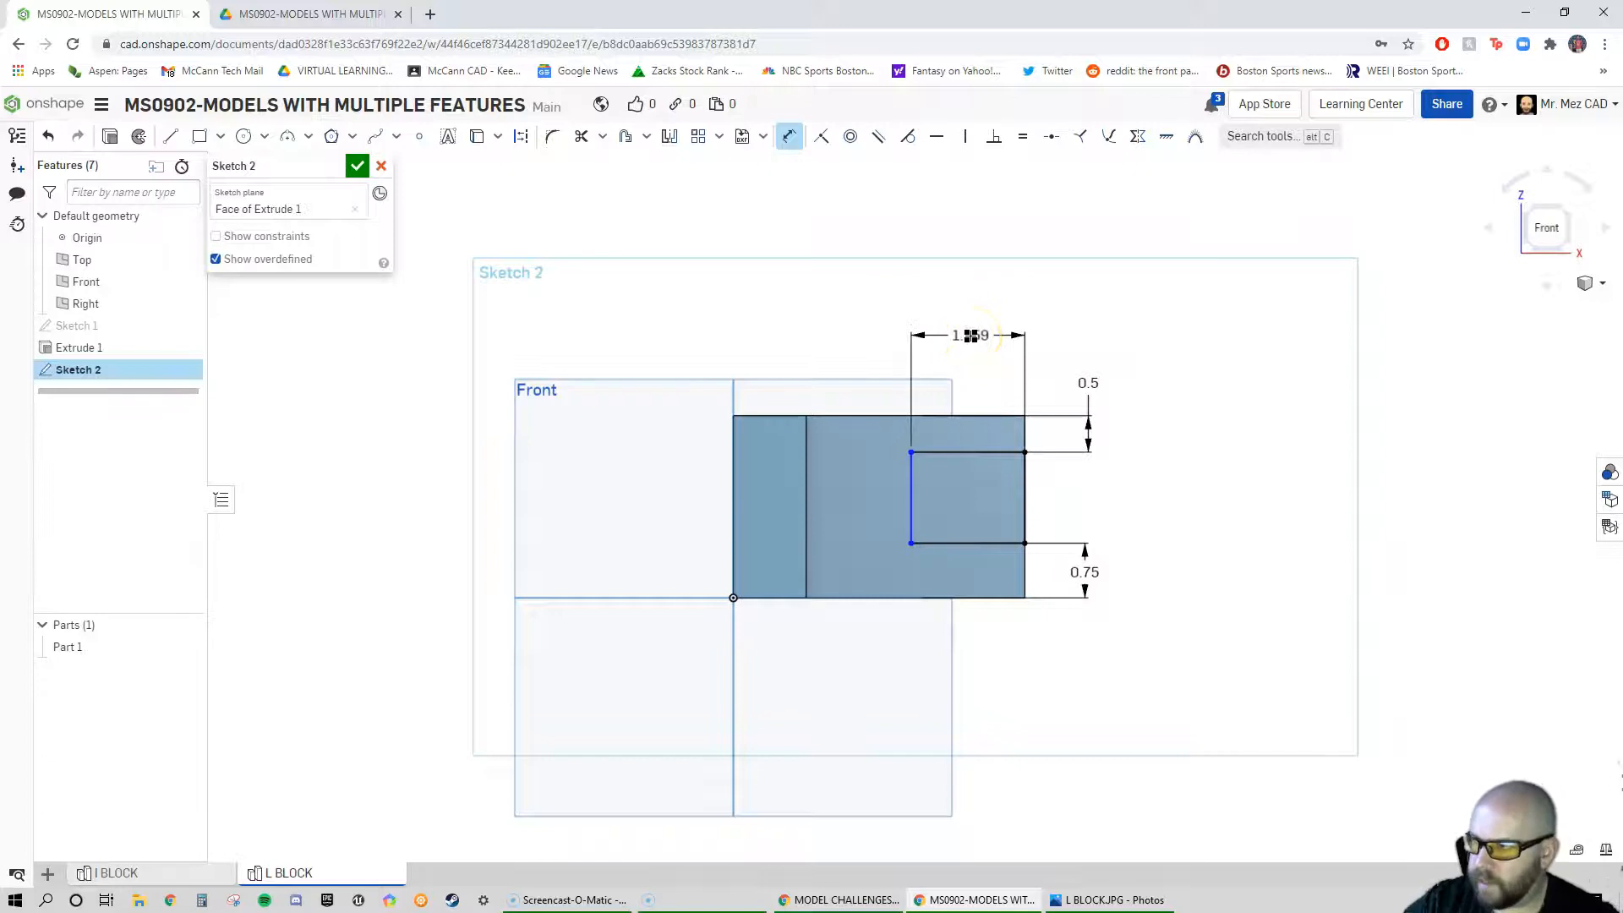
pyautogui.click(970, 335)
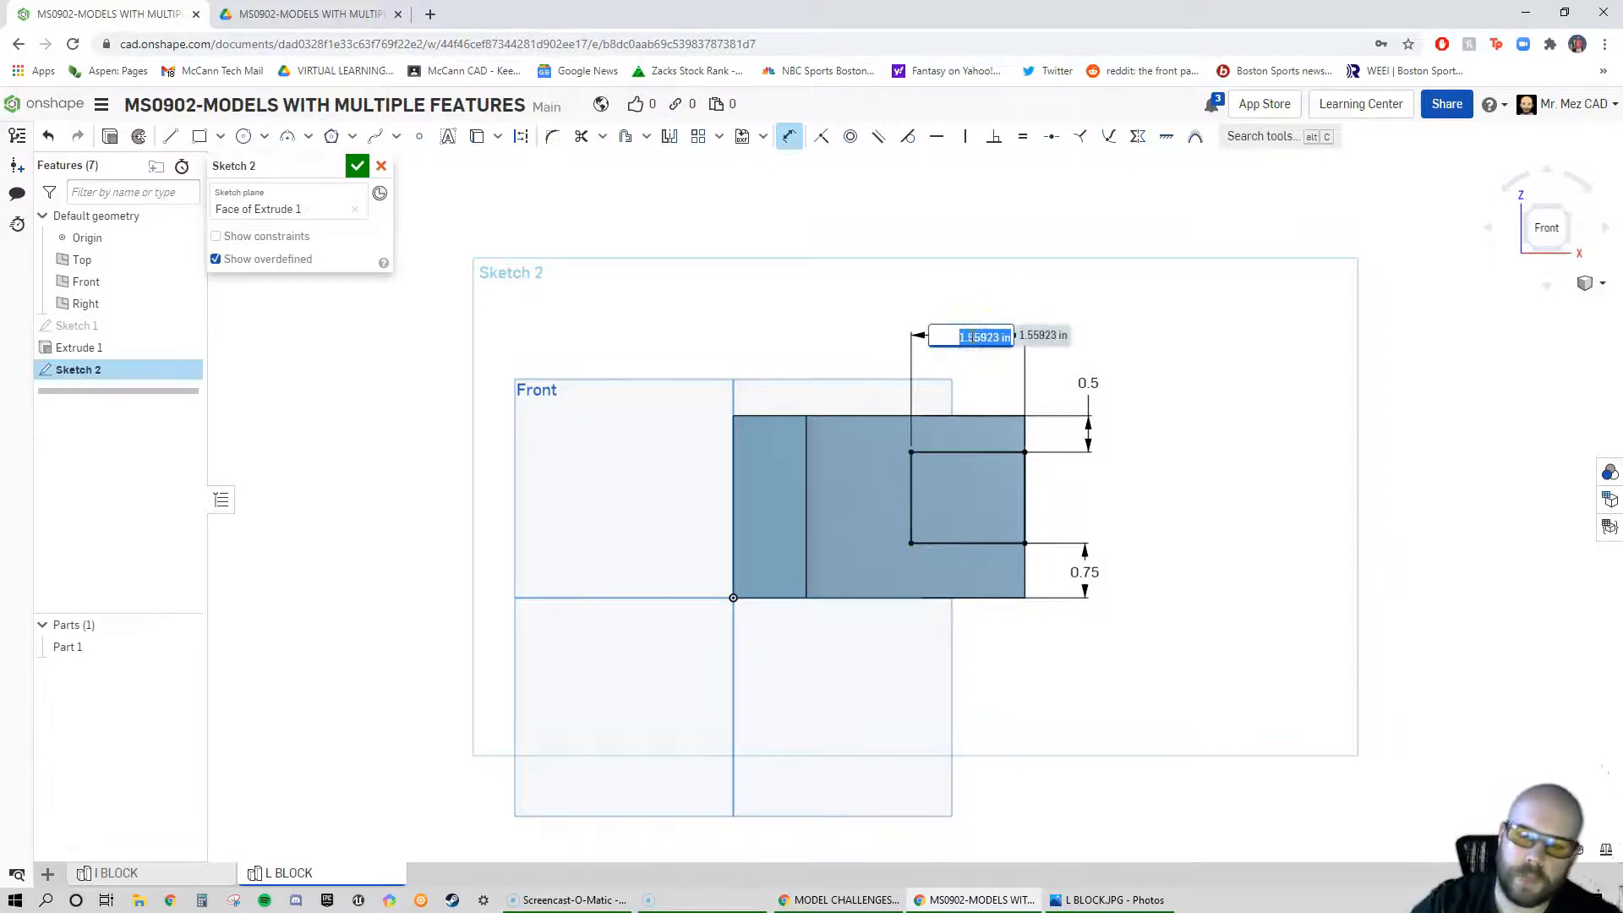
pyautogui.write('2')
pyautogui.press('Return')
# Extrude the slot rectangle as a Remove cut, Through all, to open the slot in the long arm
pyautogui.moveTo(1195, 496); pyautogui.dragTo(1124, 538, button='right')
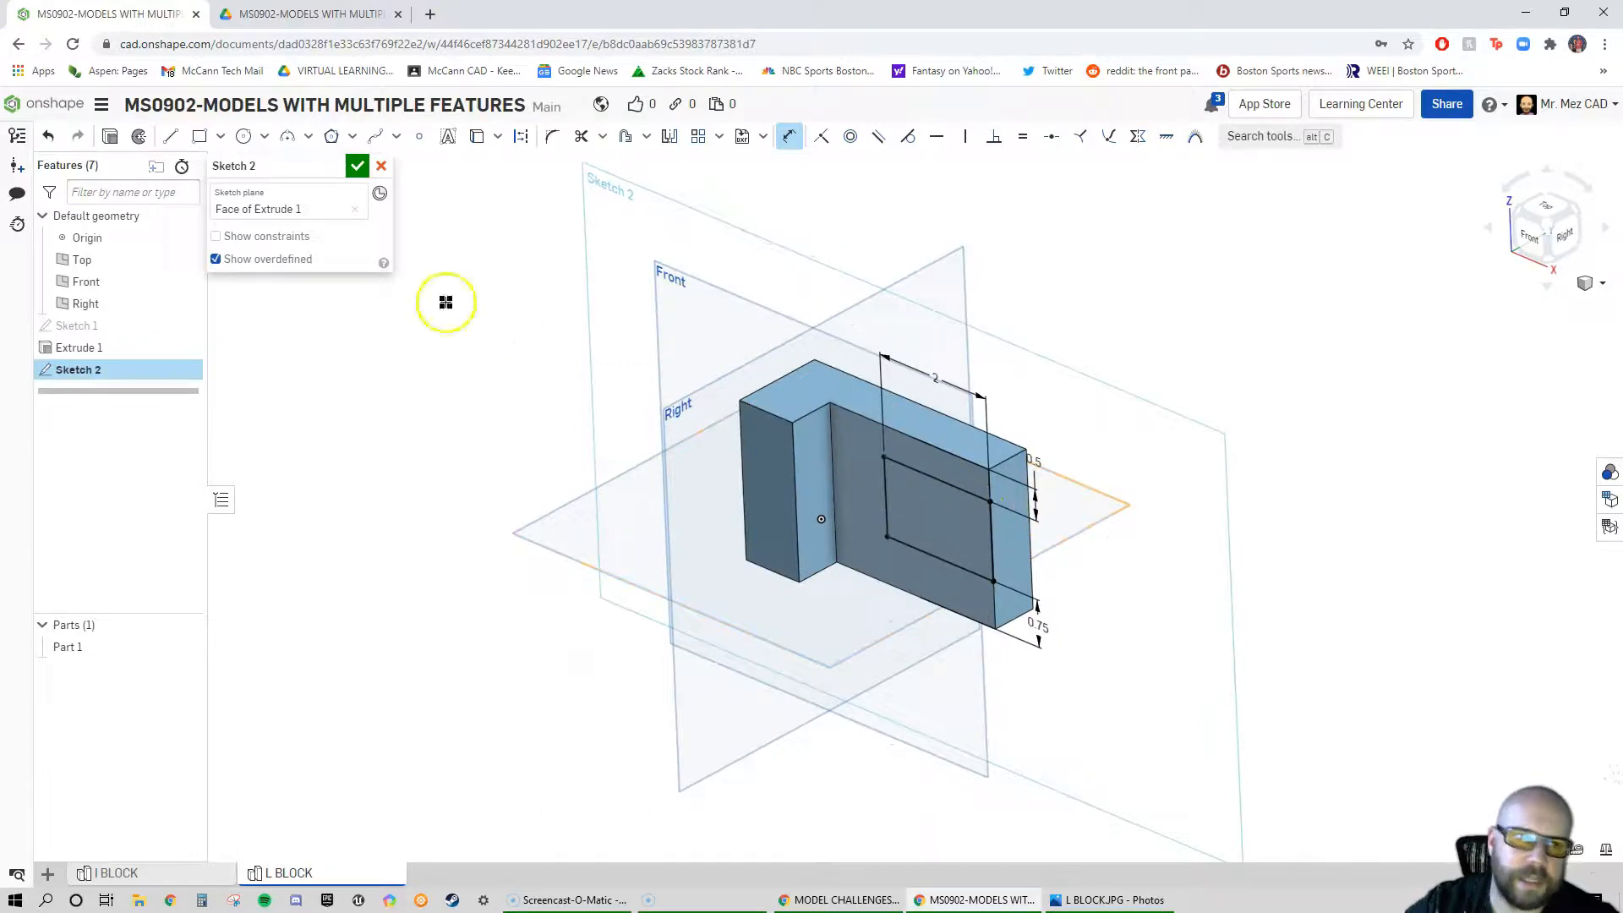
pyautogui.click(110, 139)
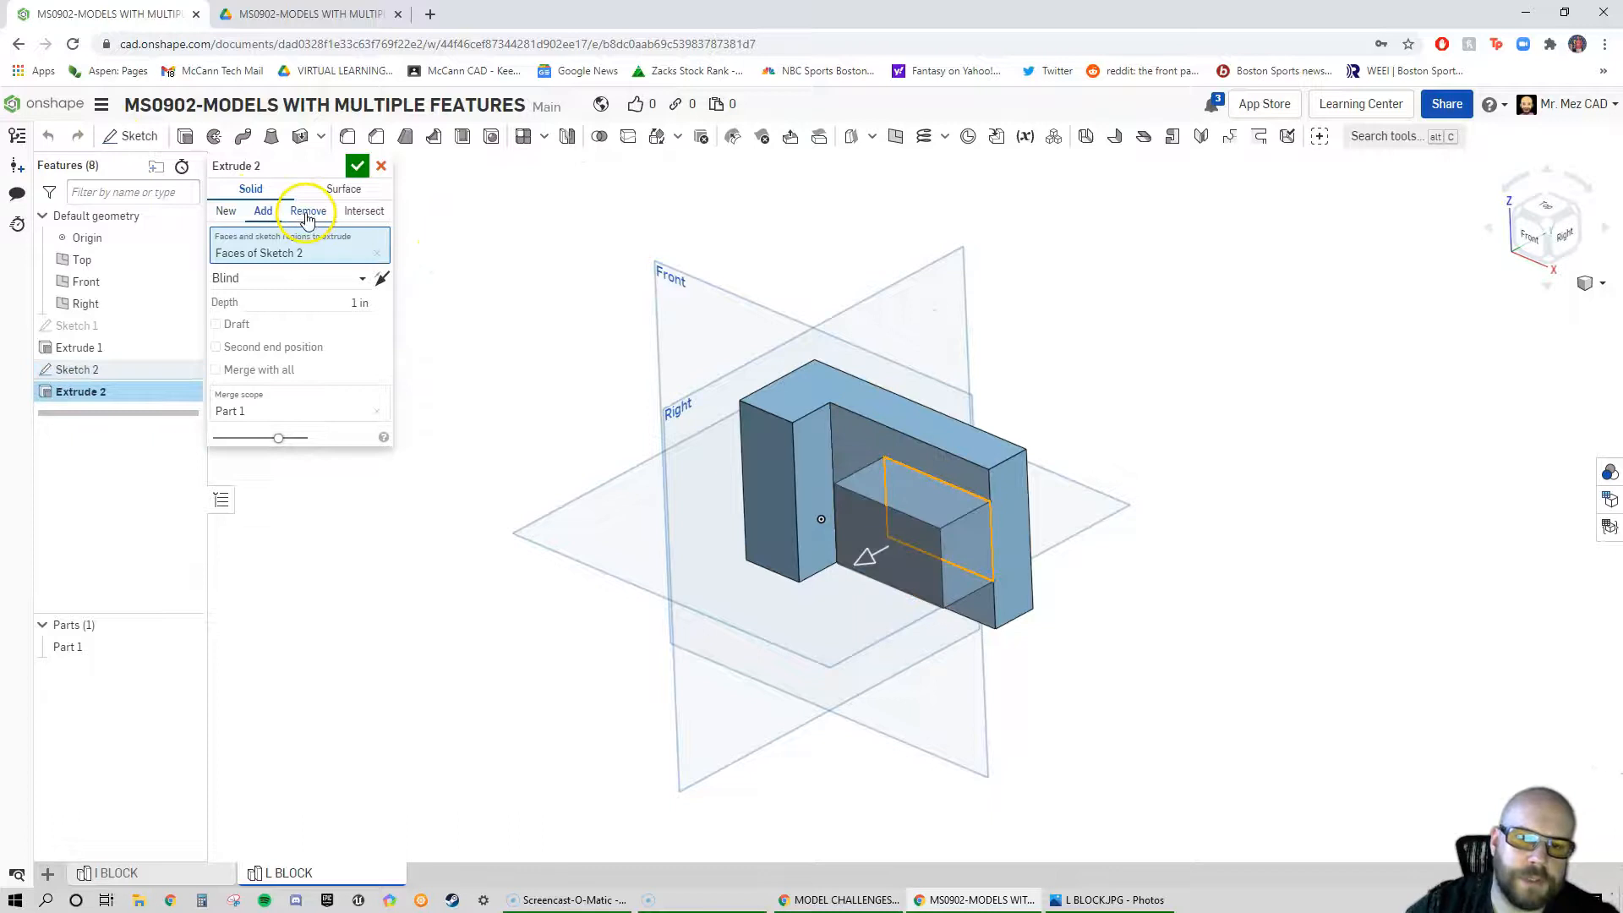
pyautogui.click(300, 280)
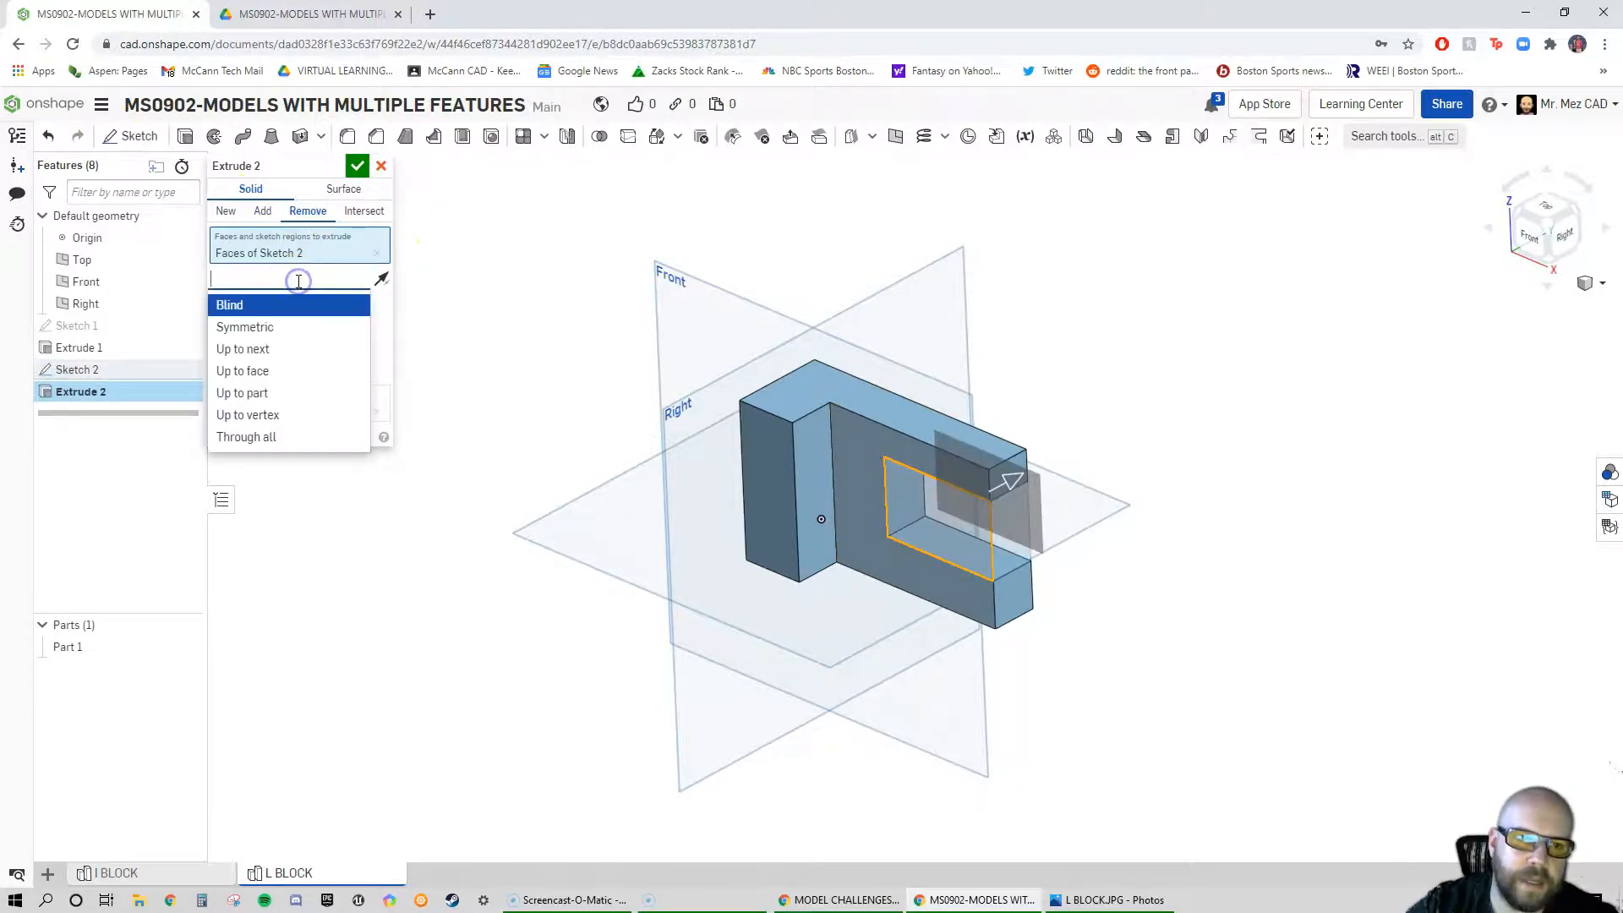
pyautogui.click(261, 439)
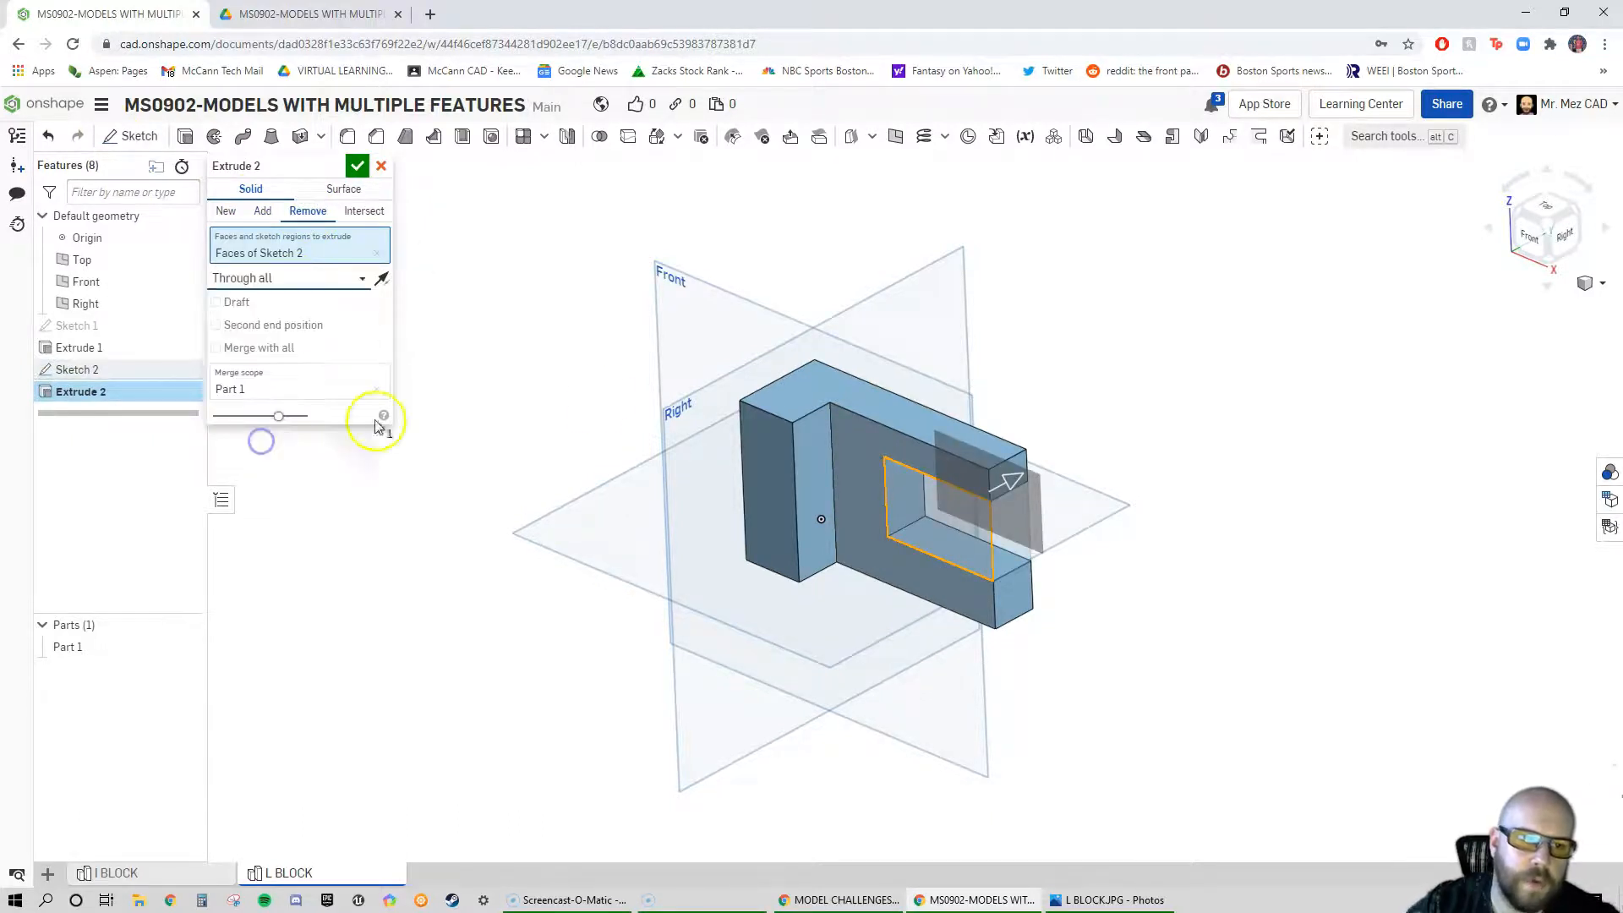
pyautogui.click(355, 168)
pyautogui.moveTo(1129, 394); pyautogui.dragTo(1135, 399, button='right')
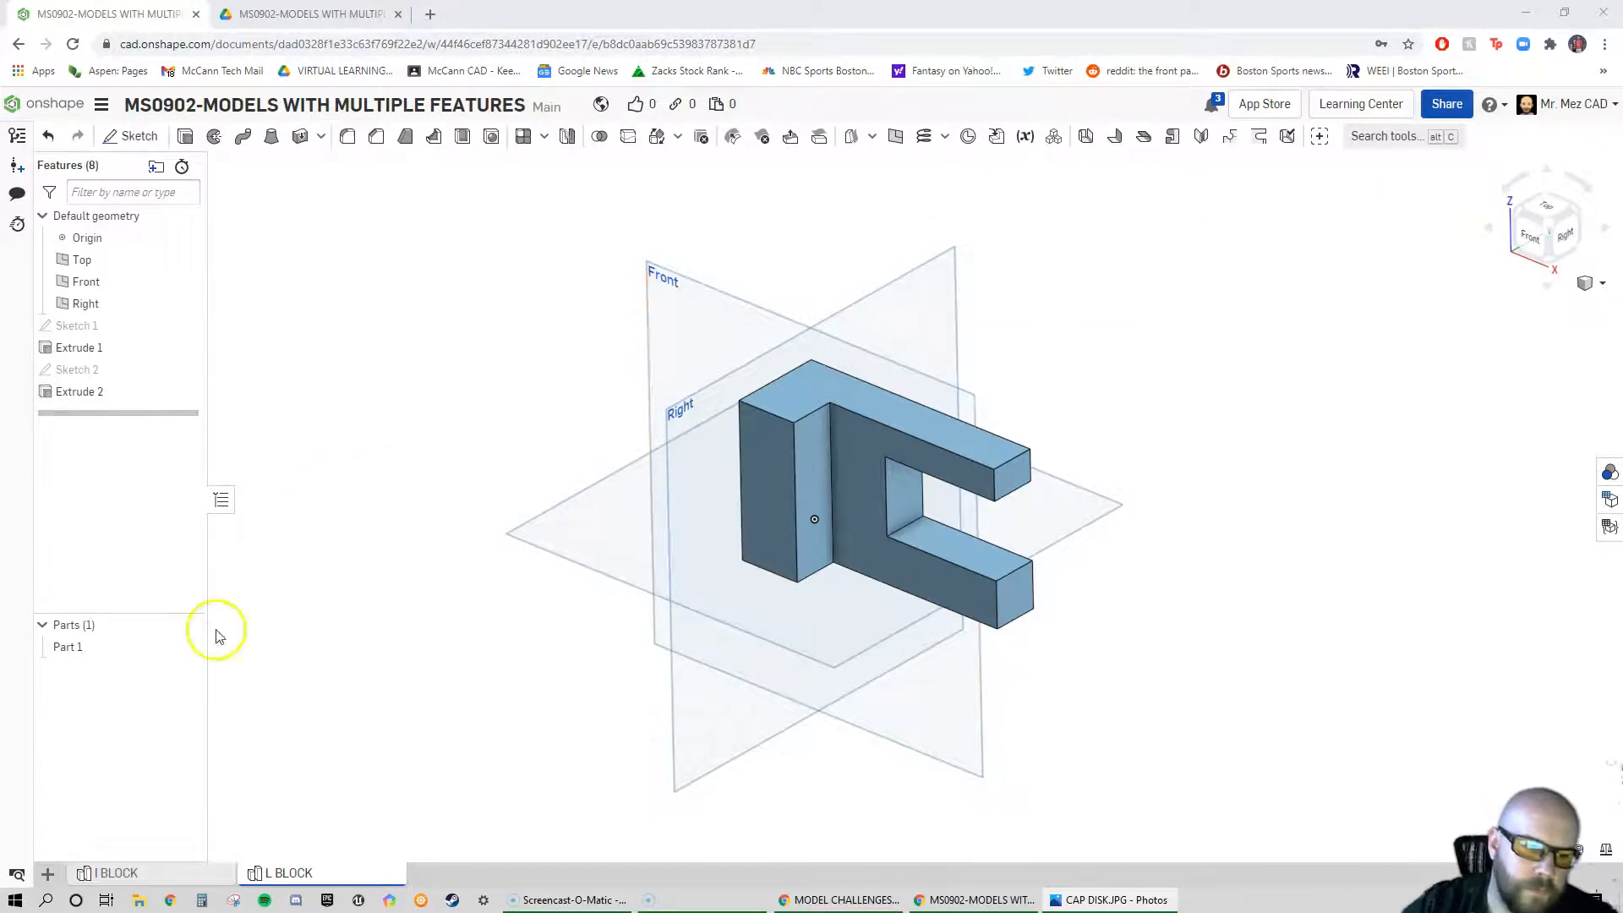
# Create a new Part Studio and examine the dimensions in the CAP DISK drawing
pyautogui.click(53, 873)
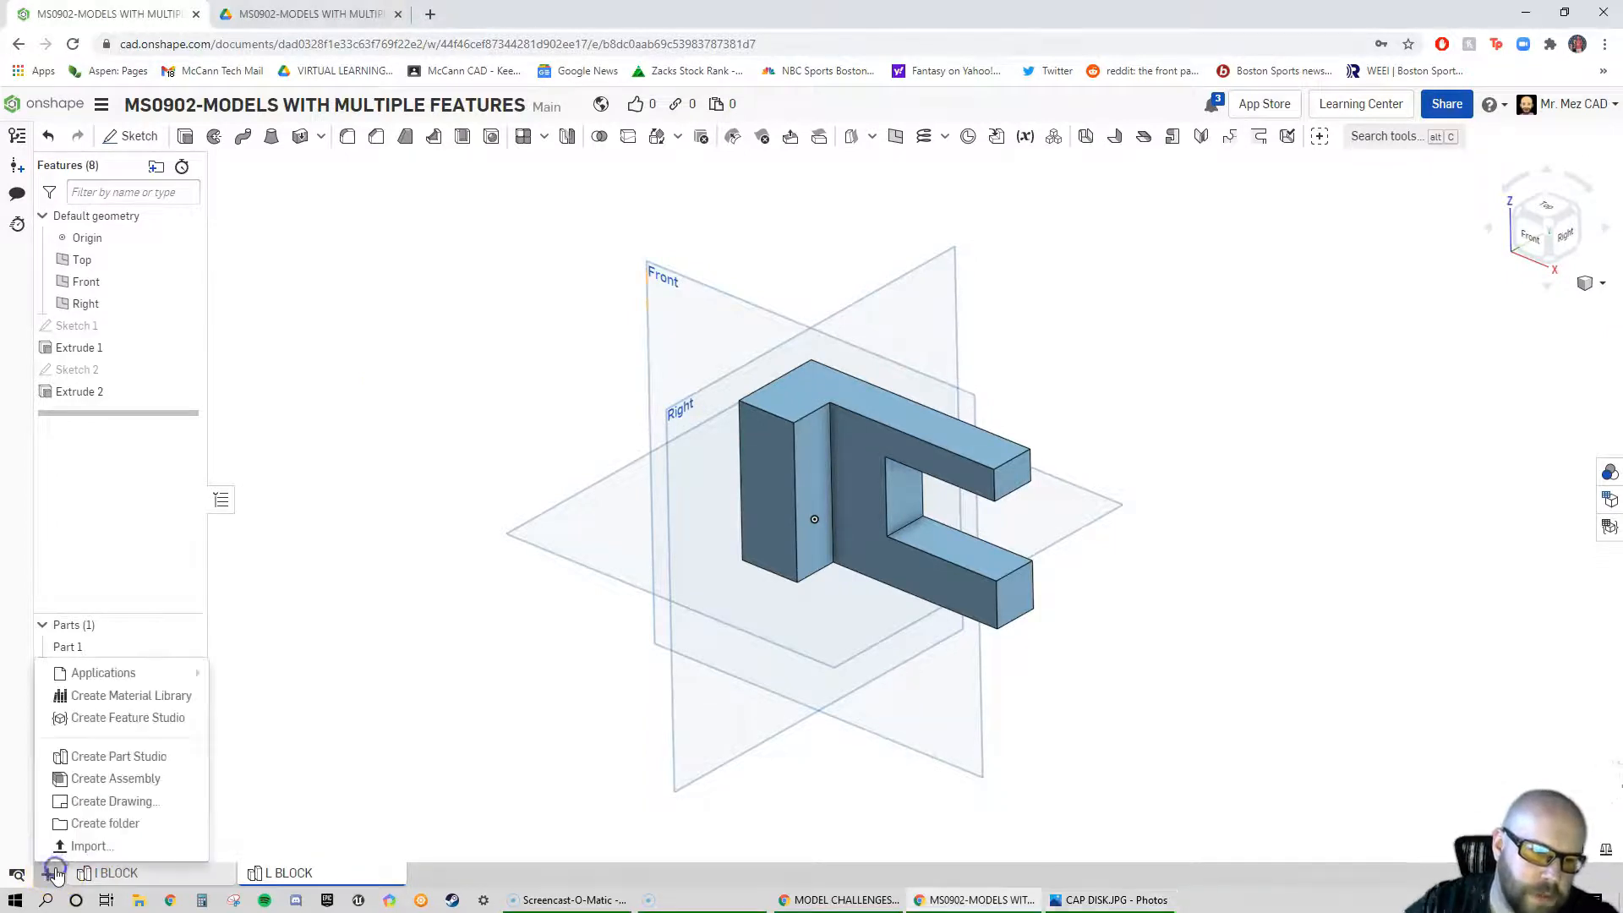
pyautogui.click(127, 758)
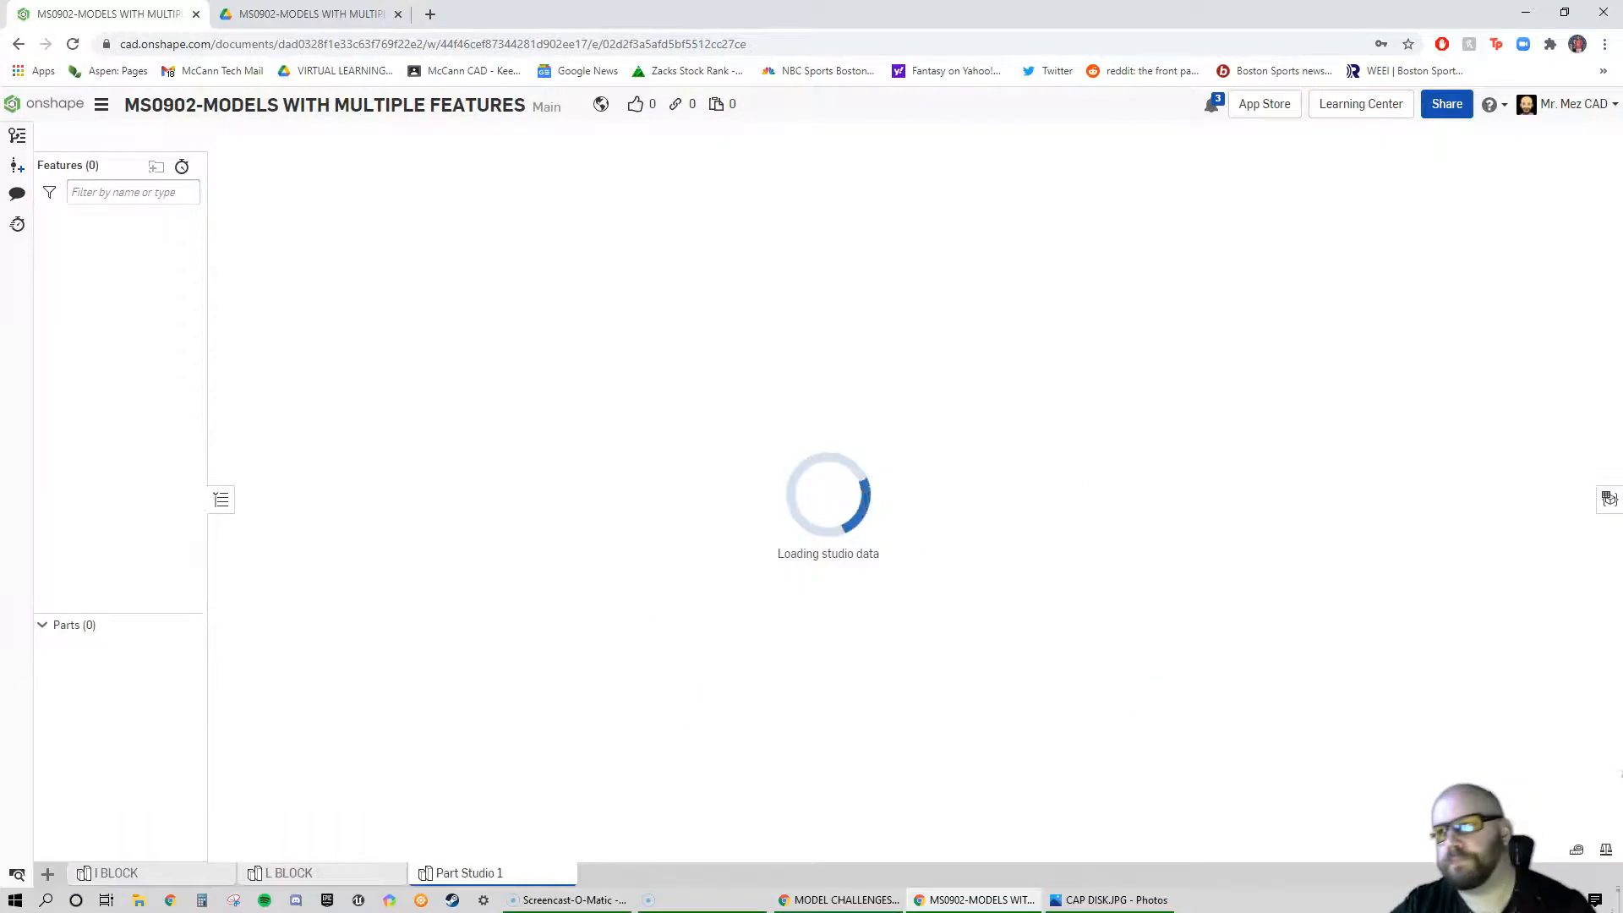
pyautogui.moveTo(1621, 241); pyautogui.dragTo(677, 13)
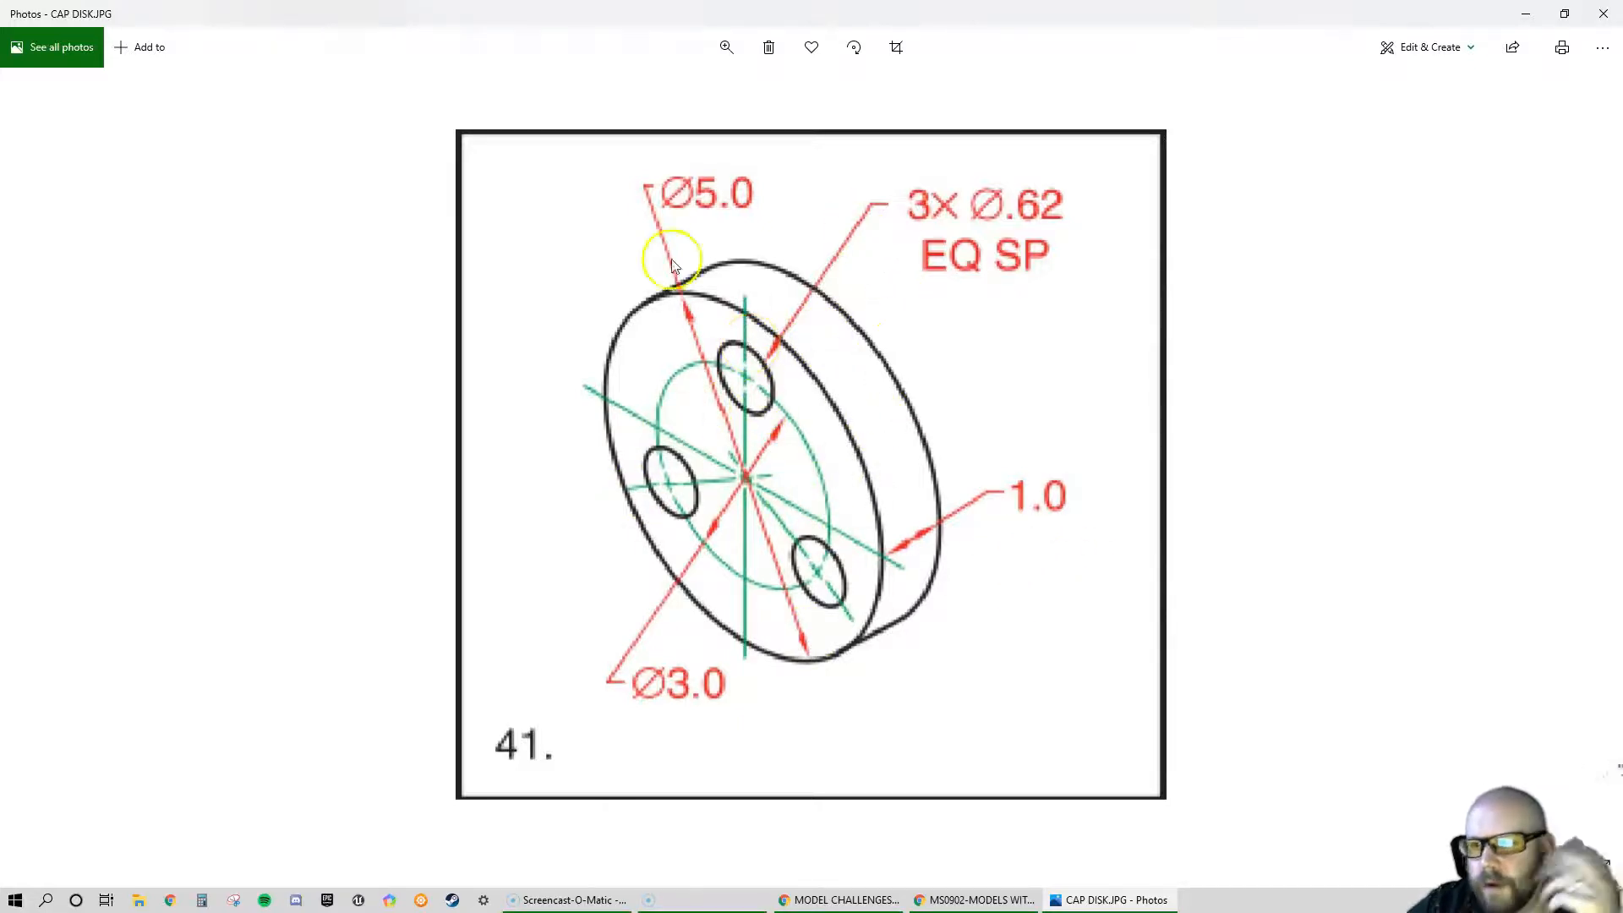
pyautogui.moveTo(425, 11); pyautogui.dragTo(844, 66)
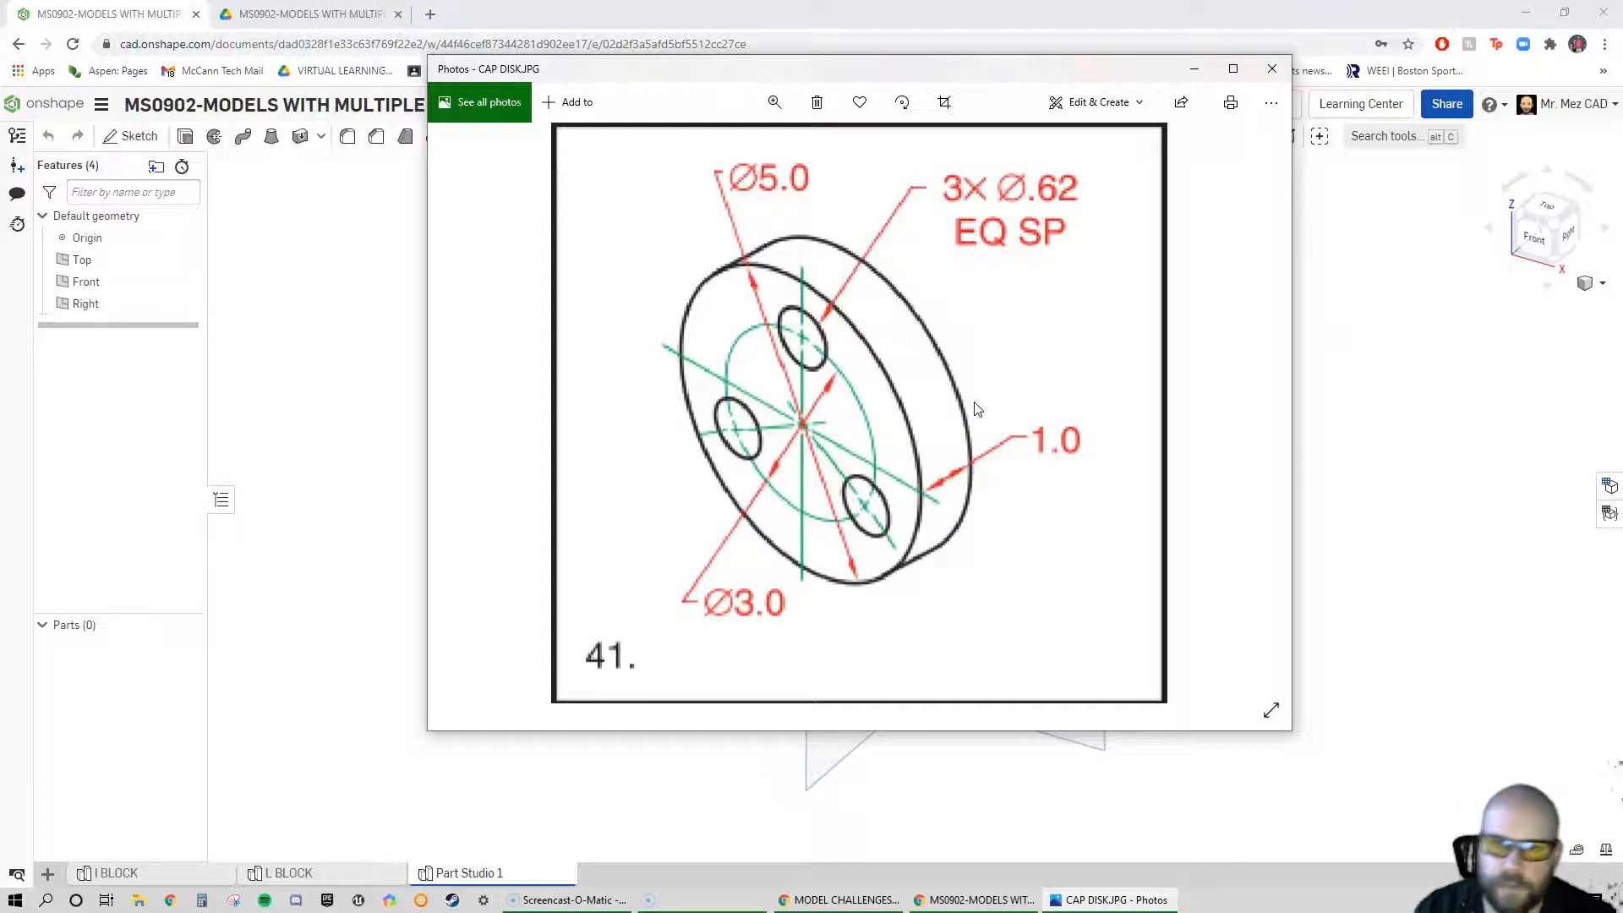
pyautogui.moveTo(840, 66); pyautogui.dragTo(1622, 178)
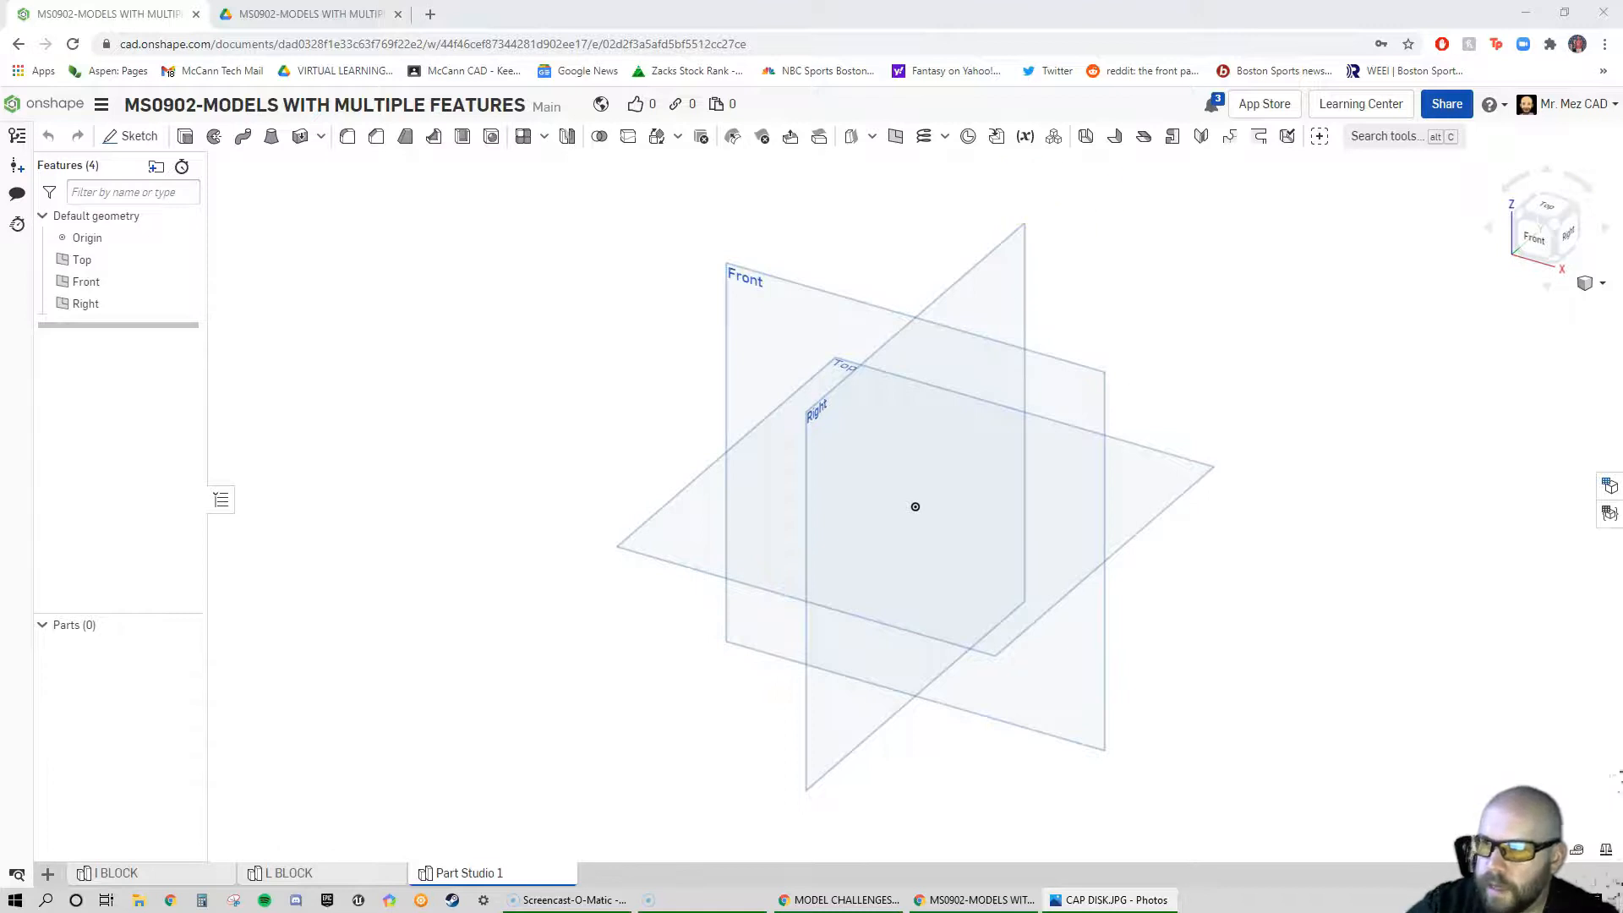
# Start a sketch on the Right plane, viewed normal, and draw a horizontal construction line about 4.35 in long from the origin
pyautogui.moveTo(648, 378)
pyautogui.mouseDown(button='right')
pyautogui.moveTo(620, 381)
pyautogui.moveTo(634, 373)
pyautogui.mouseUp(button='right')
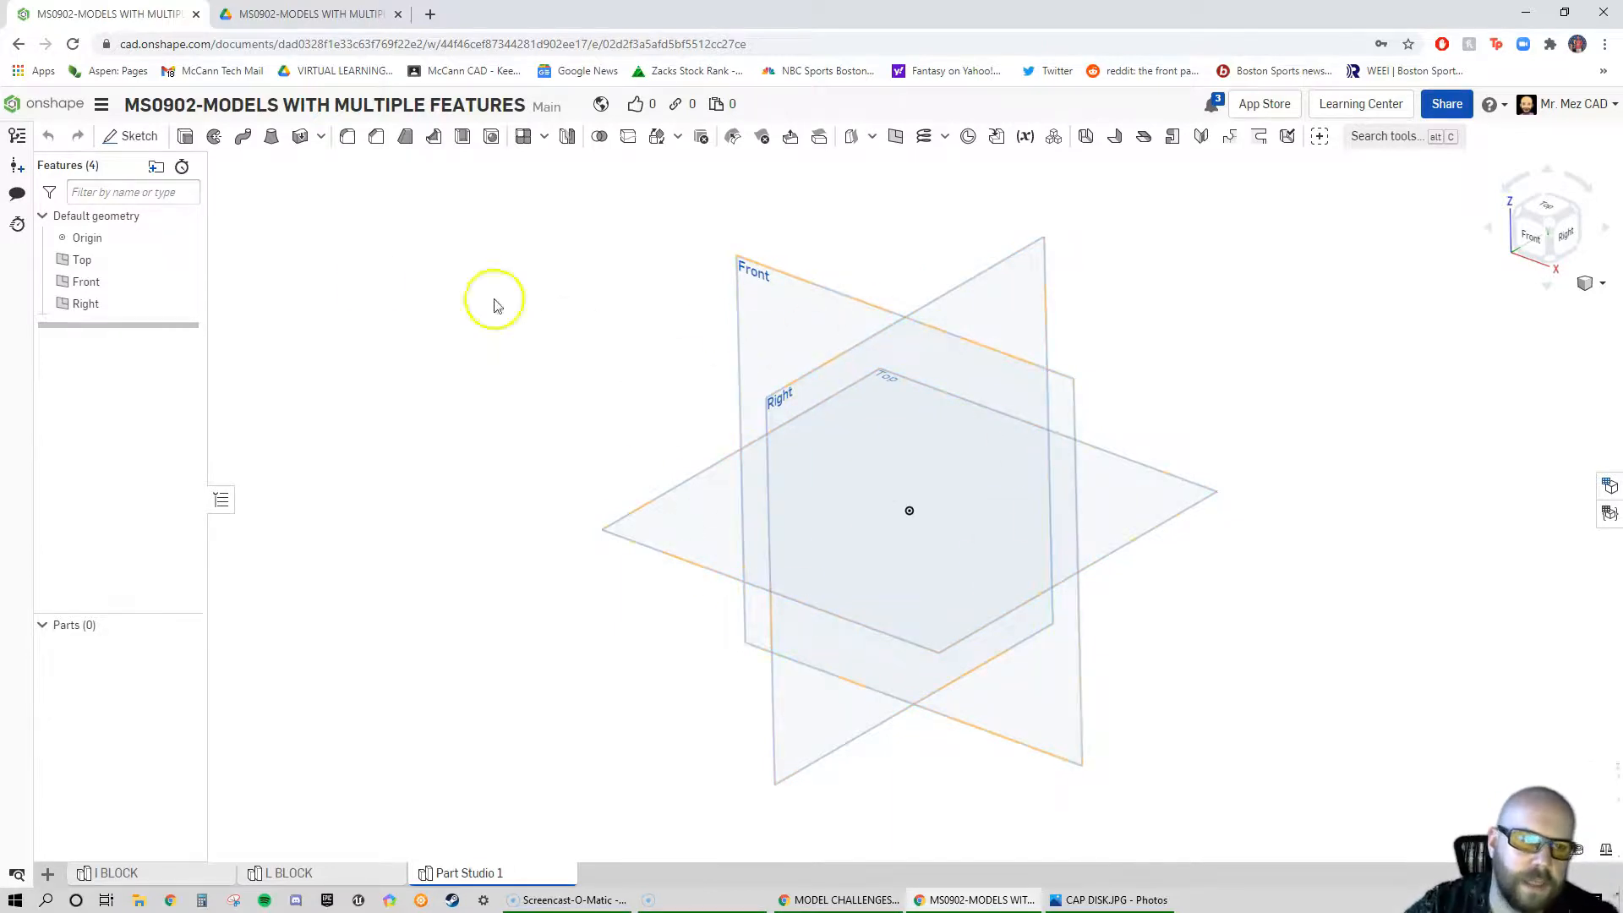
pyautogui.click(135, 138)
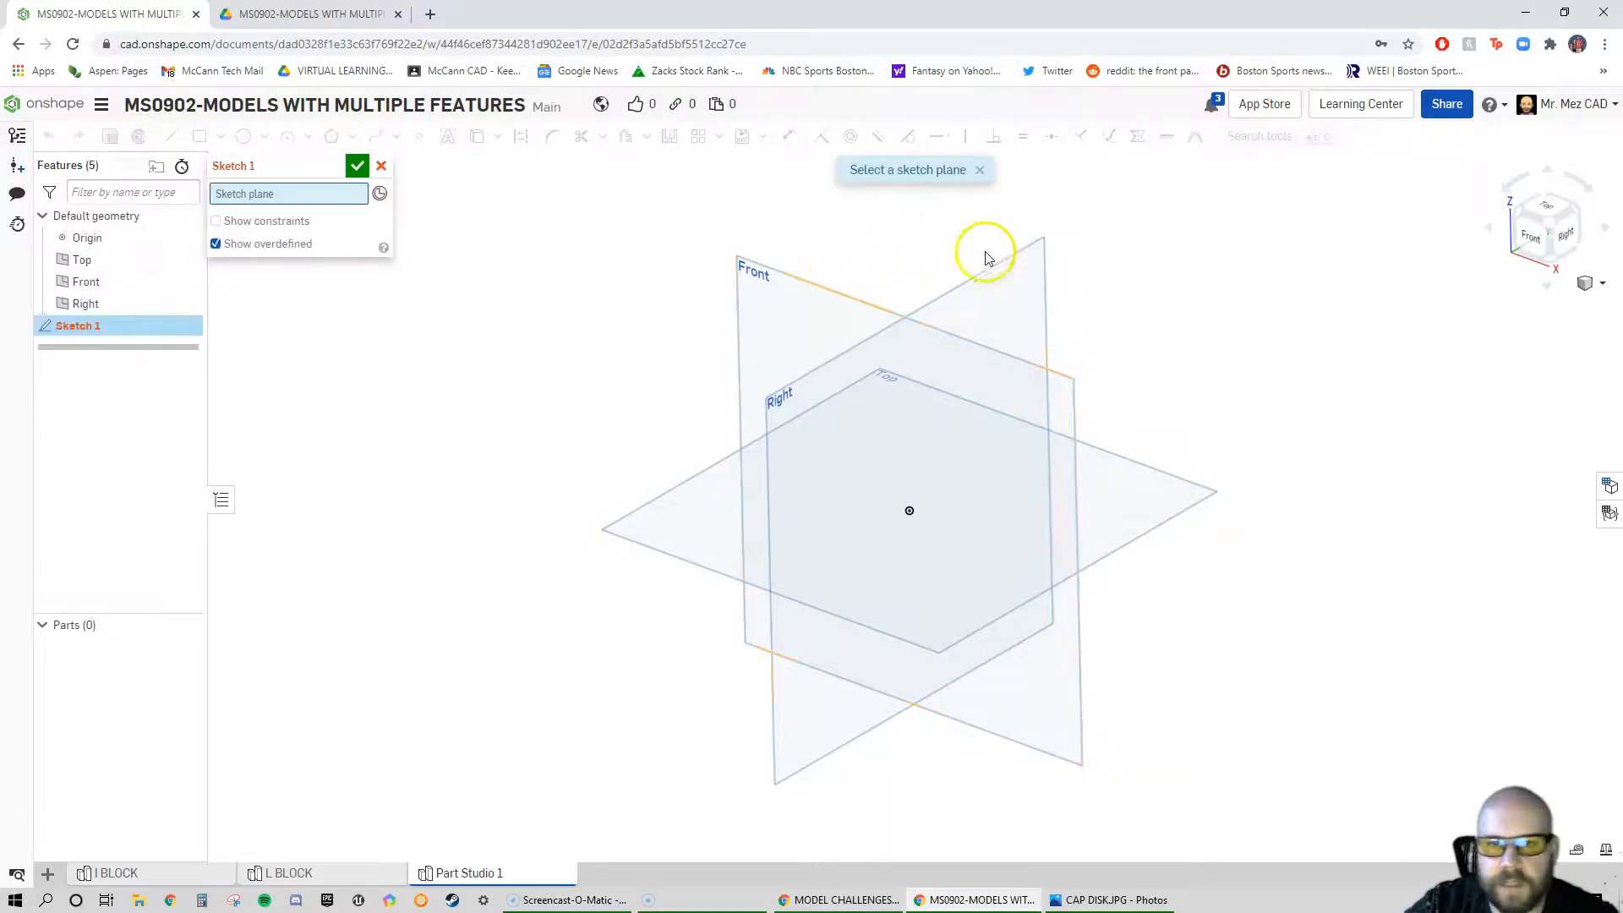
pyautogui.click(974, 284)
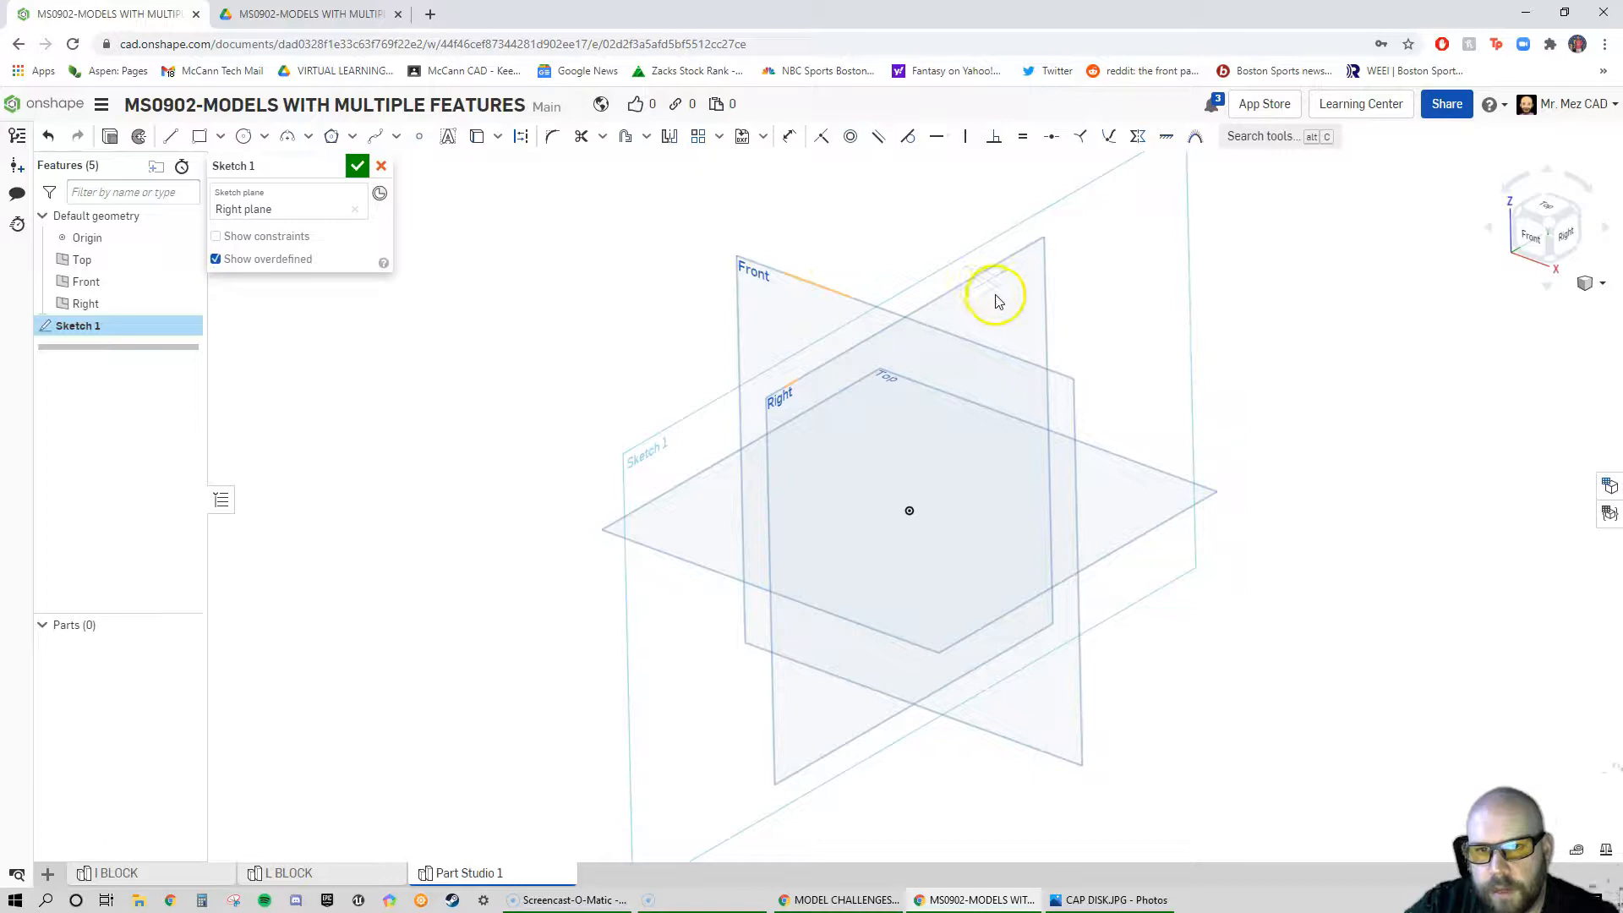
pyautogui.rightClick(995, 296)
pyautogui.click(1099, 531)
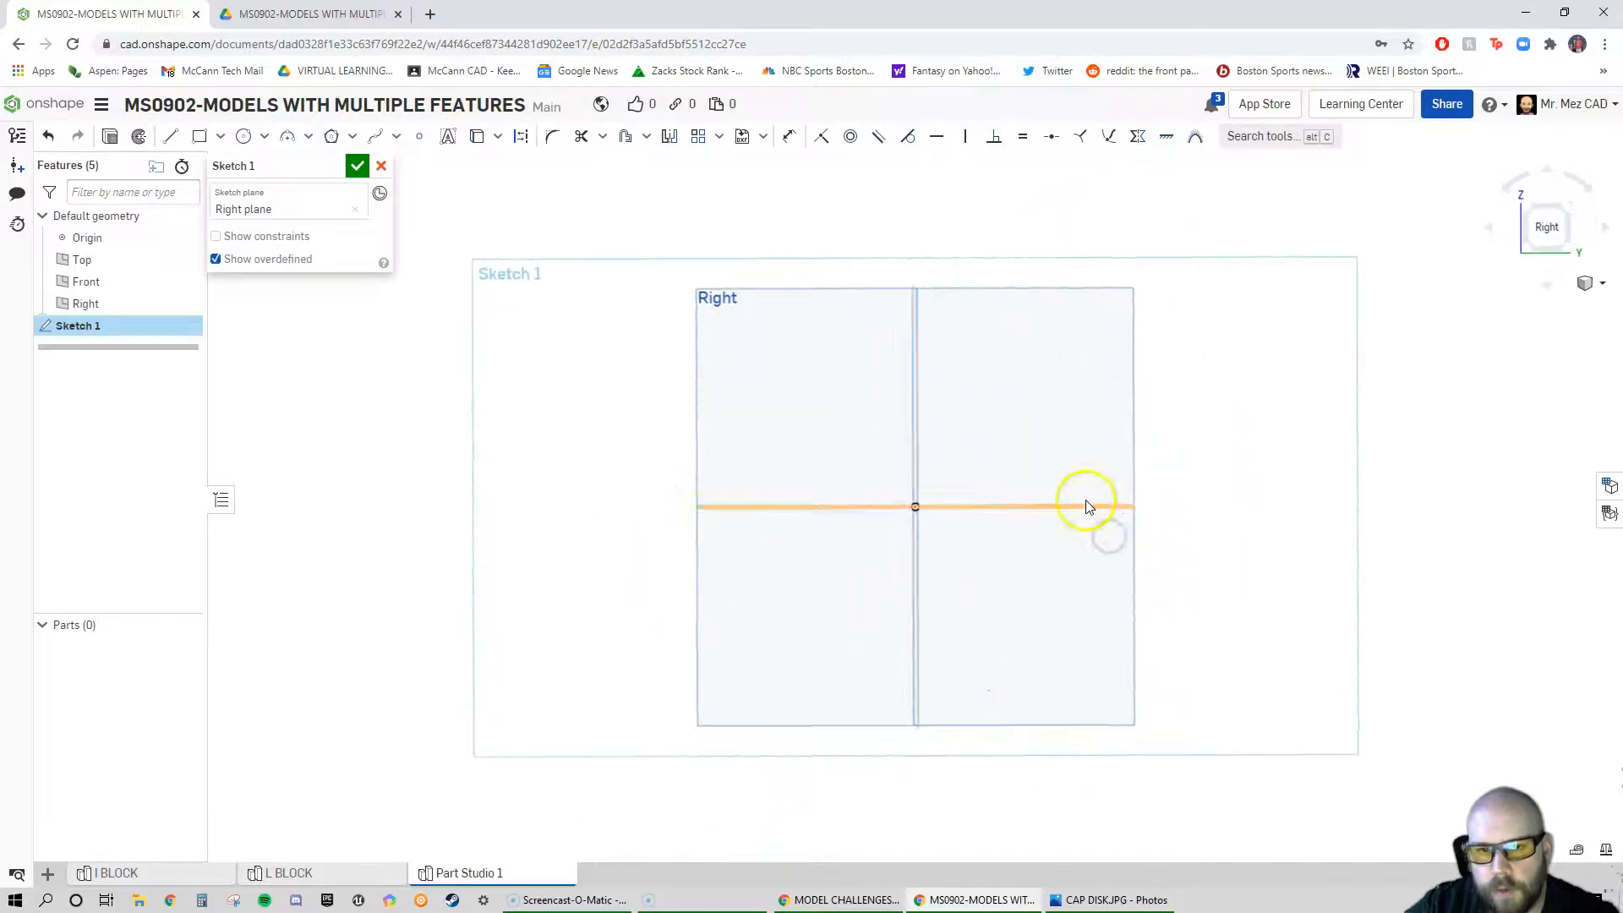
pyautogui.click(172, 138)
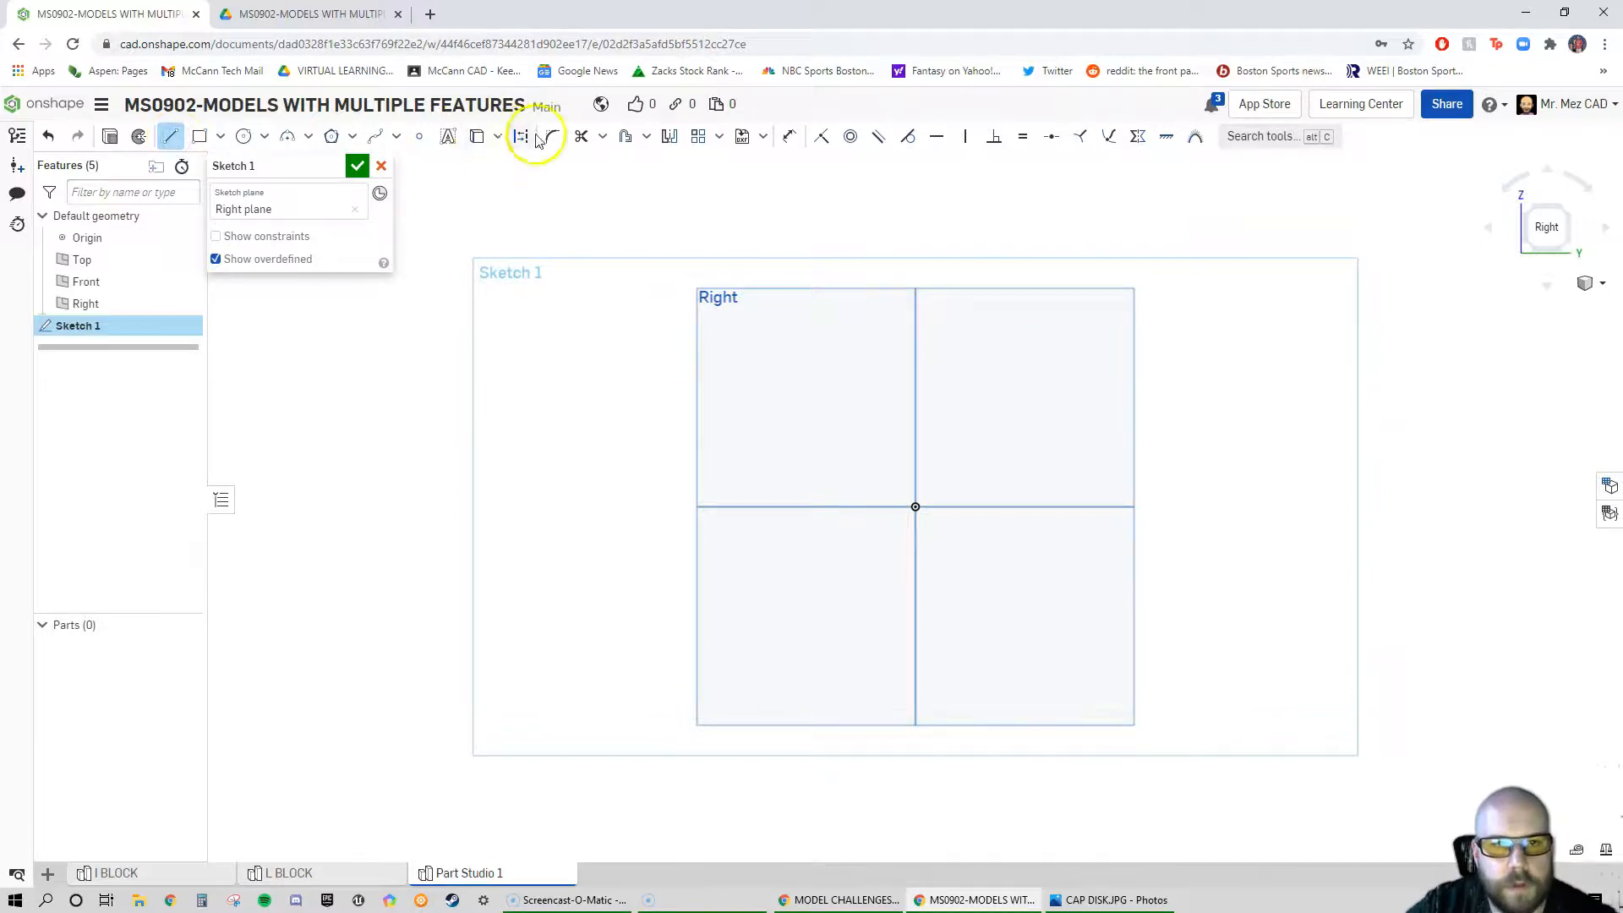
pyautogui.click(914, 508)
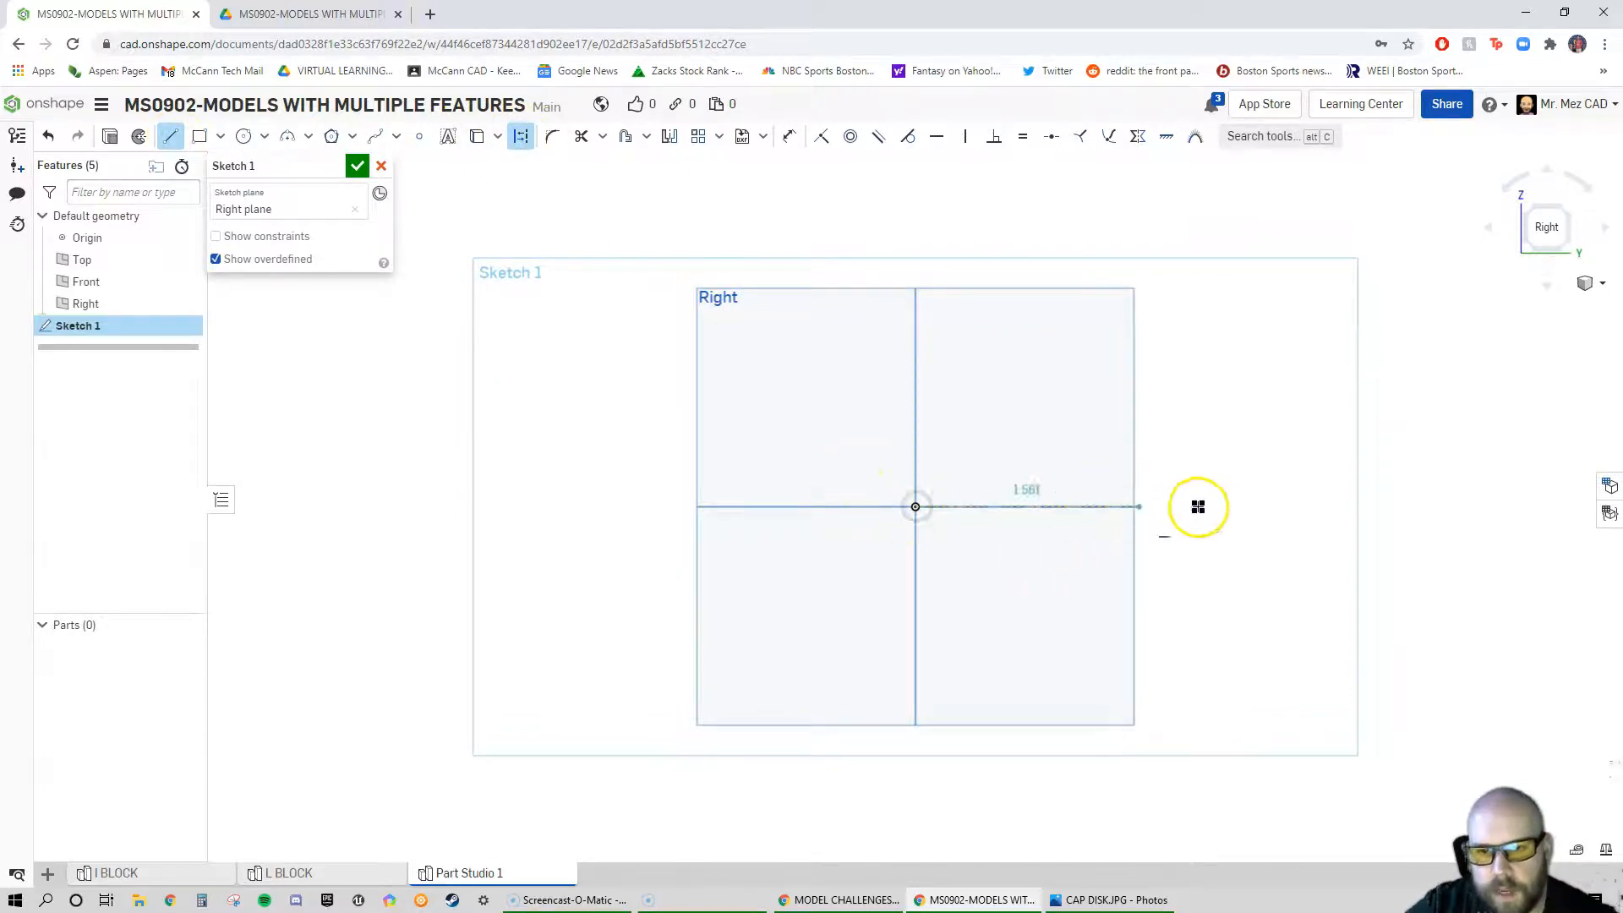
pyautogui.click(1231, 505)
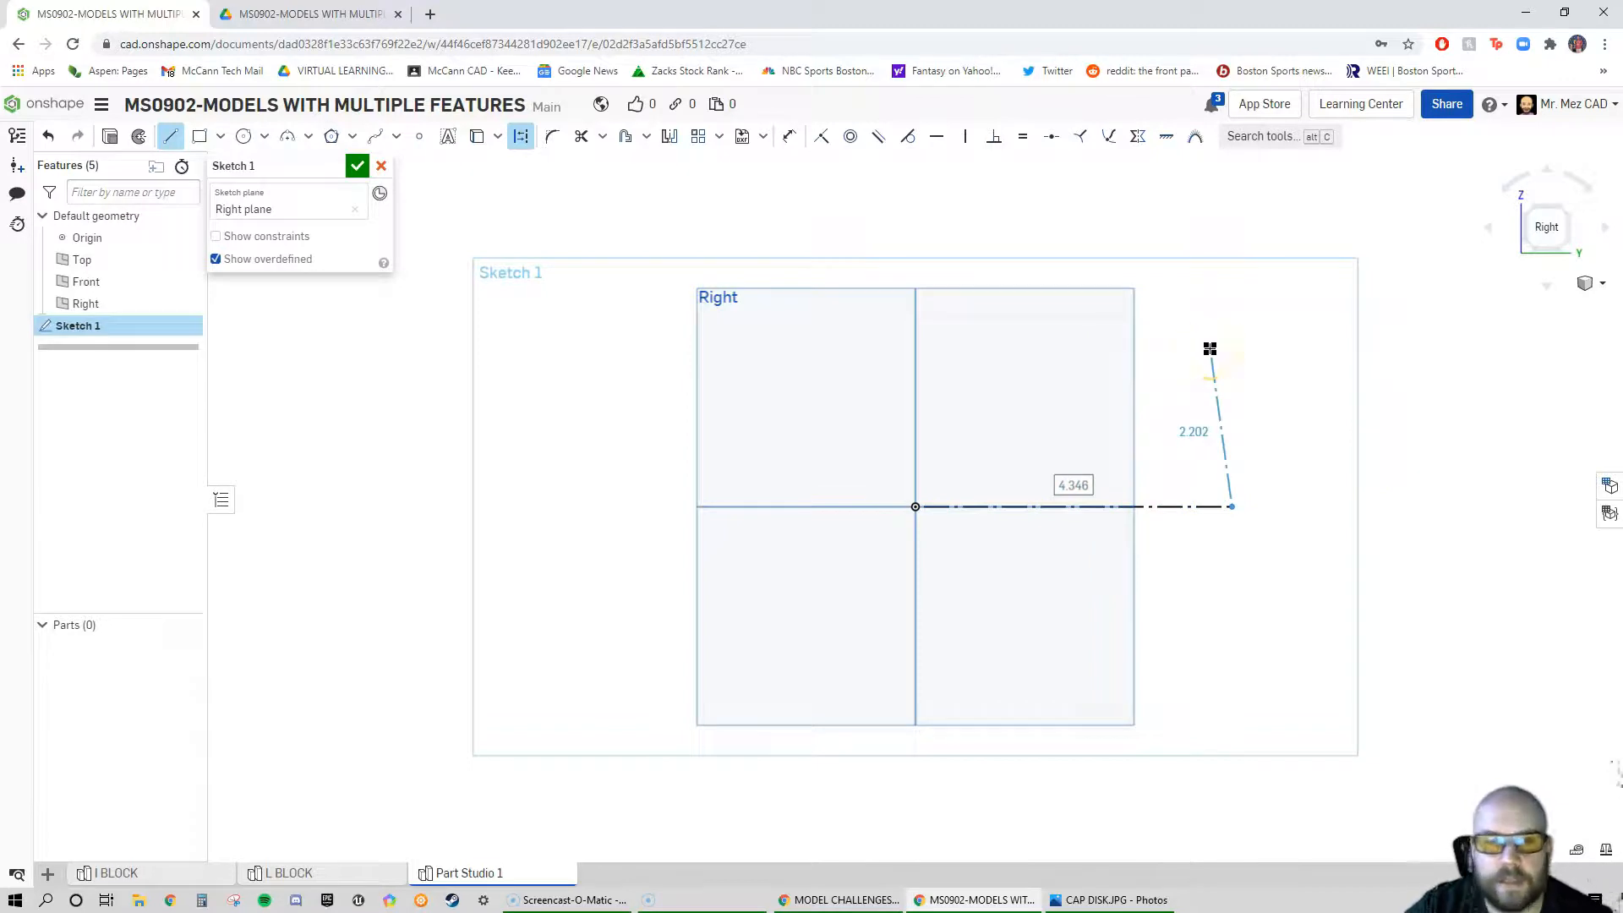
# Draw a rectangle about 1.11 in wide and 3.21 in high from the origin, standing on the construction line
pyautogui.click(199, 136)
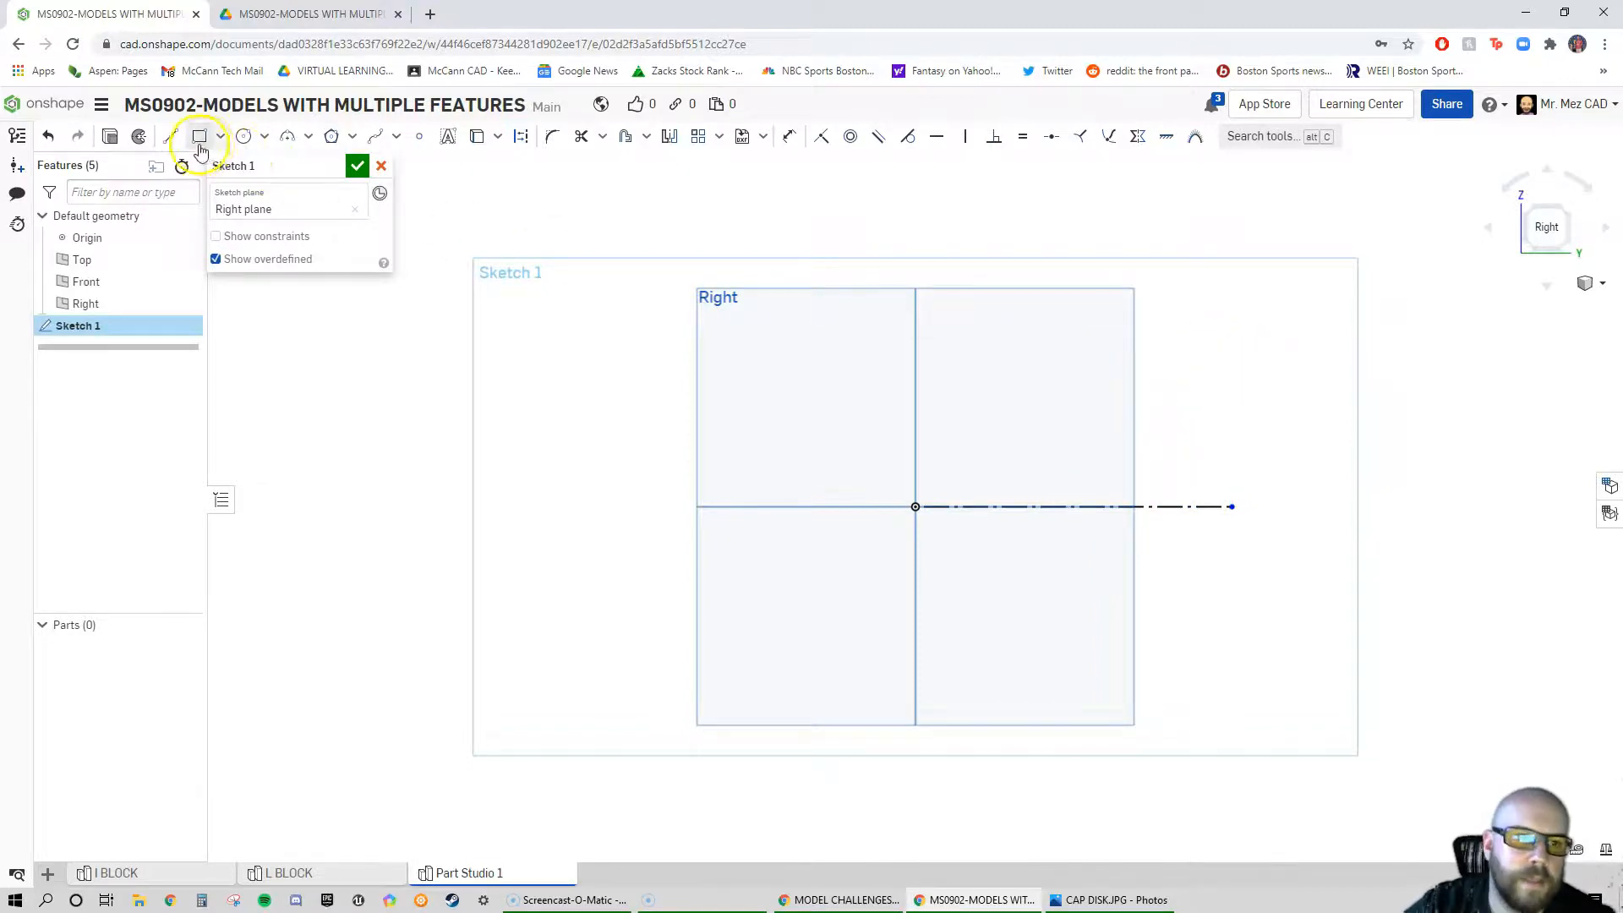
pyautogui.click(917, 507)
pyautogui.click(996, 273)
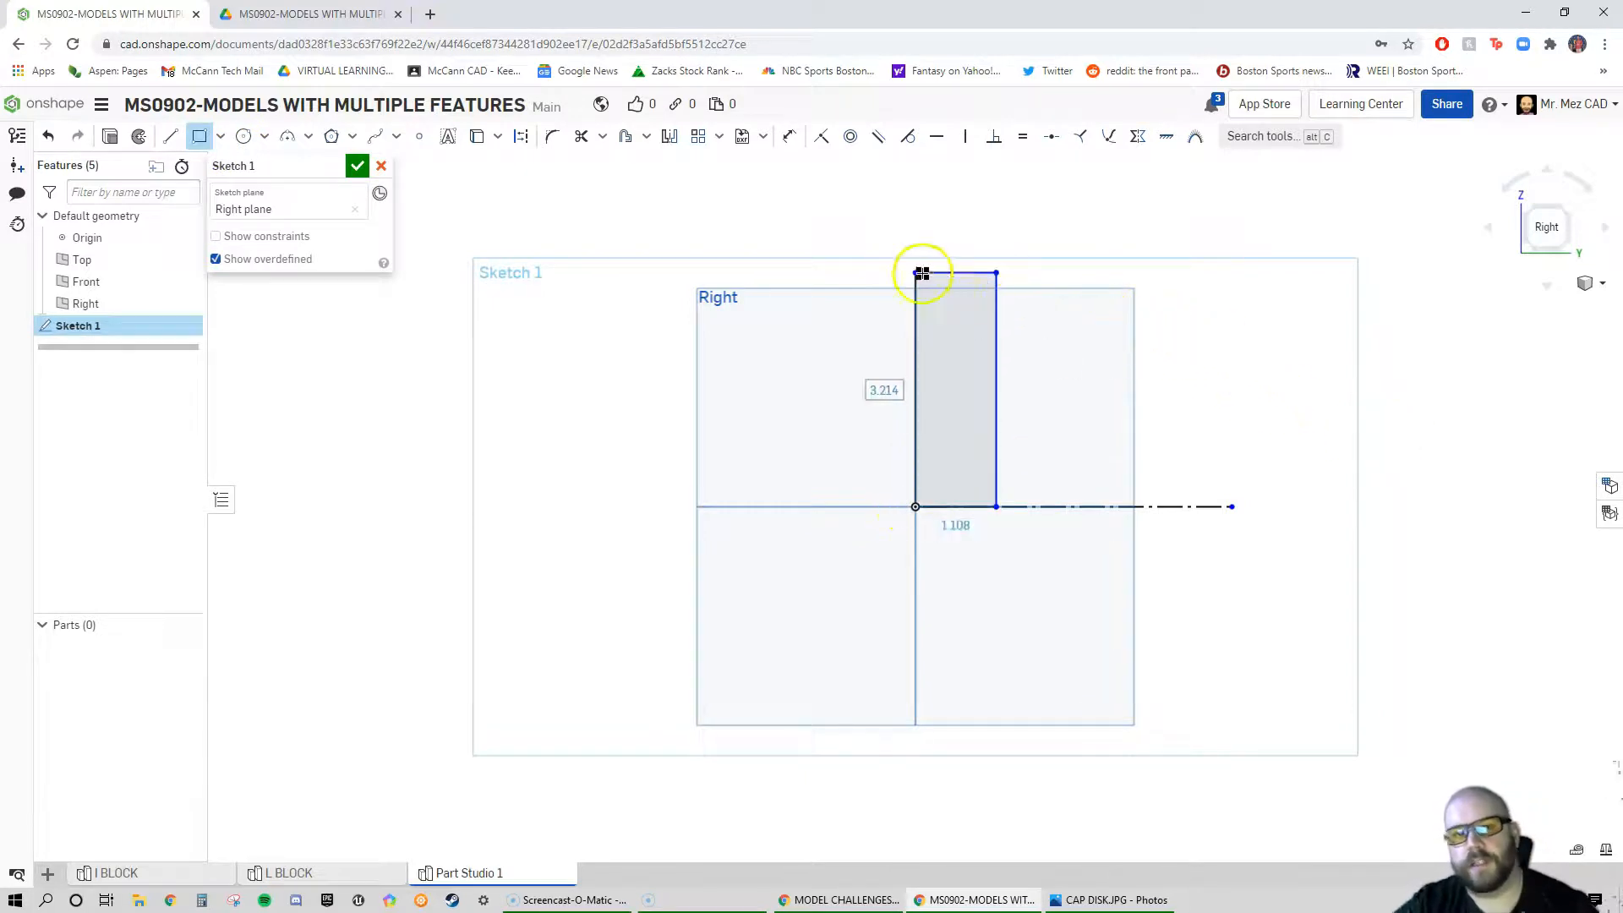
# Add a 5 in diameter dimension from the rectangle's top edge about the construction line
pyautogui.click(788, 136)
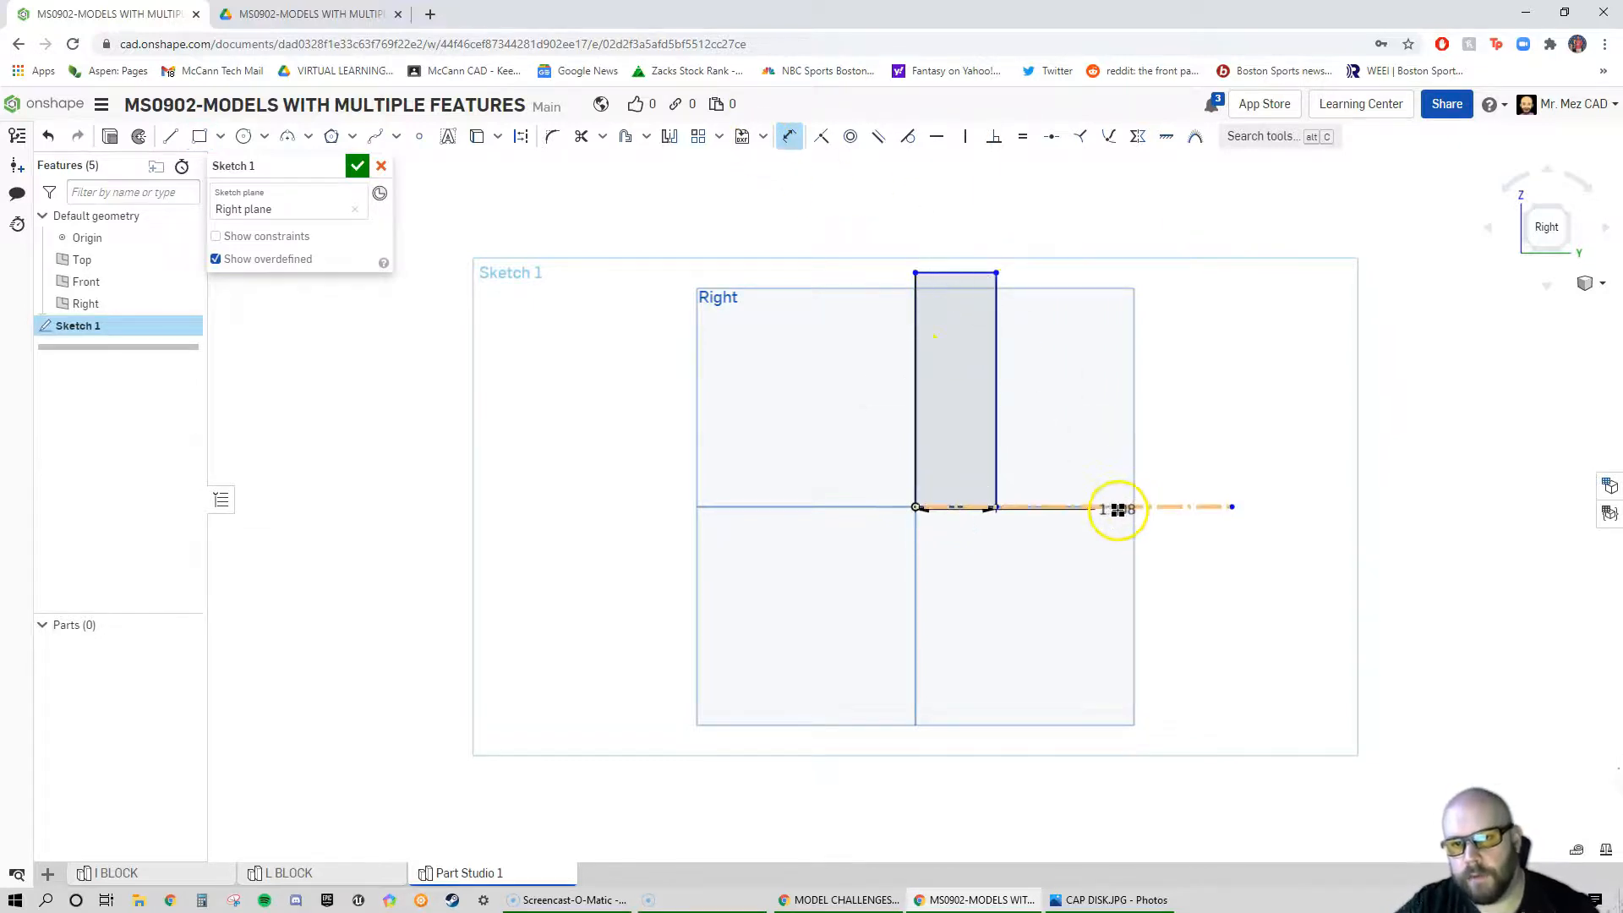
pyautogui.click(1117, 509)
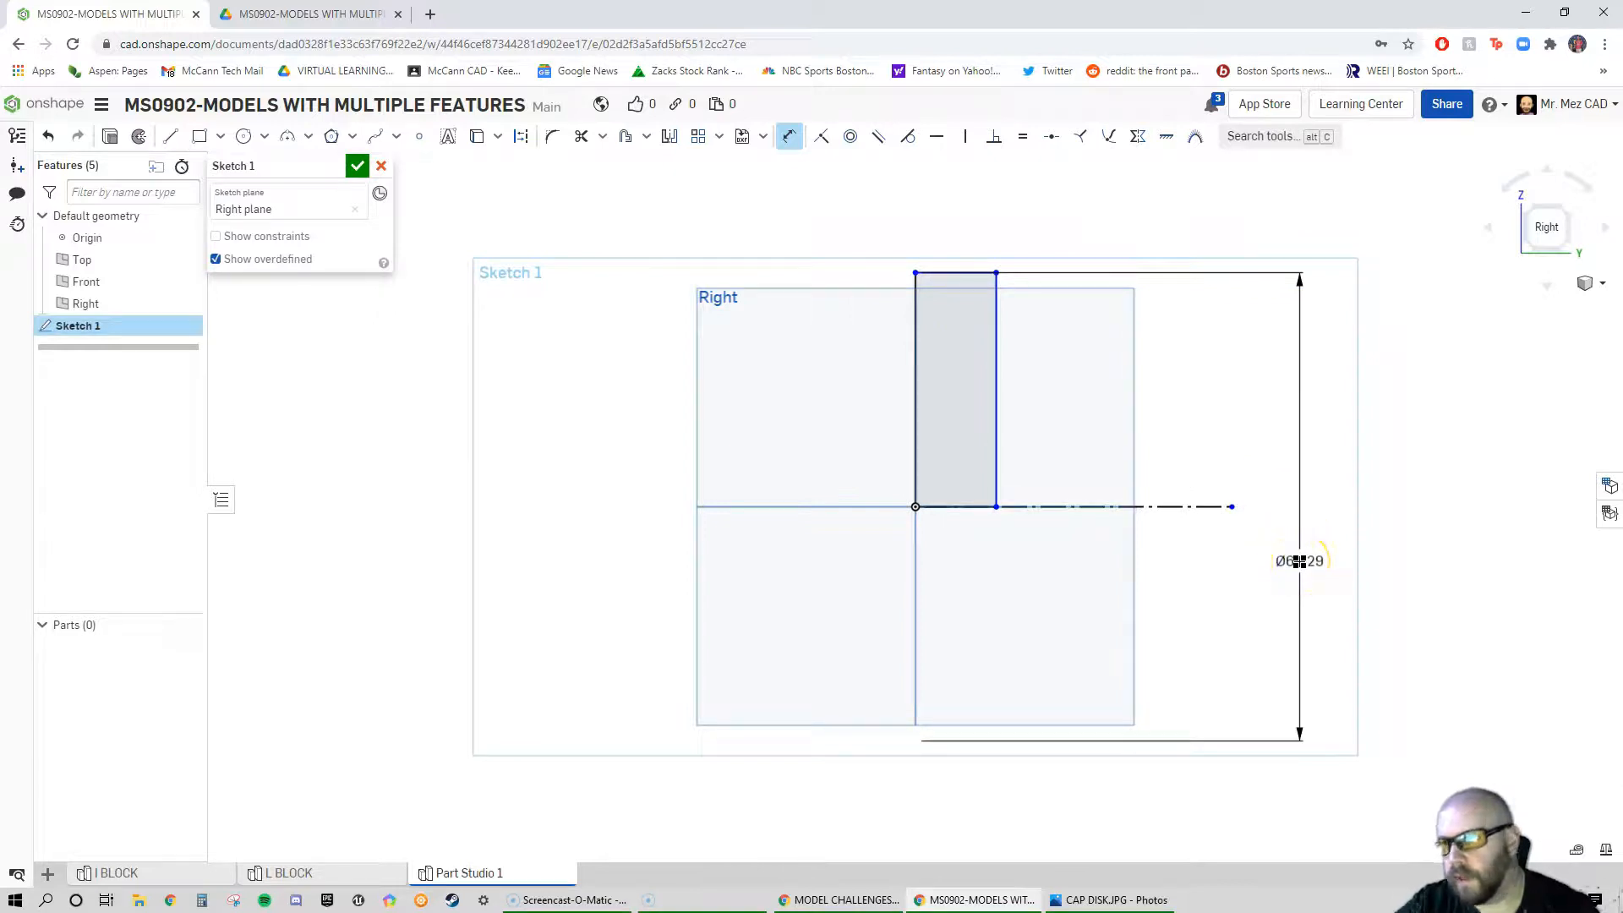
pyautogui.click(1299, 561)
pyautogui.write('5')
pyautogui.press('Return')
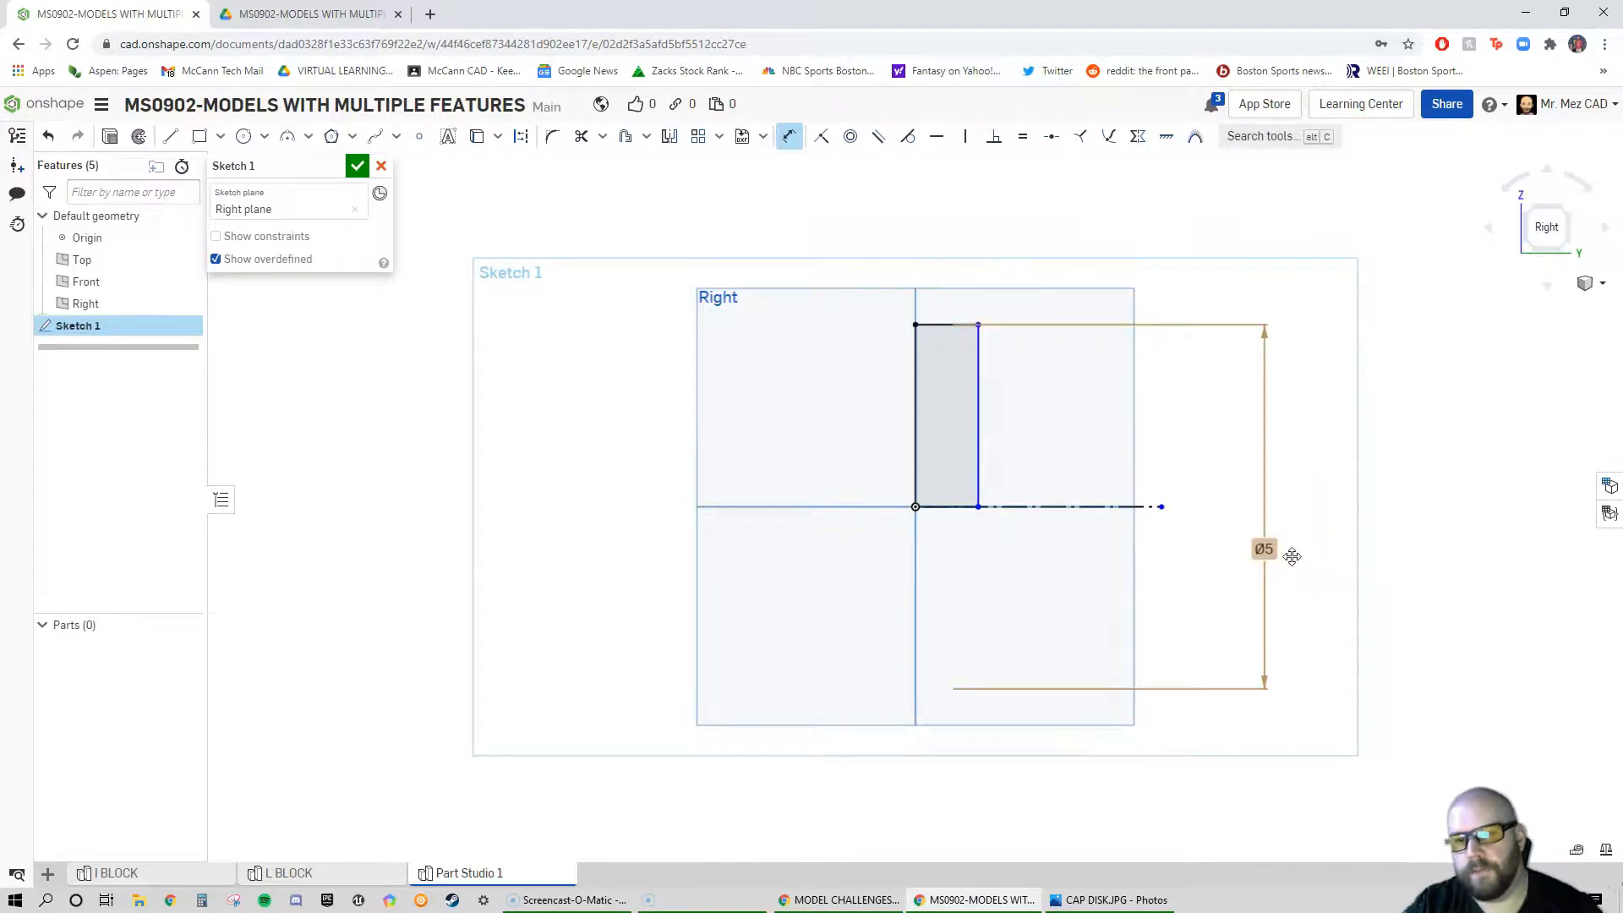
# Dimension the width of the rectangle's upper edge at 1 in
pyautogui.click(949, 324)
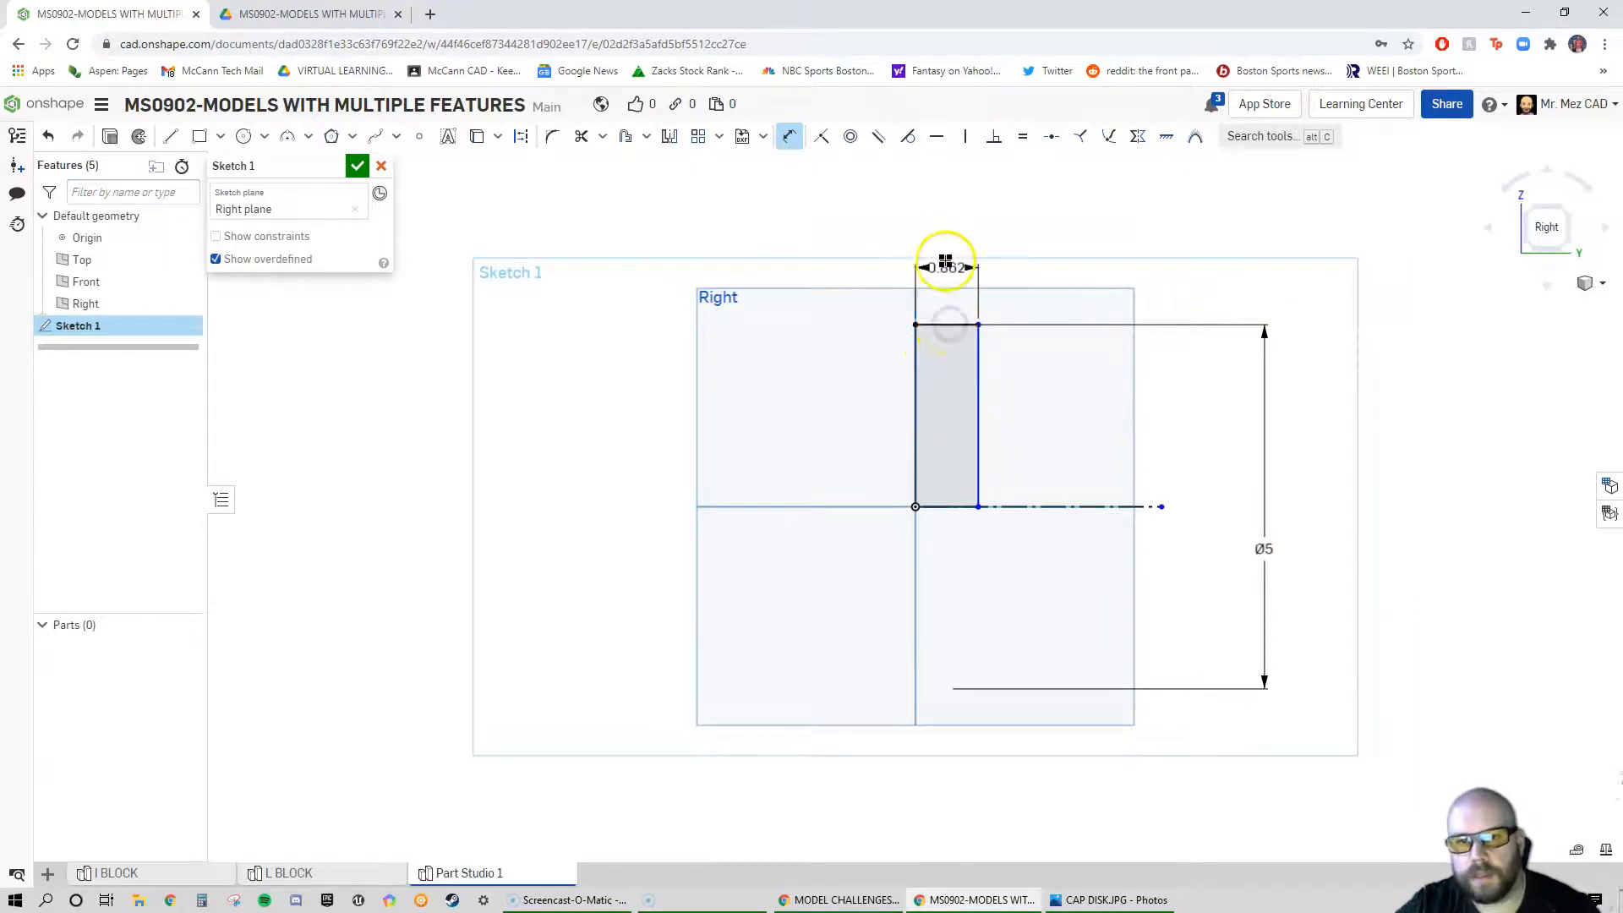
pyautogui.click(867, 244)
pyautogui.write('1')
pyautogui.press('Return')
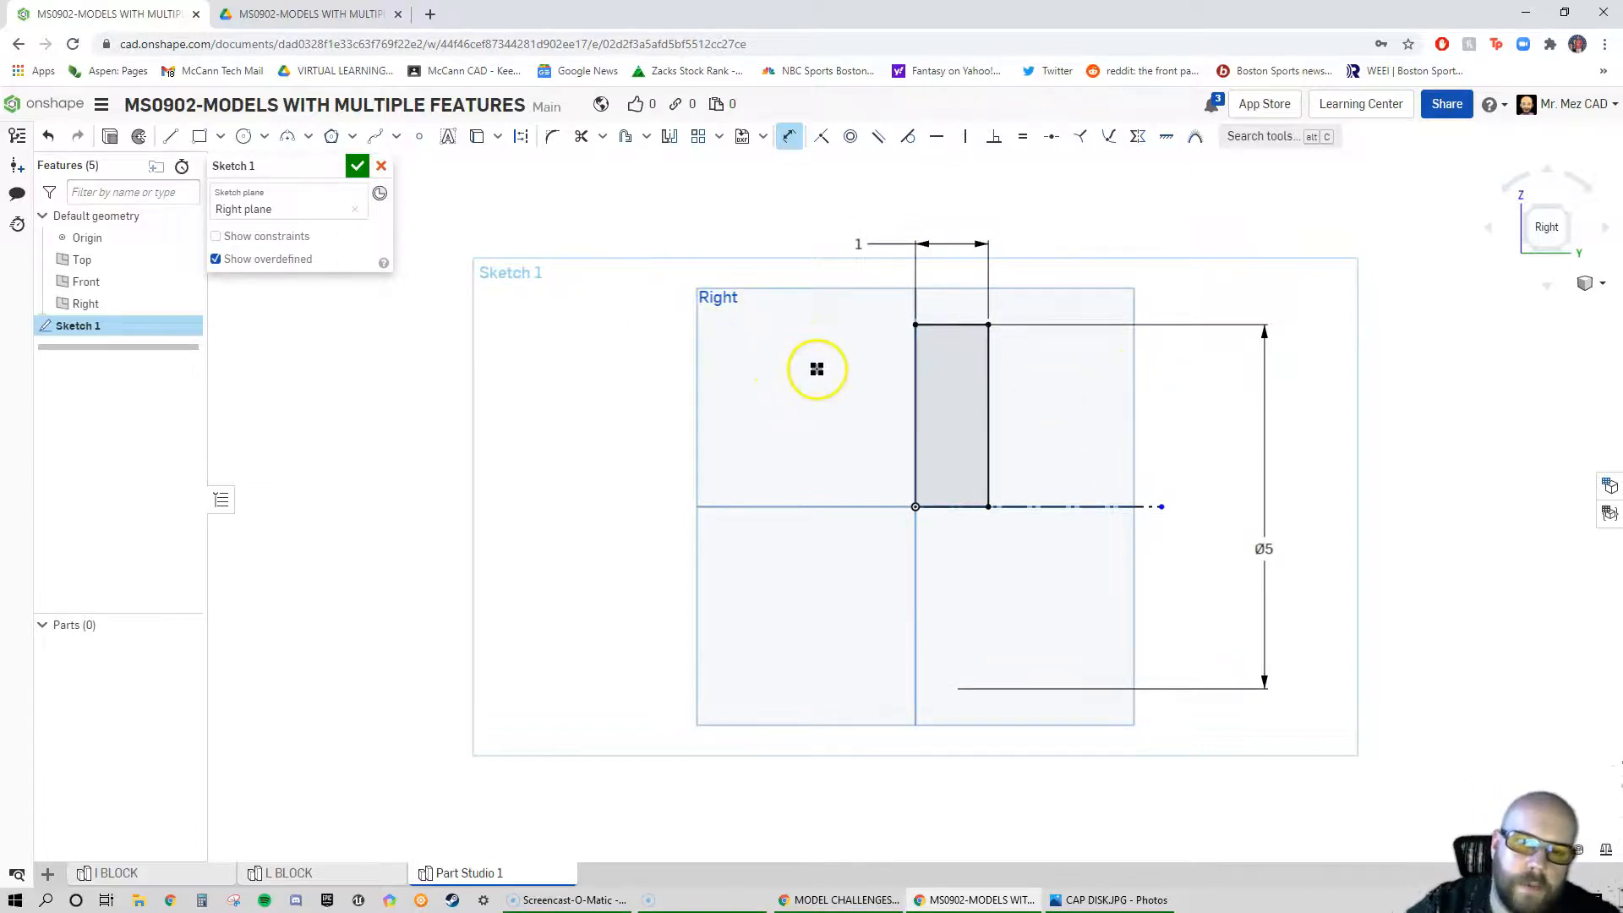
# Try a stepped line across the rectangle just above the centerline with a notch about 0.127 in wide, and undo it
pyautogui.scroll(5, 967, 493)
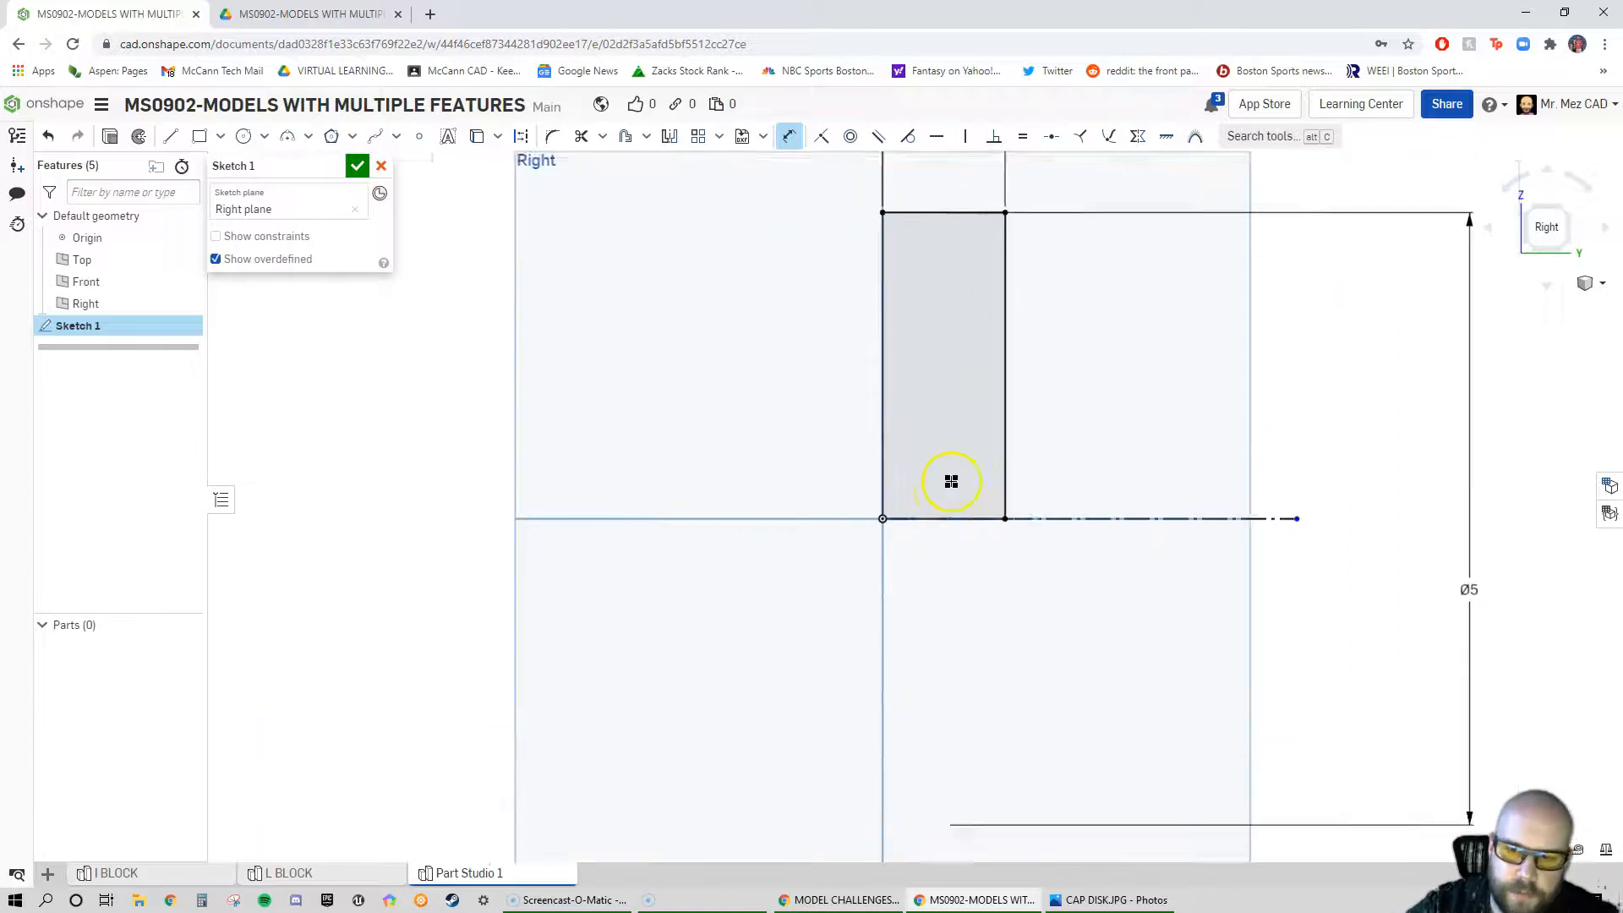
pyautogui.click(169, 142)
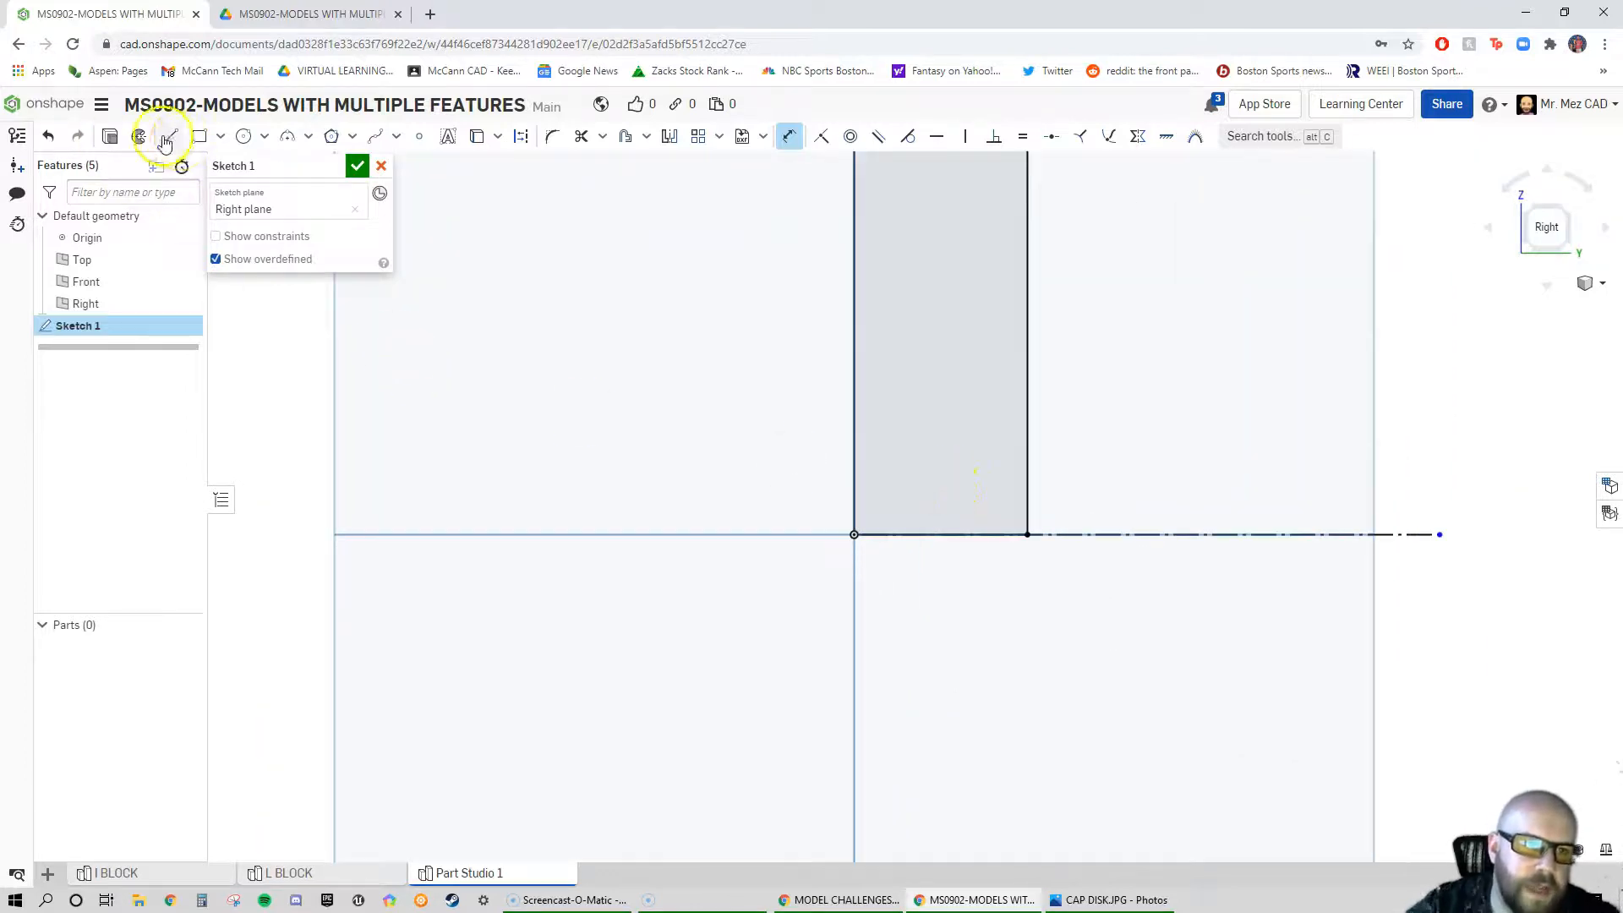
pyautogui.click(853, 465)
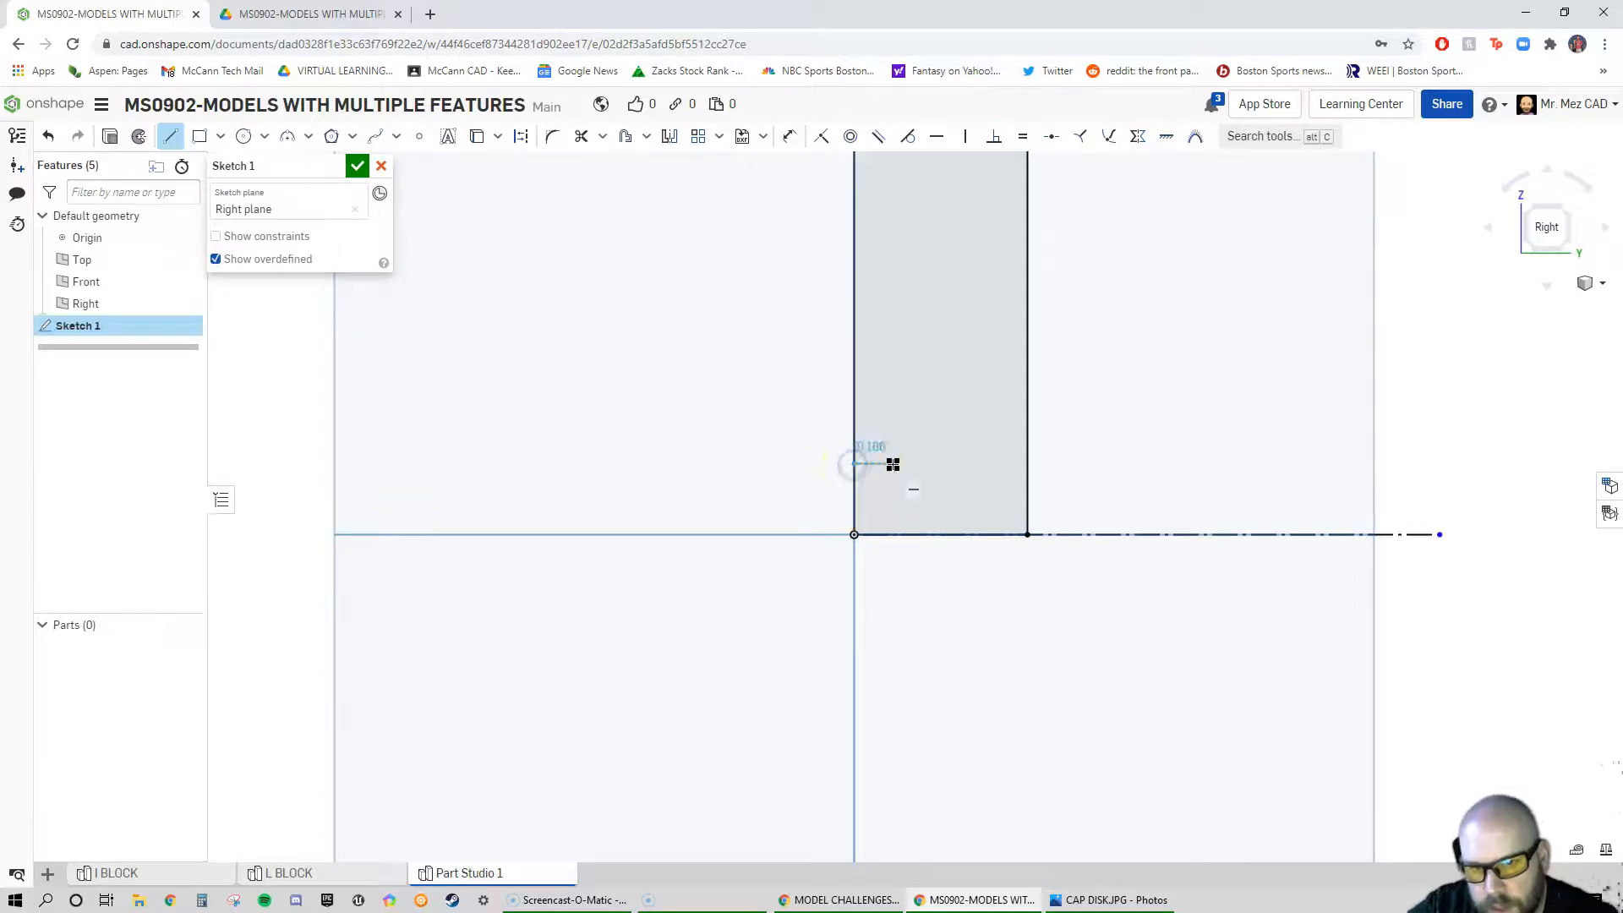
pyautogui.click(898, 464)
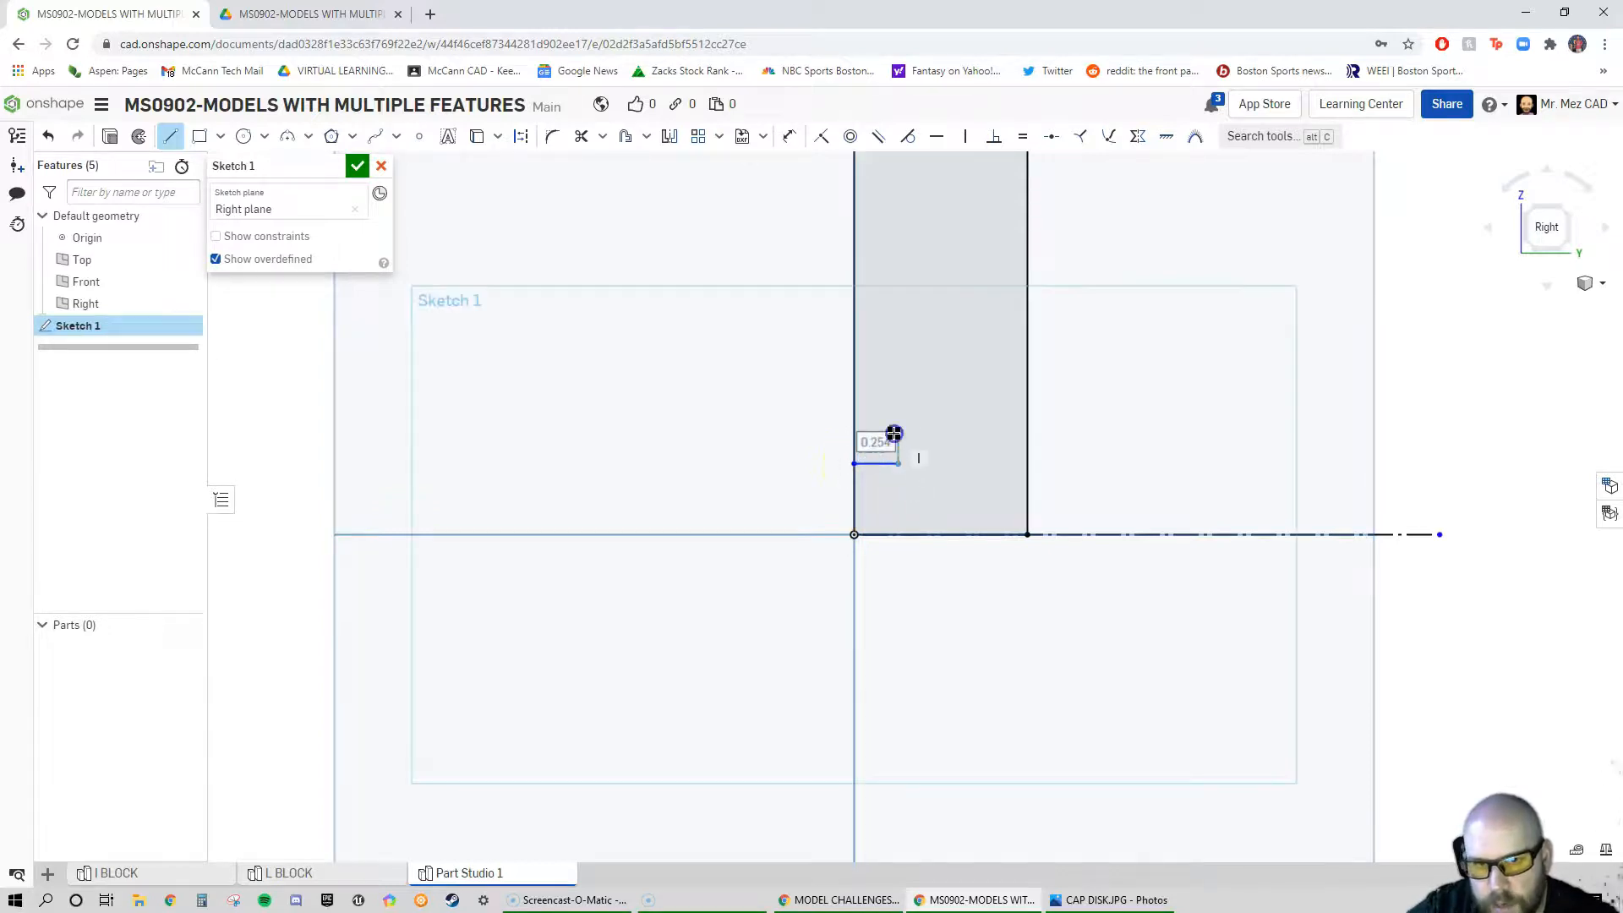
pyautogui.click(920, 432)
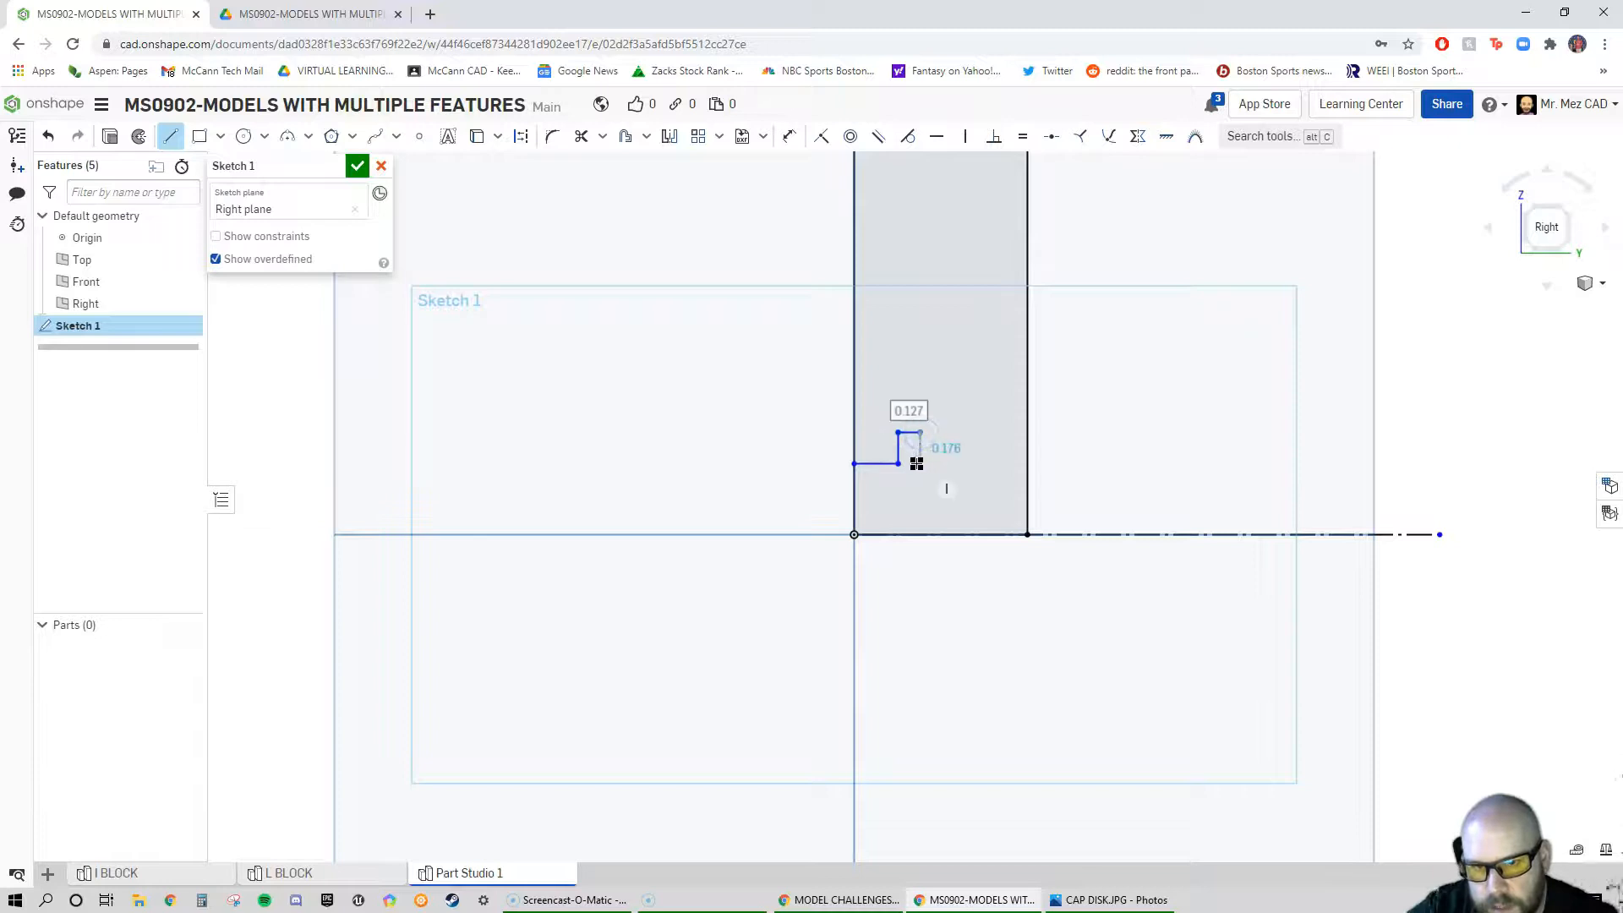
pyautogui.click(920, 463)
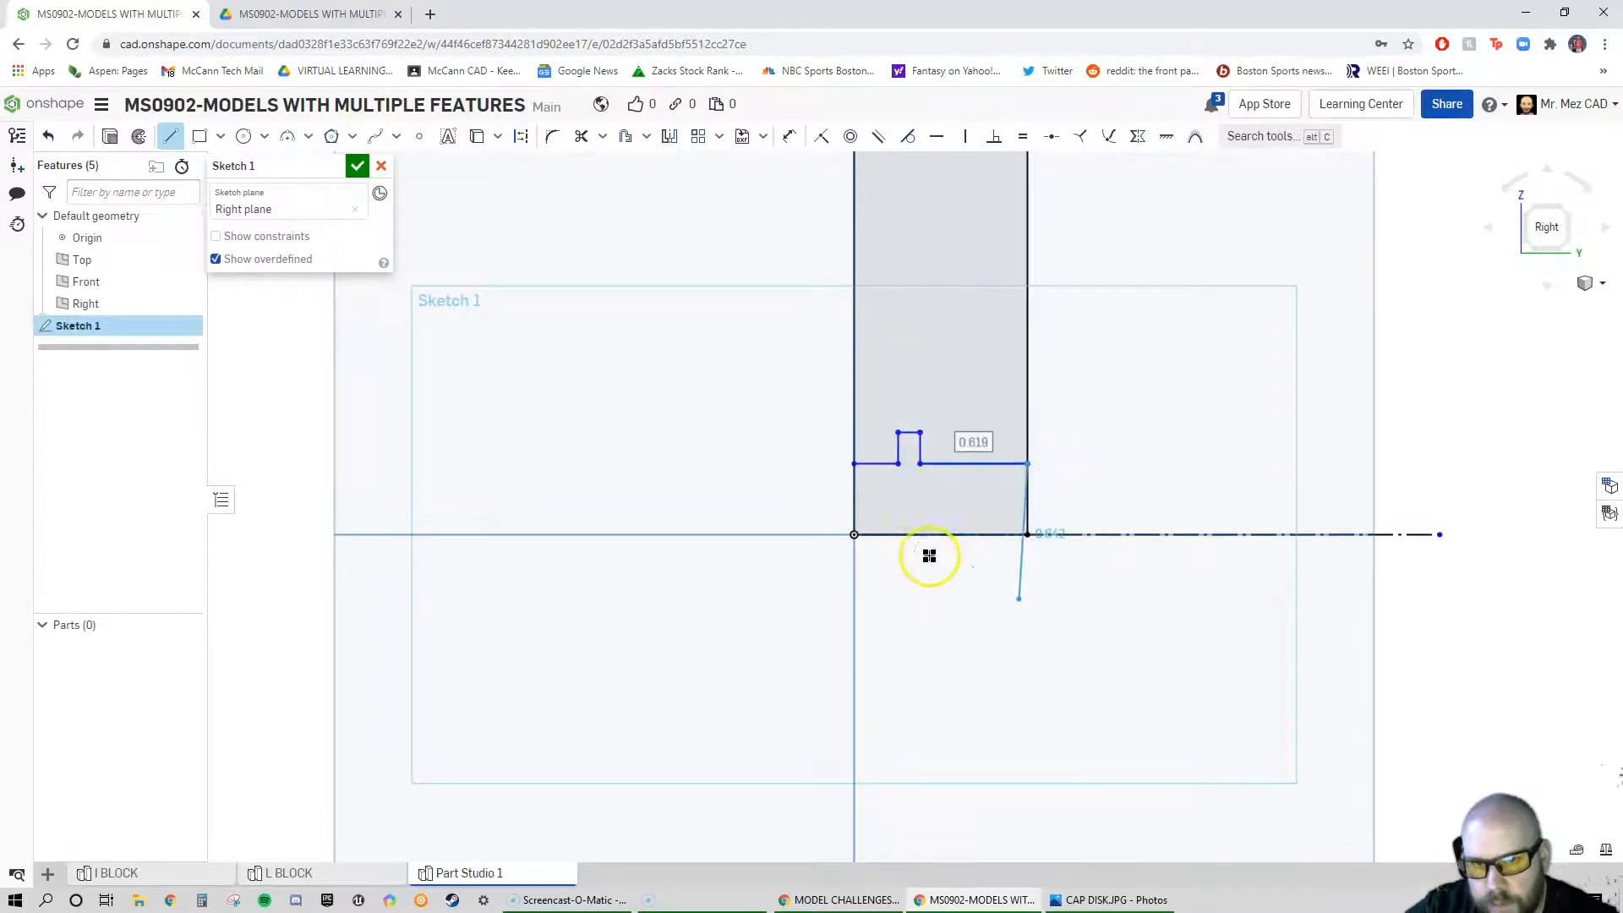
pyautogui.press('Escape')
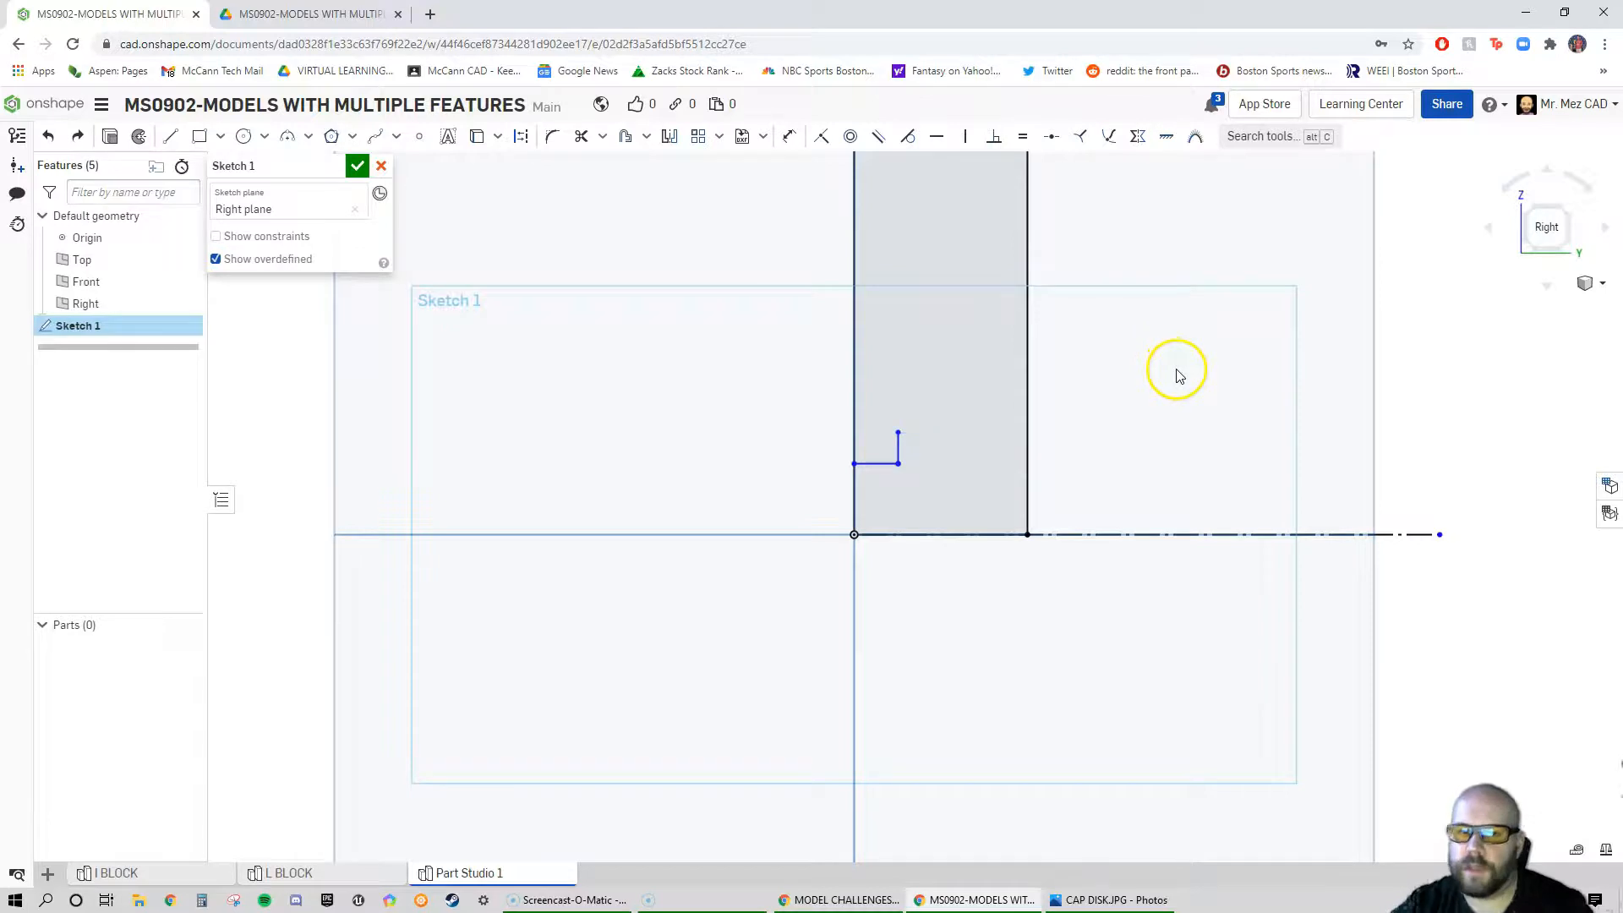
# Revolve the rectangle profile fully around the construction centerline as a new solid disk
pyautogui.scroll(-5, 873, 622)
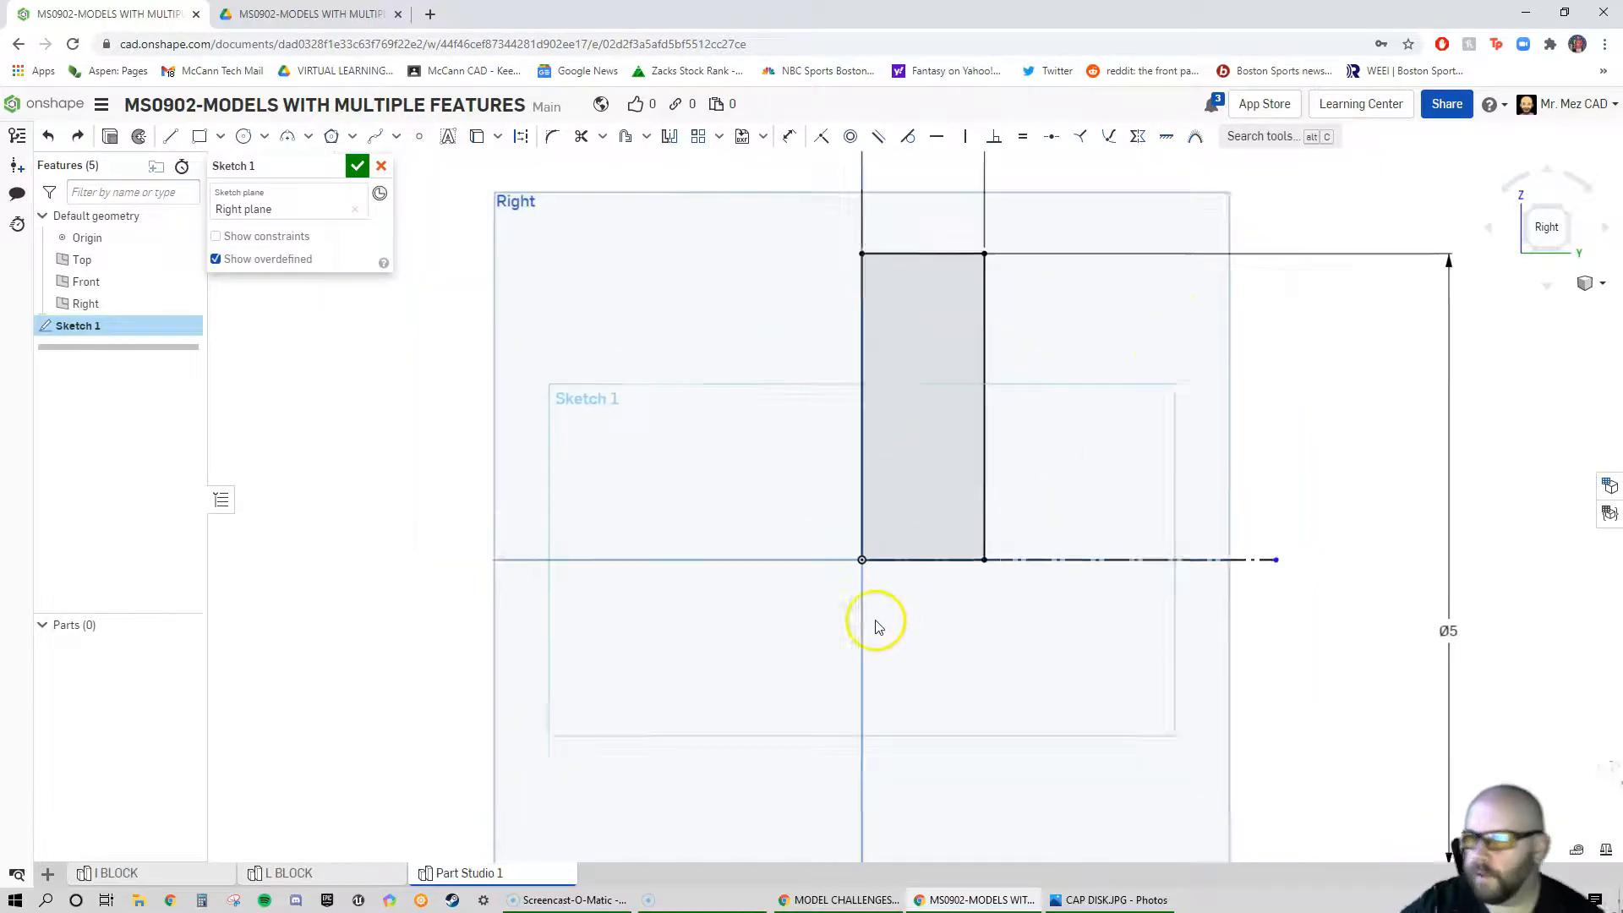
pyautogui.moveTo(913, 496)
pyautogui.mouseDown(button='right')
pyautogui.moveTo(971, 460)
pyautogui.moveTo(978, 525)
pyautogui.moveTo(1025, 472)
pyautogui.mouseUp(button='right')
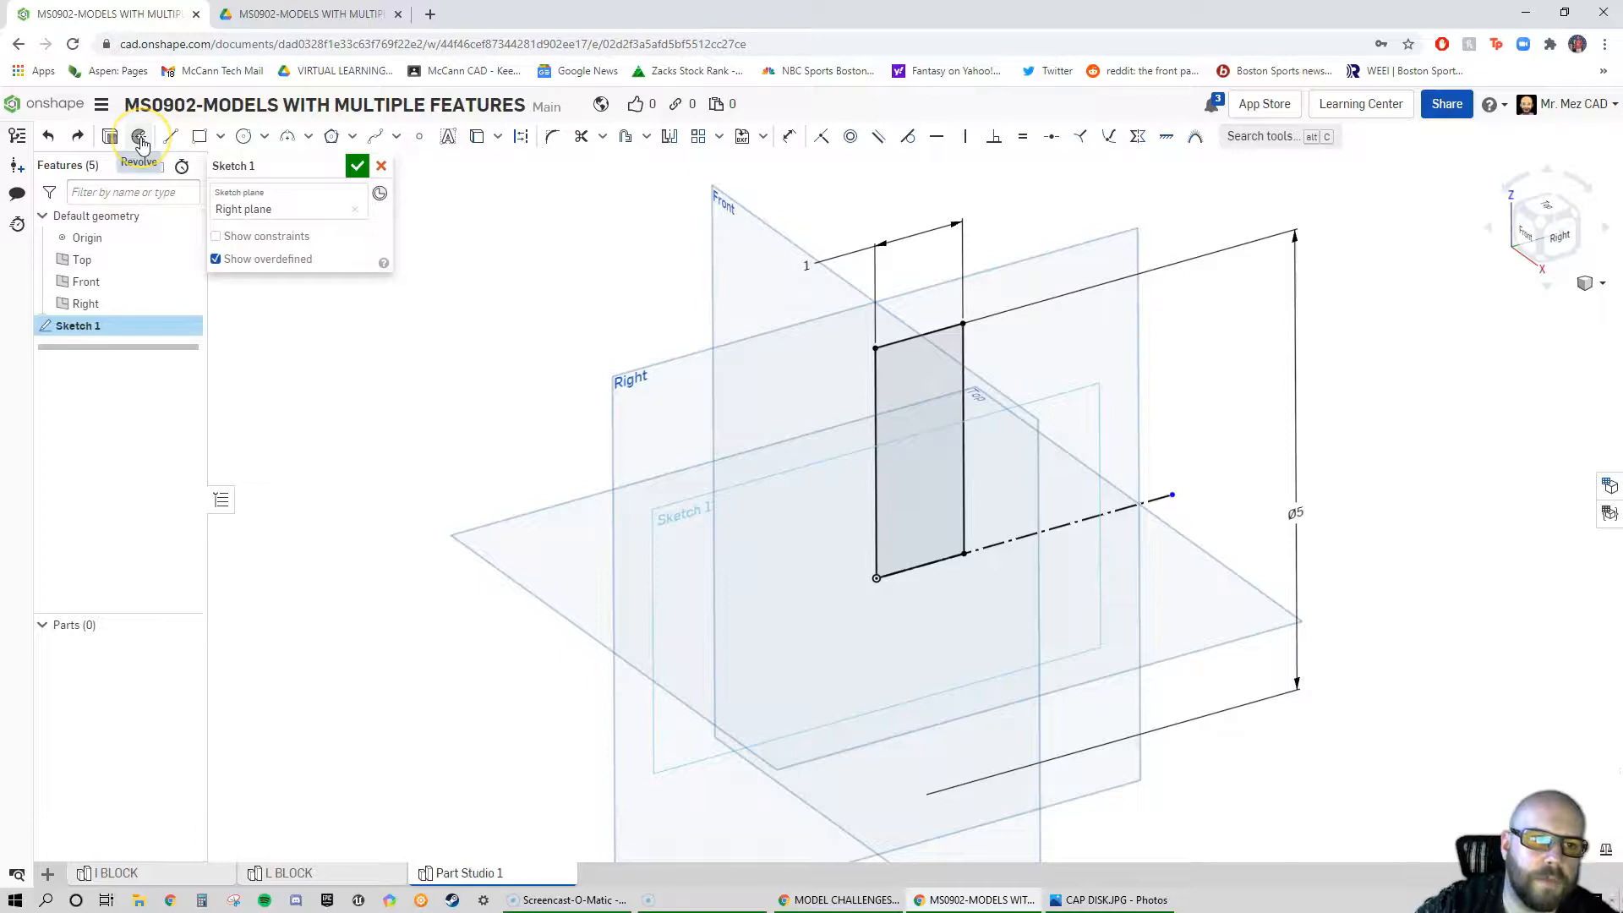
pyautogui.click(141, 142)
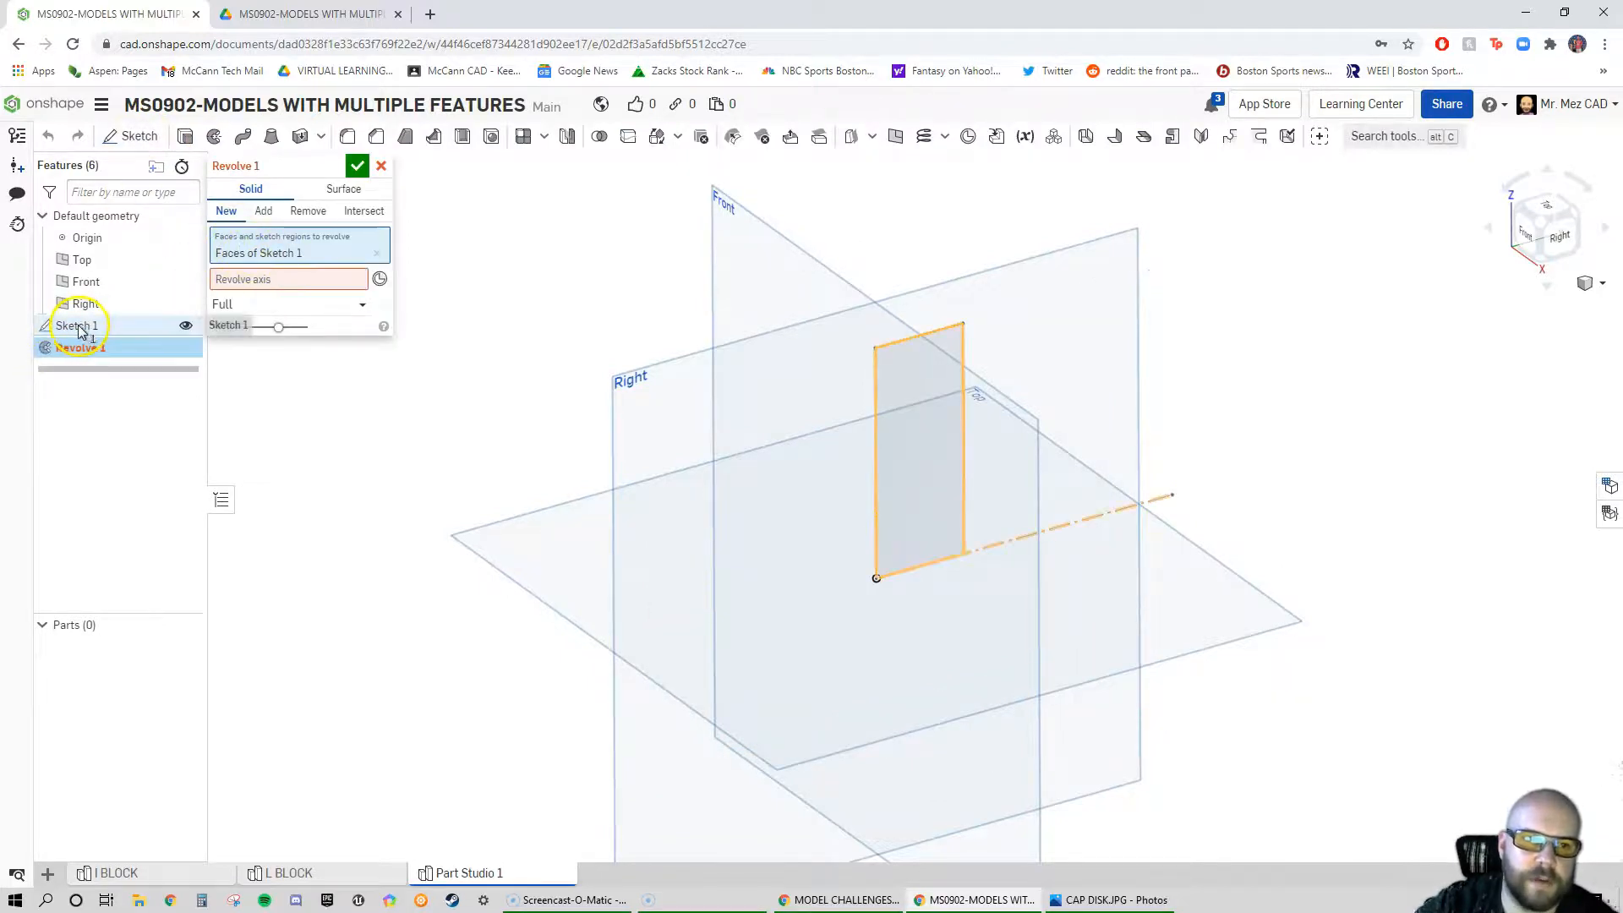
pyautogui.click(253, 280)
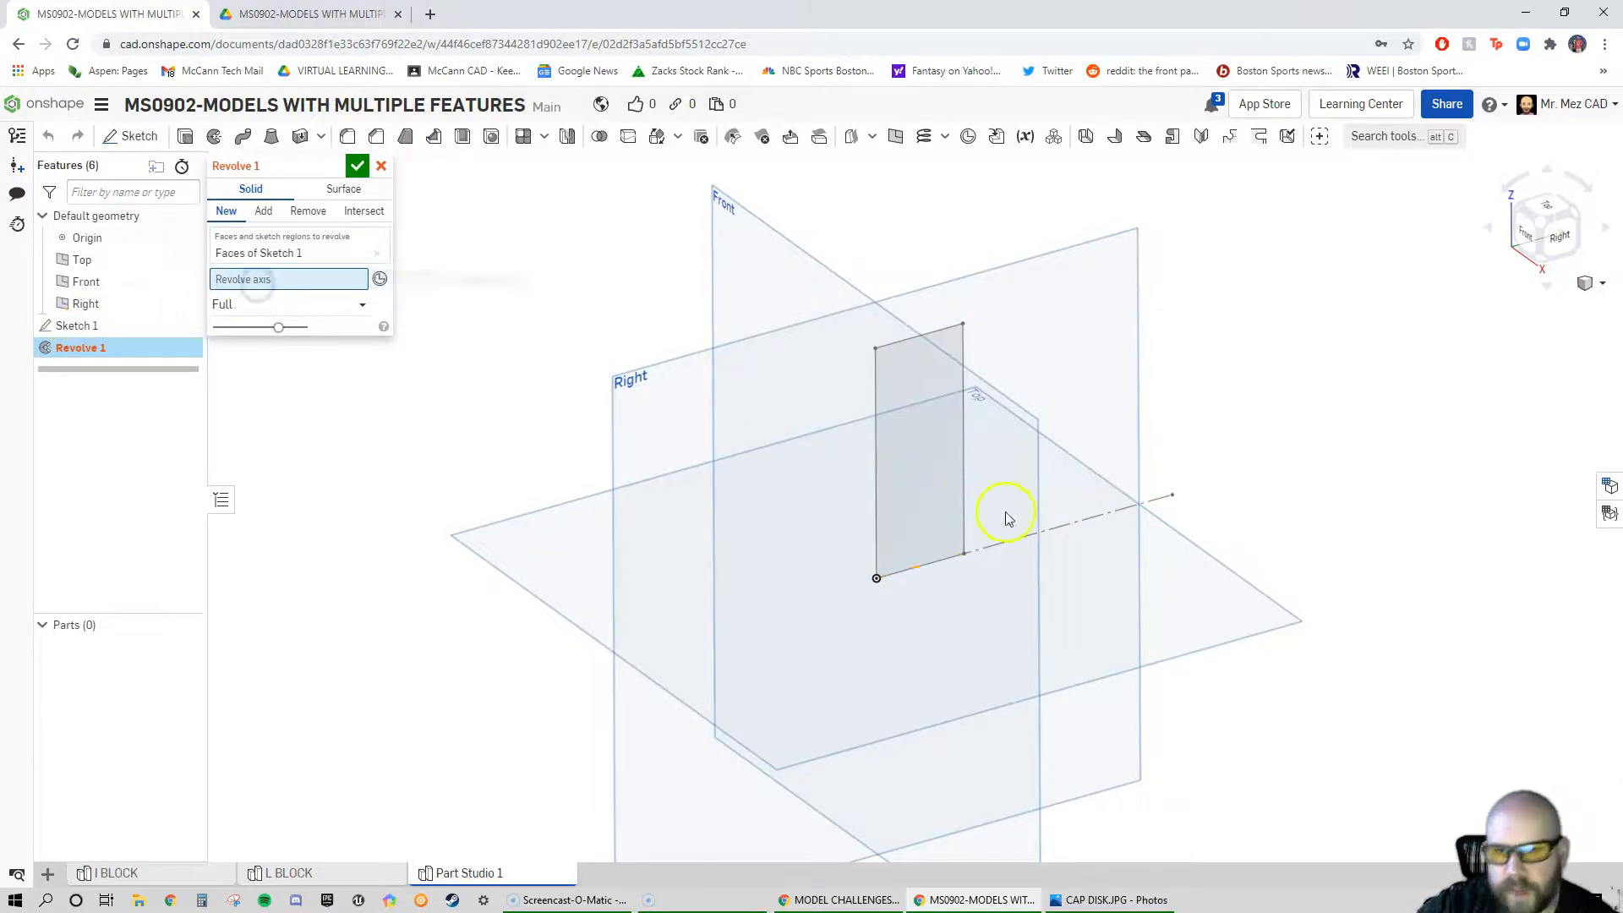
pyautogui.click(1070, 524)
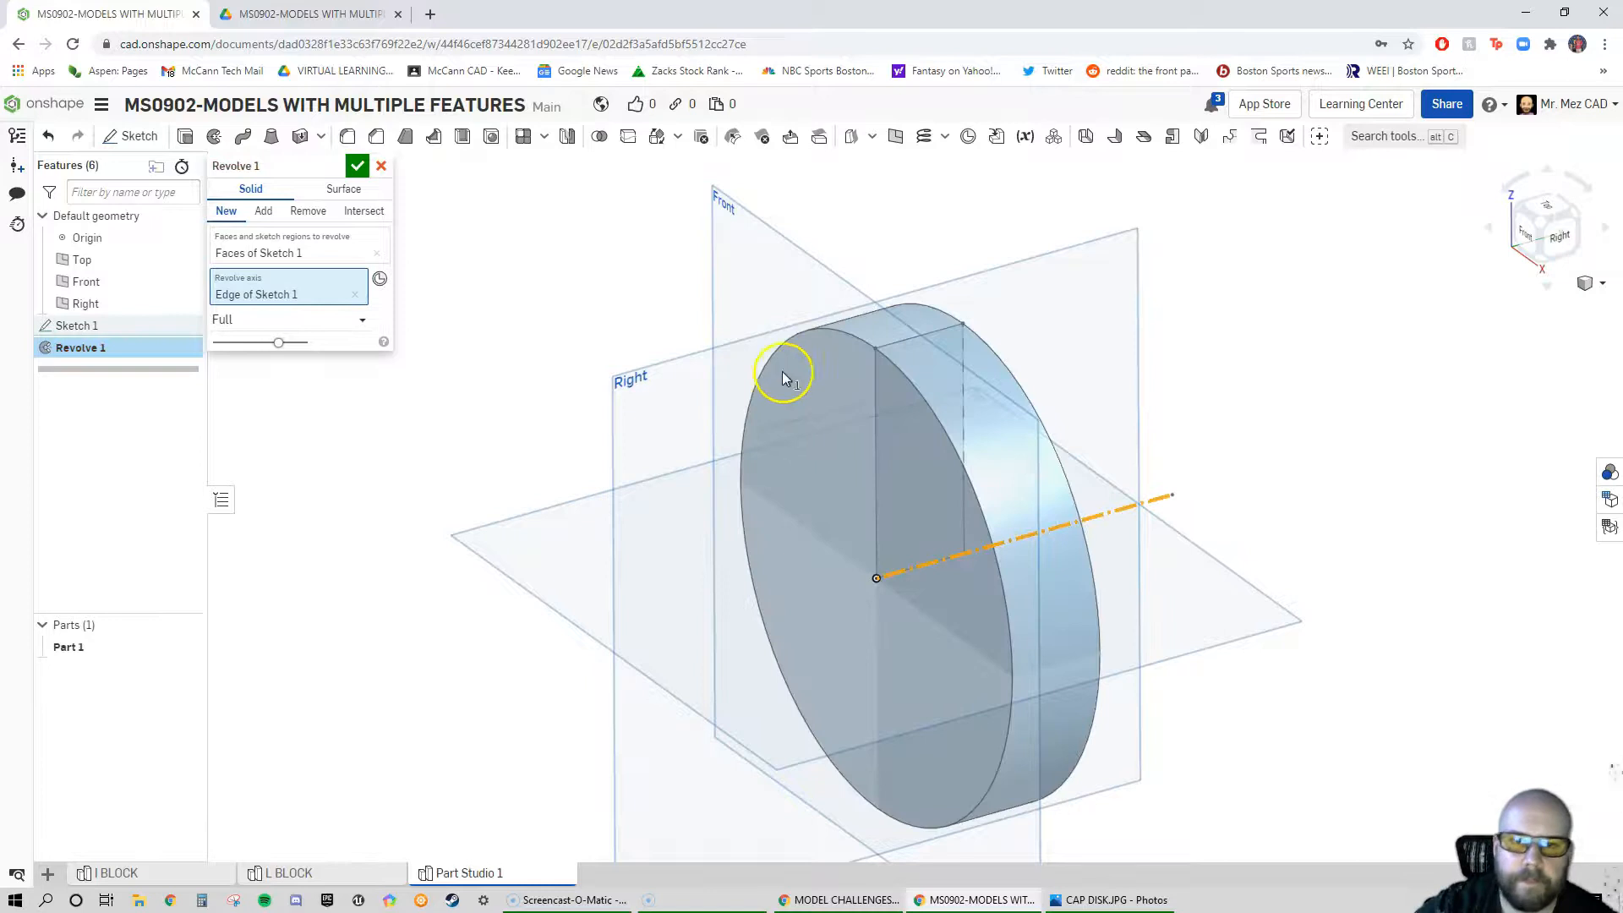
pyautogui.click(356, 168)
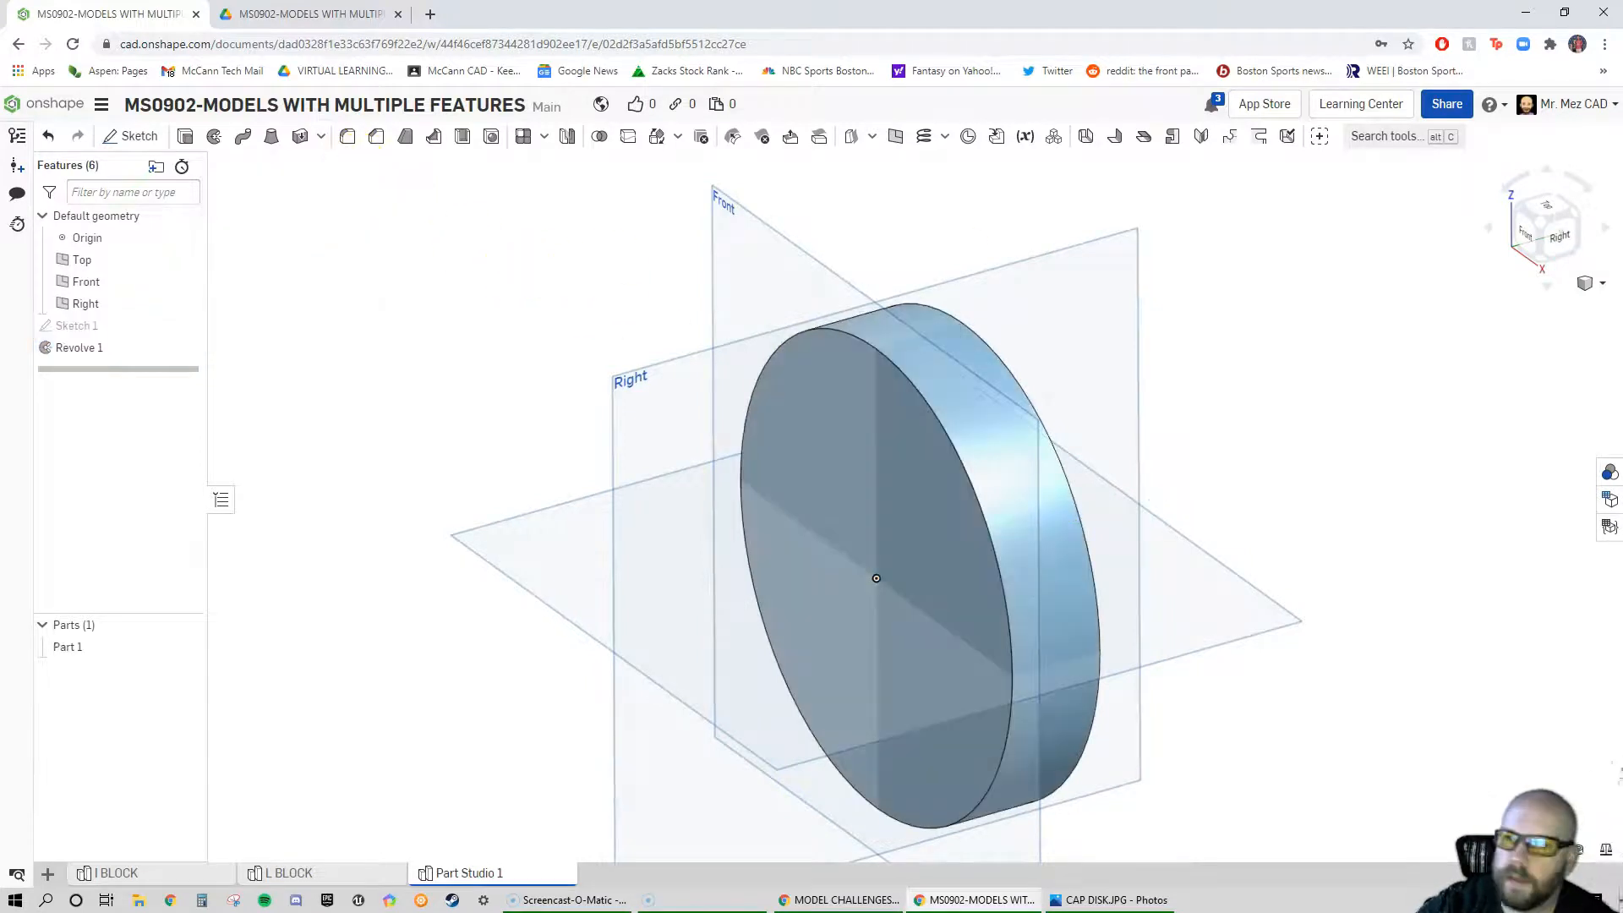
# Examine the hole size, spacing and bolt circle in the CAP DISK drawing and compare them with the revolved disk
pyautogui.moveTo(1622, 176); pyautogui.dragTo(609, 4)
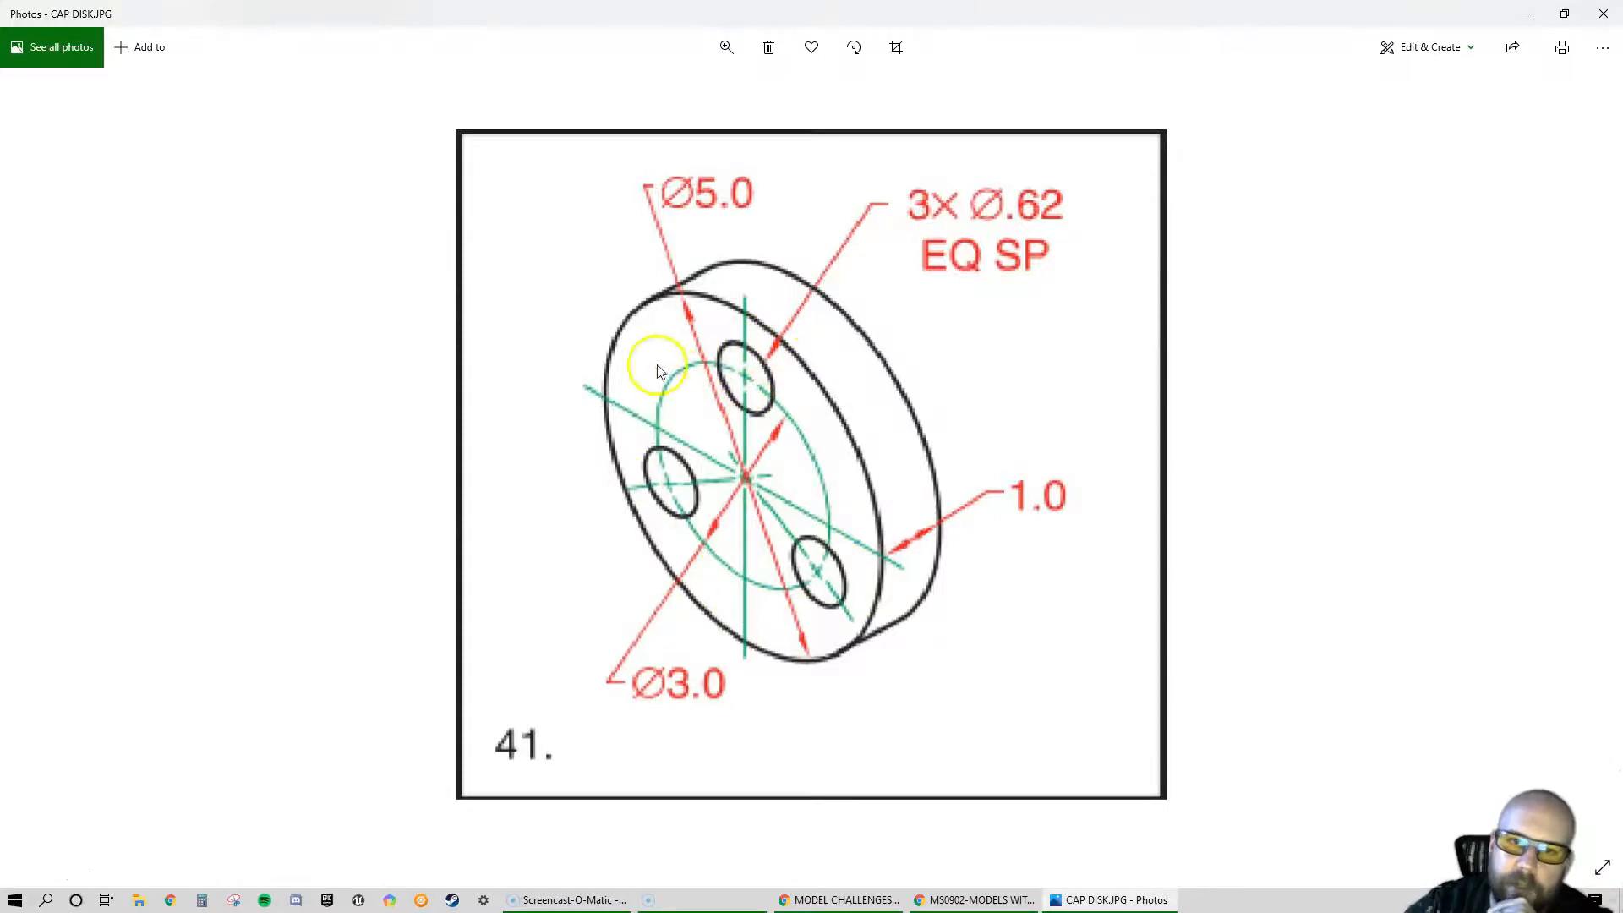
pyautogui.moveTo(930, 10); pyautogui.dragTo(1622, 254)
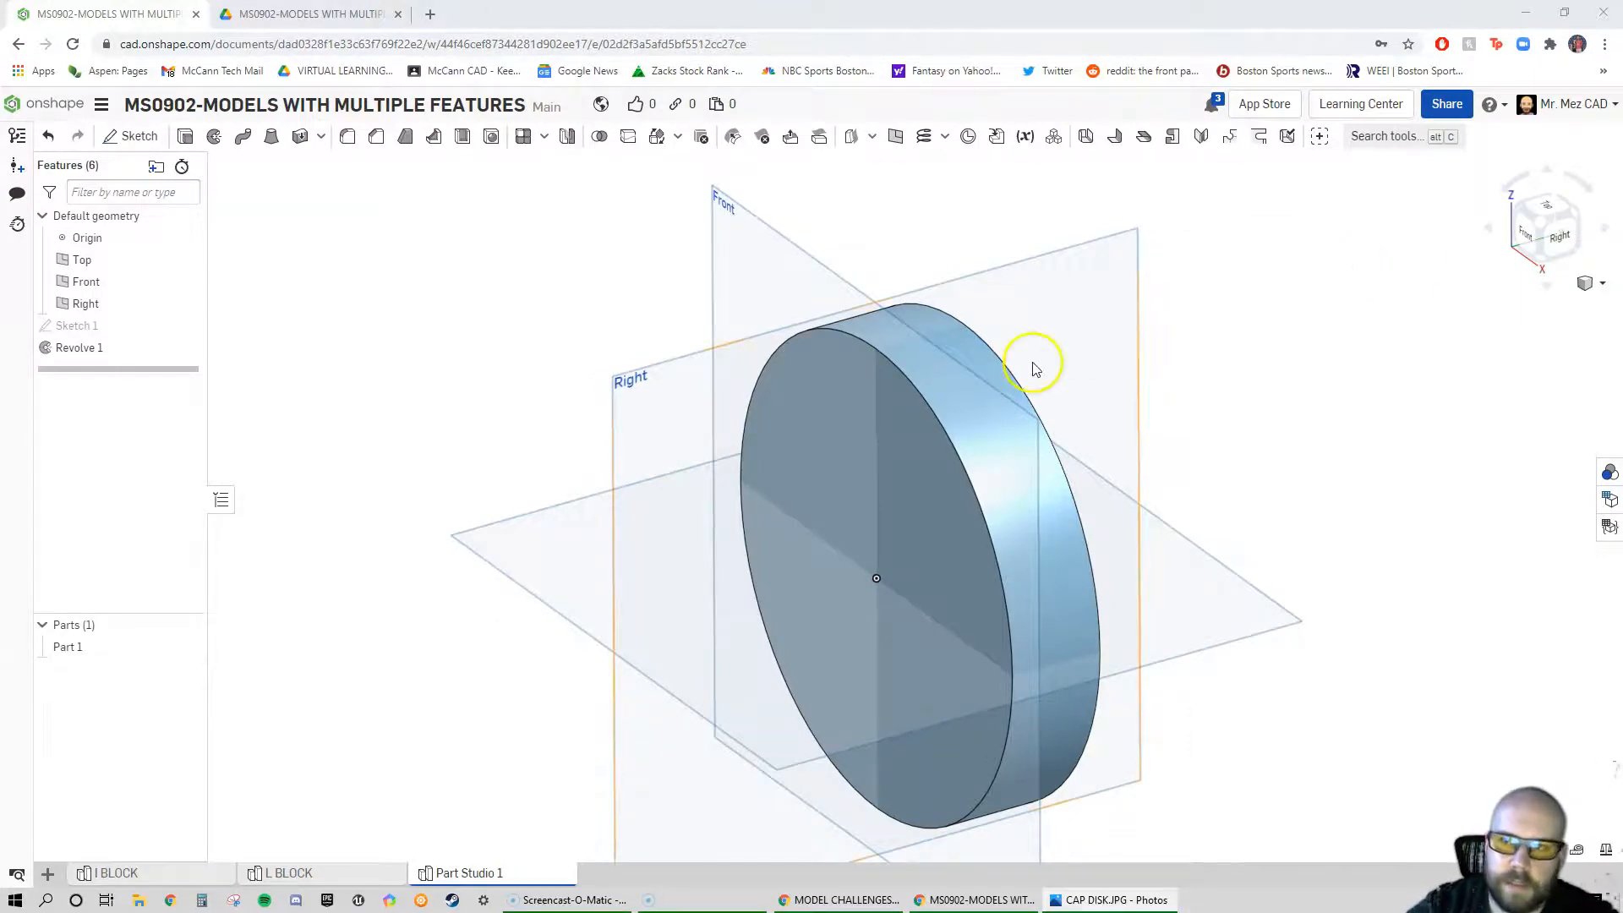
pyautogui.moveTo(1062, 372); pyautogui.dragTo(1101, 356, button='right')
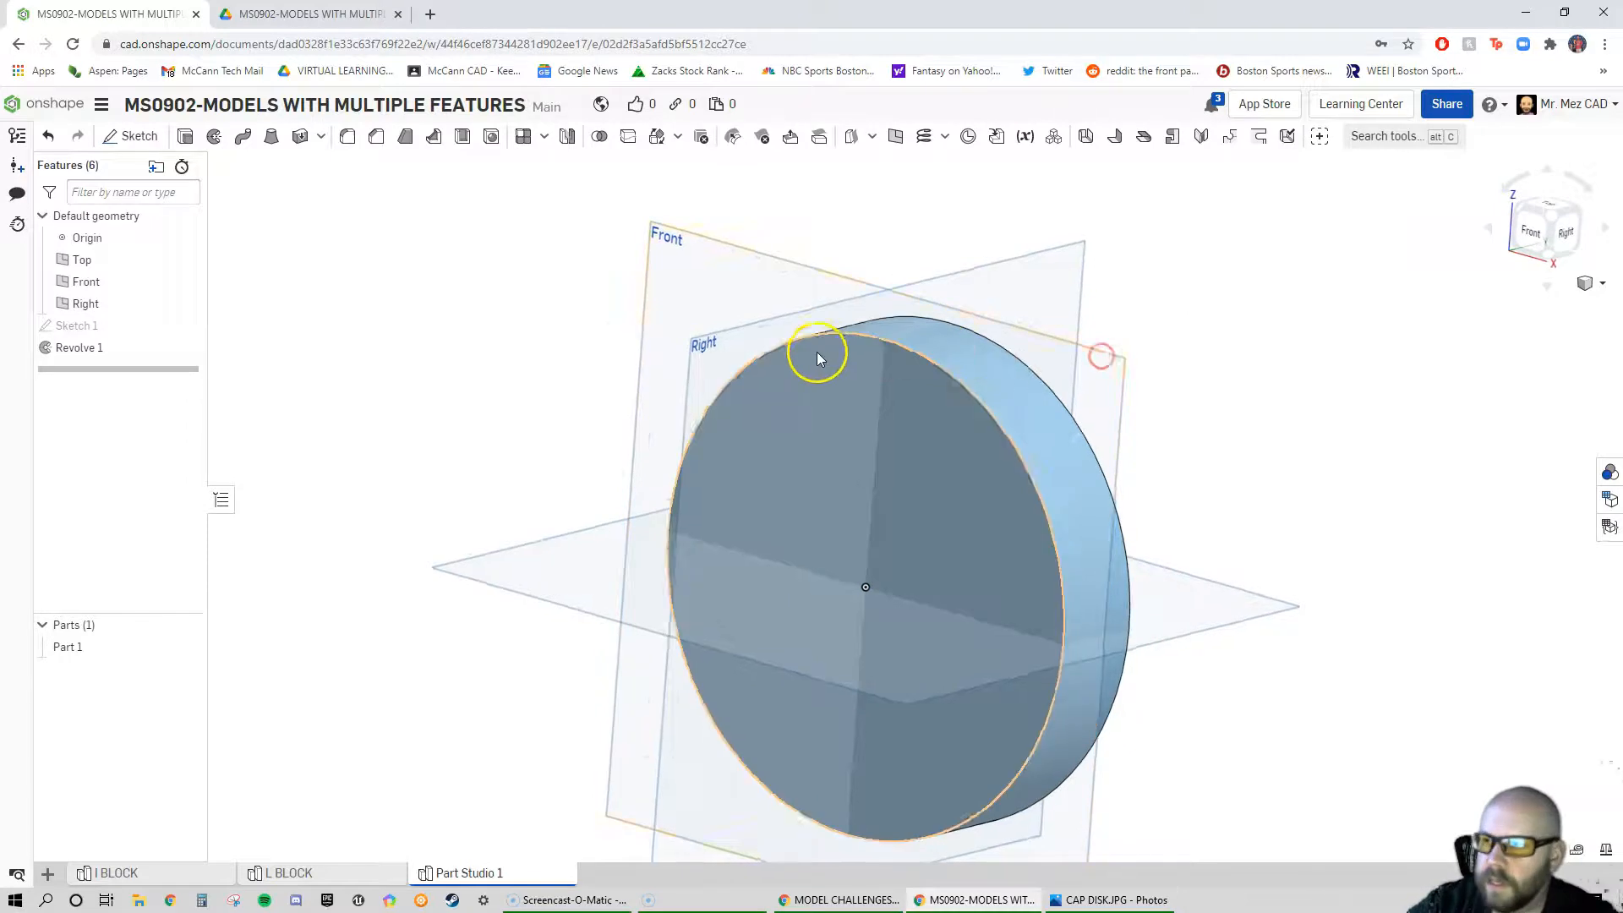
pyautogui.scroll(-2, 817, 351)
pyautogui.moveTo(893, 505); pyautogui.dragTo(888, 519, button='right')
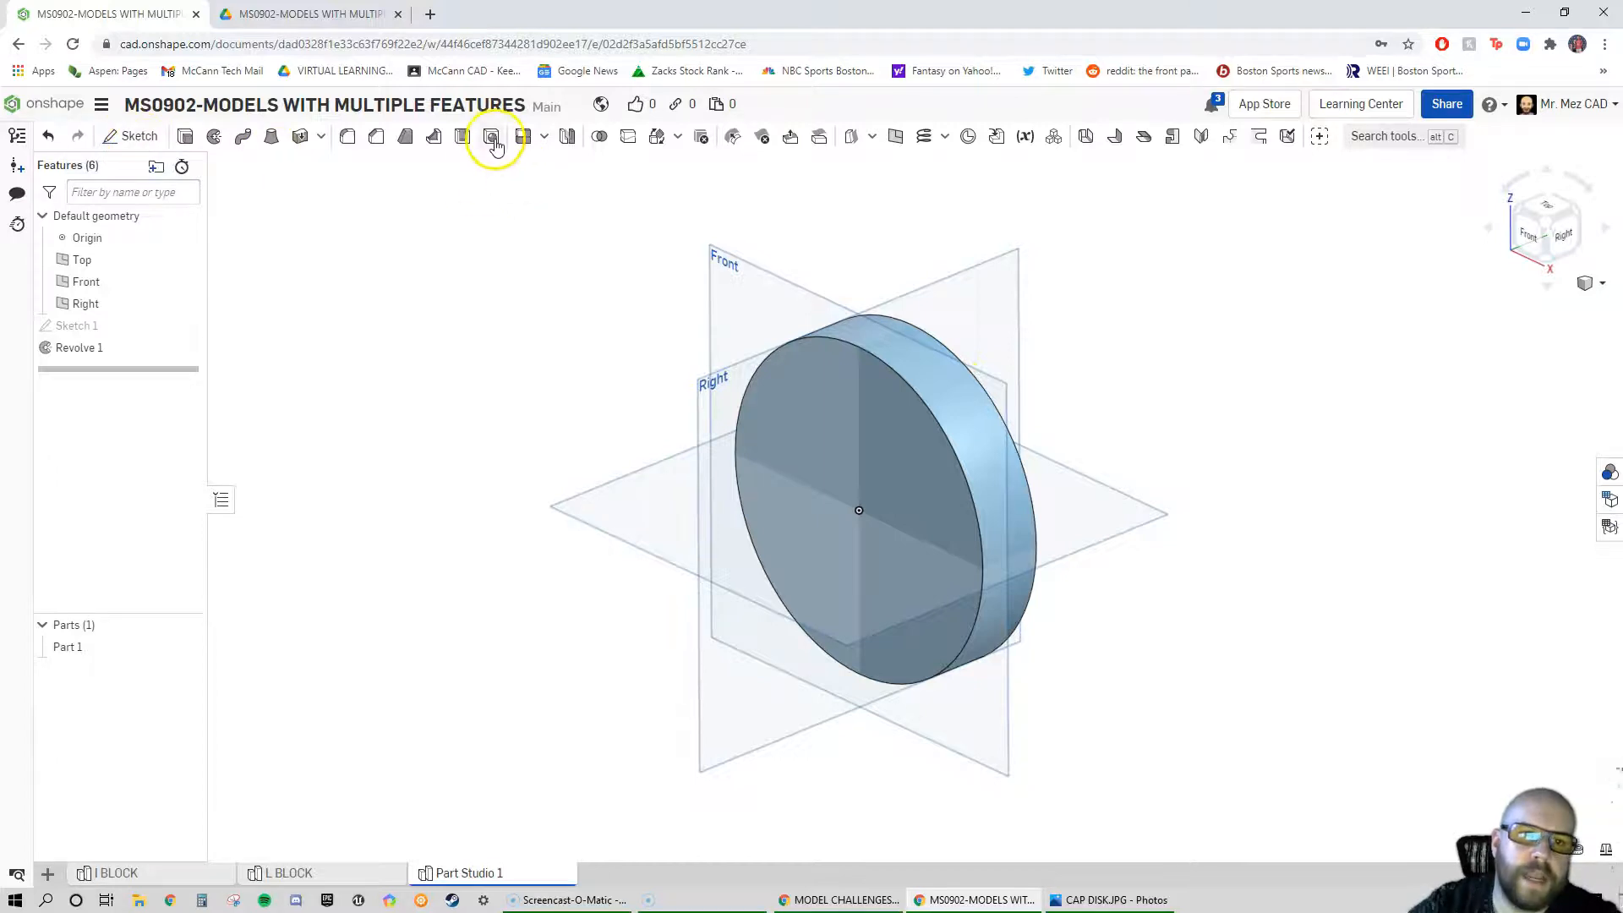
pyautogui.moveTo(1622, 210); pyautogui.dragTo(851, 2)
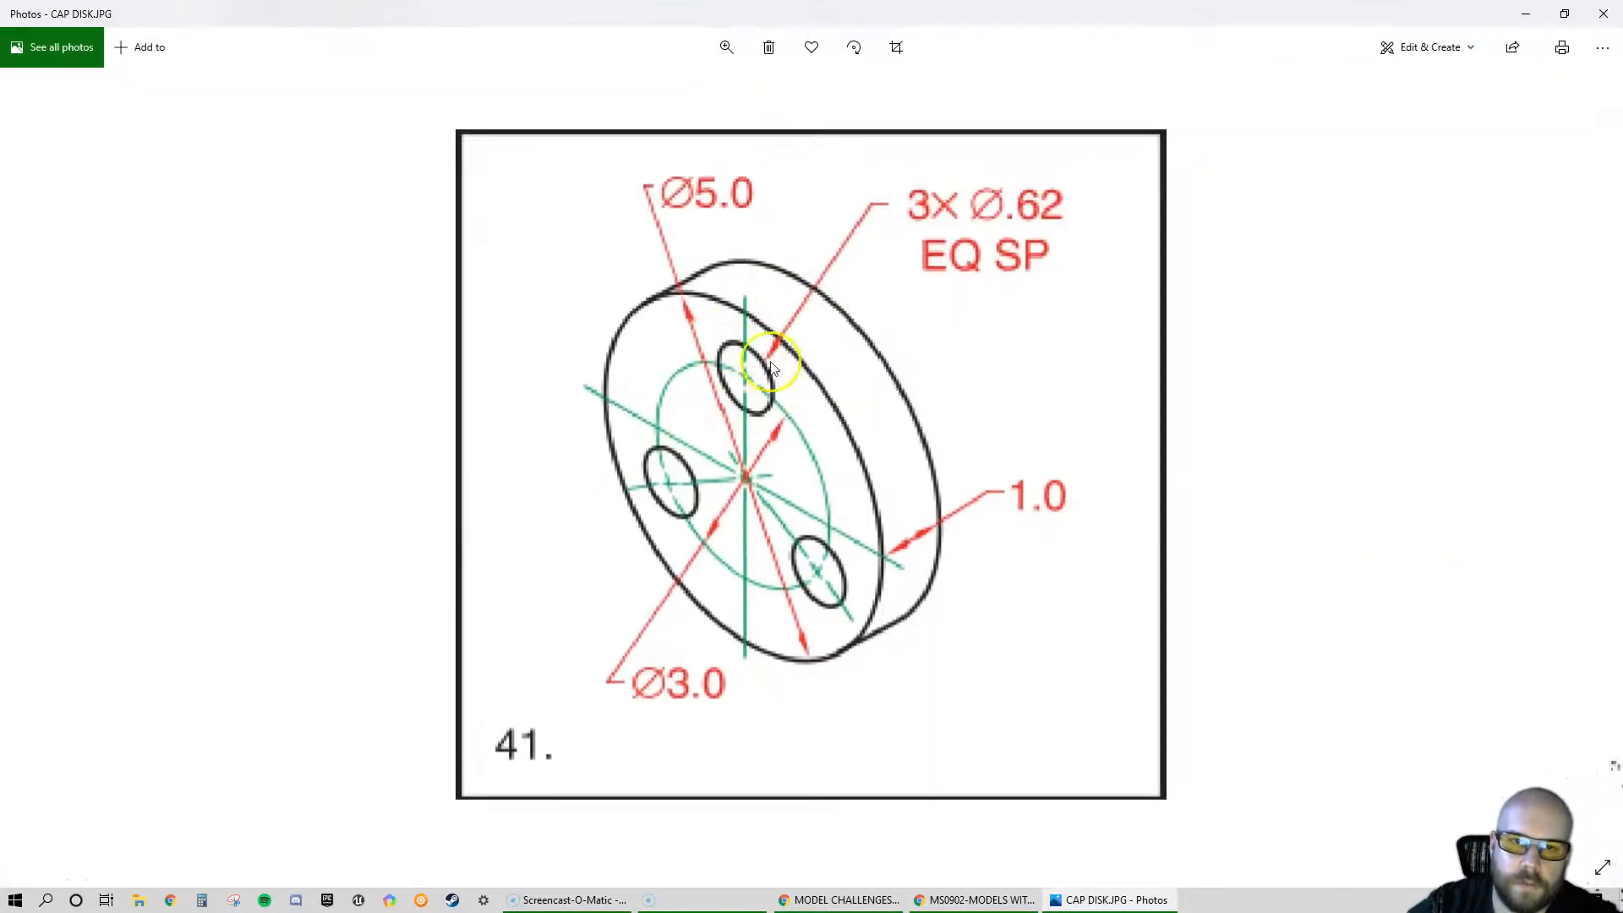
pyautogui.moveTo(752, 12); pyautogui.dragTo(1622, 256)
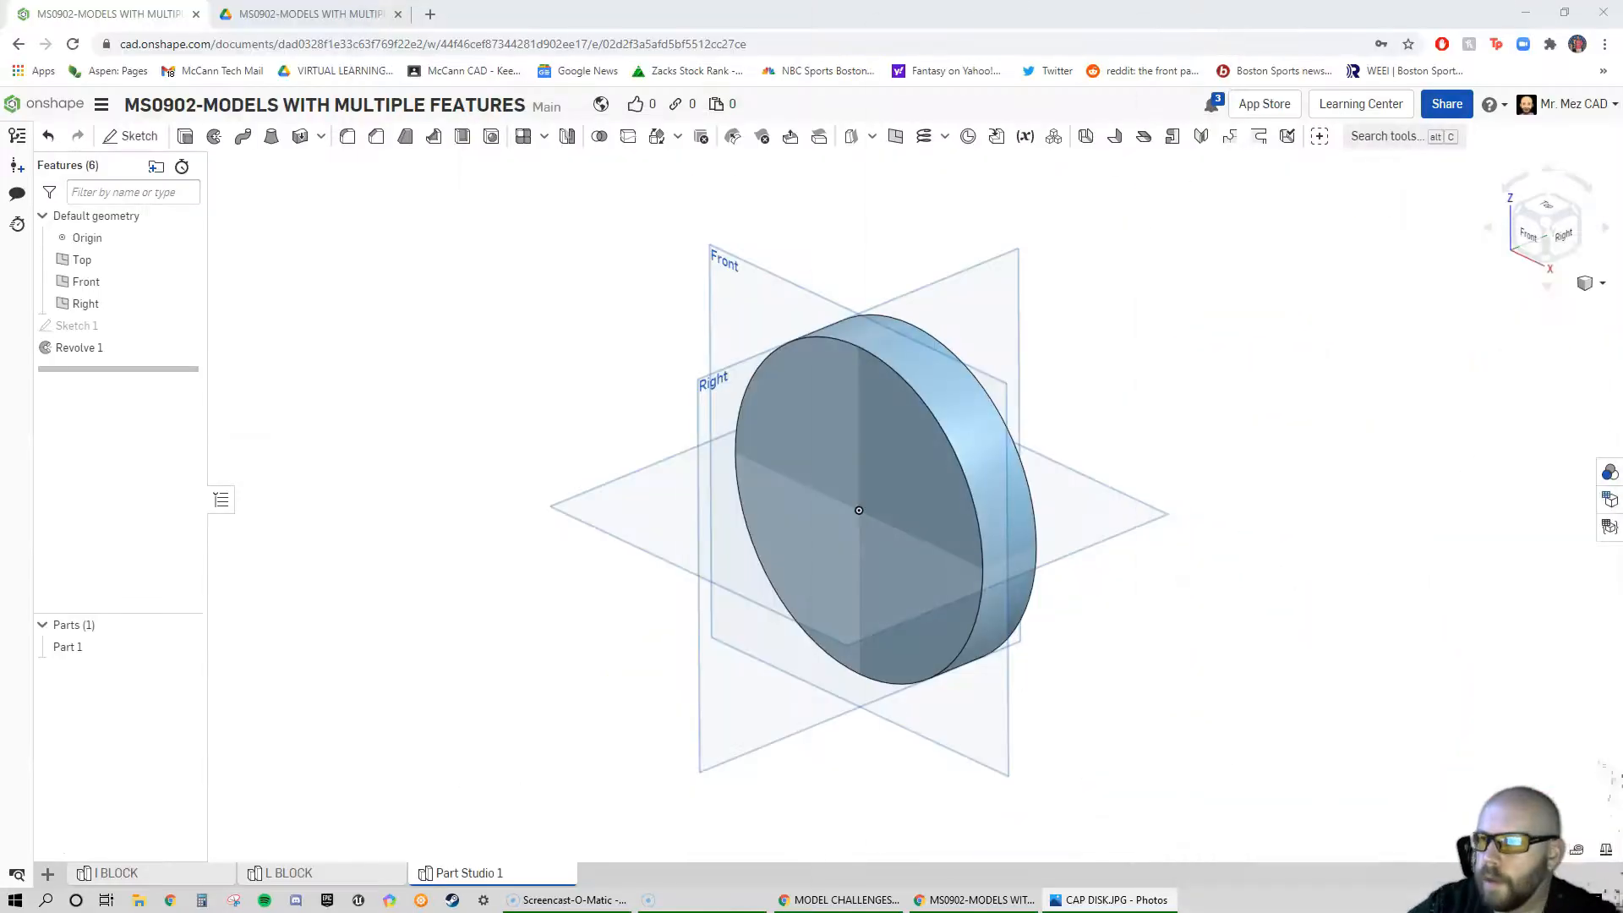
# Start a new sketch on the disk's front circular face and view it normal to the sketch plane
pyautogui.click(140, 142)
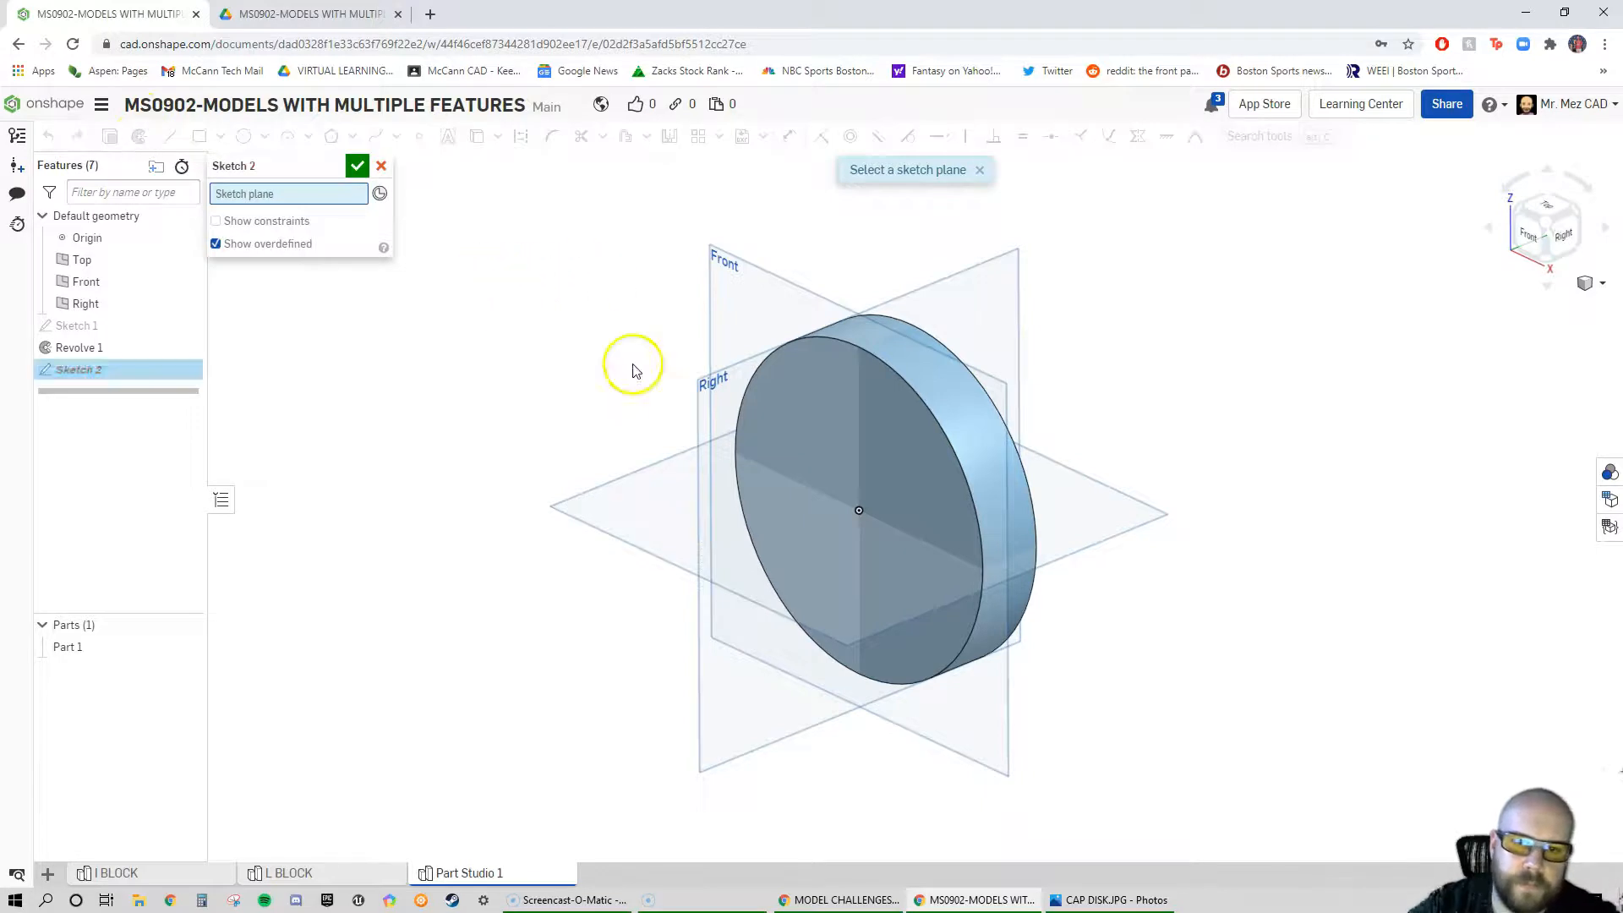
pyautogui.click(819, 420)
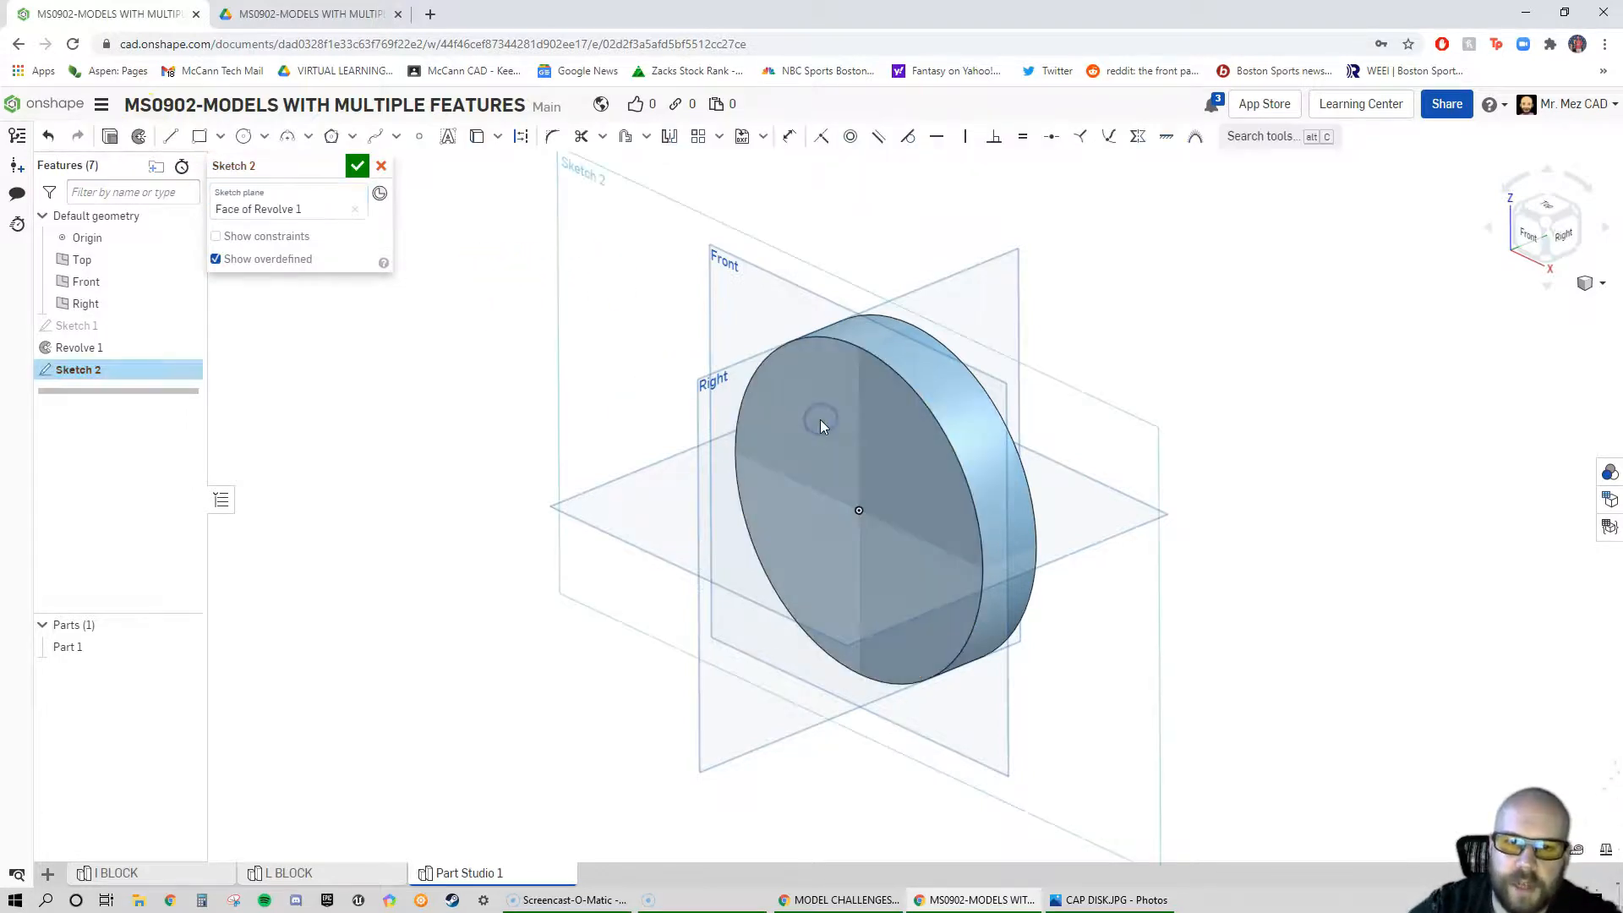
pyautogui.rightClick(820, 419)
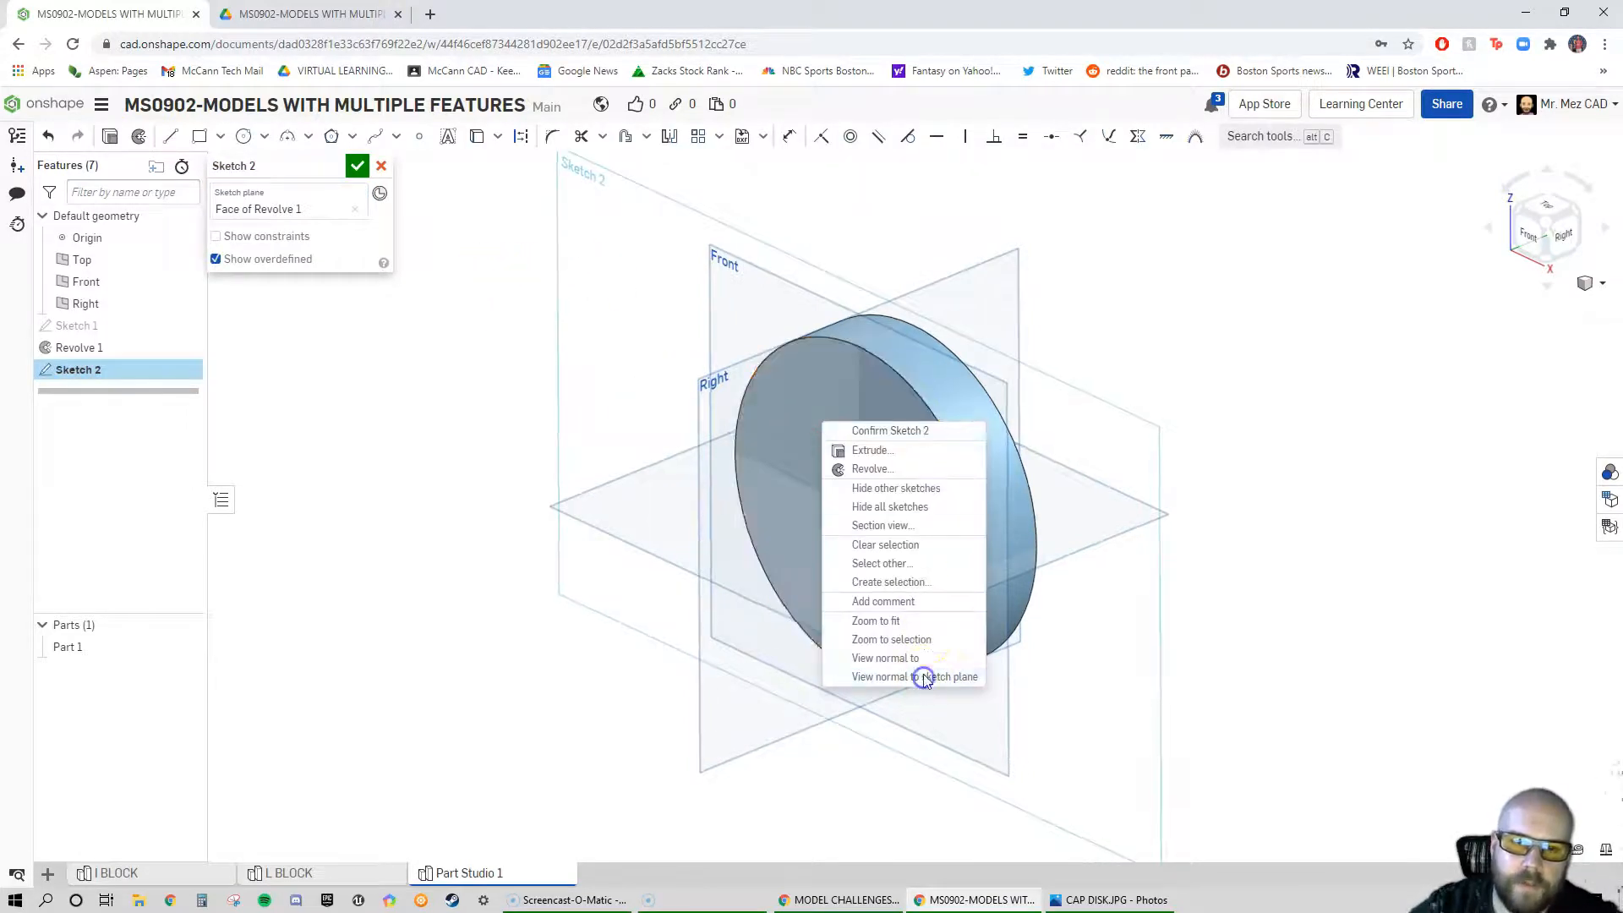
pyautogui.click(924, 677)
pyautogui.scroll(3, 945, 480)
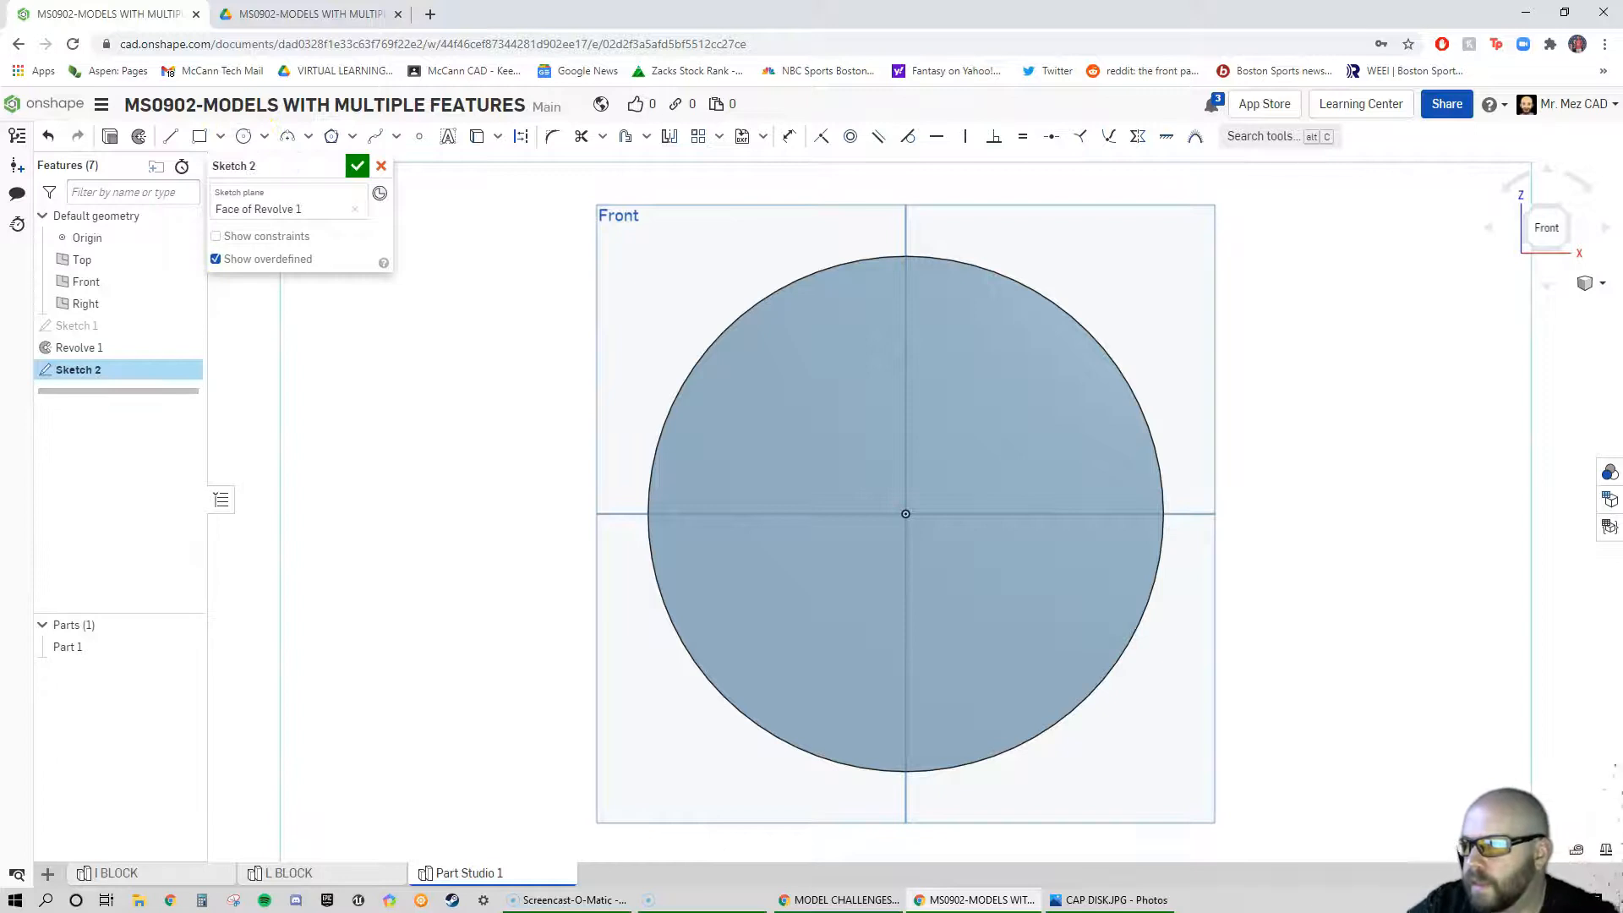
# Check the bolt circle in the CAP DISK drawing and draw a construction circle about 3.545 in in diameter centered on the origin
pyautogui.click(1115, 899)
pyautogui.moveTo(1031, 108); pyautogui.dragTo(499, 7)
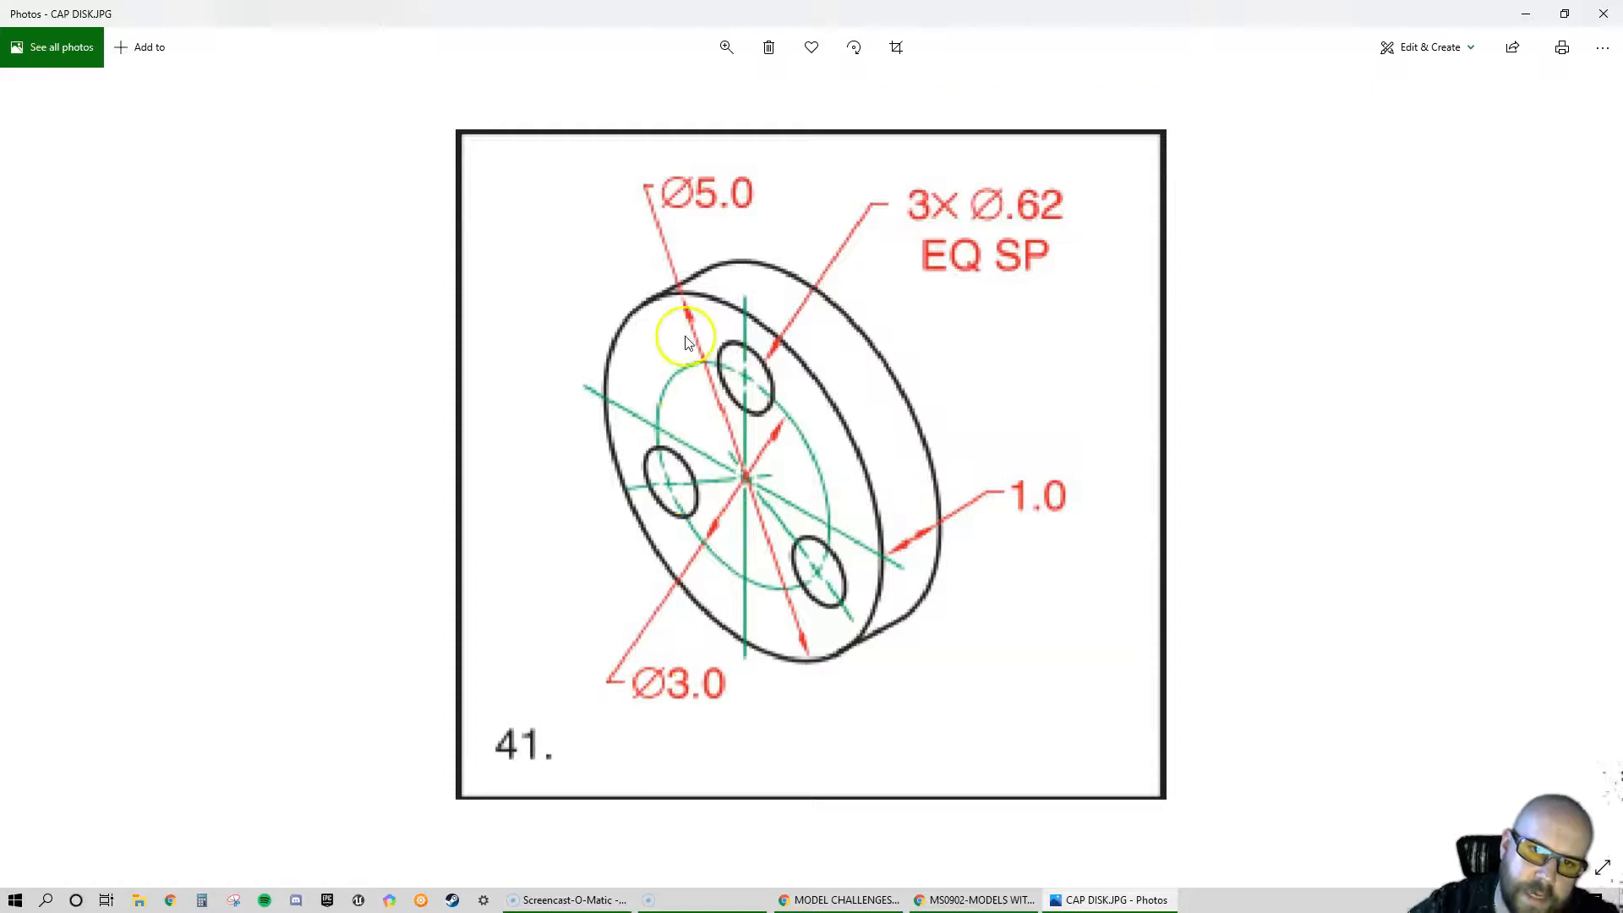
pyautogui.moveTo(988, 12); pyautogui.dragTo(1622, 169)
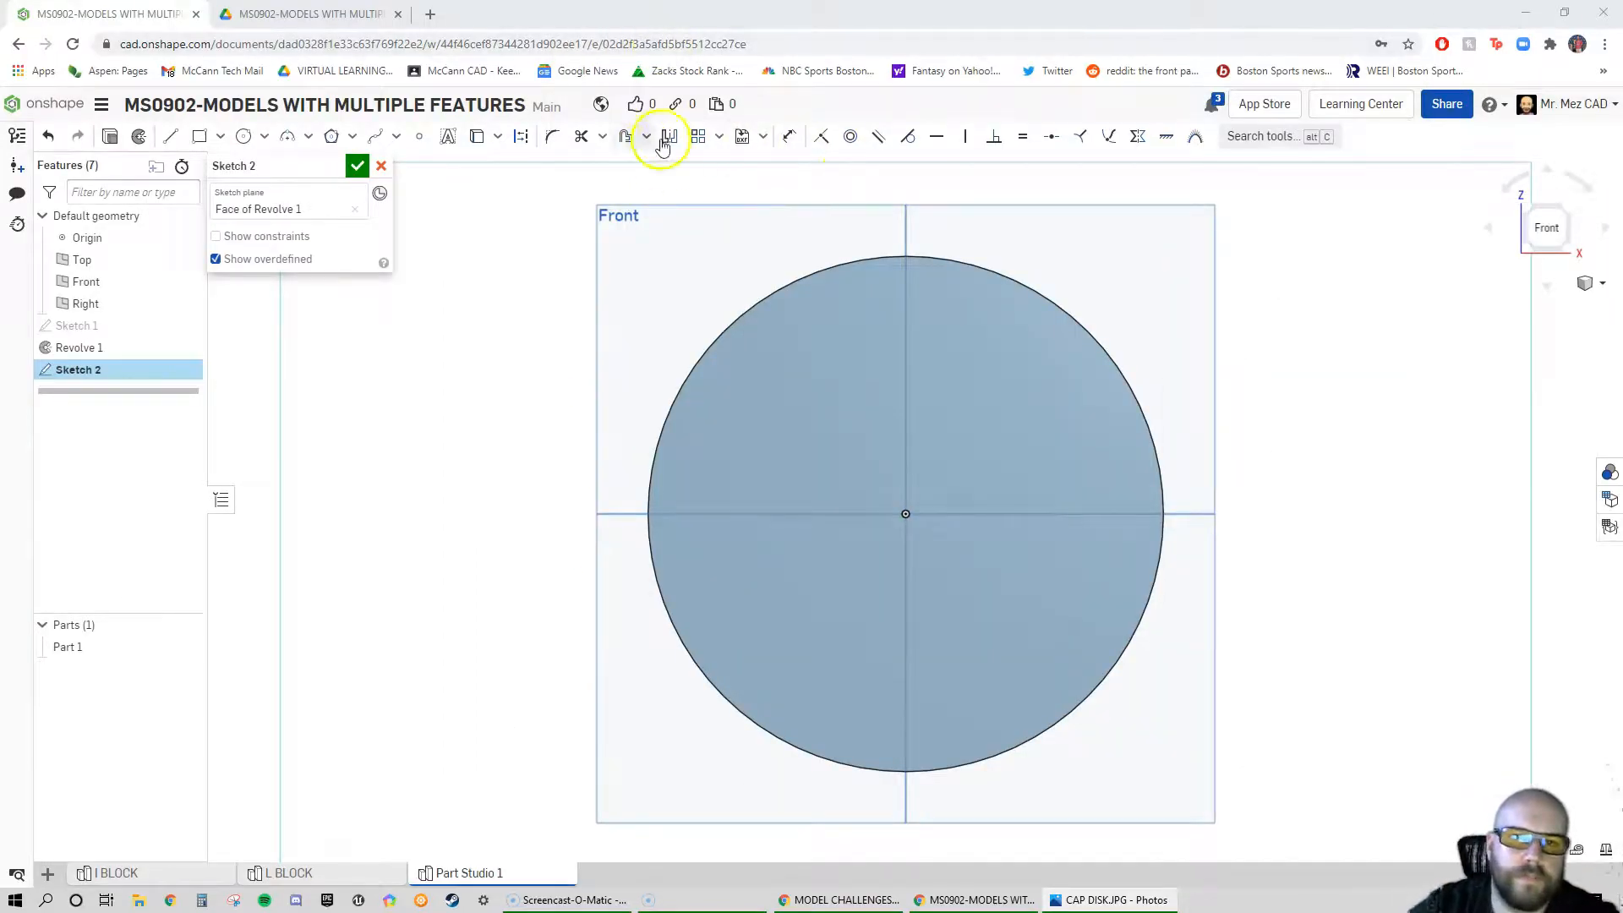
pyautogui.click(520, 136)
pyautogui.click(243, 136)
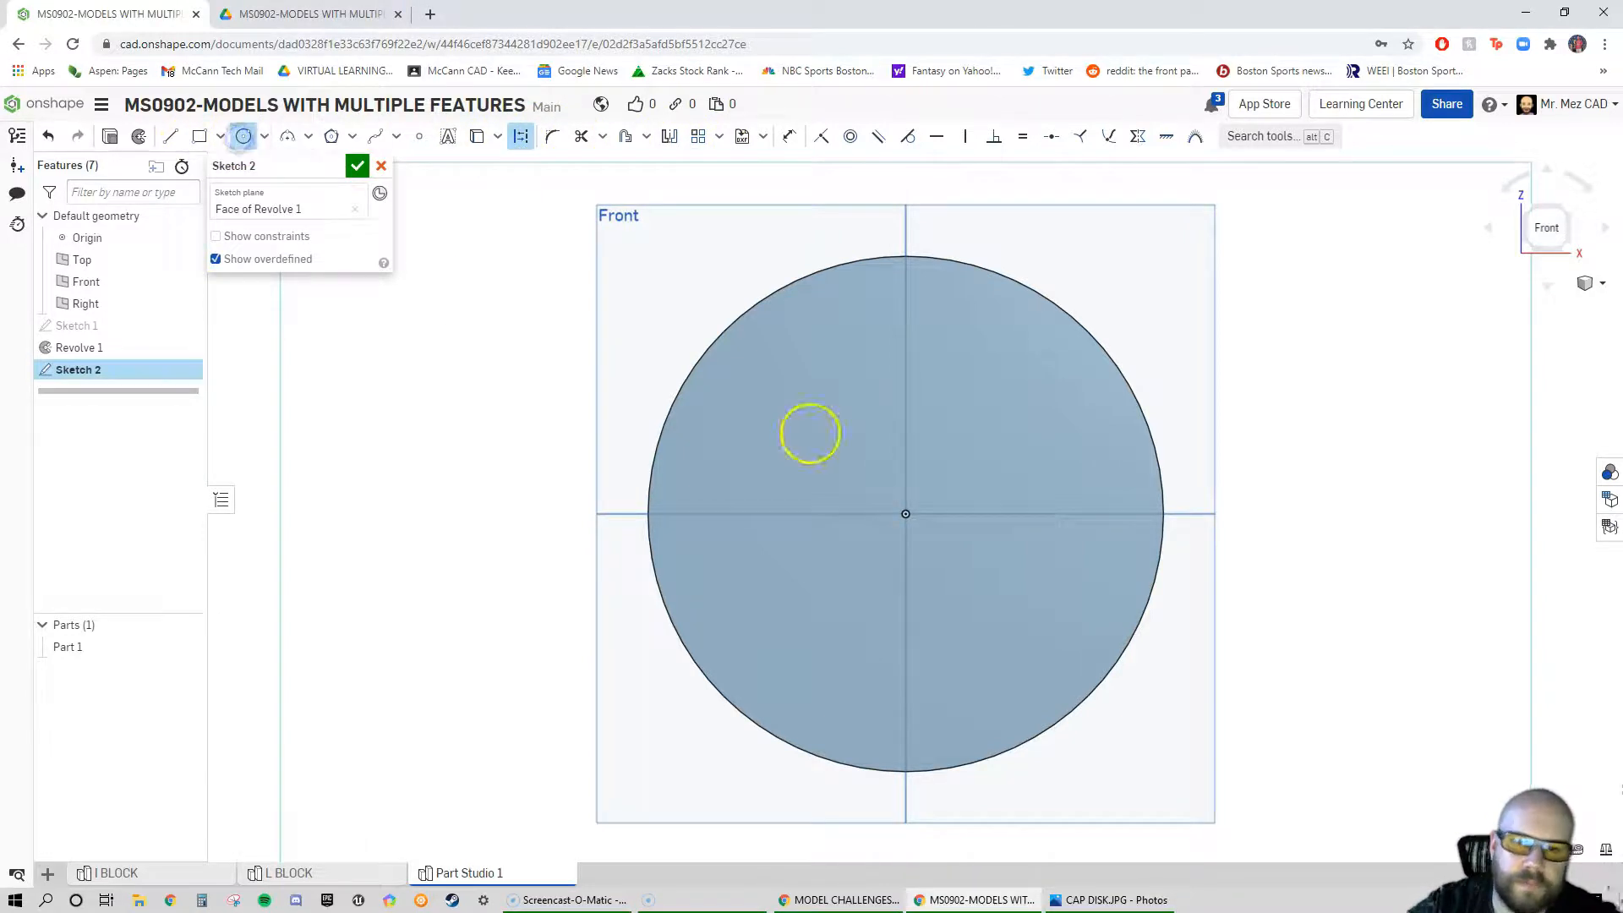
pyautogui.click(907, 516)
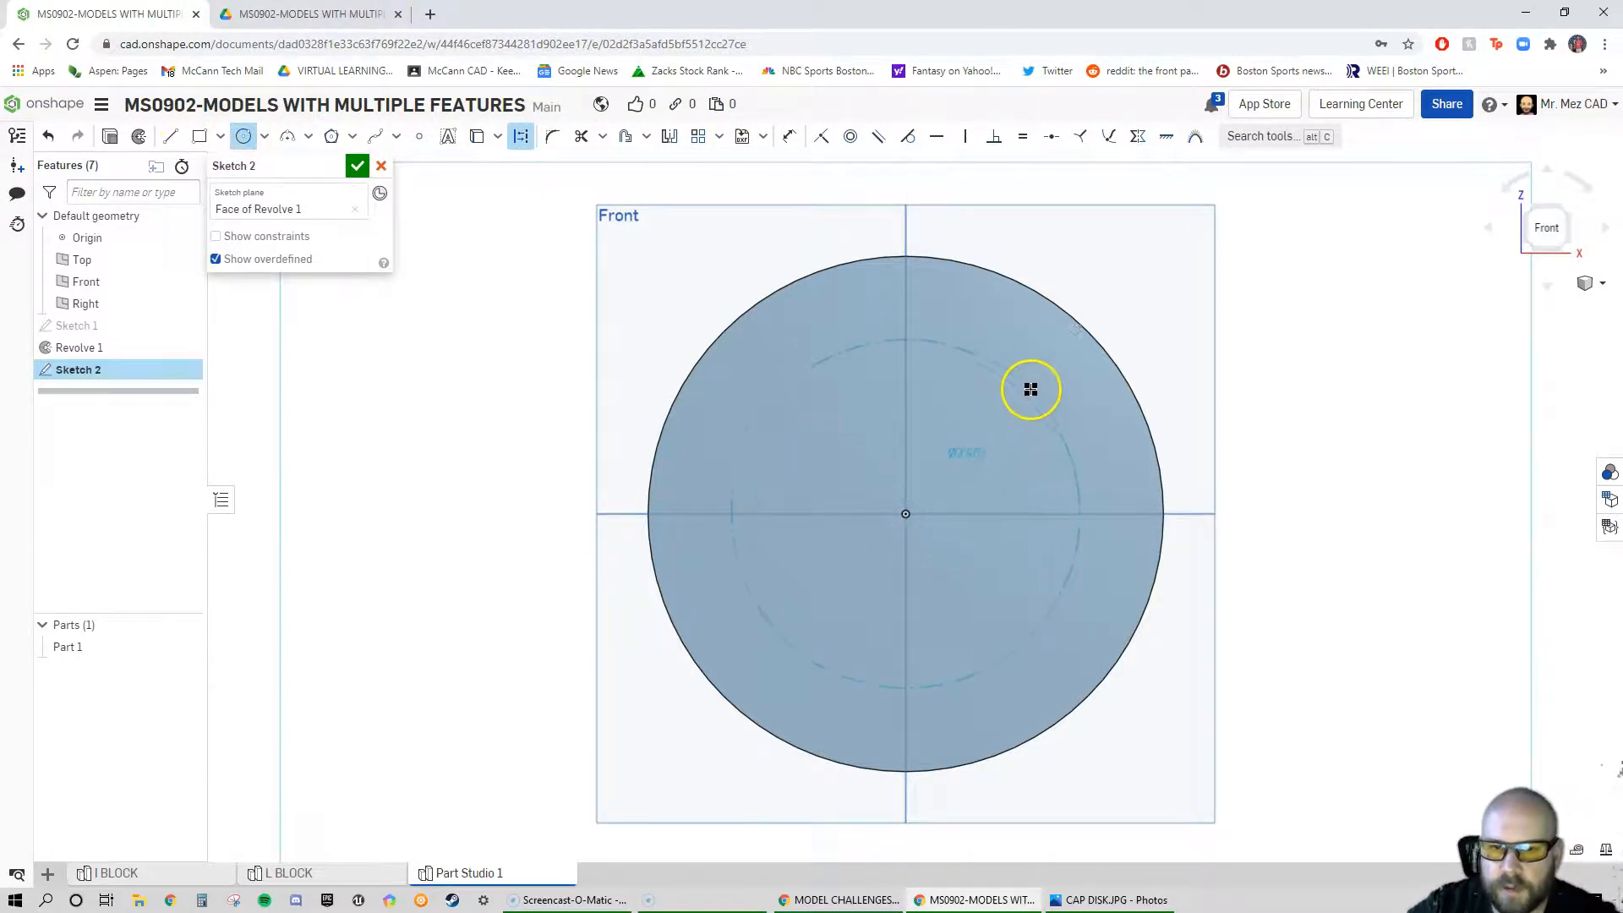
pyautogui.click(1080, 523)
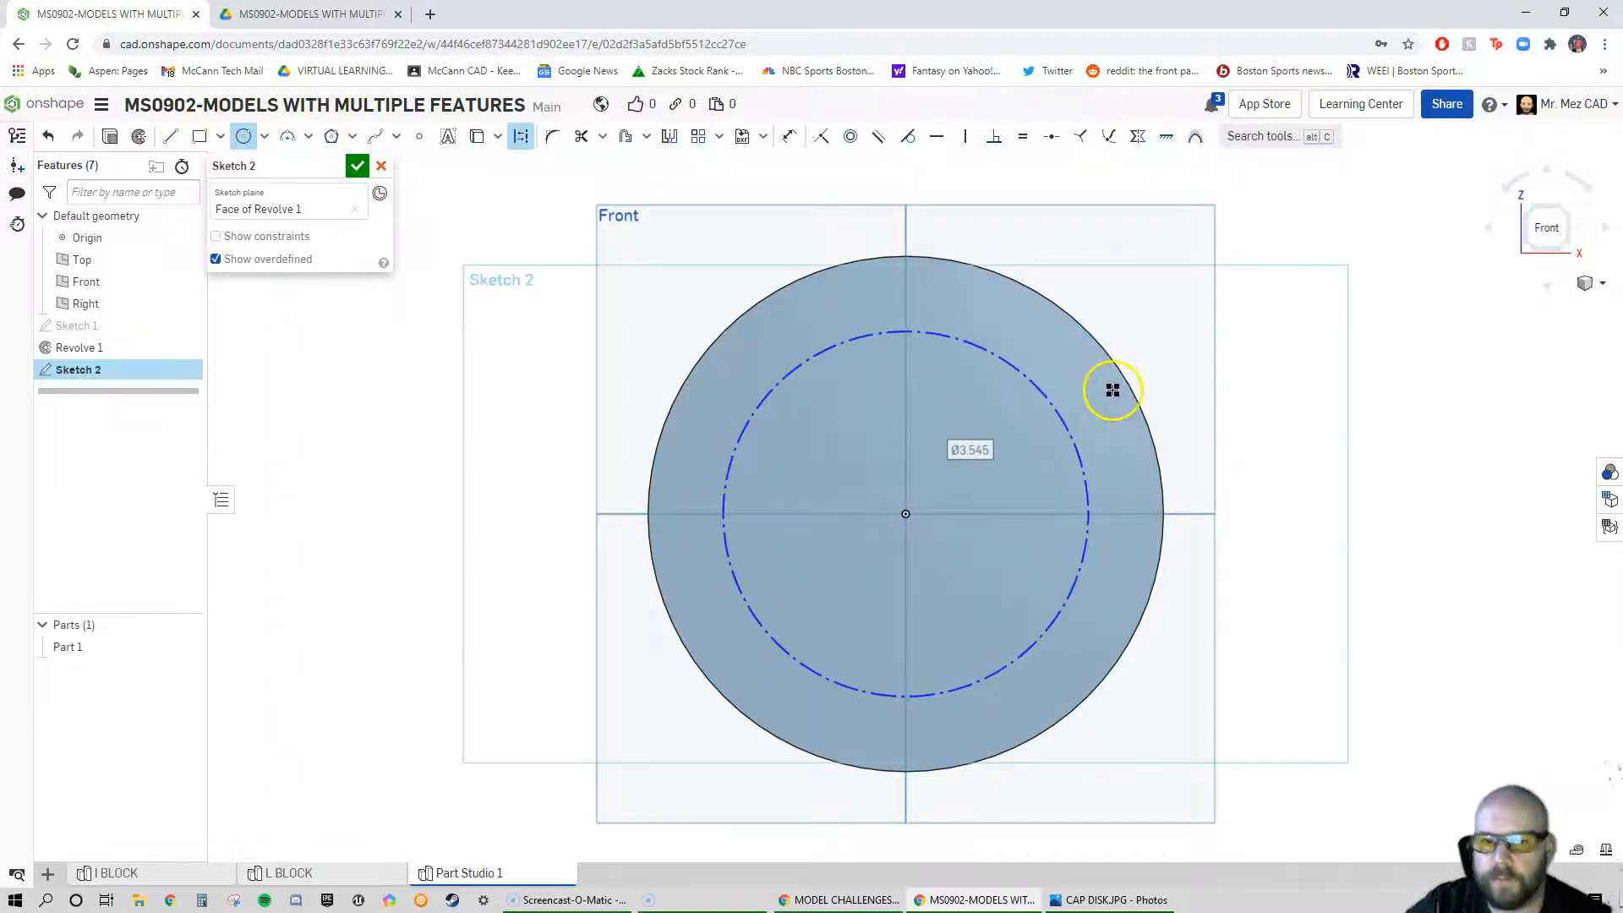
# Dimension the construction circle's diameter at 3 in
pyautogui.press('d')
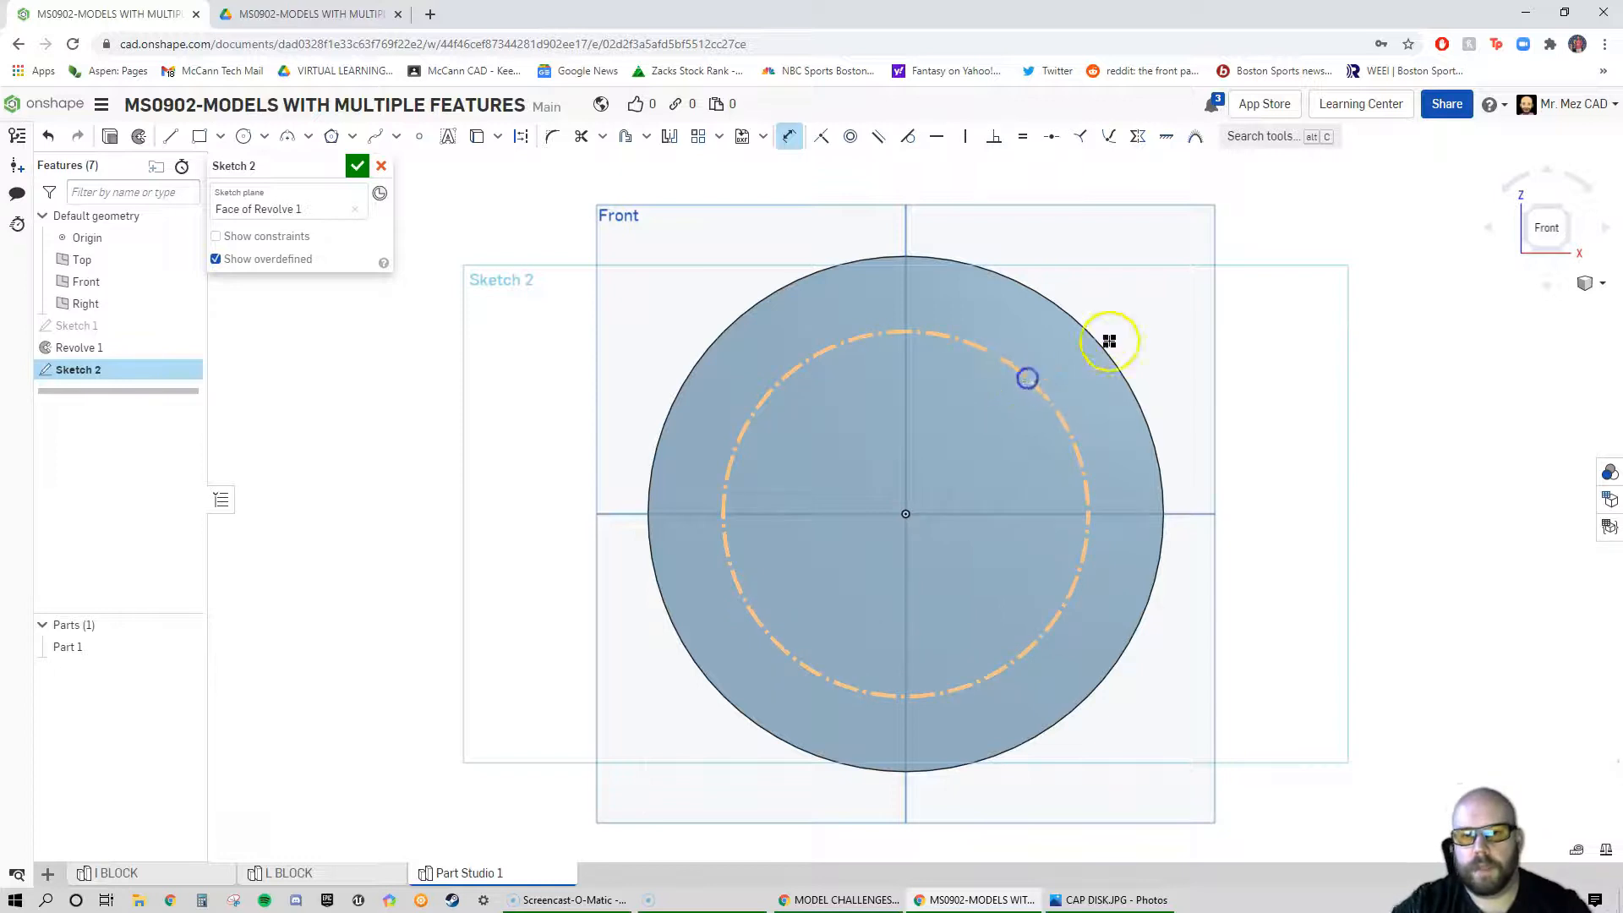
pyautogui.click(1108, 340)
pyautogui.click(1175, 274)
pyautogui.write('3')
pyautogui.press('Return')
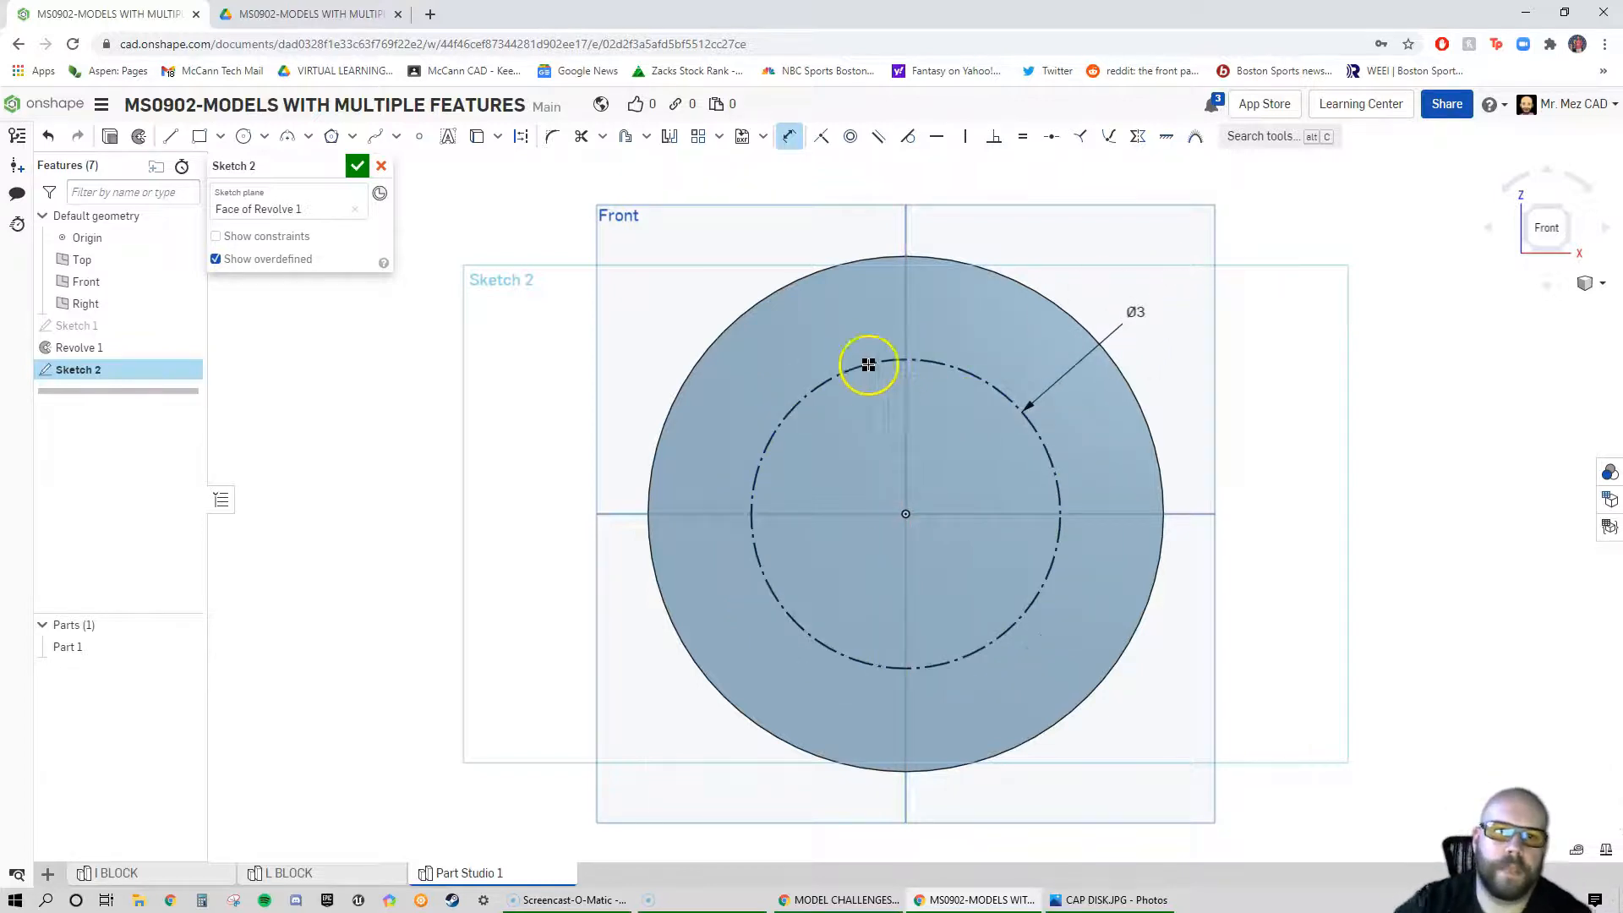
# Place a sketch point at the top quadrant of the construction circle, directly above the origin, and finish the sketch
pyautogui.click(420, 139)
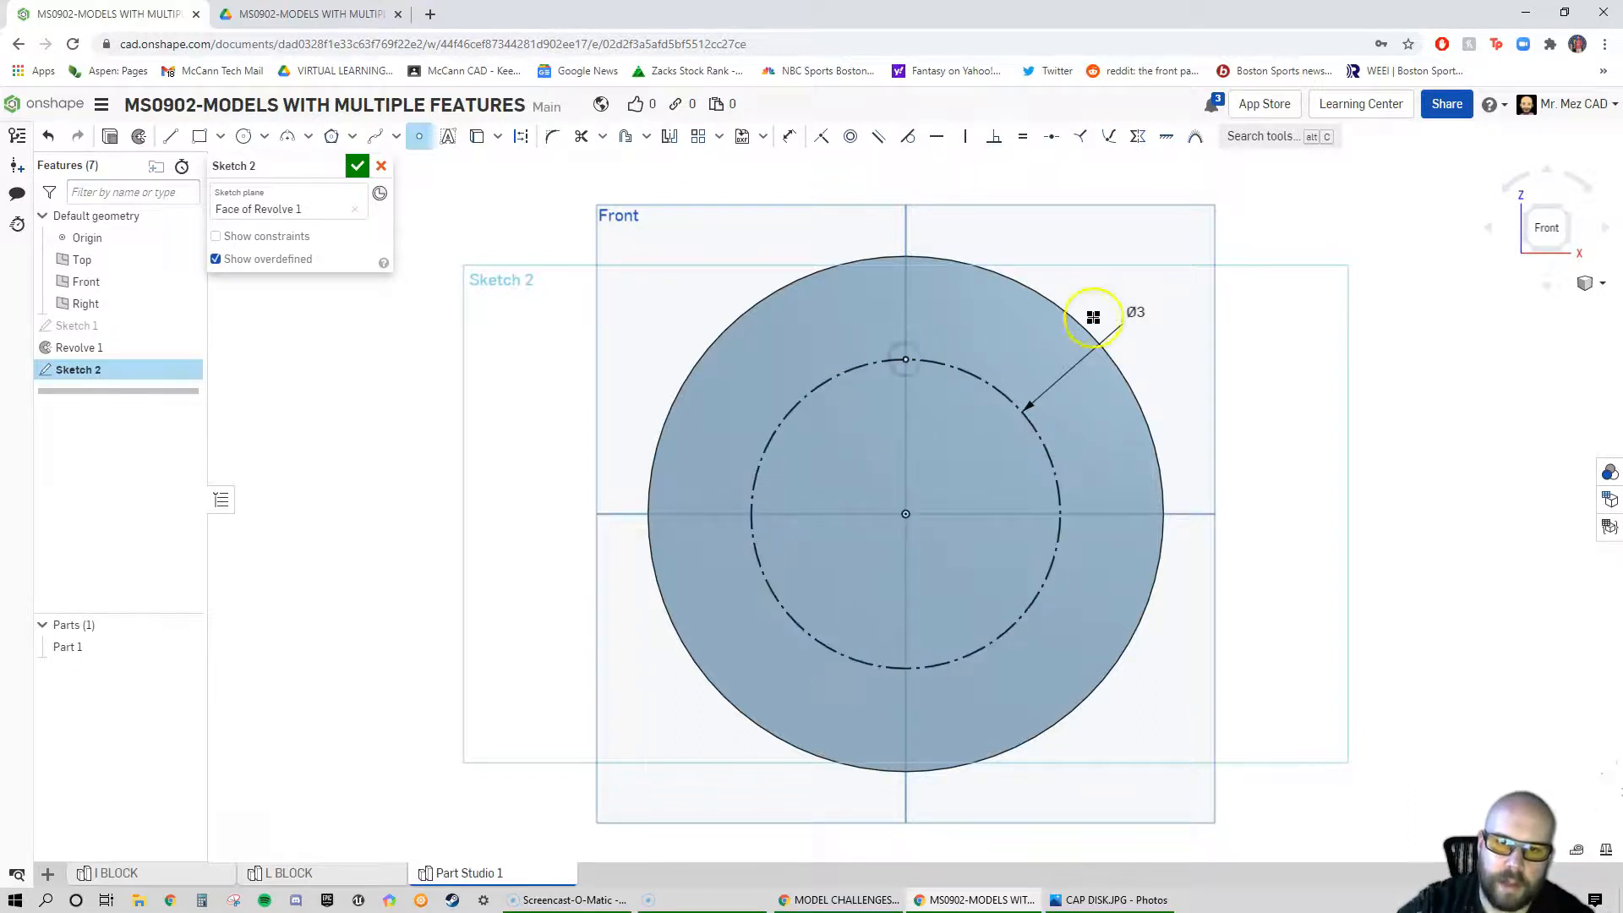
pyautogui.click(905, 360)
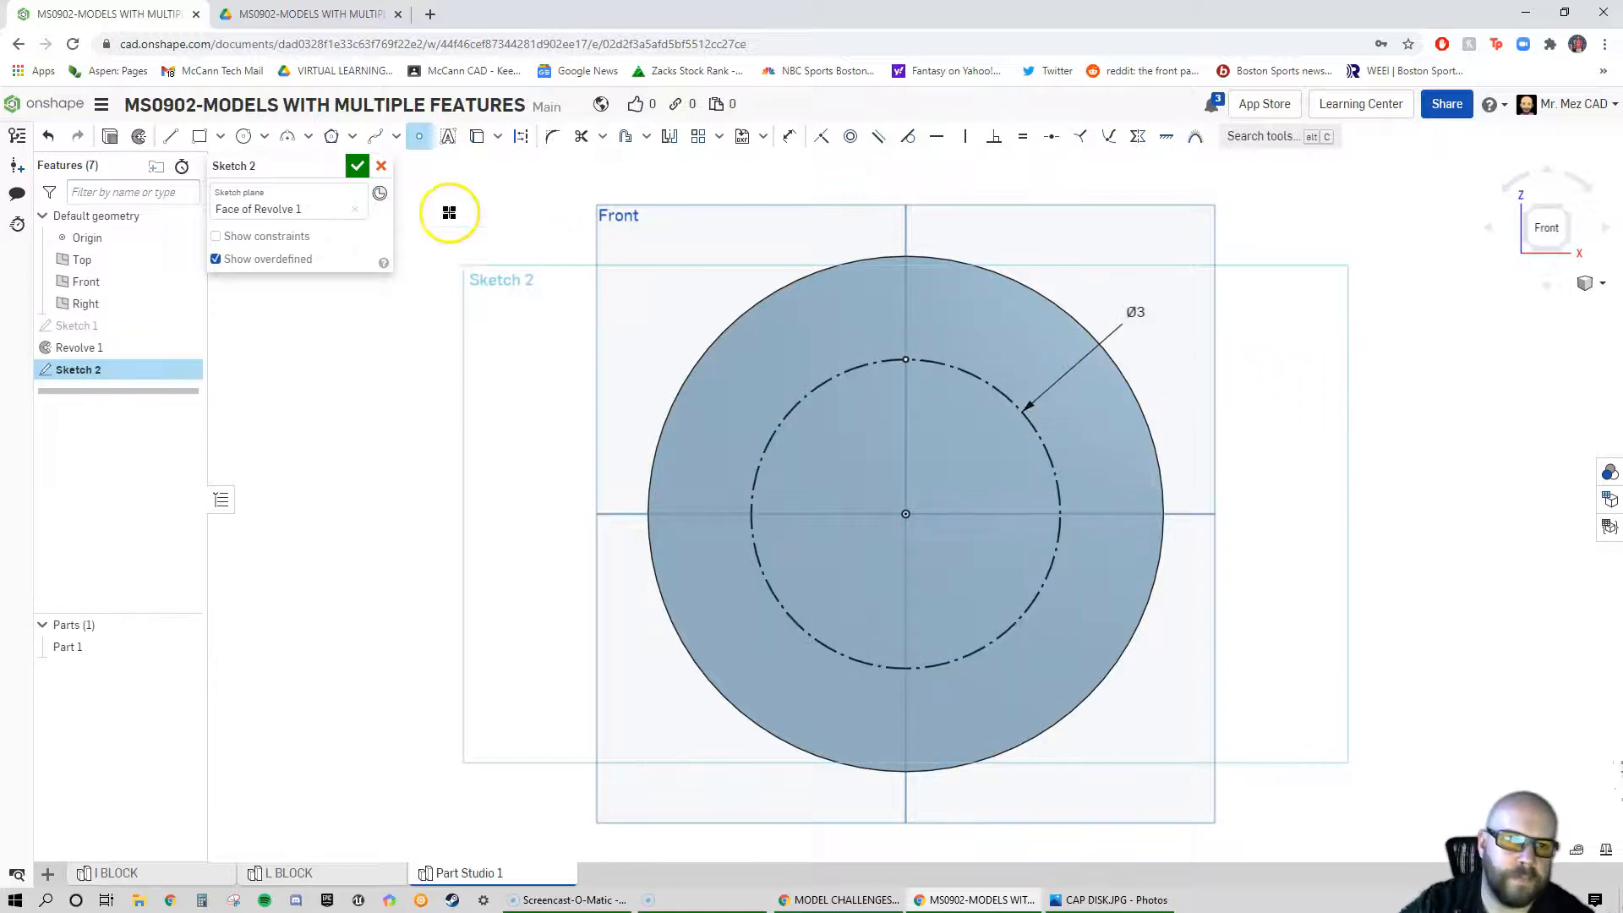
pyautogui.click(356, 167)
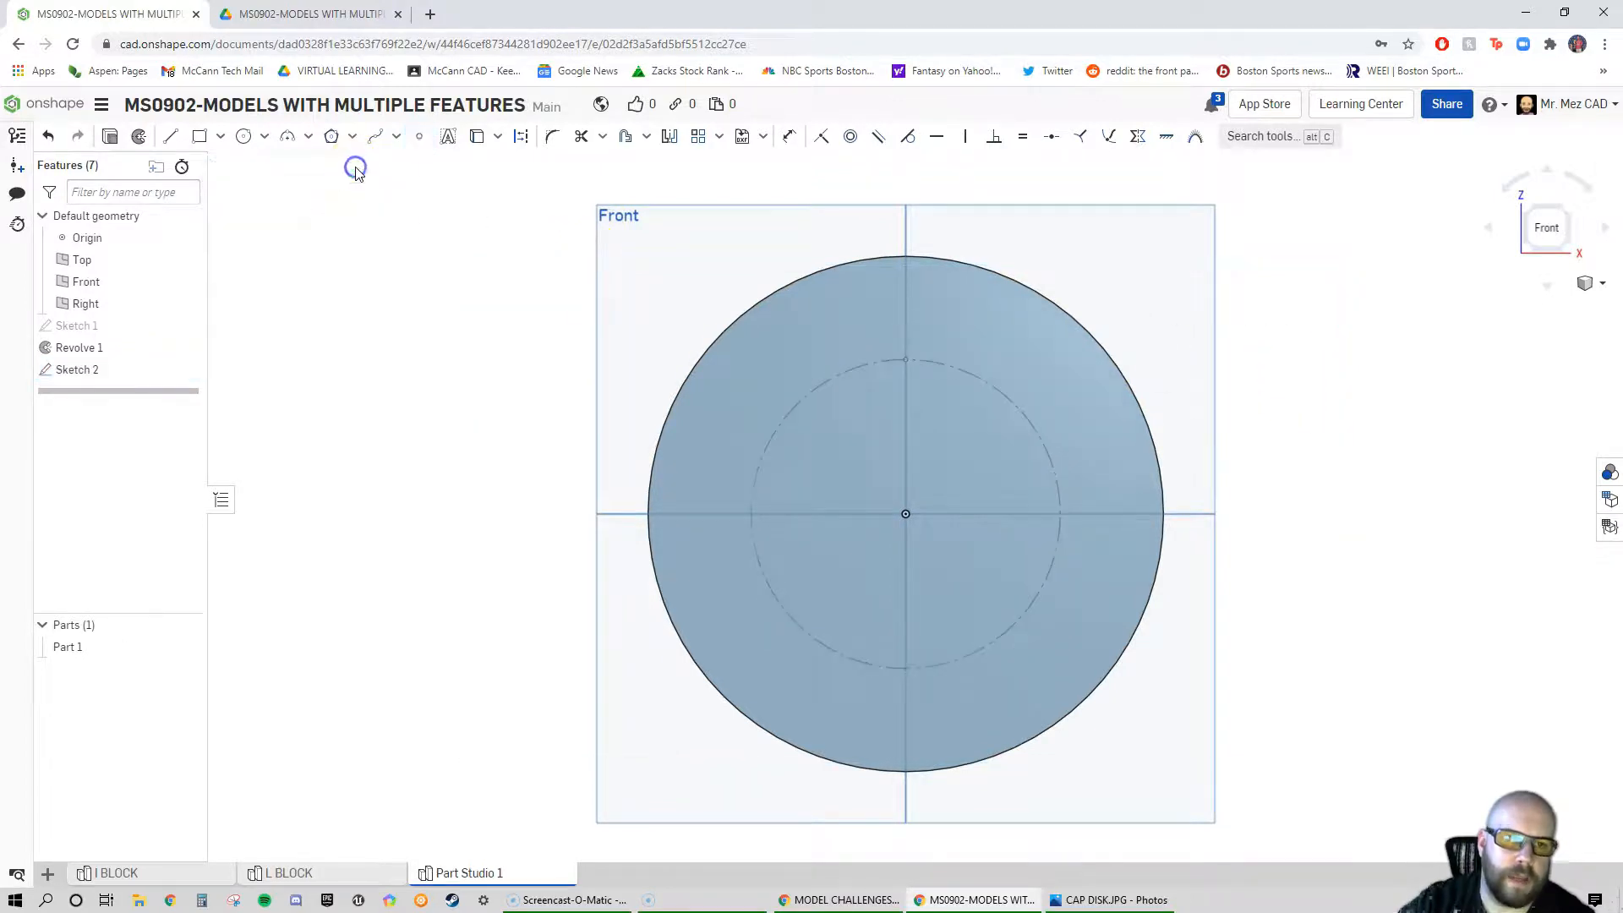
# Start a Hole feature on the disk and place it at the sketch point on the bolt circle
pyautogui.moveTo(871, 338)
pyautogui.mouseDown(button='right')
pyautogui.moveTo(801, 346)
pyautogui.moveTo(808, 391)
pyautogui.mouseUp(button='right')
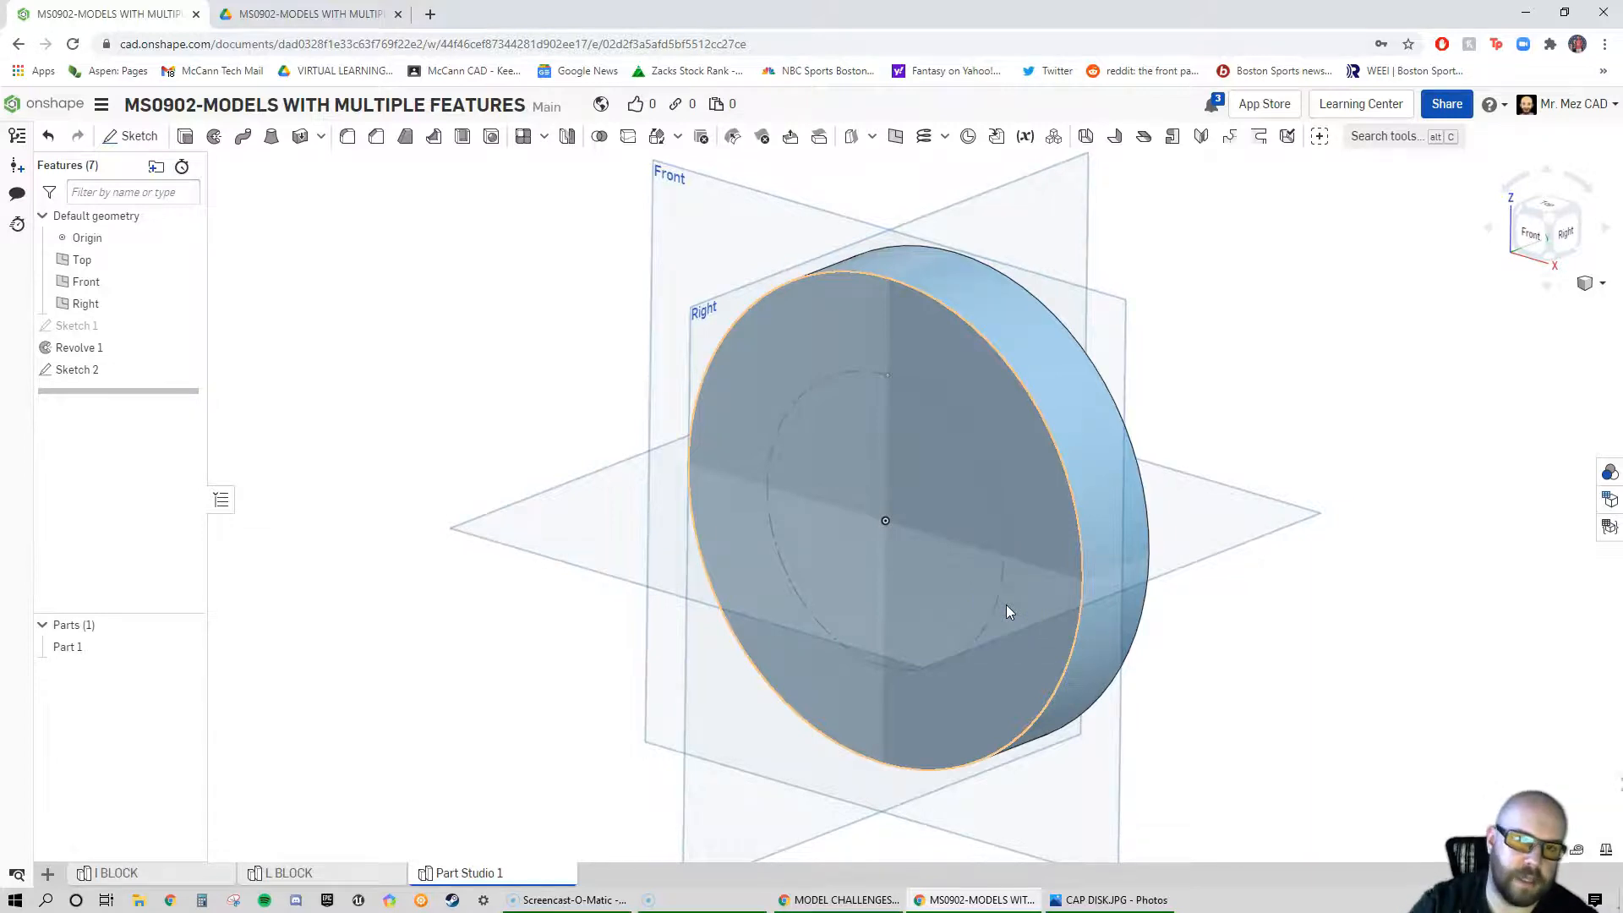
pyautogui.click(490, 139)
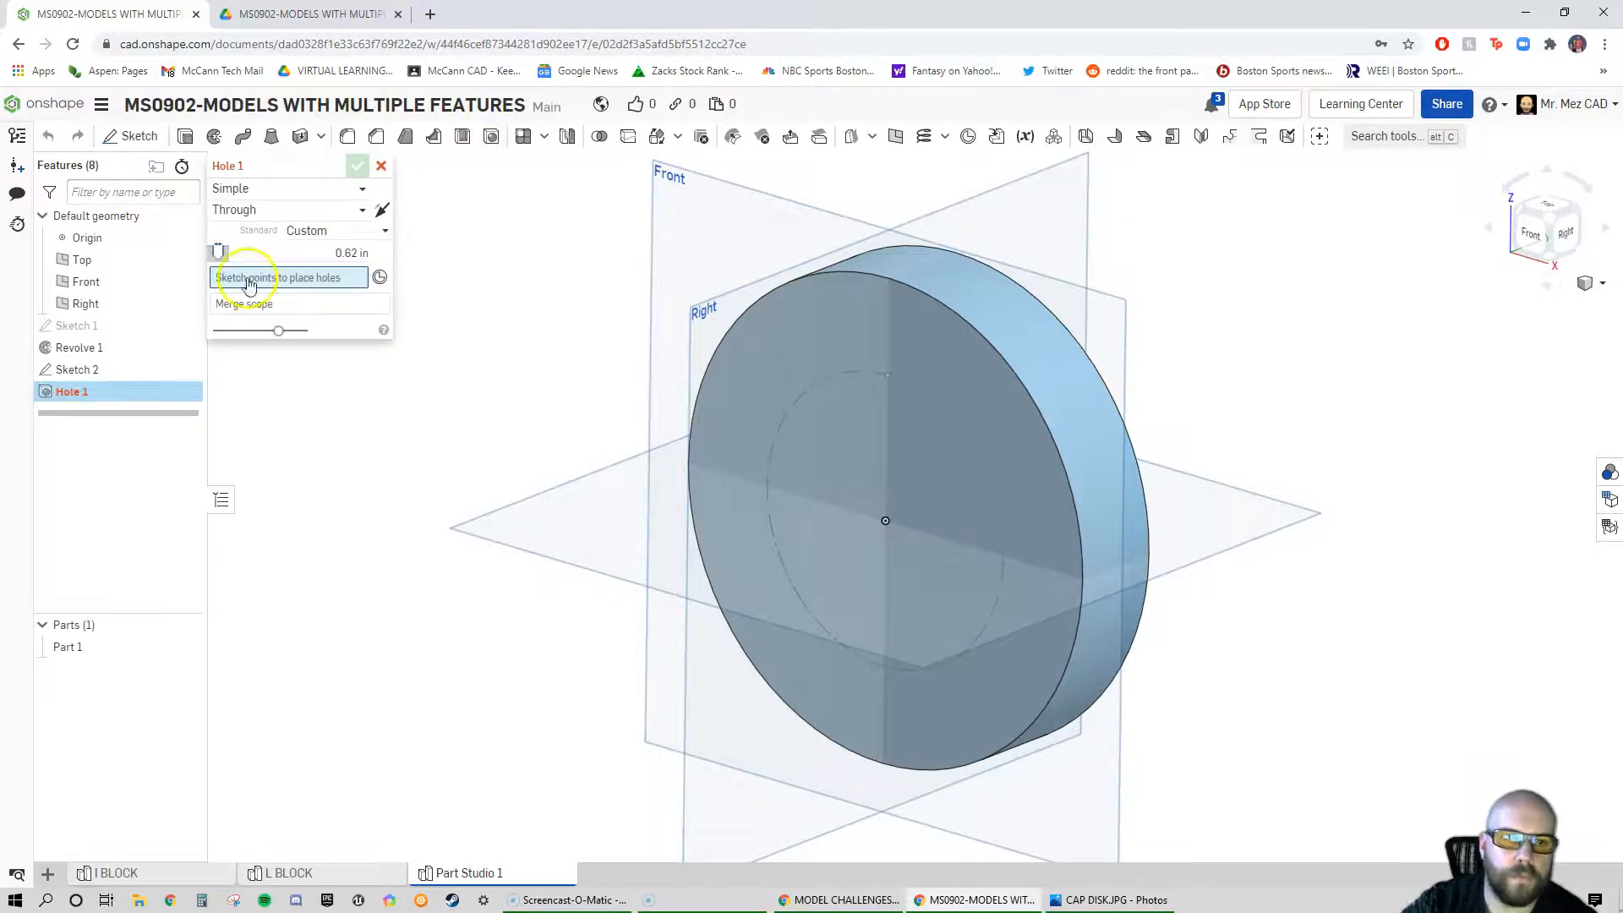
pyautogui.click(95, 379)
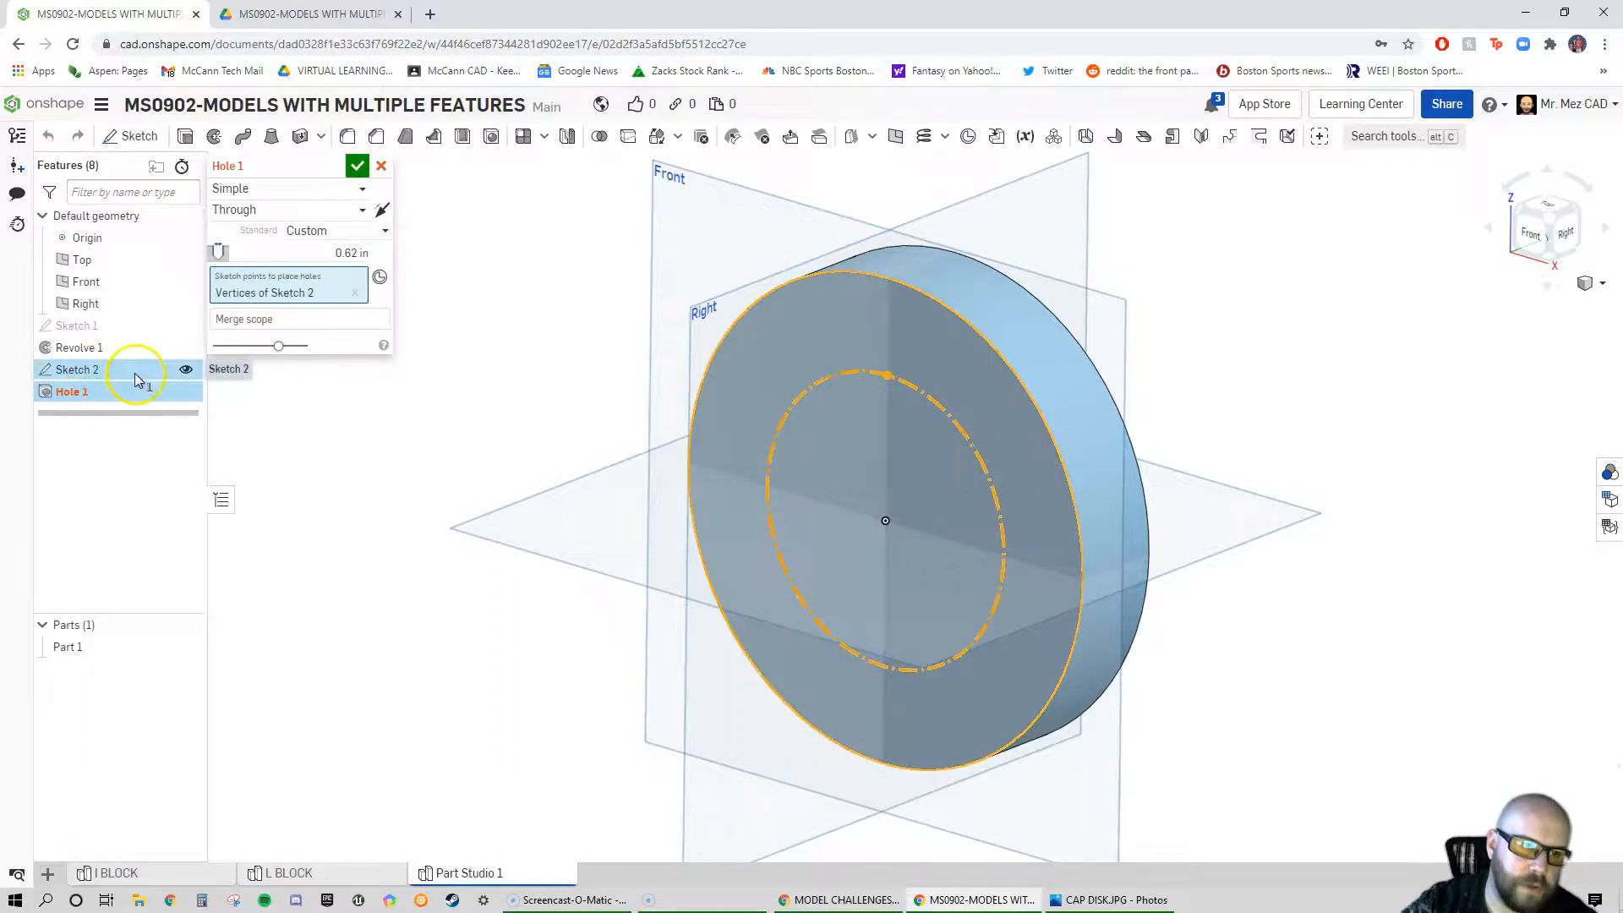
pyautogui.moveTo(731, 398); pyautogui.dragTo(961, 403, button='right')
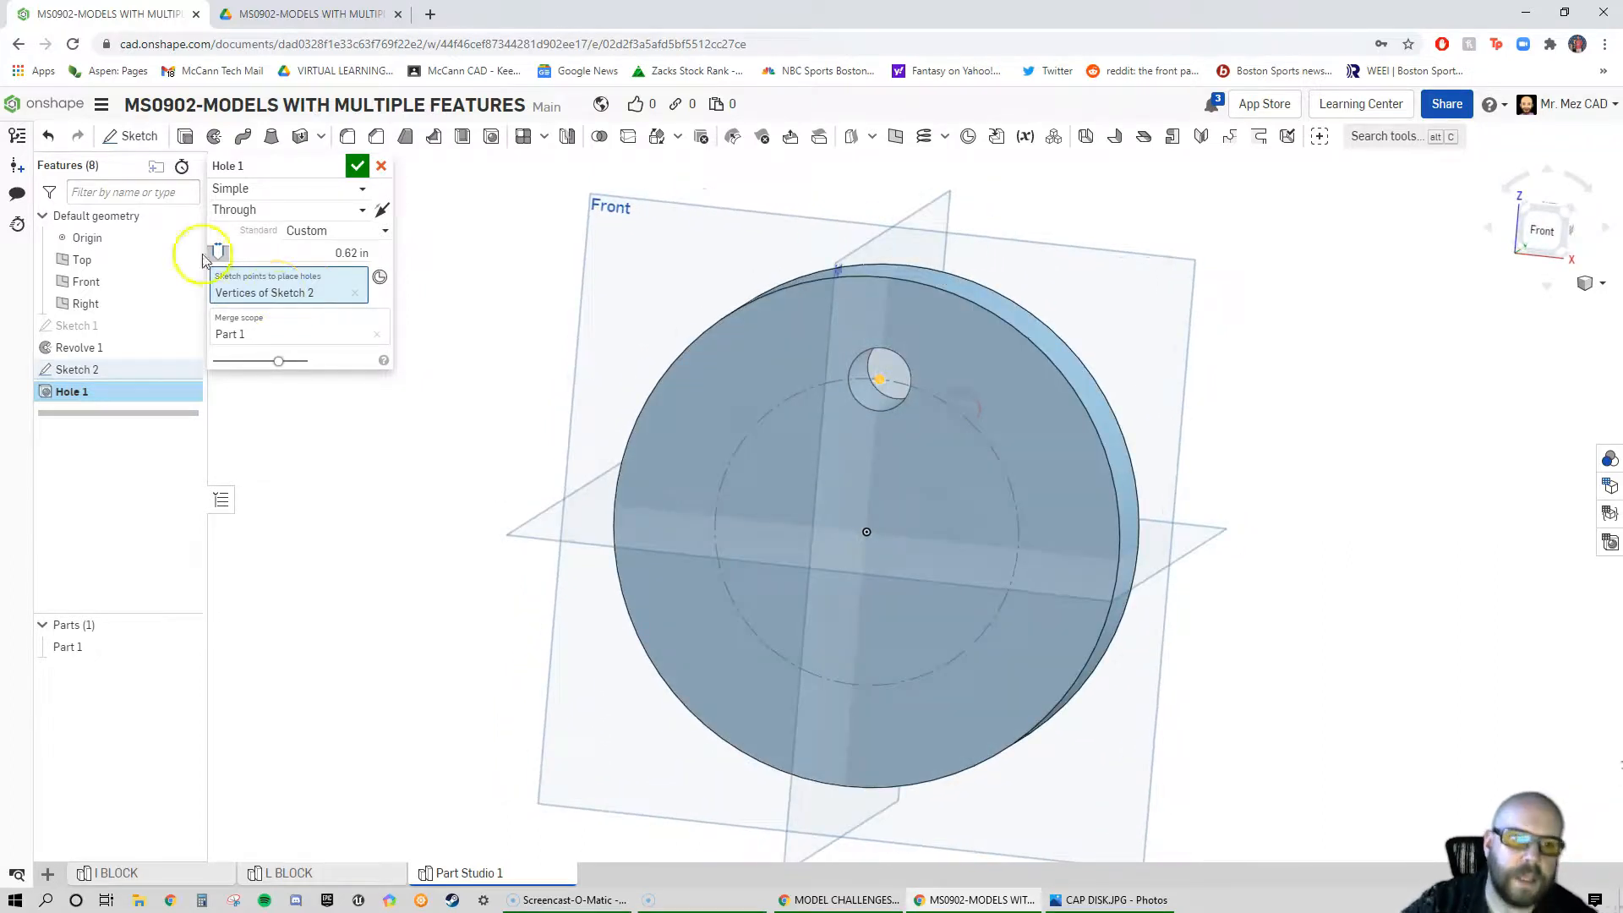
# Try the counterbore and countersink styles on the hole and return it to the simple style
pyautogui.click(284, 188)
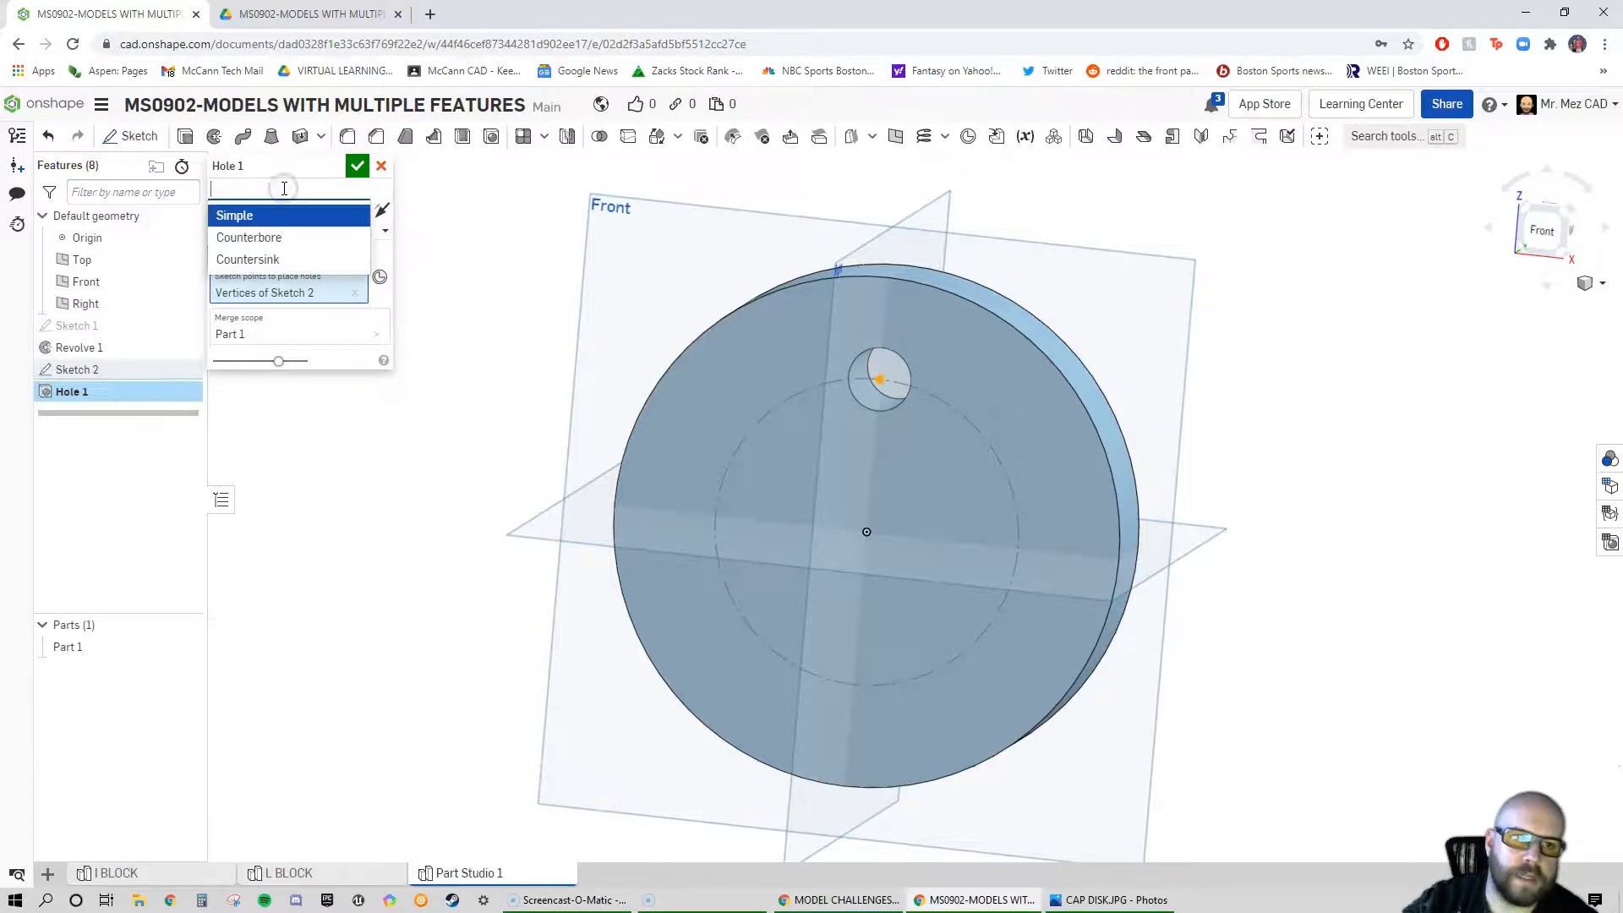
pyautogui.click(267, 237)
pyautogui.moveTo(841, 393); pyautogui.dragTo(796, 424, button='right')
pyautogui.click(297, 195)
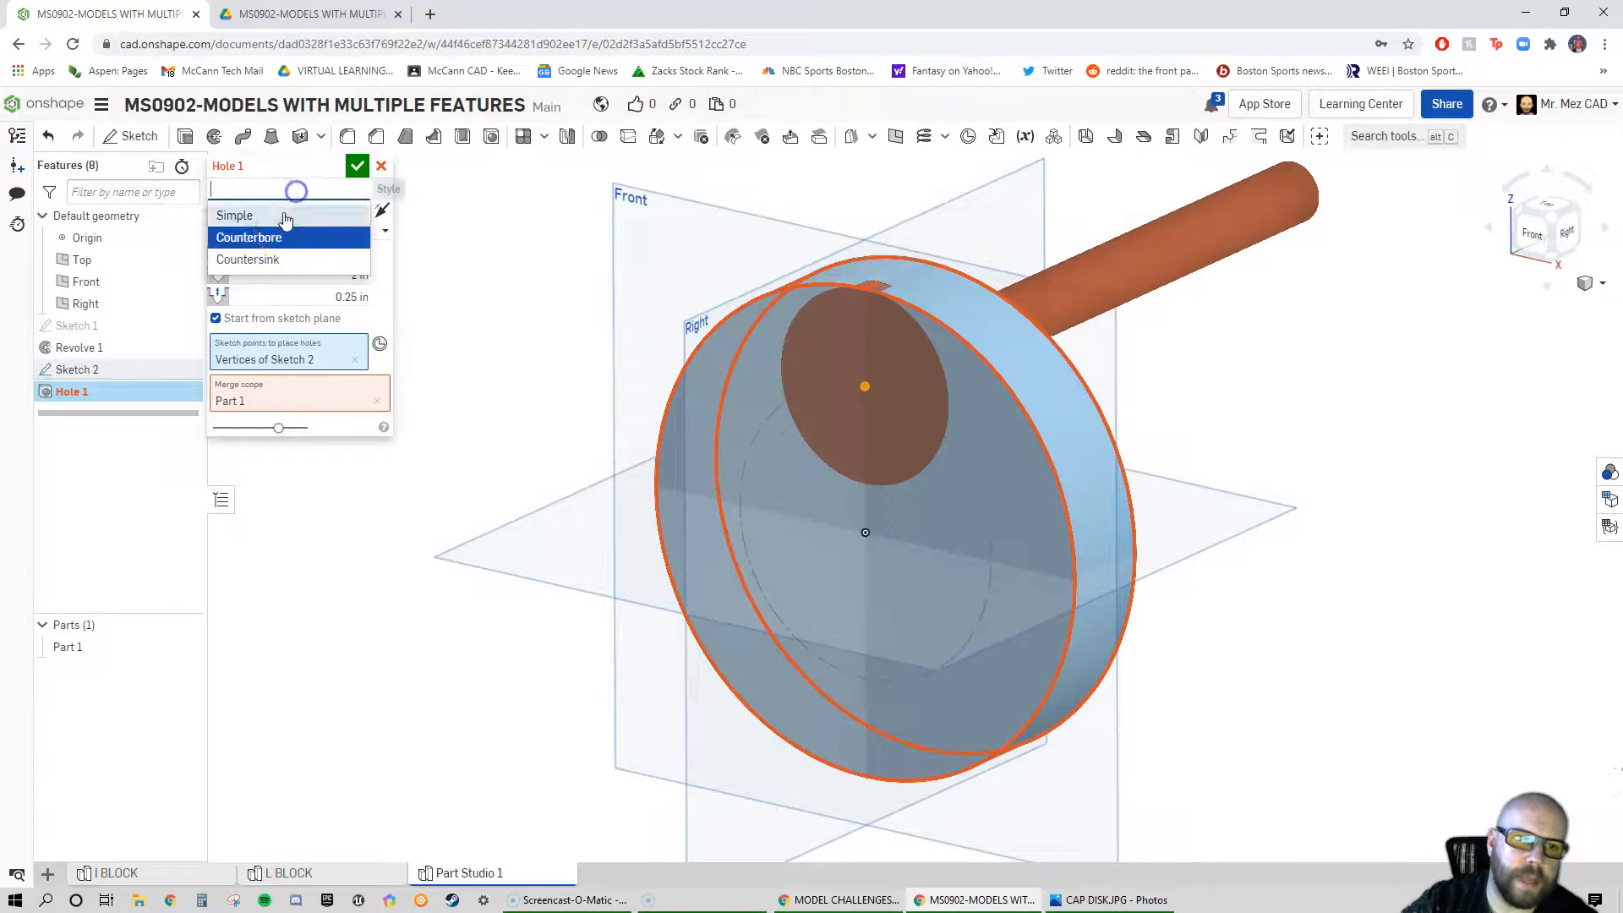
pyautogui.click(269, 259)
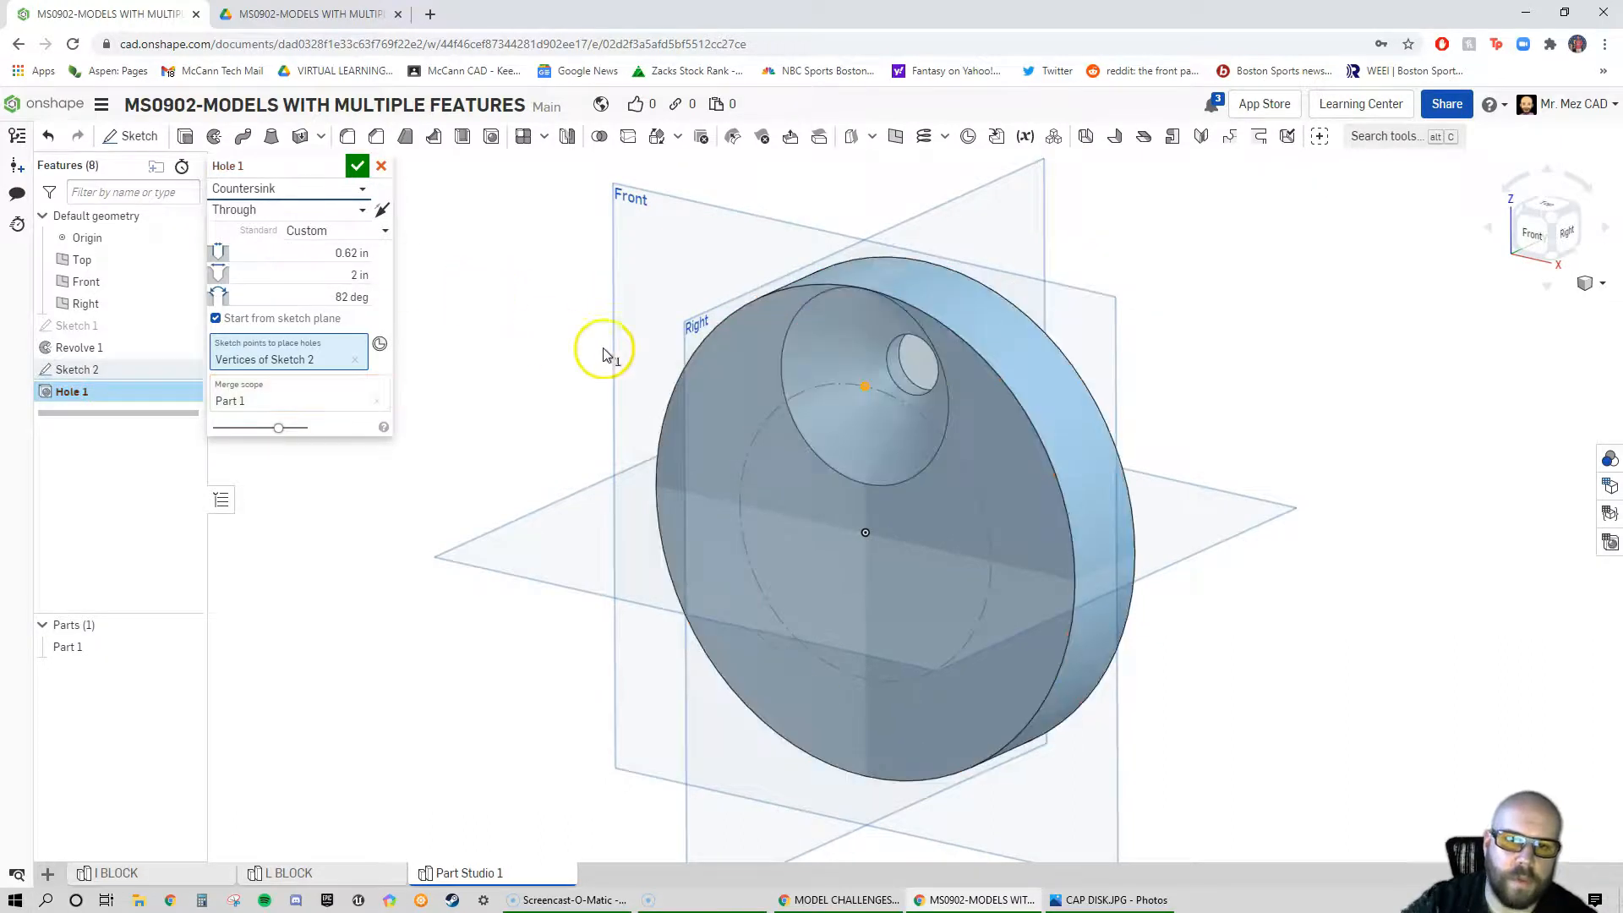
pyautogui.click(287, 195)
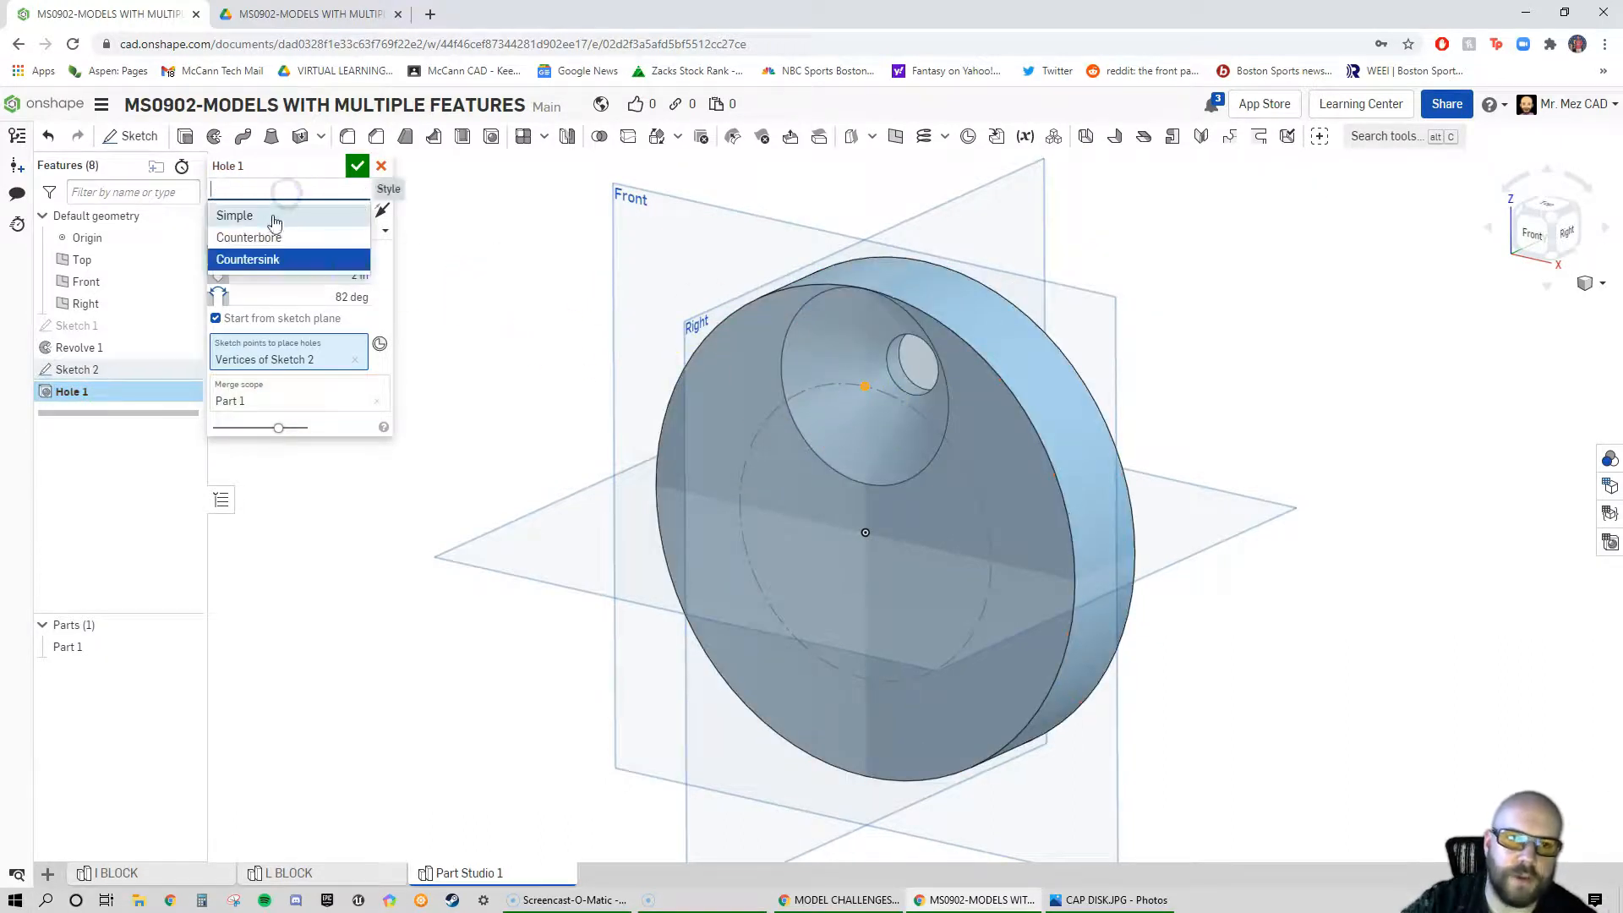
pyautogui.click(271, 216)
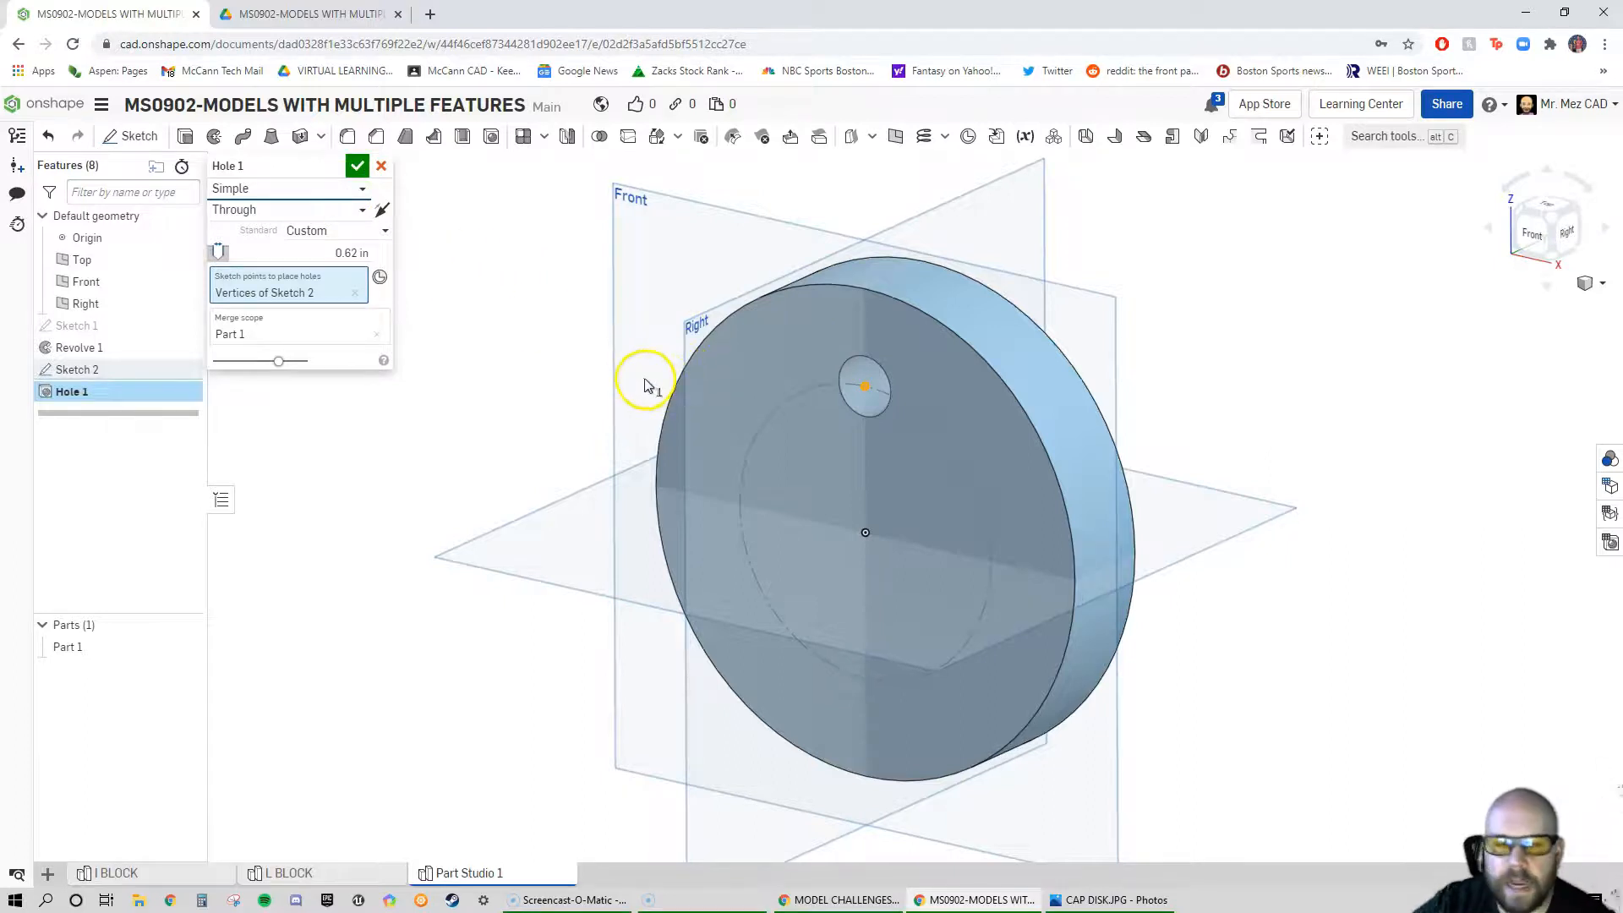
# Make the hole a through hole with a 0.62 in diameter and accept it
pyautogui.click(313, 211)
pyautogui.click(269, 239)
pyautogui.click(352, 253)
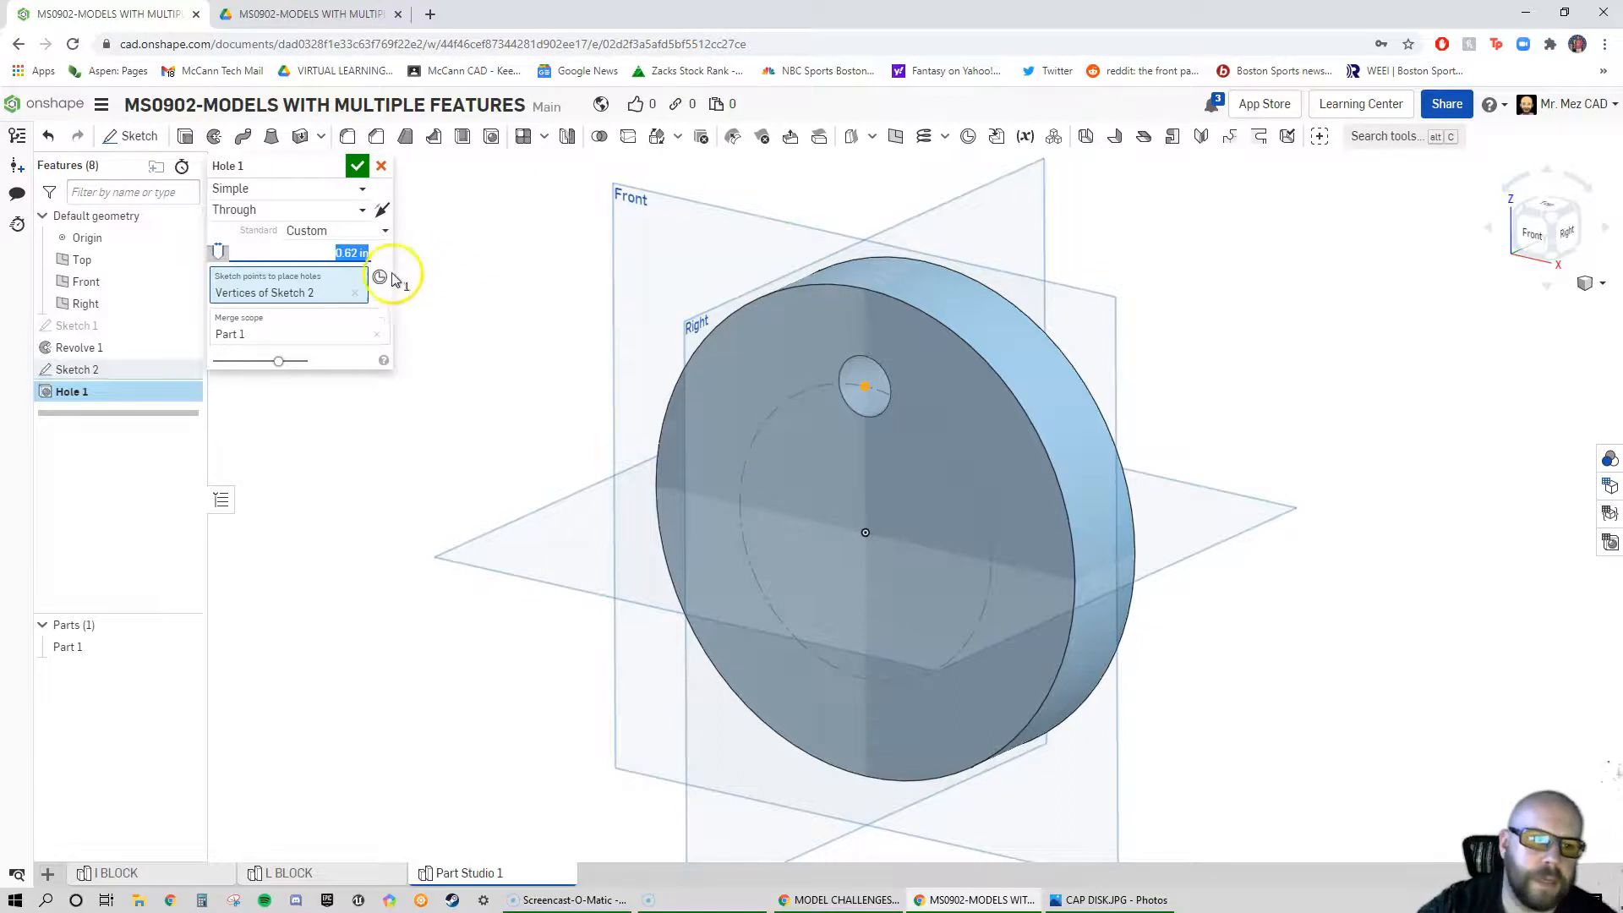
pyautogui.click(358, 167)
pyautogui.moveTo(934, 412); pyautogui.dragTo(949, 438, button='right')
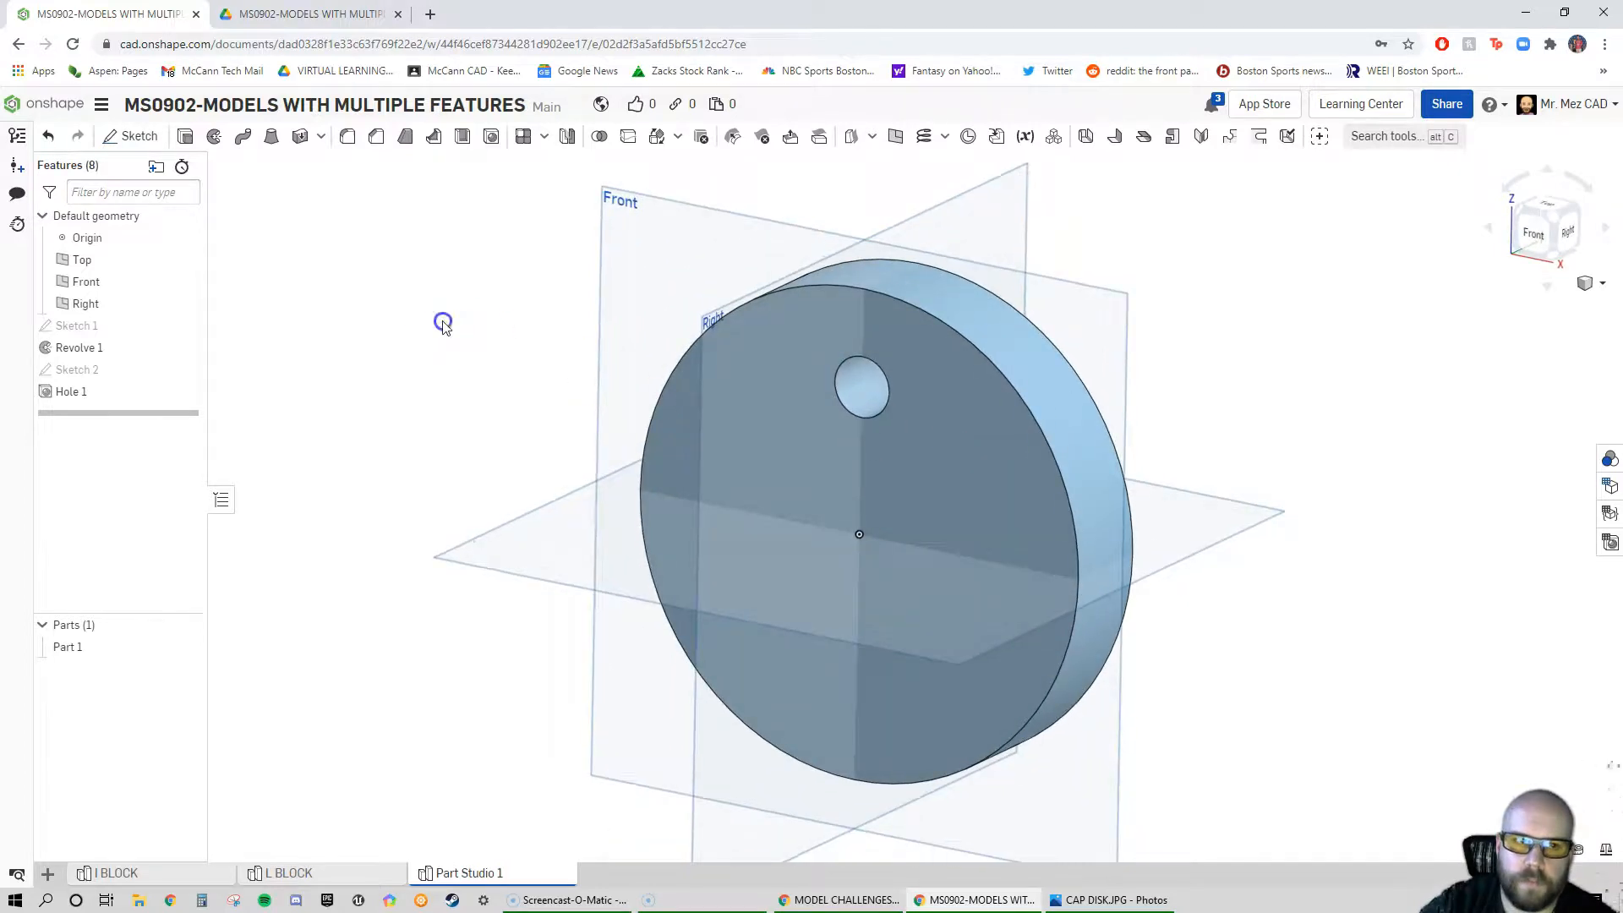
# Start a circular pattern as a feature pattern with Hole 1 as the feature to pattern
pyautogui.click(545, 142)
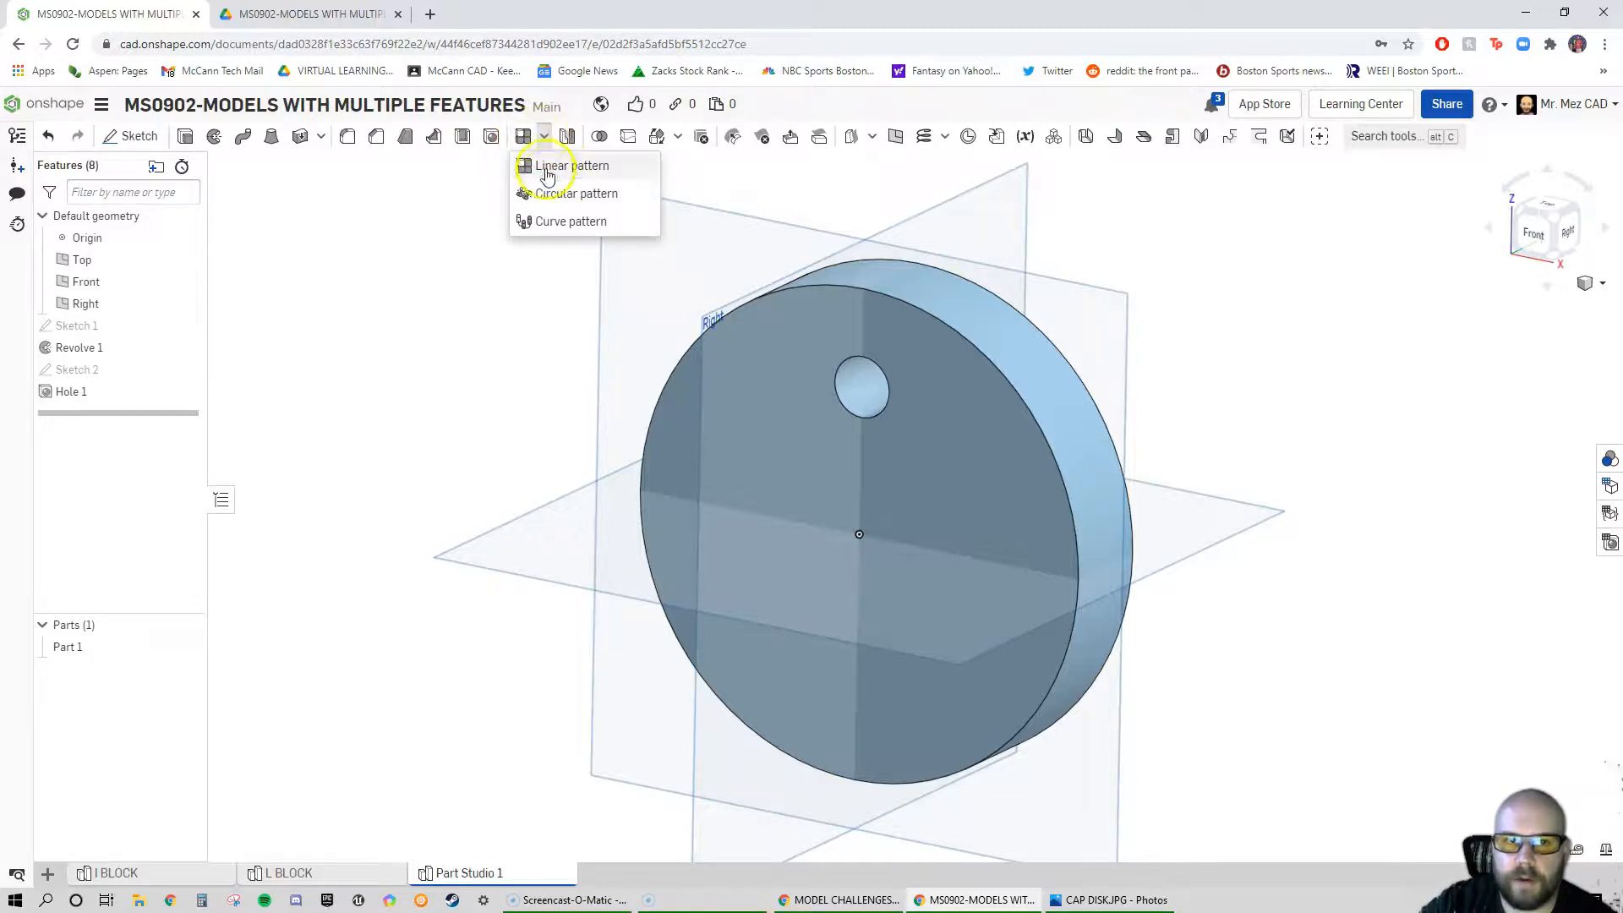
pyautogui.click(560, 196)
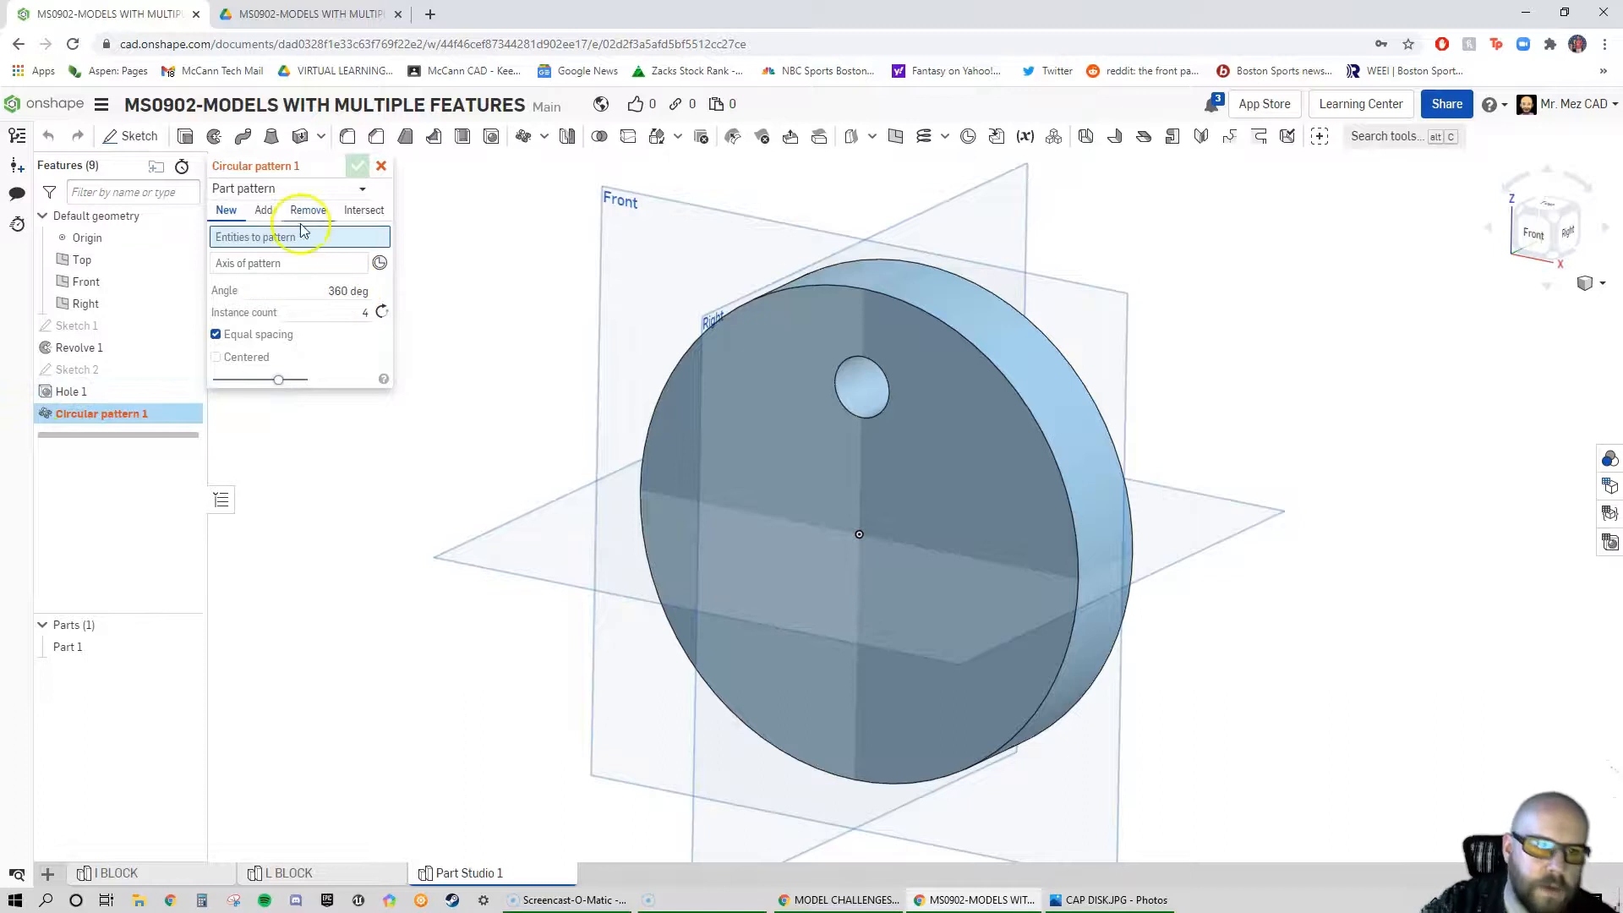
pyautogui.click(264, 191)
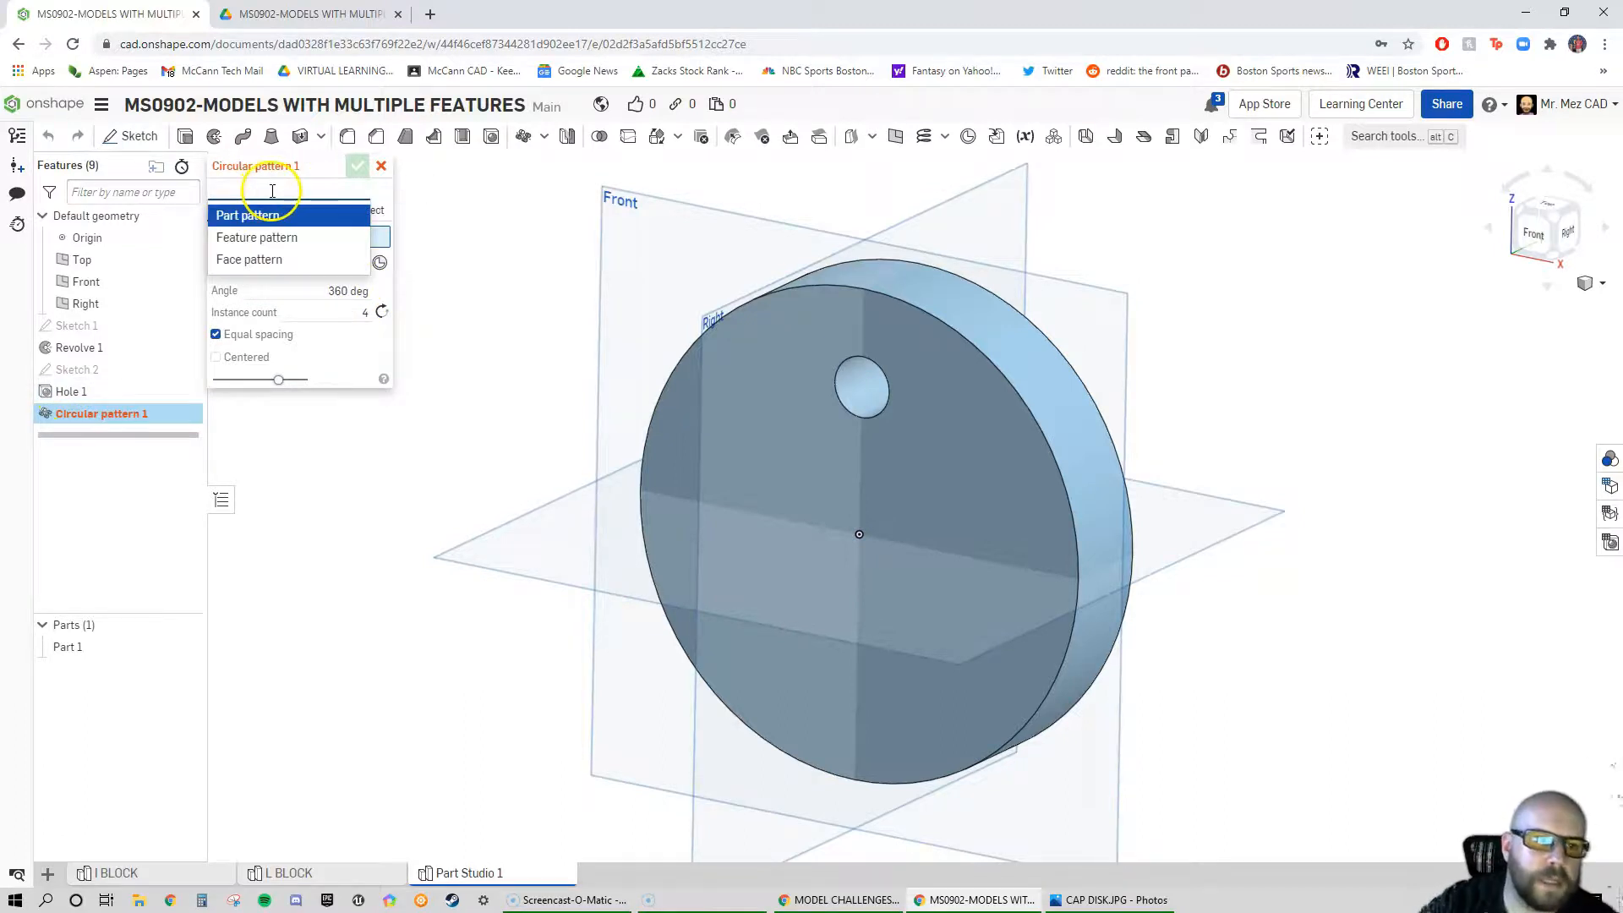
pyautogui.click(256, 241)
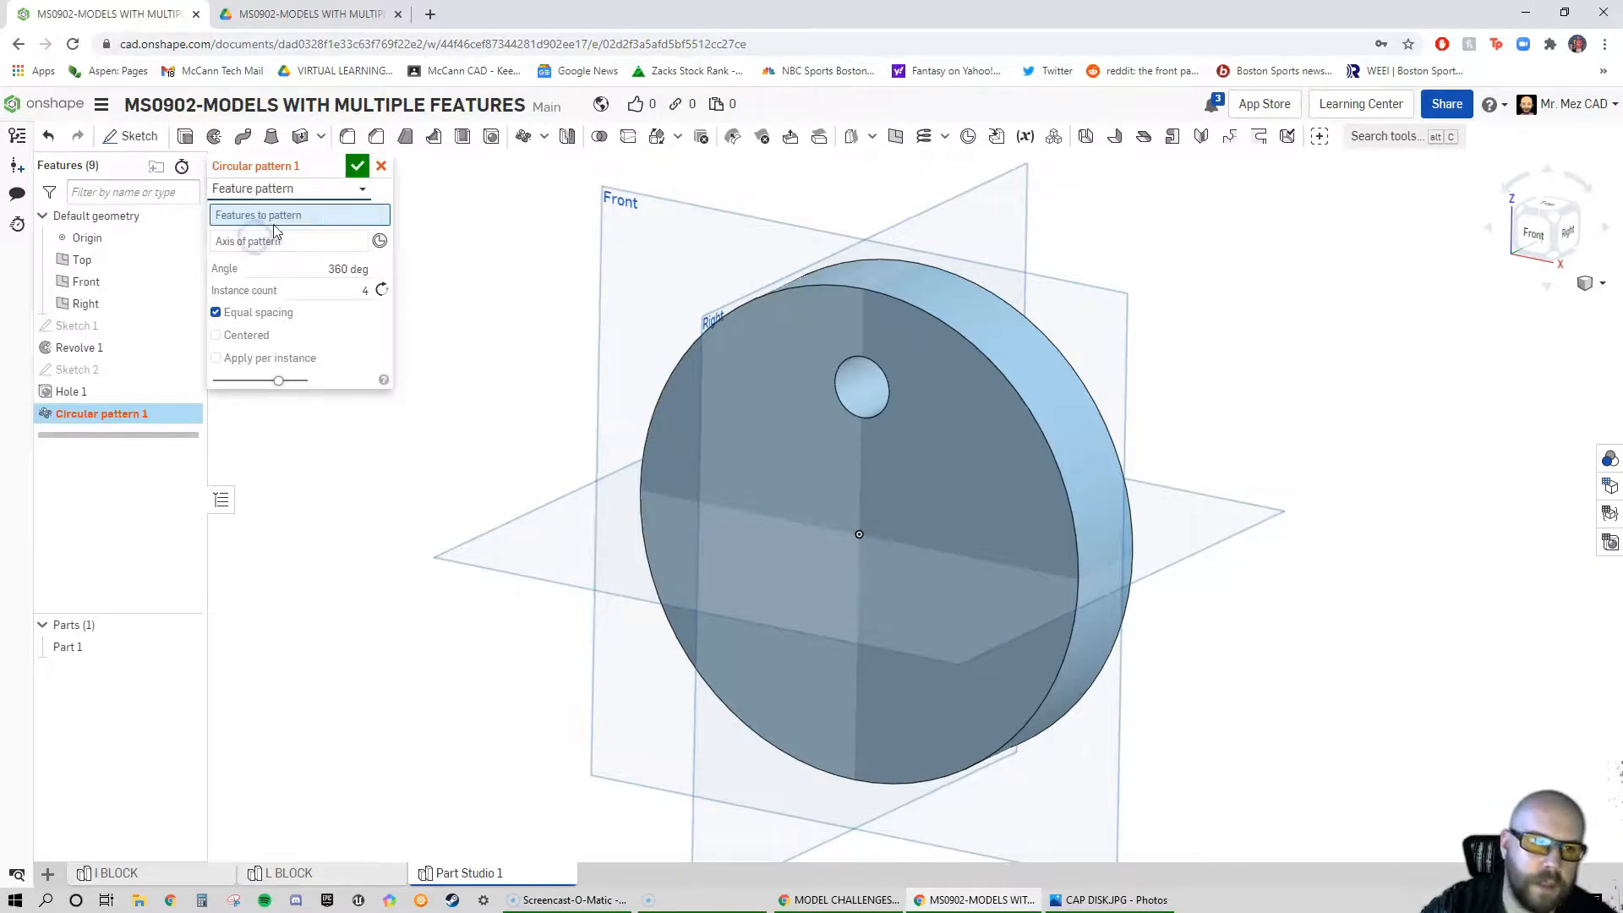
pyautogui.click(75, 394)
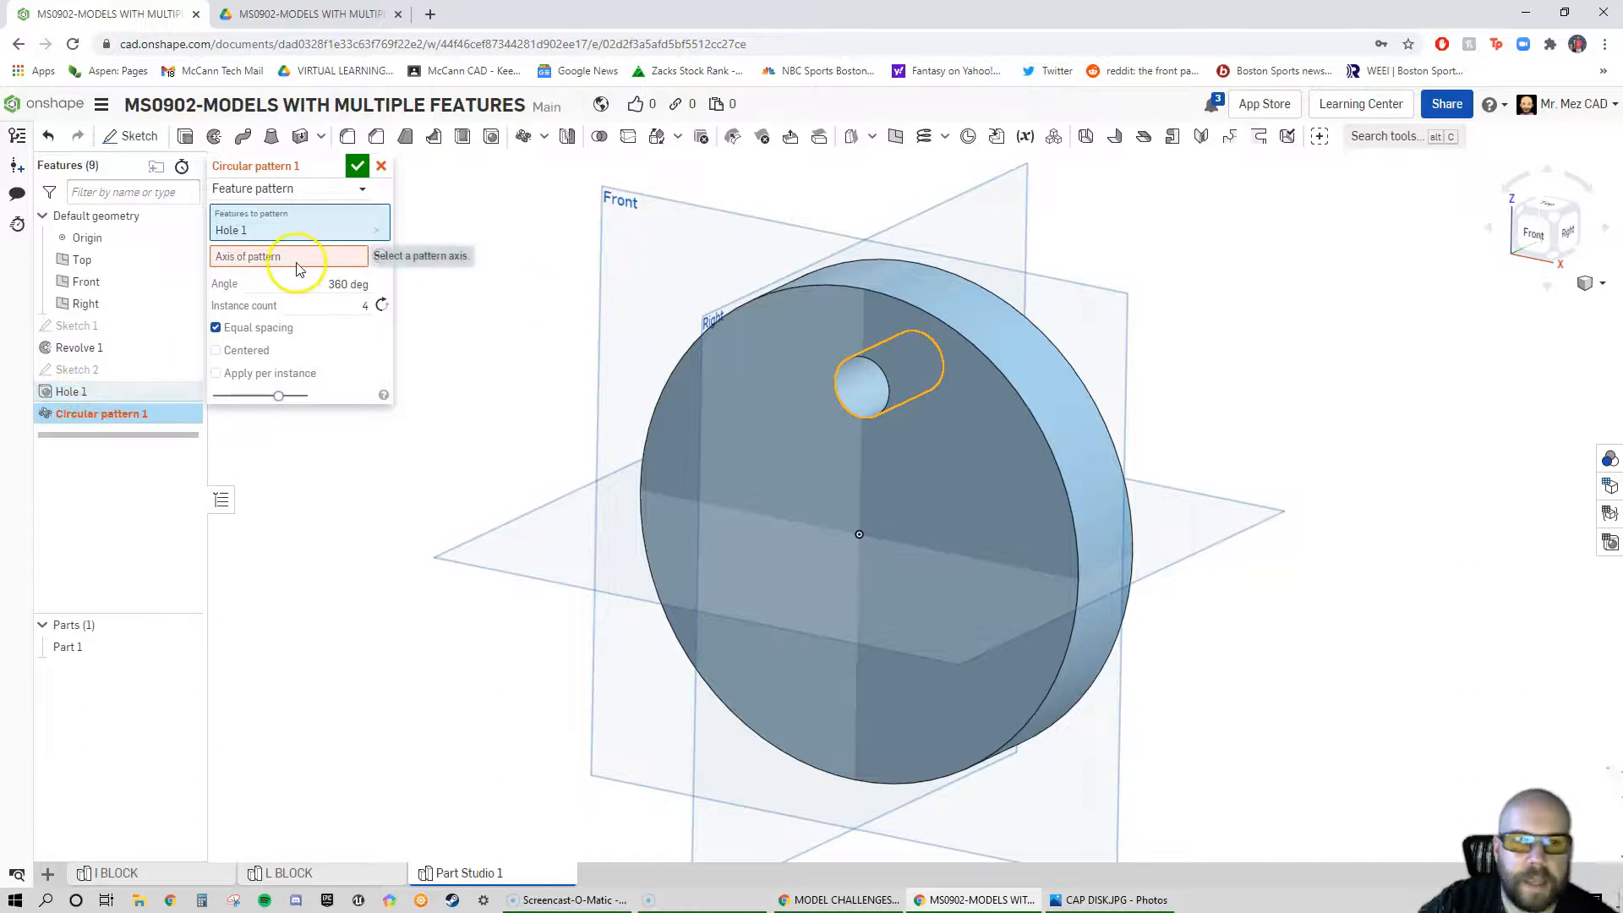
# Show Sketch 1 and use its centerline through the disk's center as the pattern axis
pyautogui.moveTo(1001, 417)
pyautogui.mouseDown(button='right')
pyautogui.moveTo(962, 427)
pyautogui.moveTo(975, 429)
pyautogui.mouseUp(button='right')
pyautogui.moveTo(772, 596)
pyautogui.mouseDown(button='right')
pyautogui.moveTo(912, 448)
pyautogui.moveTo(674, 439)
pyautogui.mouseUp(button='right')
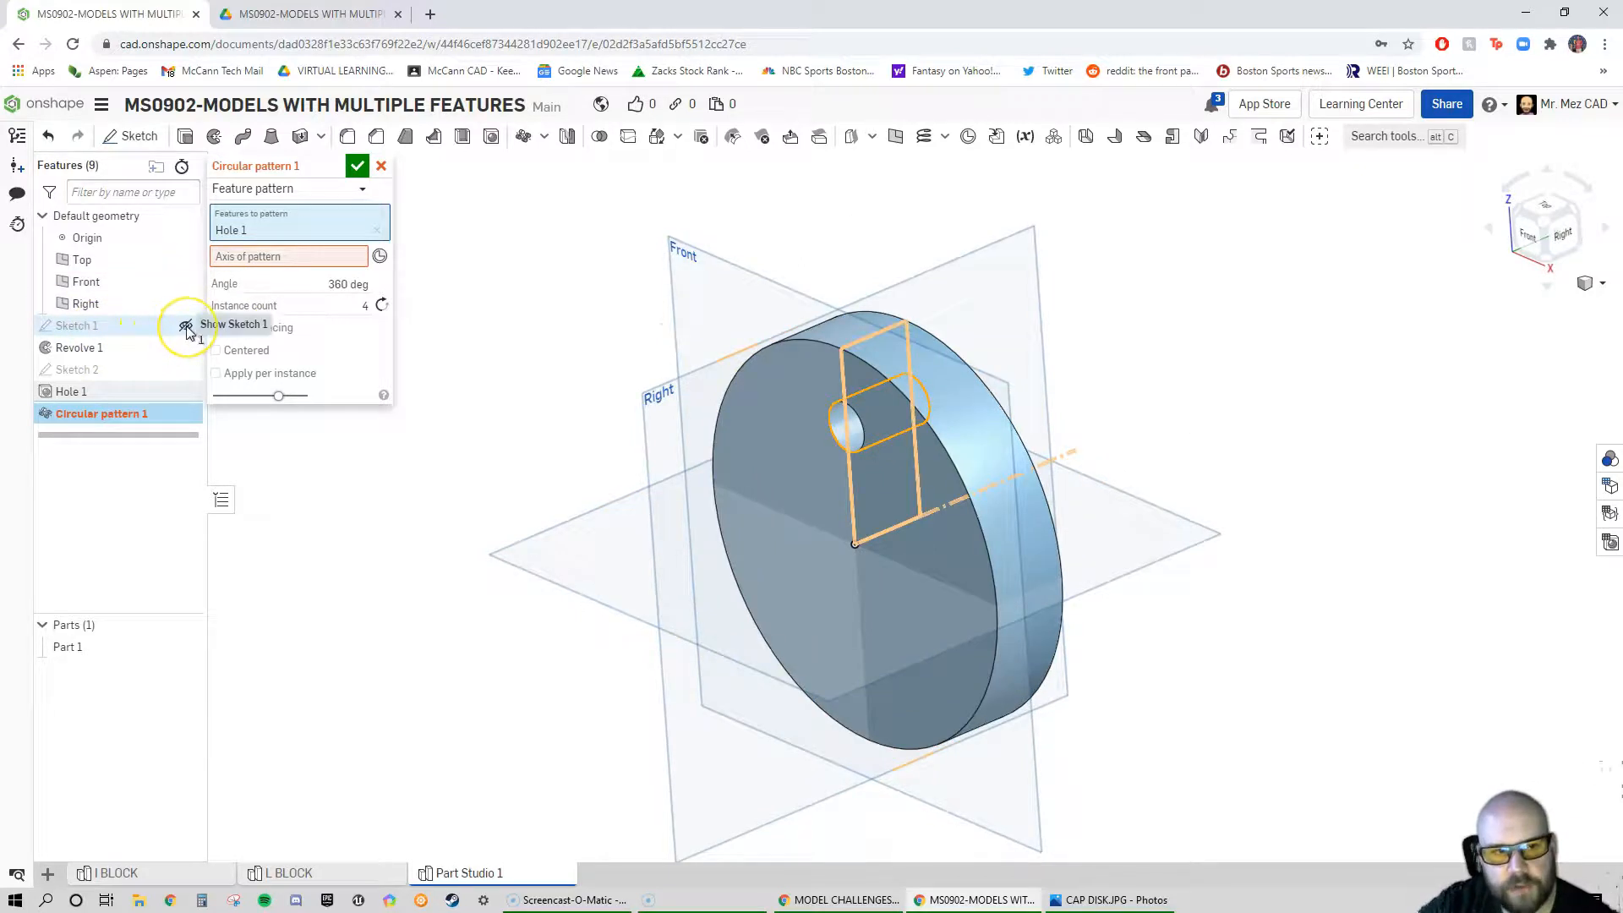
pyautogui.click(187, 329)
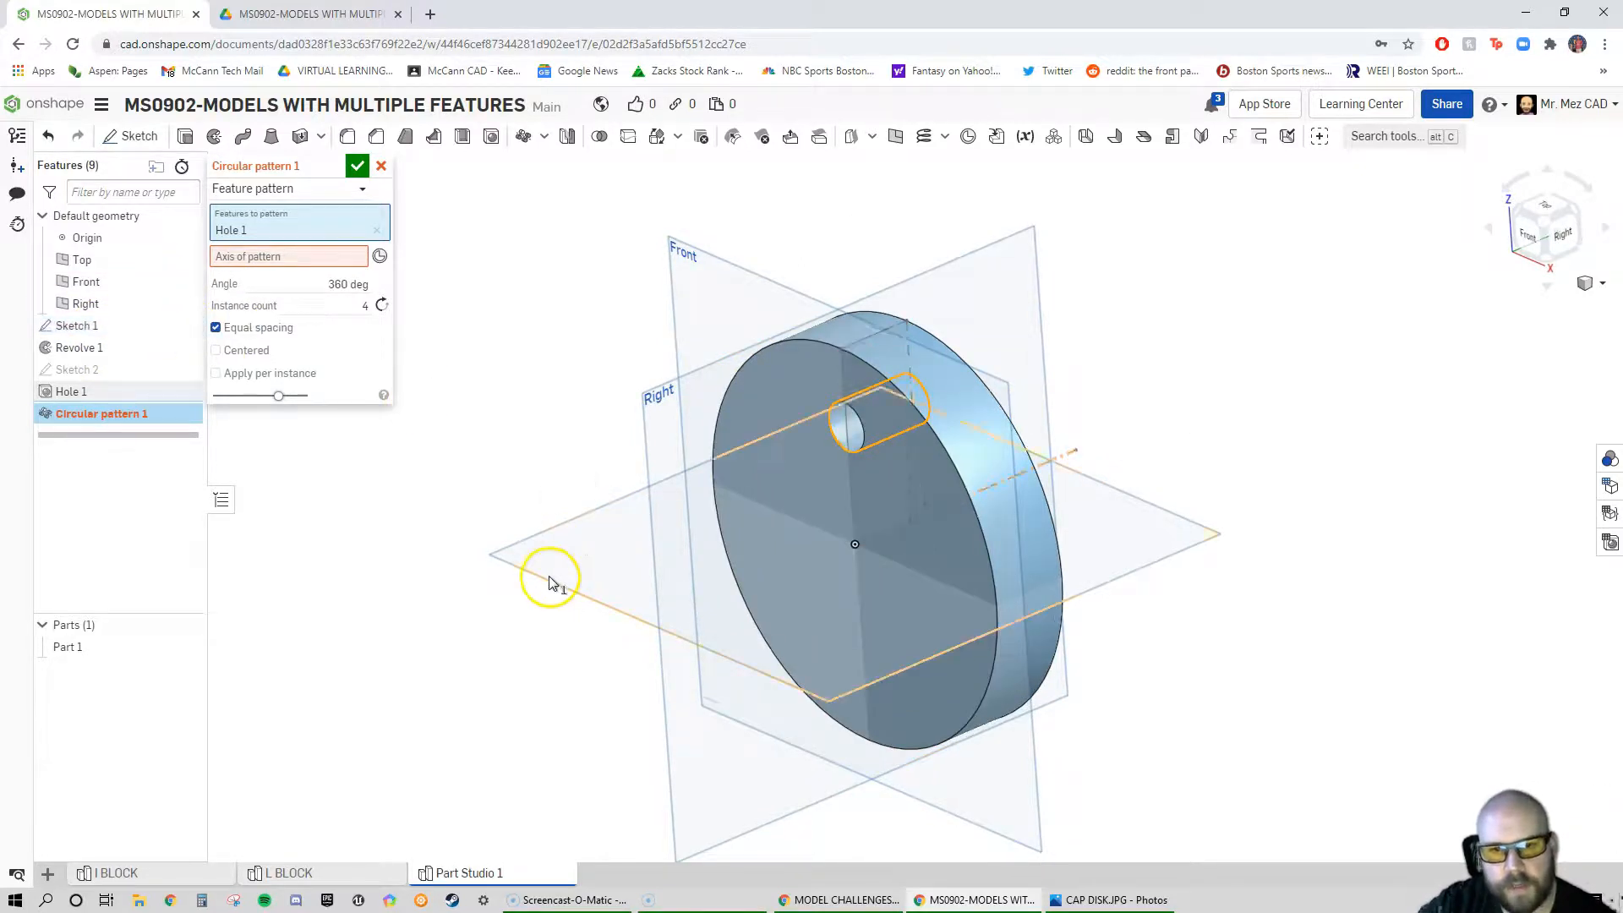
pyautogui.moveTo(869, 535); pyautogui.dragTo(802, 507, button='right')
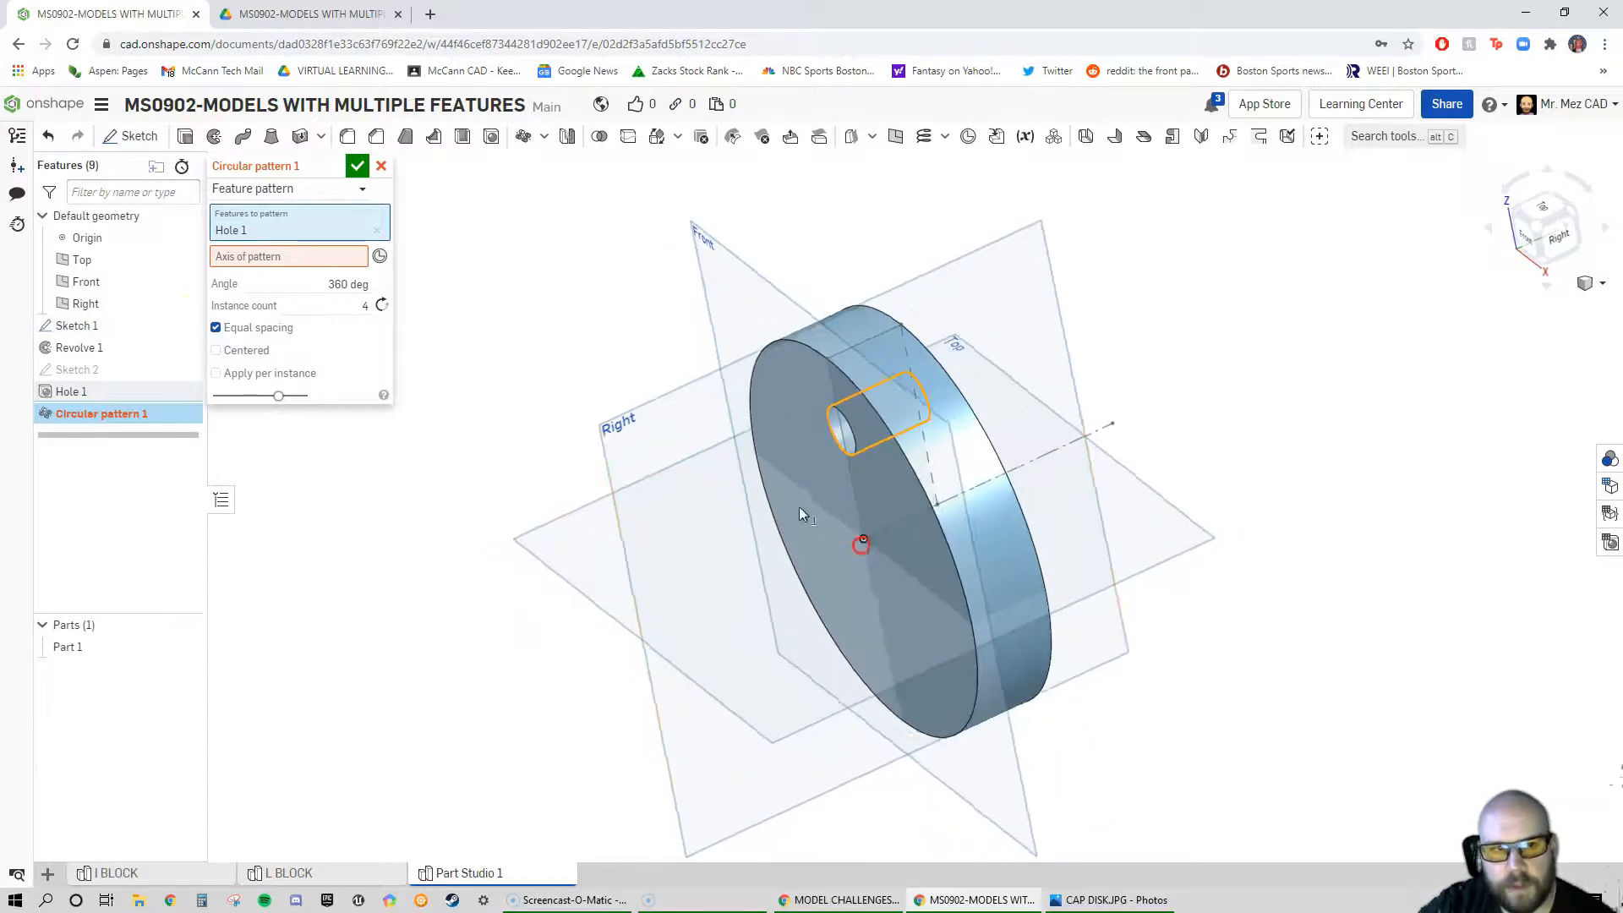
pyautogui.click(293, 254)
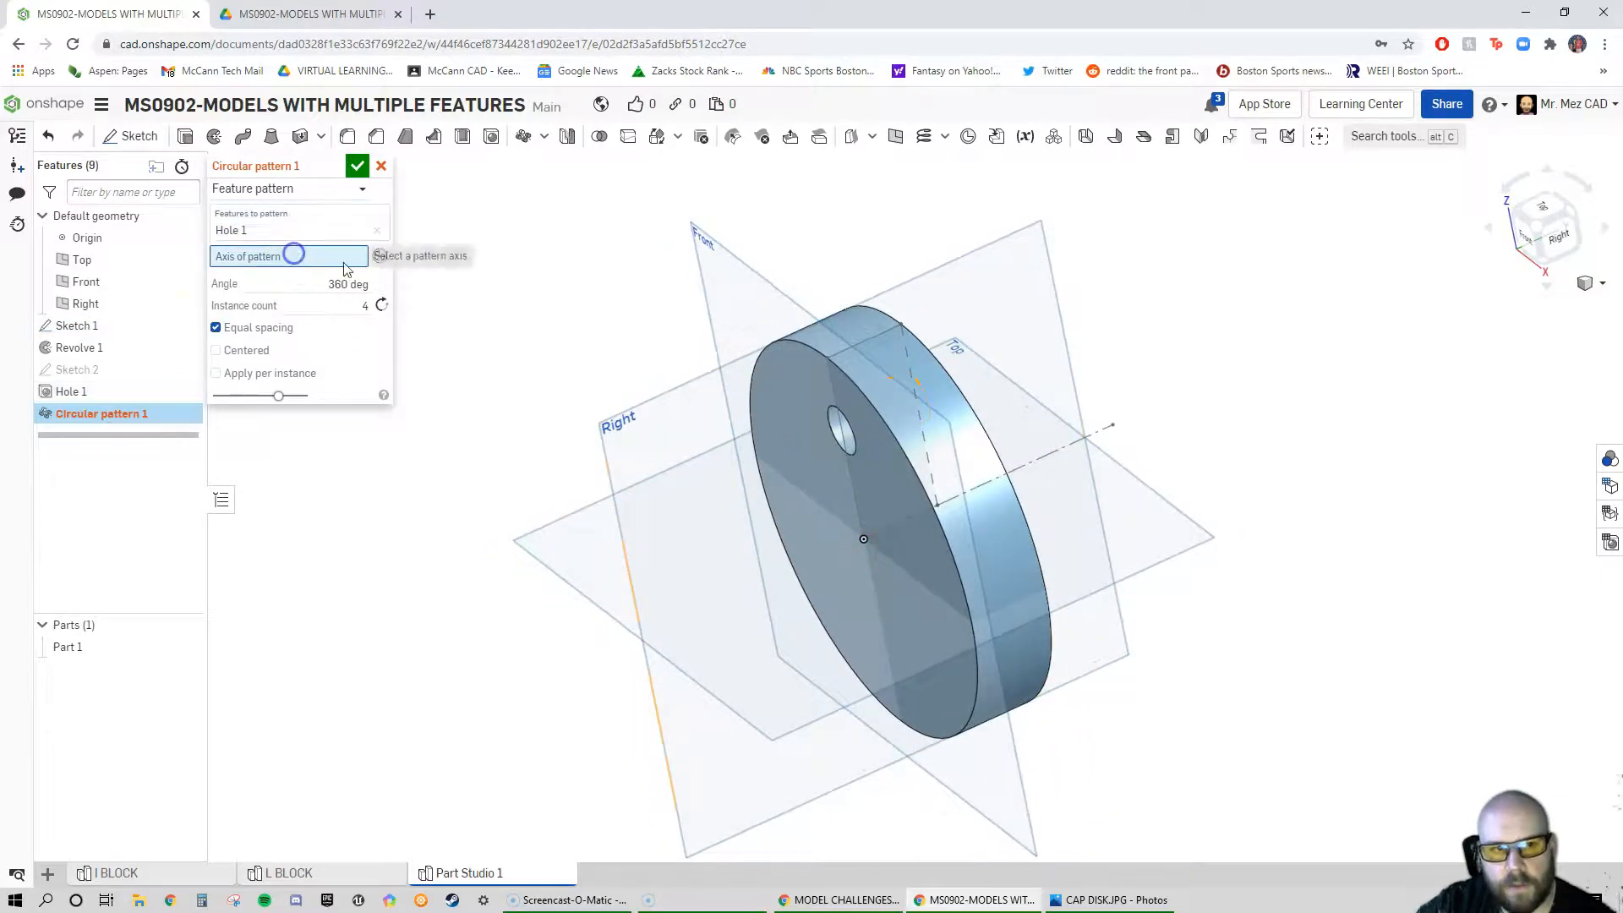
pyautogui.click(1045, 453)
pyautogui.moveTo(809, 438); pyautogui.dragTo(879, 441, button='right')
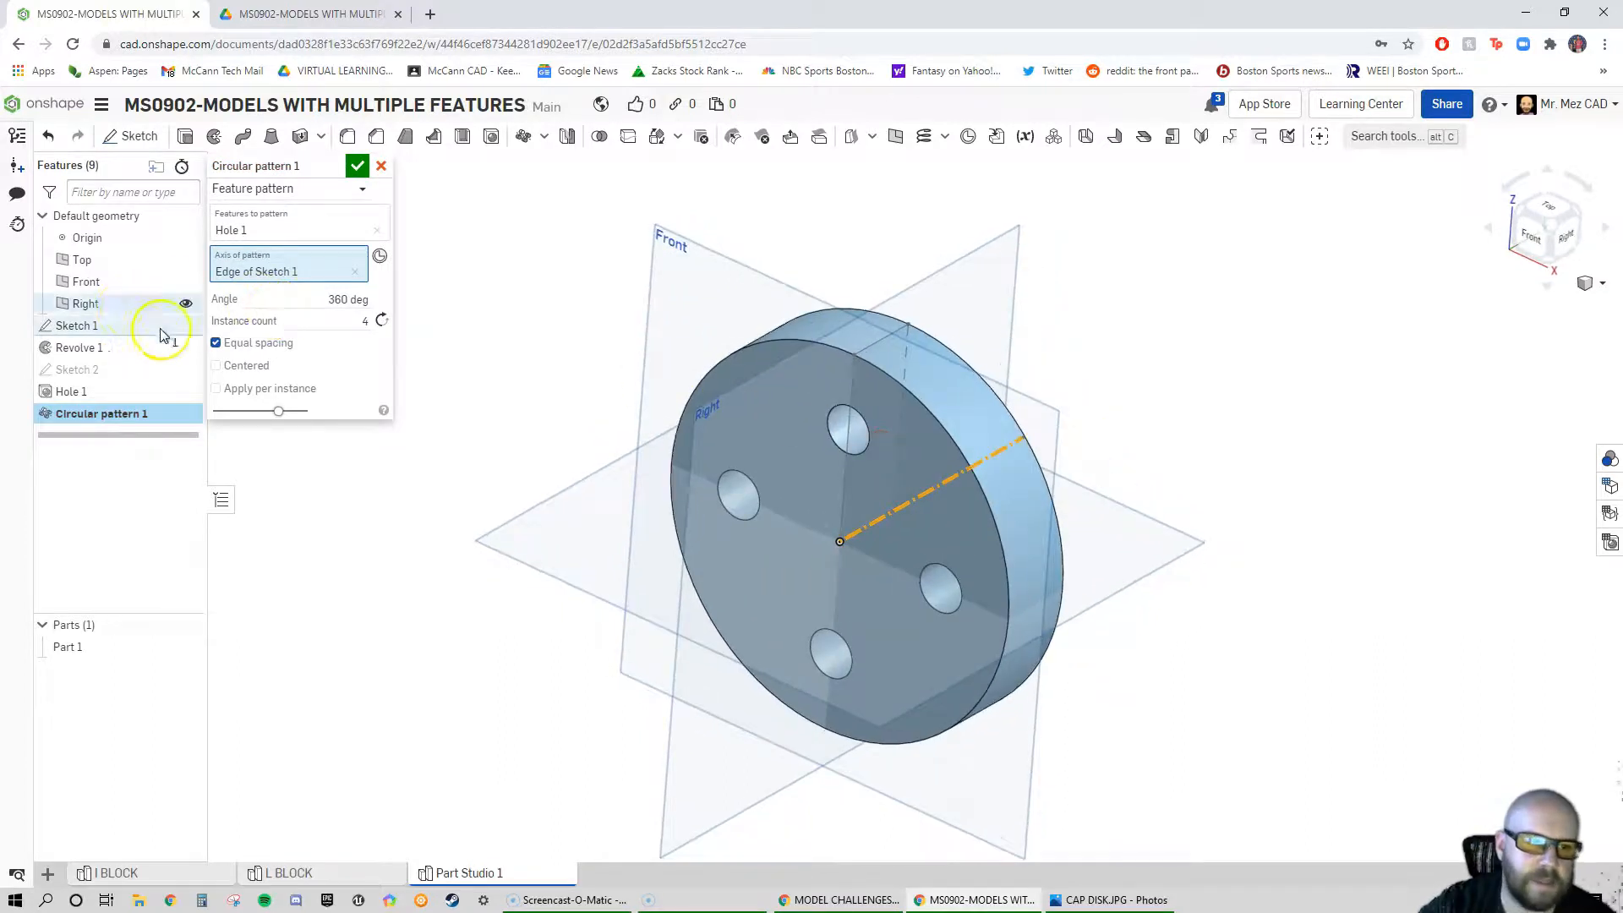
# Hide Sketch 1 again and set the circular pattern's instance count to 3
pyautogui.click(186, 325)
pyautogui.moveTo(543, 377); pyautogui.dragTo(540, 369, button='right')
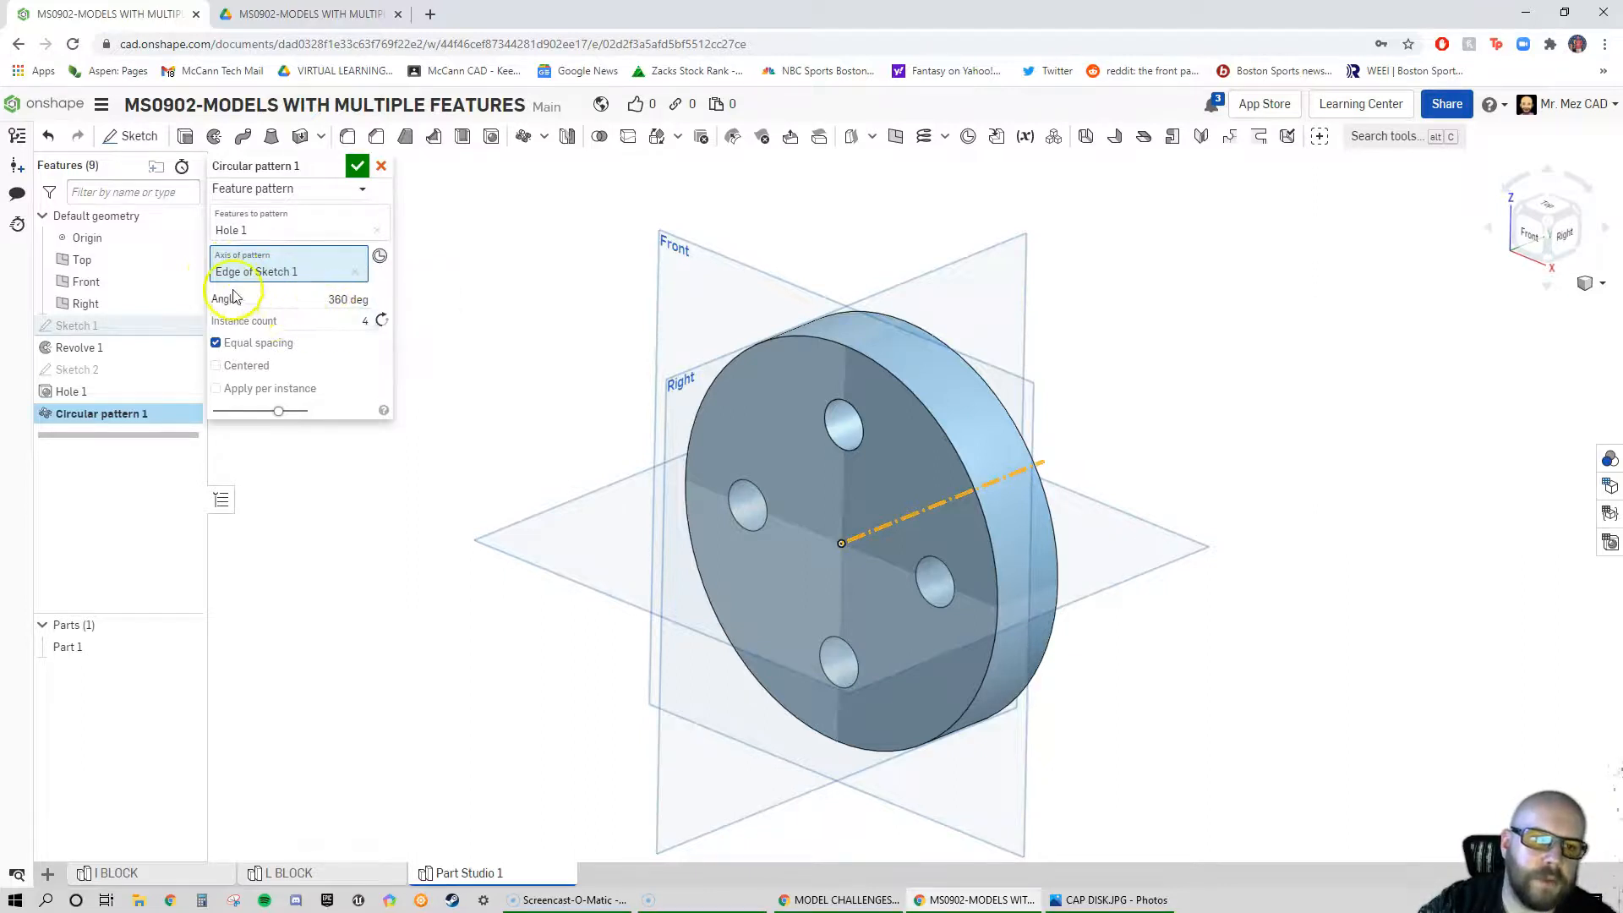
pyautogui.click(370, 325)
pyautogui.write('3')
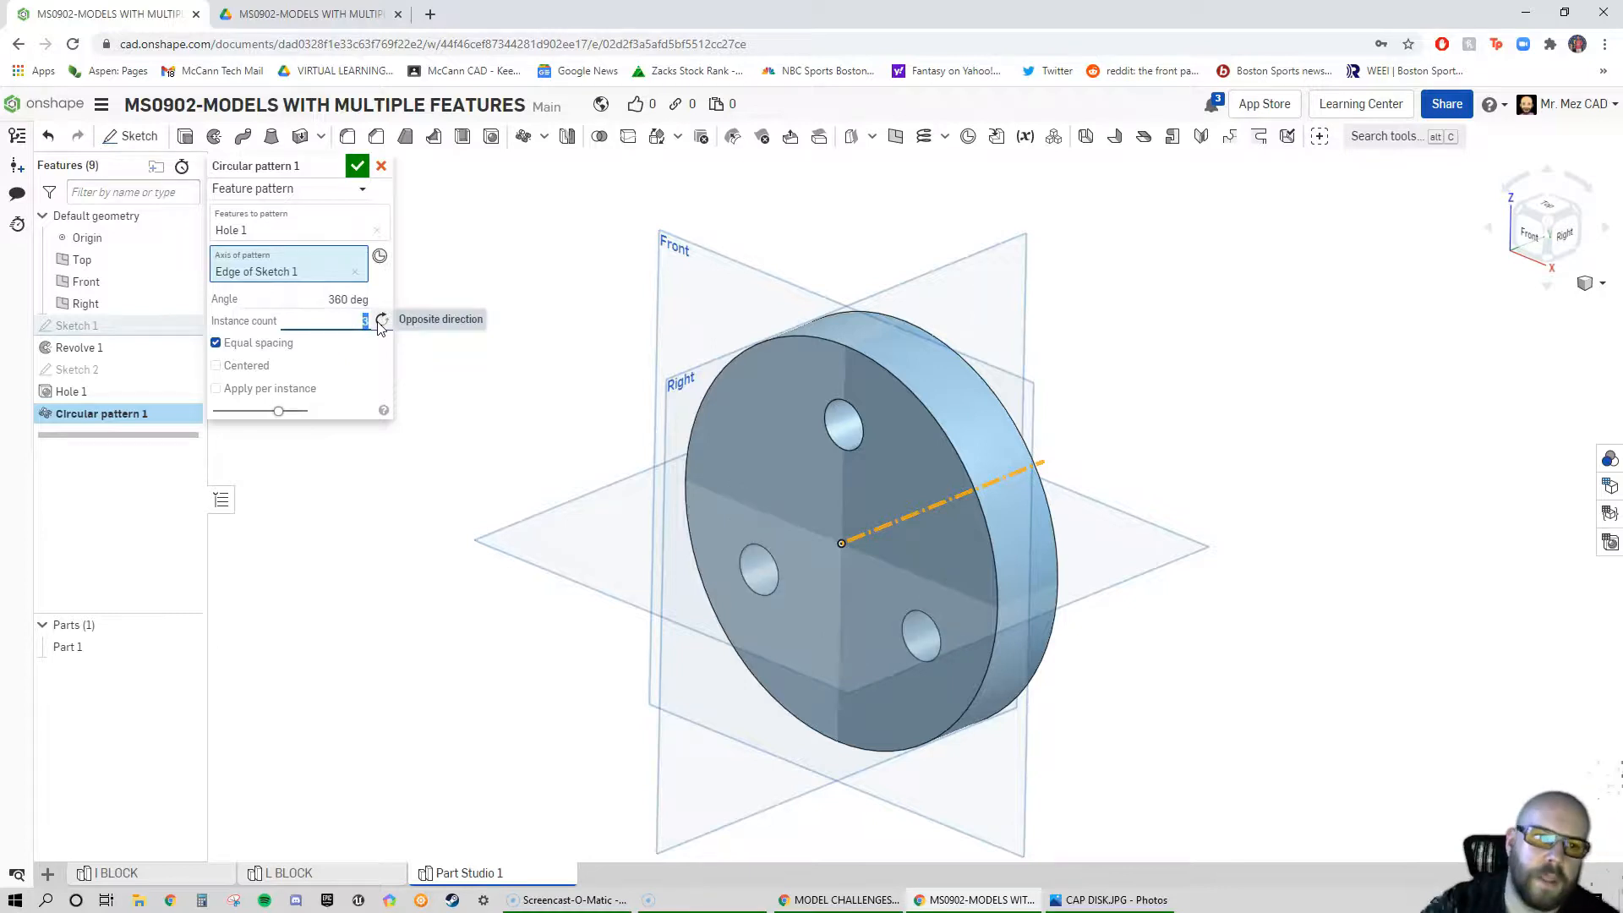
# Try the pattern without equal spacing at a 120 deg angle, and restore equal spacing over 360 deg
pyautogui.click(217, 344)
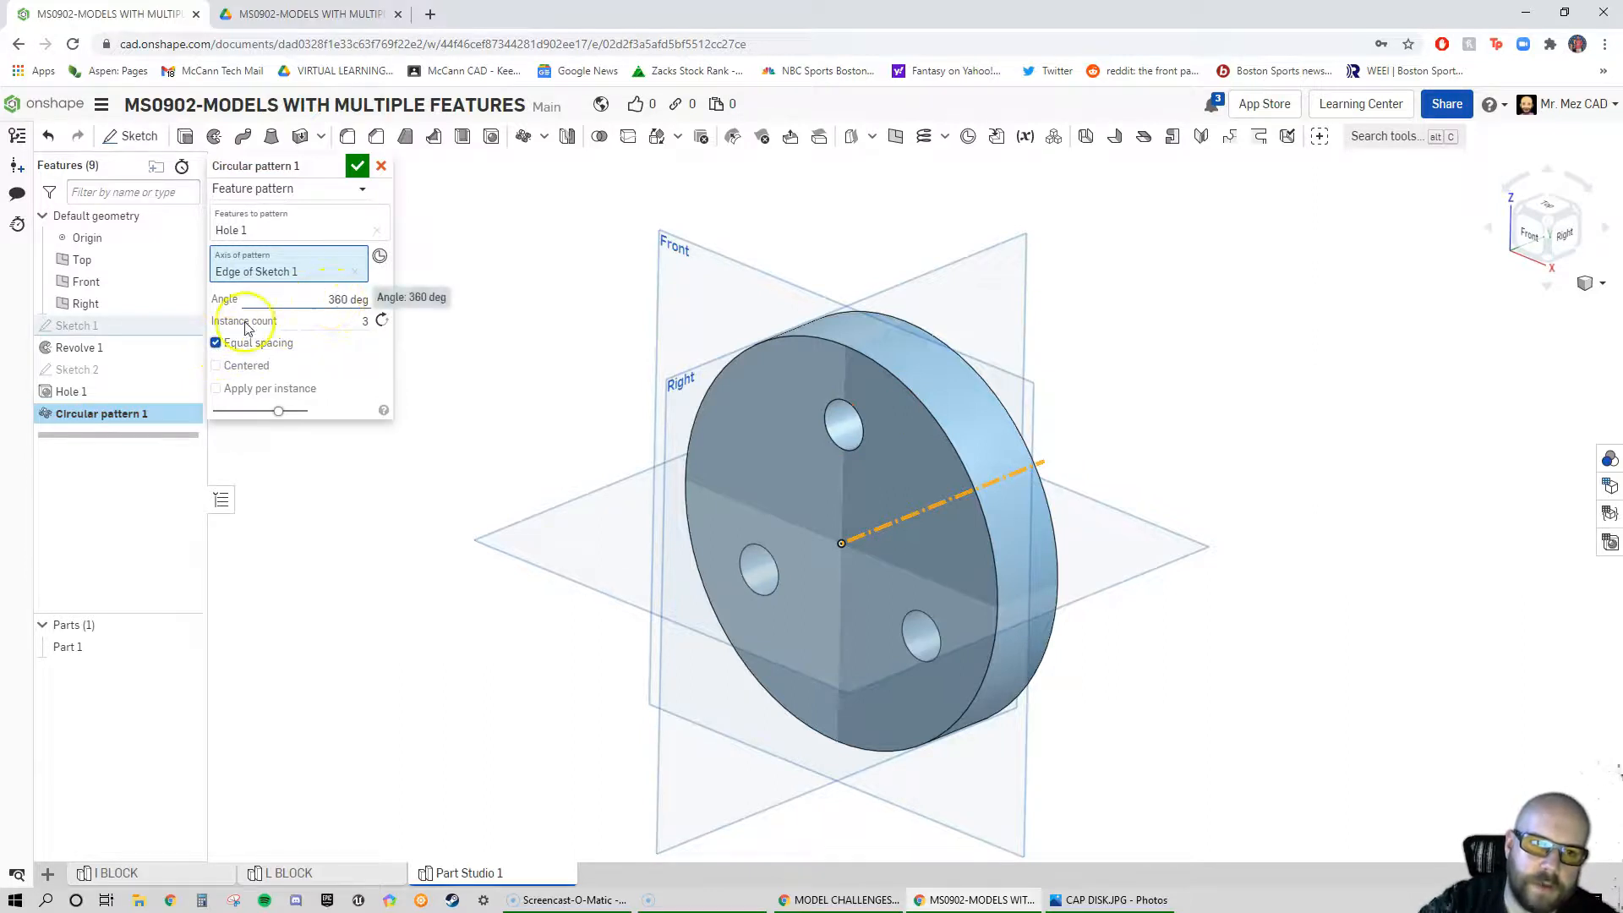
pyautogui.click(216, 342)
pyautogui.moveTo(333, 299); pyautogui.dragTo(448, 300)
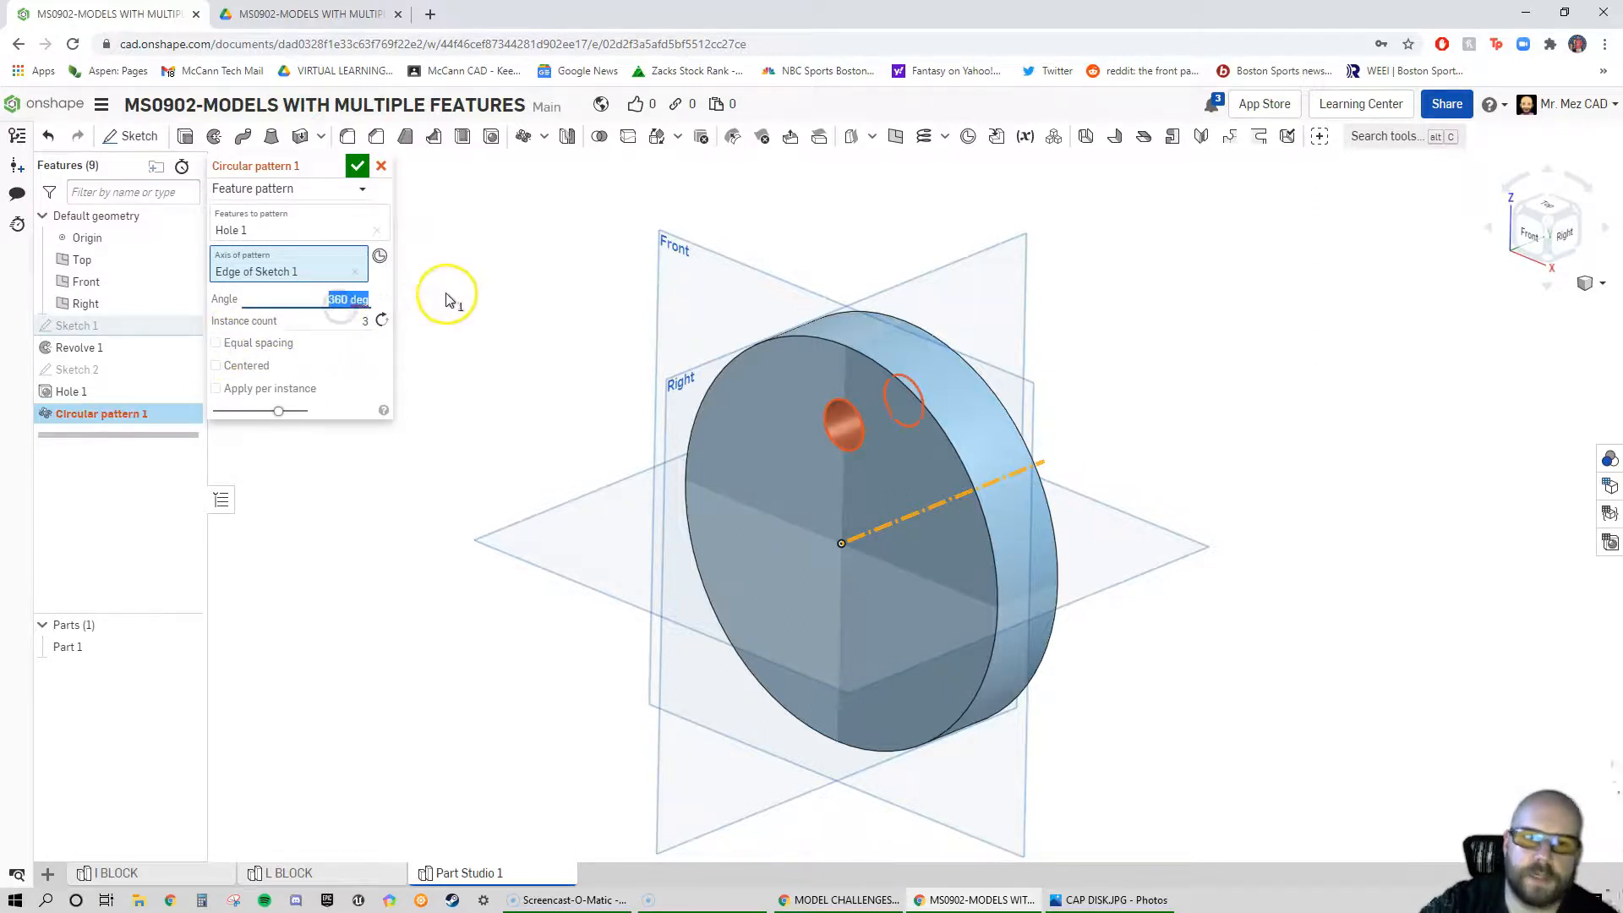
pyautogui.write('120')
pyautogui.press('Return')
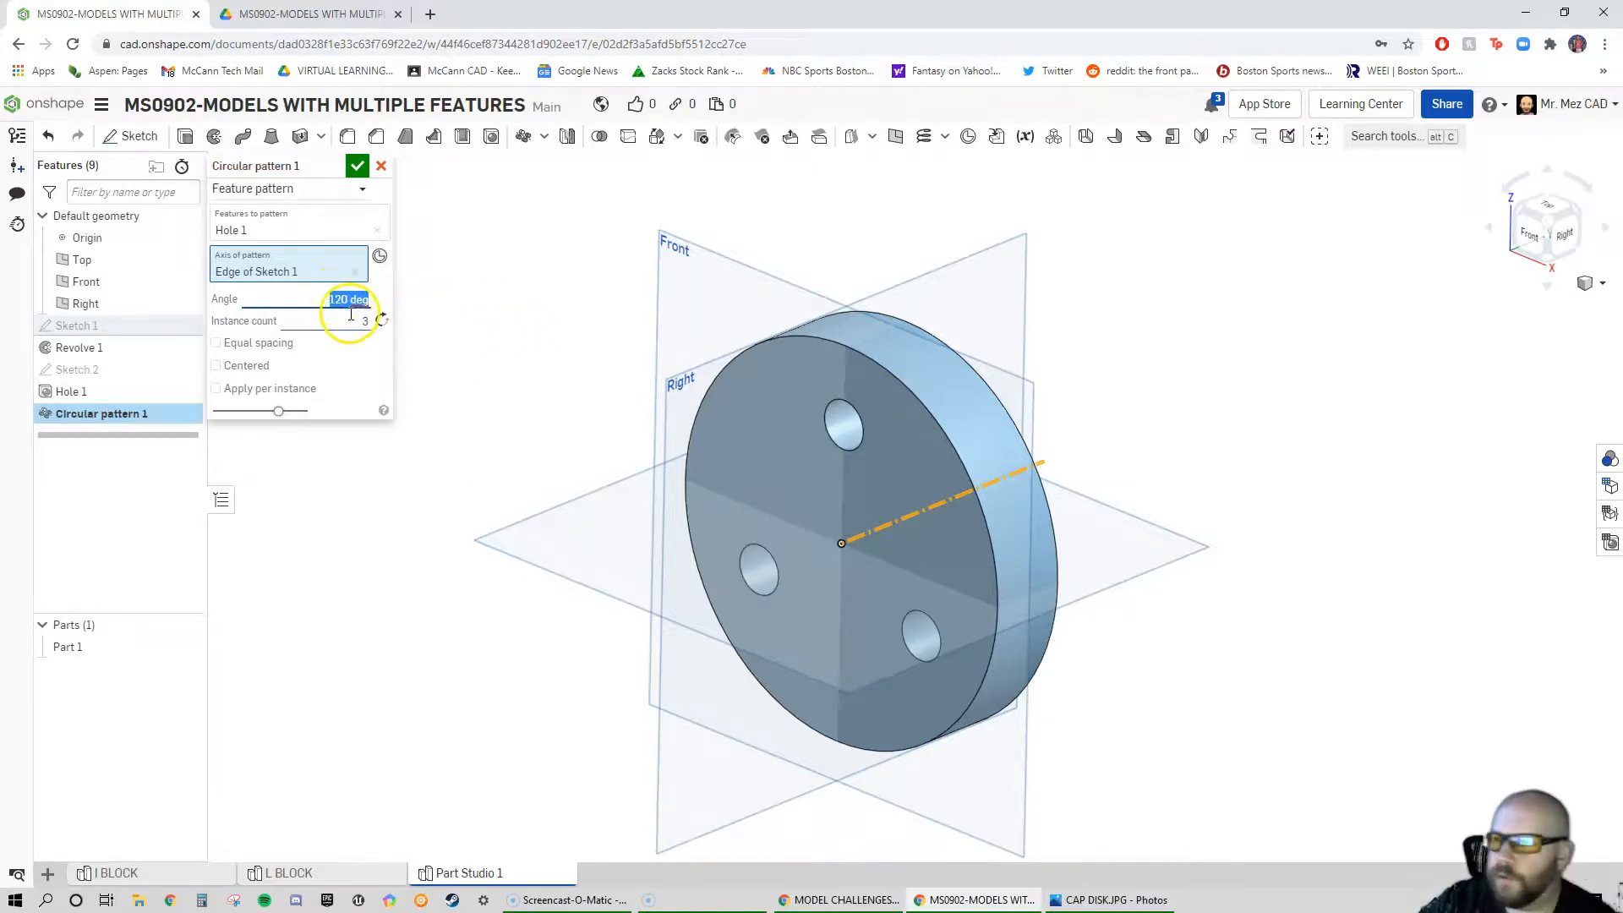
pyautogui.click(232, 346)
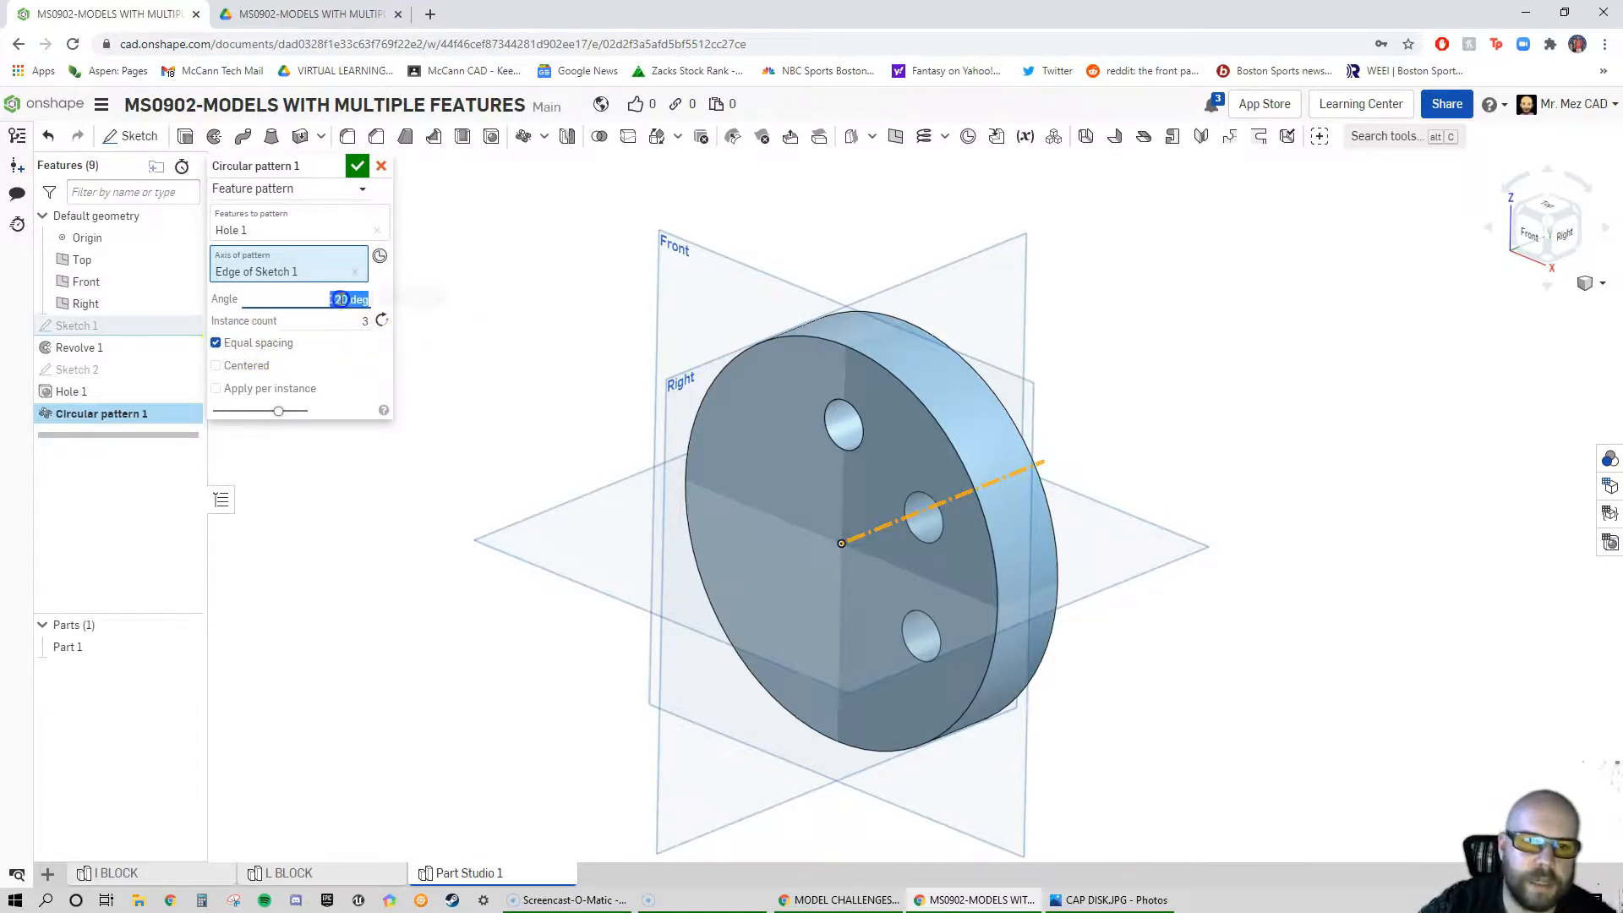
pyautogui.press('Return')
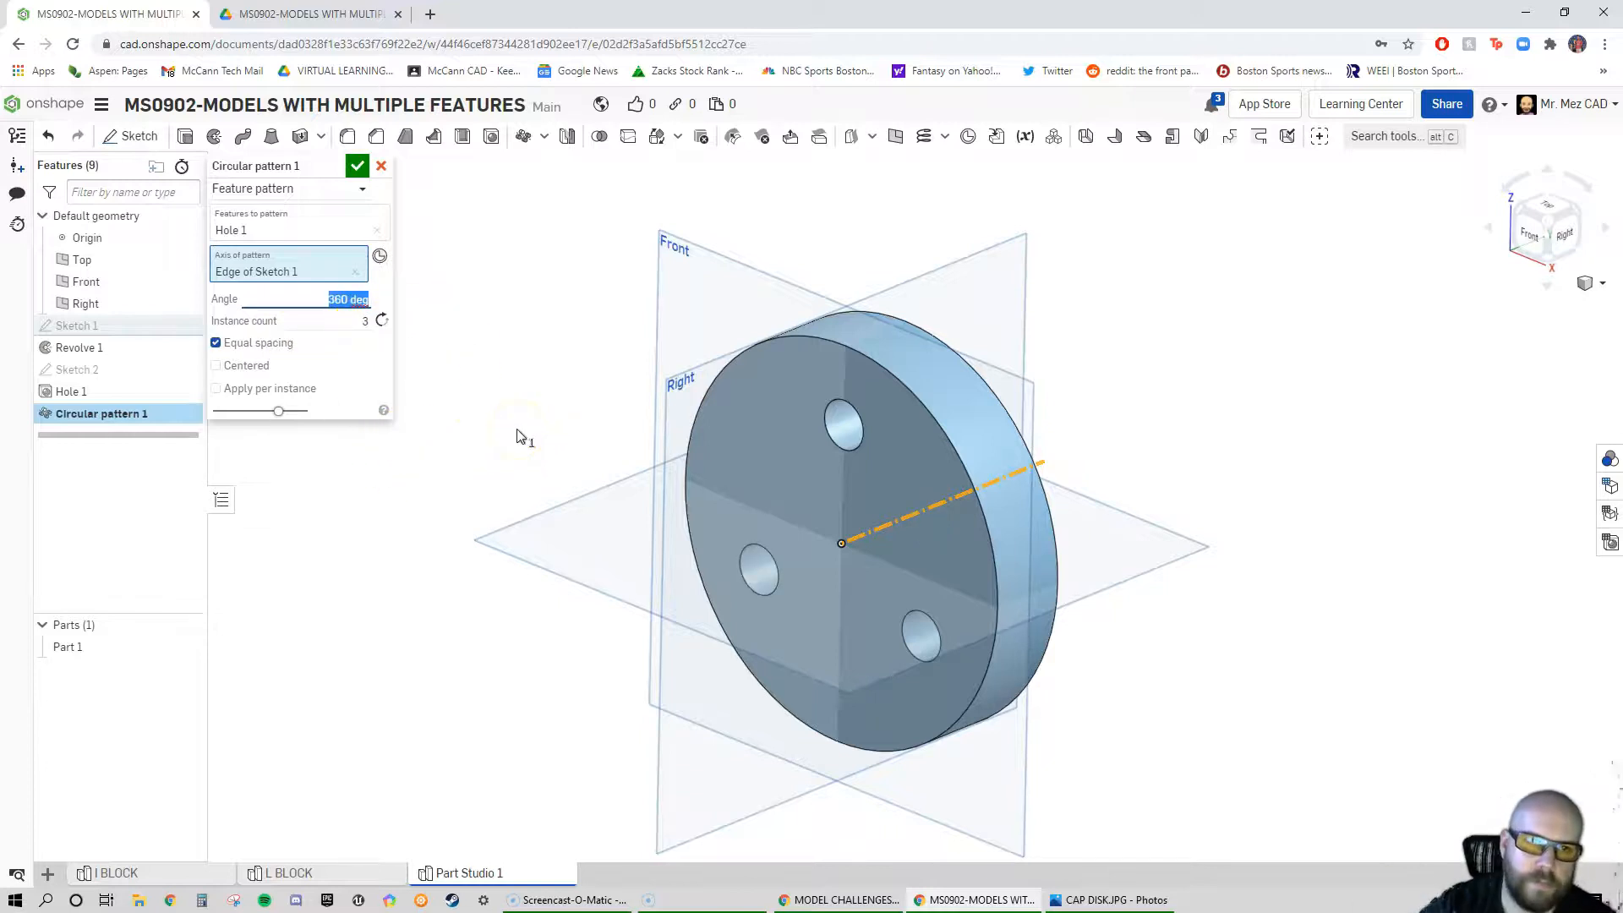
# Accept the circular hole pattern and rename the part studio as CAP DISK
pyautogui.click(357, 167)
pyautogui.moveTo(760, 364)
pyautogui.mouseDown(button='right')
pyautogui.moveTo(811, 351)
pyautogui.moveTo(770, 369)
pyautogui.mouseUp(button='right')
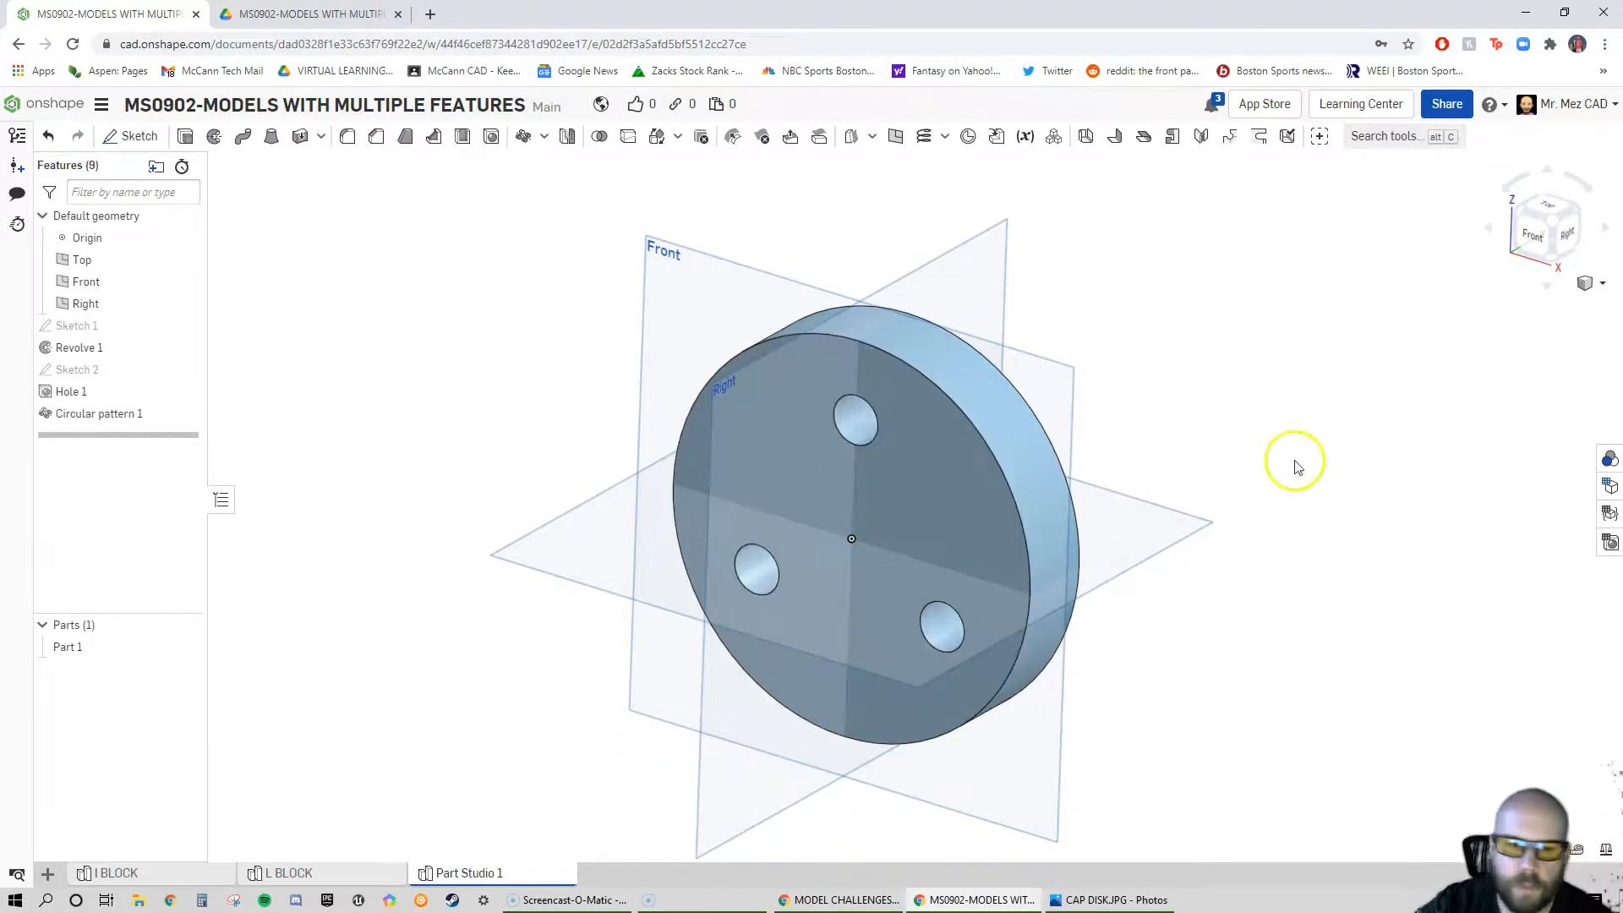
pyautogui.rightClick(464, 872)
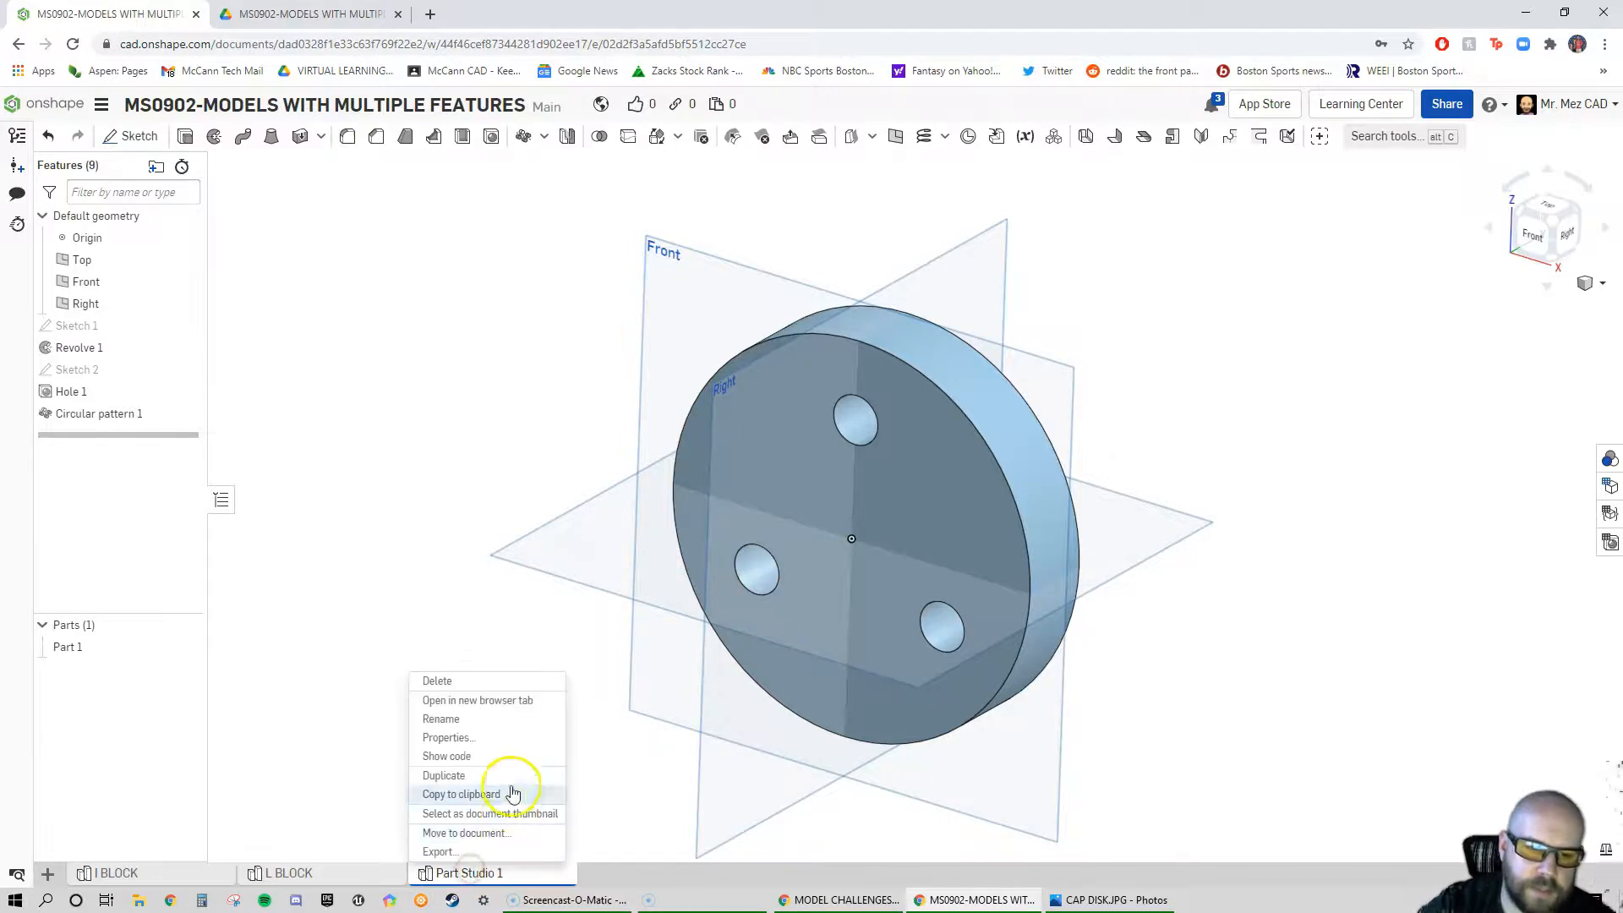
pyautogui.click(482, 720)
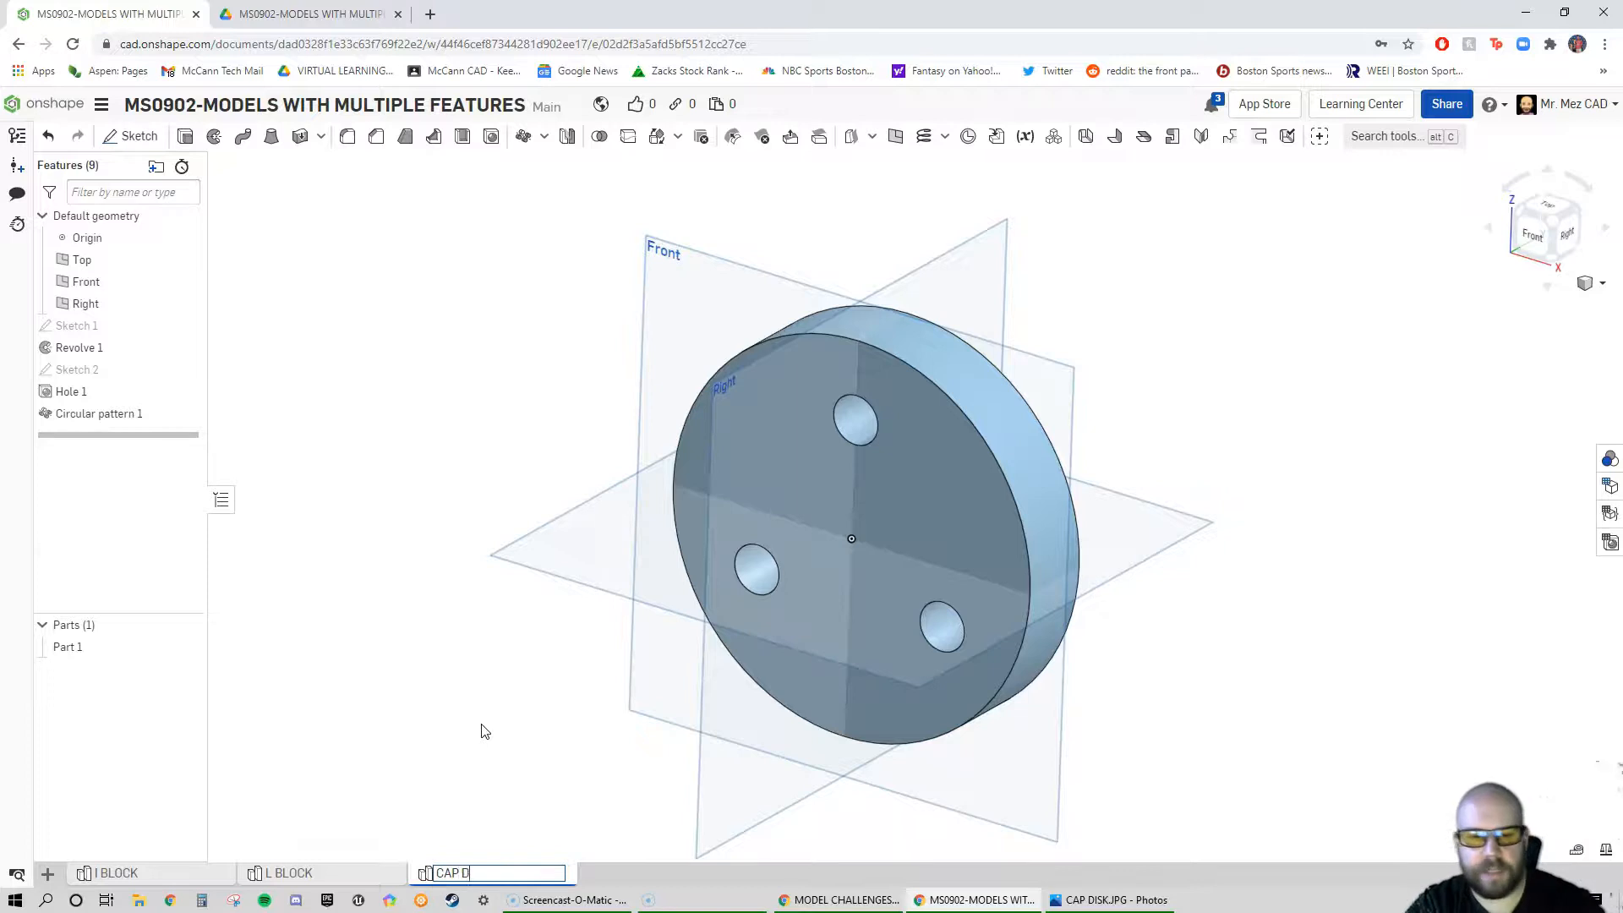
# Create a new part studio and bring up the LEVER BALL drawing in the Photos app
pyautogui.click(49, 873)
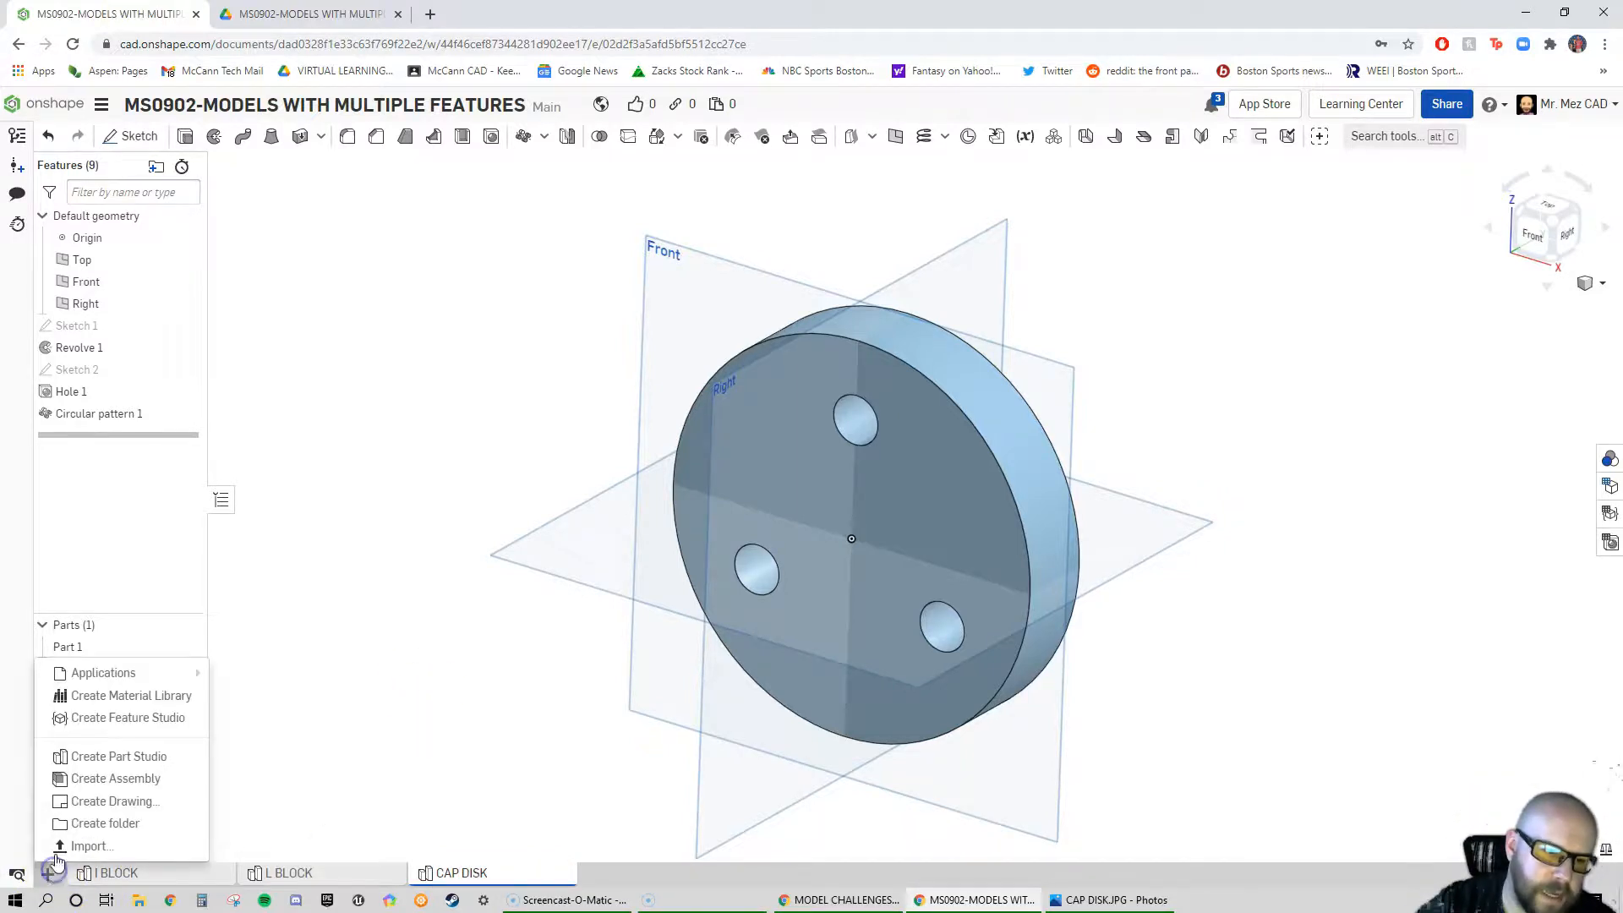
pyautogui.click(137, 760)
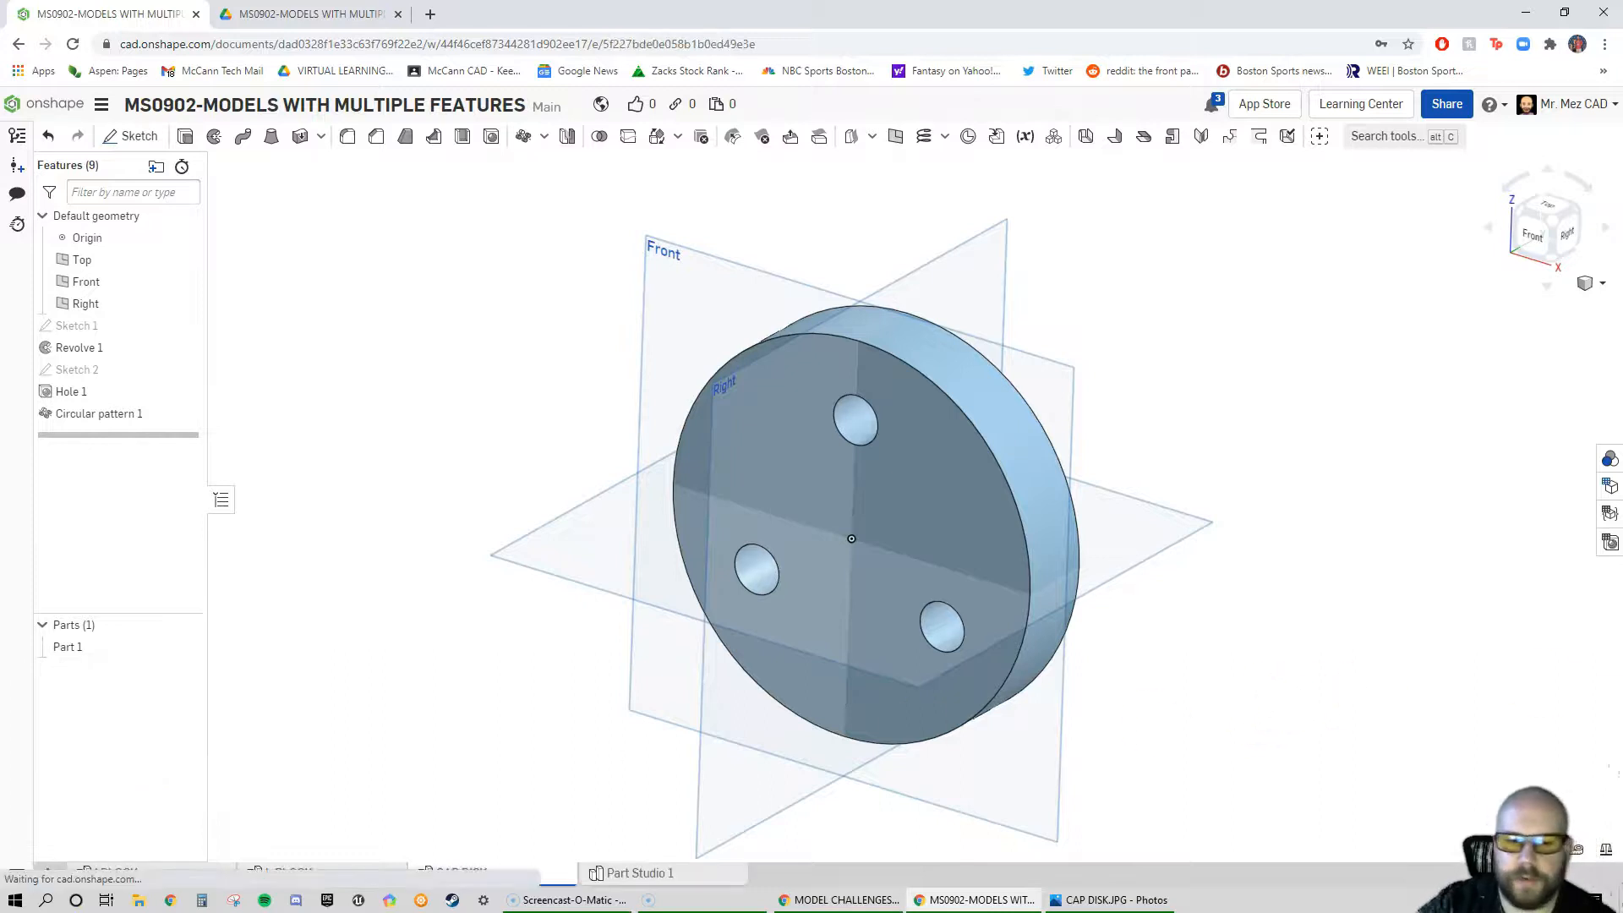
pyautogui.moveTo(0, 119)
pyautogui.mouseDown()
pyautogui.moveTo(960, 211)
pyautogui.moveTo(662, 0)
pyautogui.mouseUp()
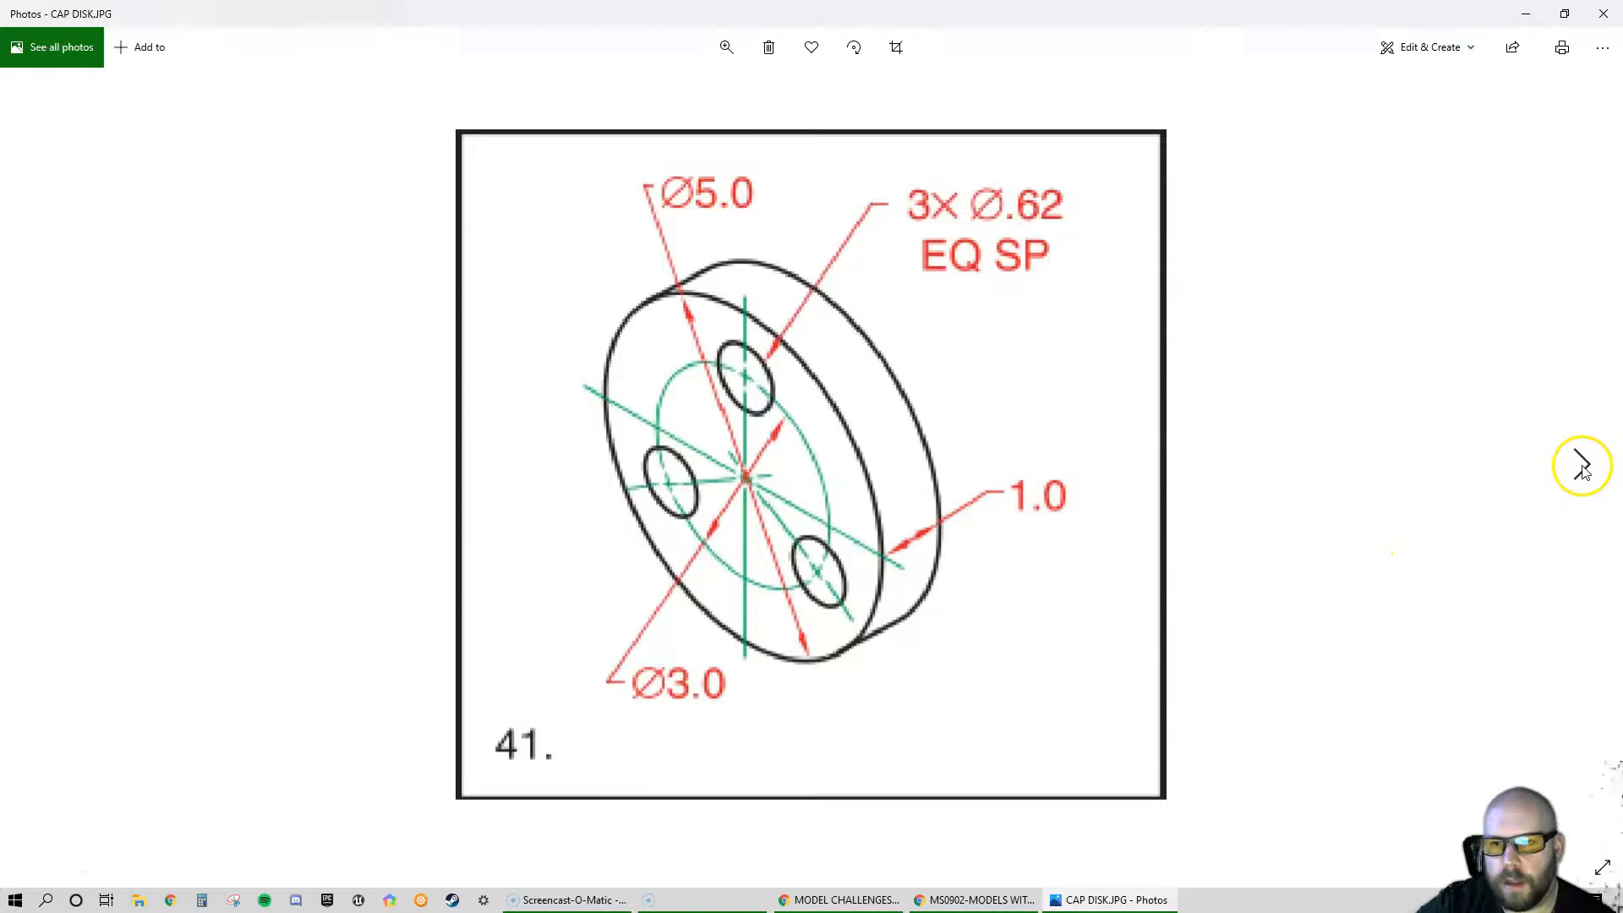
pyautogui.click(1581, 466)
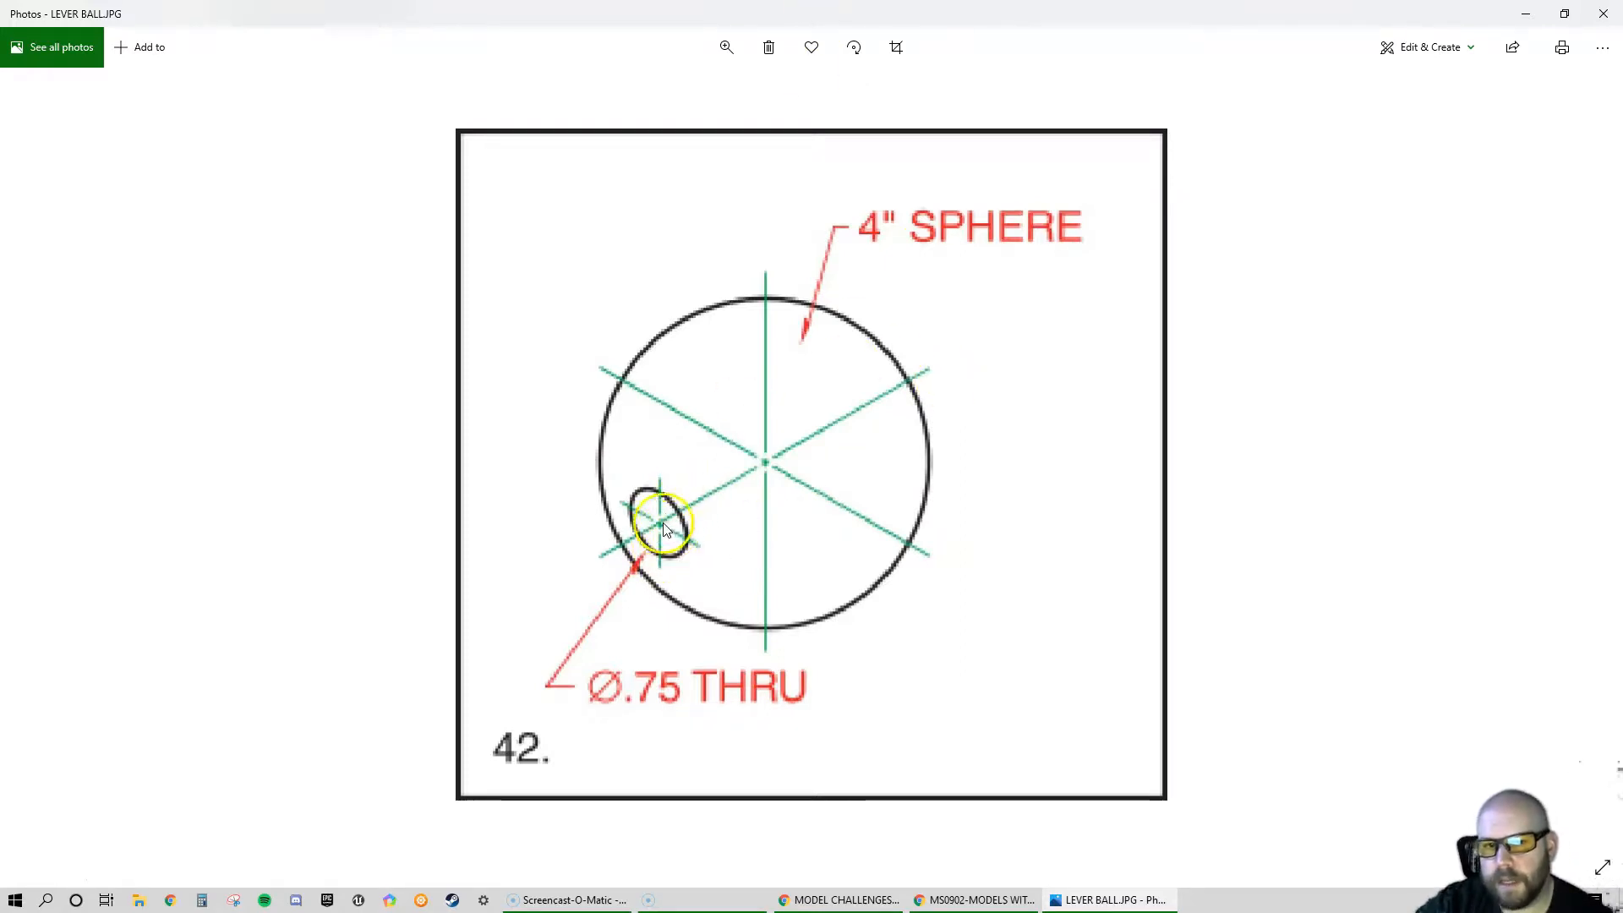
# Switch back to Onshape and rename the new part studio as LEVER BALL
pyautogui.moveTo(698, 16); pyautogui.dragTo(1622, 311)
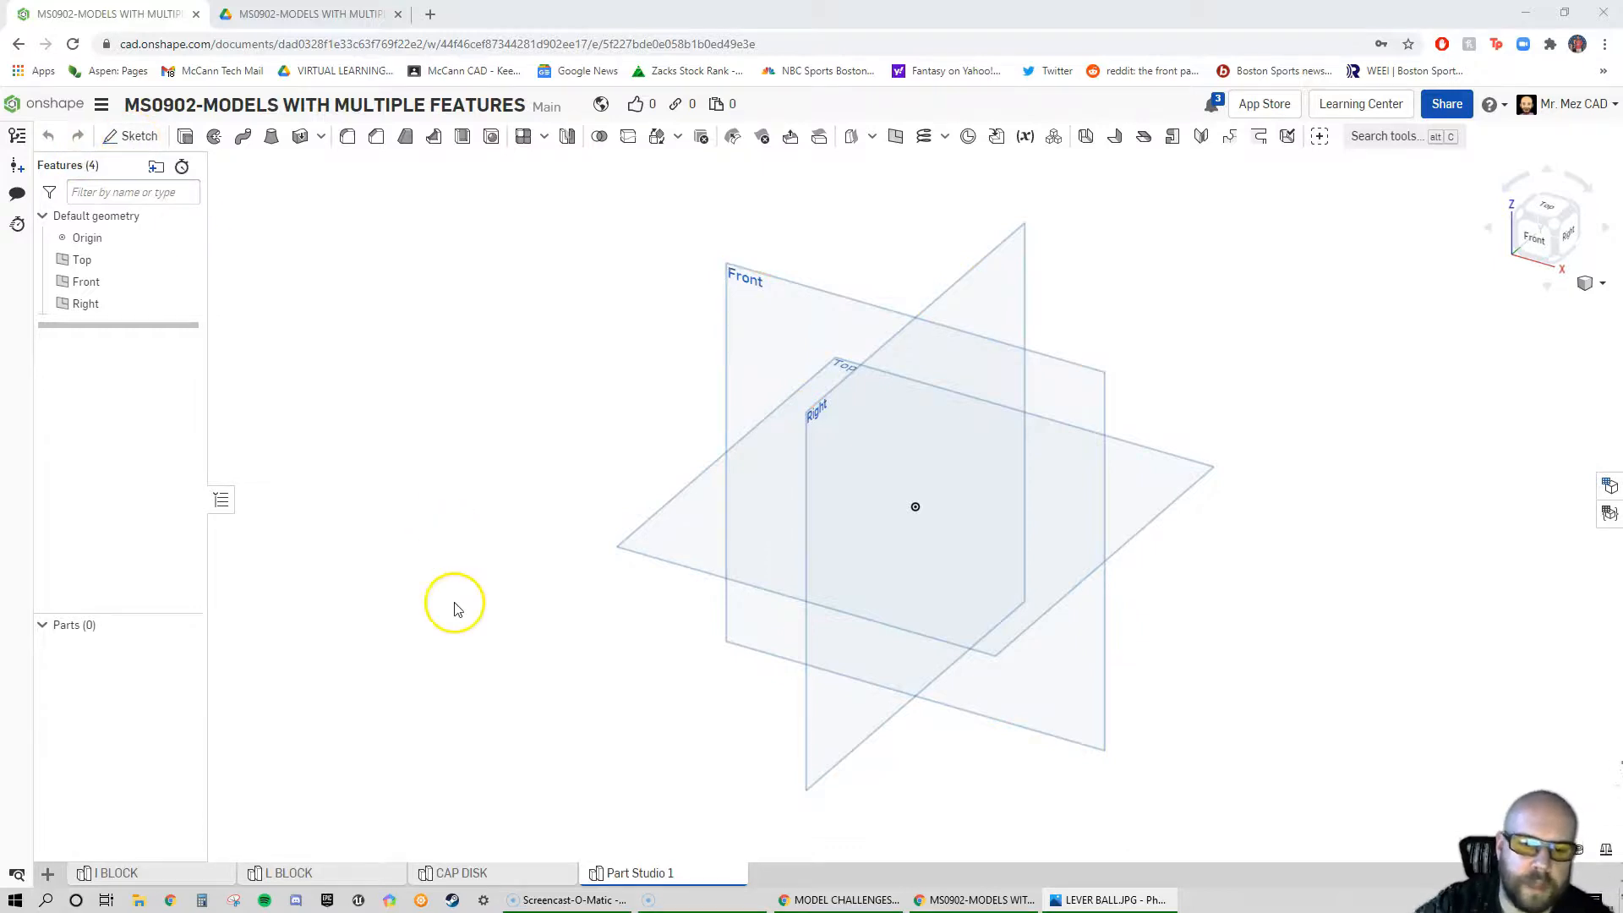
pyautogui.rightClick(660, 877)
pyautogui.click(649, 745)
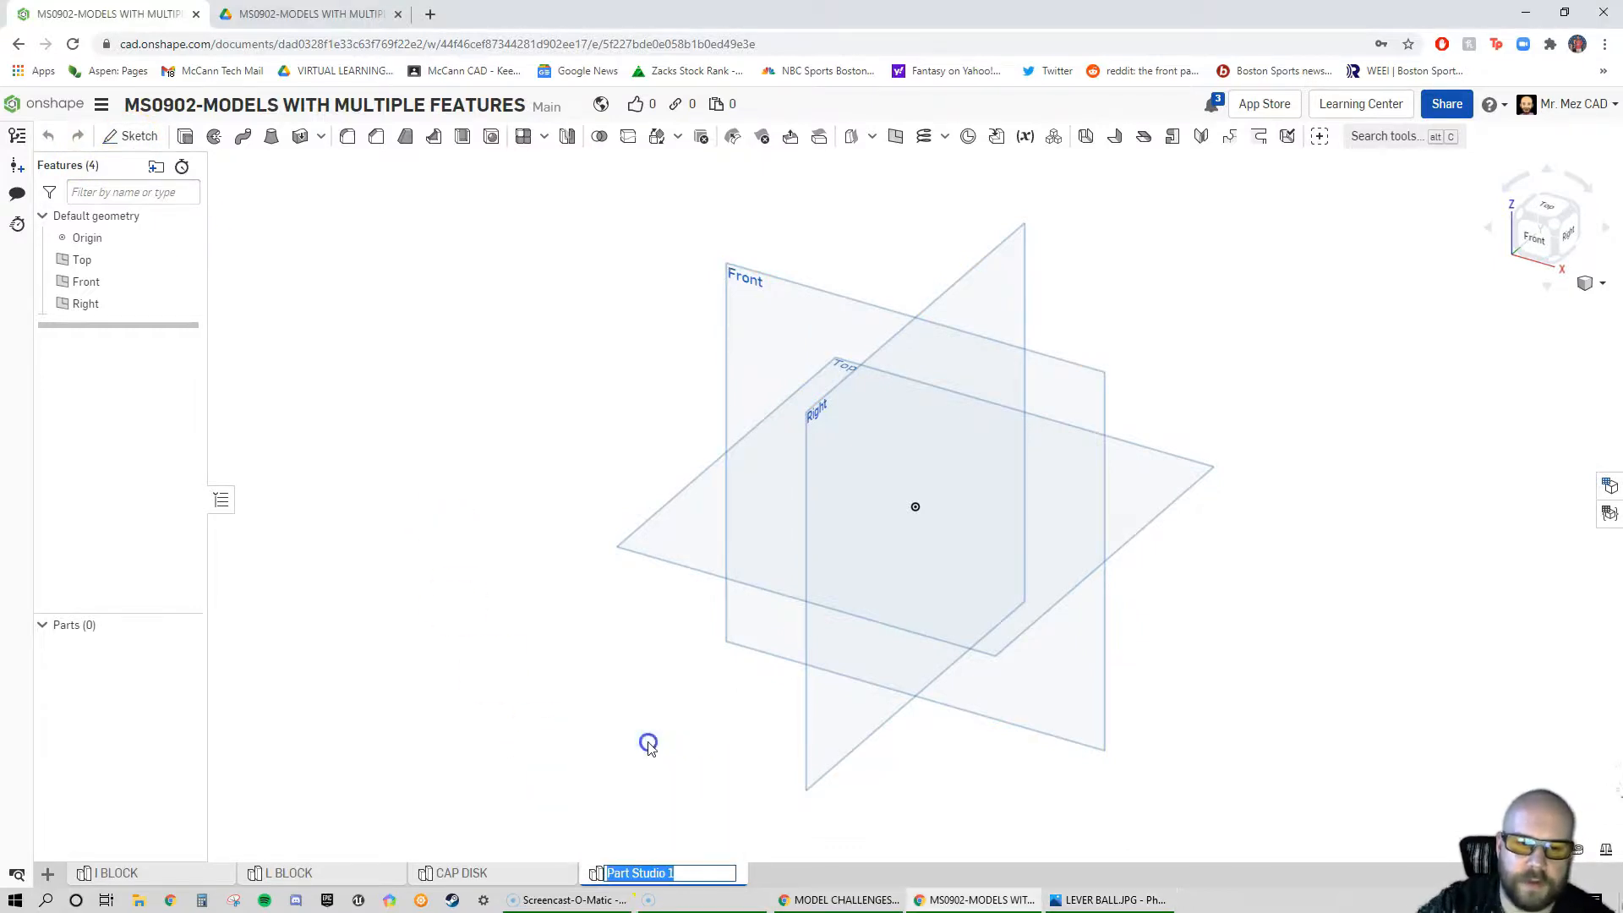
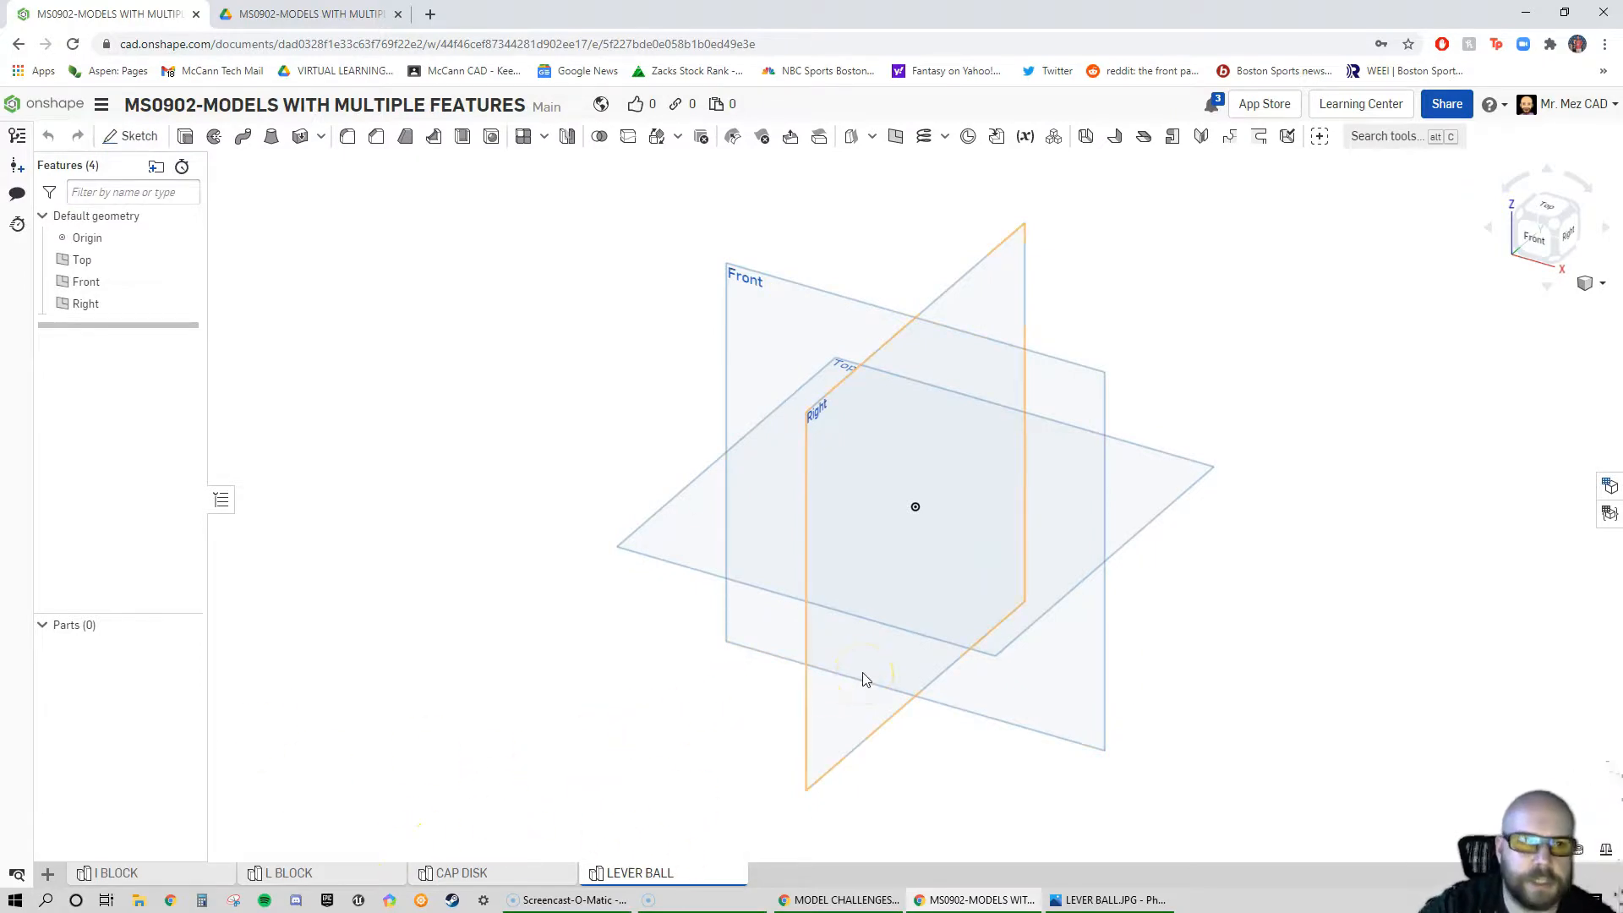
# Start a sketch on the Front plane and draw a vertical construction line about 4.47 in long upward from the origin
pyautogui.click(125, 141)
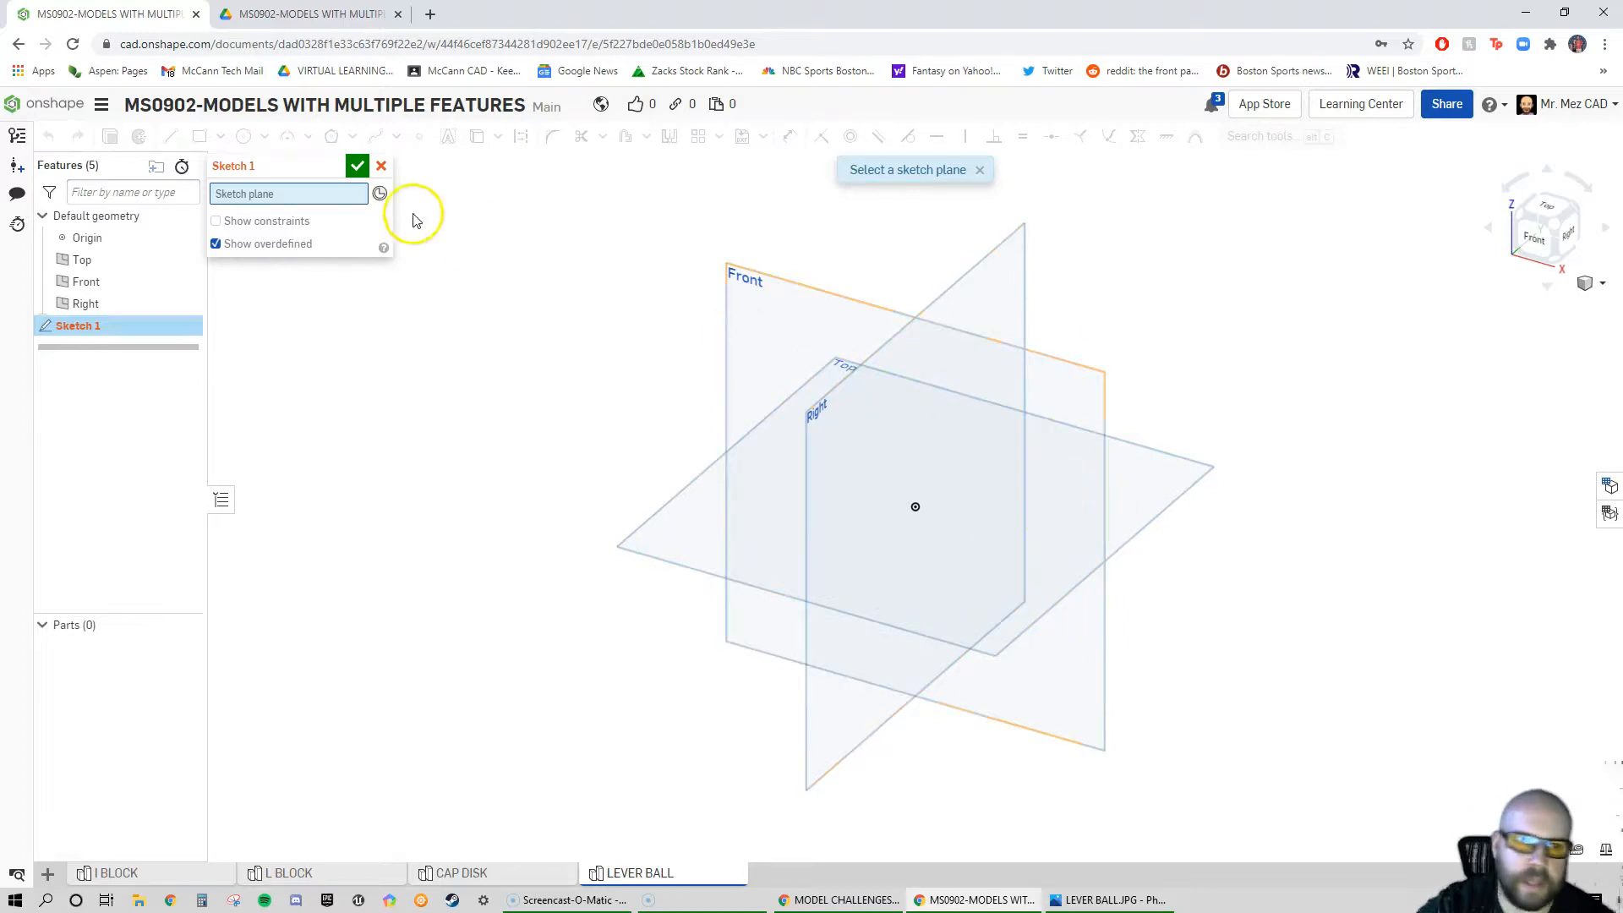
pyautogui.click(876, 309)
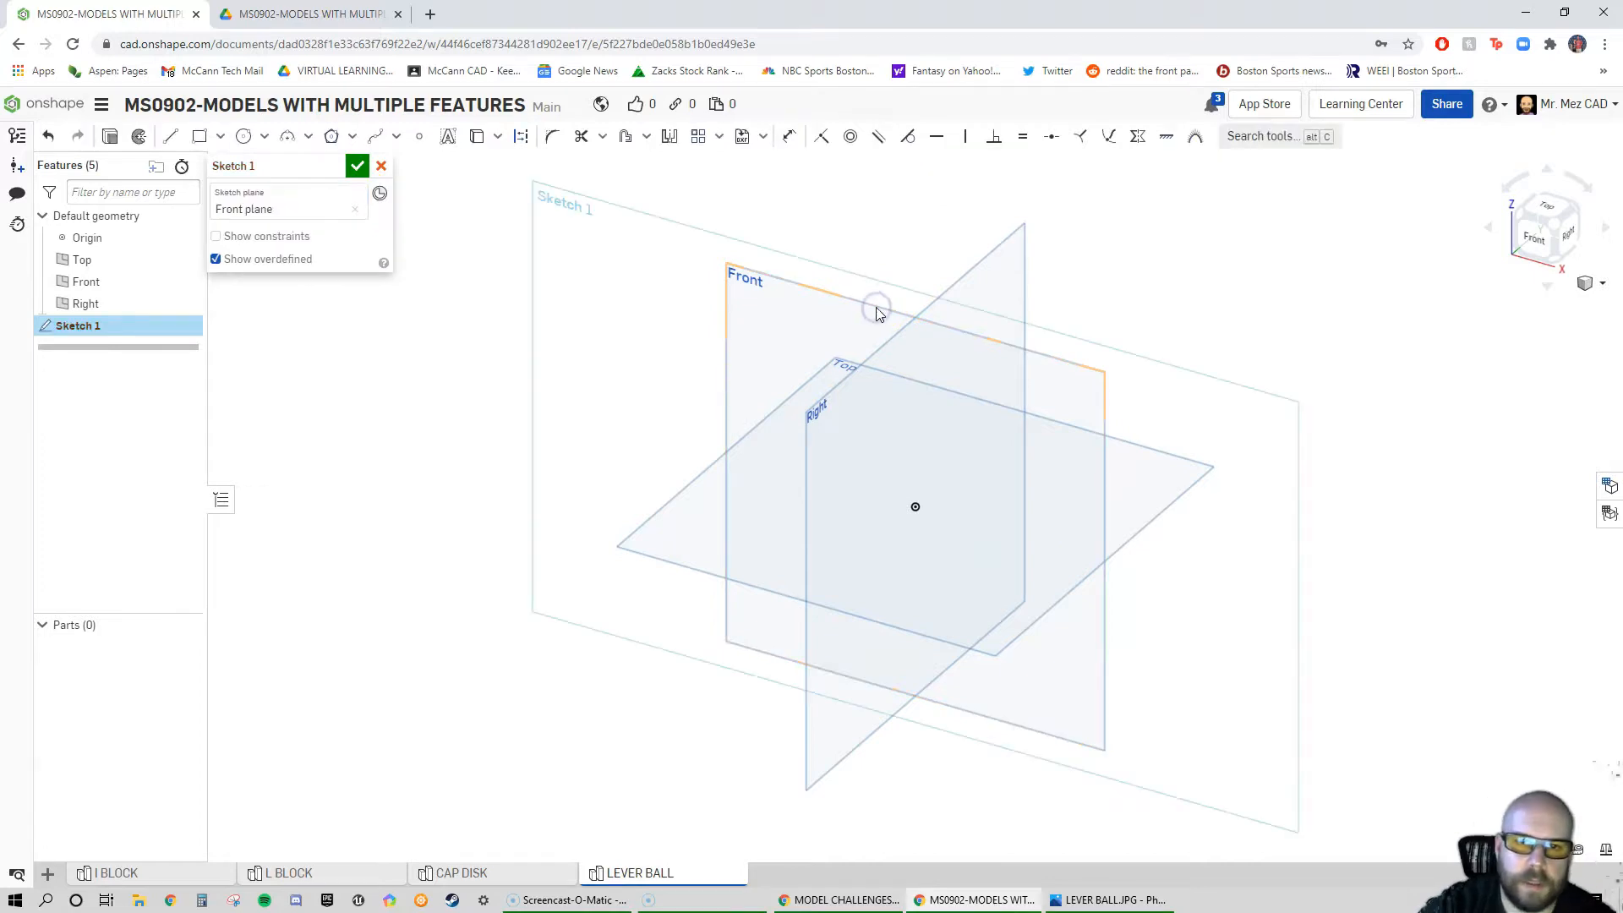
pyautogui.rightClick(744, 317)
pyautogui.click(834, 550)
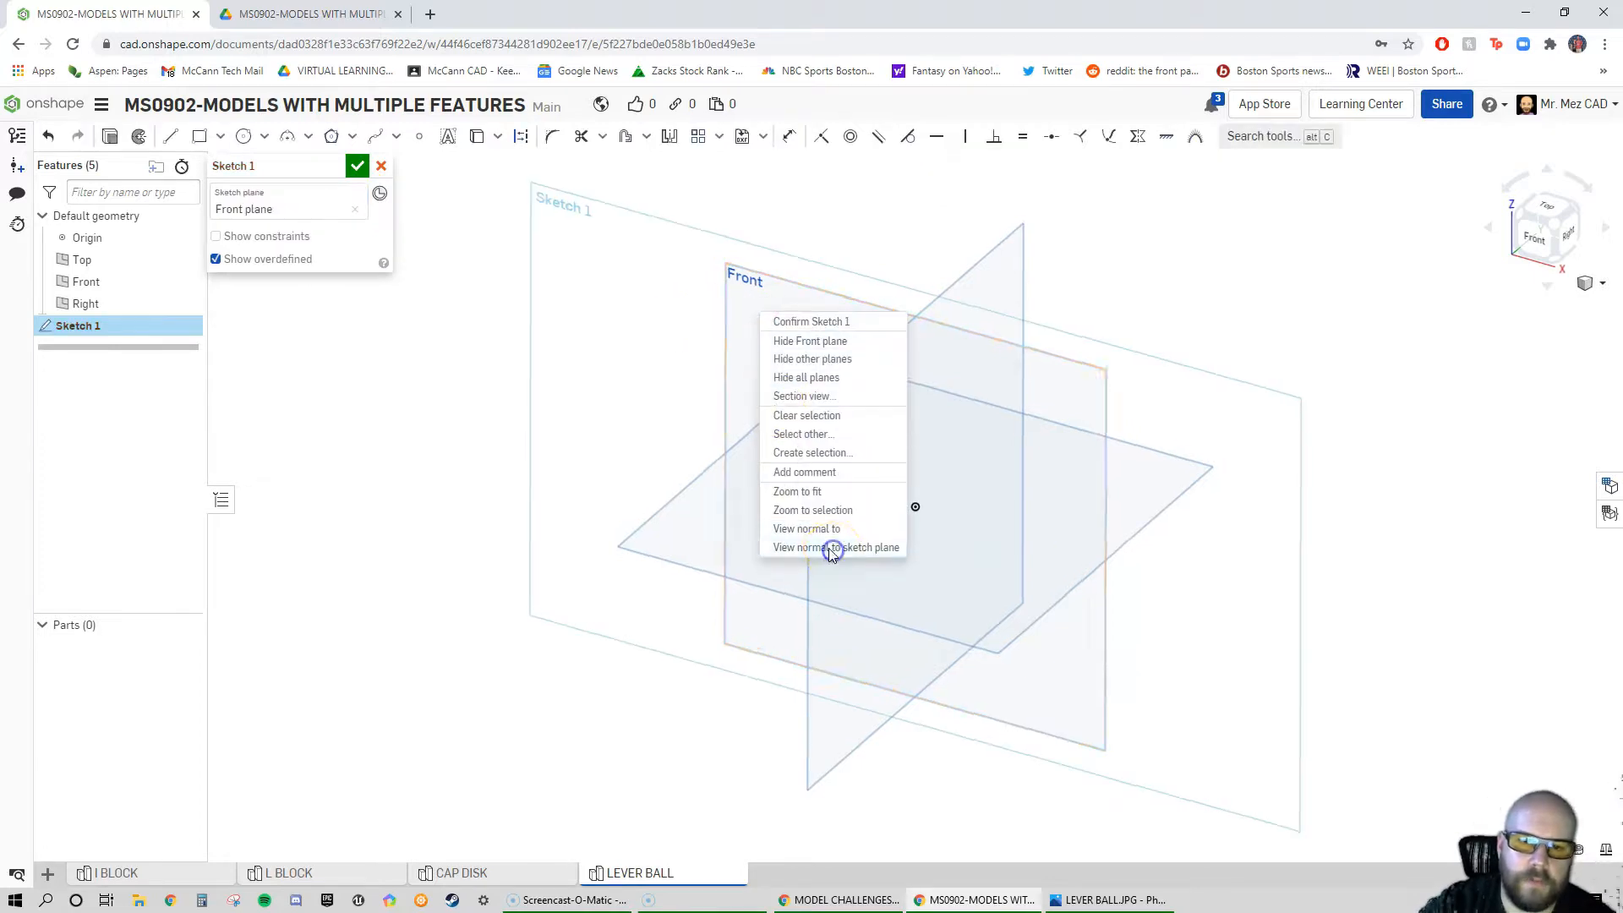
pyautogui.click(170, 137)
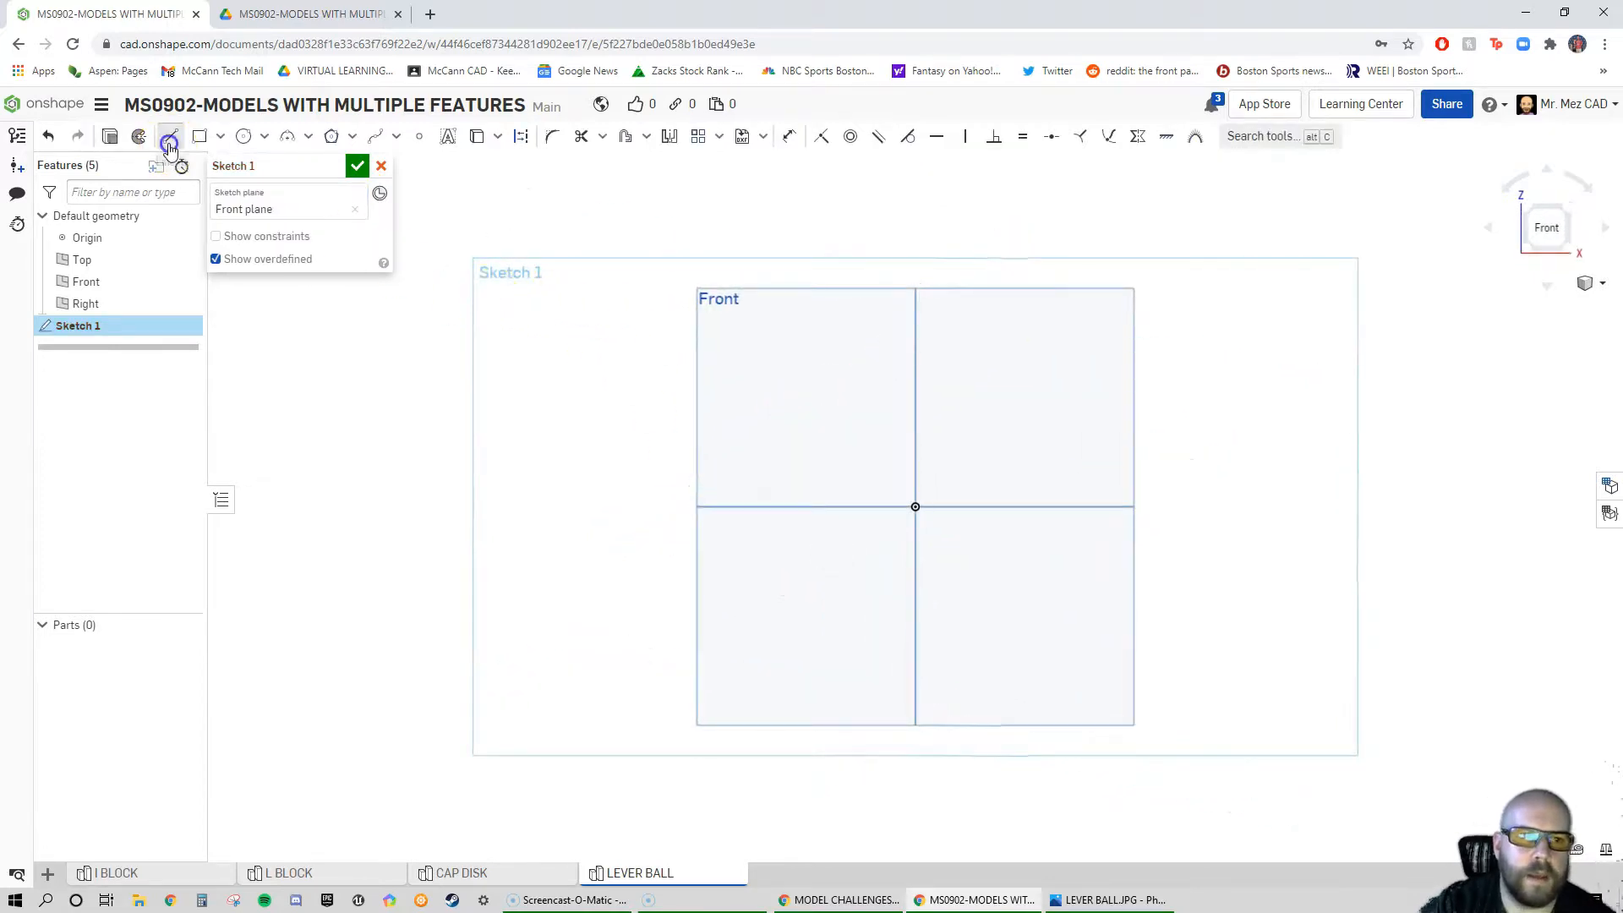
pyautogui.click(525, 140)
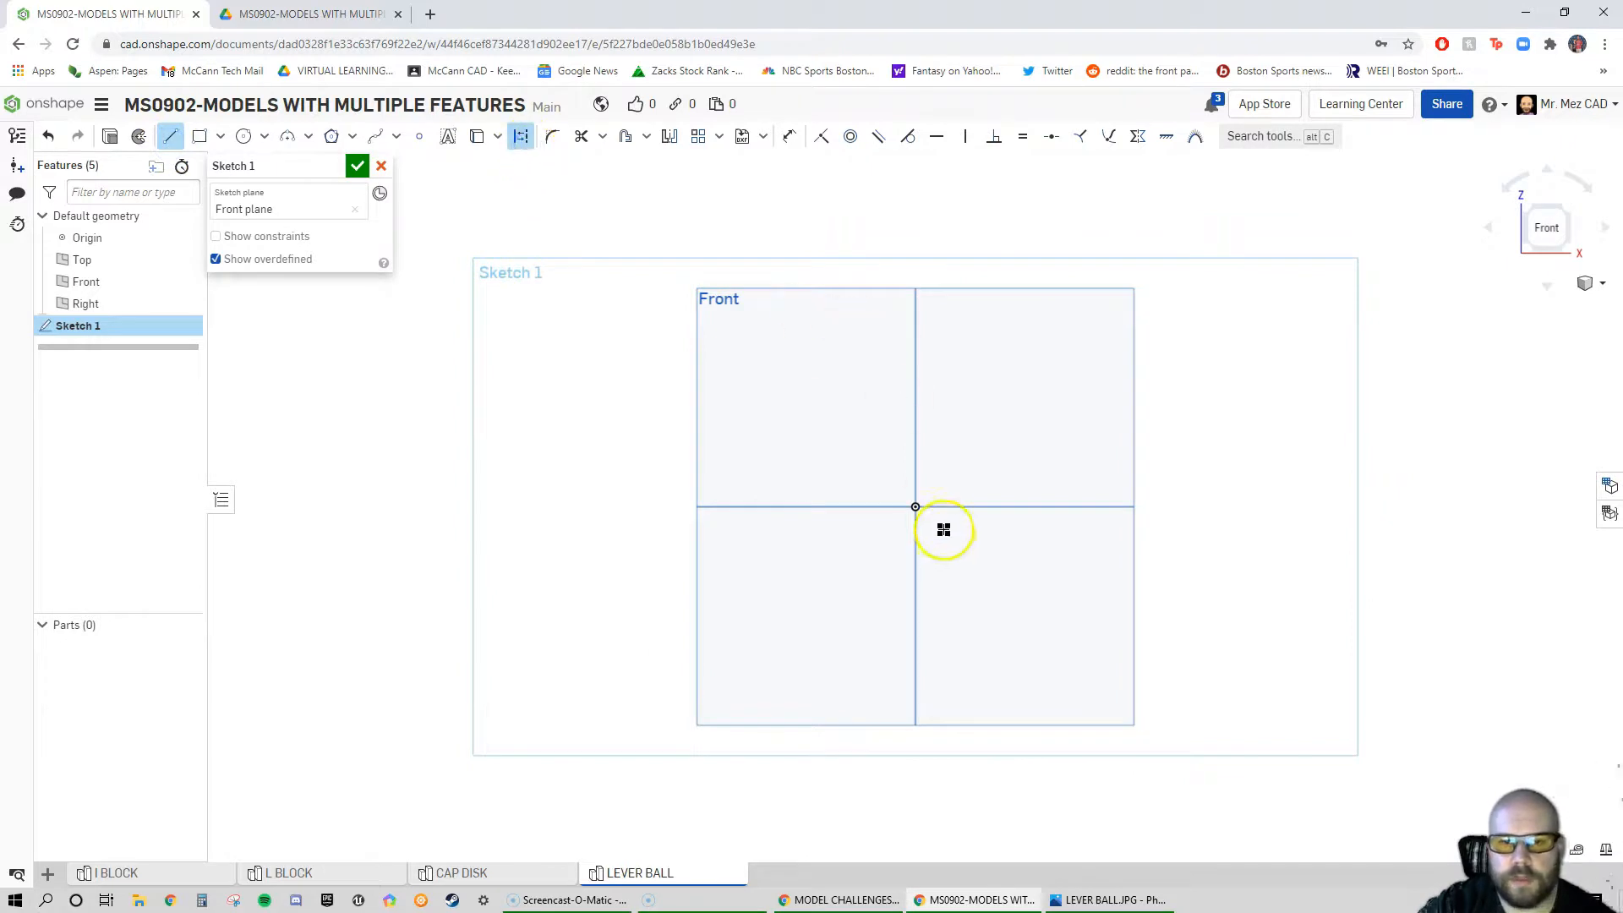
pyautogui.click(917, 507)
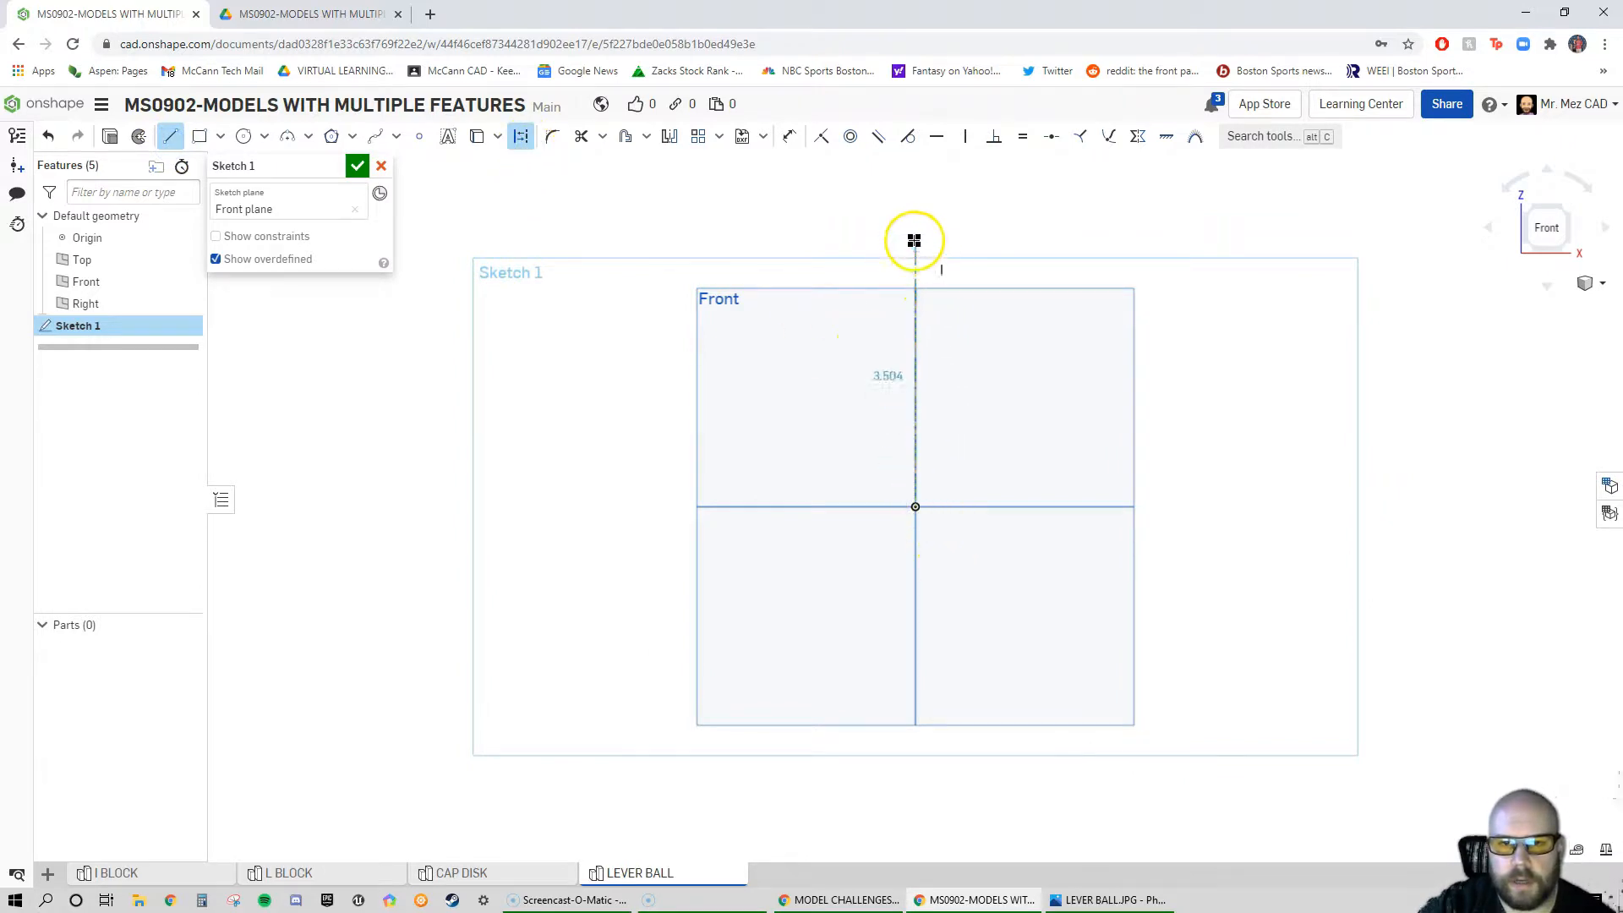
pyautogui.click(912, 183)
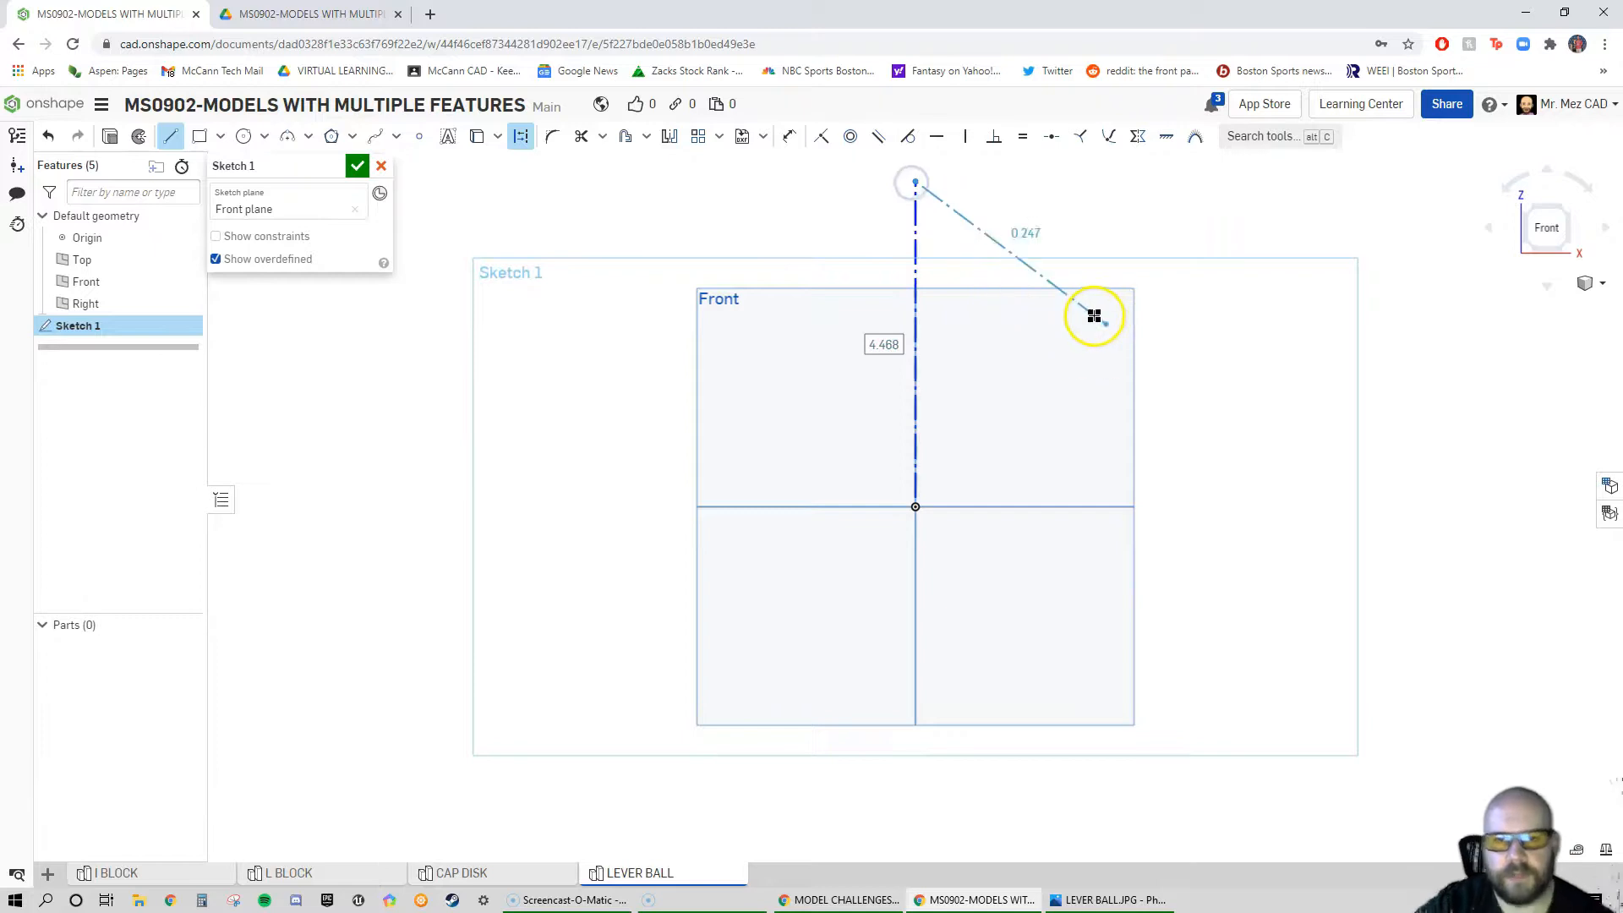
pyautogui.press('Escape')
# Draw a circle centred on the origin and set its diameter to 4 in
pyautogui.click(244, 137)
pyautogui.click(915, 507)
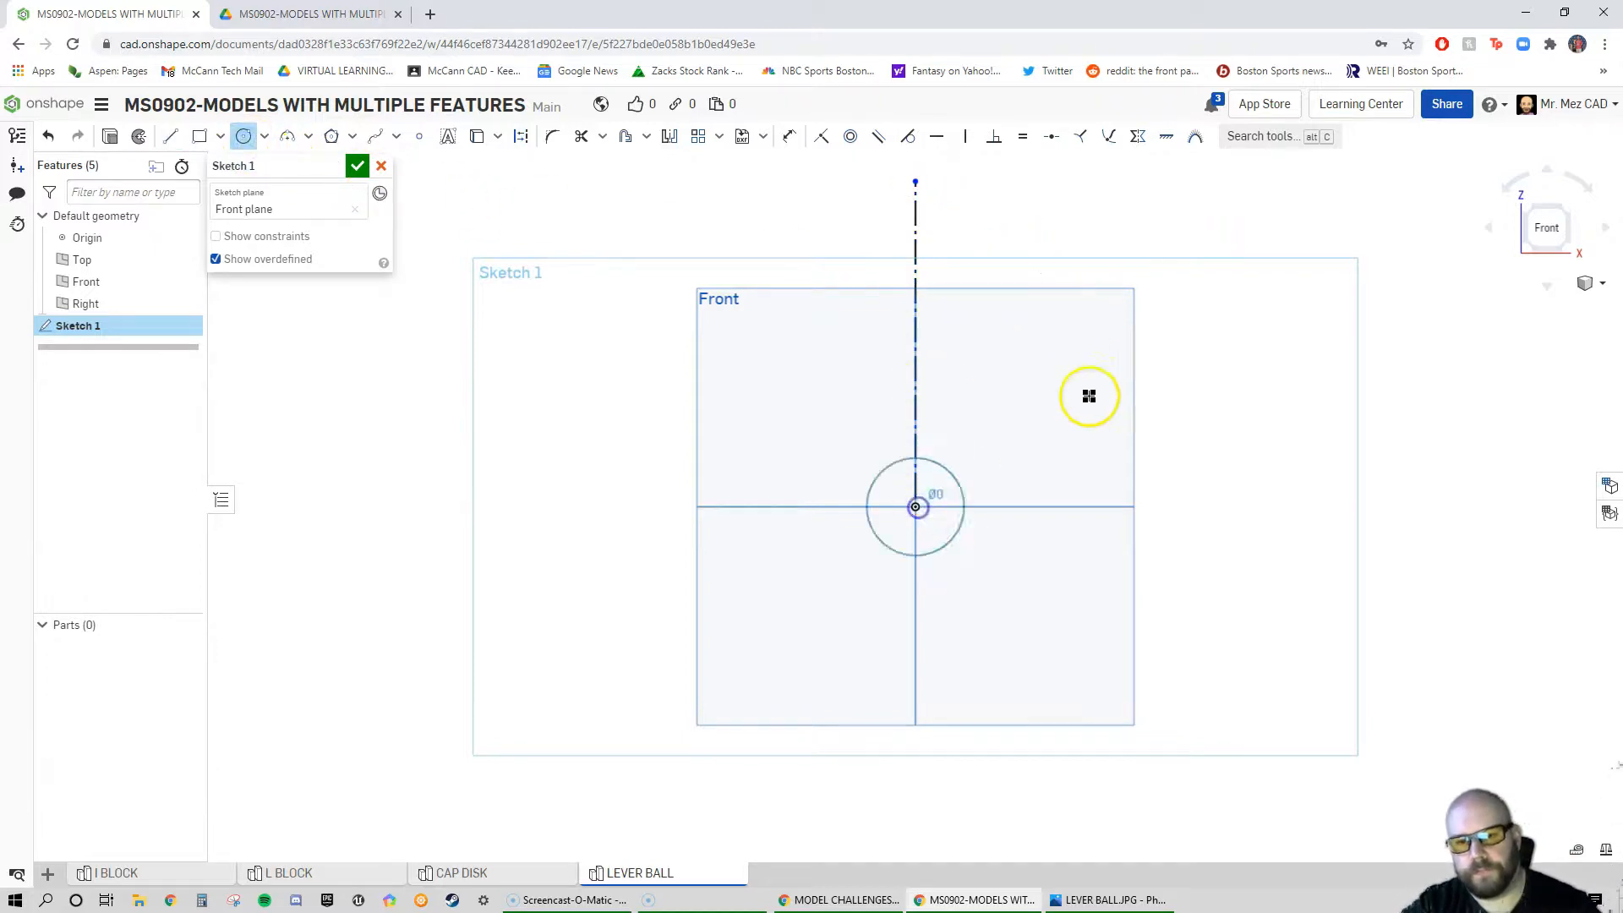
pyautogui.click(1076, 391)
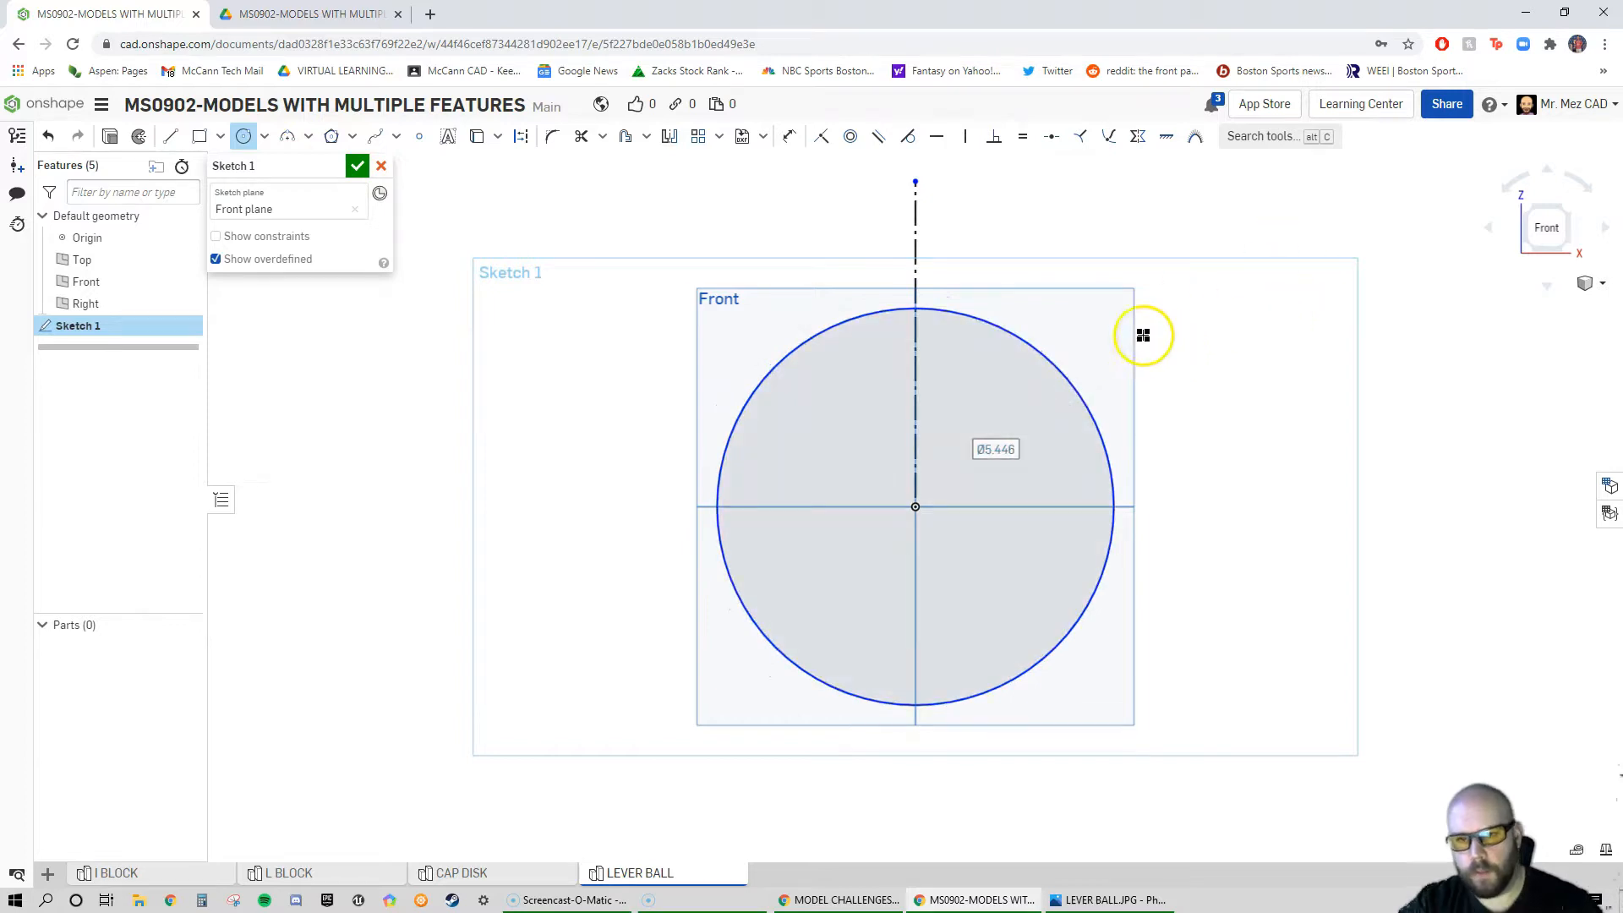
pyautogui.press('u')
pyautogui.click(1061, 368)
pyautogui.click(1154, 304)
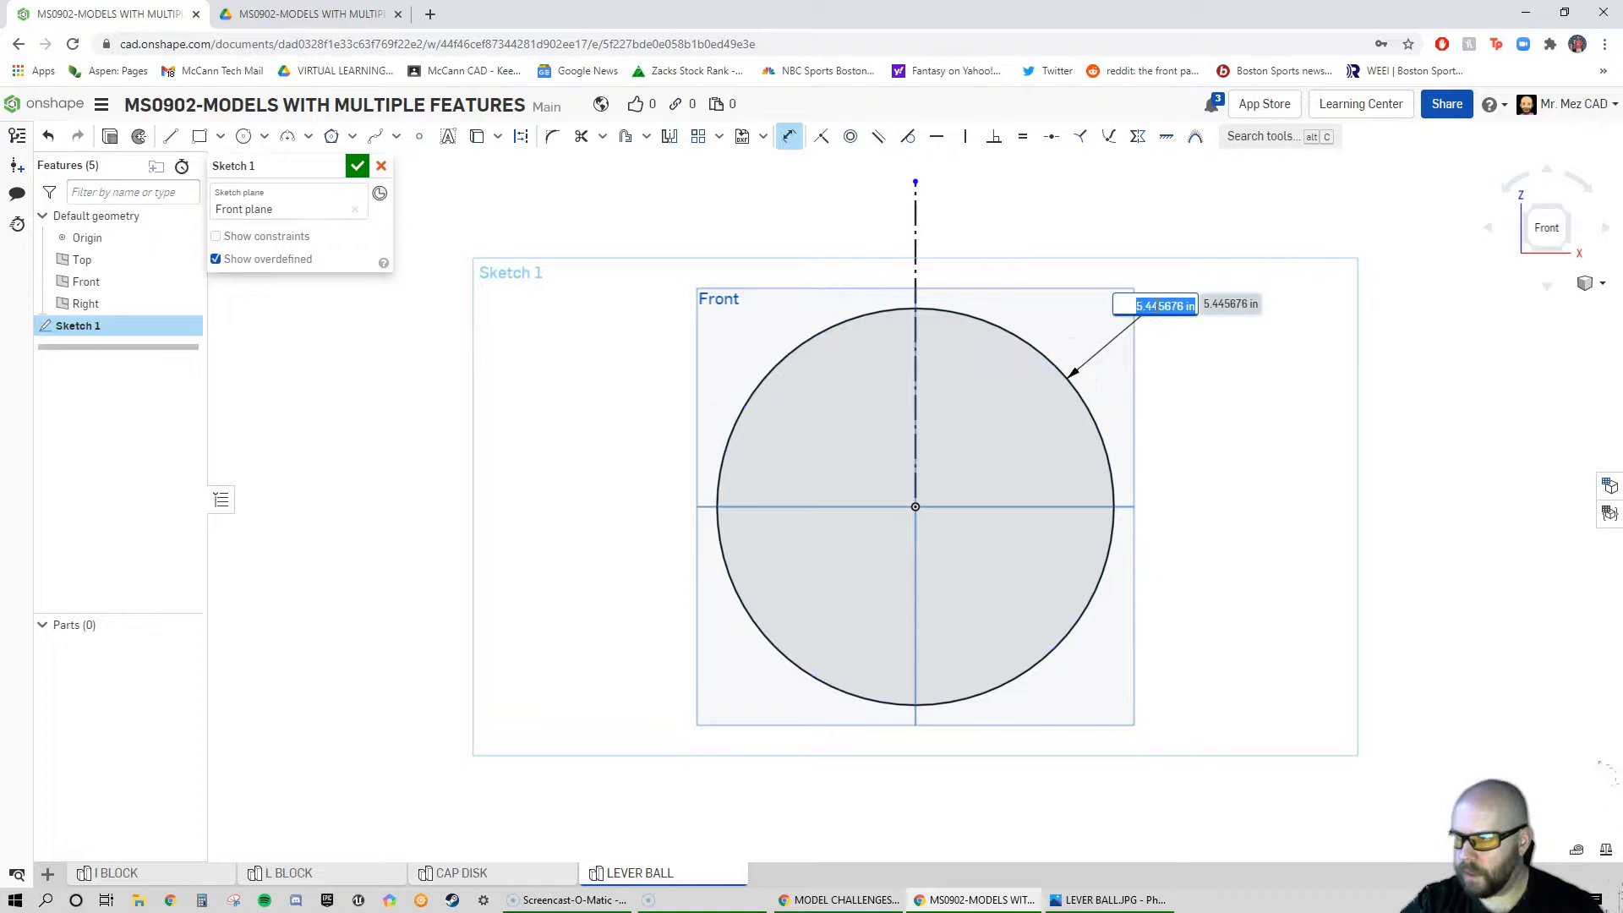
pyautogui.write('4')
pyautogui.press('Return')
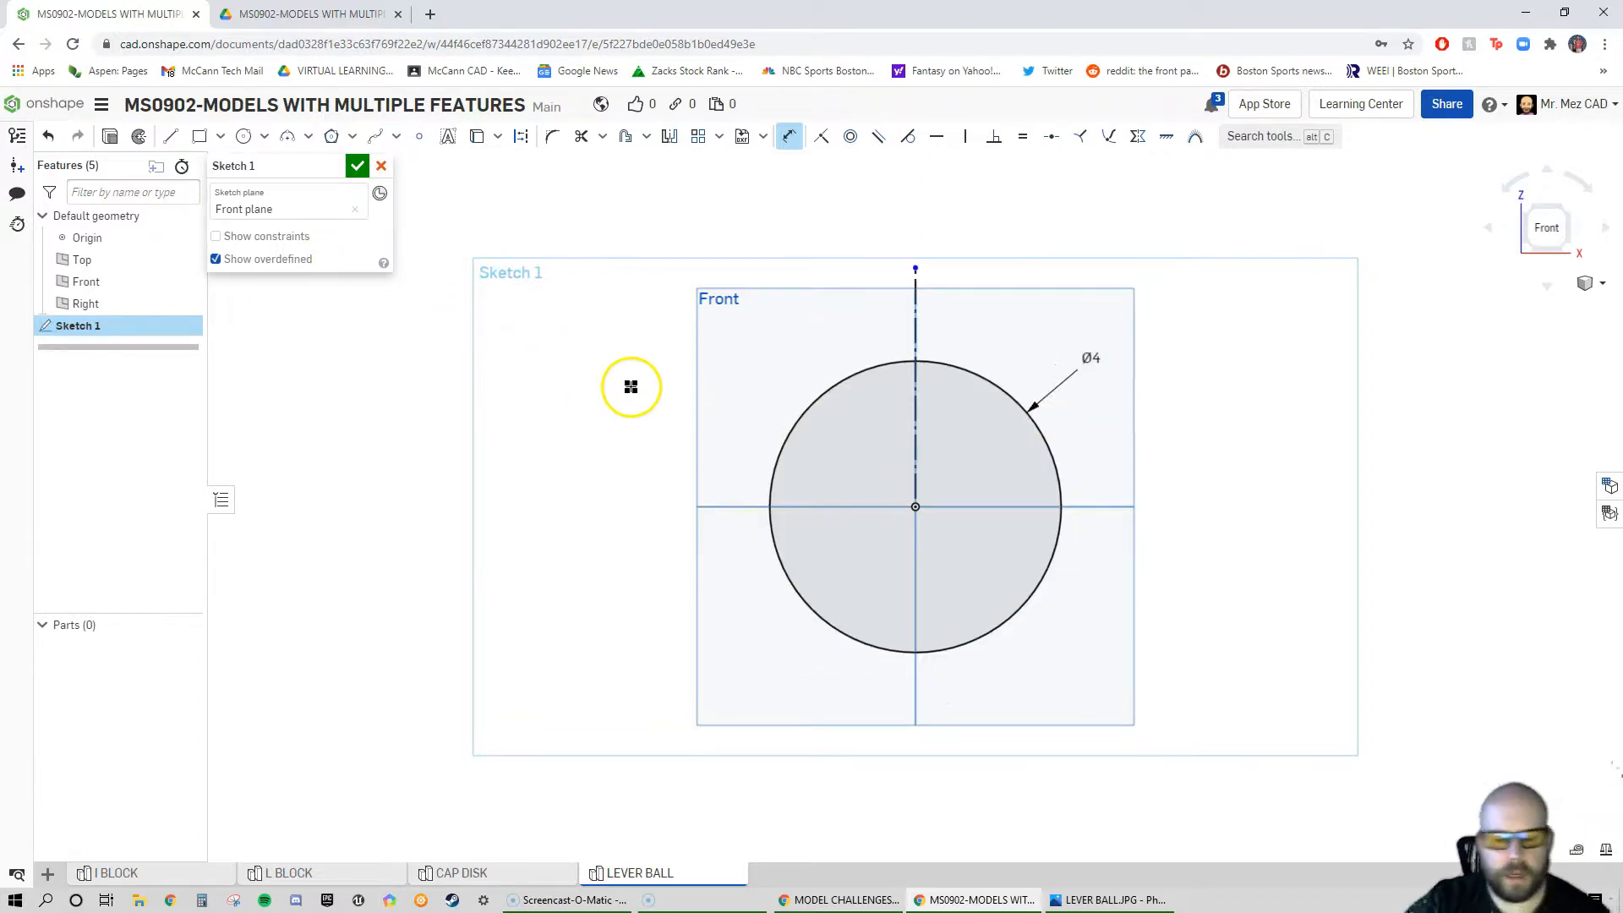
# Draw a solid vertical line across the circle's full diameter and trim away the left half of the circle
pyautogui.press('l')
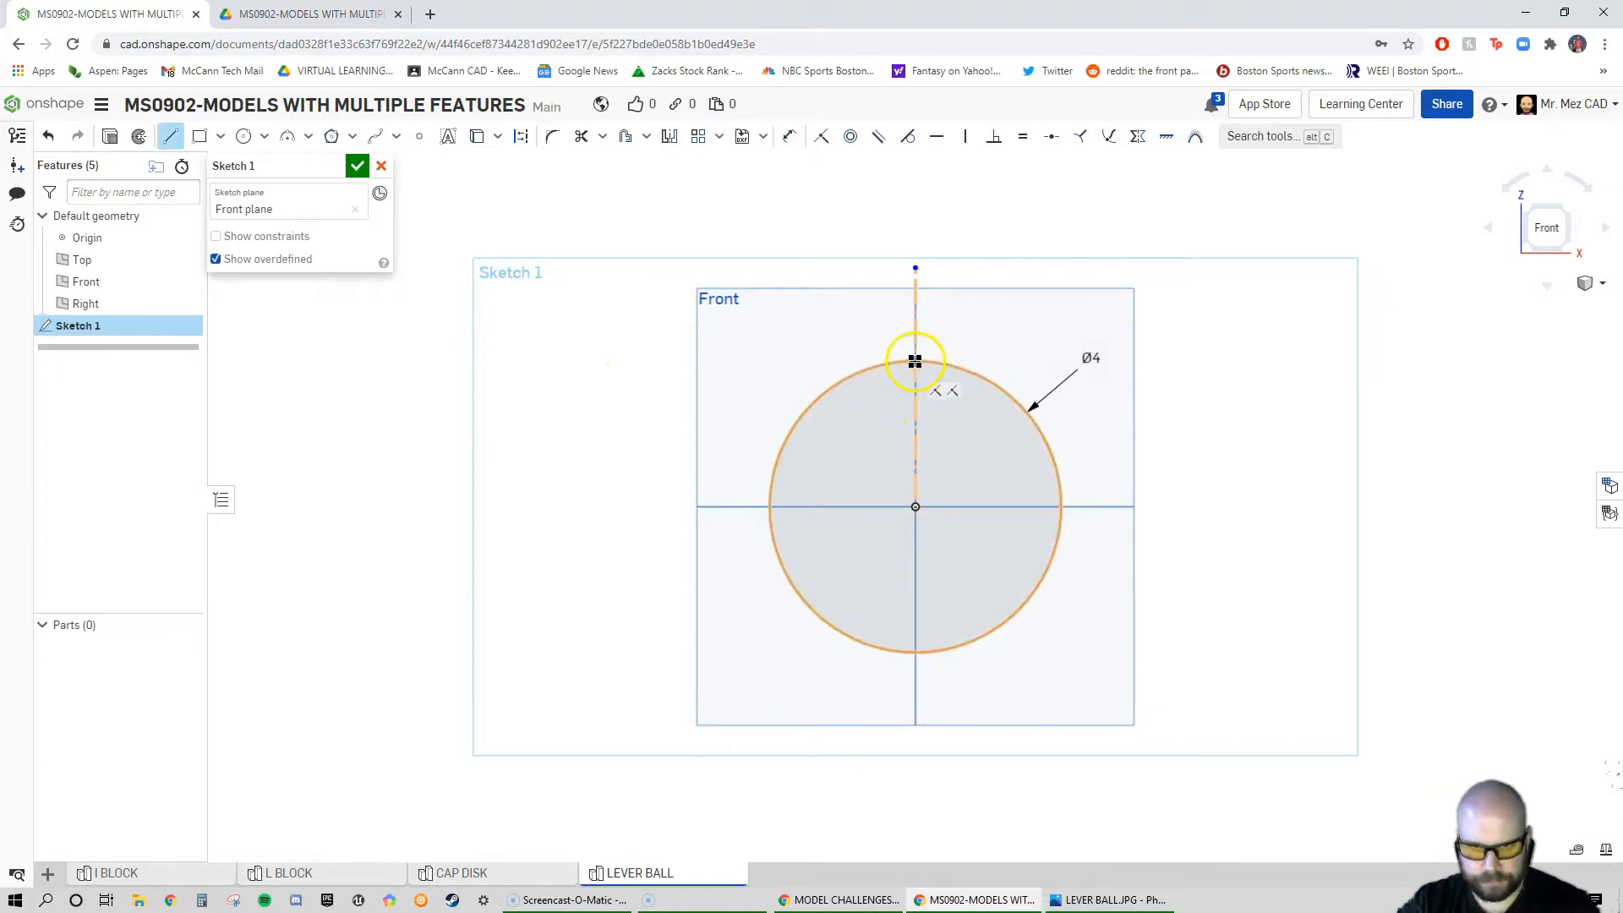
pyautogui.moveTo(915, 361); pyautogui.dragTo(916, 651)
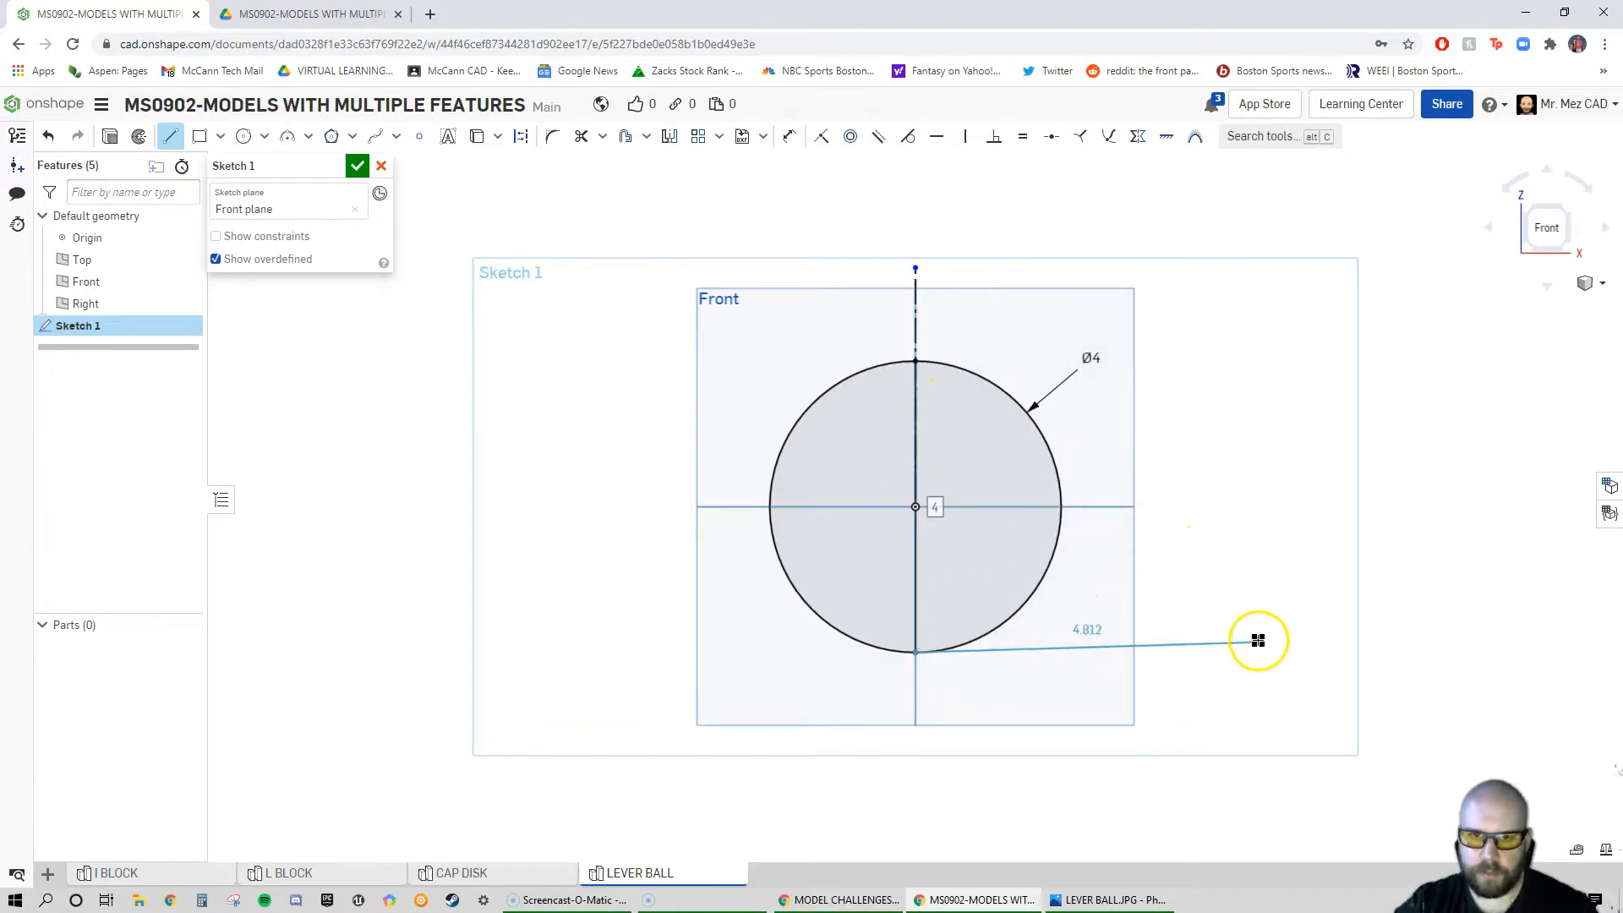
pyautogui.press('Escape')
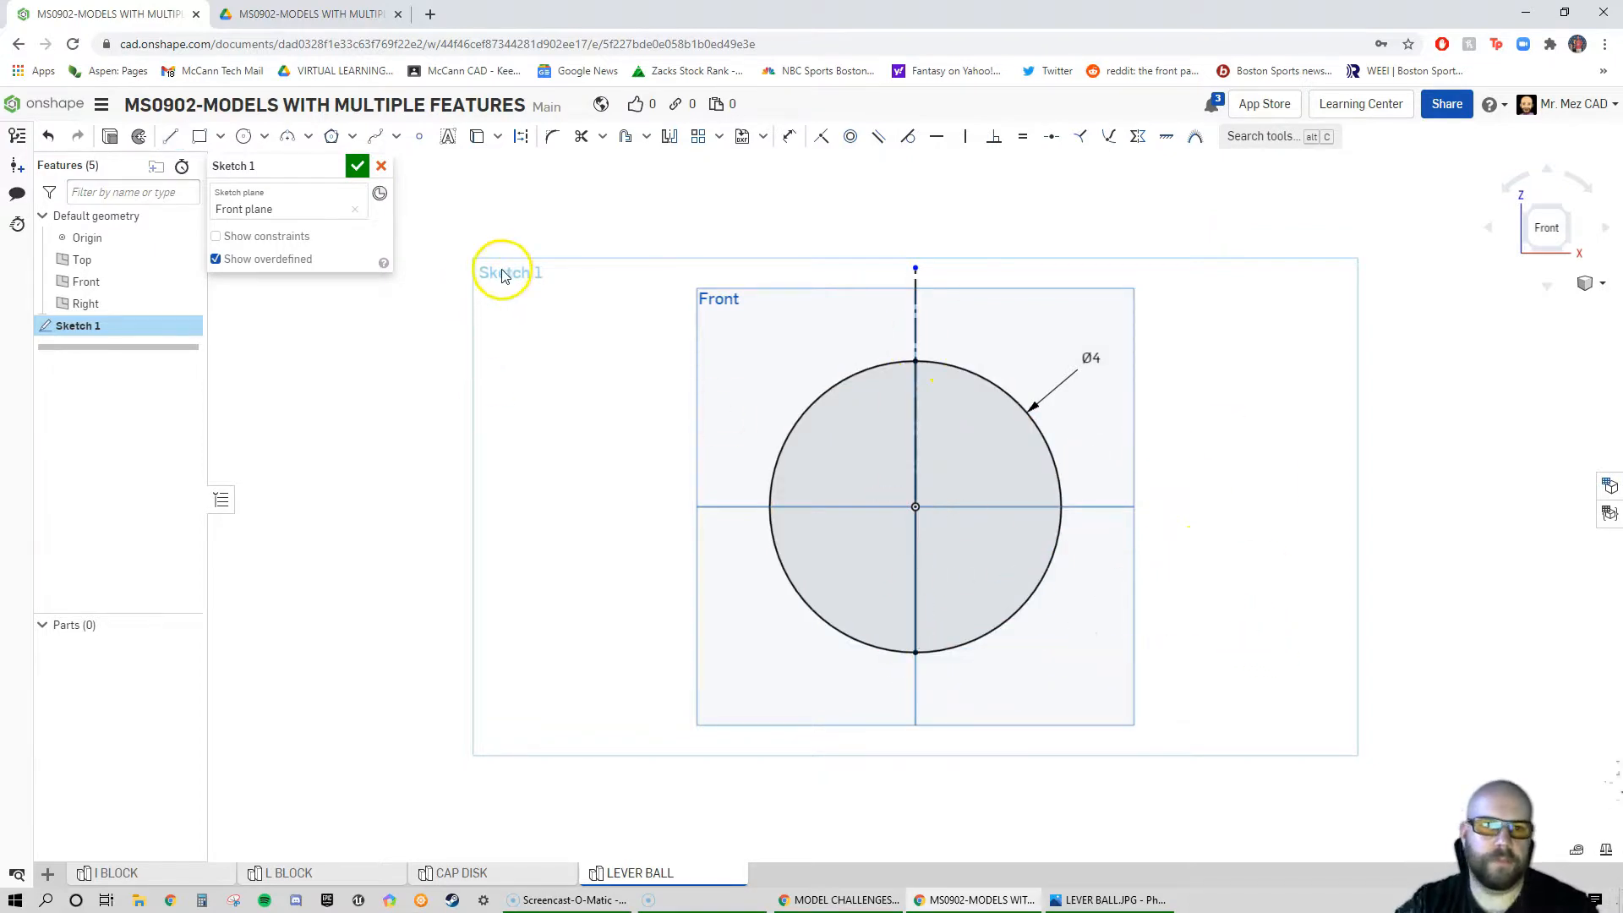
pyautogui.click(584, 139)
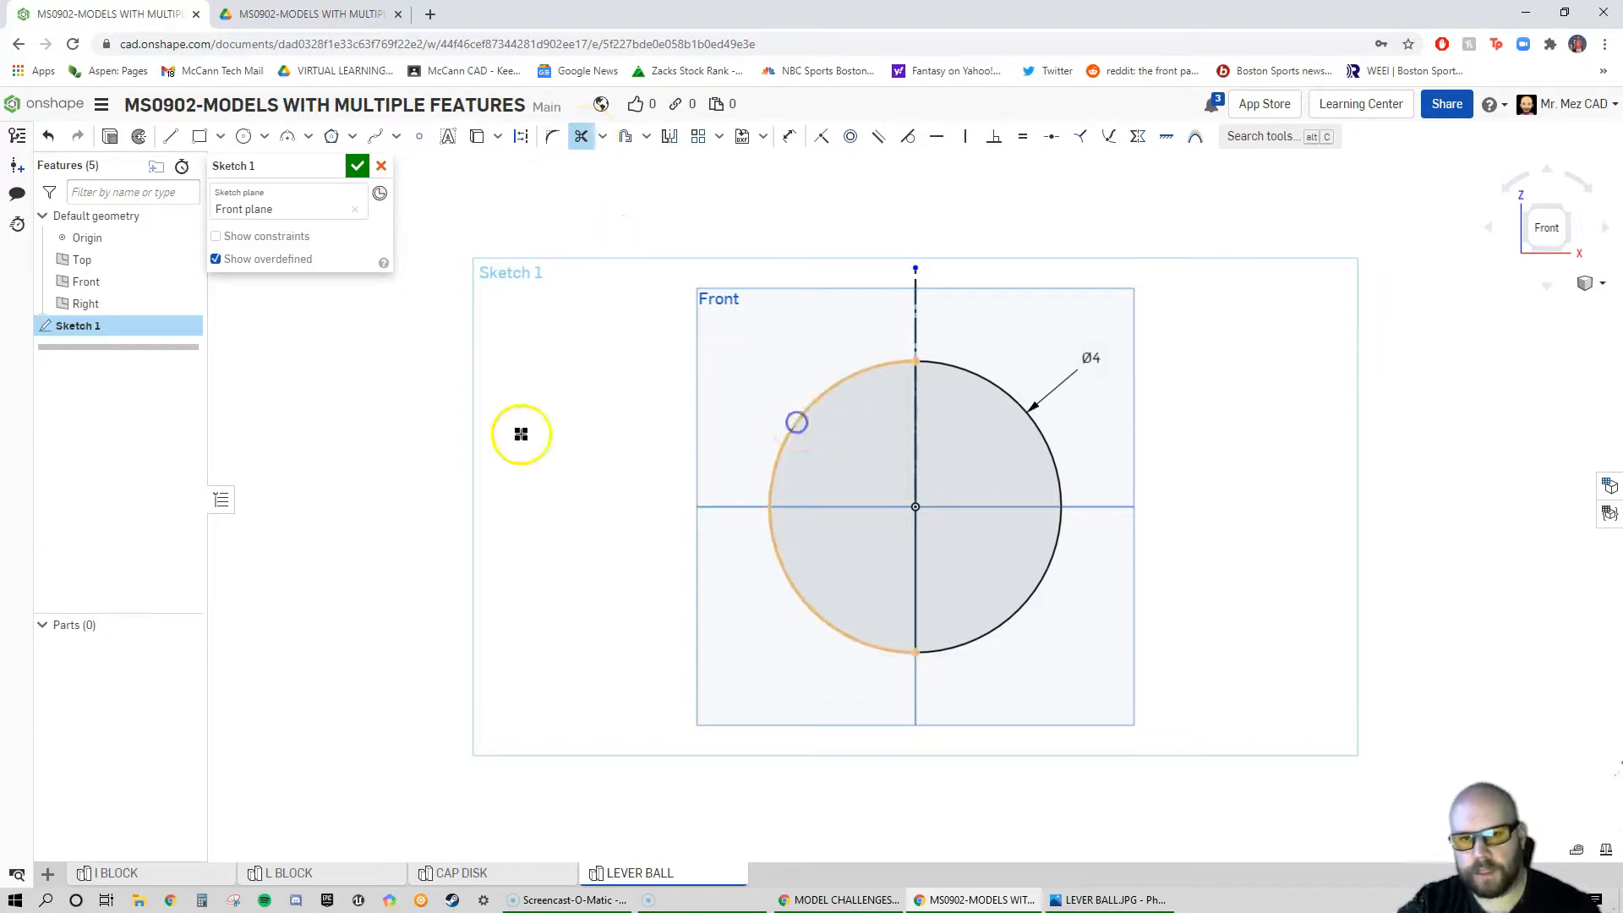
pyautogui.click(796, 422)
pyautogui.press('Escape')
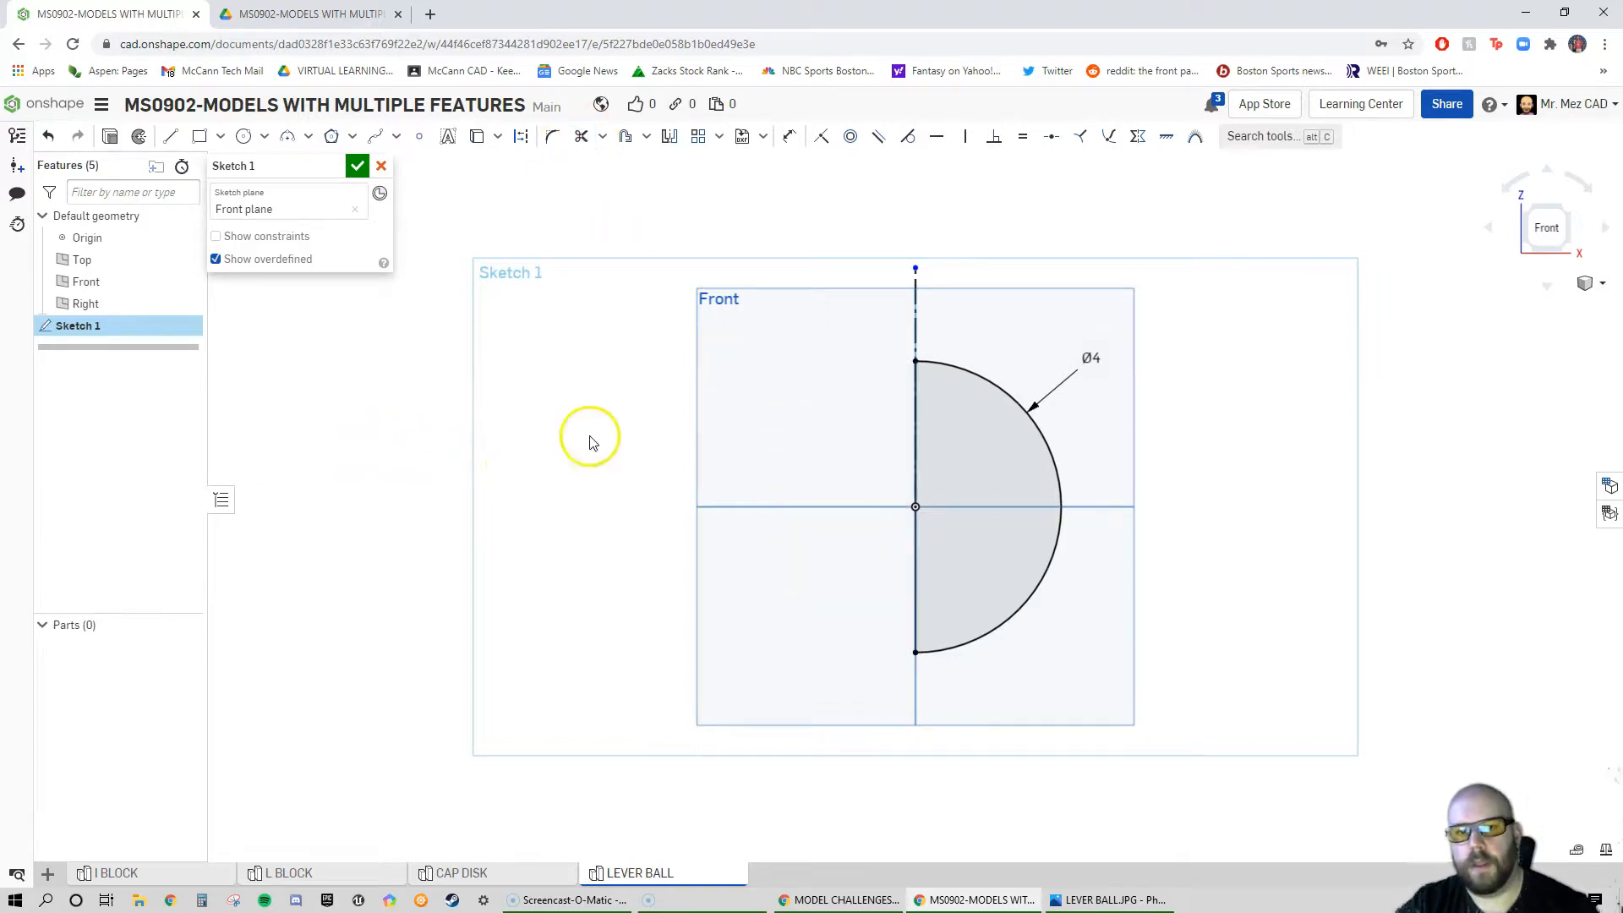
# Revolve the semicircle a full turn about the vertical construction line as a new solid sphere
pyautogui.hotkey('shift', '7')
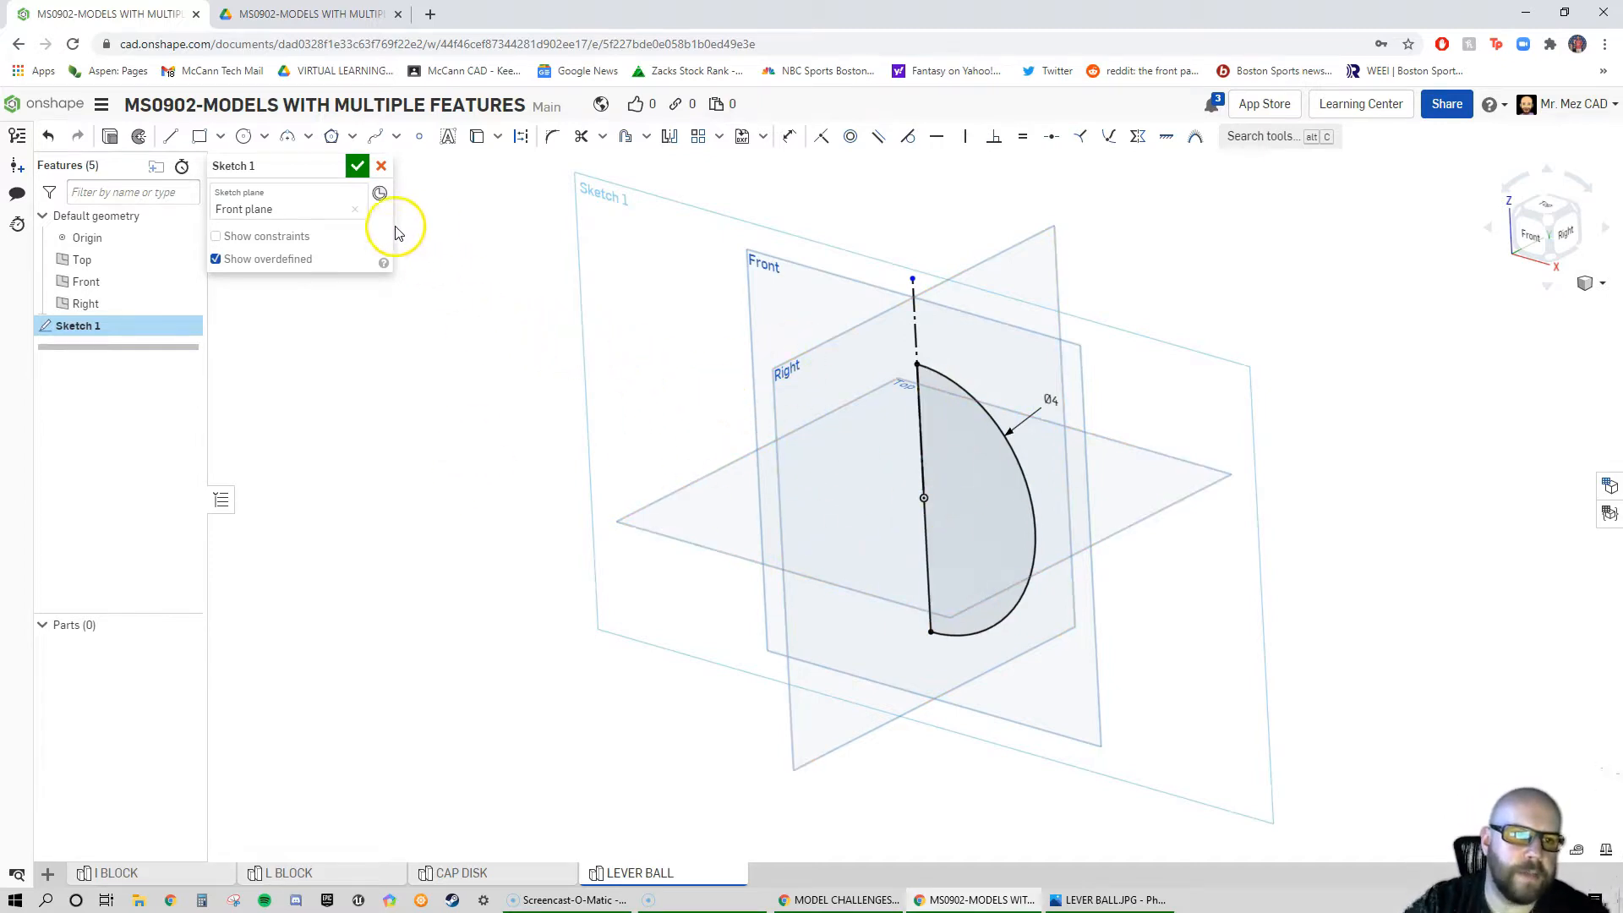
pyautogui.click(140, 139)
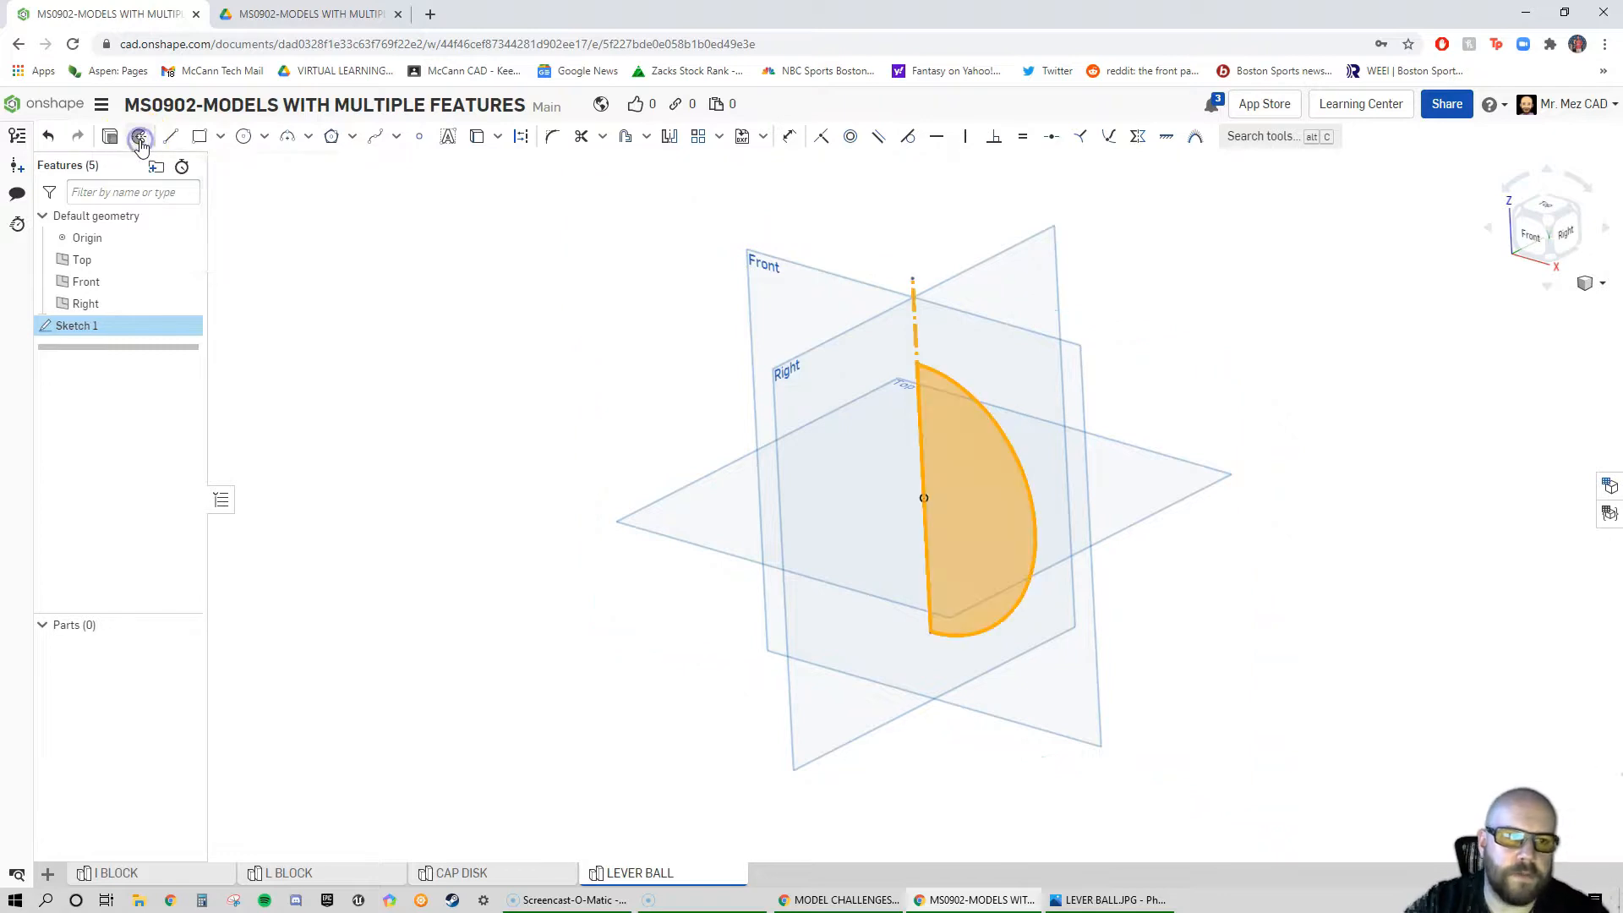
pyautogui.click(262, 282)
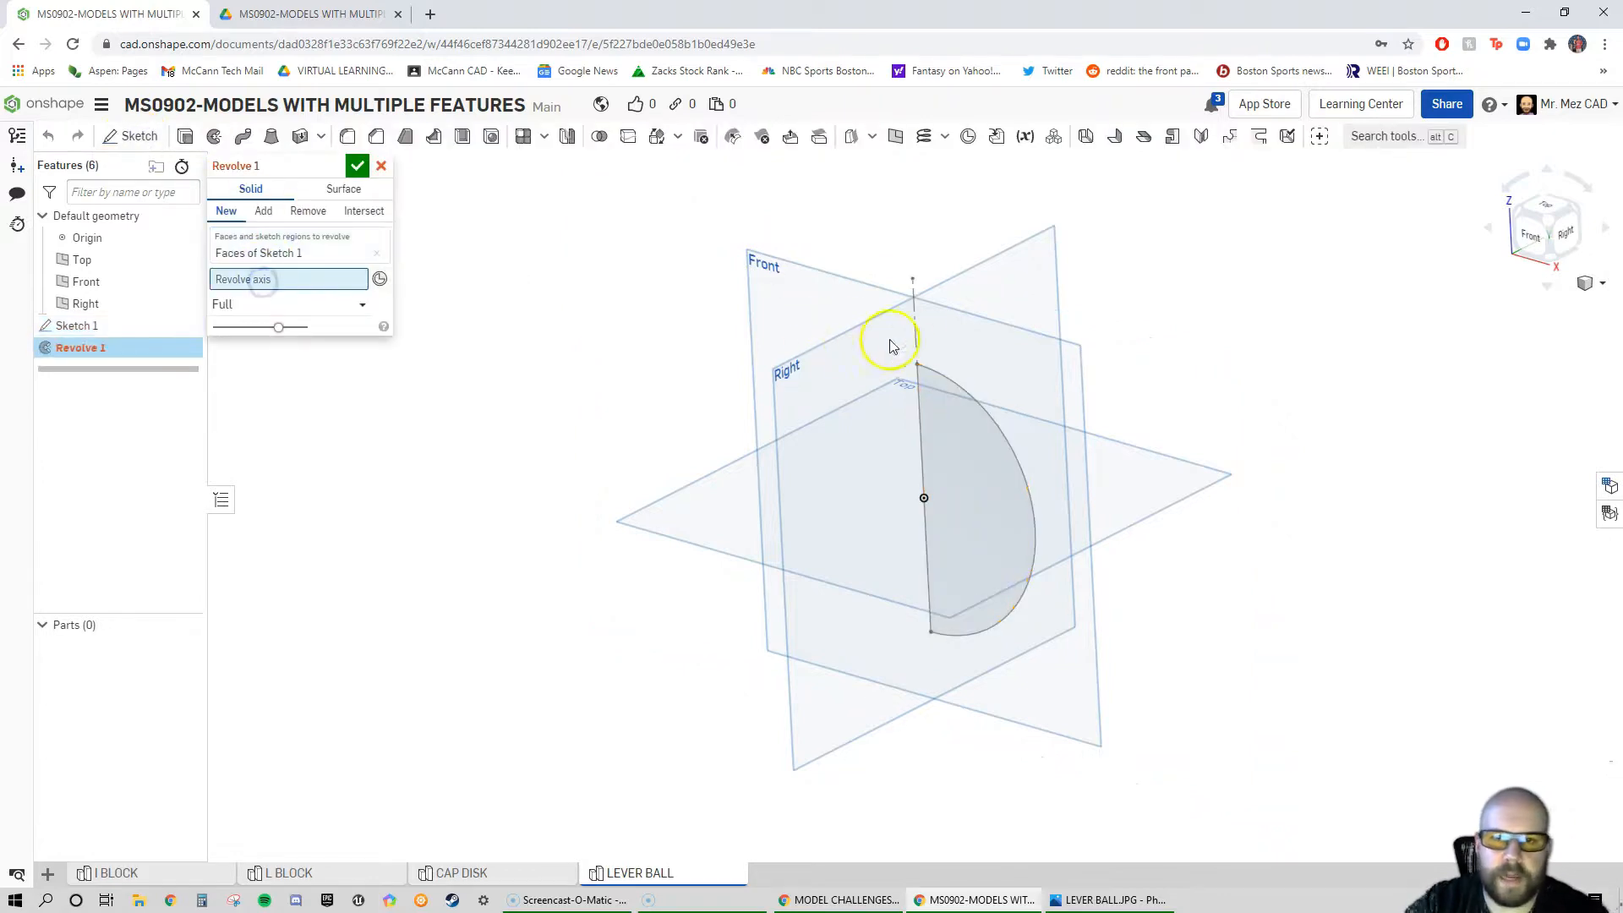
pyautogui.click(917, 333)
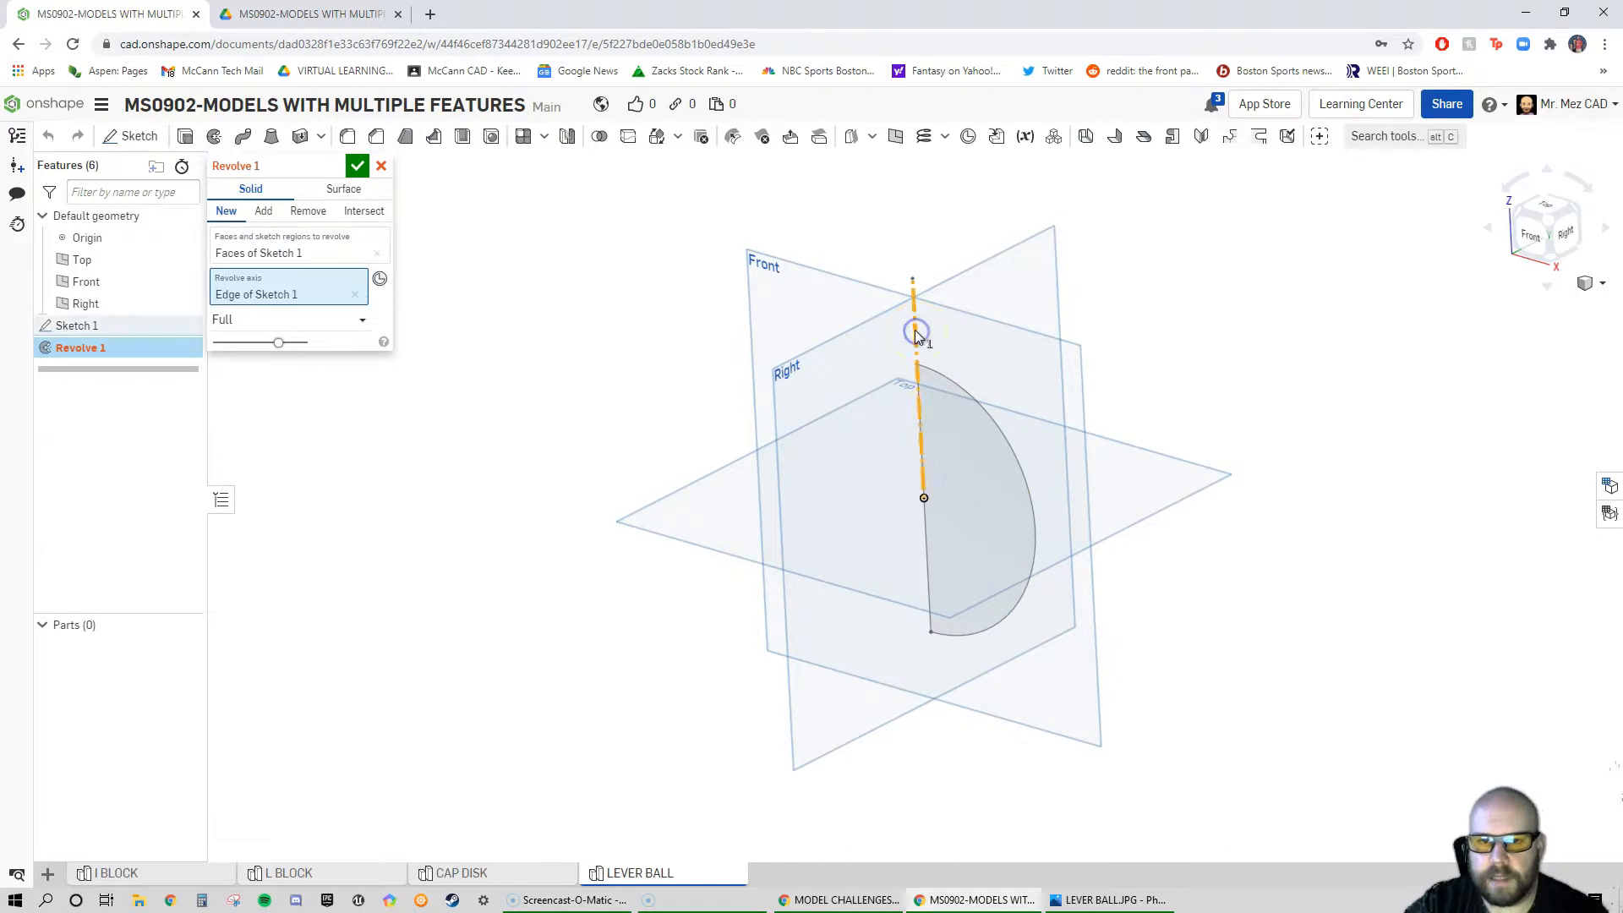
pyautogui.moveTo(1181, 367)
pyautogui.mouseDown(button='right')
pyautogui.moveTo(1253, 333)
pyautogui.moveTo(1326, 333)
pyautogui.moveTo(1177, 364)
pyautogui.mouseUp(button='right')
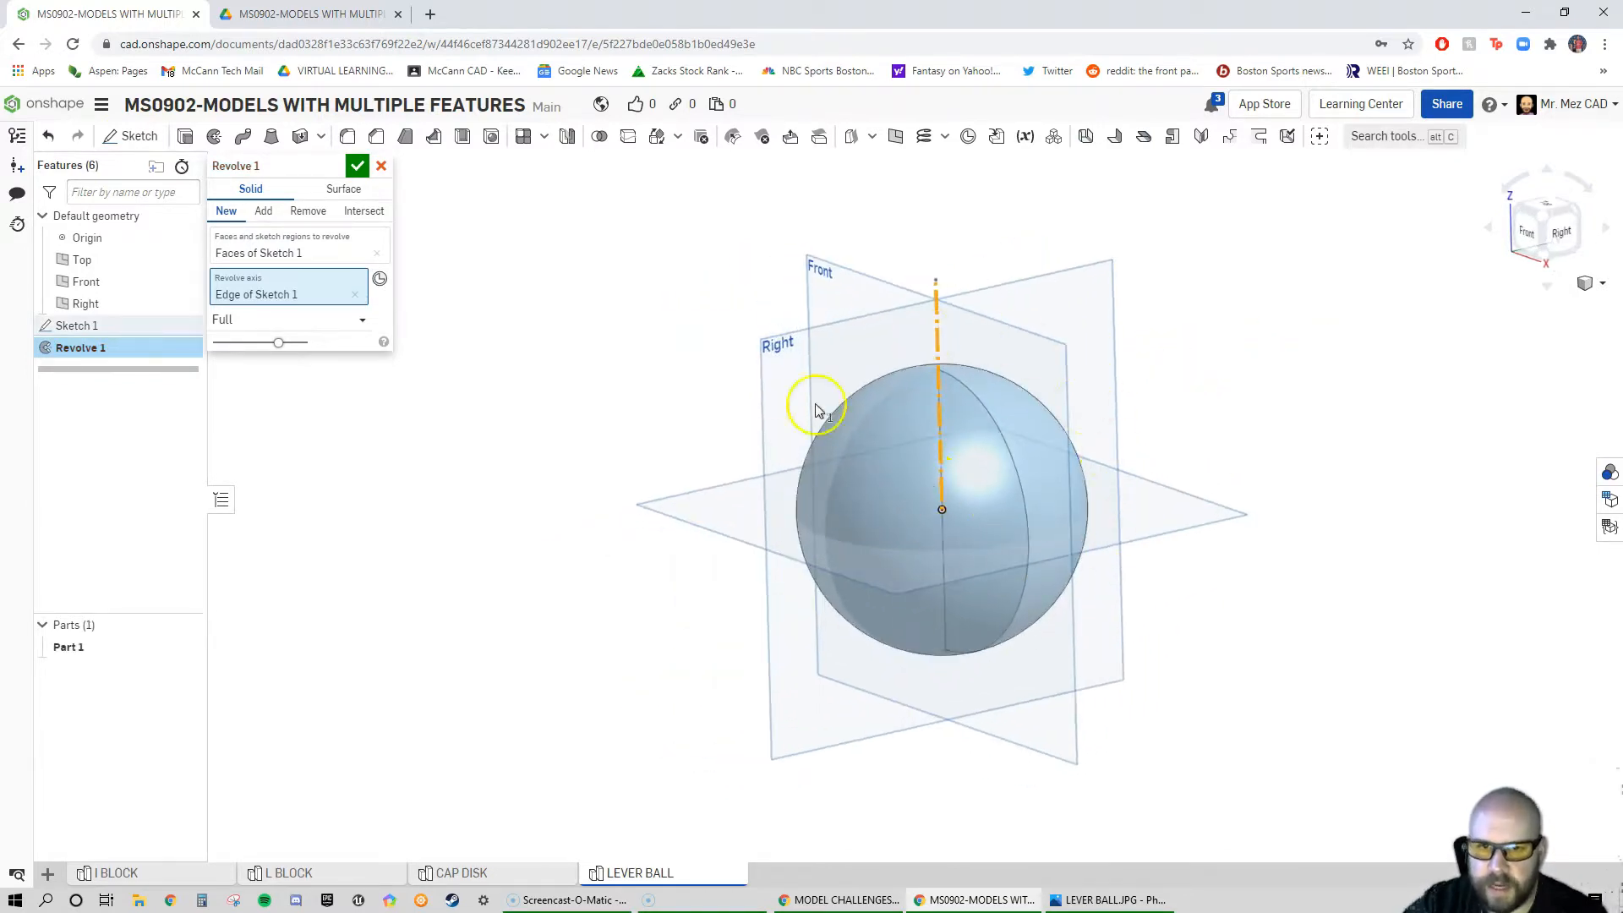
pyautogui.moveTo(1003, 539); pyautogui.dragTo(1046, 547, button='right')
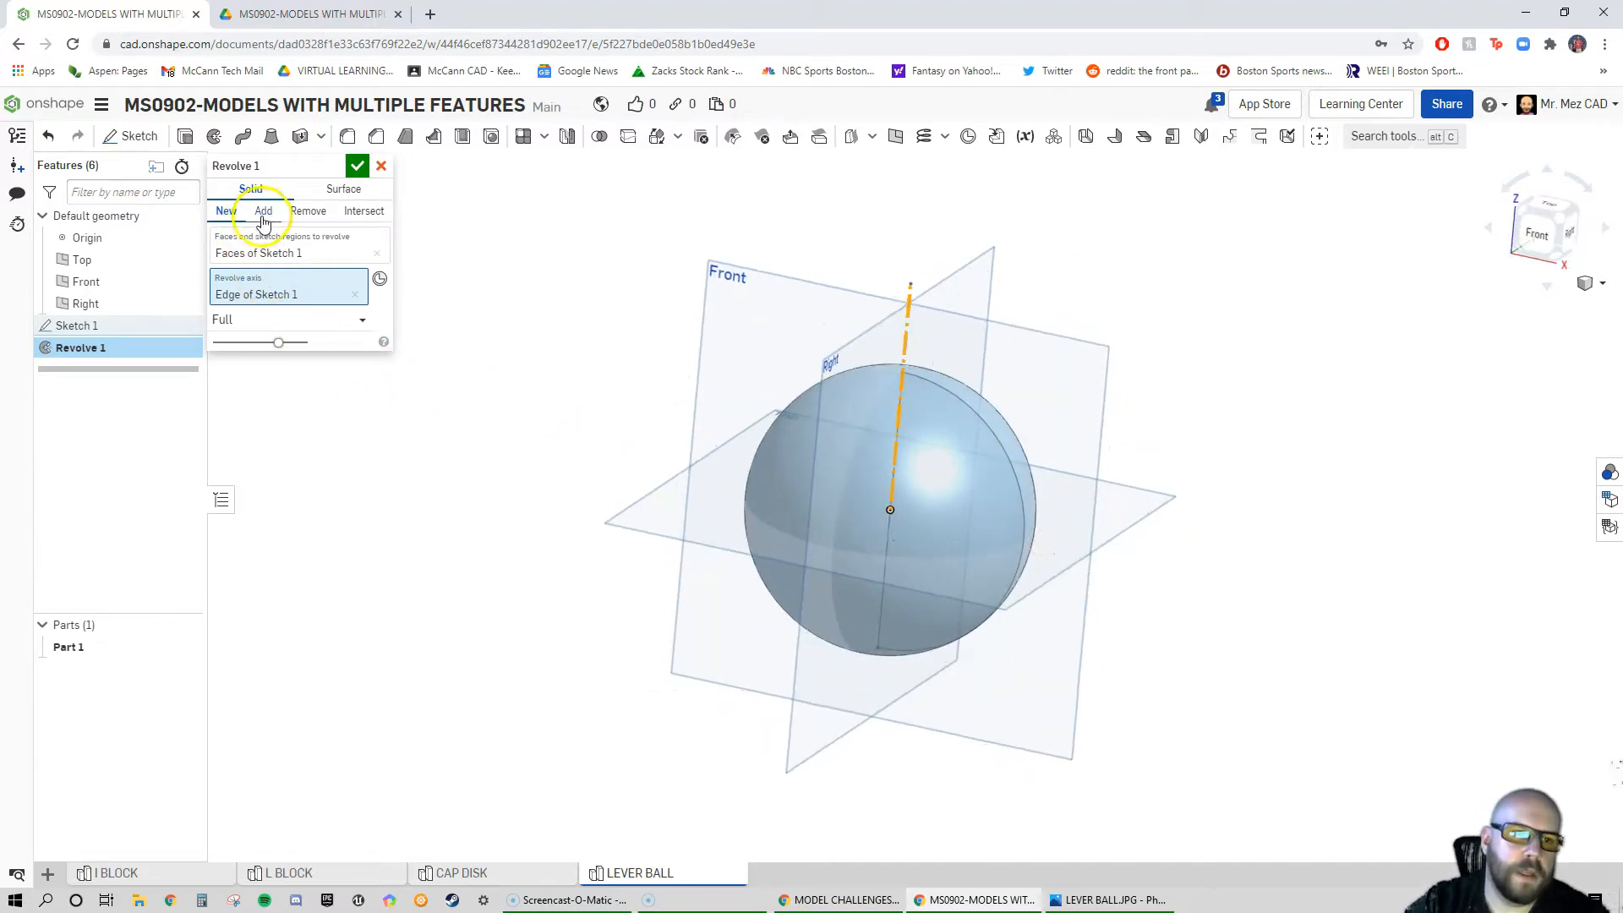
pyautogui.click(359, 167)
pyautogui.moveTo(1083, 467); pyautogui.dragTo(1048, 473, button='right')
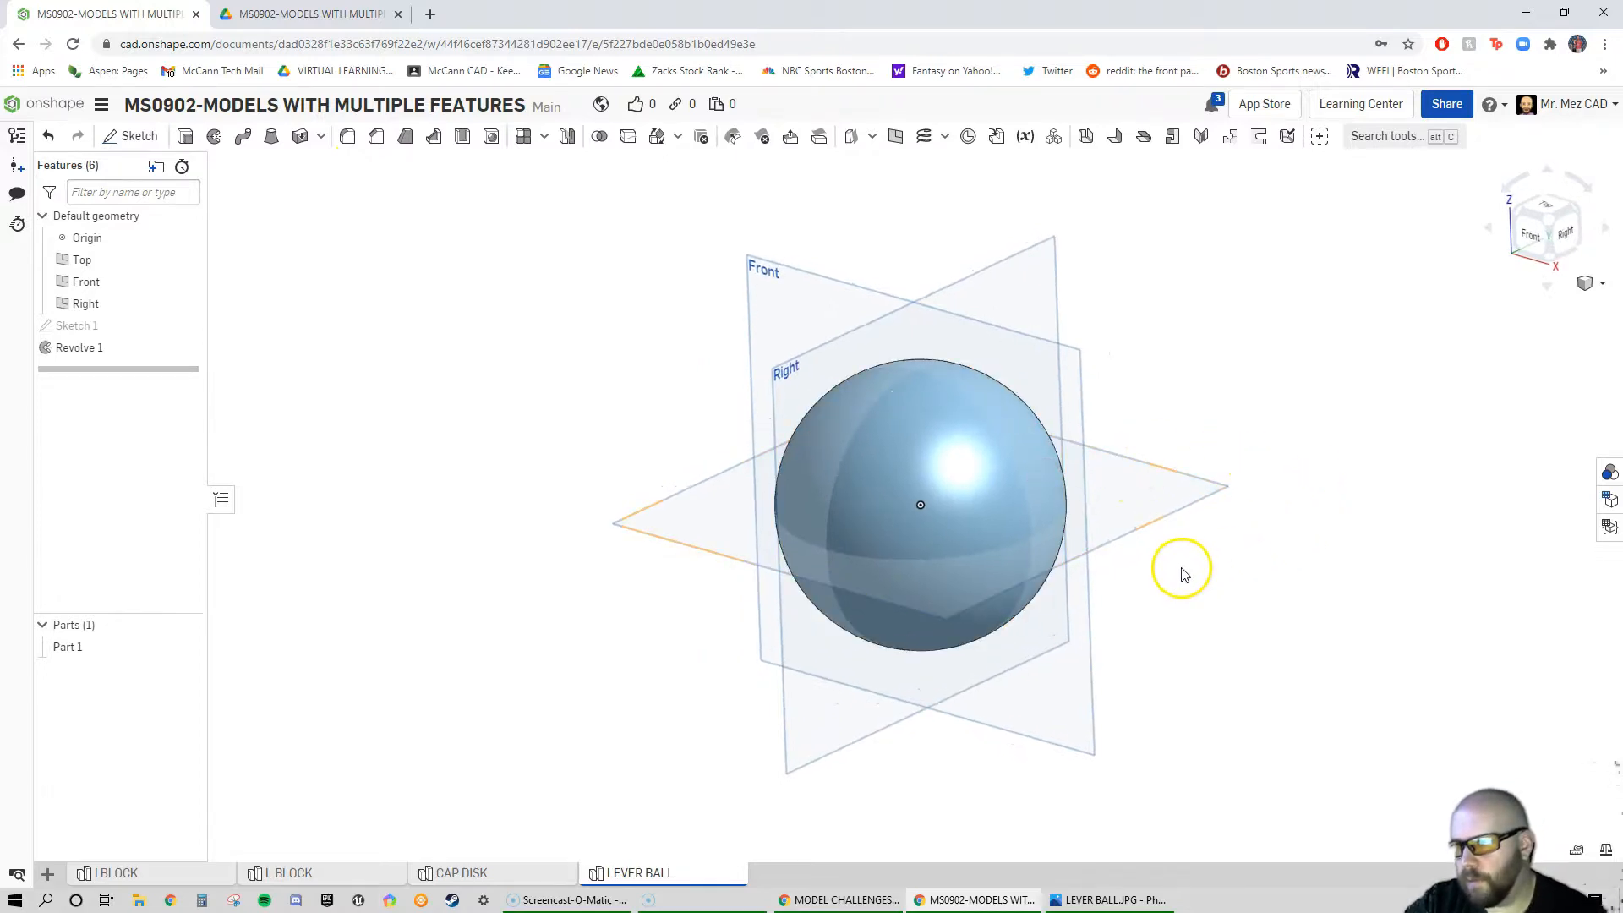
pyautogui.moveTo(1134, 605)
pyautogui.mouseDown(button='right')
pyautogui.moveTo(1068, 623)
pyautogui.moveTo(1106, 612)
pyautogui.mouseUp(button='right')
pyautogui.click(839, 437)
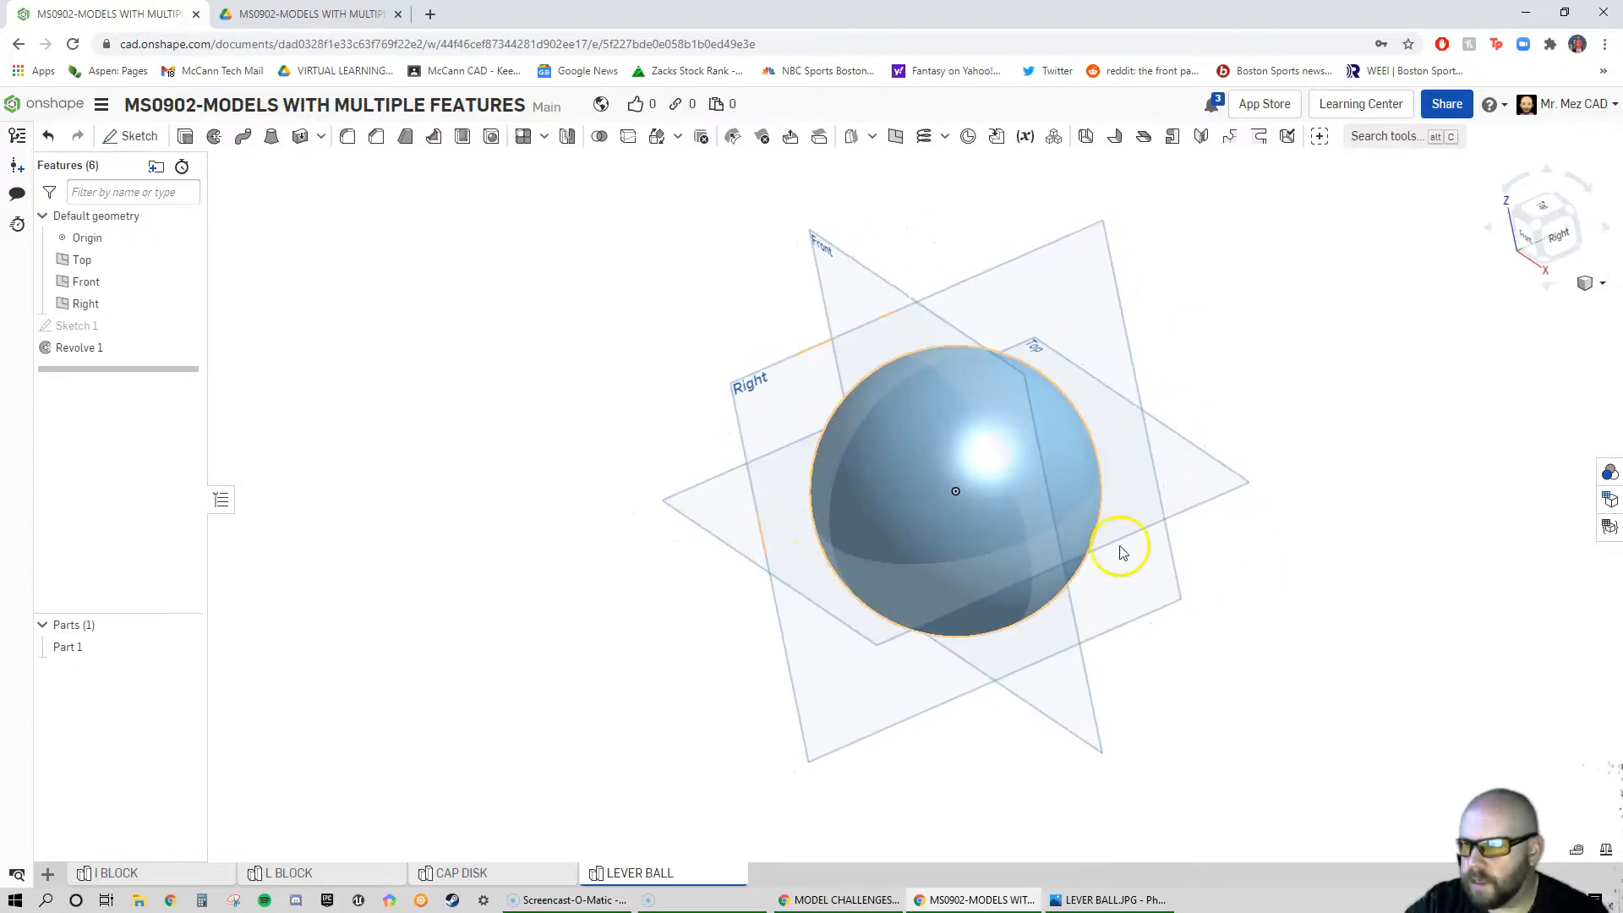
pyautogui.moveTo(1301, 597)
pyautogui.mouseDown(button='right')
pyautogui.moveTo(1333, 590)
pyautogui.moveTo(1291, 593)
pyautogui.mouseUp(button='right')
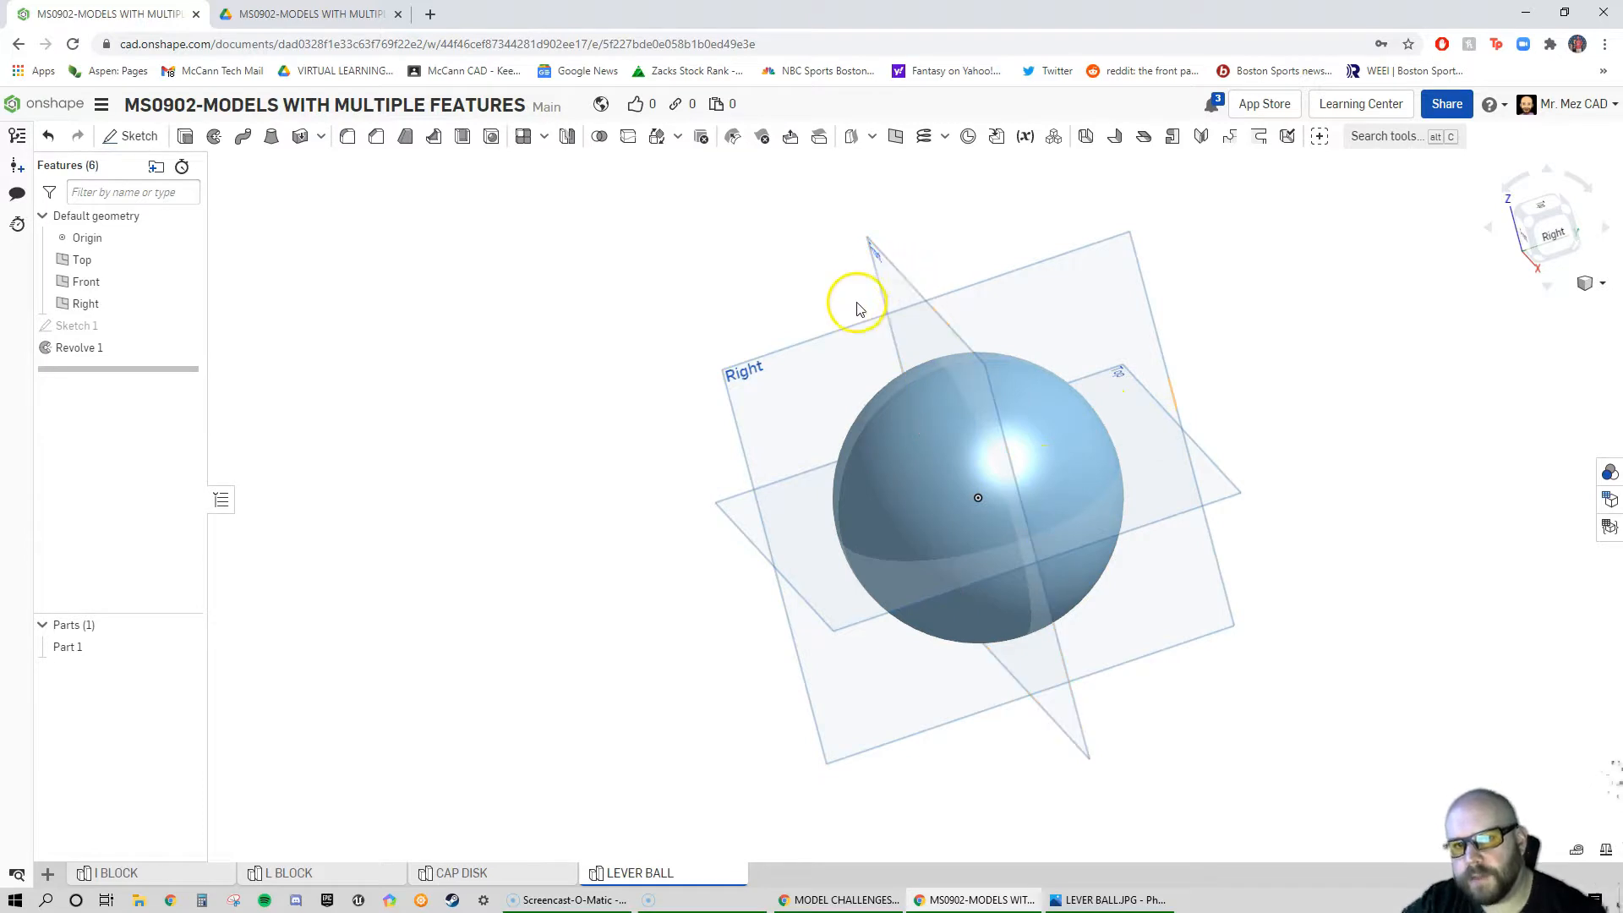
pyautogui.moveTo(839, 435); pyautogui.dragTo(896, 428, button='right')
pyautogui.click(1023, 459)
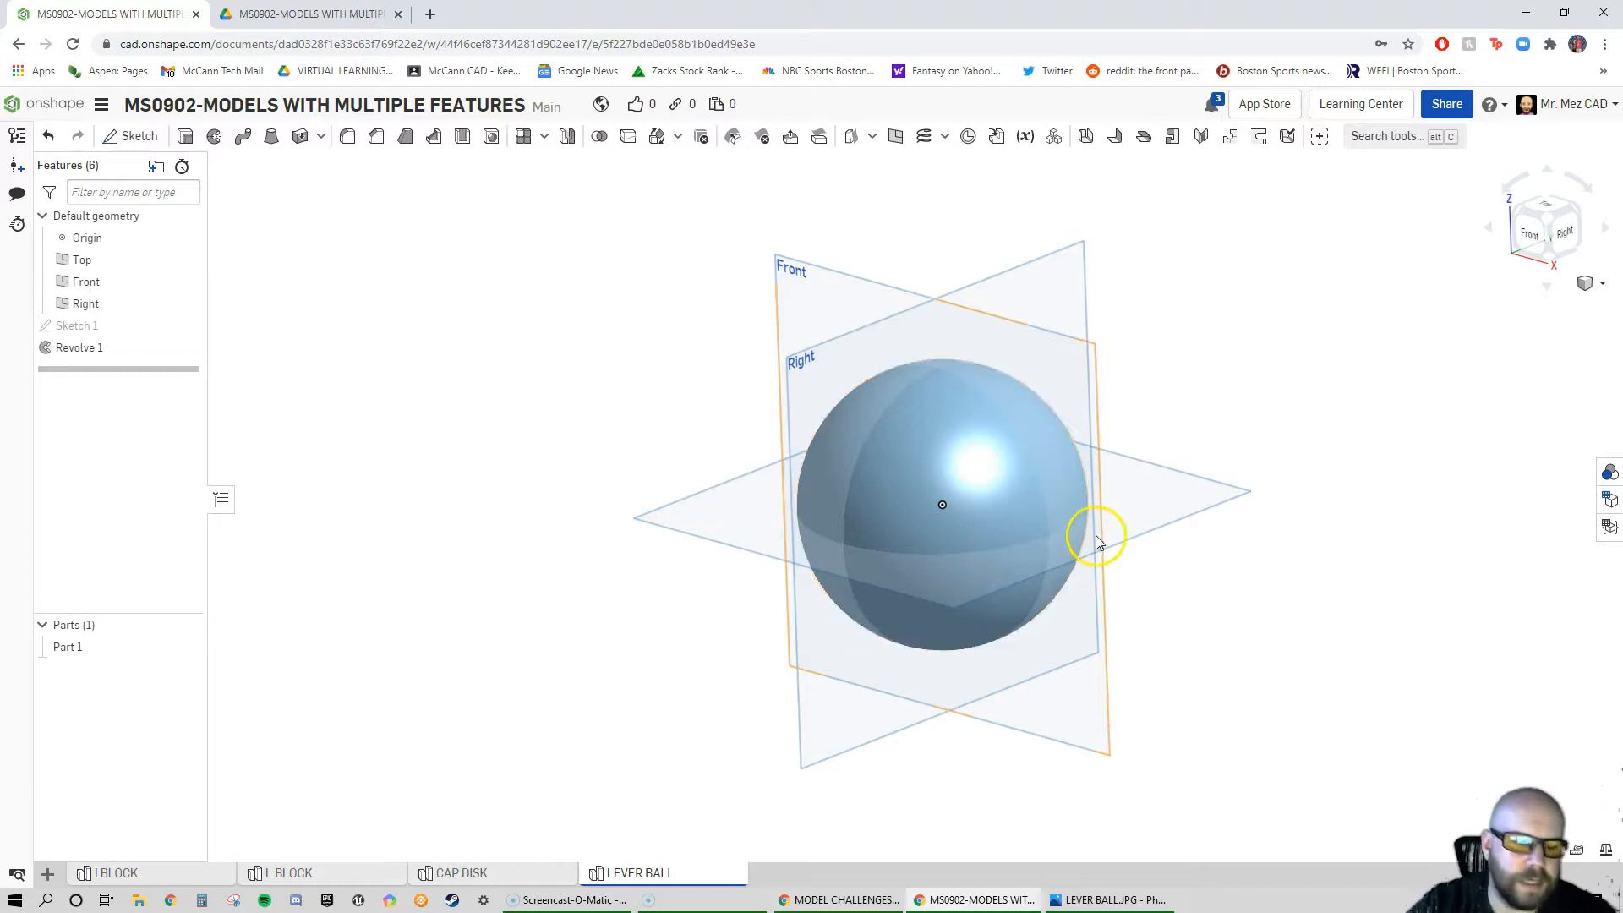
# Start a sketch on the Front plane and draw a circle about 0.99 in in diameter centred on the origin
pyautogui.click(131, 136)
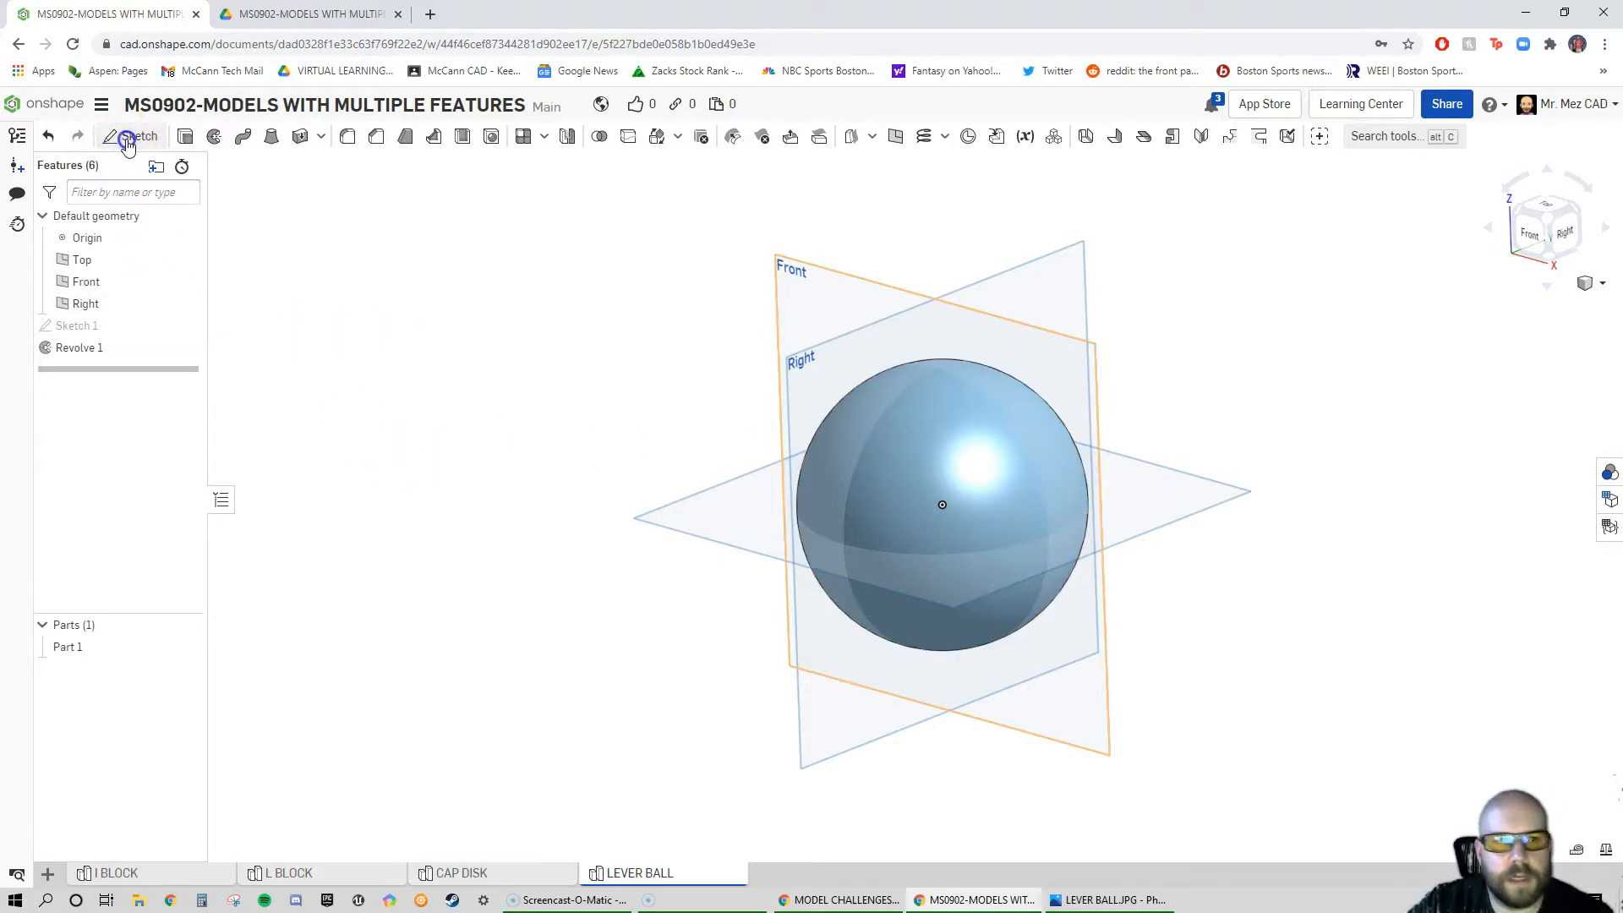
pyautogui.click(826, 271)
pyautogui.rightClick(834, 283)
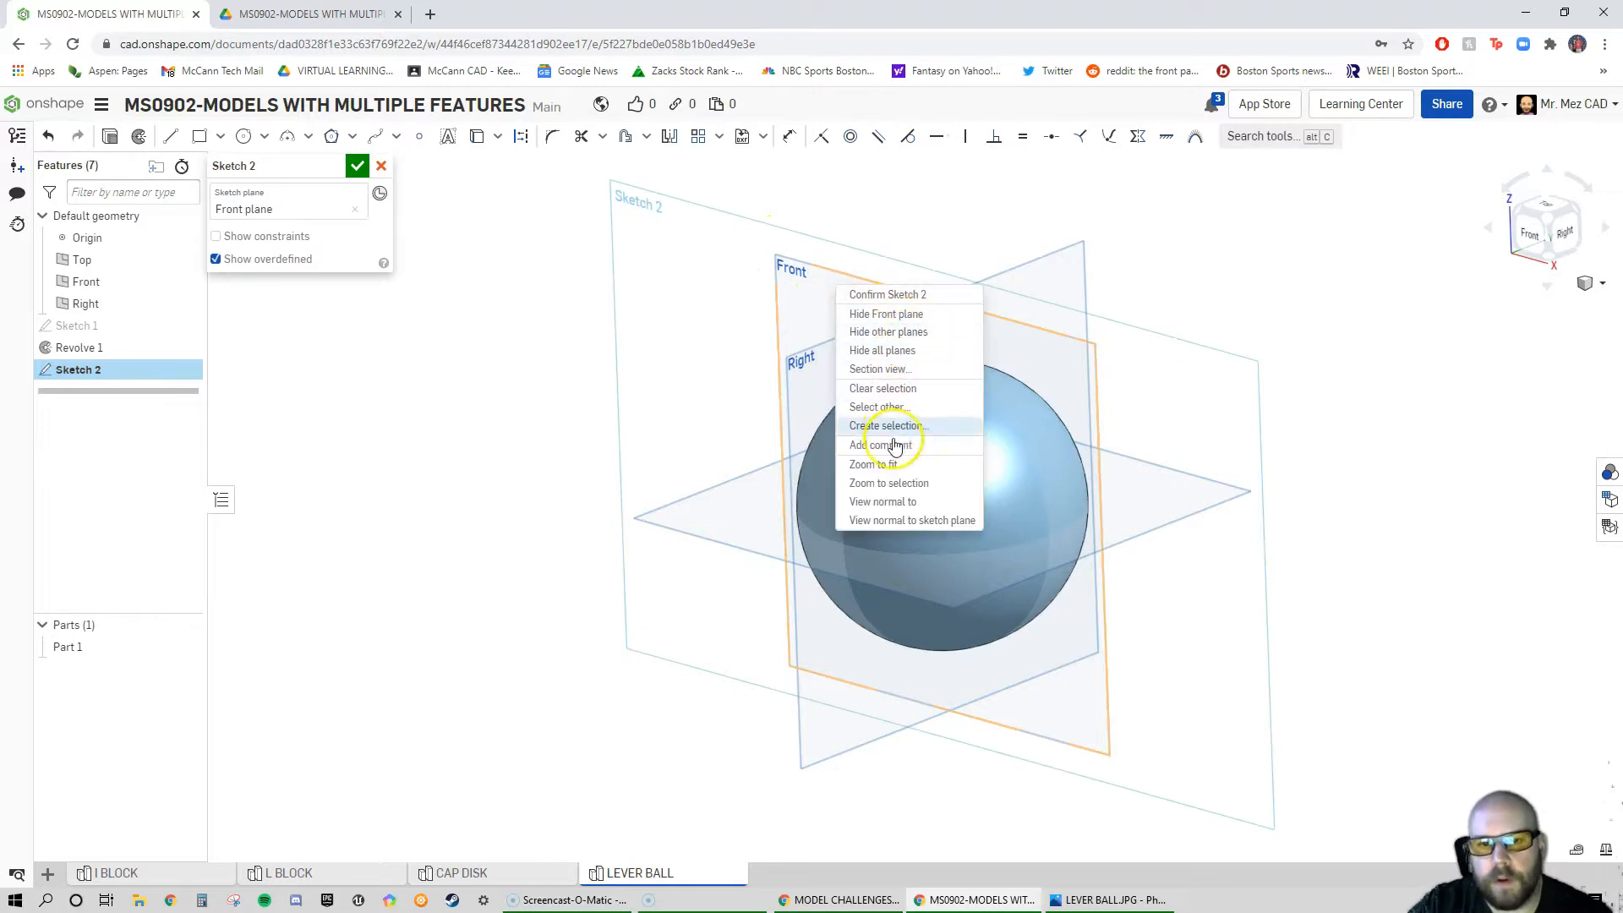
pyautogui.click(909, 520)
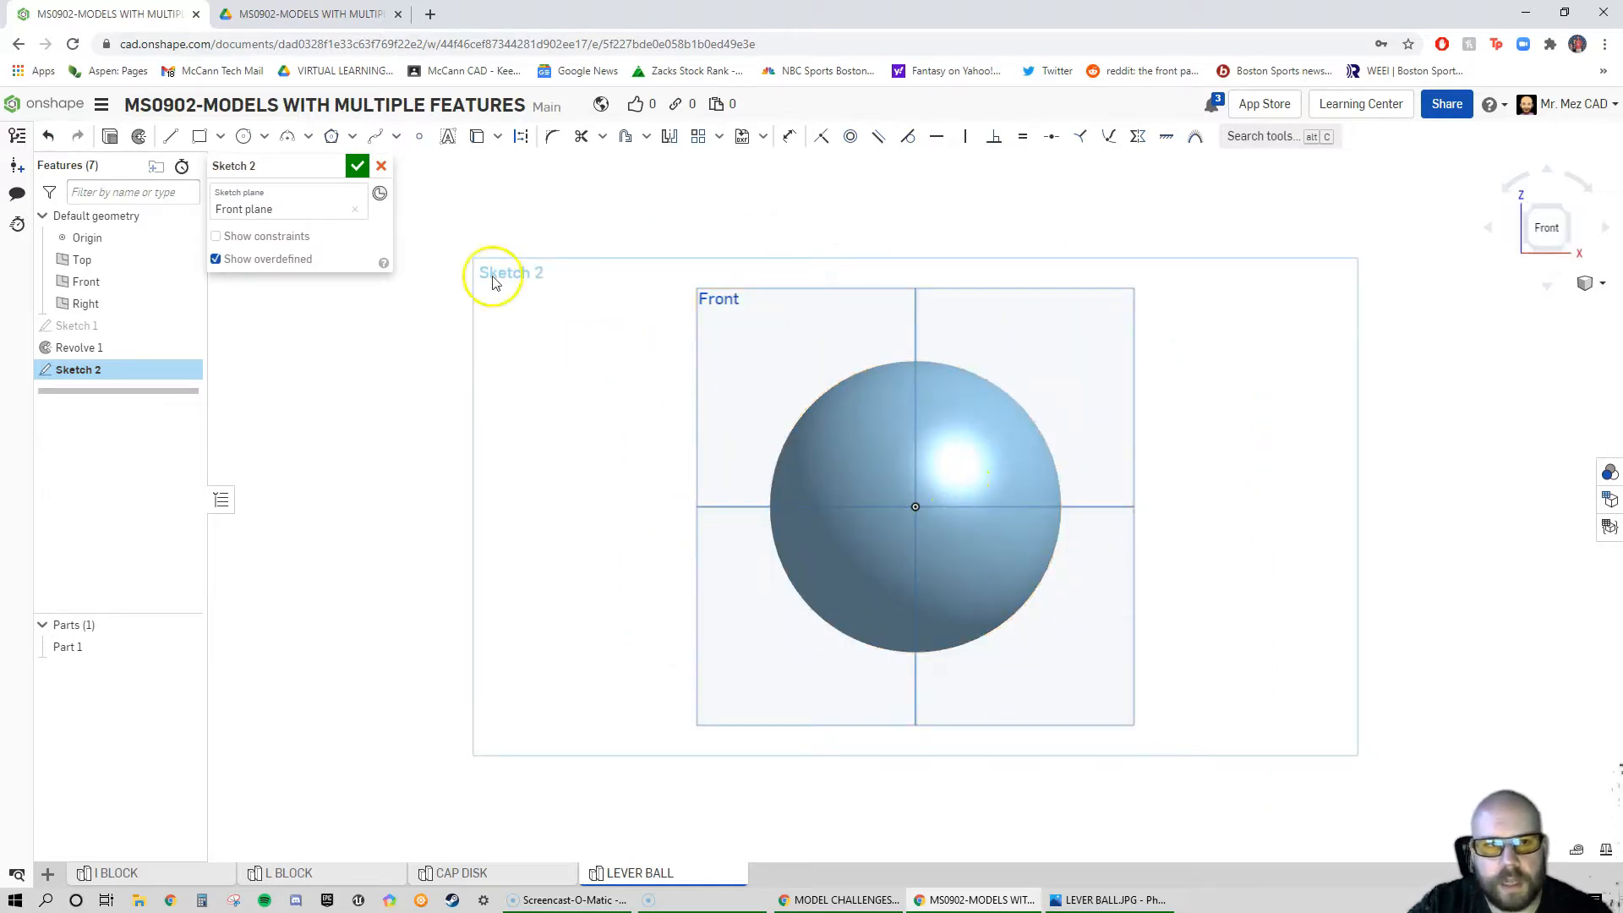
pyautogui.click(243, 136)
pyautogui.click(915, 506)
pyautogui.click(941, 481)
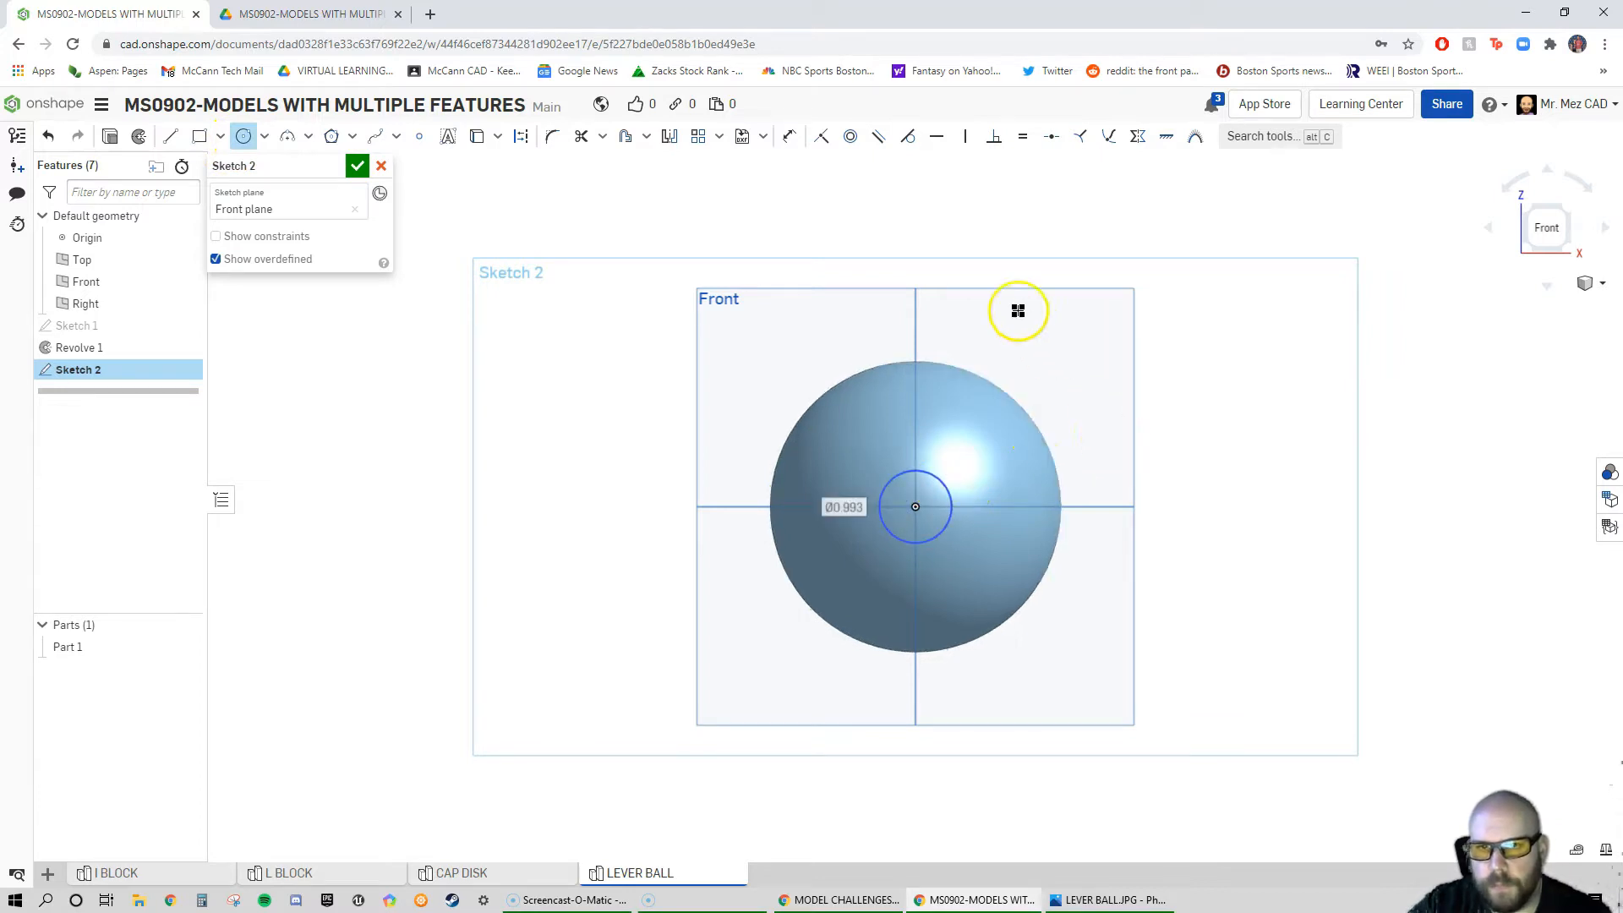
# Dimension the small circle at the sphere's centre to a 0.75 in diameter
pyautogui.press('d')
pyautogui.click(942, 478)
pyautogui.click(1111, 356)
pyautogui.press('BackSpace')
pyautogui.write('.75')
pyautogui.press('Return')
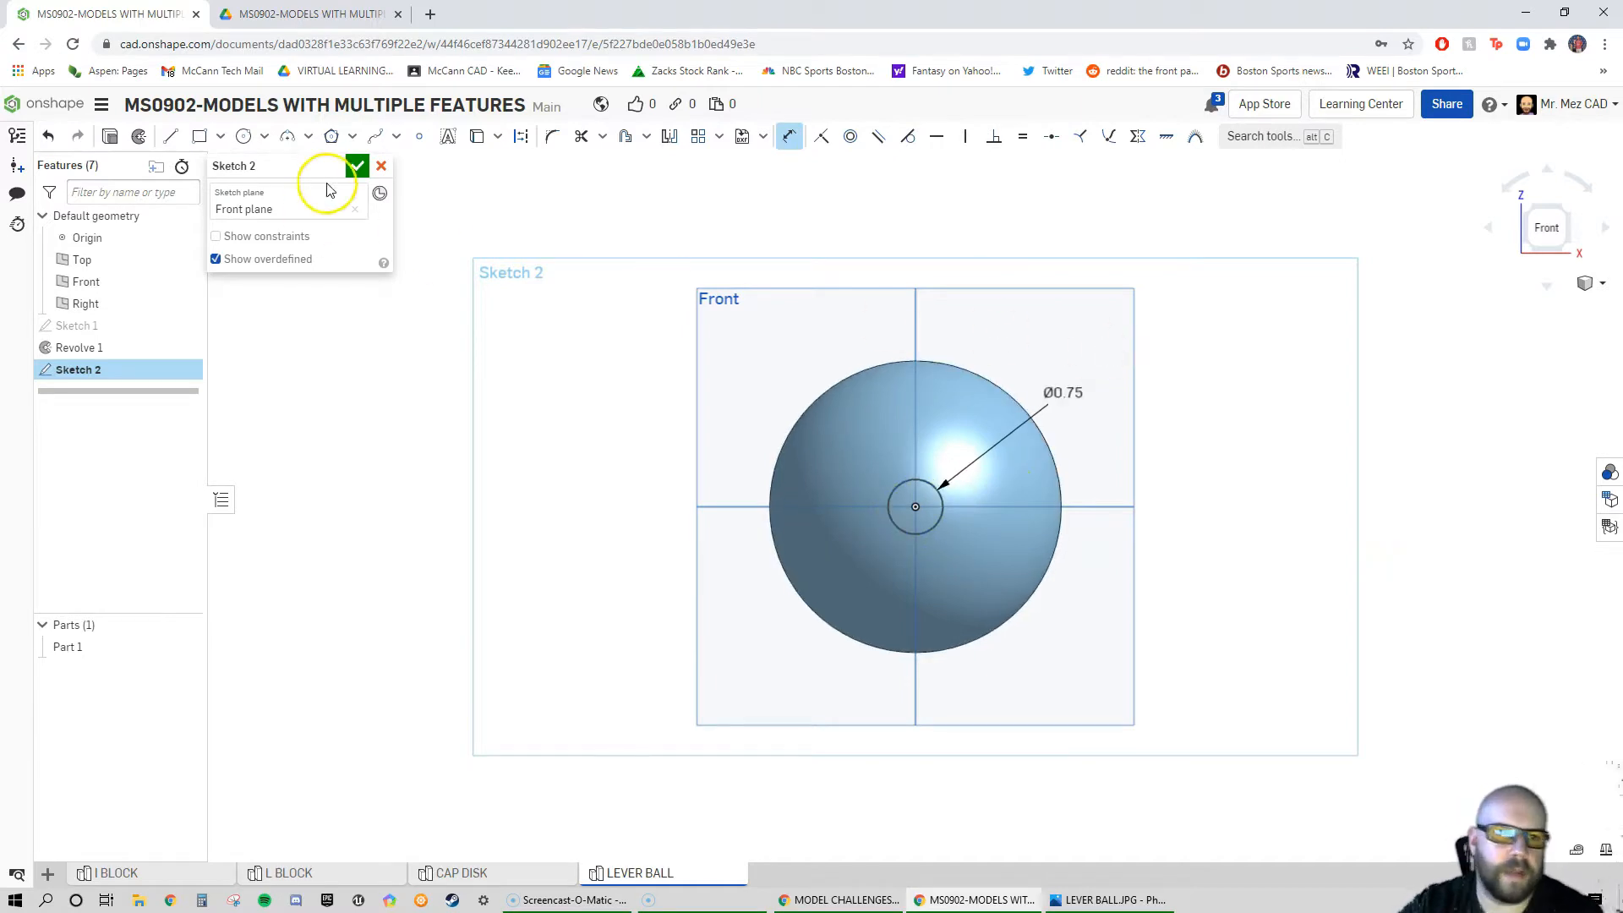
pyautogui.moveTo(858, 439); pyautogui.dragTo(818, 464, button='right')
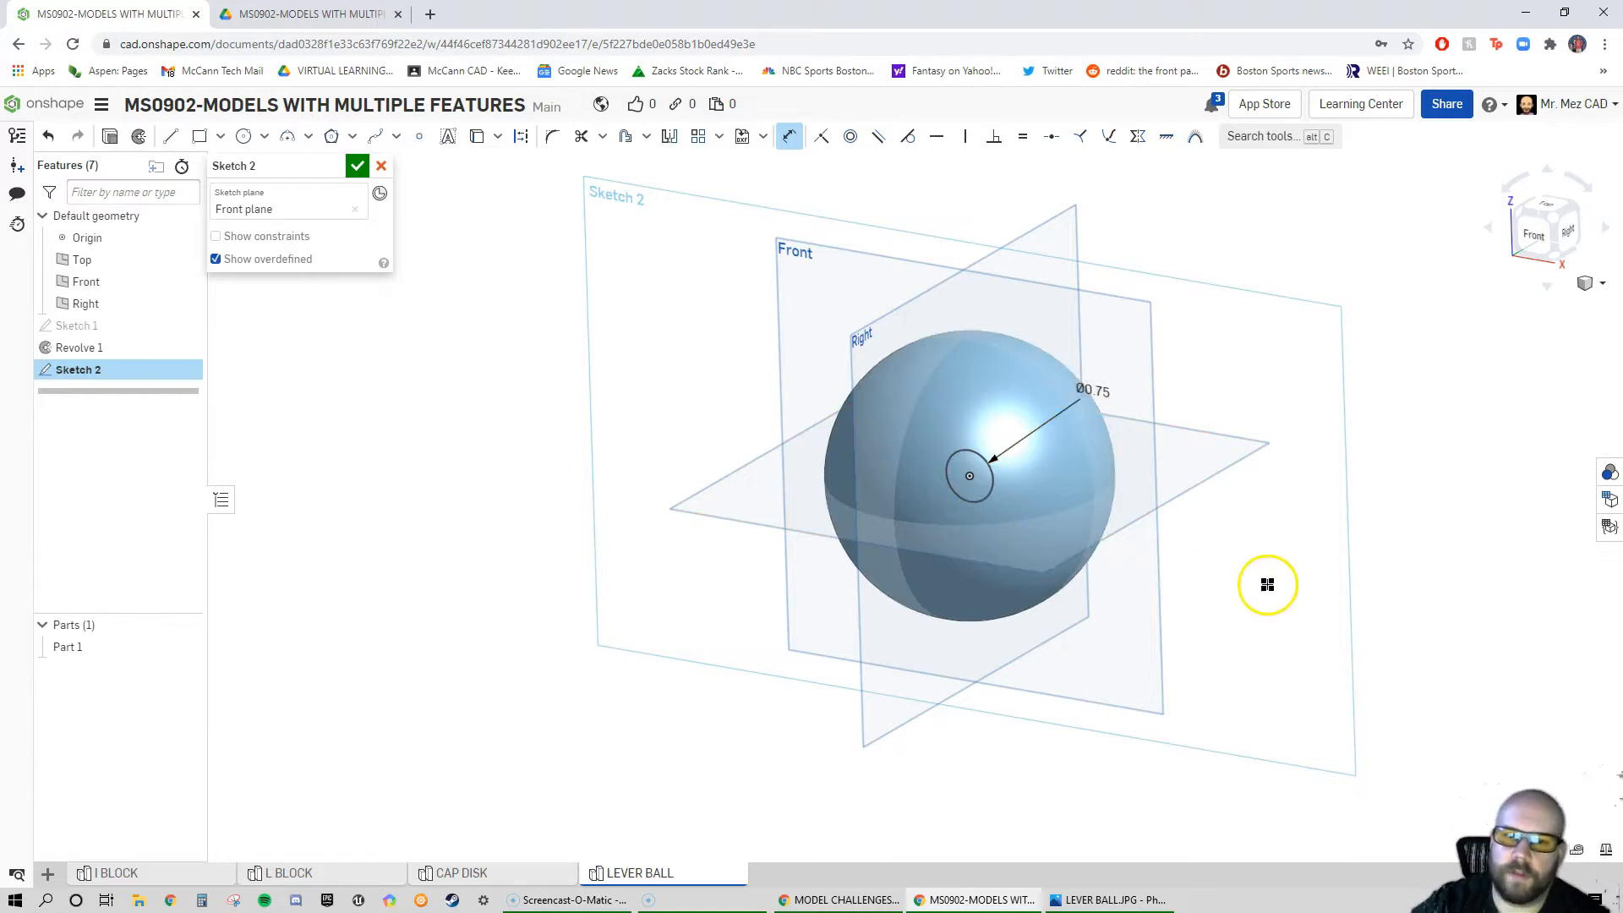
# Extrude the 0.75 in circle as a through-all cut that removes material from the sphere
pyautogui.moveTo(1236, 565); pyautogui.dragTo(1242, 568, button='right')
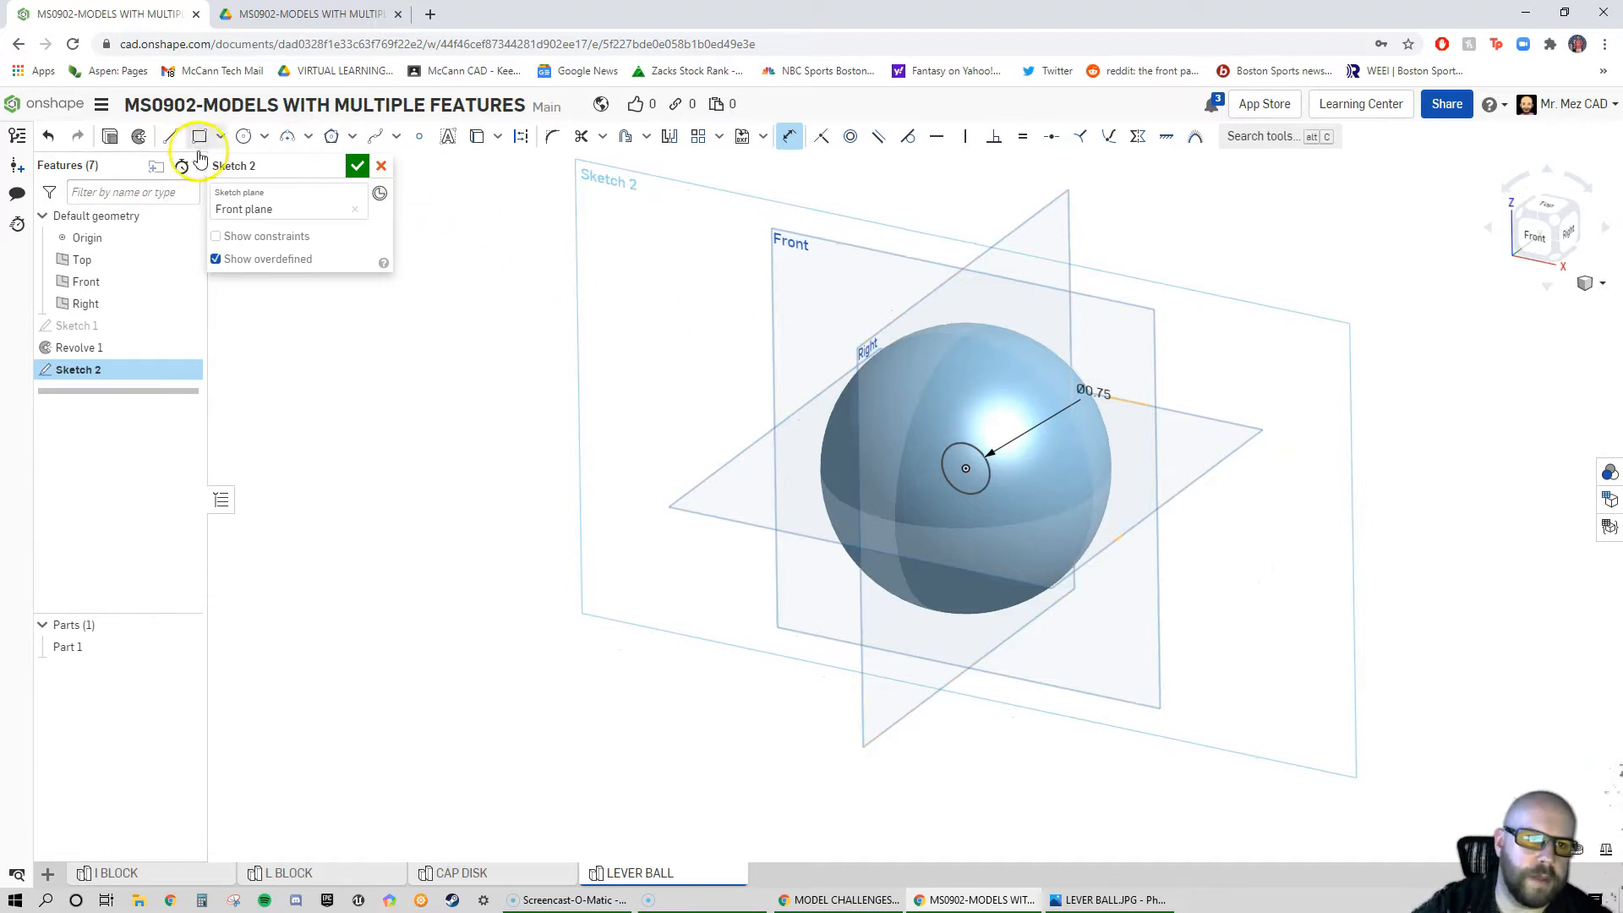
pyautogui.click(110, 138)
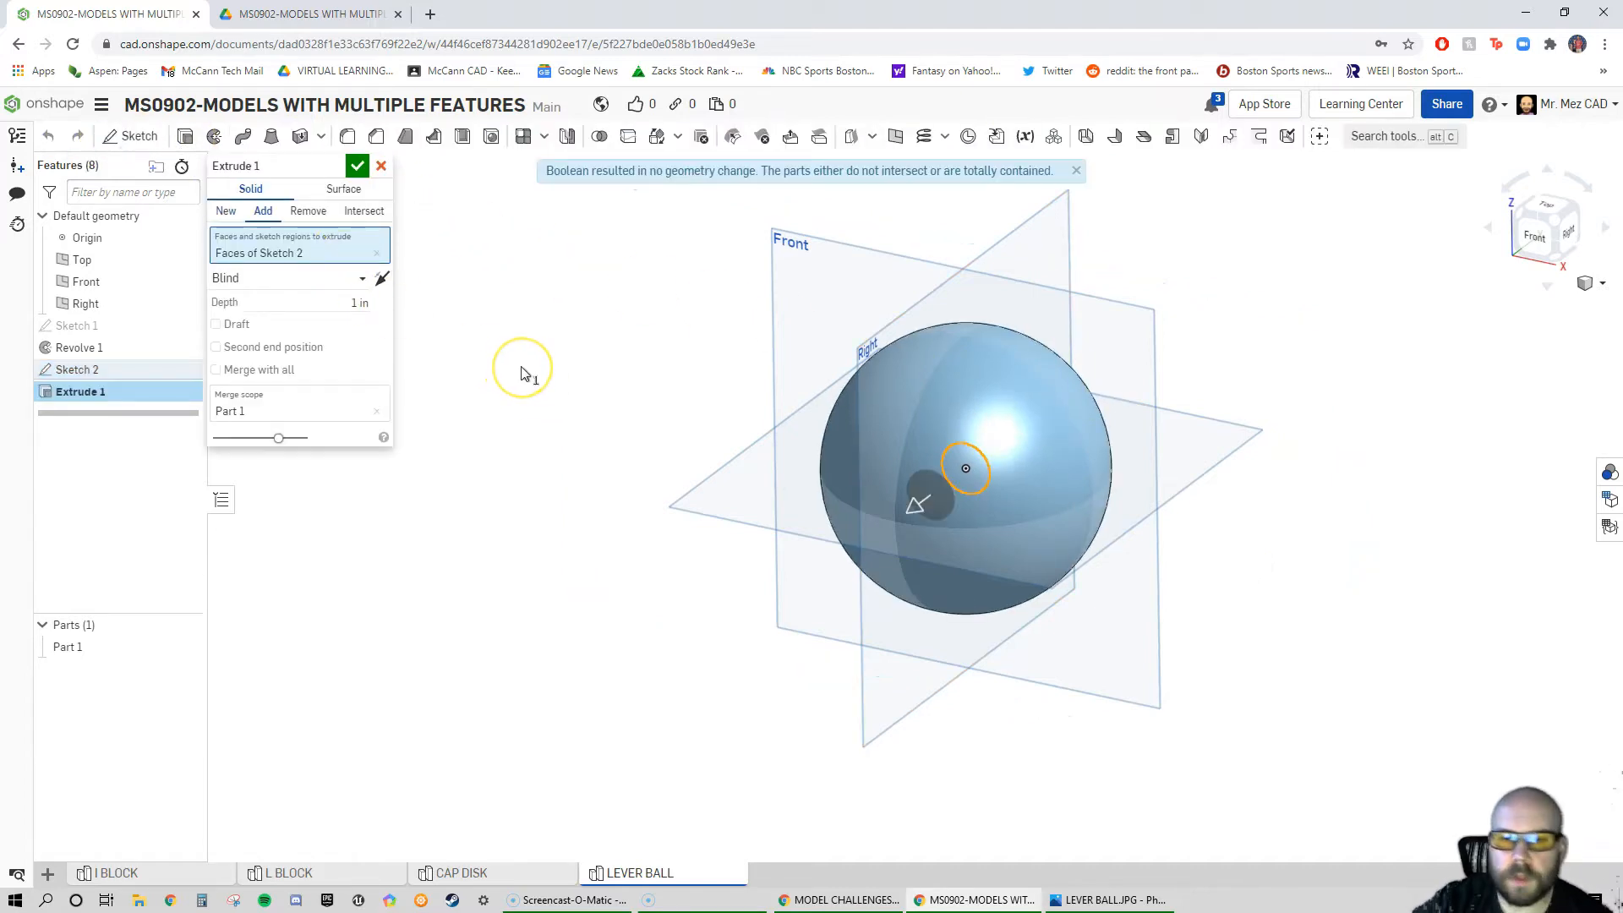
pyautogui.click(300, 279)
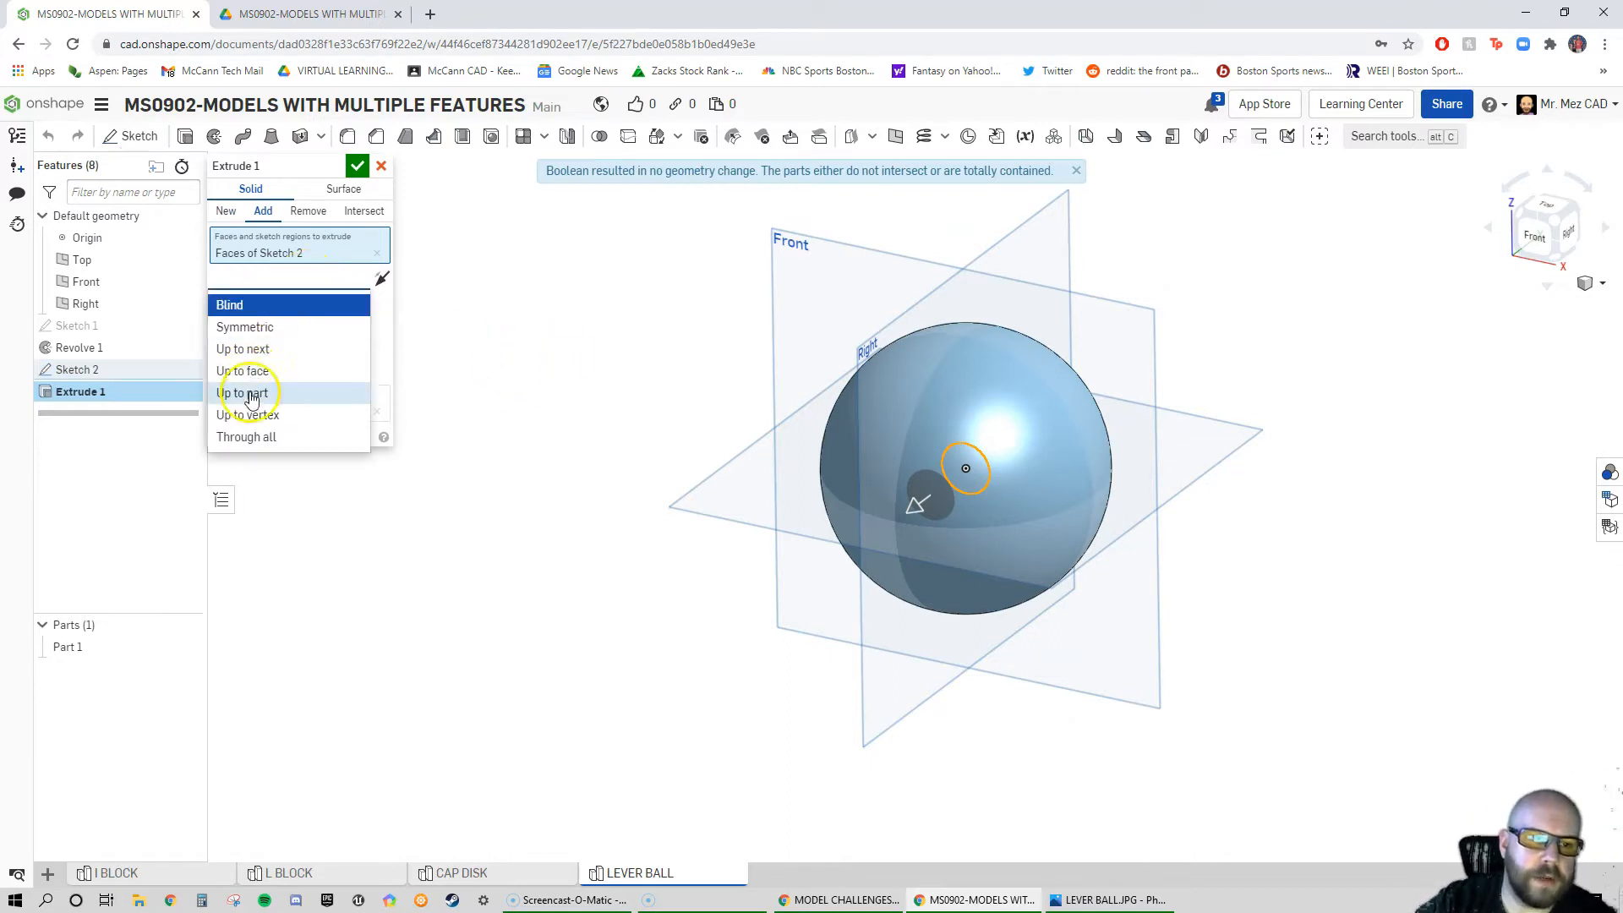
pyautogui.click(246, 436)
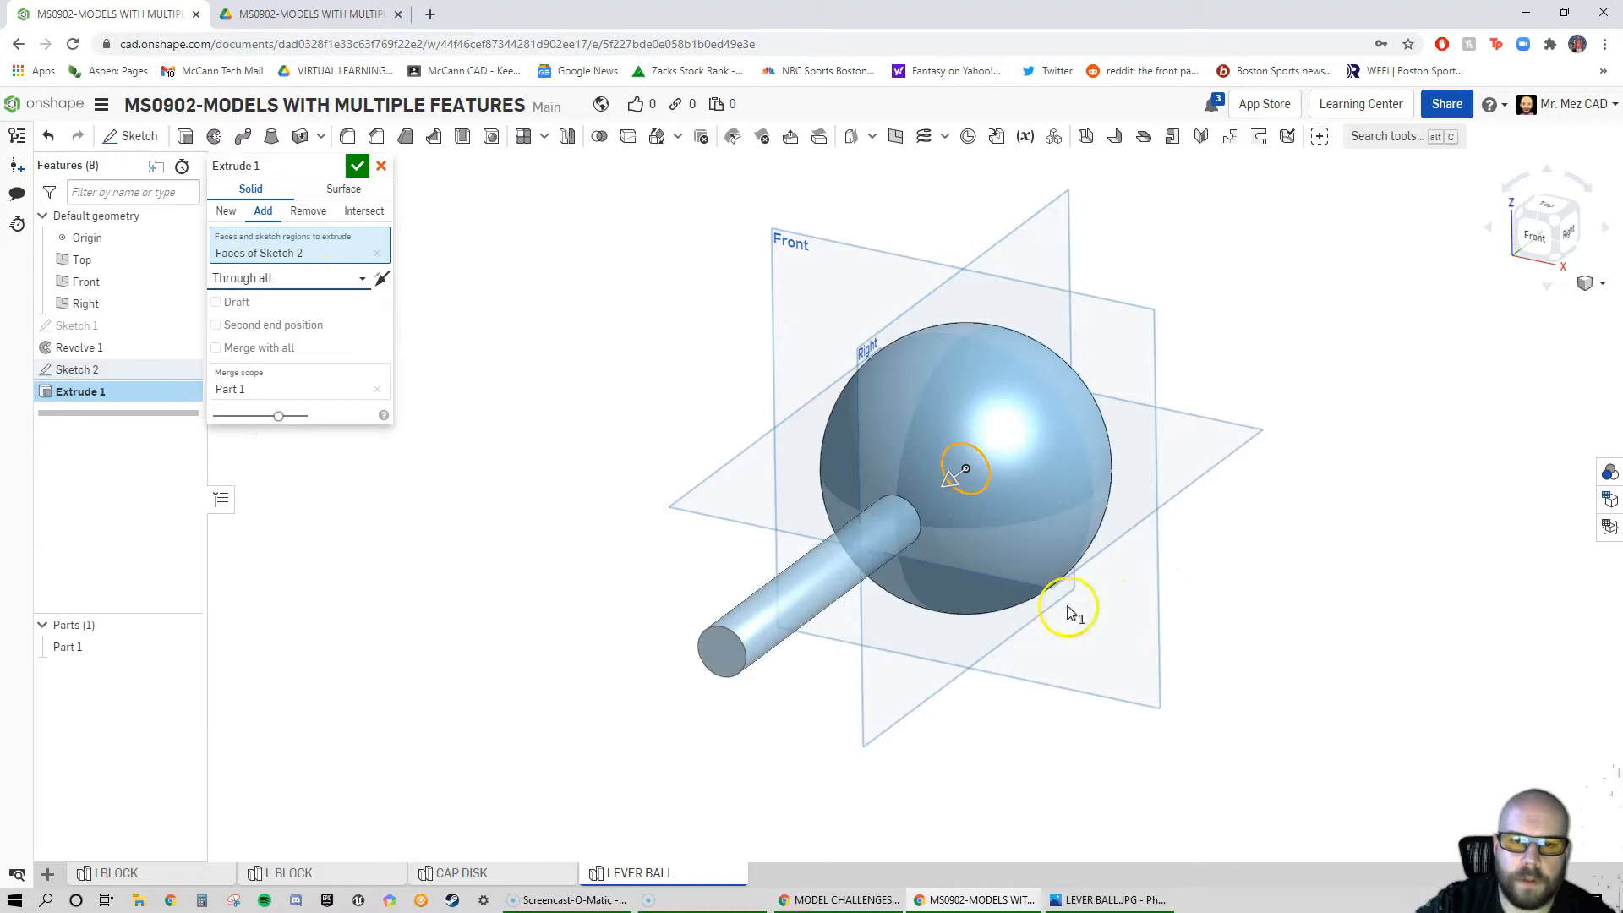
pyautogui.click(302, 211)
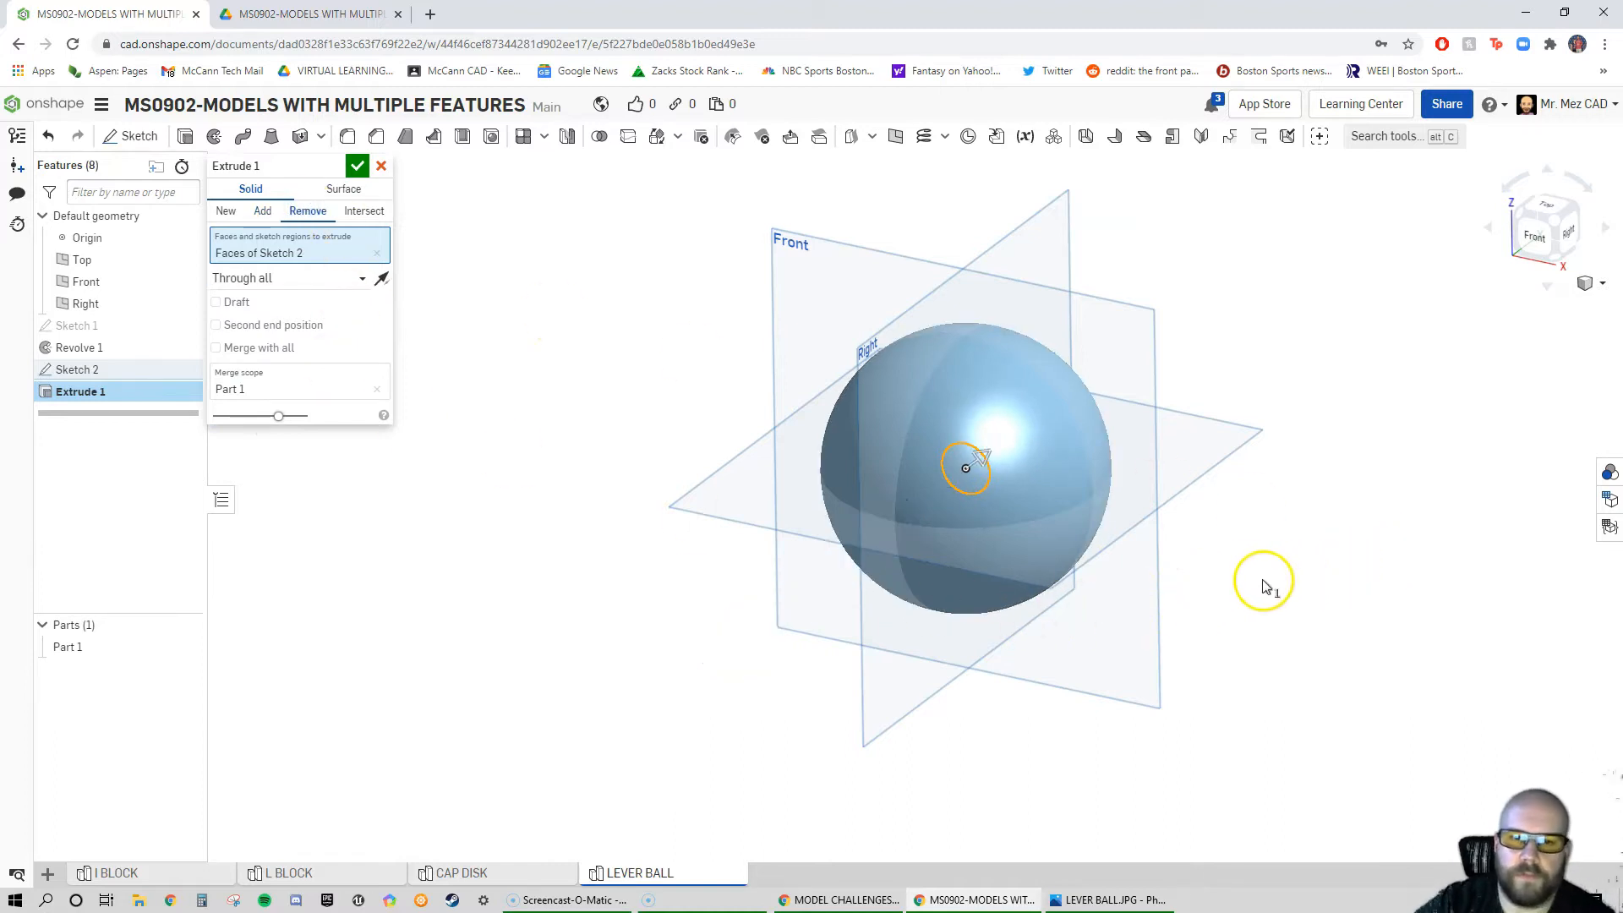
# Add a second end position set to Through all so the cut runs through both sides of the sphere, and accept the extrude
pyautogui.moveTo(1058, 568); pyautogui.dragTo(859, 522, button='right')
pyautogui.scroll(2, 1224, 519)
pyautogui.scroll(4, 1226, 522)
pyautogui.moveTo(1185, 529); pyautogui.dragTo(1374, 581, button='right')
pyautogui.scroll(-3, 1189, 524)
pyautogui.moveTo(1145, 566)
pyautogui.mouseDown(button='right')
pyautogui.moveTo(1137, 637)
pyautogui.moveTo(1123, 616)
pyautogui.moveTo(1078, 617)
pyautogui.moveTo(1154, 586)
pyautogui.moveTo(1135, 580)
pyautogui.mouseUp(button='right')
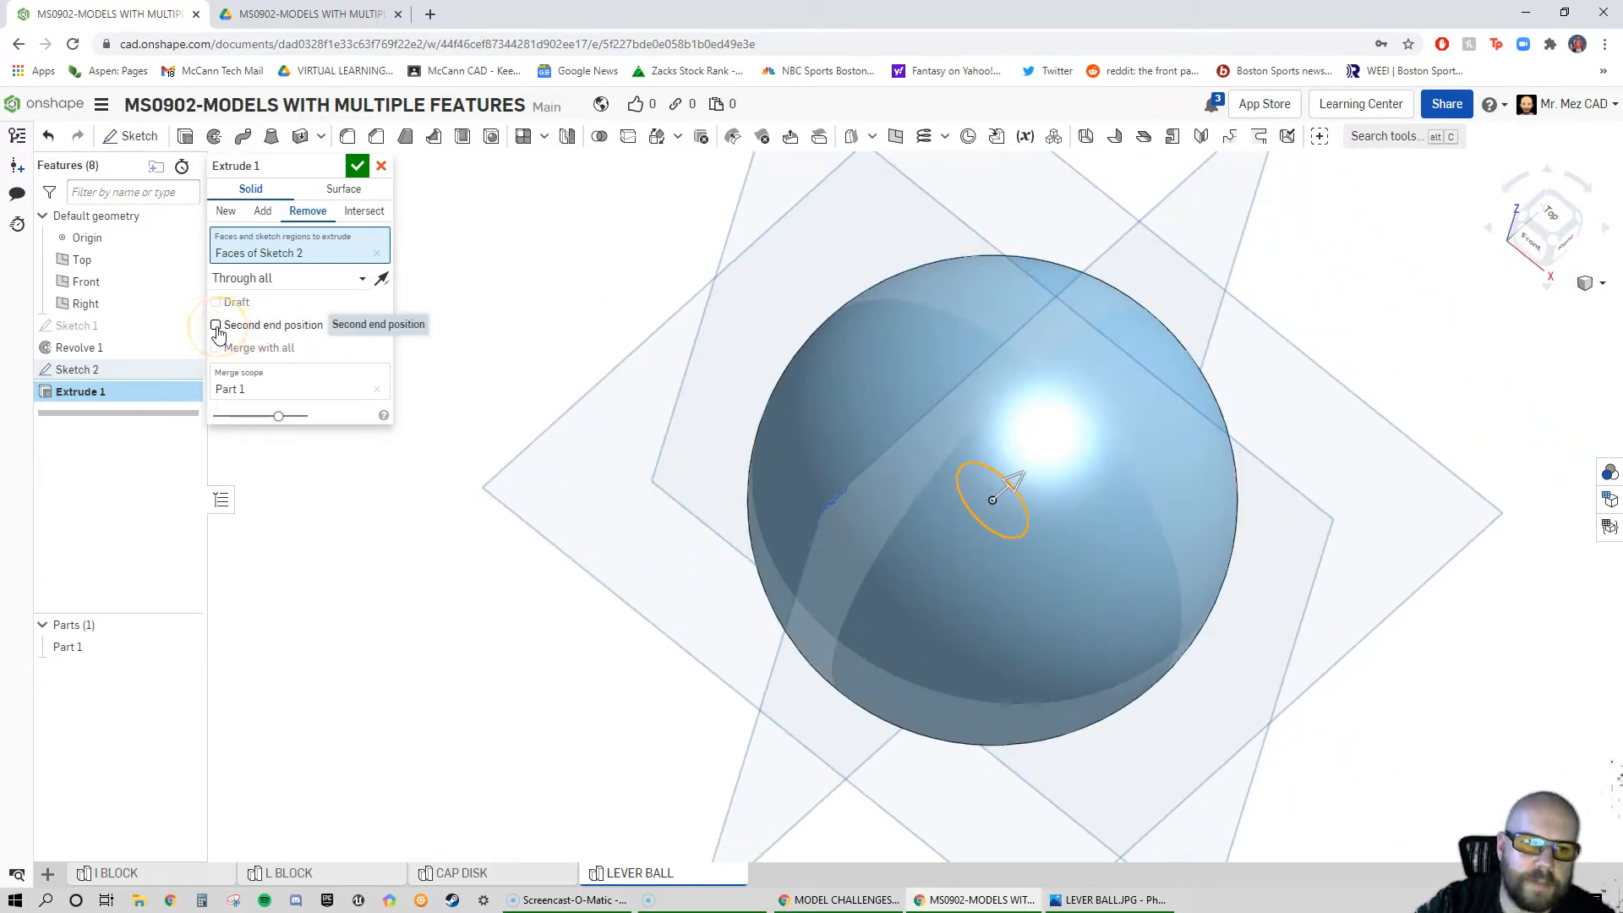
pyautogui.click(216, 326)
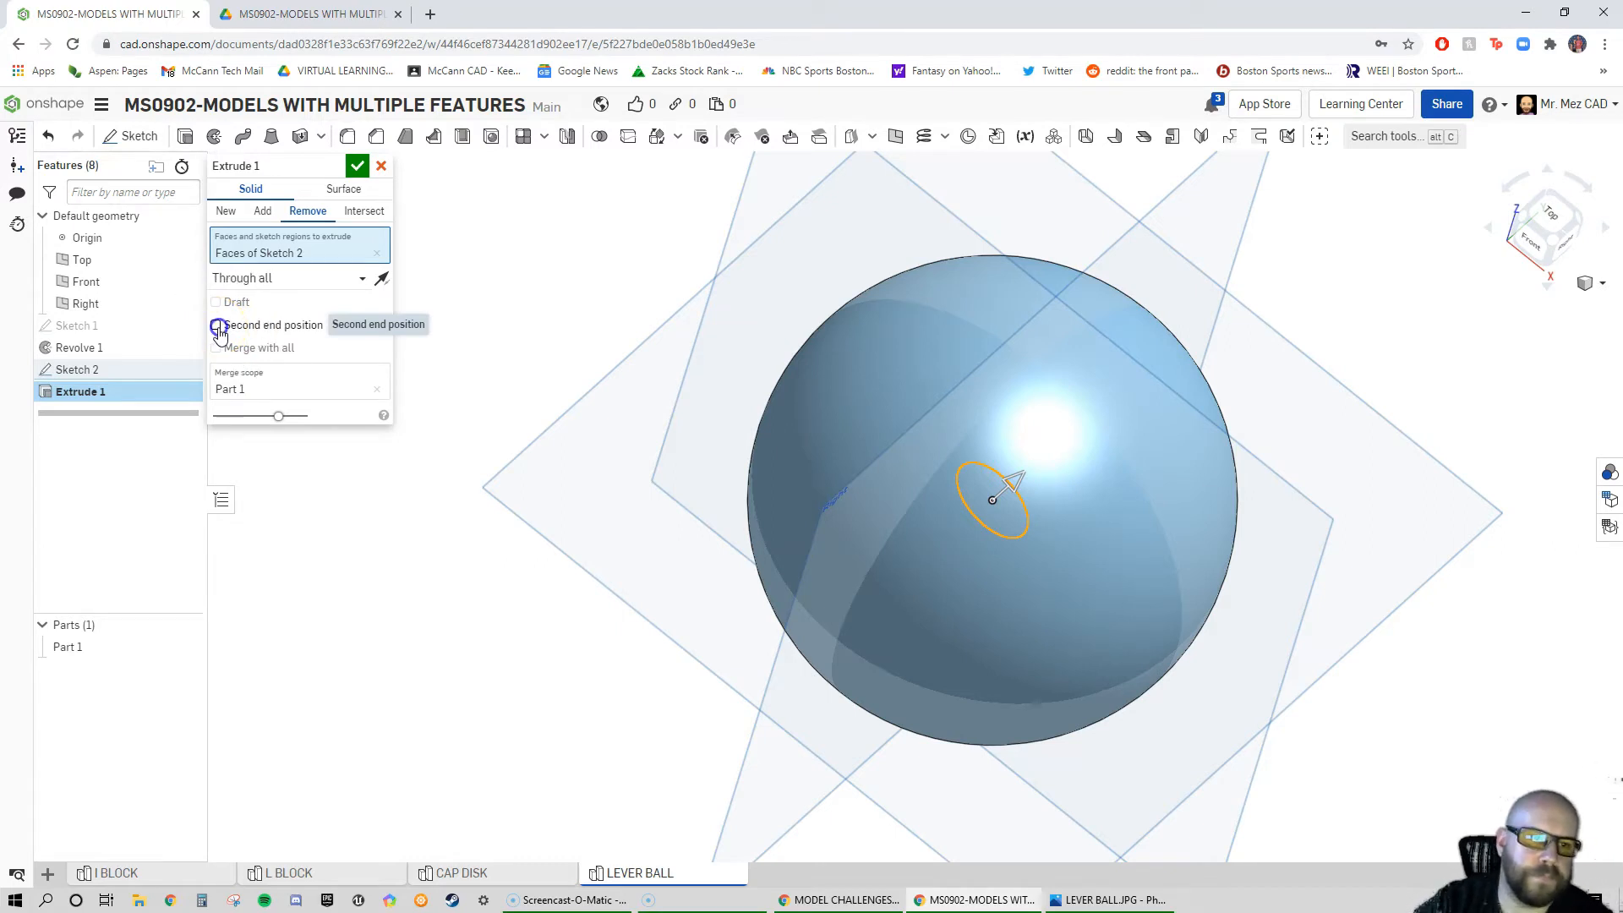
pyautogui.click(318, 357)
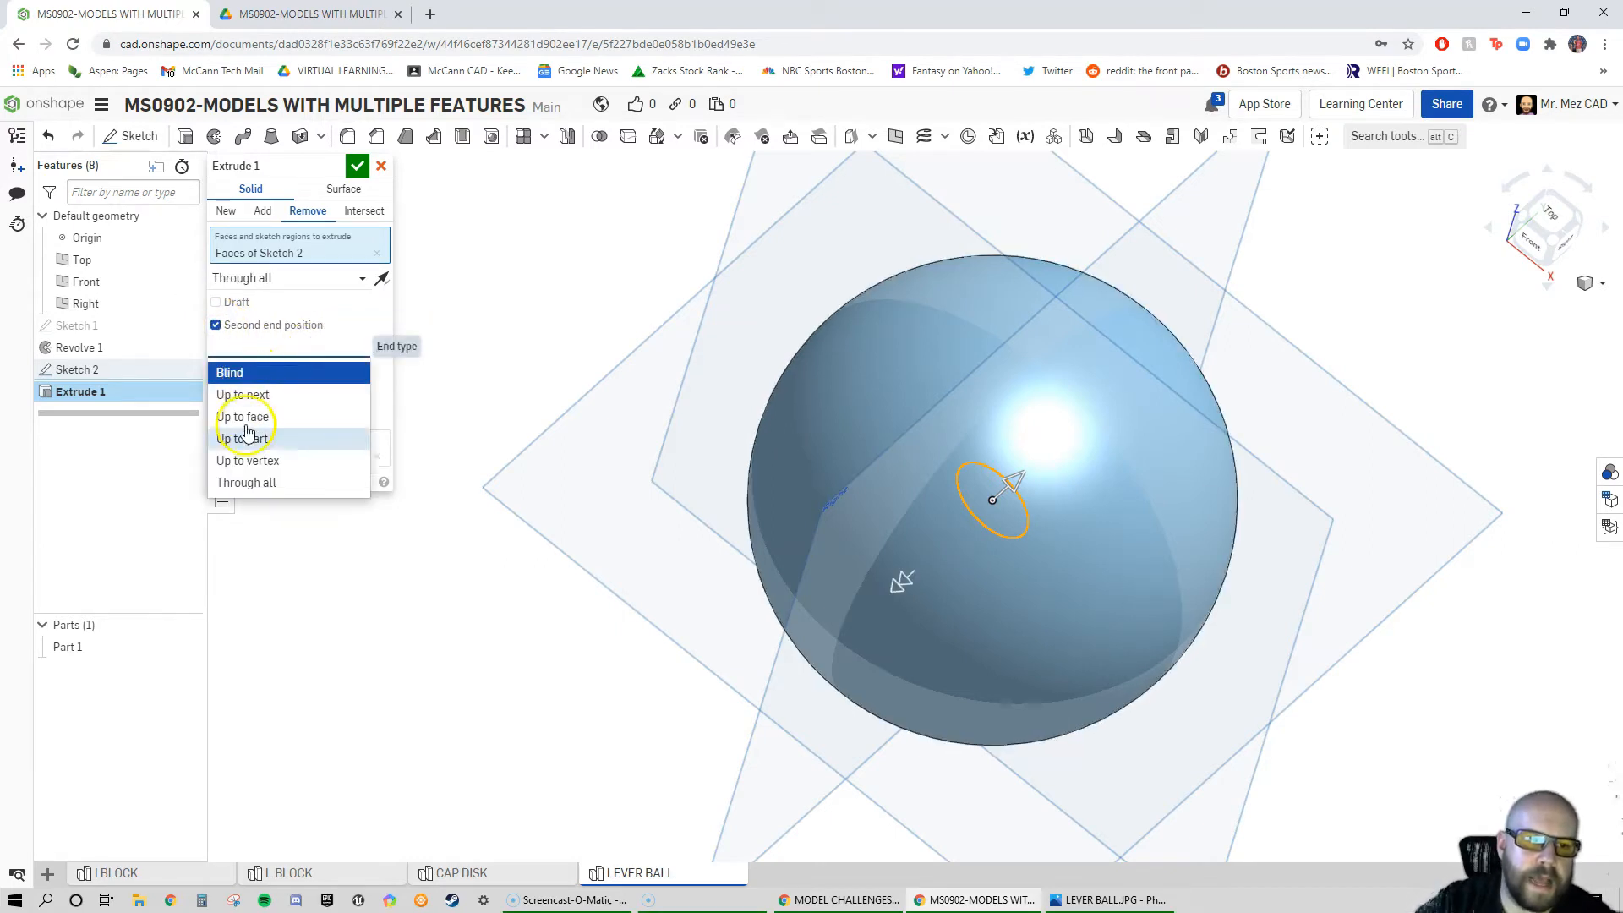
pyautogui.click(244, 481)
pyautogui.moveTo(804, 543); pyautogui.dragTo(1053, 511, button='right')
pyautogui.click(357, 165)
# Display the finished lever ball in the isometric view and clear the selection
pyautogui.click(1601, 284)
pyautogui.click(1500, 311)
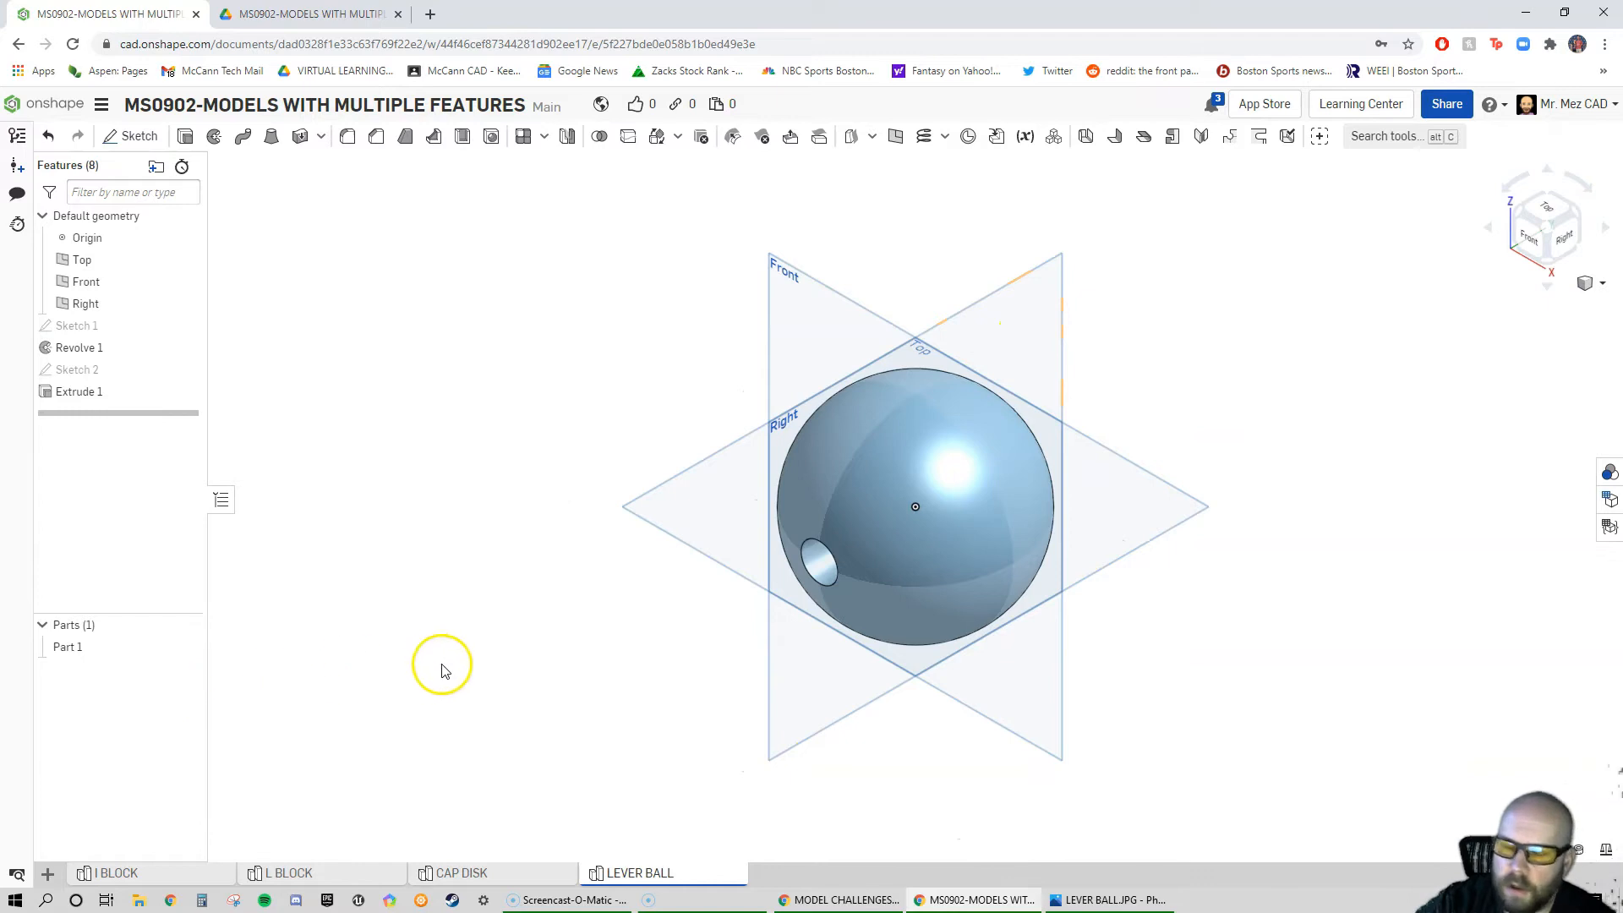
pyautogui.click(496, 658)
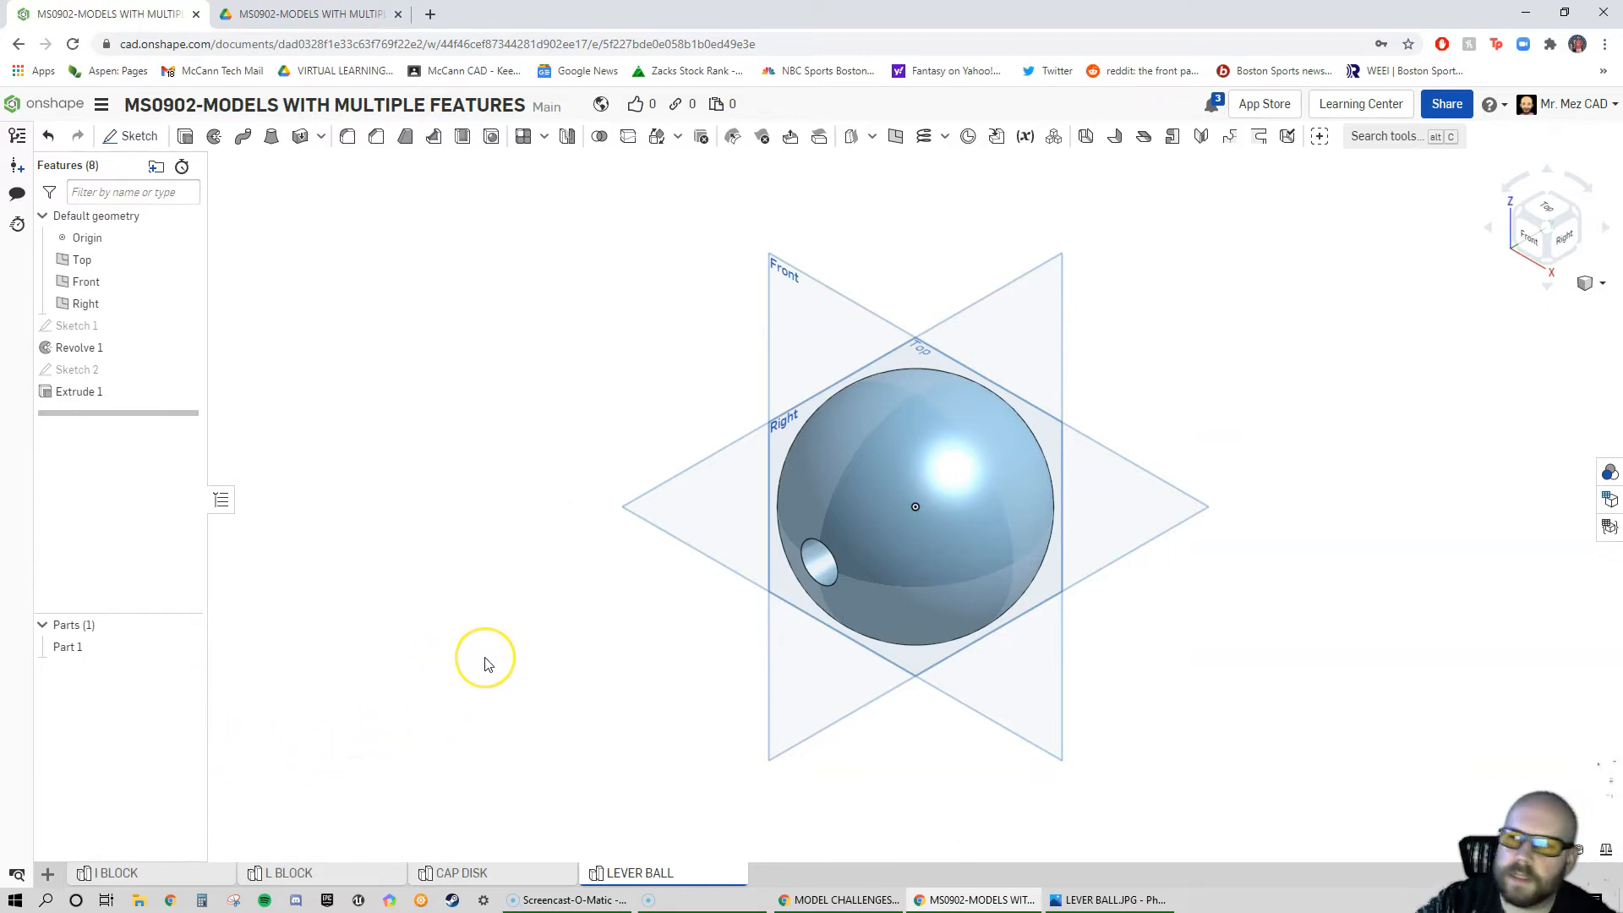